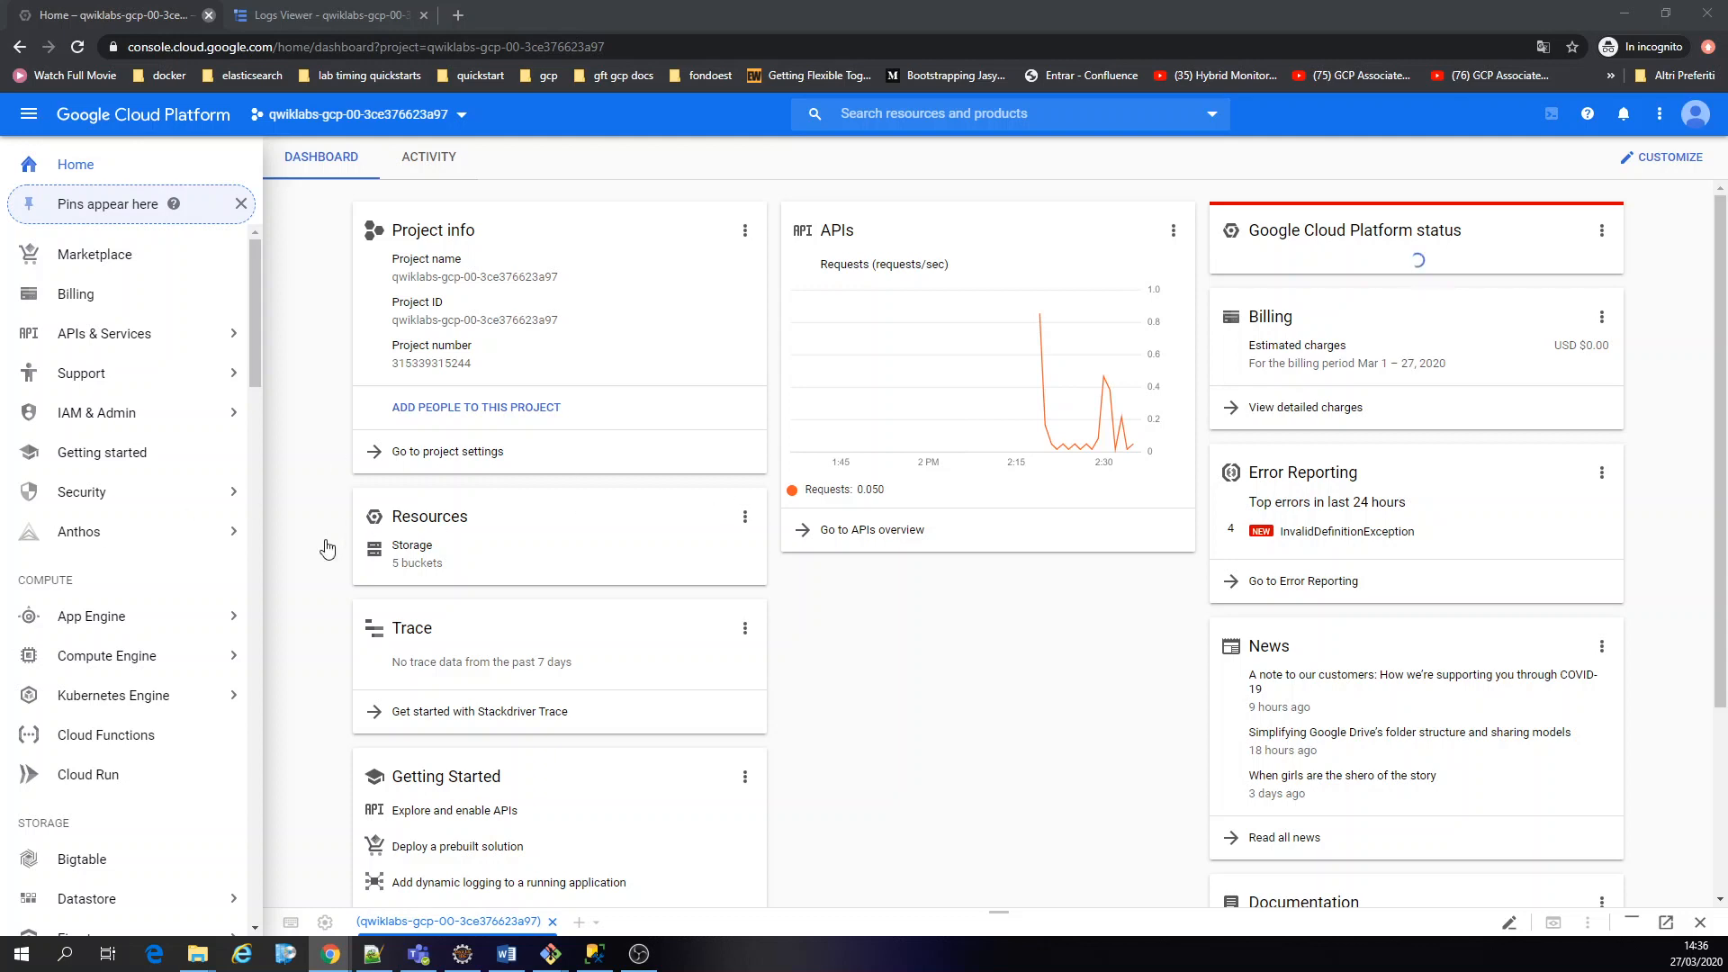
Open the firewall rules of the project's VPC network
{"action": "scroll", "coordinate": [180, 450], "scroll_direction": "down", "scroll_amount": 4}
{"action": "left_click", "coordinate": [201, 375]}
{"action": "left_click", "coordinate": [201, 374]}
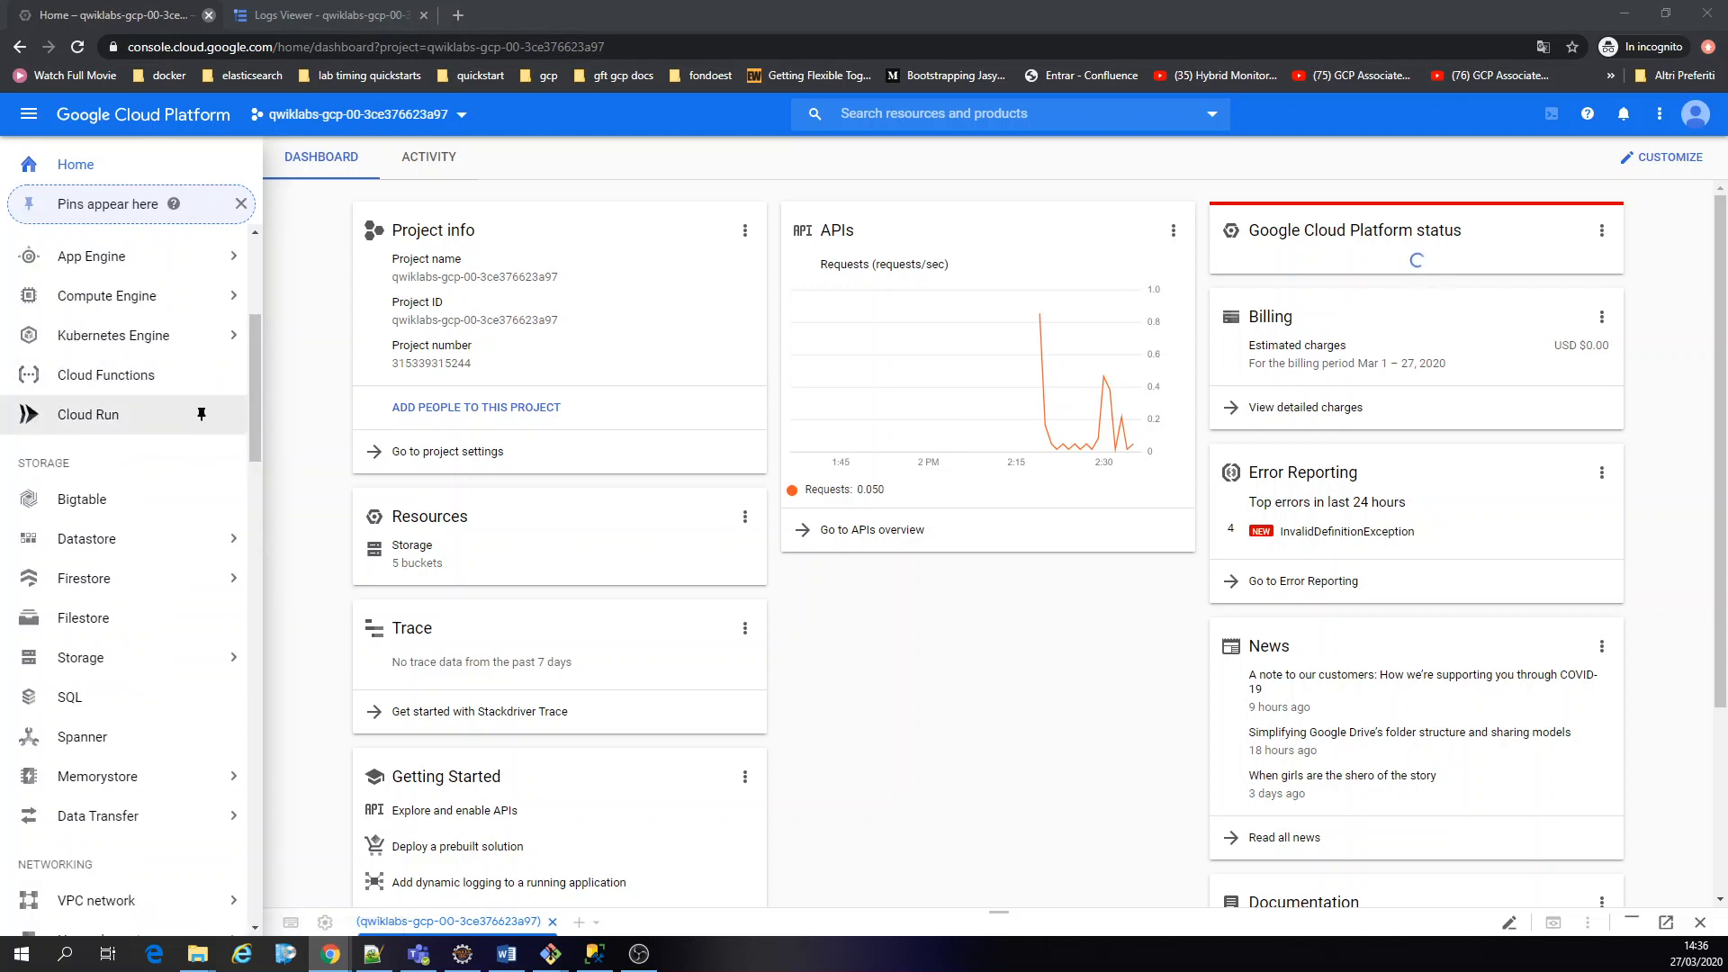
{"action": "mouse_move", "coordinate": [135, 657]}
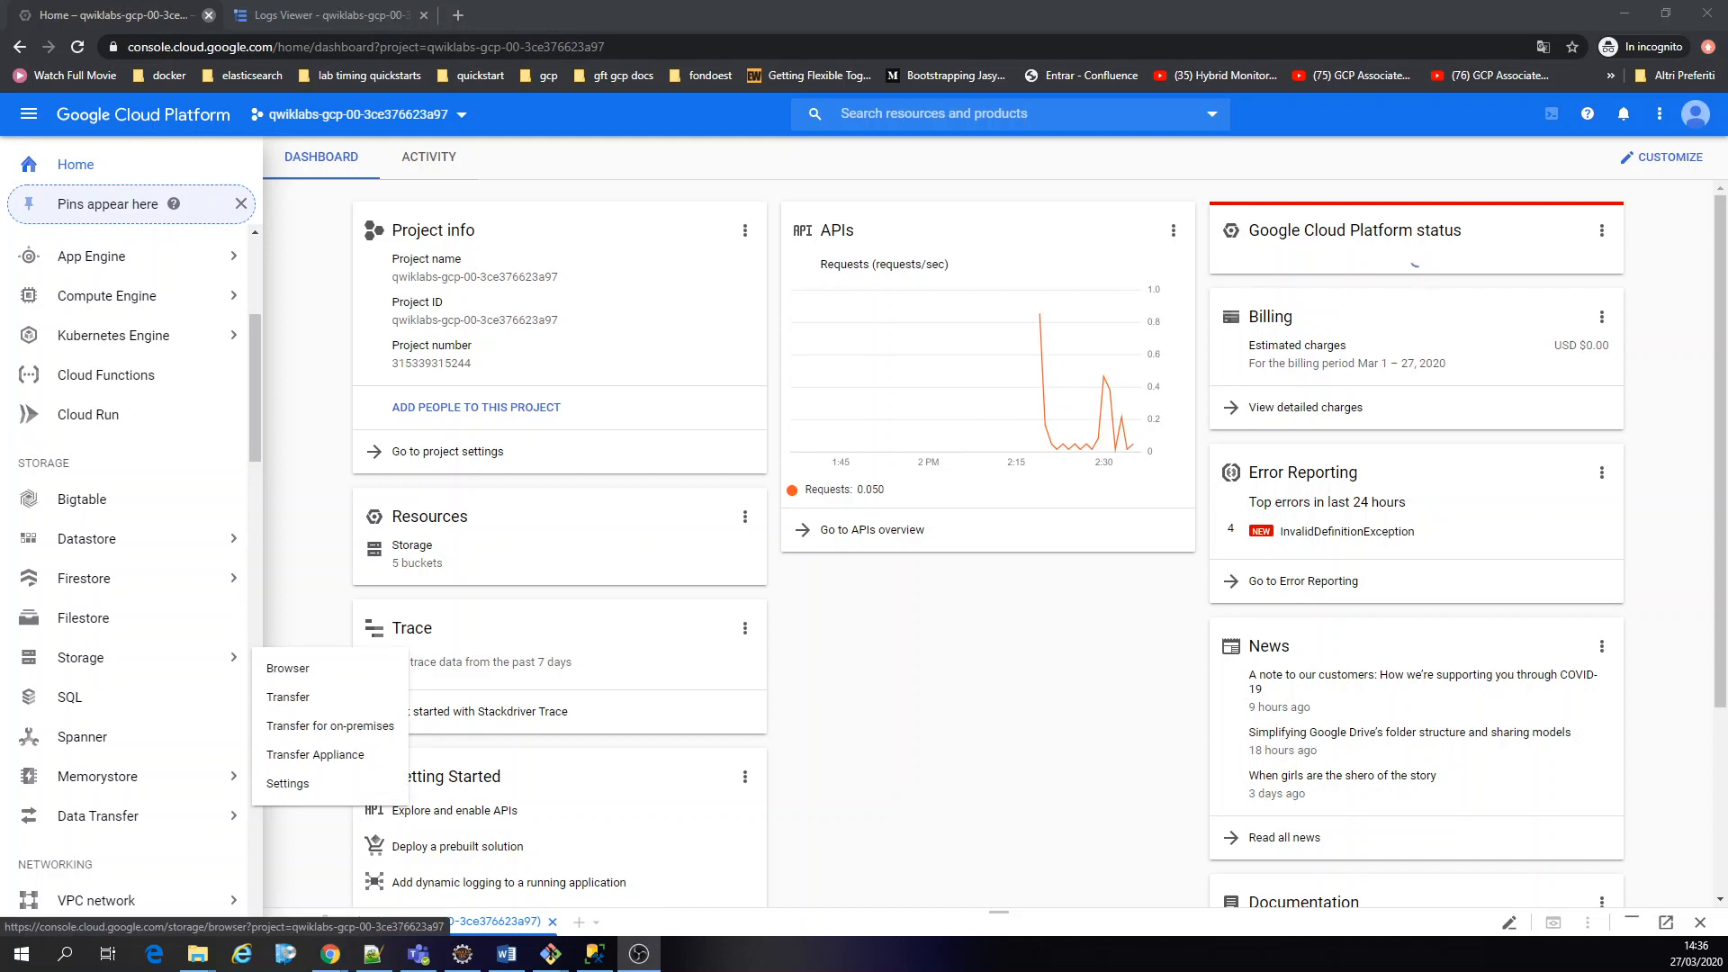
{"action": "left_click_drag", "start_coordinate": [254, 385], "coordinate": [248, 499]}
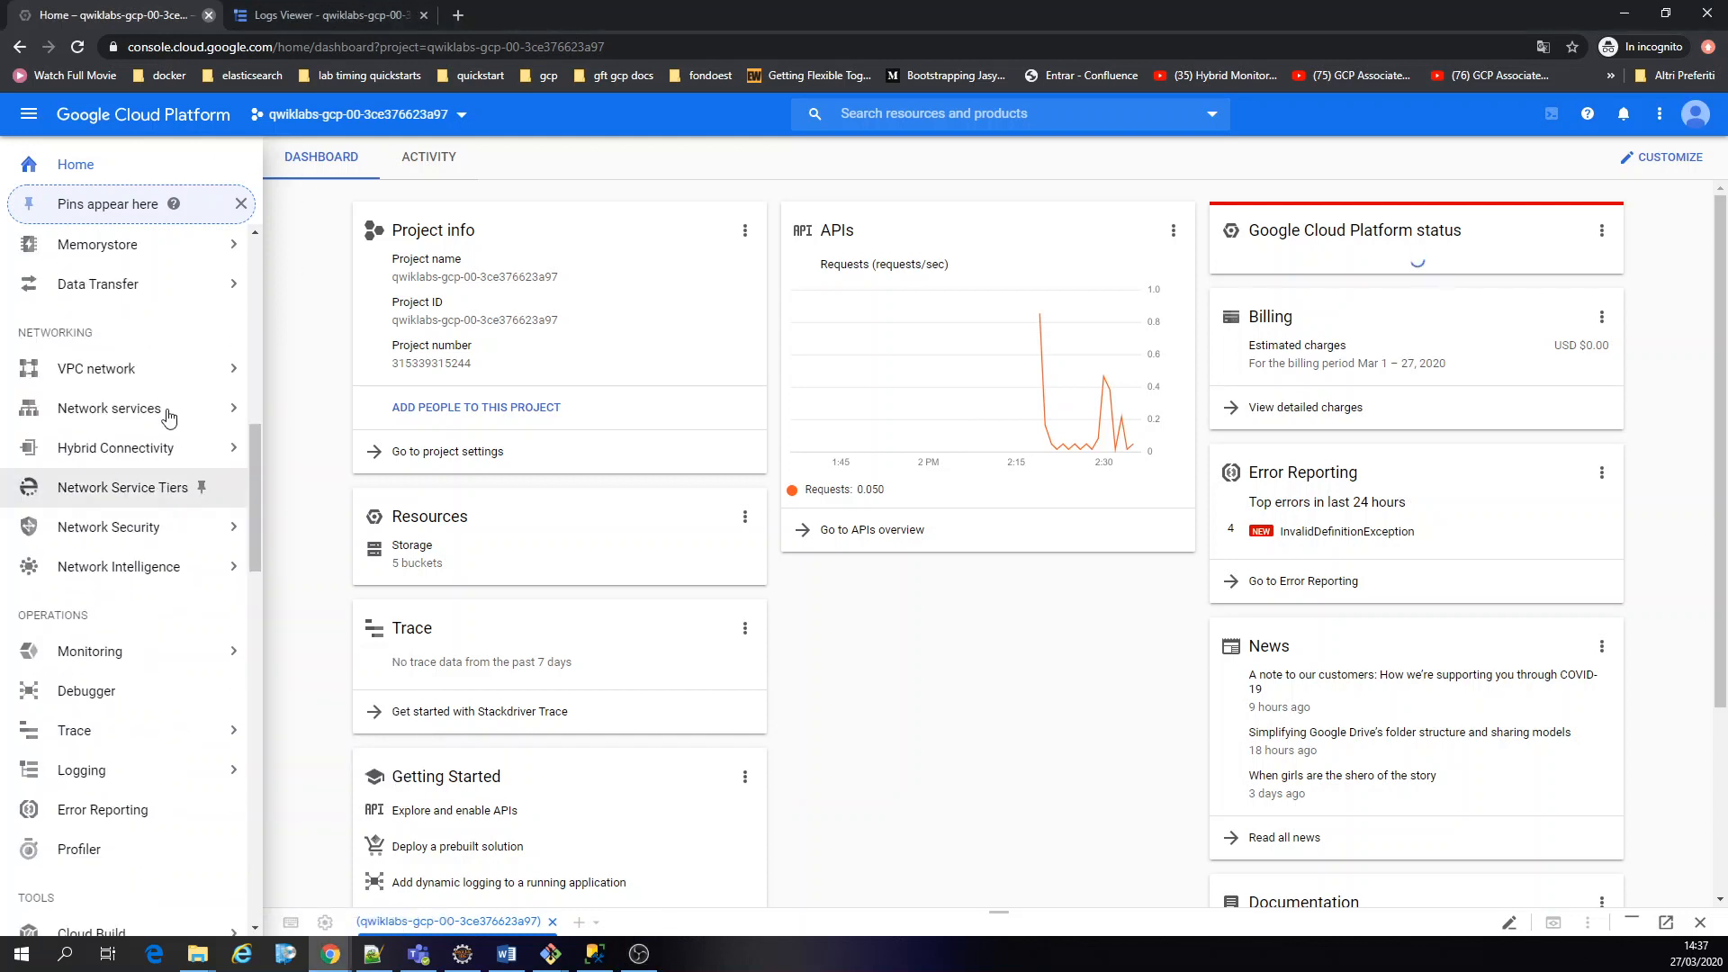
{"action": "mouse_move", "coordinate": [164, 376]}
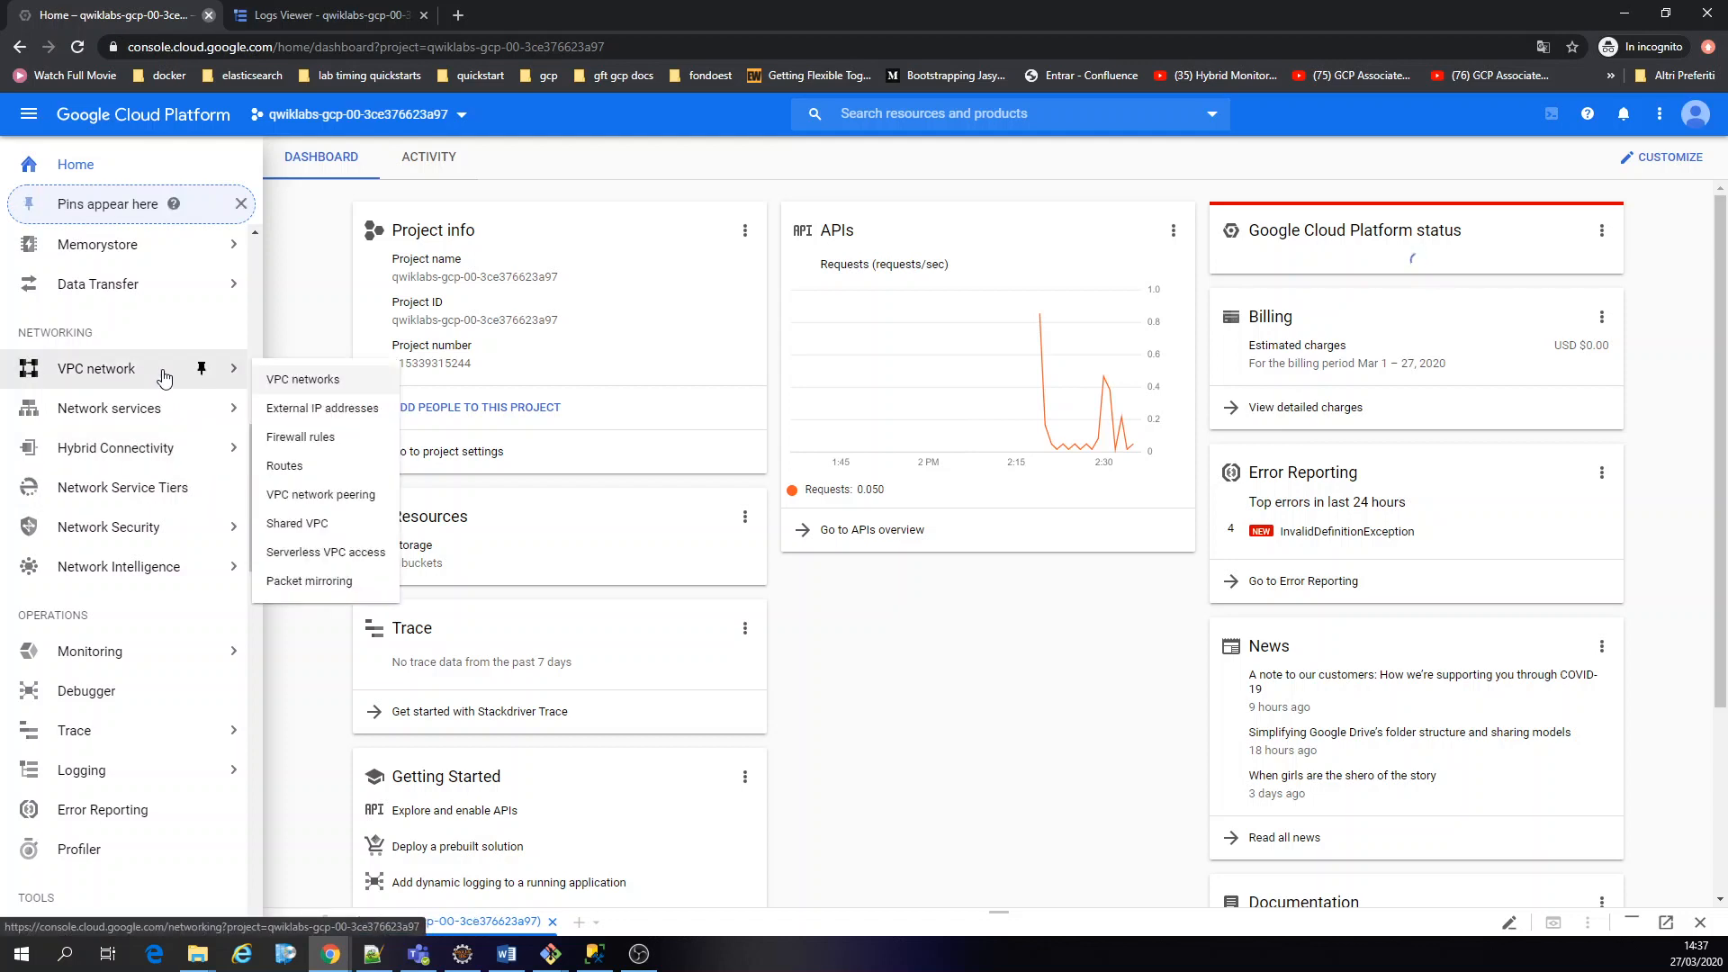
{"action": "left_click", "coordinate": [311, 436]}
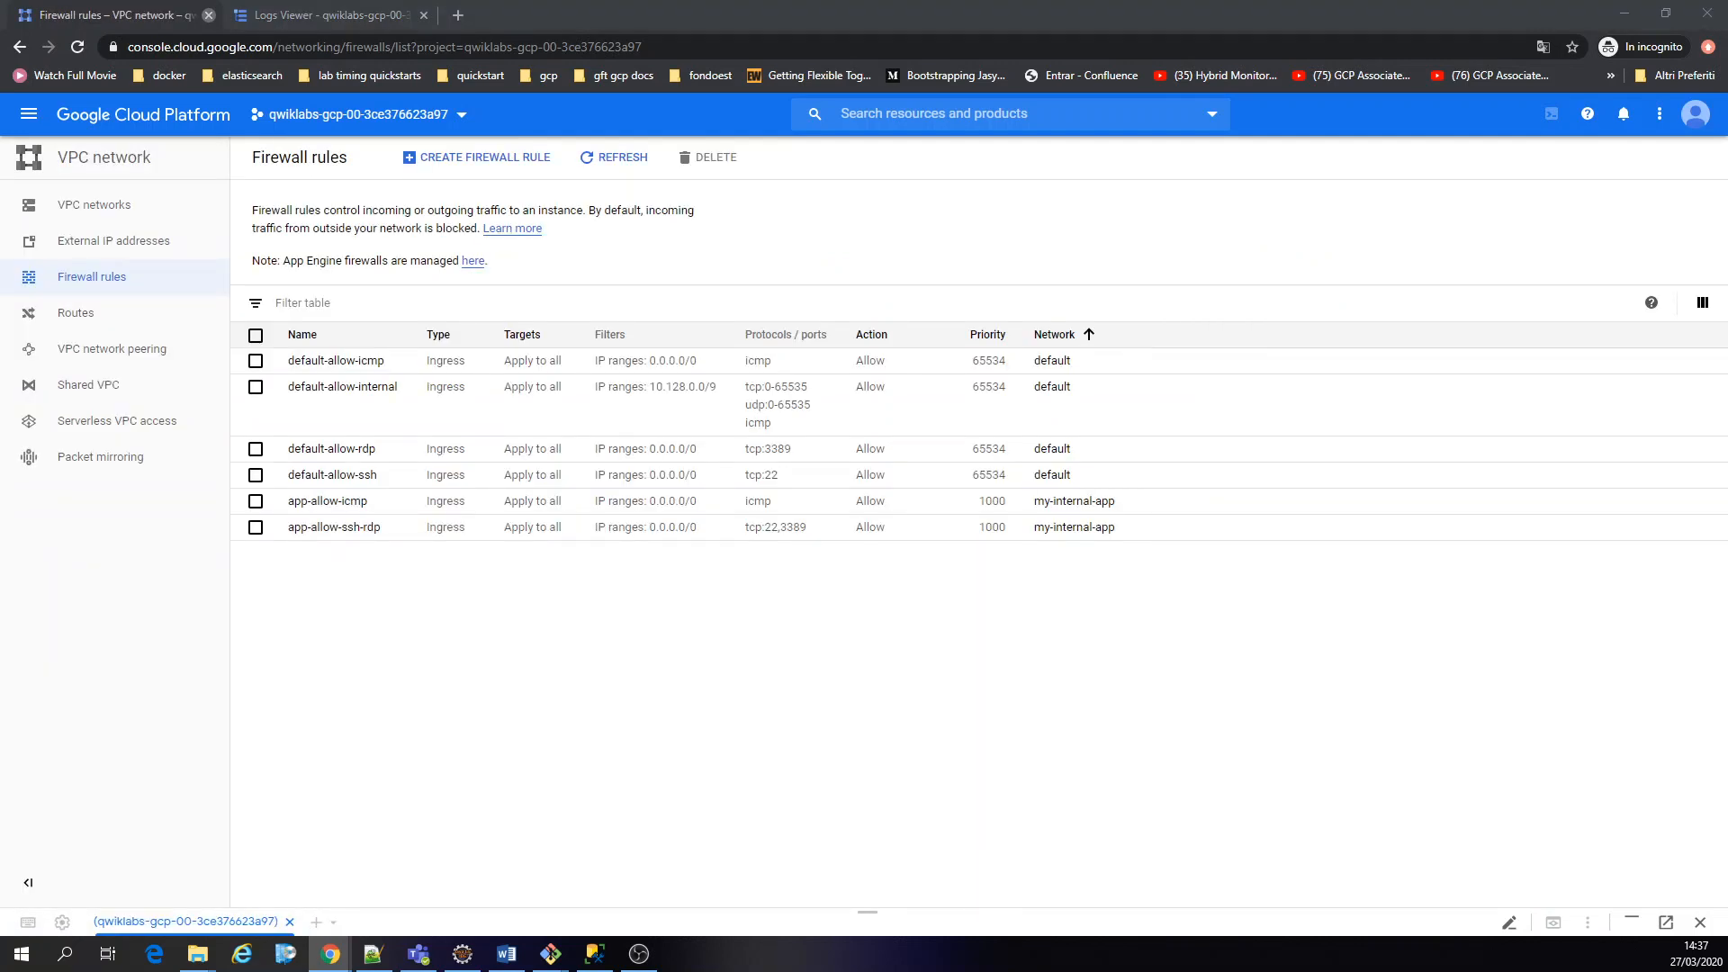
Start a new firewall rule named app-allow-http on the my-internal-app network
{"action": "left_click", "coordinate": [526, 160]}
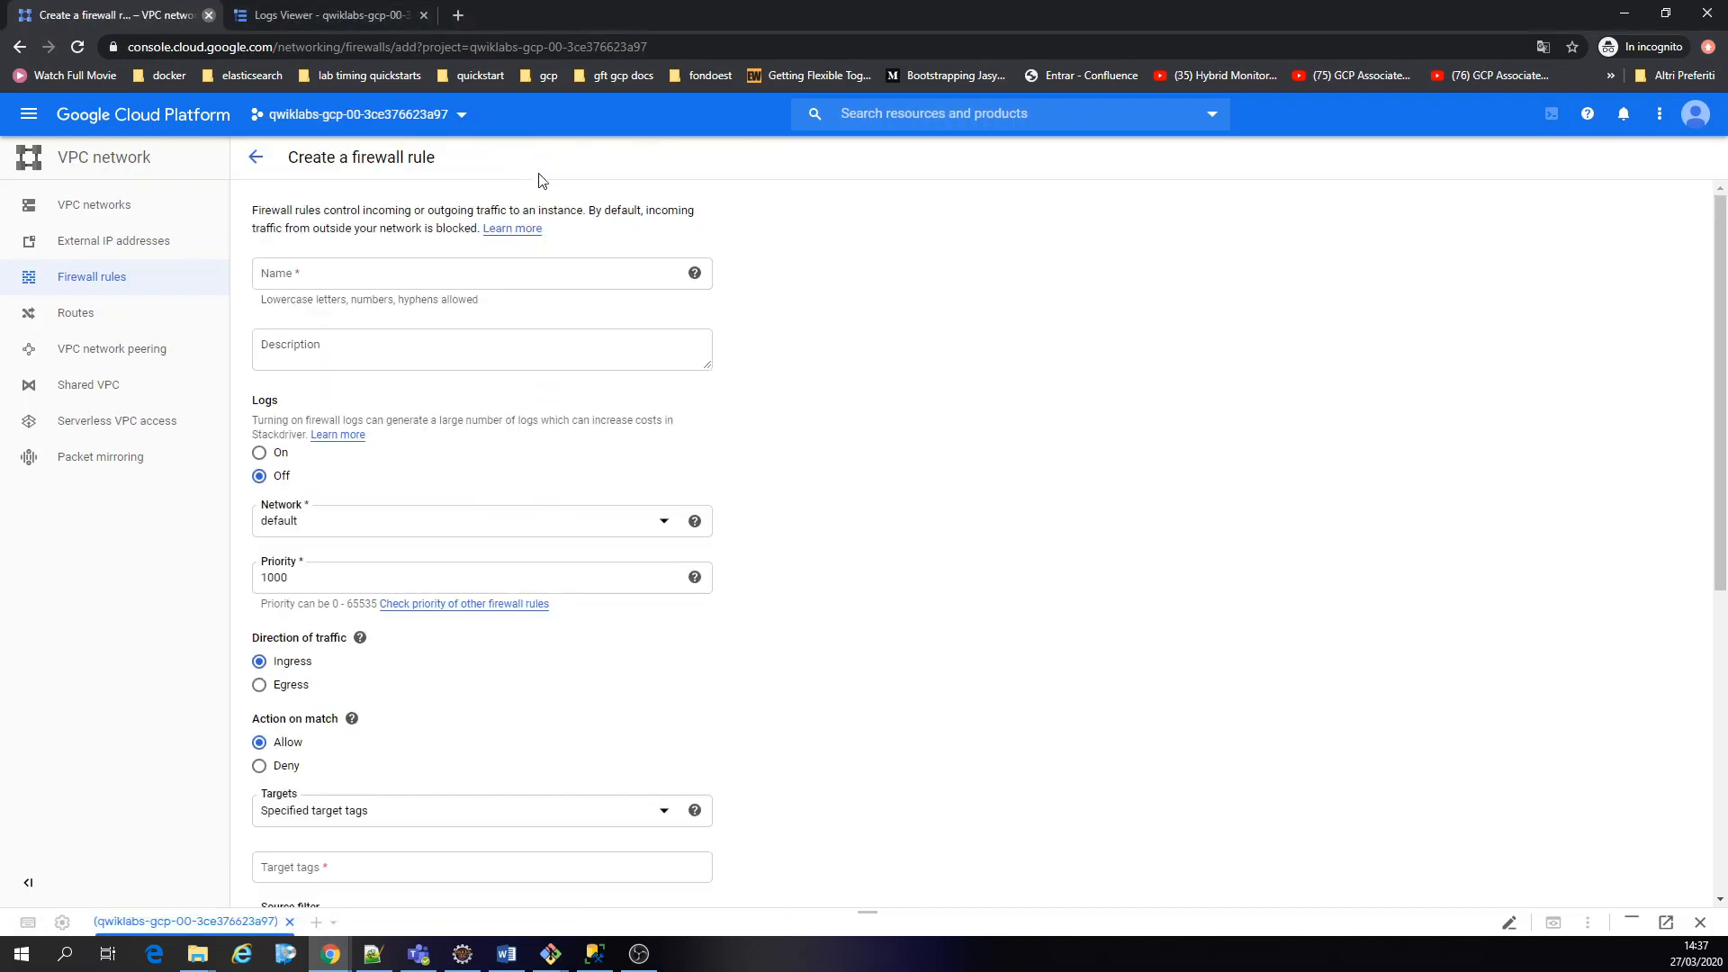
{"action": "left_click", "coordinate": [578, 272]}
{"action": "type", "text": "app-allow-http"}
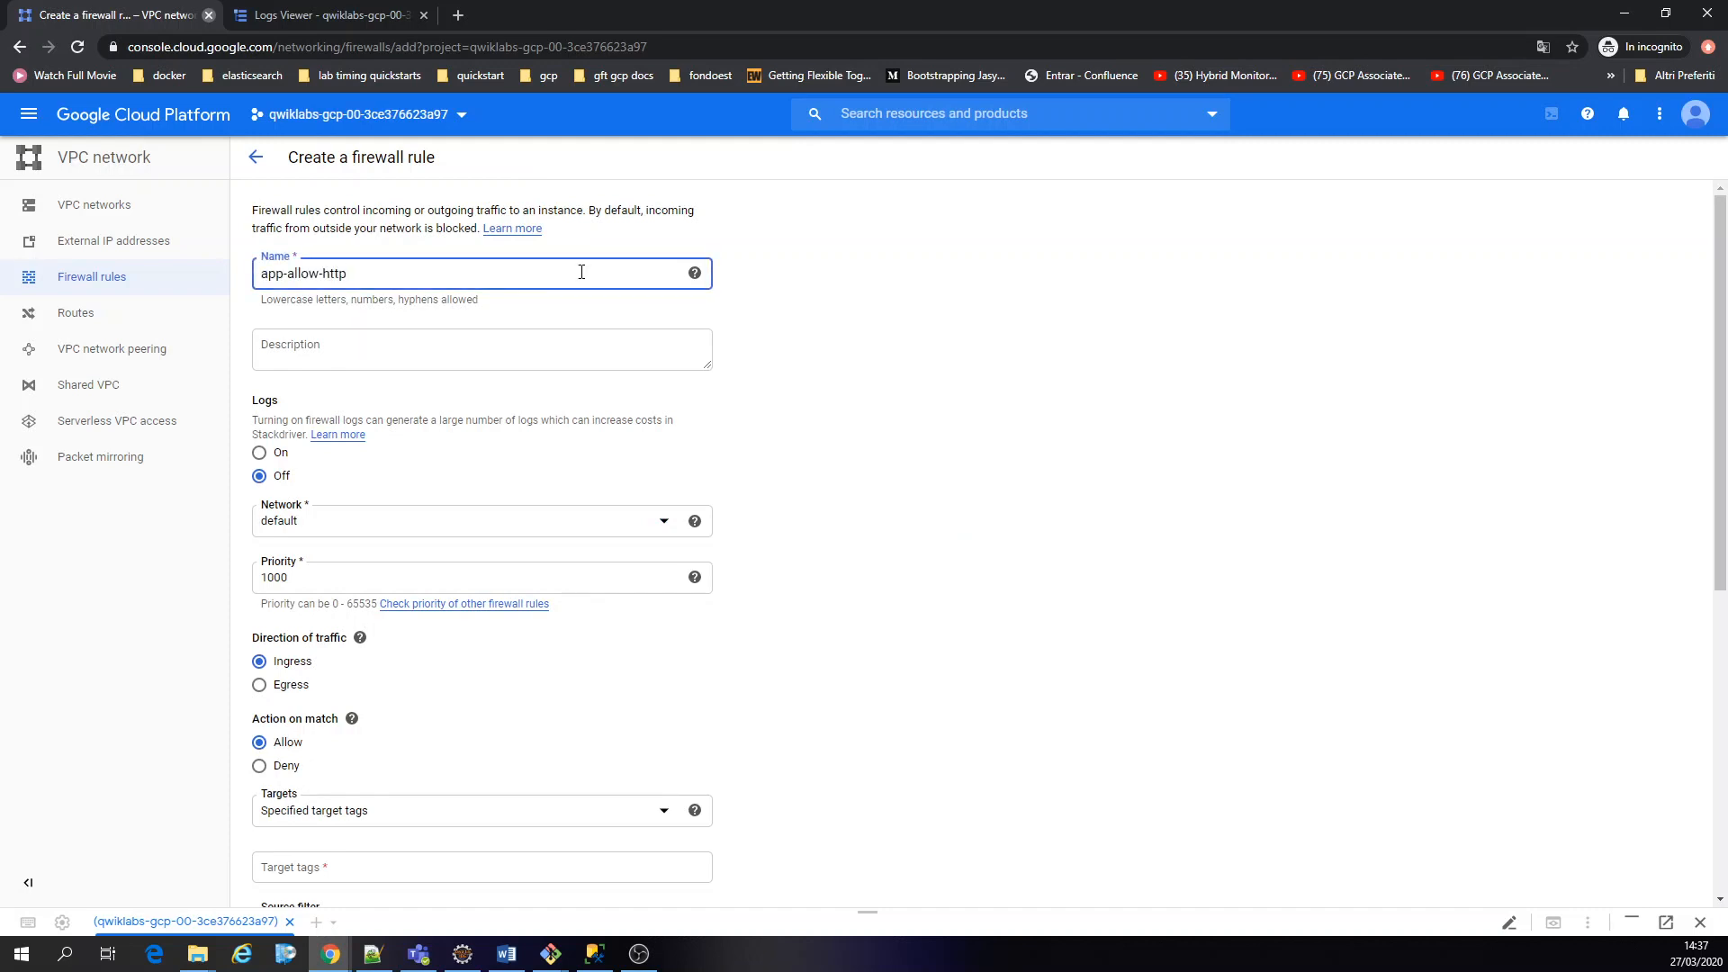
{"action": "scroll", "coordinate": [930, 387], "scroll_direction": "down", "scroll_amount": 2}
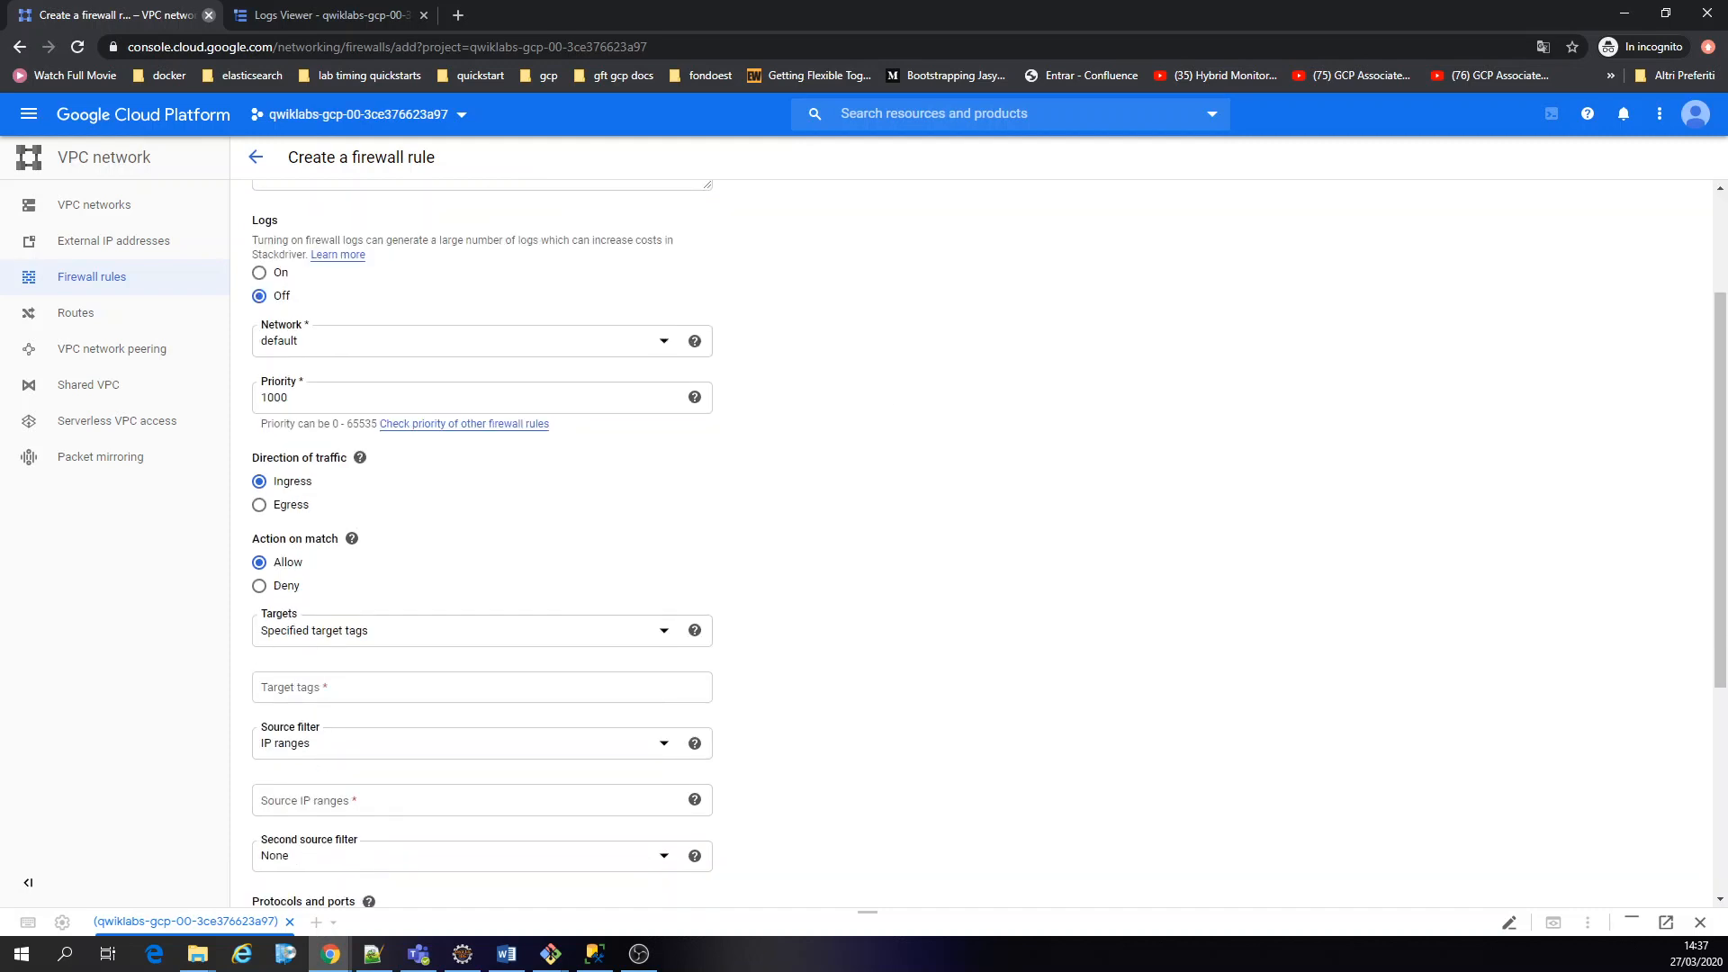
{"action": "left_click", "coordinate": [653, 351]}
{"action": "left_click", "coordinate": [402, 433]}
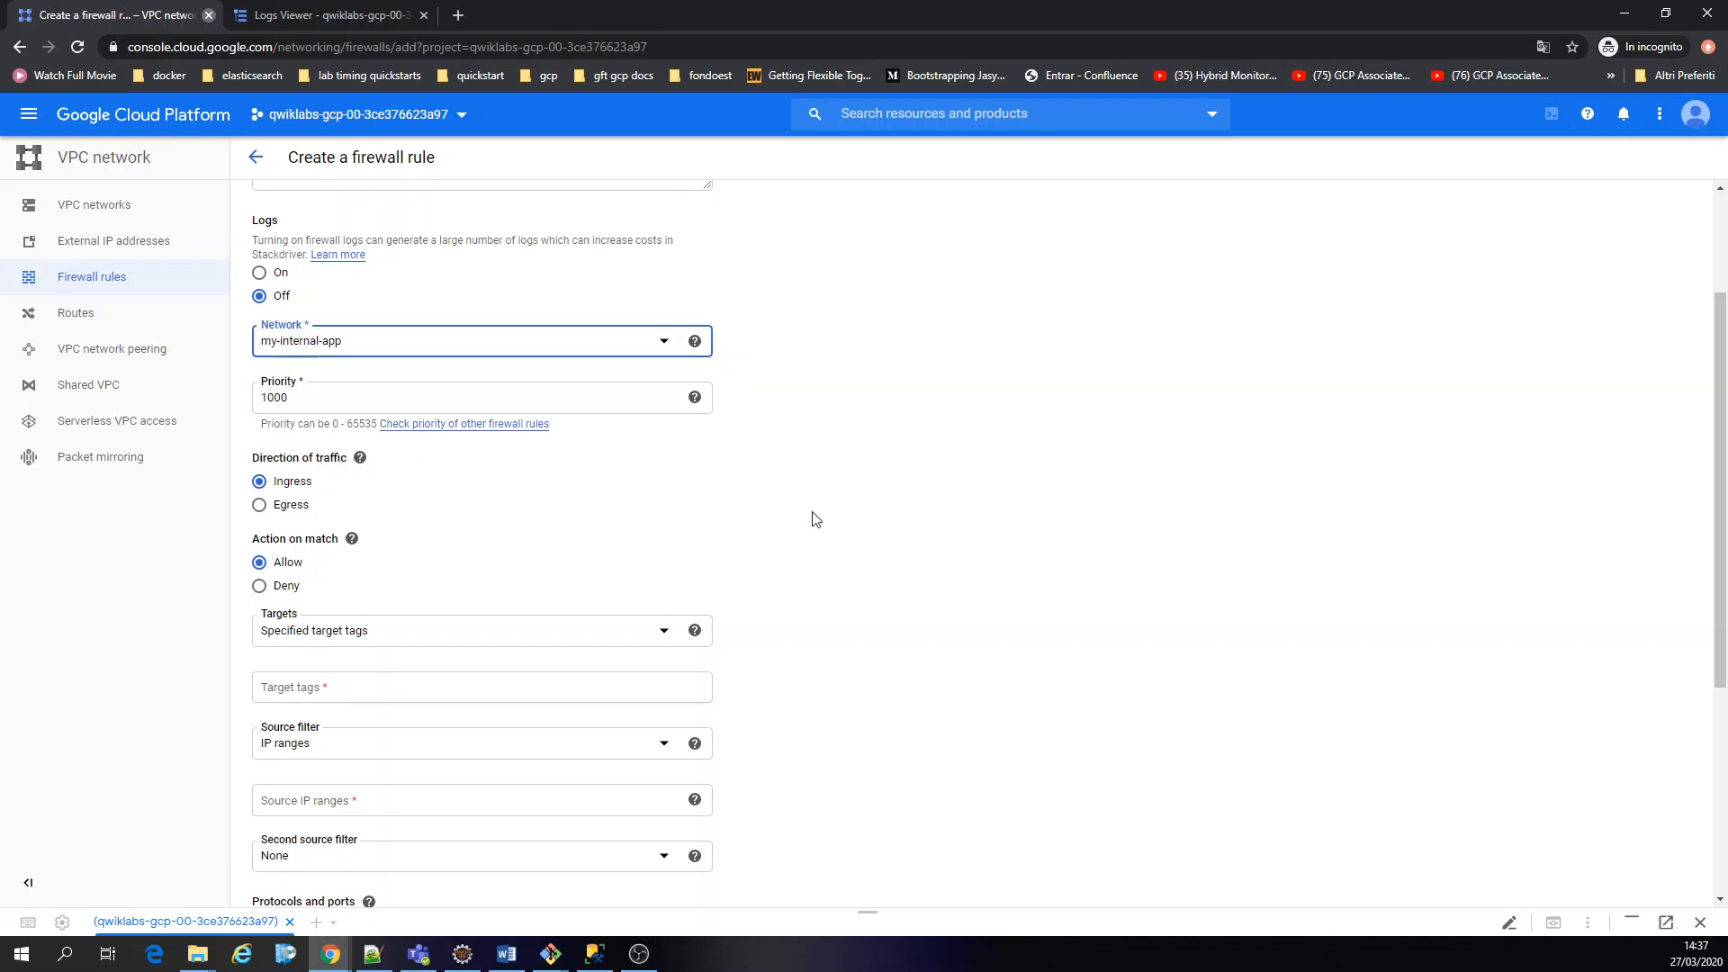
Set the firewall rule's target tag to lb-backend and its source IP range to 0.0.0.0/0
{"action": "scroll", "coordinate": [814, 518], "scroll_direction": "down", "scroll_amount": 2}
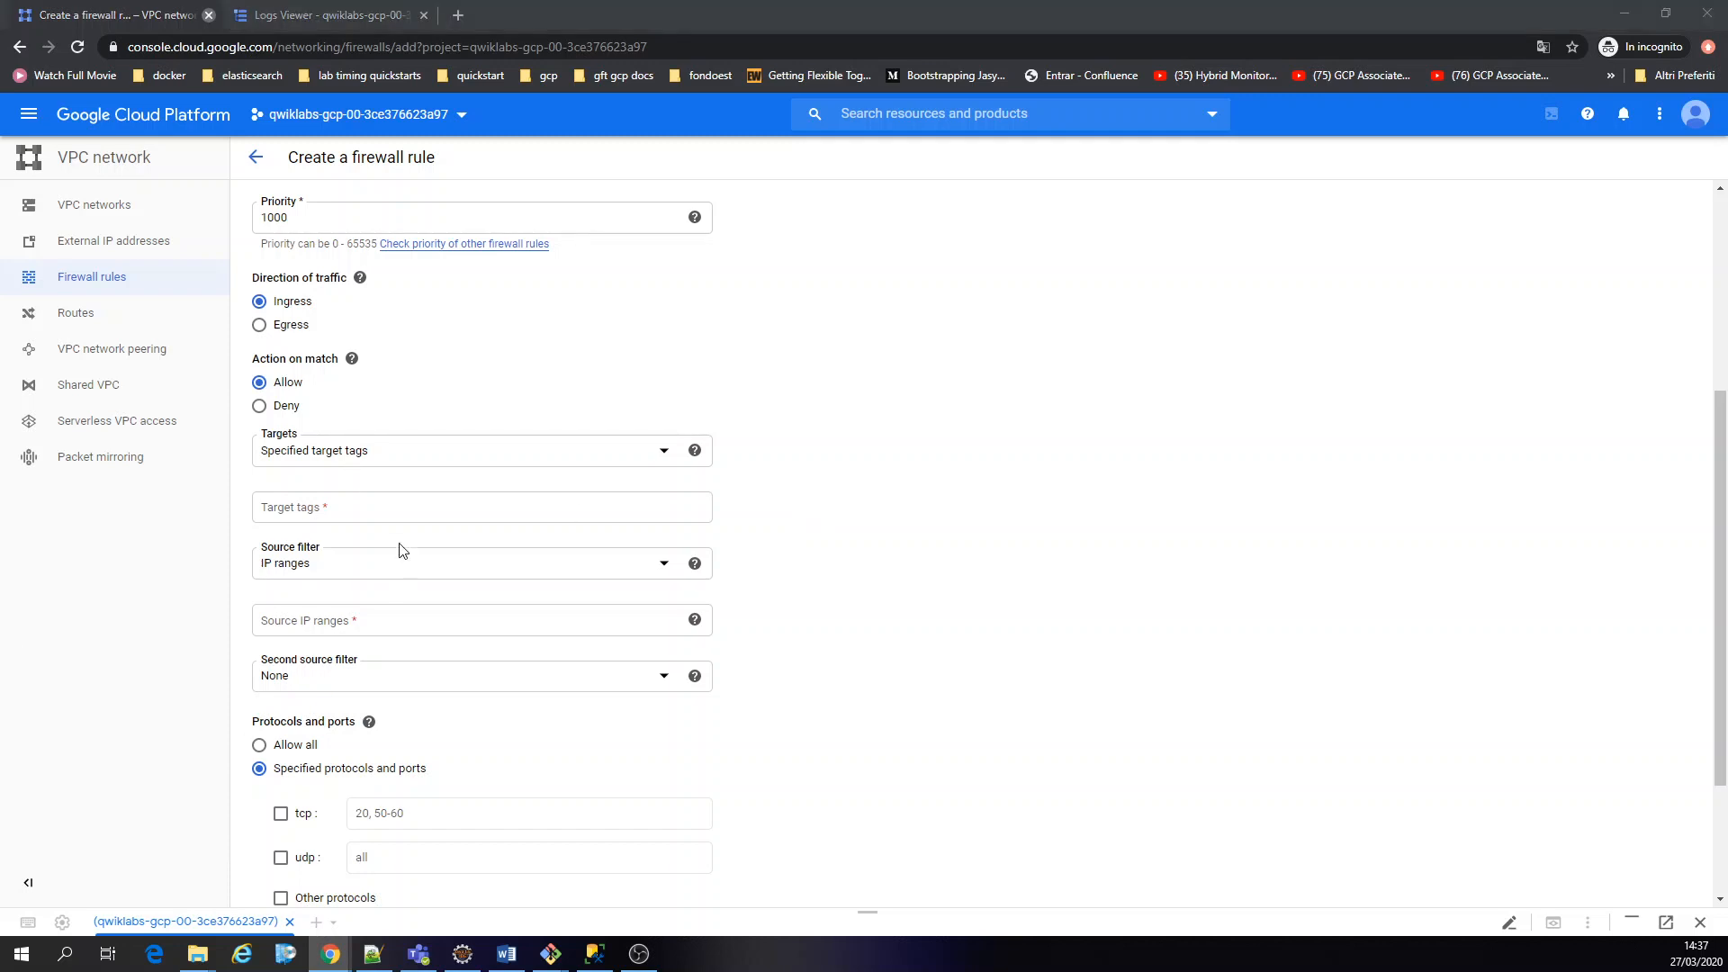
{"action": "left_click", "coordinate": [388, 509]}
{"action": "type", "text": "lb-backend"}
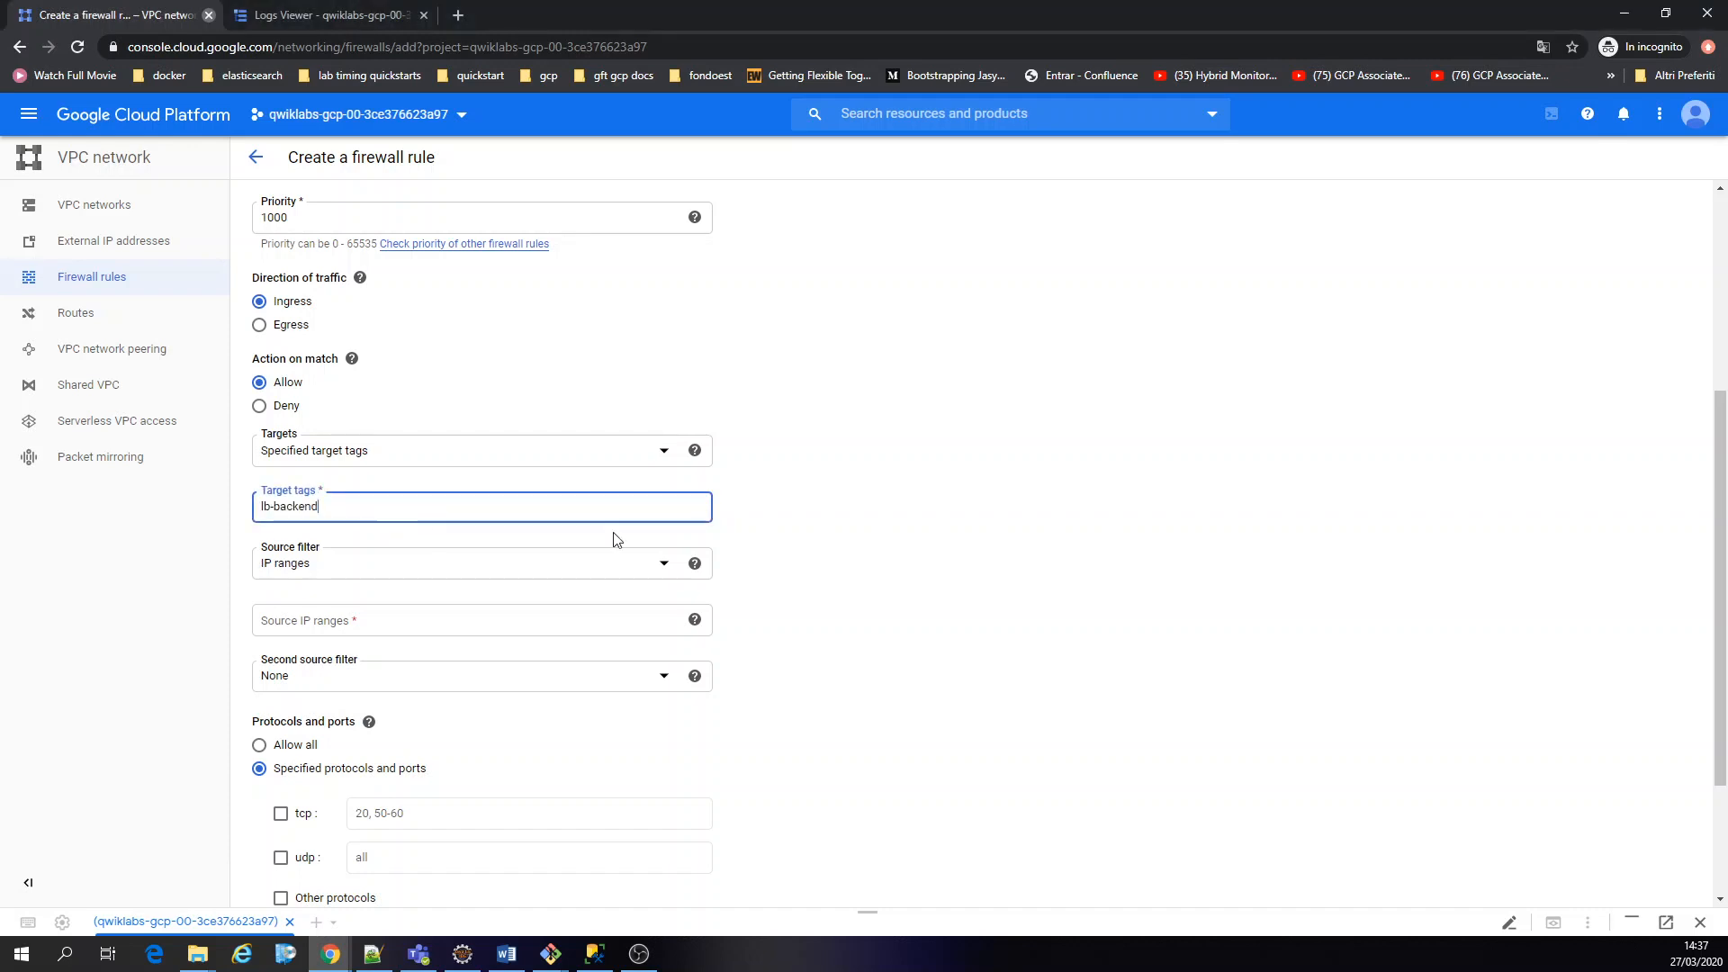
{"action": "left_click", "coordinate": [929, 525]}
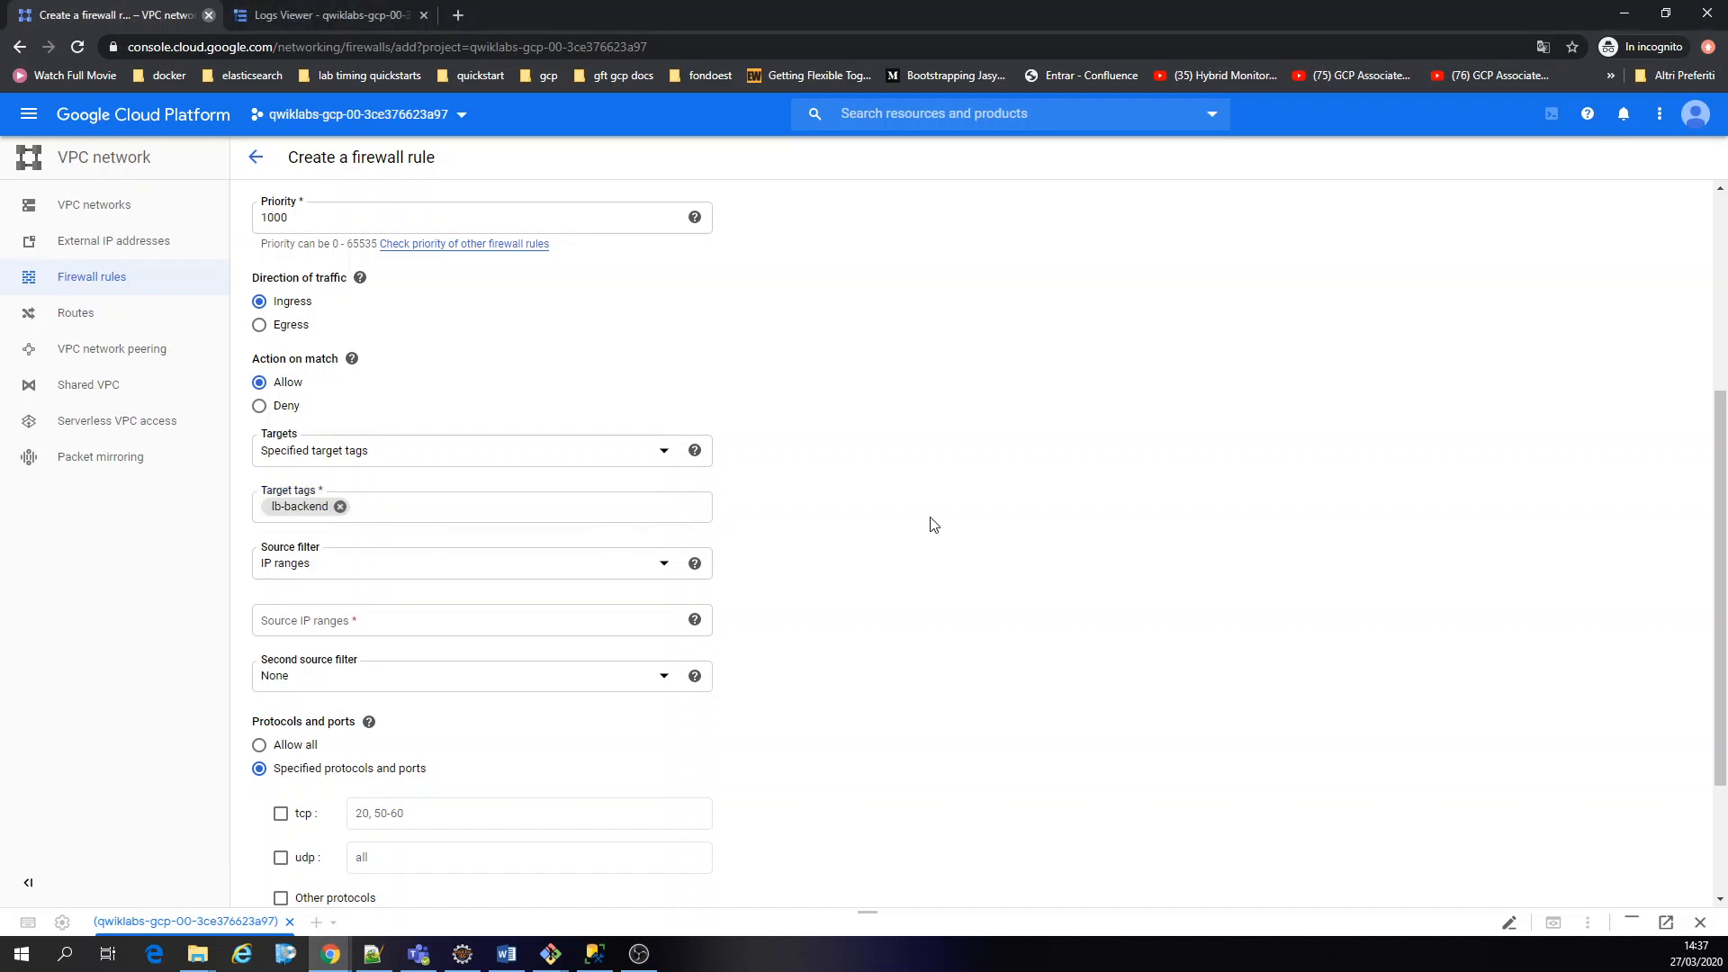
{"action": "left_click", "coordinate": [382, 623]}
{"action": "type", "text": "0.0.0.0/0"}
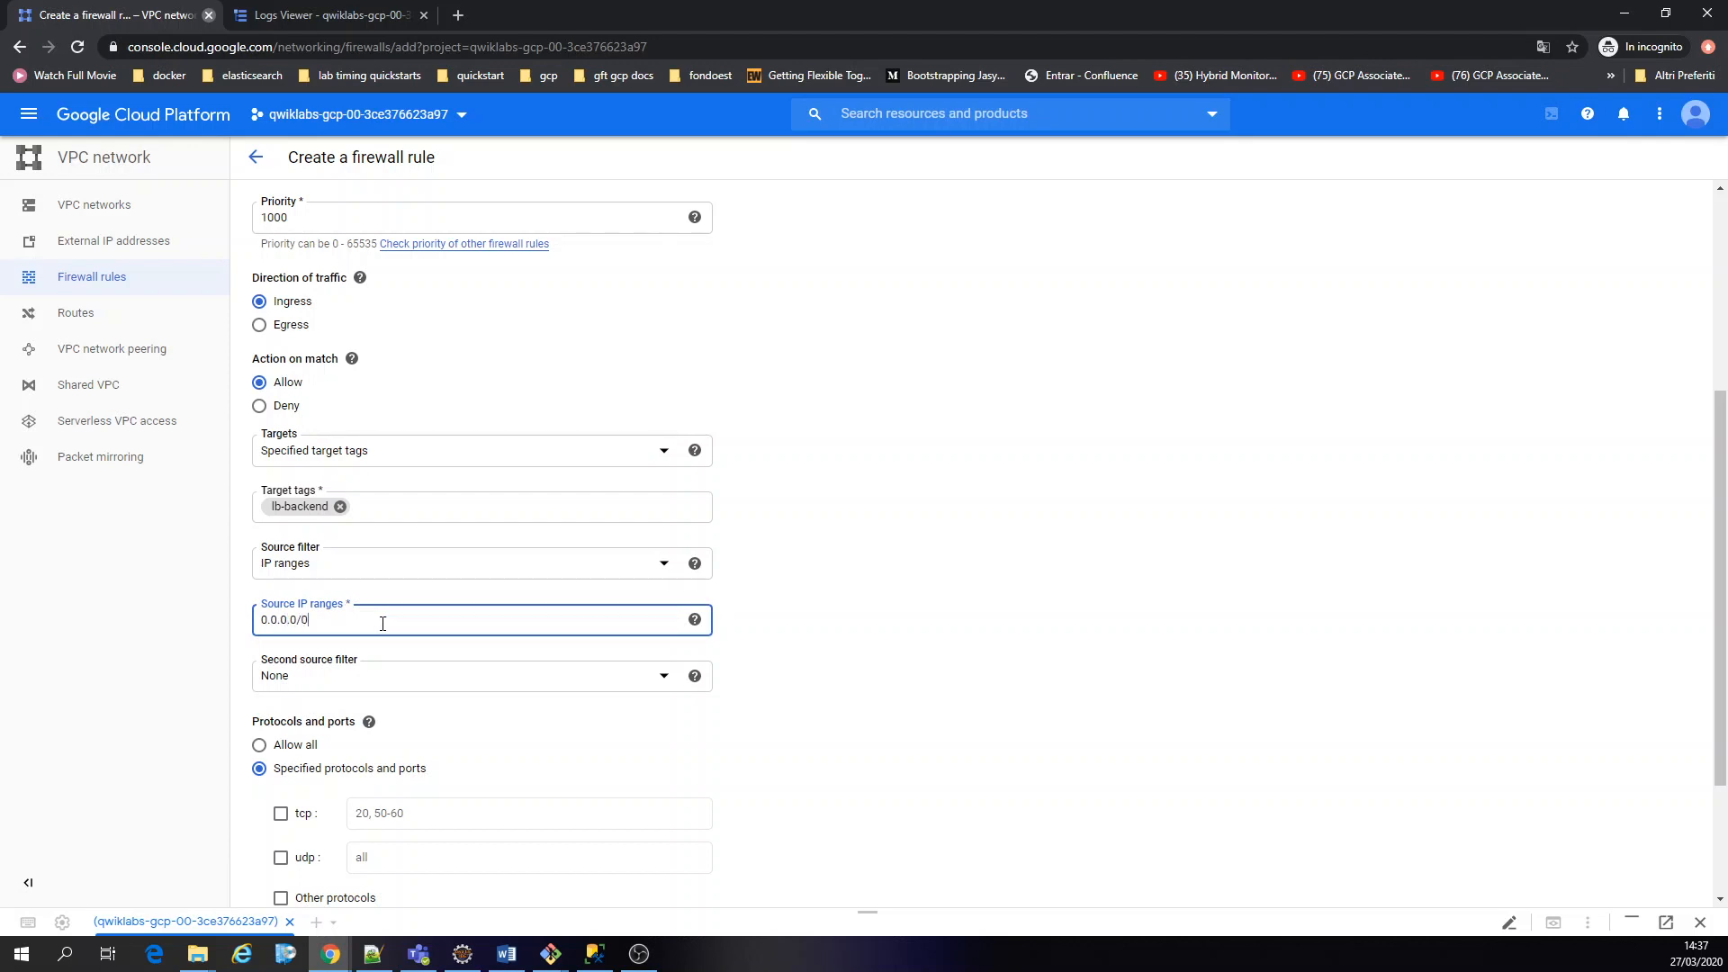
{"action": "left_click", "coordinate": [770, 612]}
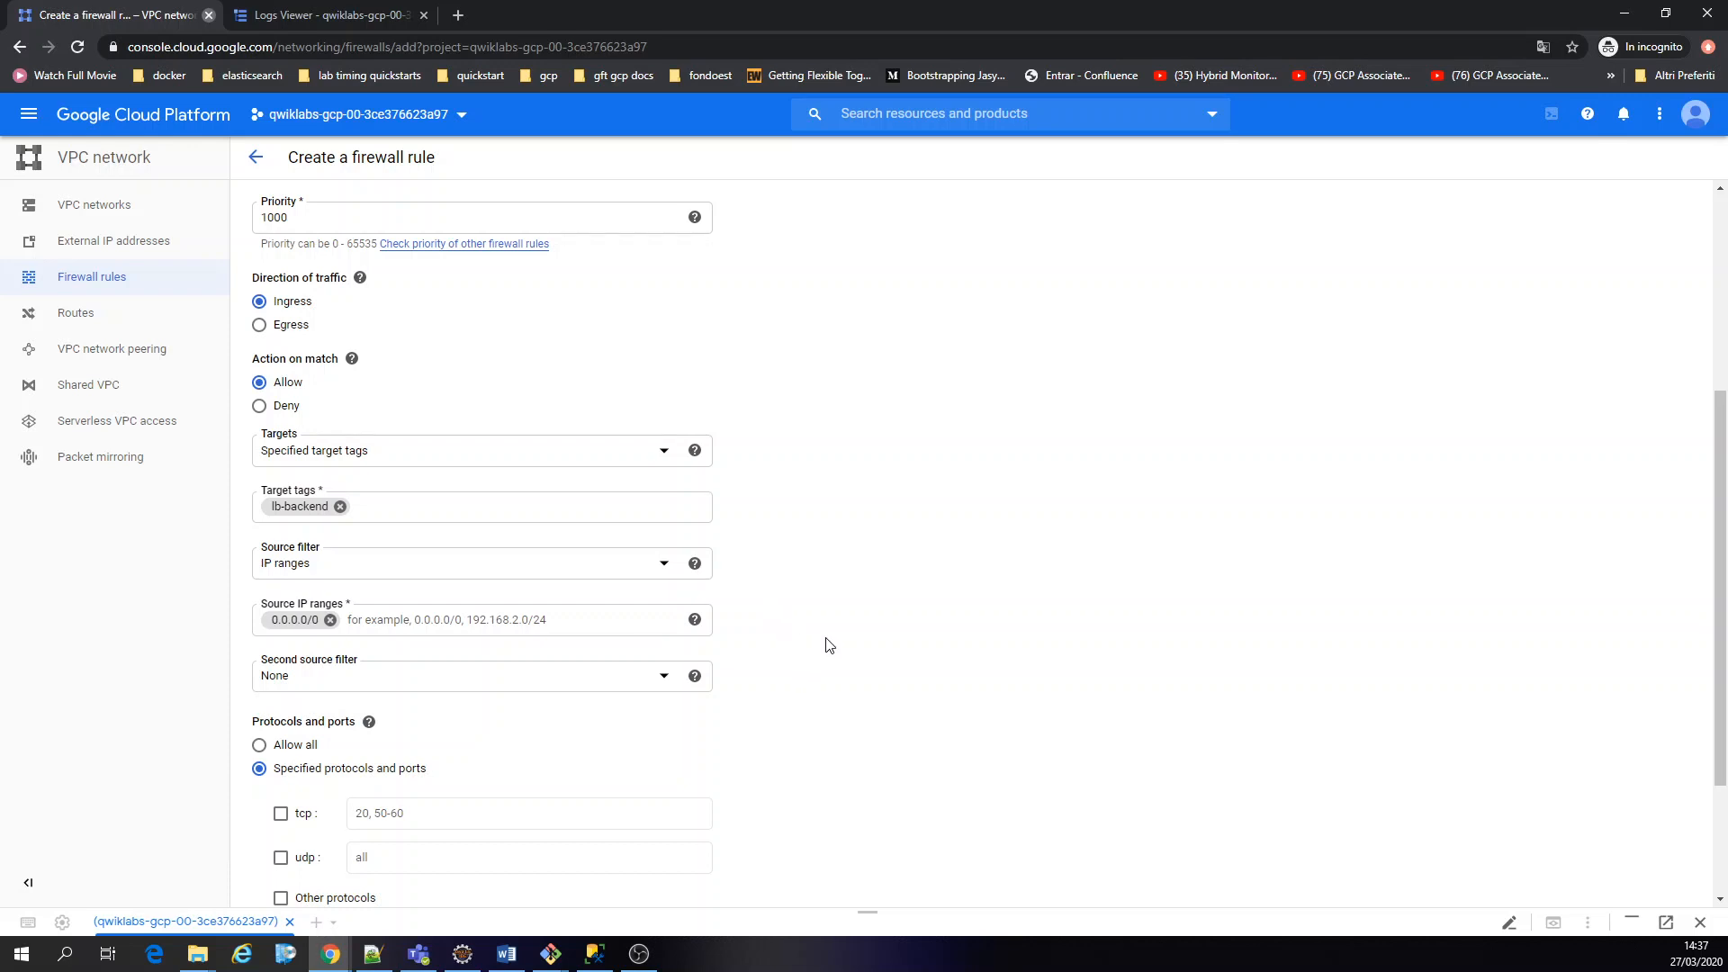
Allow TCP port 80 in the firewall rule and create the rule
{"action": "scroll", "coordinate": [825, 644], "scroll_direction": "down", "scroll_amount": 2}
{"action": "left_click", "coordinate": [306, 645]}
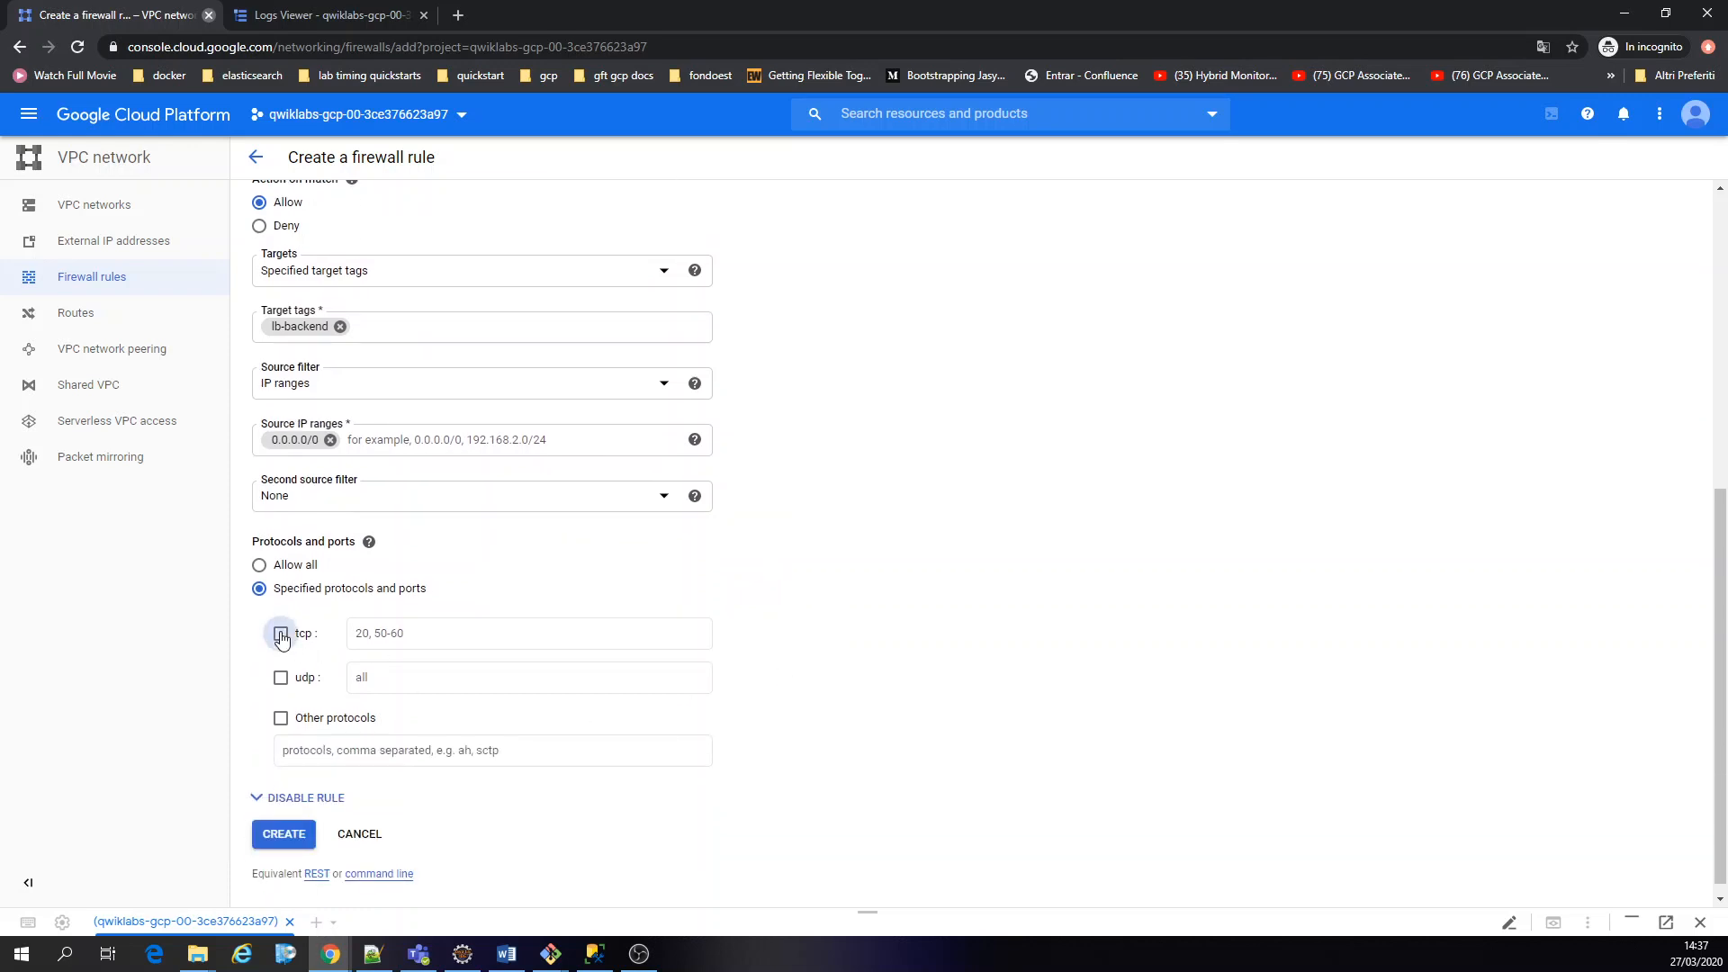
{"action": "left_click", "coordinate": [437, 635]}
{"action": "type", "text": "80"}
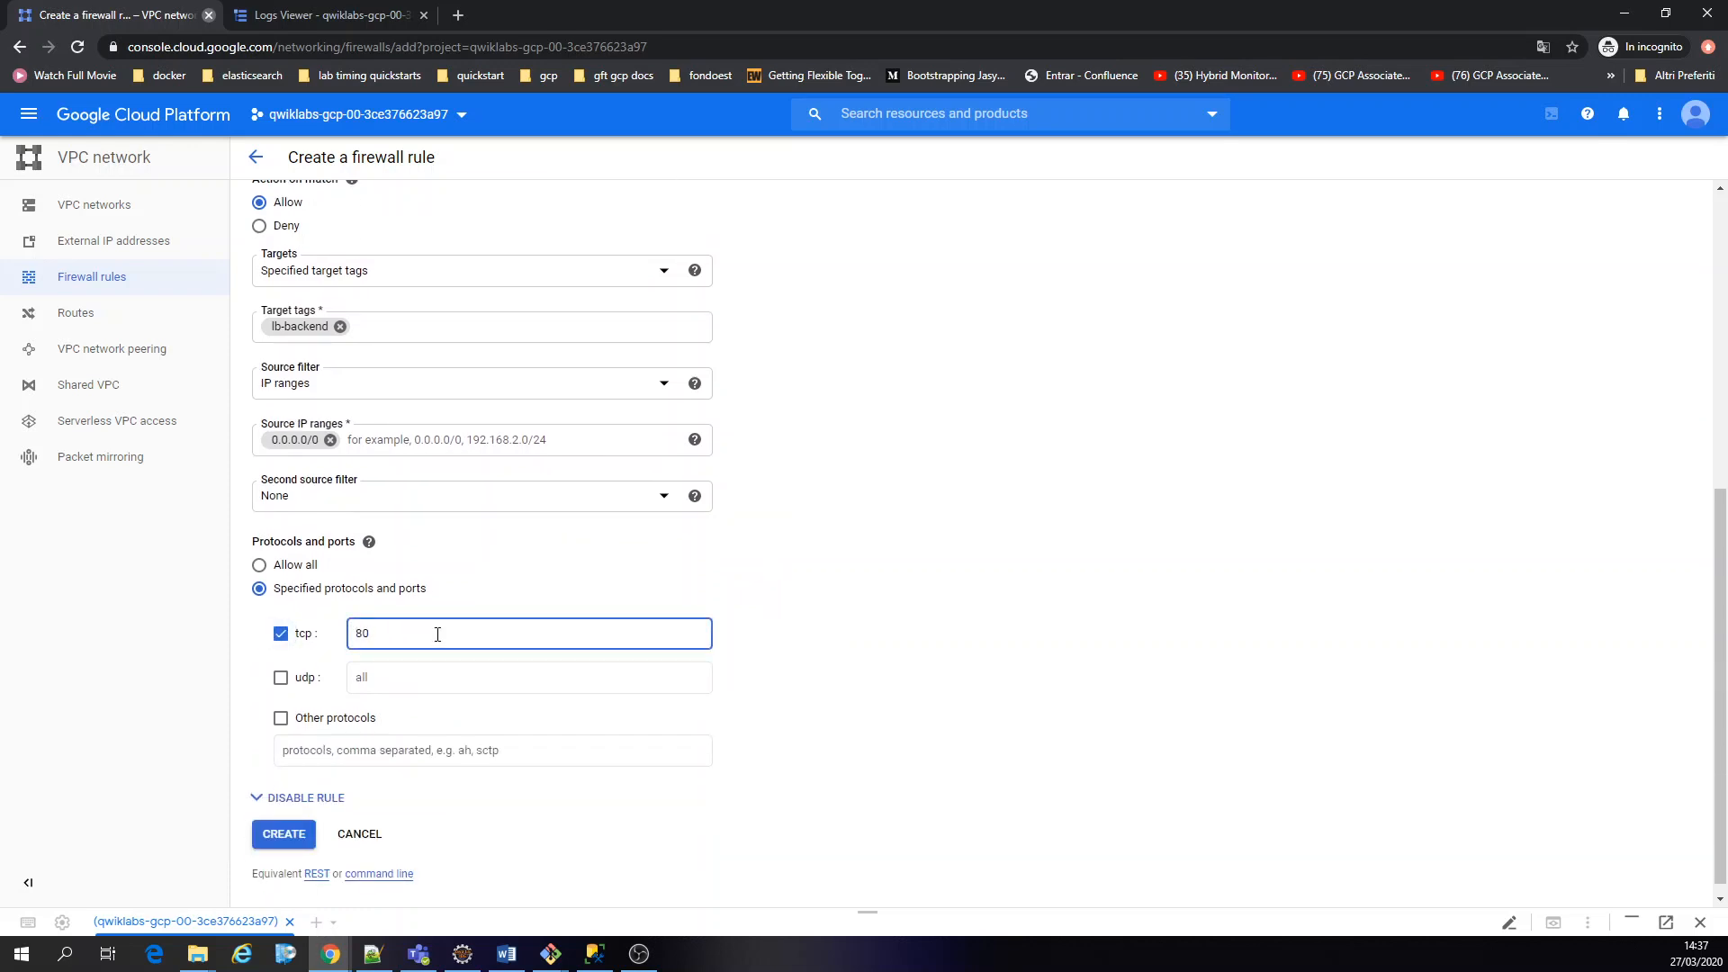
{"action": "scroll", "coordinate": [817, 678], "scroll_direction": "down", "scroll_amount": 1}
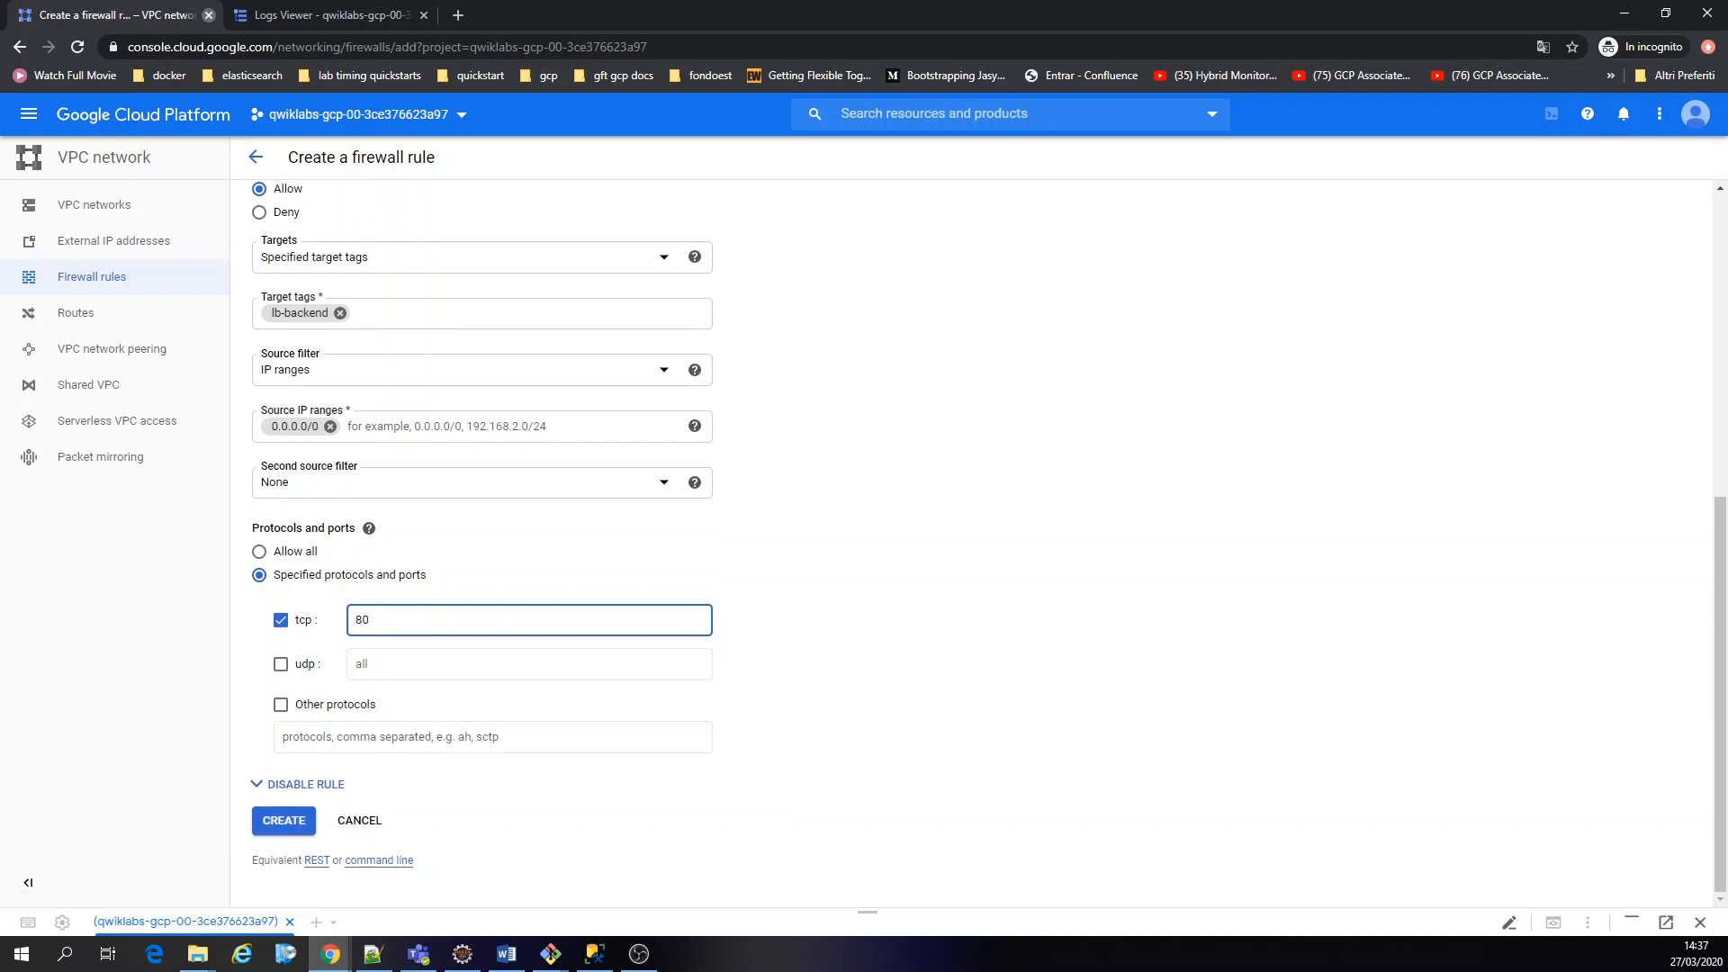
{"action": "left_click", "coordinate": [281, 821]}
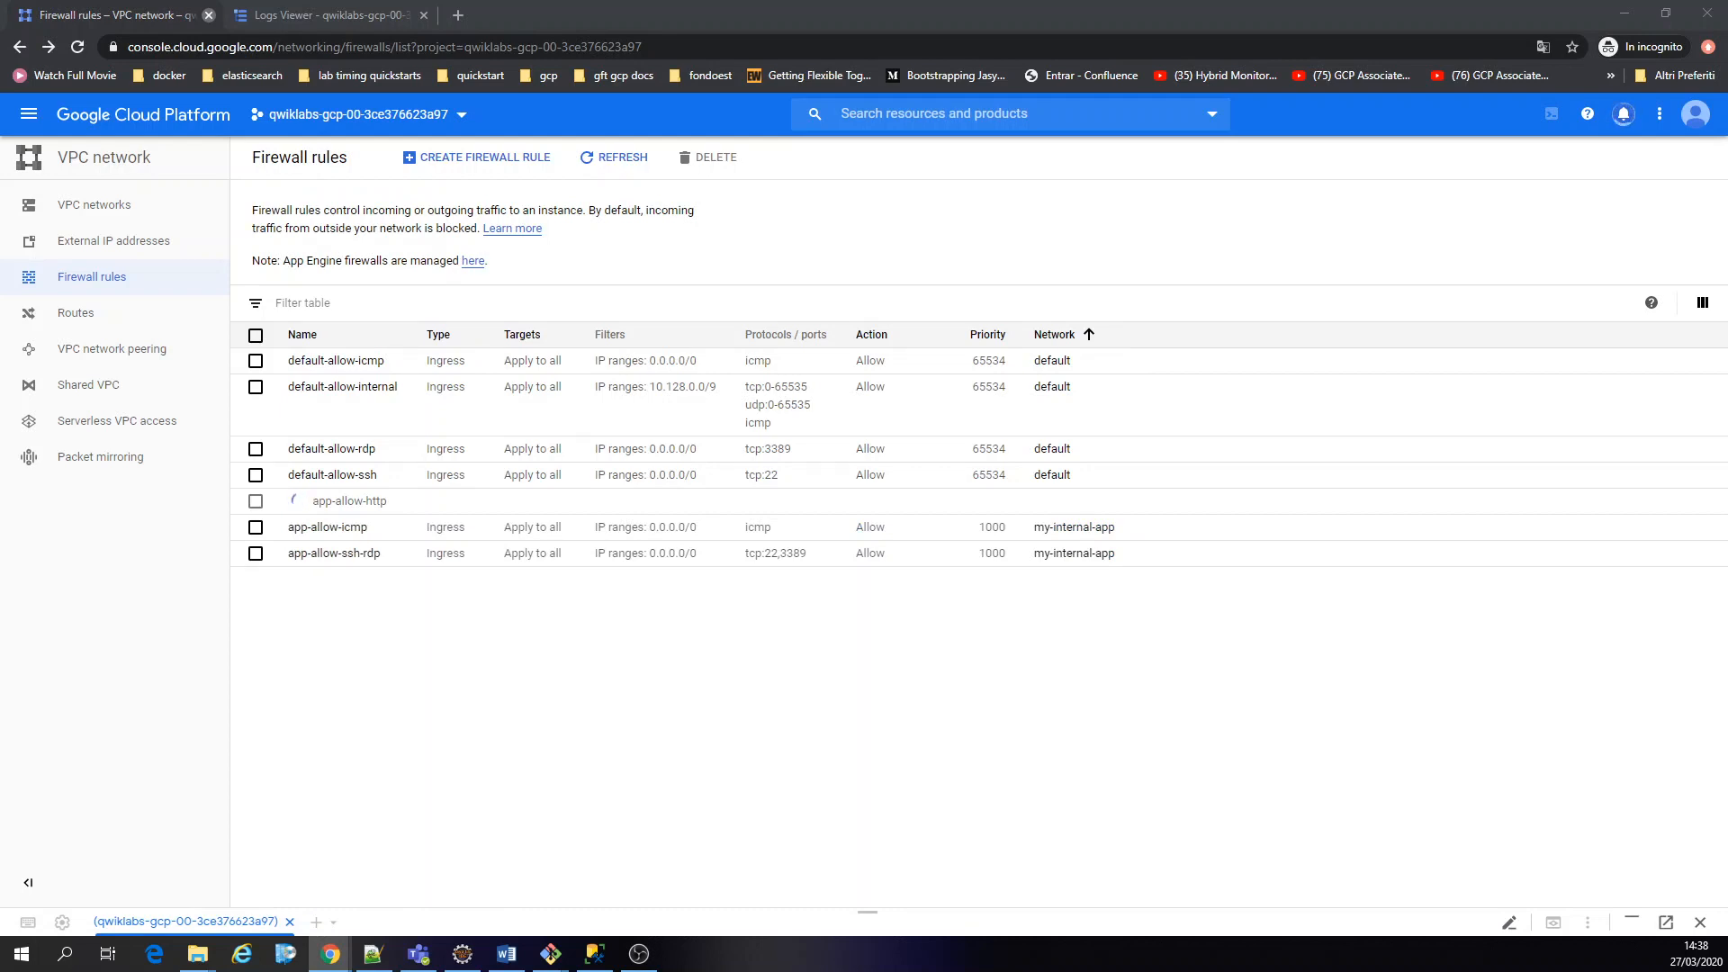
Switch to the Logs Viewer page, go from there to Compute Engine's instance templates and start a new template
{"action": "left_click", "coordinate": [300, 10]}
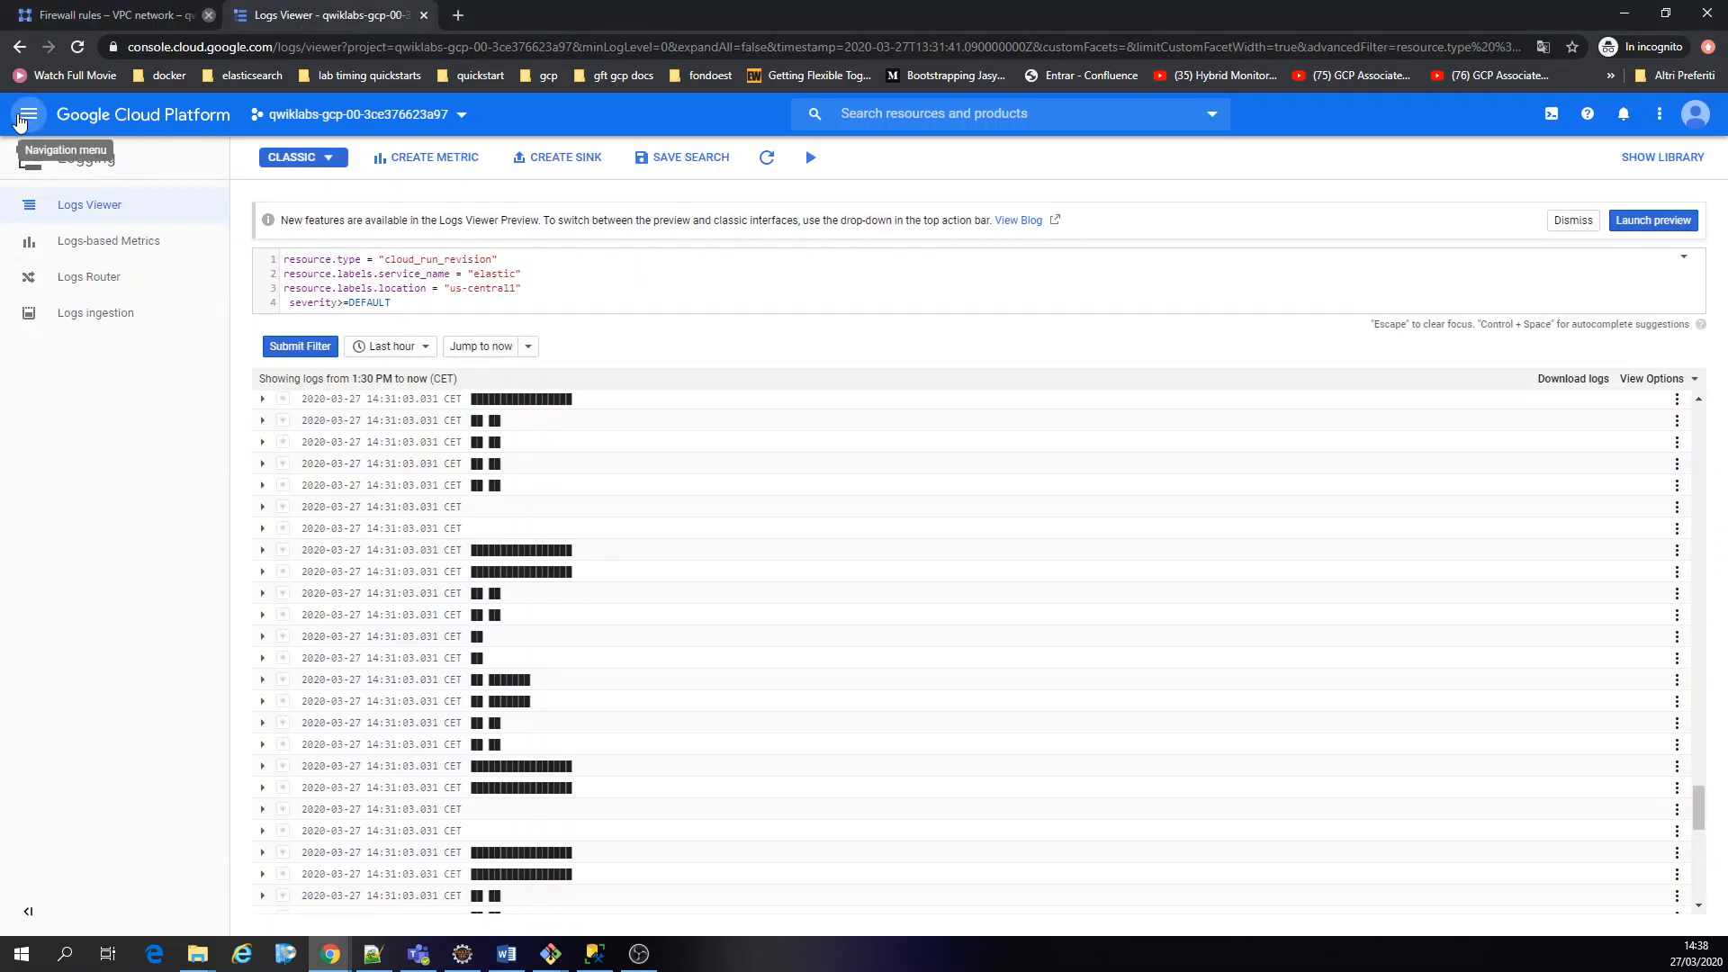
{"action": "left_click", "coordinate": [20, 121]}
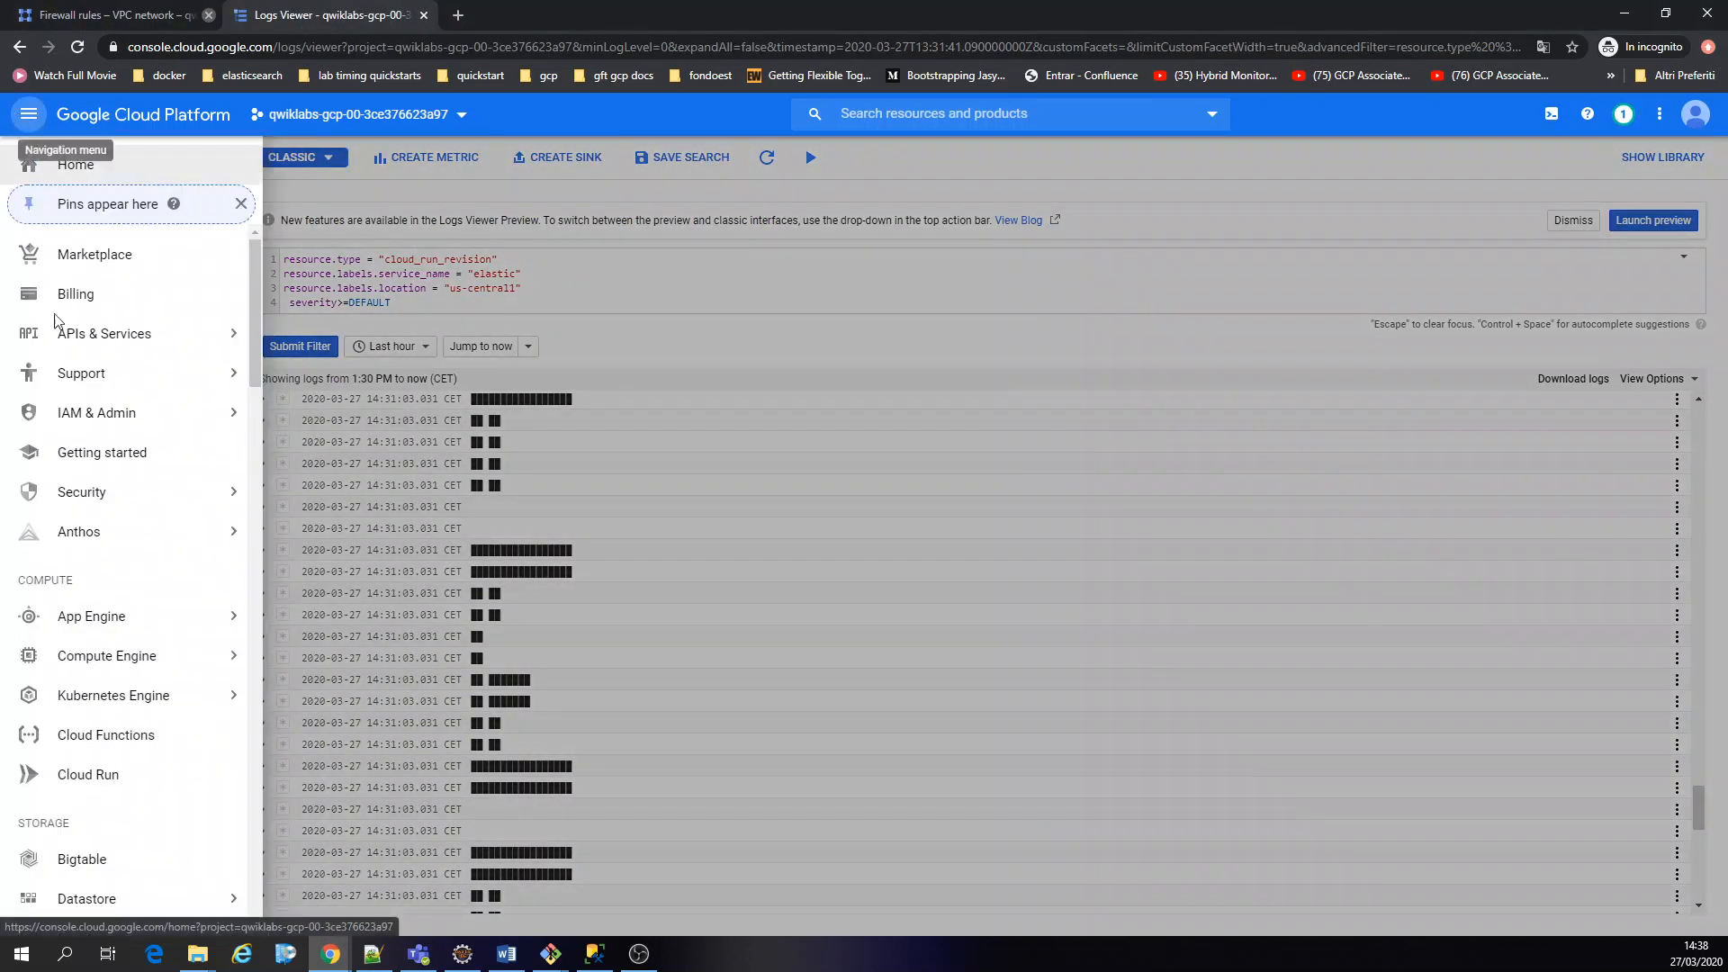
{"action": "mouse_move", "coordinate": [119, 665]}
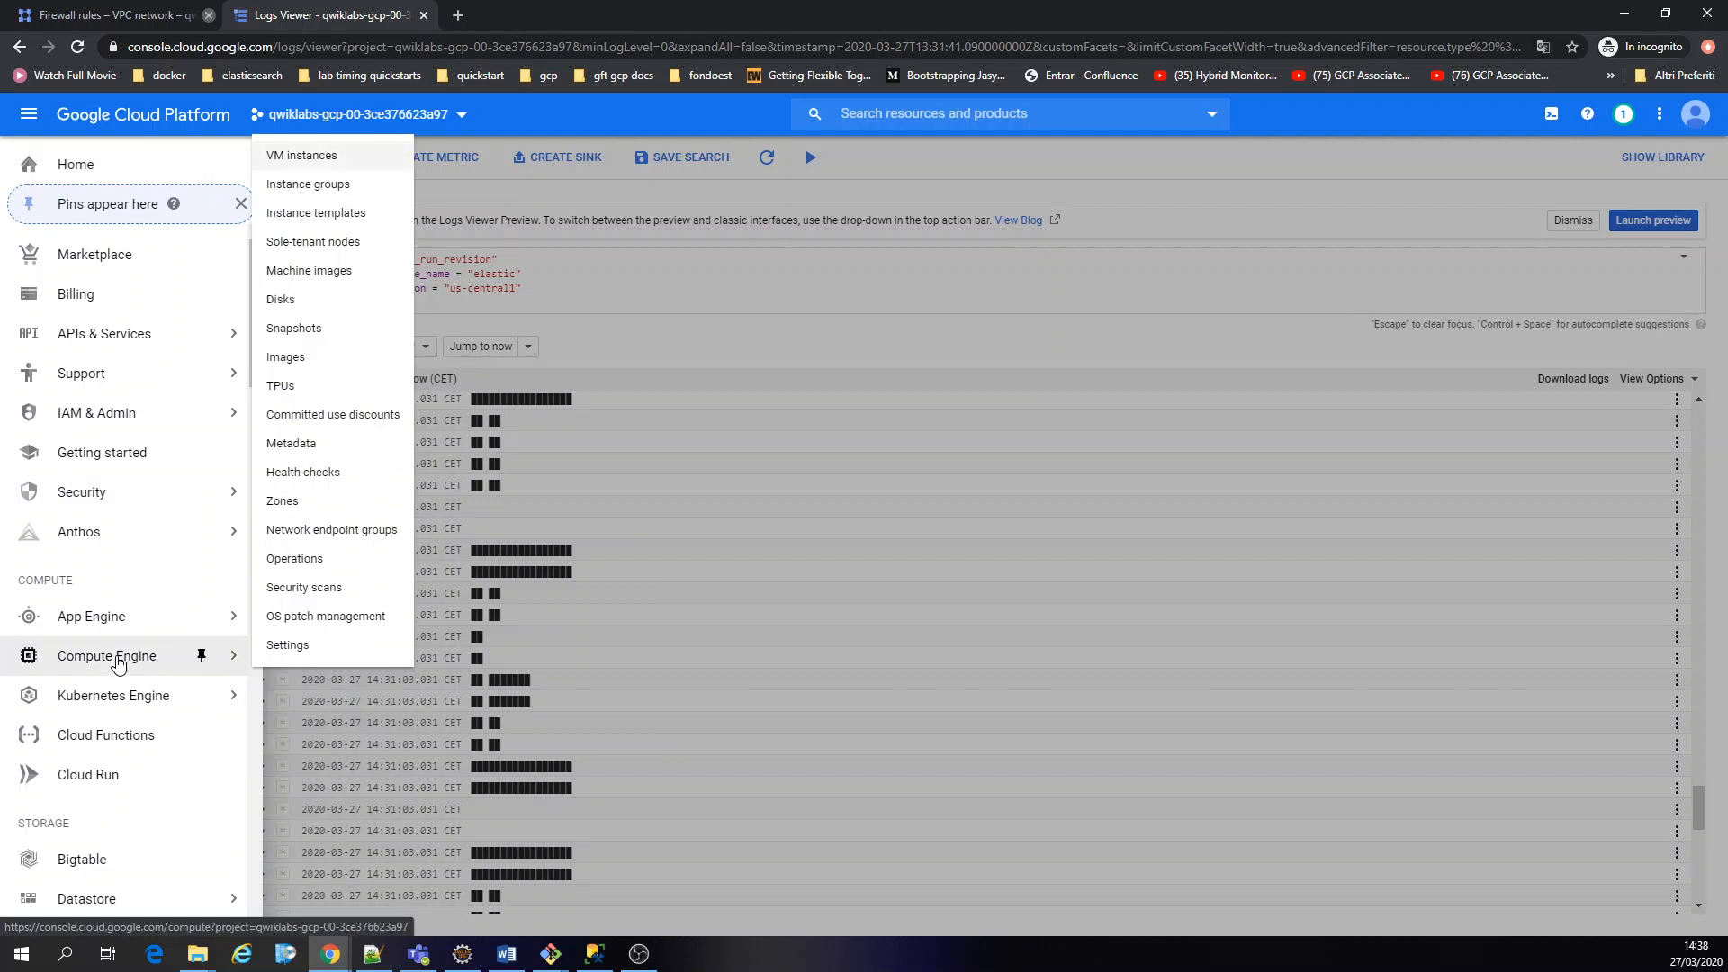
{"action": "left_click", "coordinate": [305, 214]}
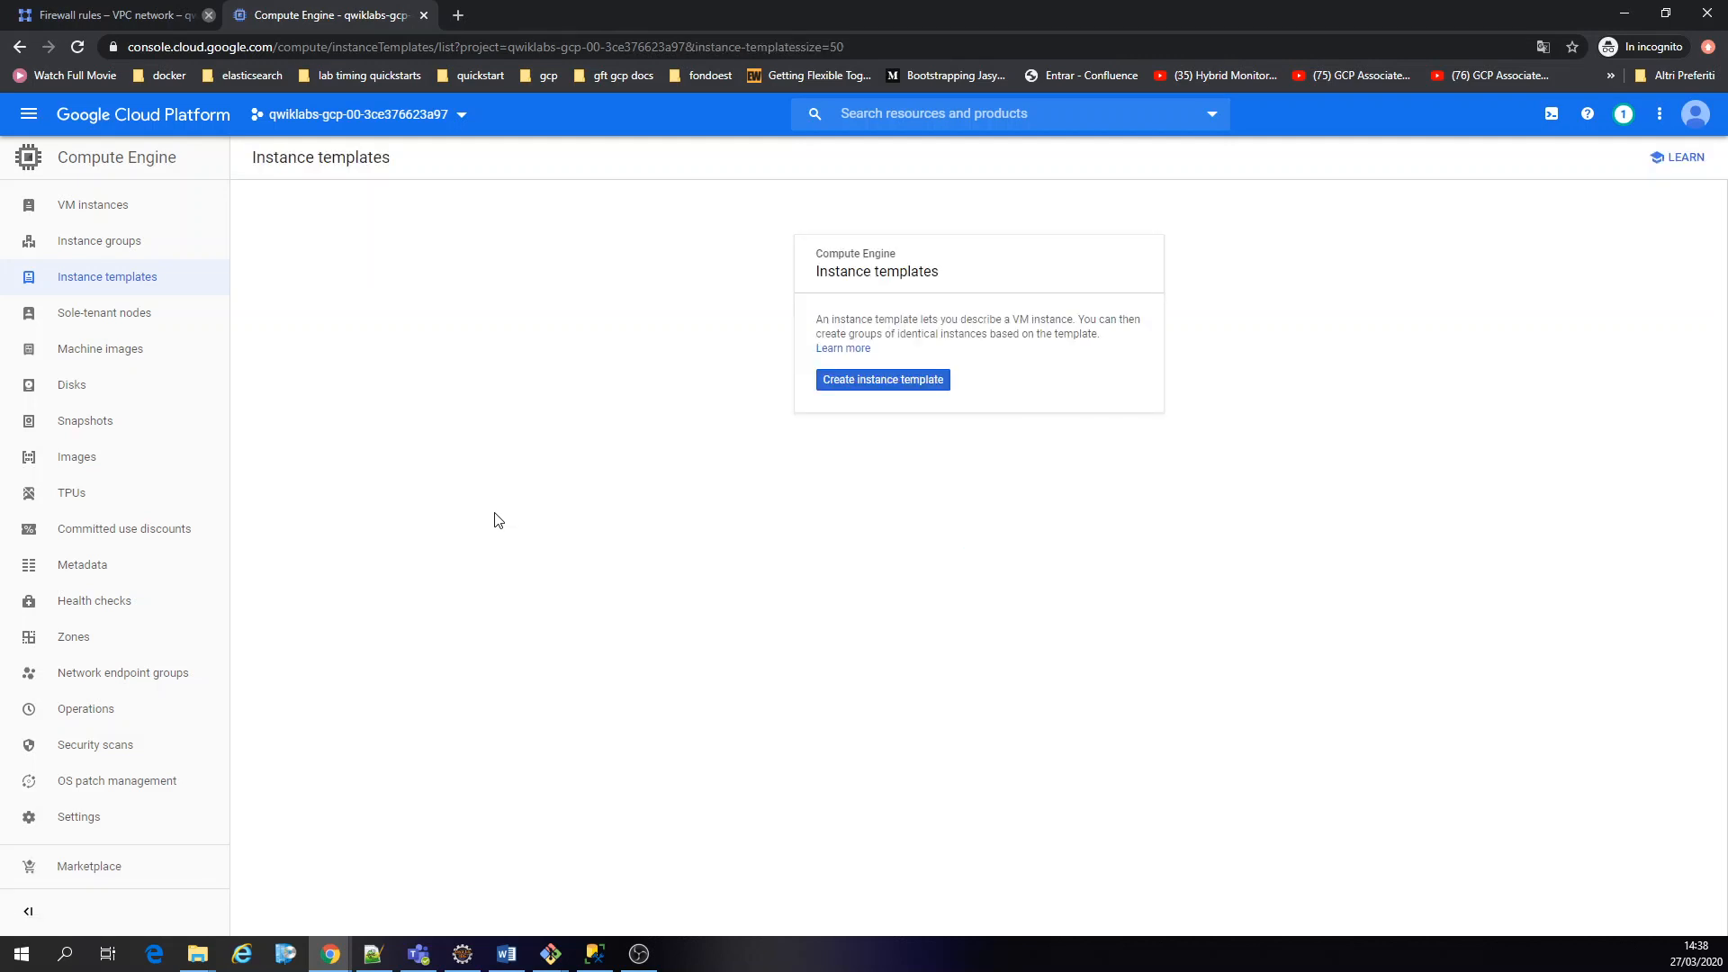
{"action": "left_click", "coordinate": [915, 378]}
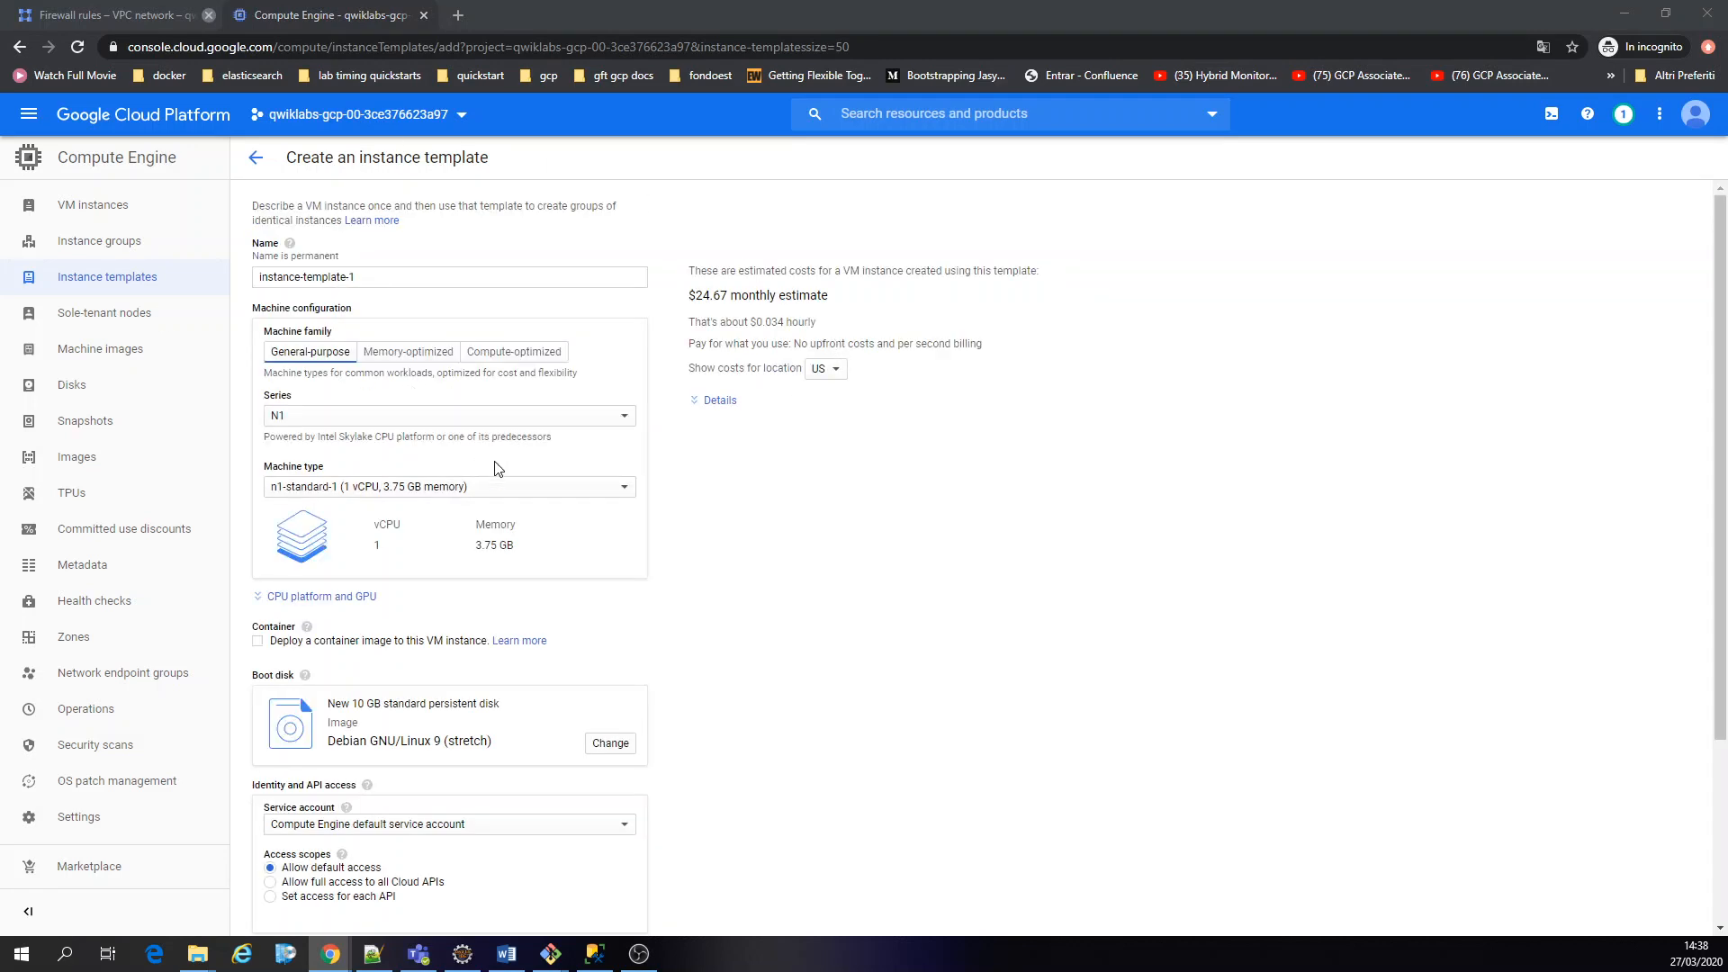
Add a metadata item to the template with key startup-script-url and value gs://cloud-training/gcpnet/ilb/startup.sh
{"action": "scroll", "coordinate": [498, 467], "scroll_direction": "down", "scroll_amount": 2}
{"action": "scroll", "coordinate": [497, 468], "scroll_direction": "down", "scroll_amount": 1}
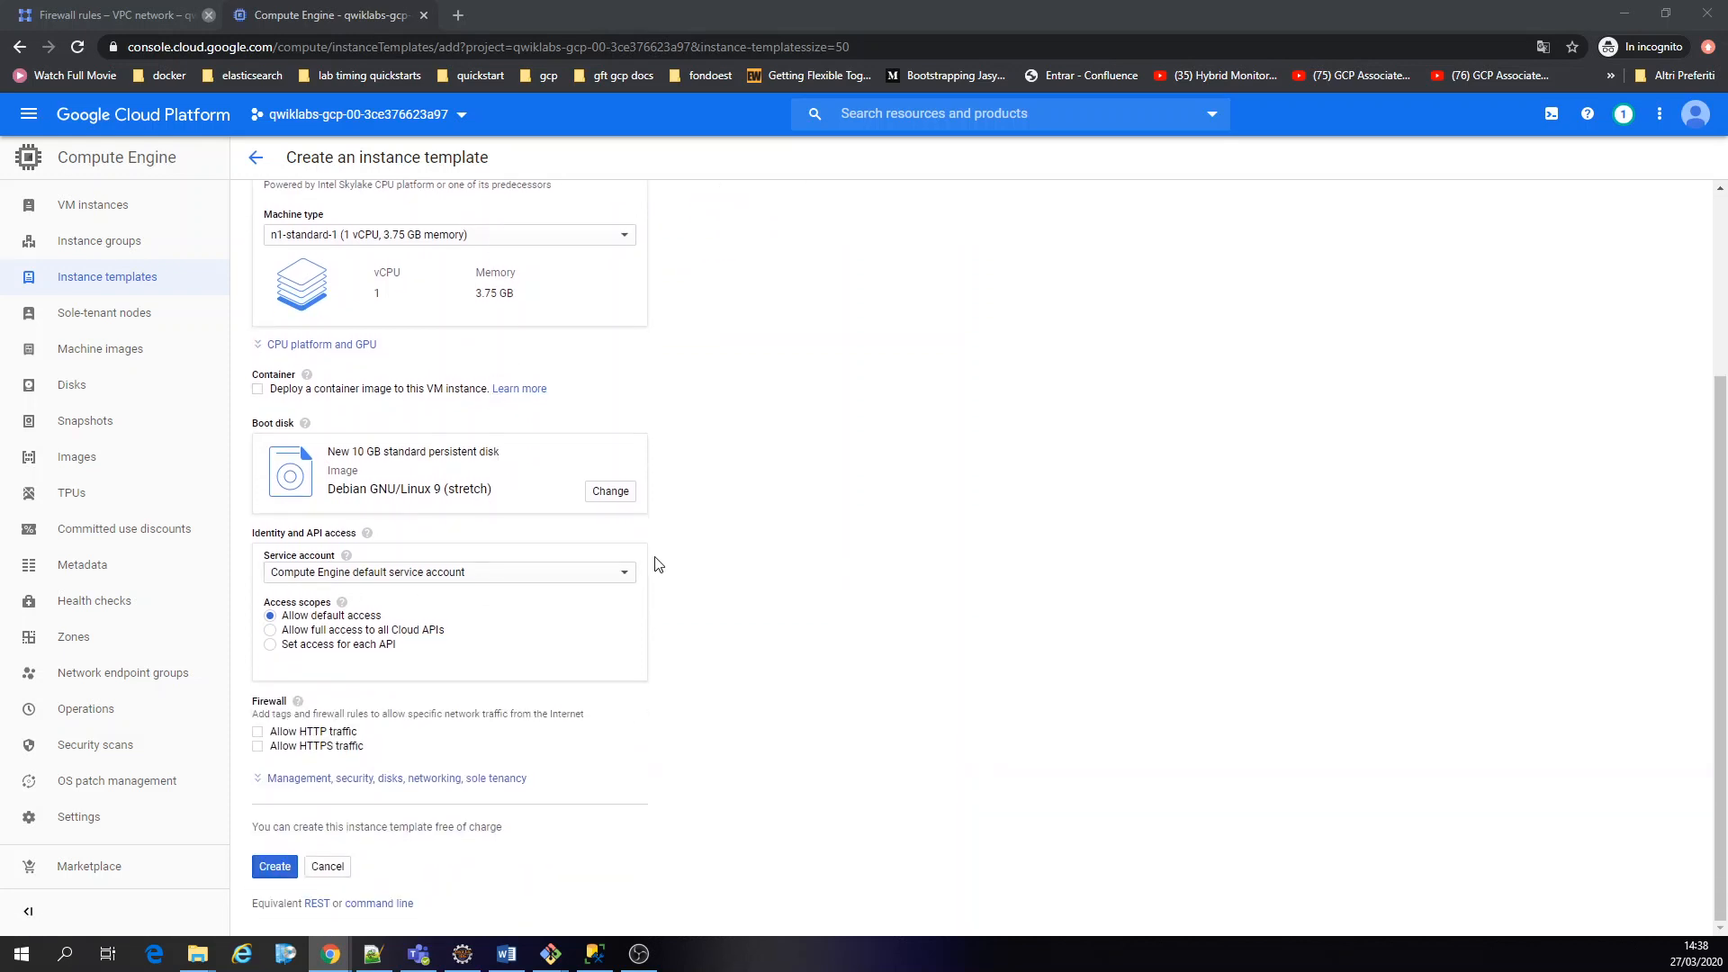
{"action": "left_click", "coordinate": [349, 779]}
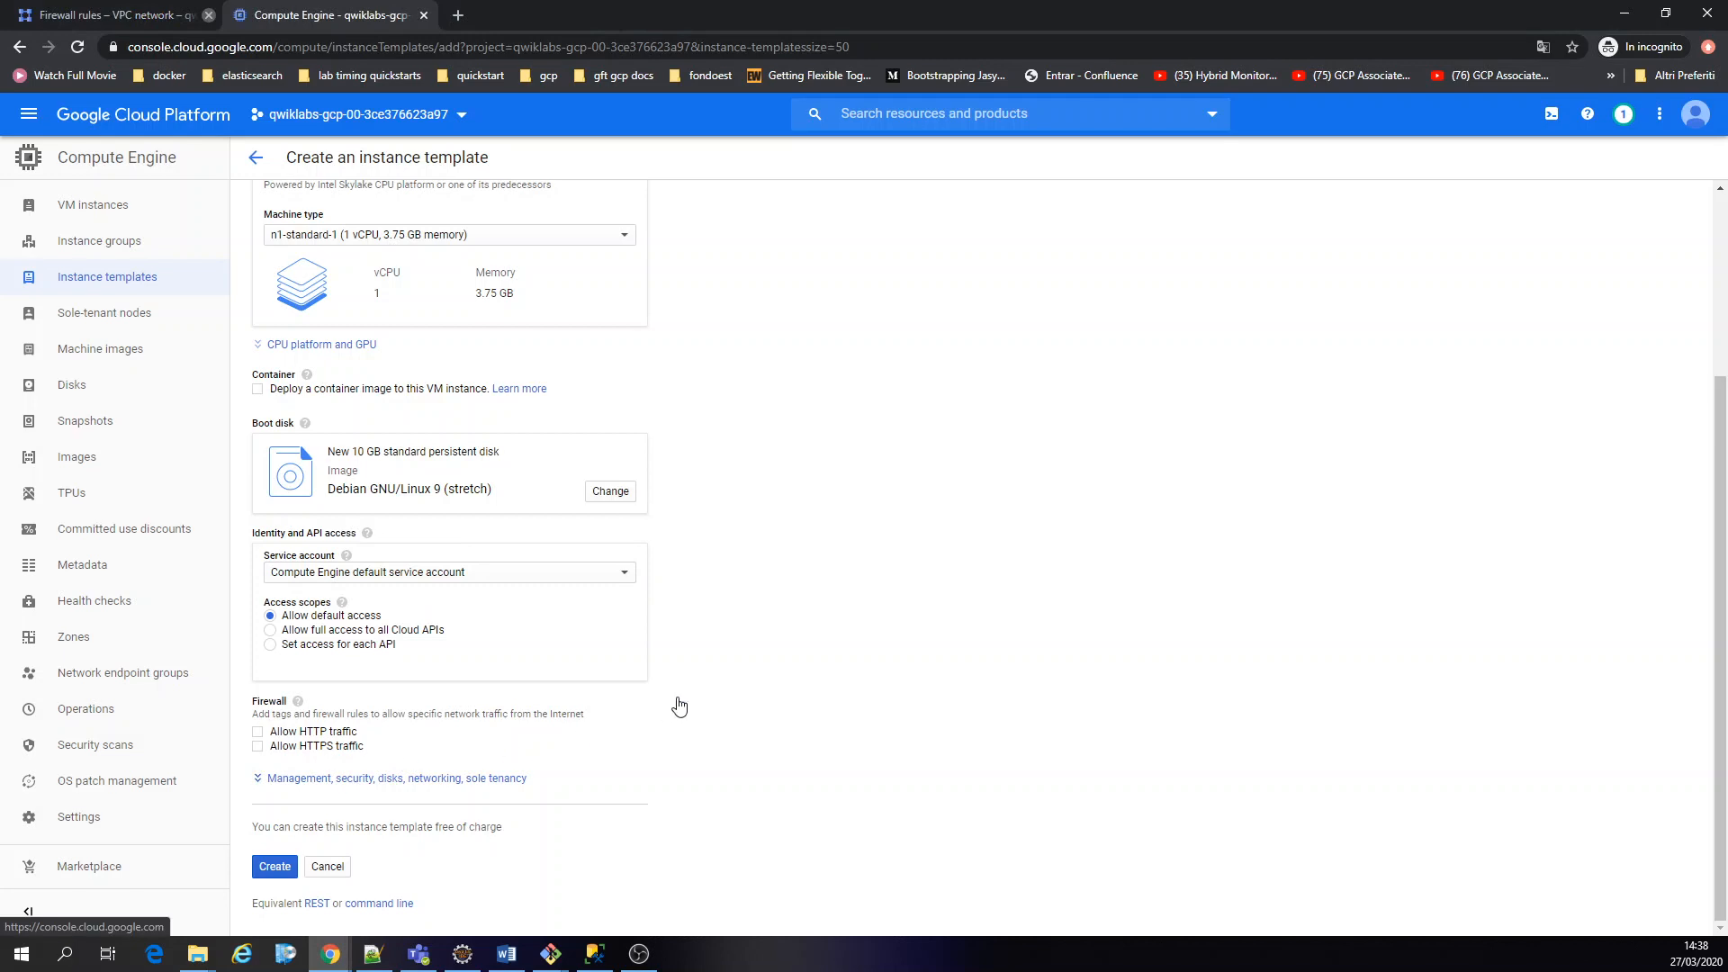
{"action": "scroll", "coordinate": [681, 705], "scroll_direction": "down", "scroll_amount": 3}
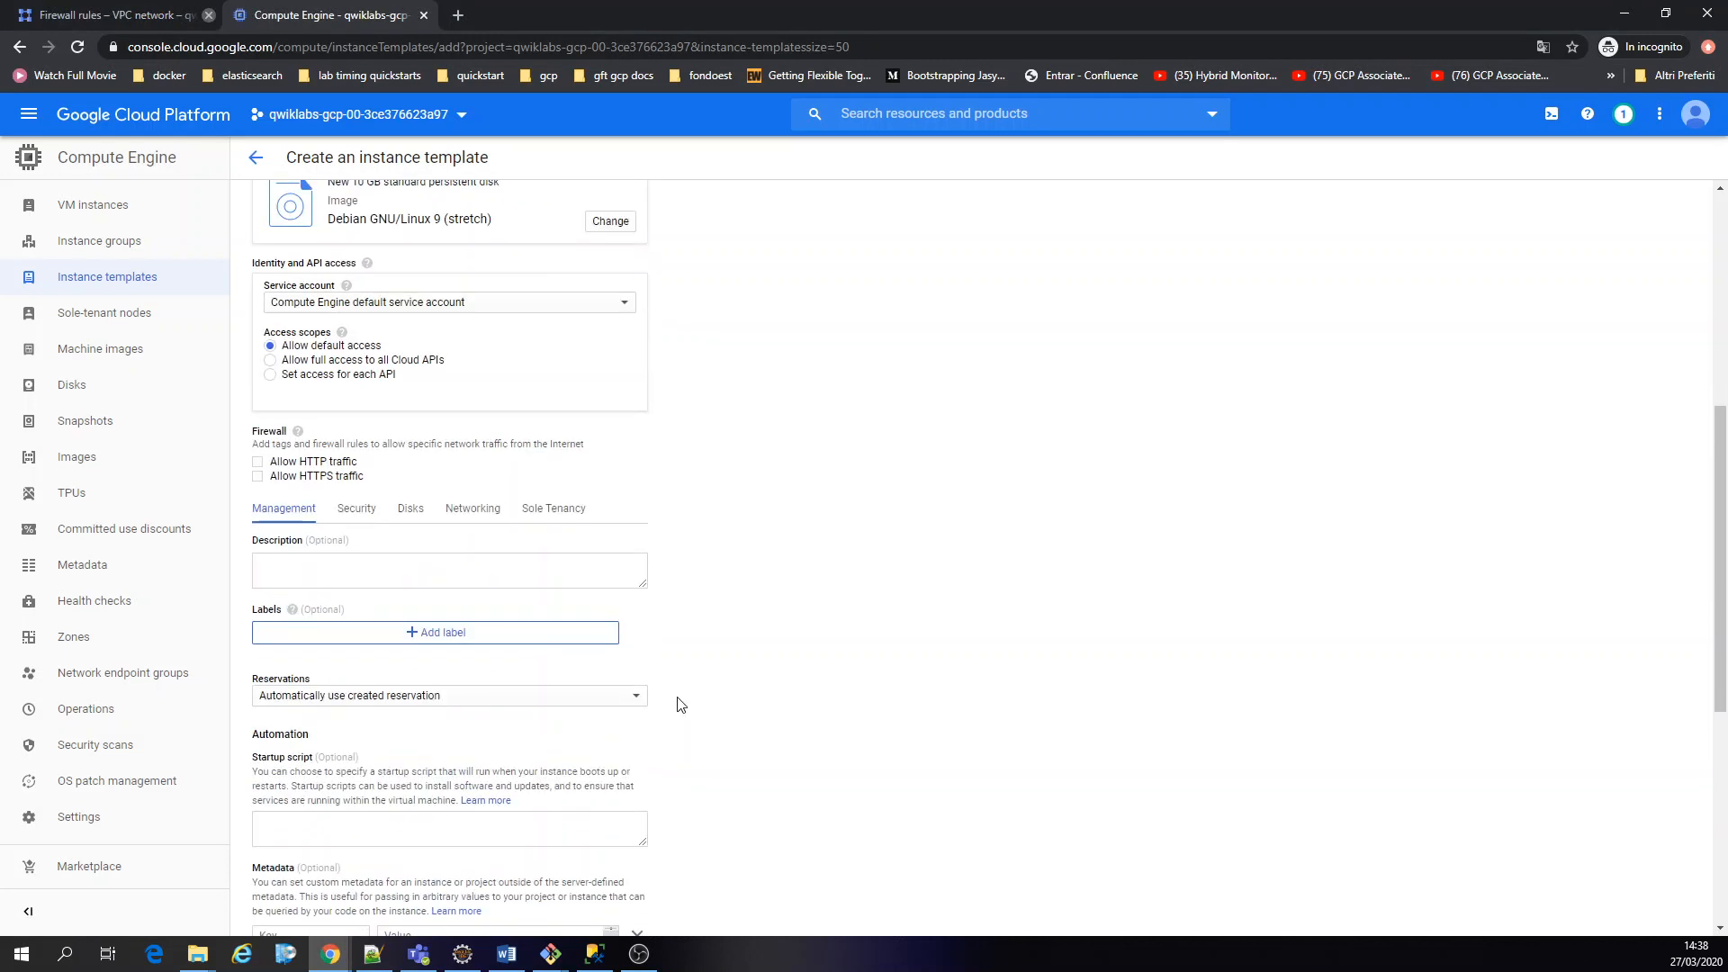
{"action": "scroll", "coordinate": [681, 705], "scroll_direction": "down", "scroll_amount": 2}
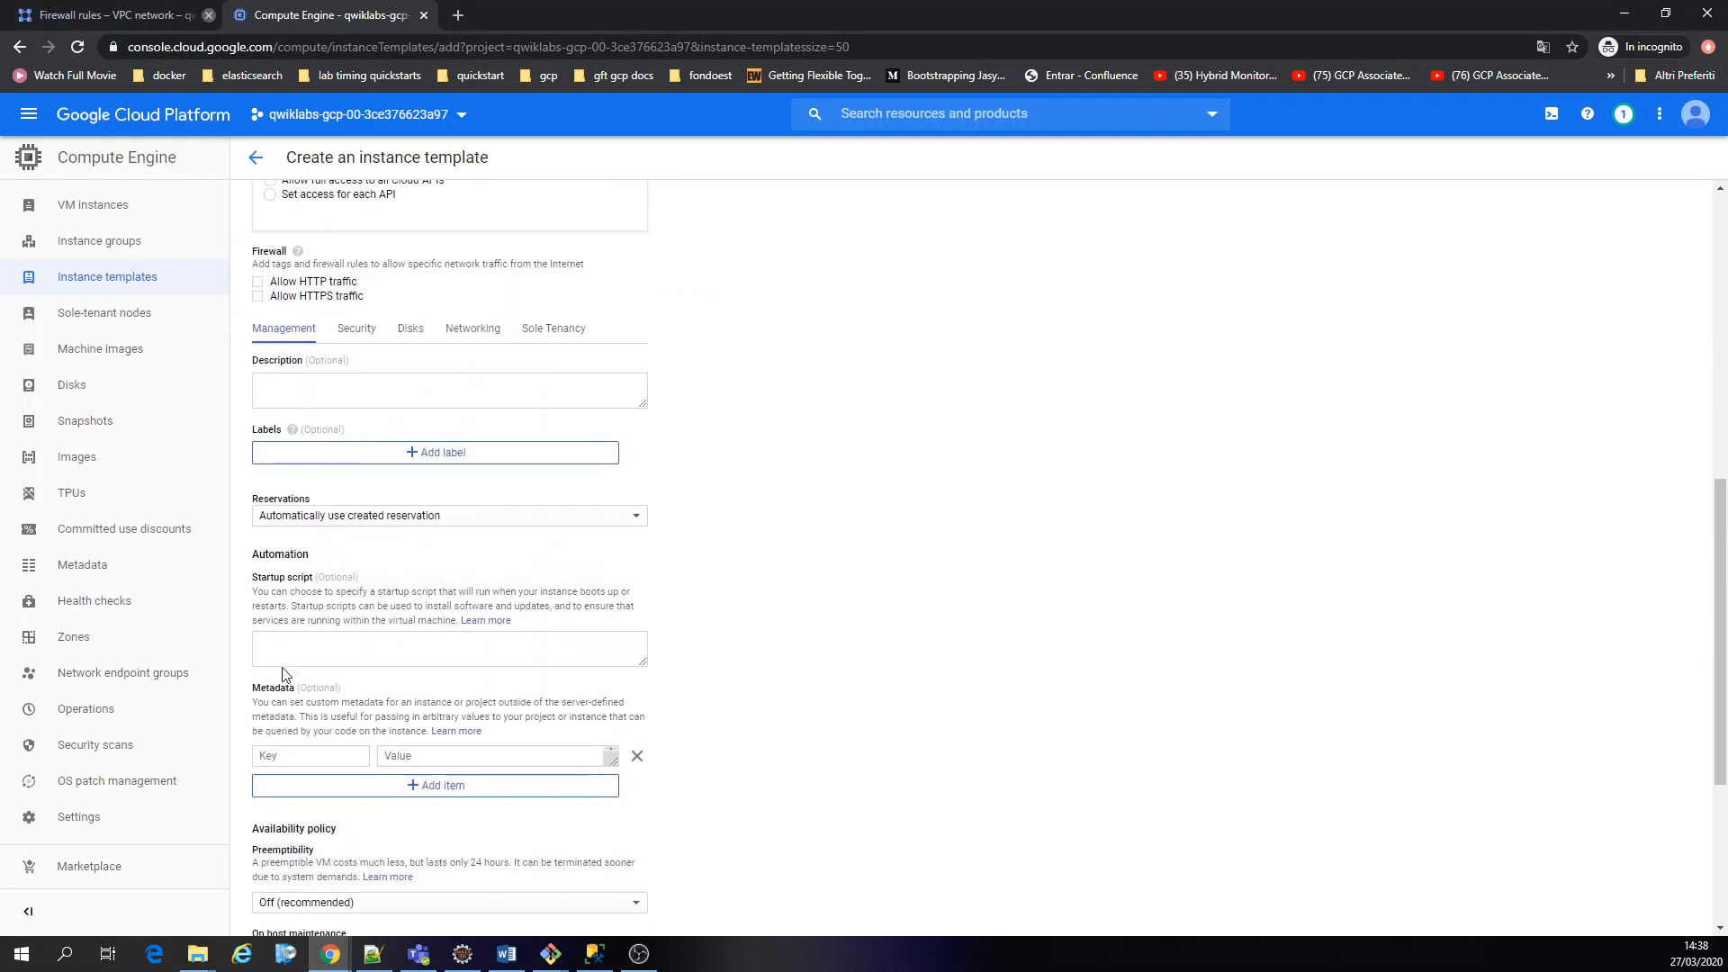
{"action": "scroll", "coordinate": [282, 691], "scroll_direction": "down", "scroll_amount": 1}
{"action": "left_click", "coordinate": [309, 668]}
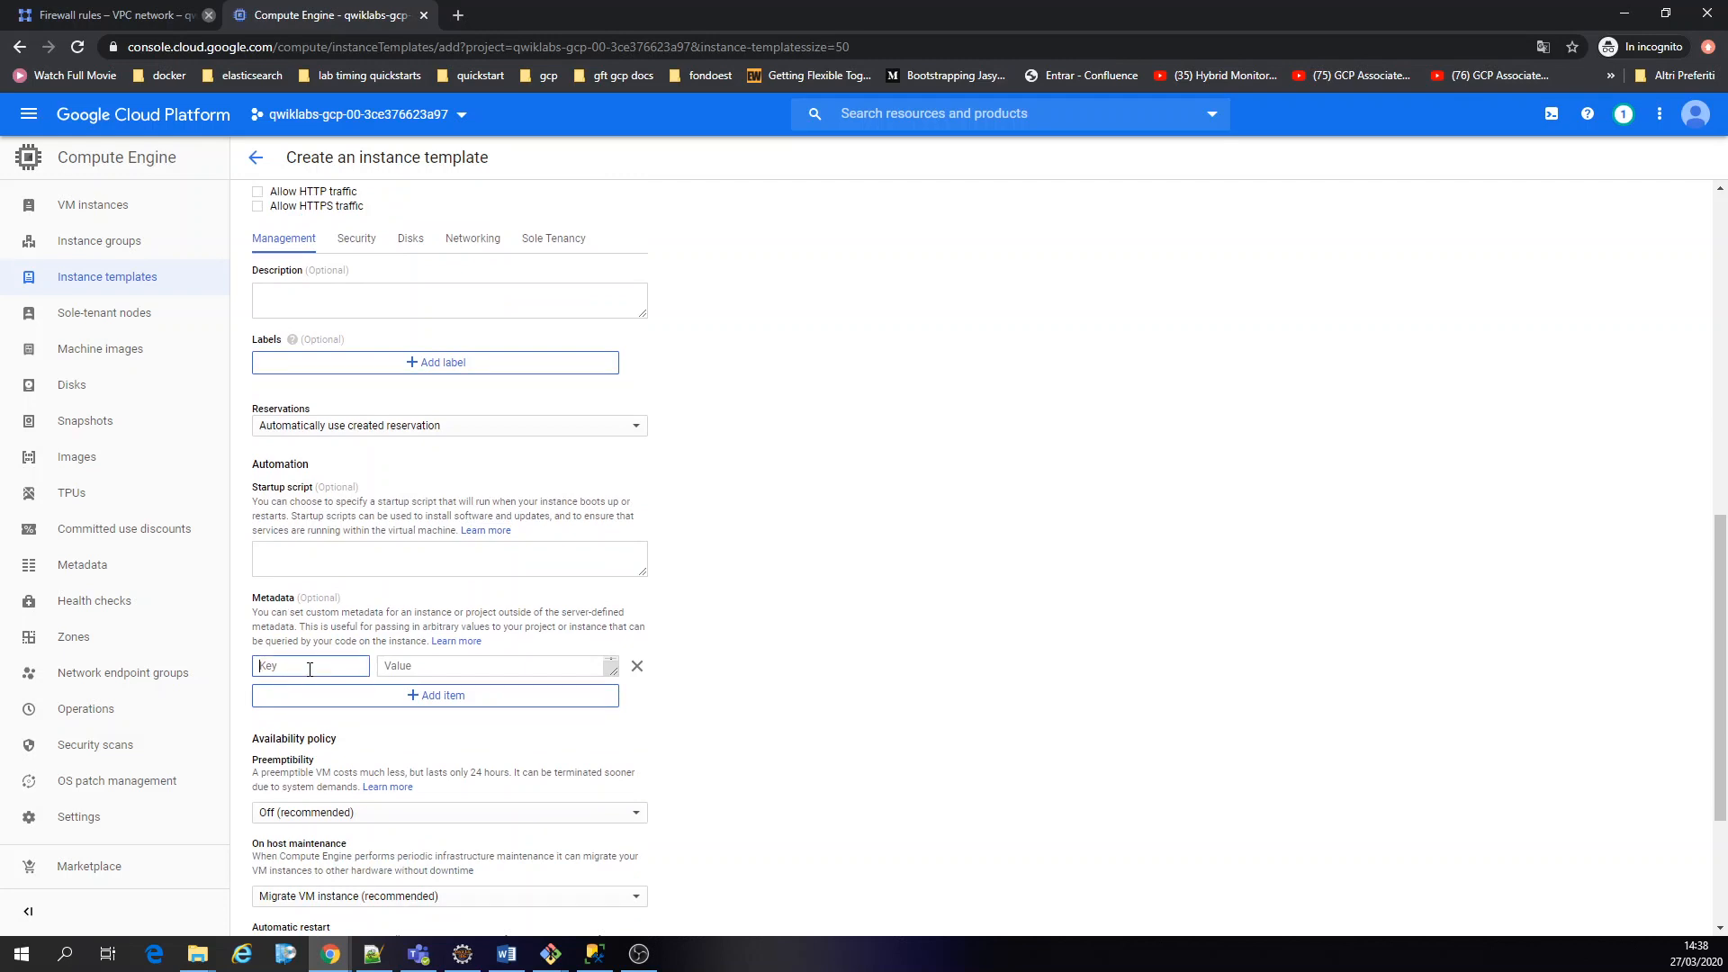
{"action": "type", "text": "startup-script-url"}
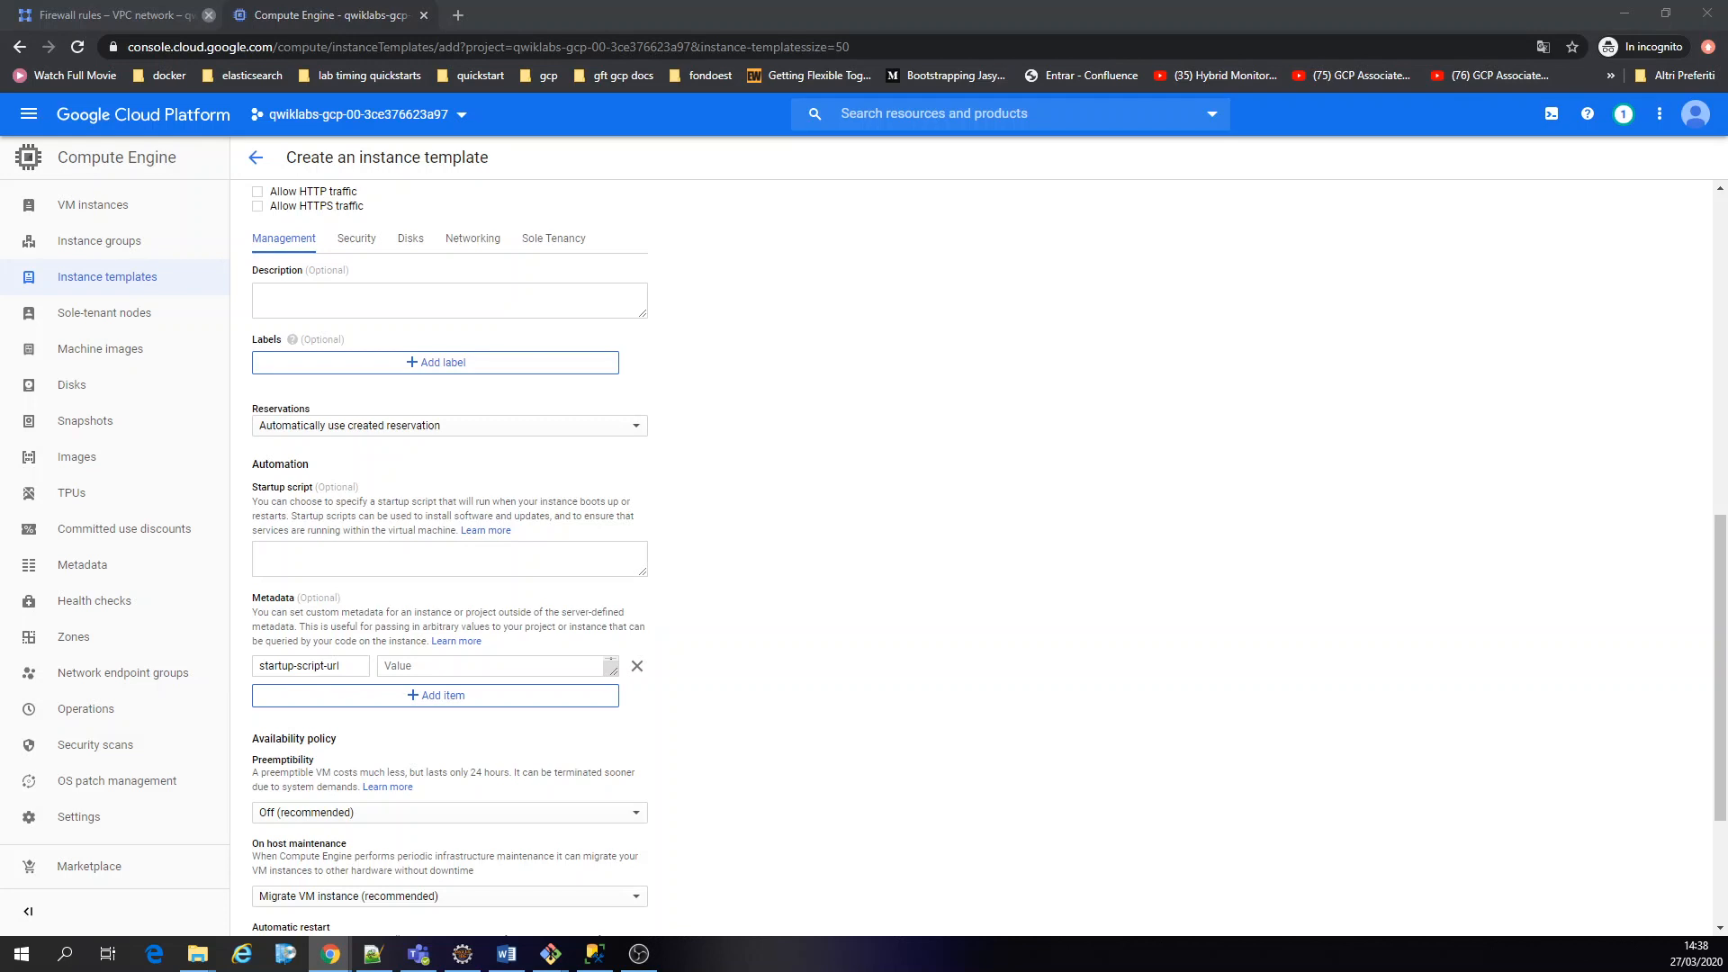
{"action": "left_click", "coordinate": [445, 665]}
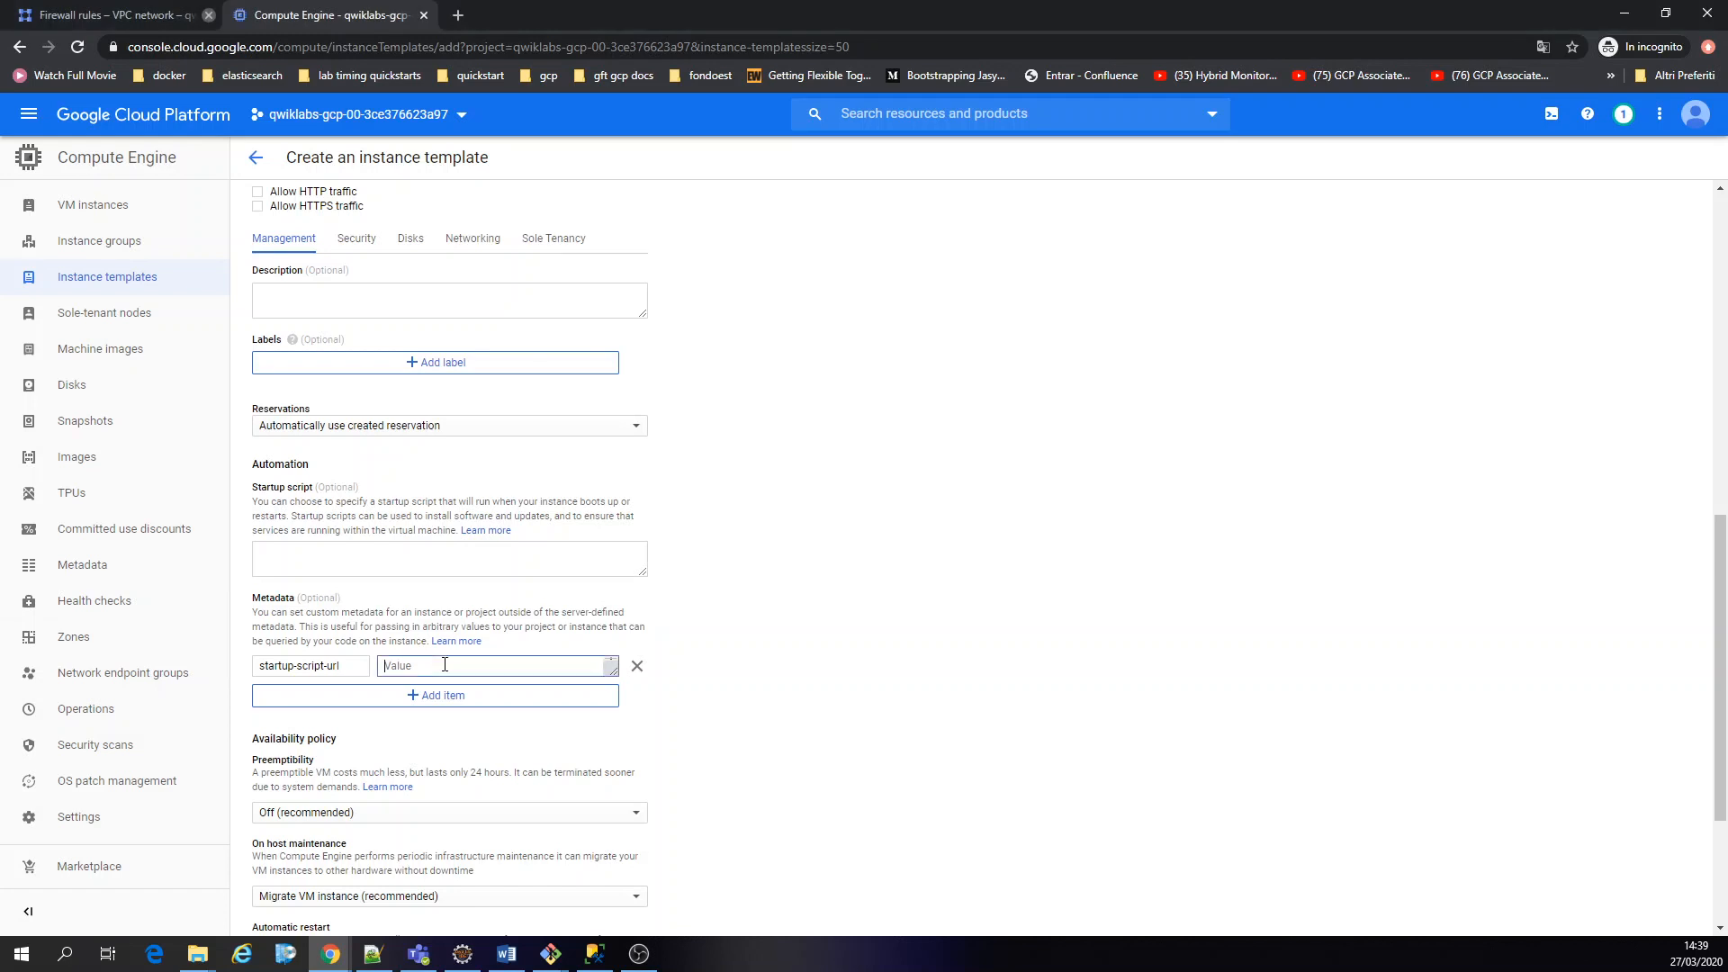
{"action": "type", "text": "gs://cloud-training/gcpnet/ilb/startup.sh"}
{"action": "left_click", "coordinate": [382, 665]}
{"action": "left_click_drag", "start_coordinate": [615, 671], "coordinate": [614, 723]}
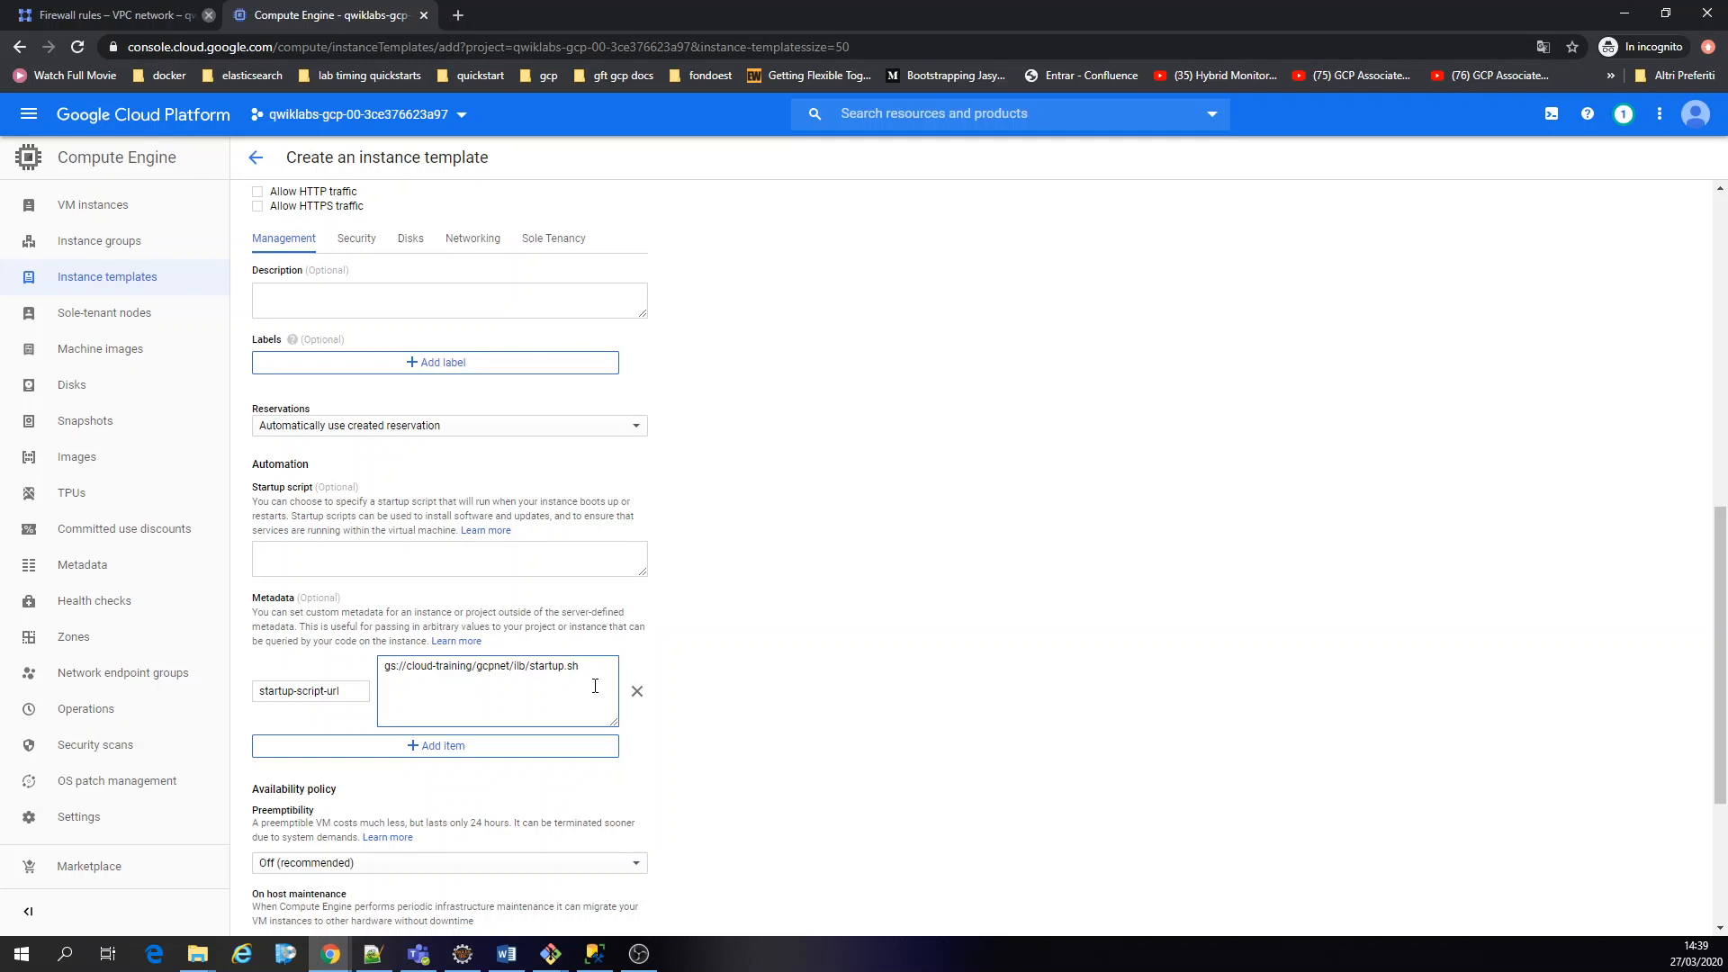
{"action": "left_click", "coordinate": [821, 680]}
Set the instance template's network to my-internal-app and add the network tag lb-backend
{"action": "scroll", "coordinate": [678, 628], "scroll_direction": "down", "scroll_amount": 3}
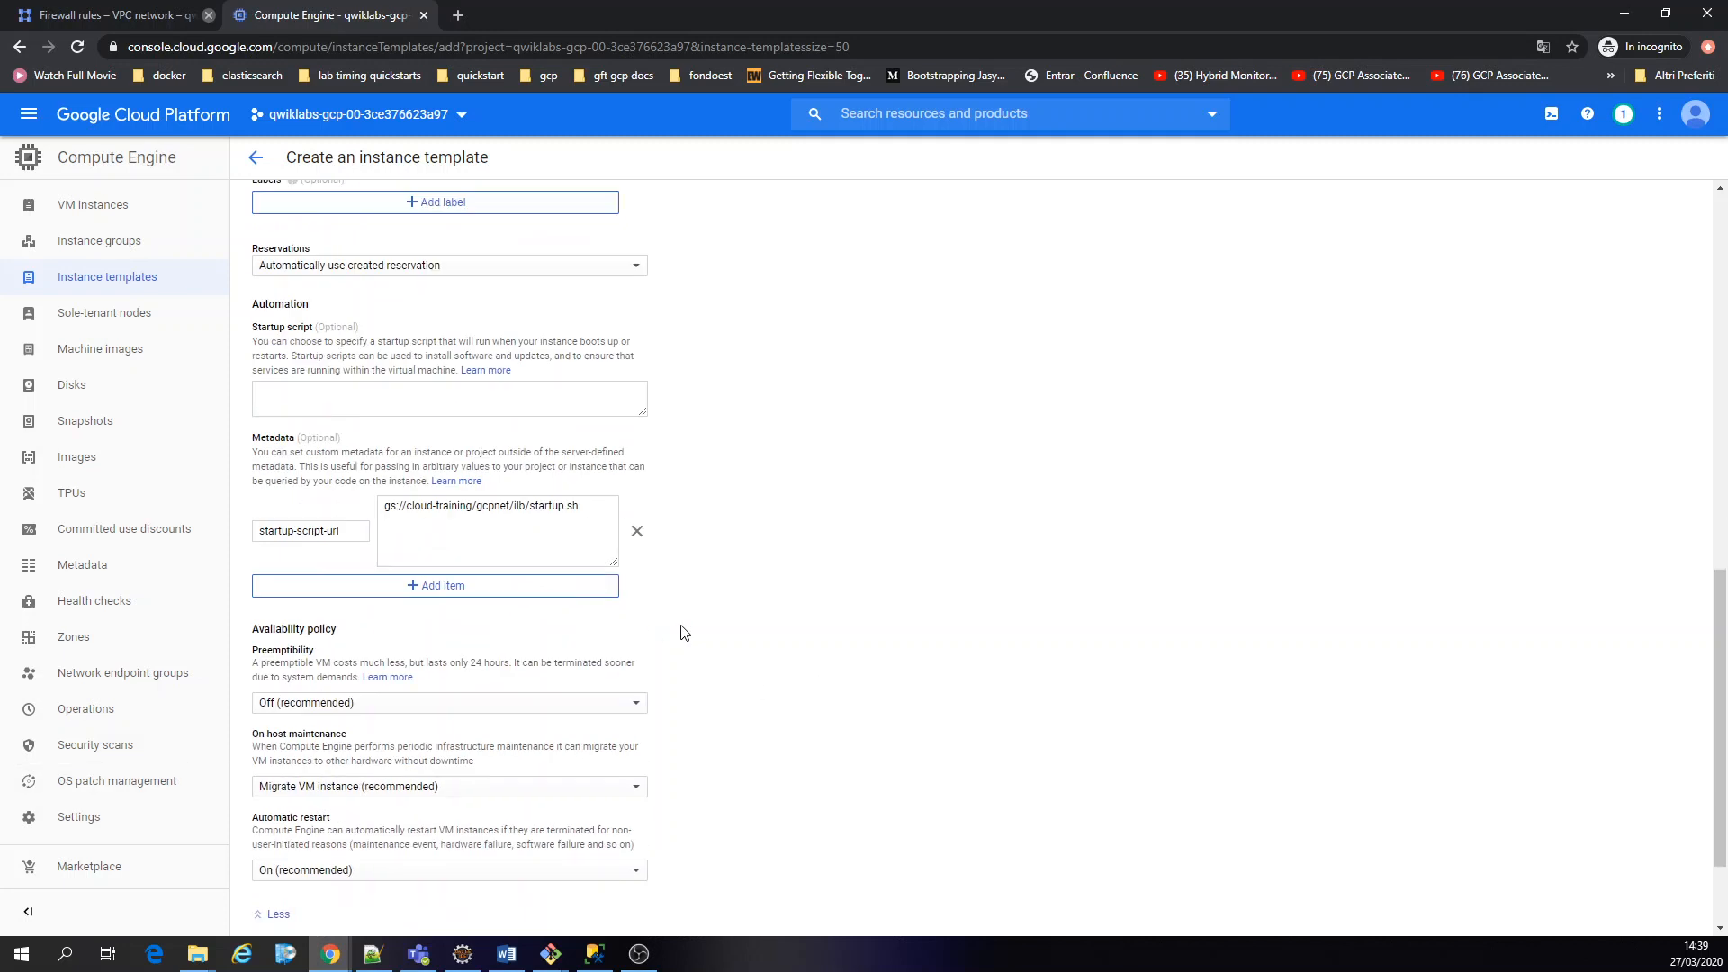
{"action": "scroll", "coordinate": [306, 766], "scroll_direction": "up", "scroll_amount": 5}
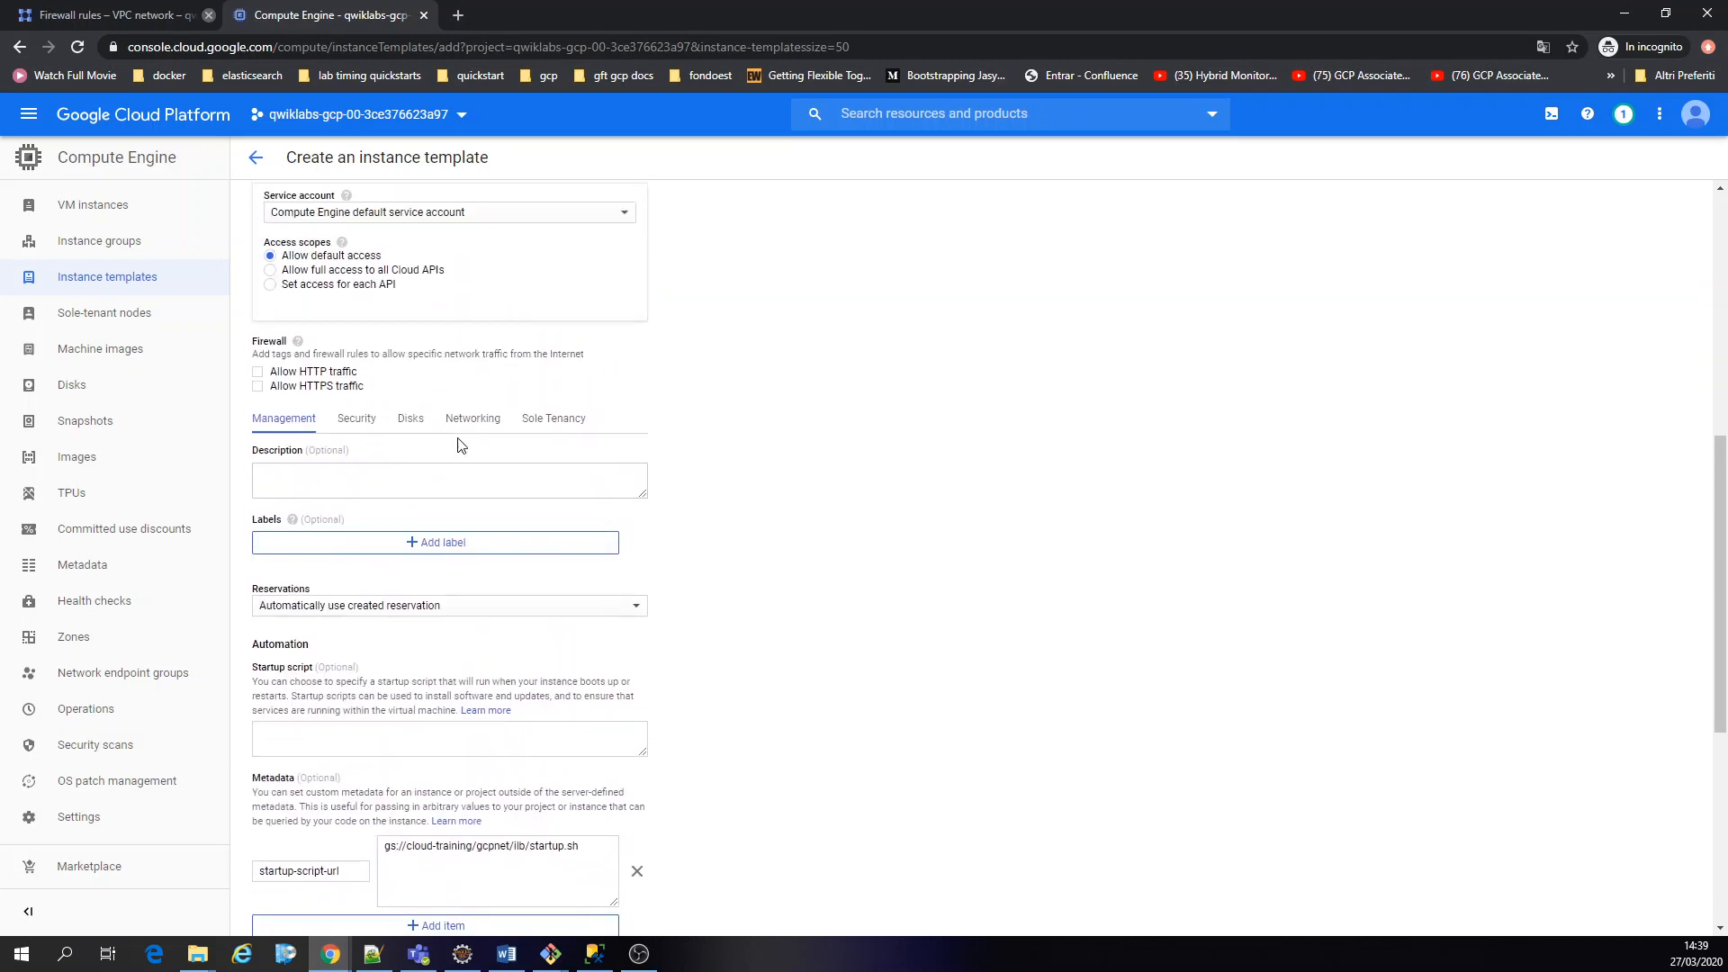
{"action": "left_click", "coordinate": [470, 421]}
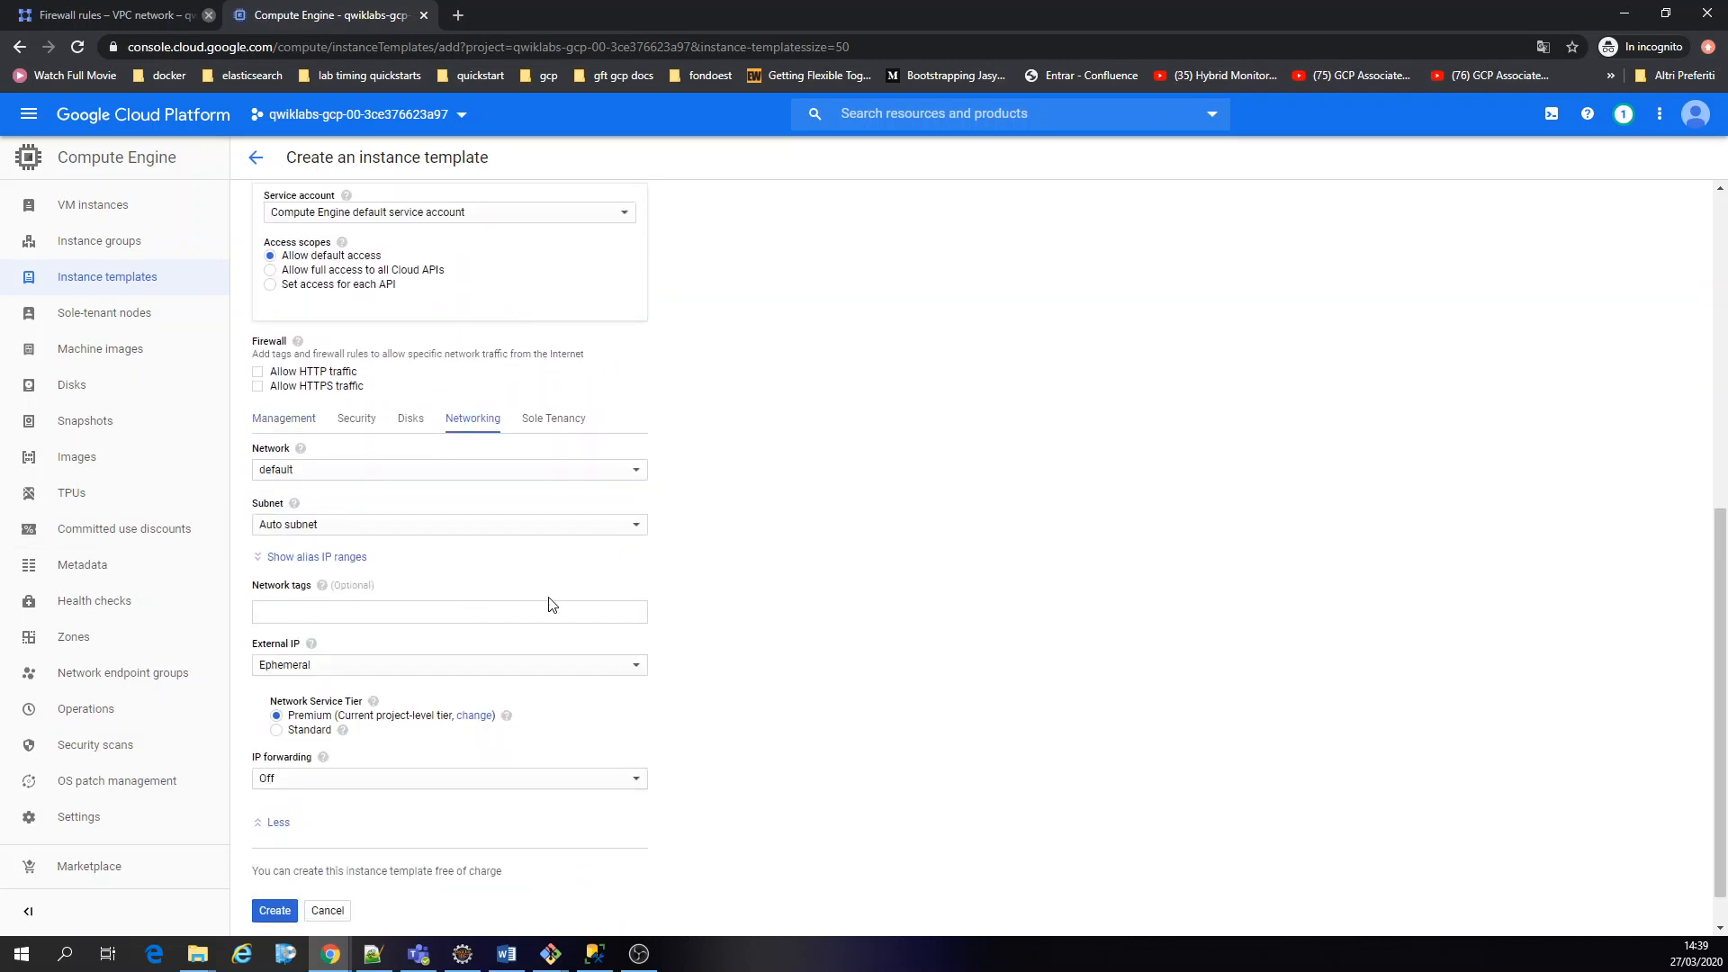
{"action": "left_click", "coordinate": [483, 471]}
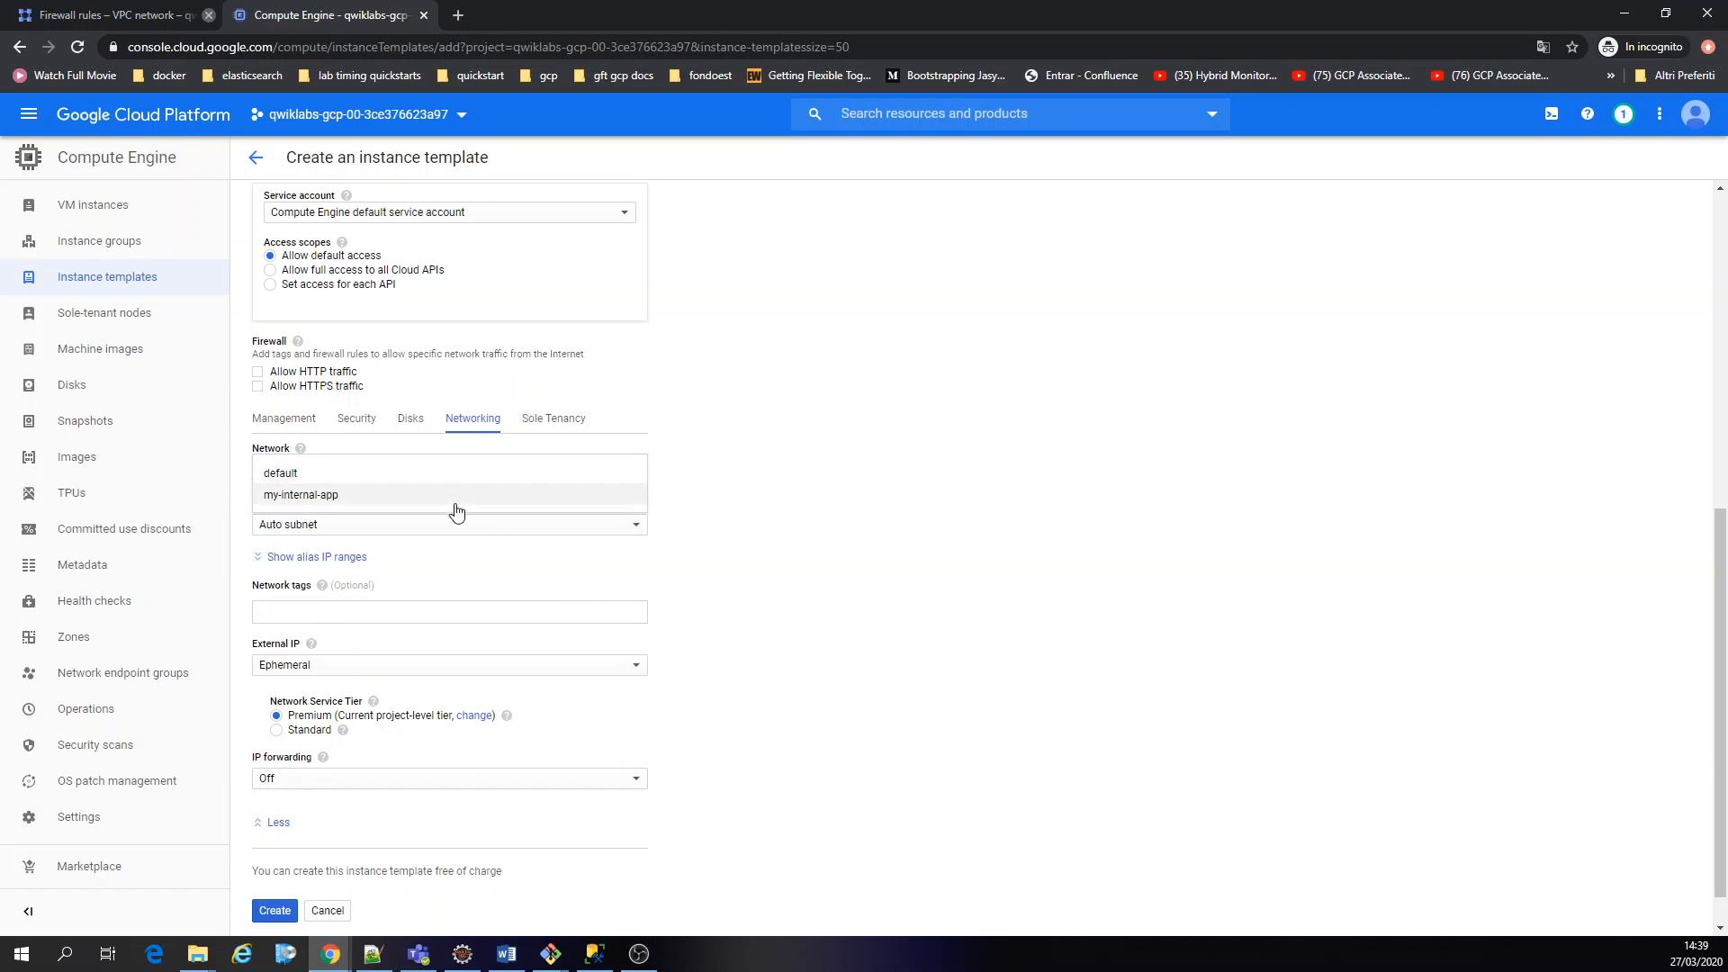
{"action": "left_click", "coordinate": [457, 496]}
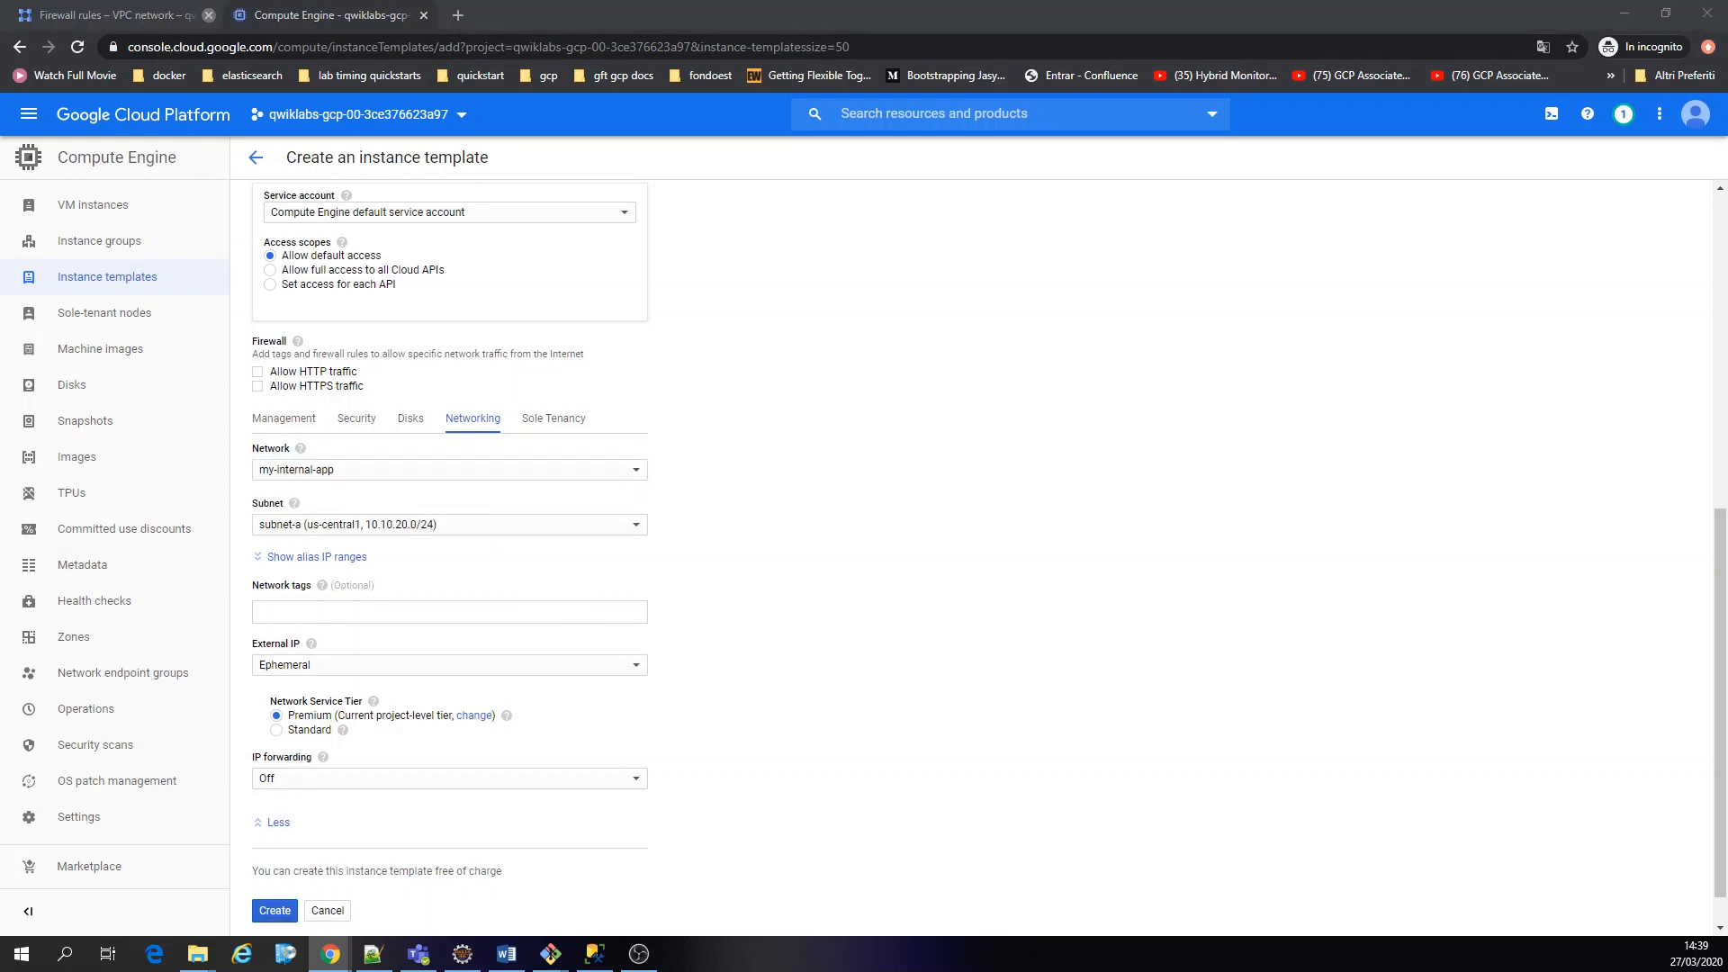
{"action": "left_click", "coordinate": [403, 613]}
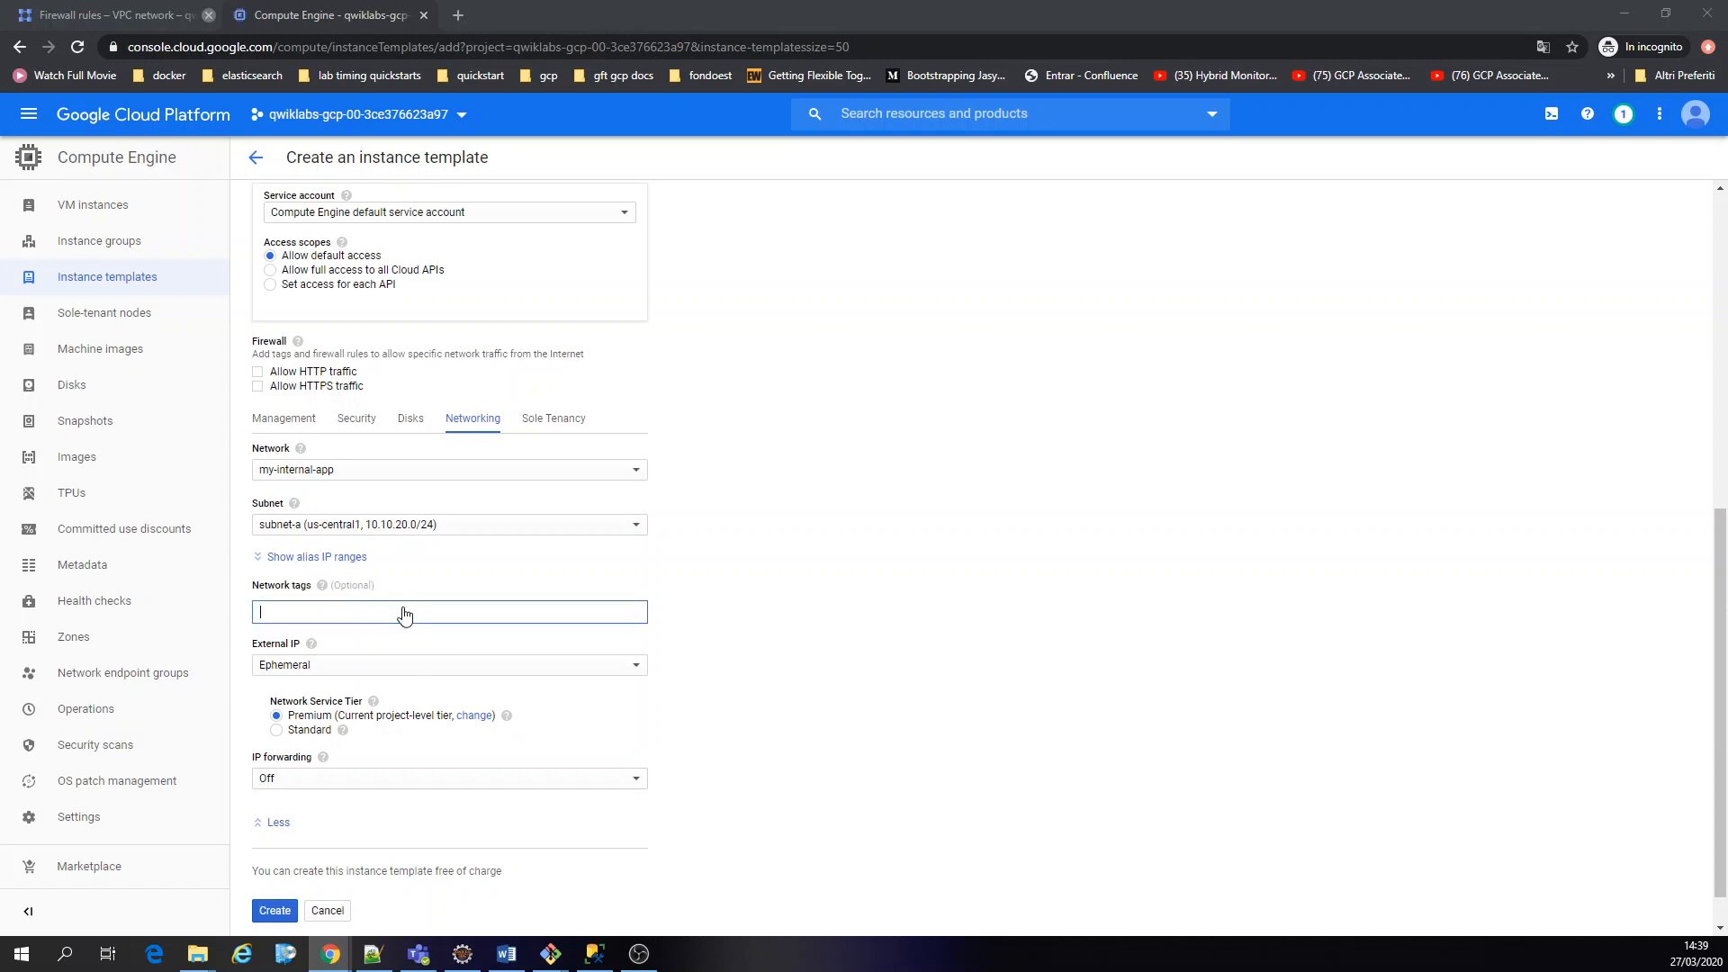
{"action": "type", "text": "lb-backend"}
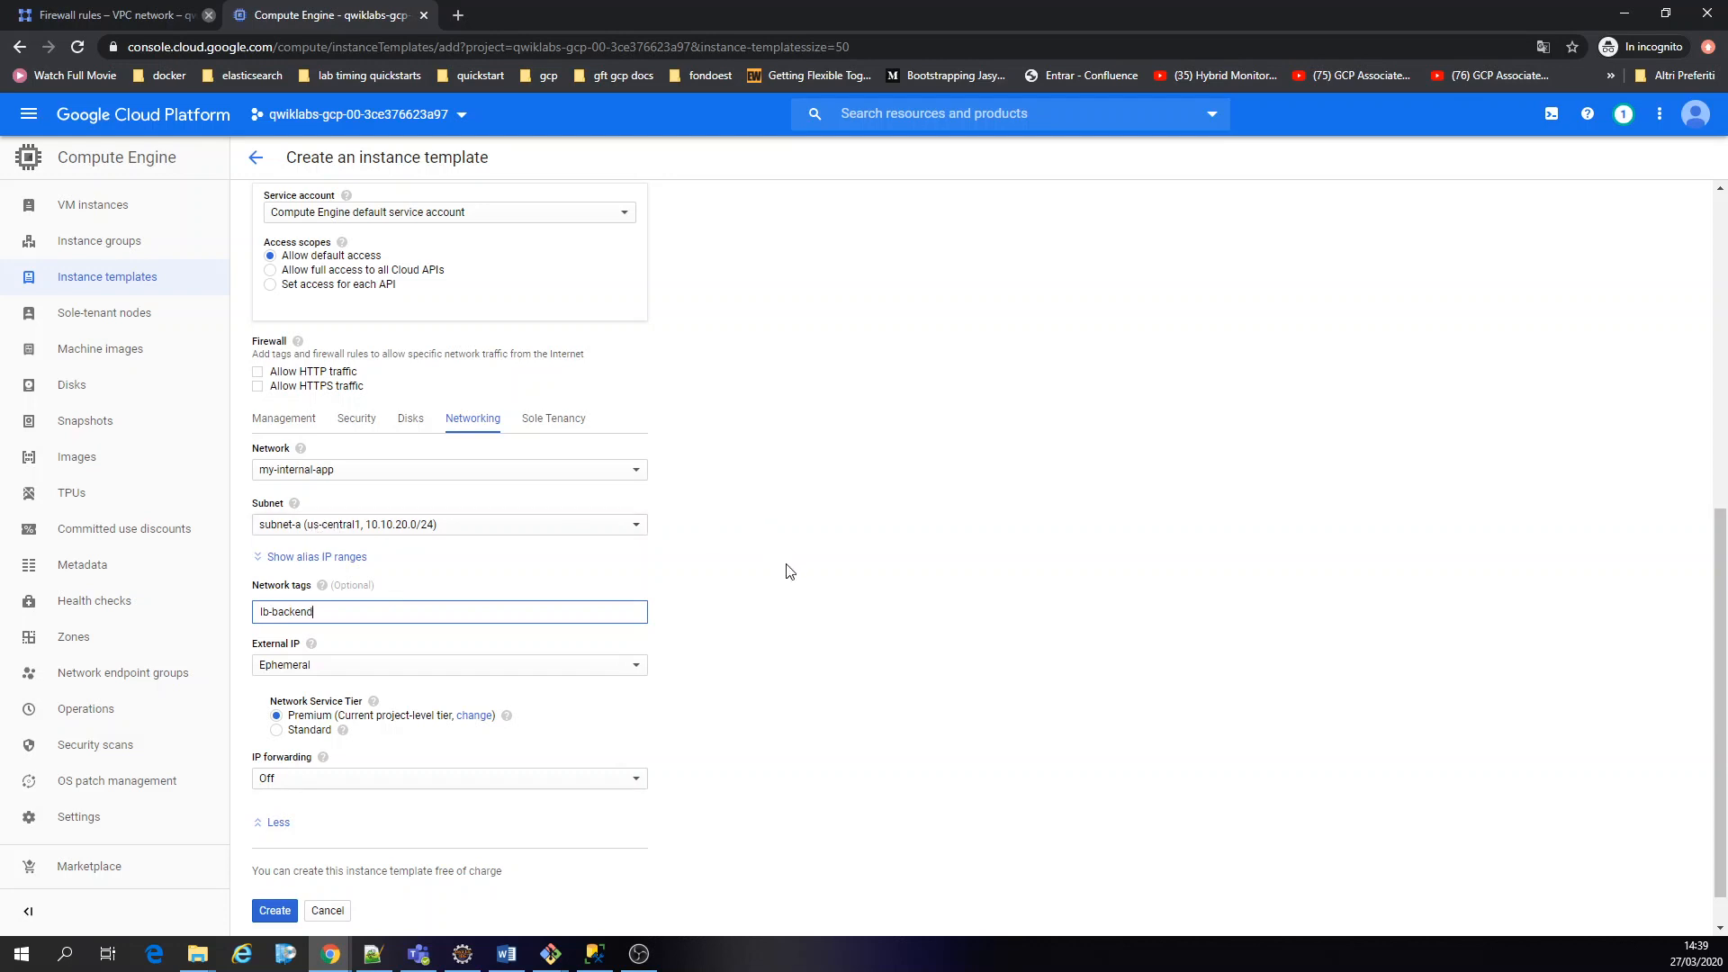
View the template's equivalent gcloud command line, close it and create the instance template
{"action": "scroll", "coordinate": [797, 572], "scroll_direction": "down", "scroll_amount": 1}
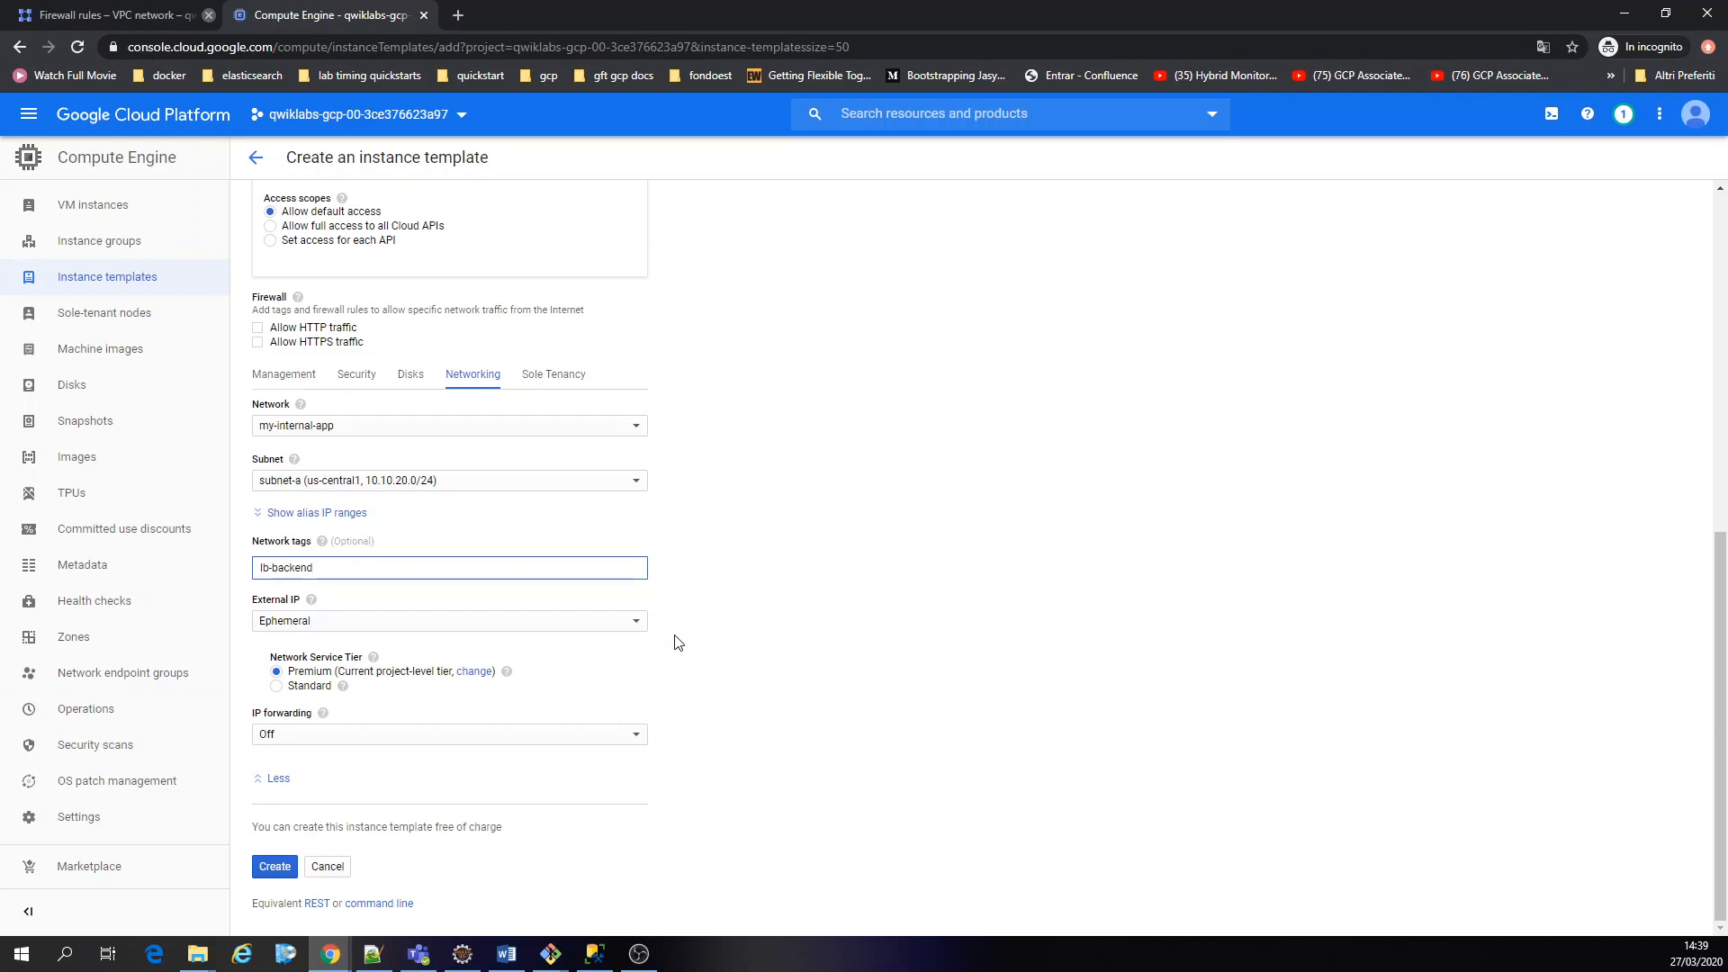
{"action": "left_click", "coordinate": [378, 904]}
{"action": "left_click", "coordinate": [379, 901]}
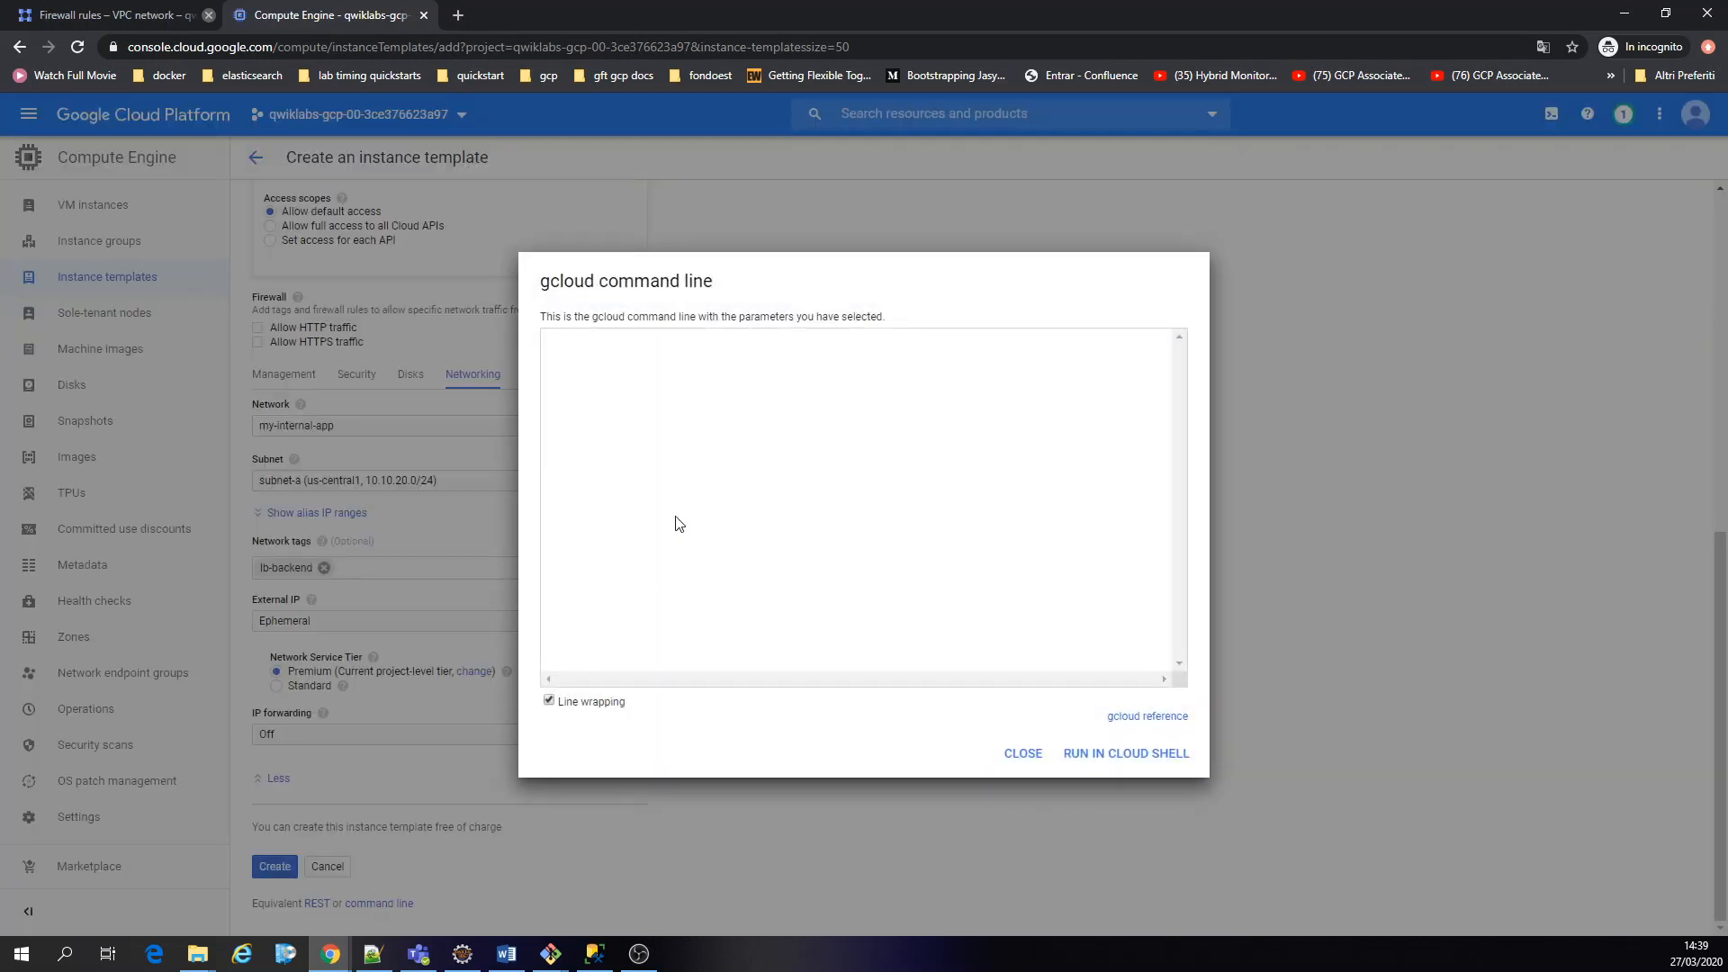
{"action": "left_click_drag", "start_coordinate": [700, 454], "coordinate": [531, 314]}
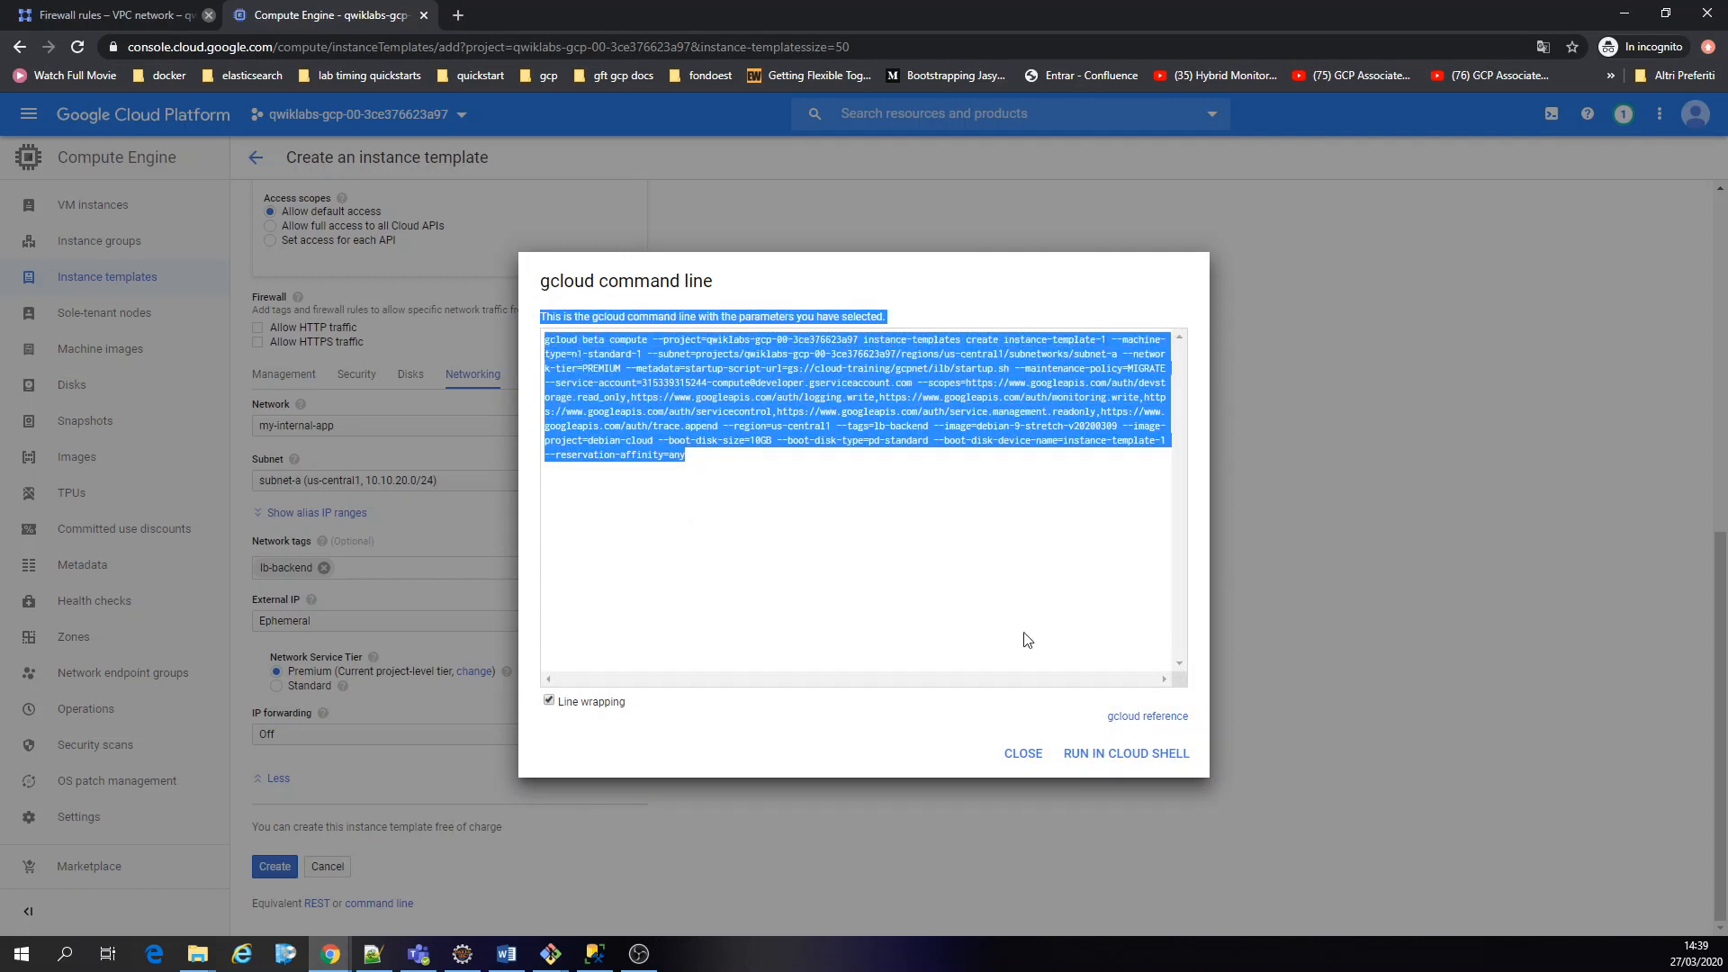
{"action": "left_click", "coordinate": [1029, 754]}
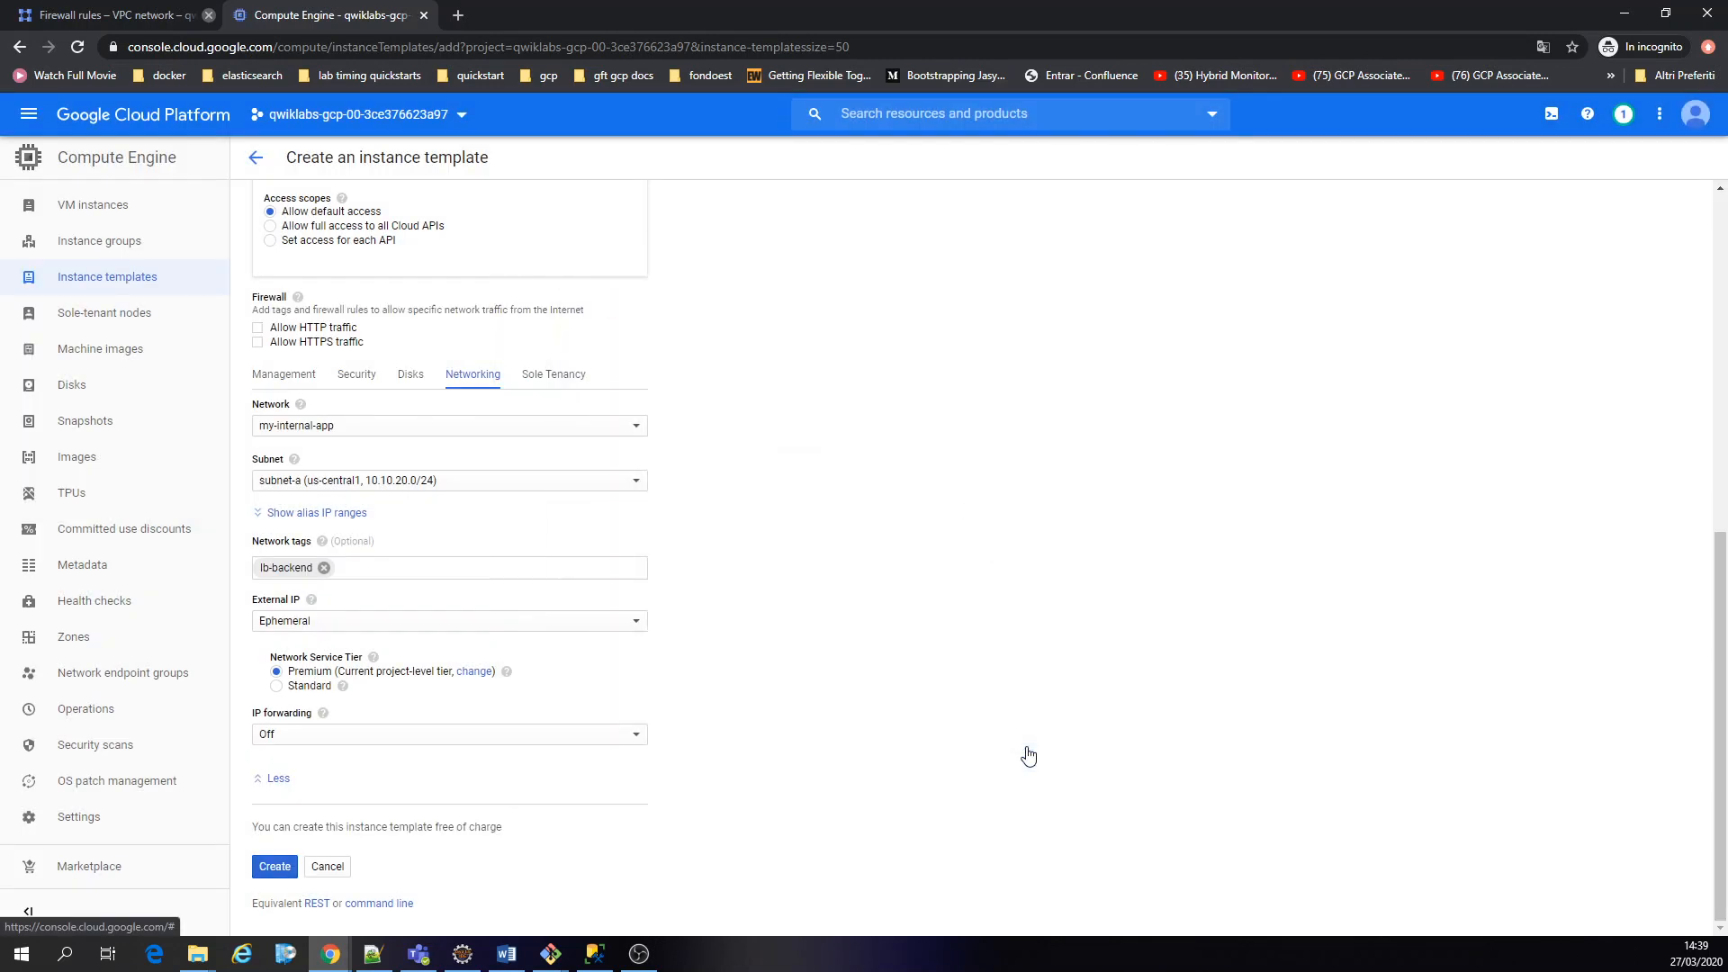
{"action": "left_click", "coordinate": [275, 868]}
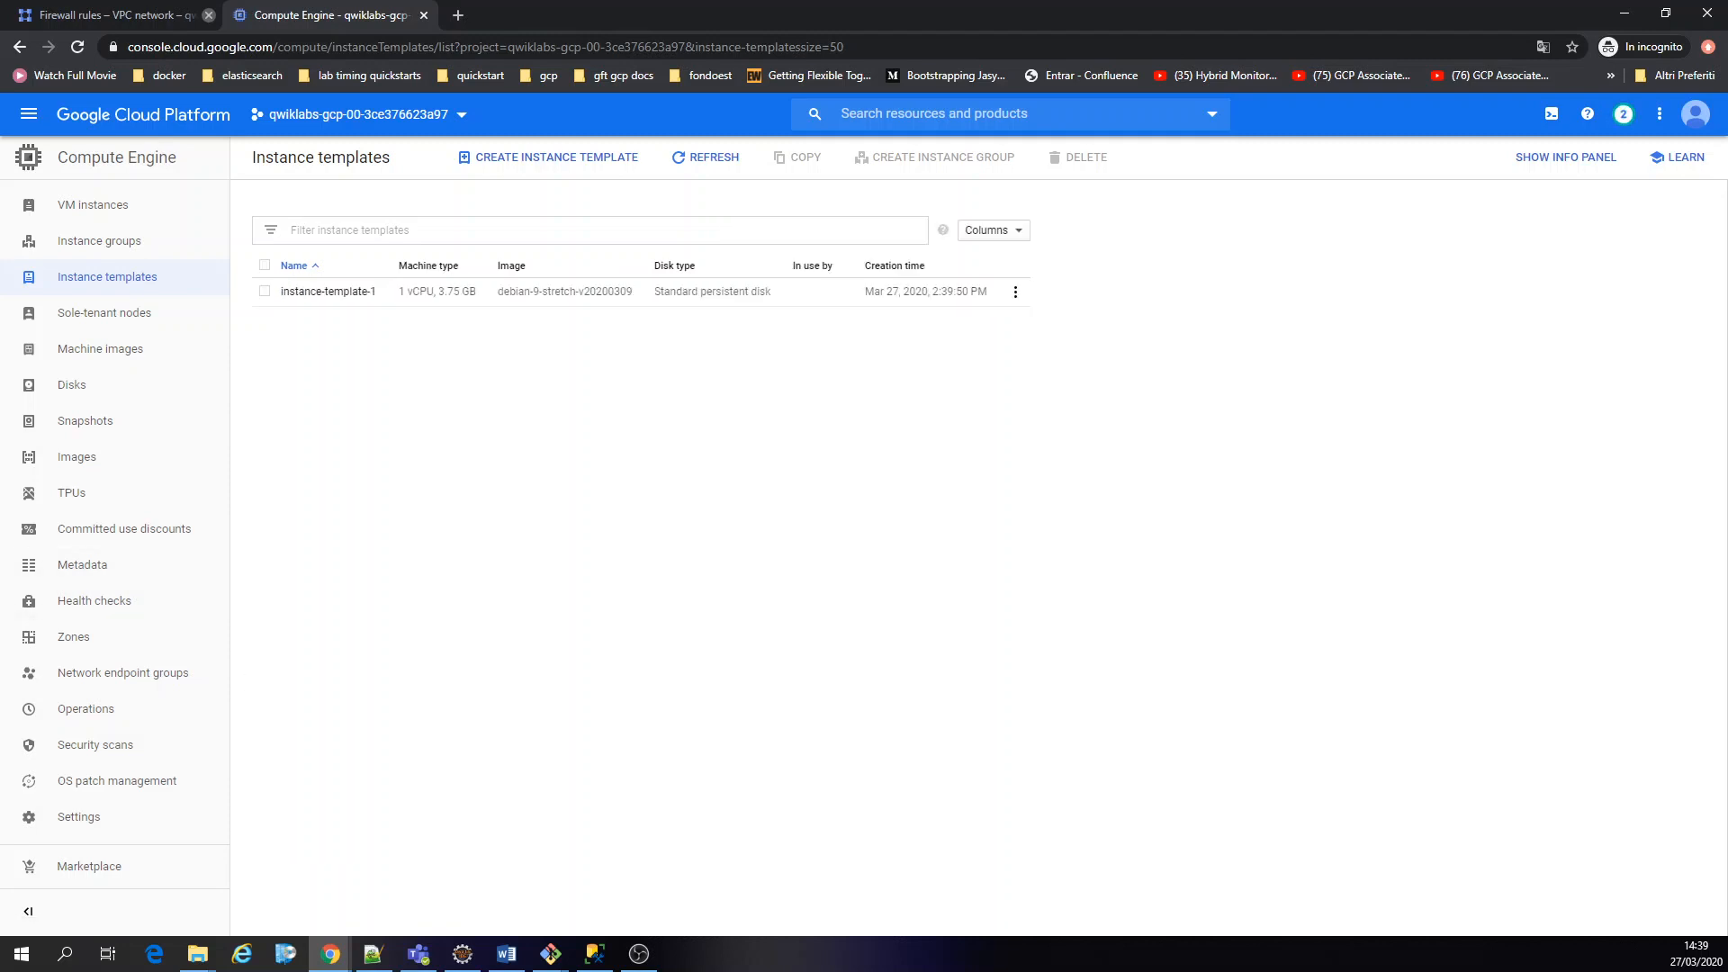
Start a copy of instance-template-1 and expand its management and networking options to check the startup script metadata
{"action": "left_click", "coordinate": [265, 266]}
{"action": "left_click", "coordinate": [812, 167]}
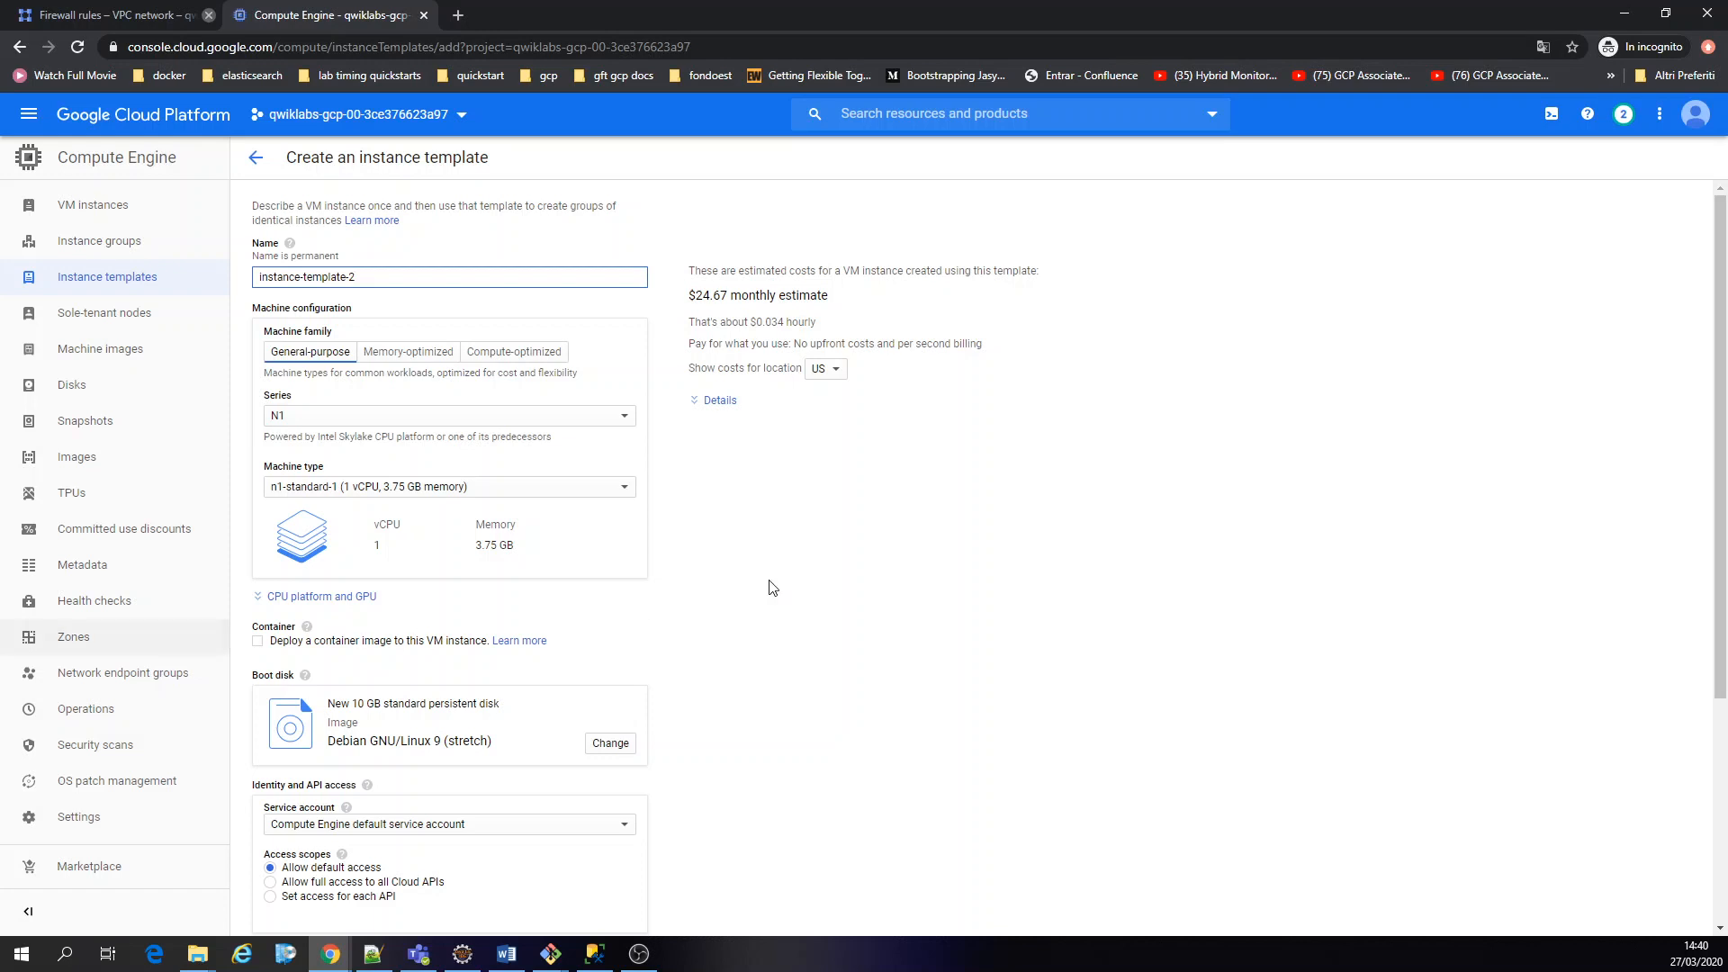
{"action": "scroll", "coordinate": [871, 586], "scroll_direction": "down", "scroll_amount": 3}
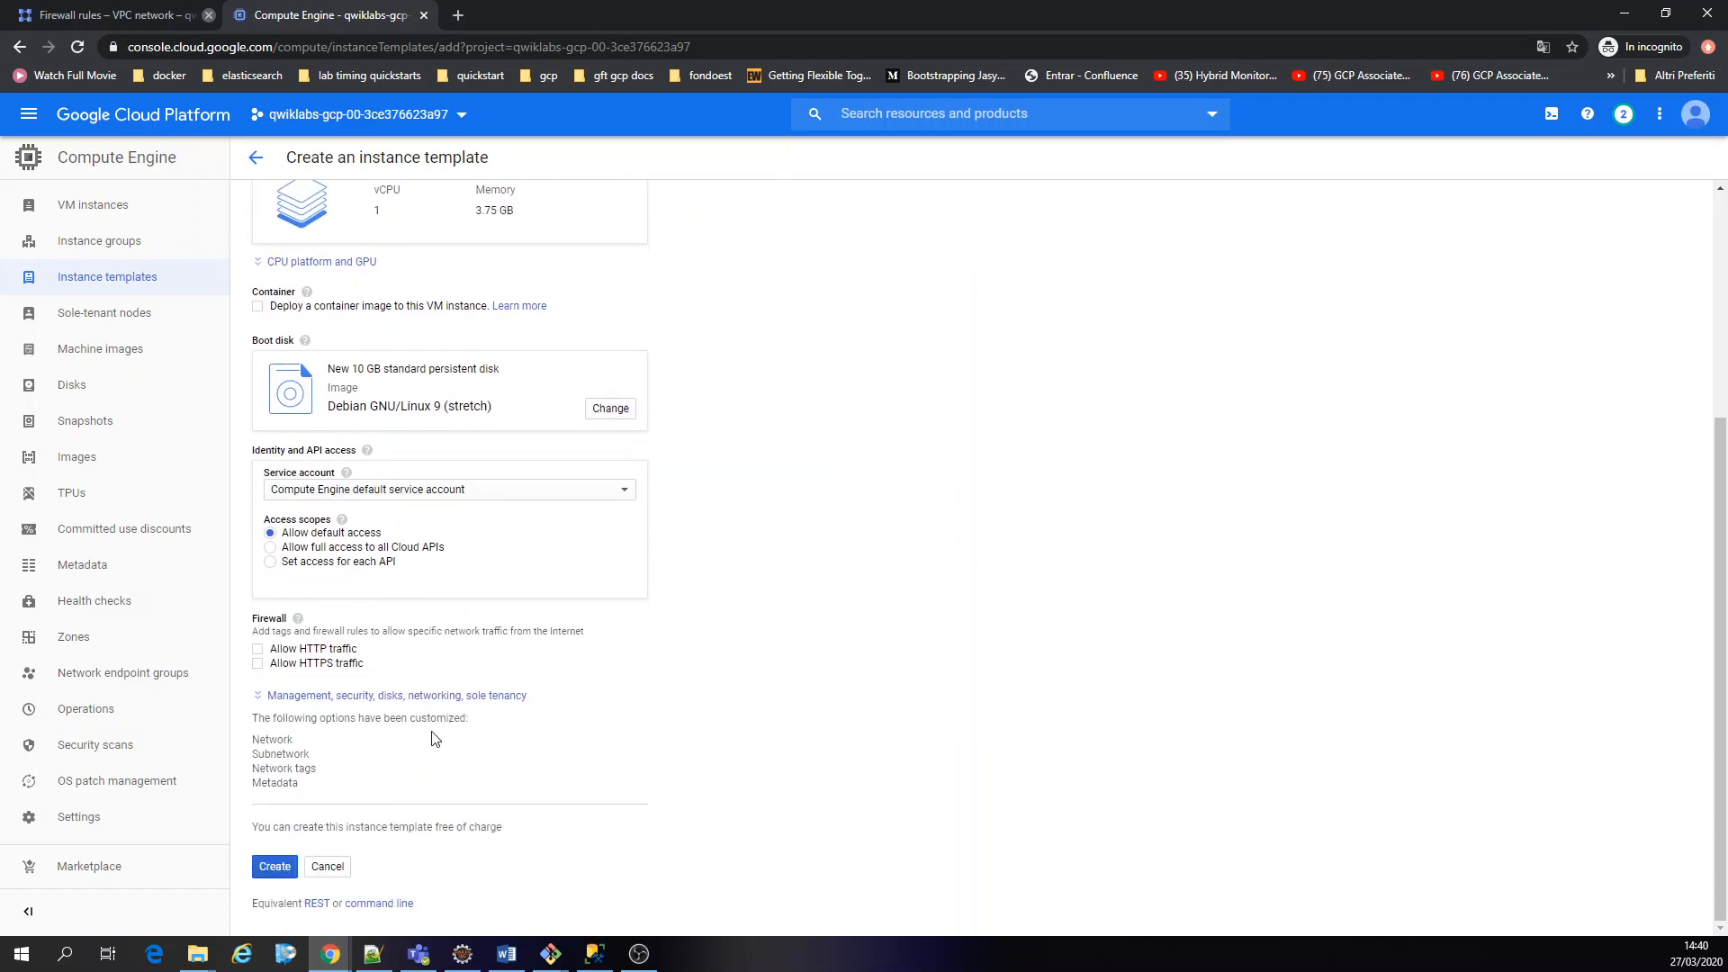
{"action": "left_click", "coordinate": [714, 699]}
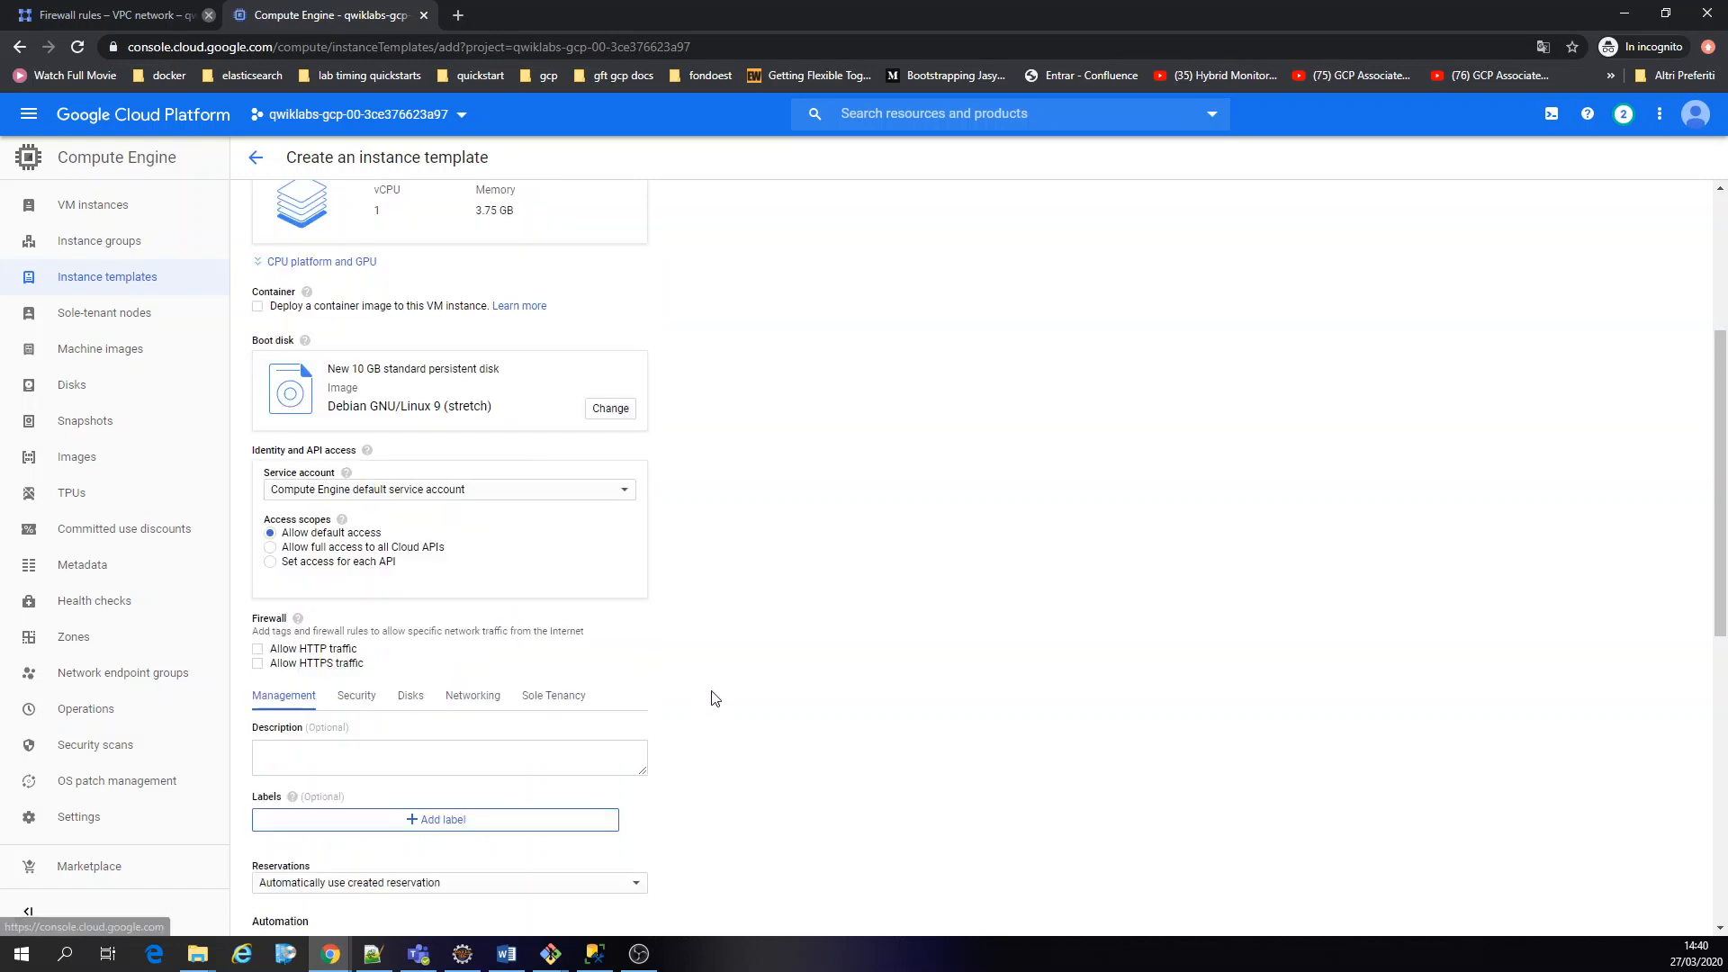
{"action": "scroll", "coordinate": [713, 699], "scroll_direction": "down", "scroll_amount": 5}
{"action": "scroll", "coordinate": [837, 624], "scroll_direction": "up", "scroll_amount": 2}
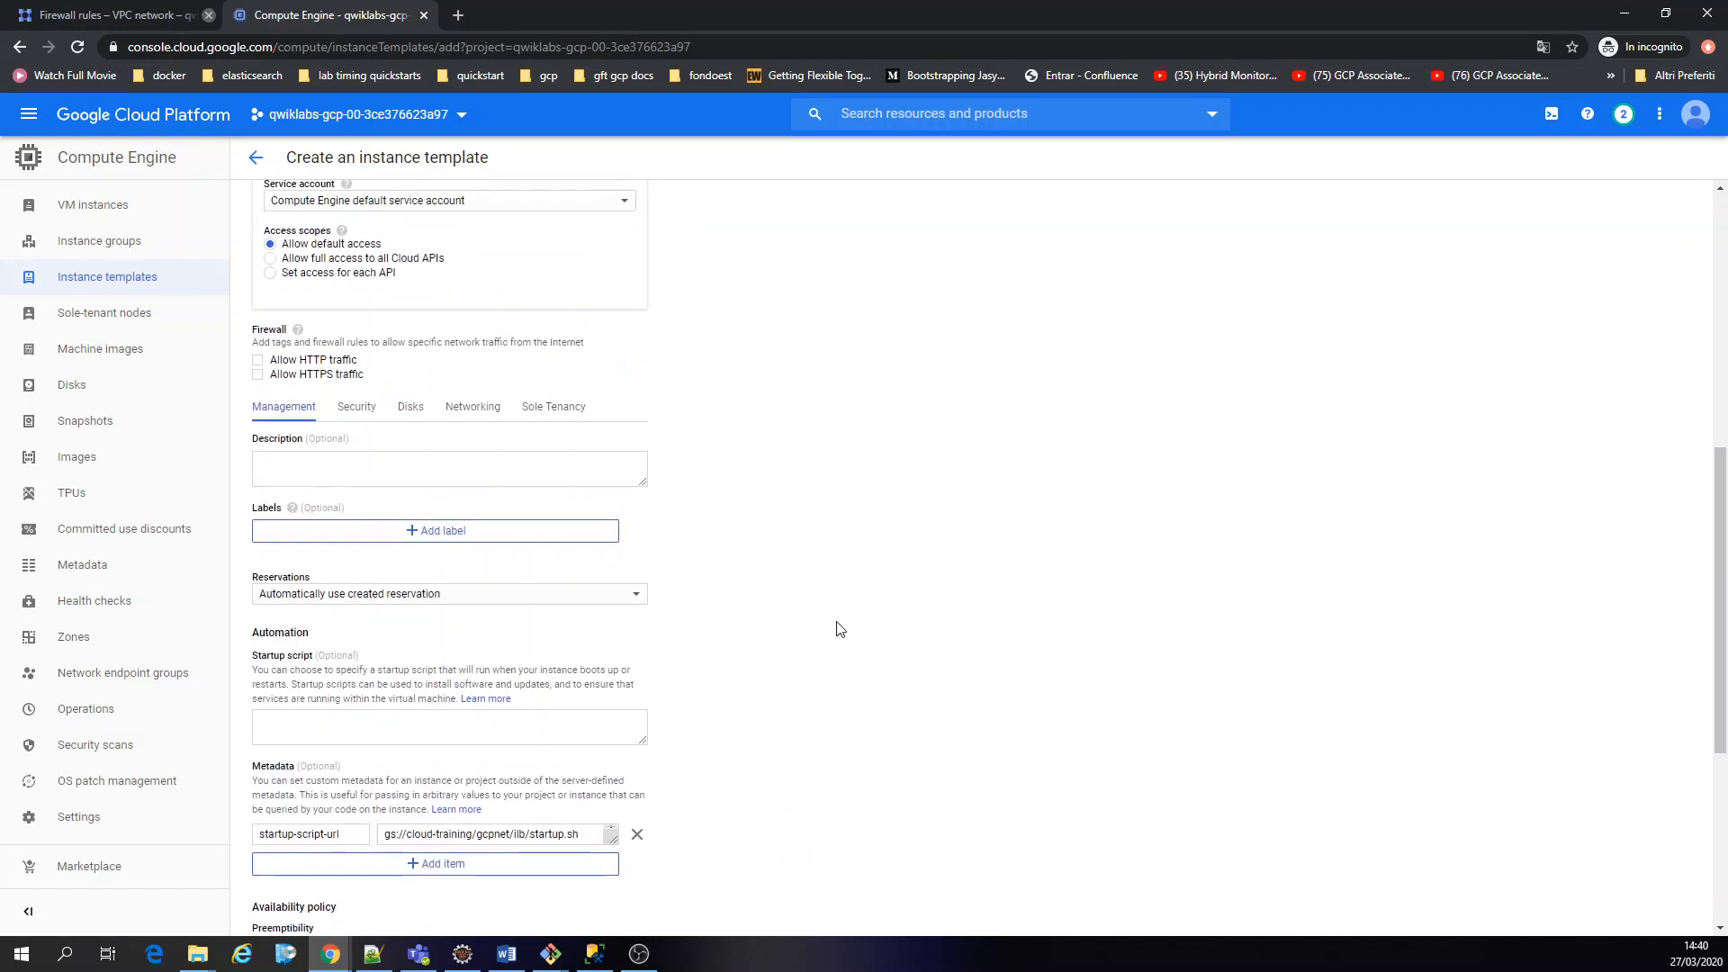
Change the copied template's subnet to subnet-b (us-central1, 10.10.30.0/24) and create the template
{"action": "left_click", "coordinate": [476, 426]}
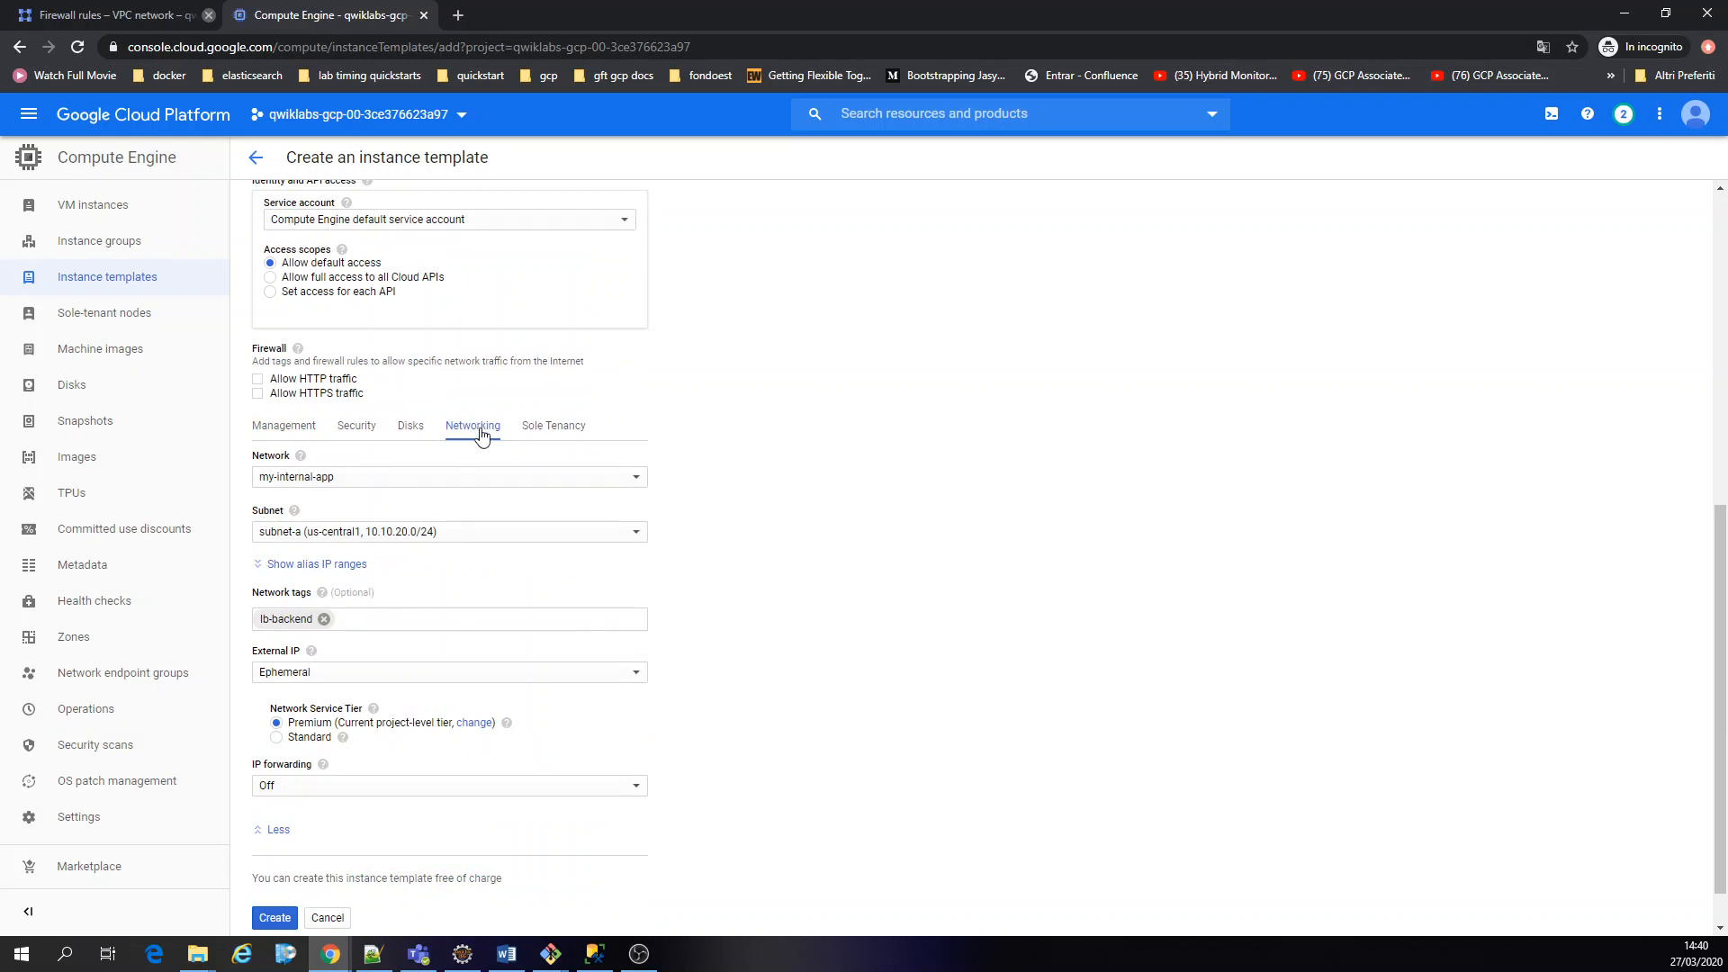
{"action": "left_click", "coordinate": [466, 531]}
{"action": "left_click", "coordinate": [376, 601]}
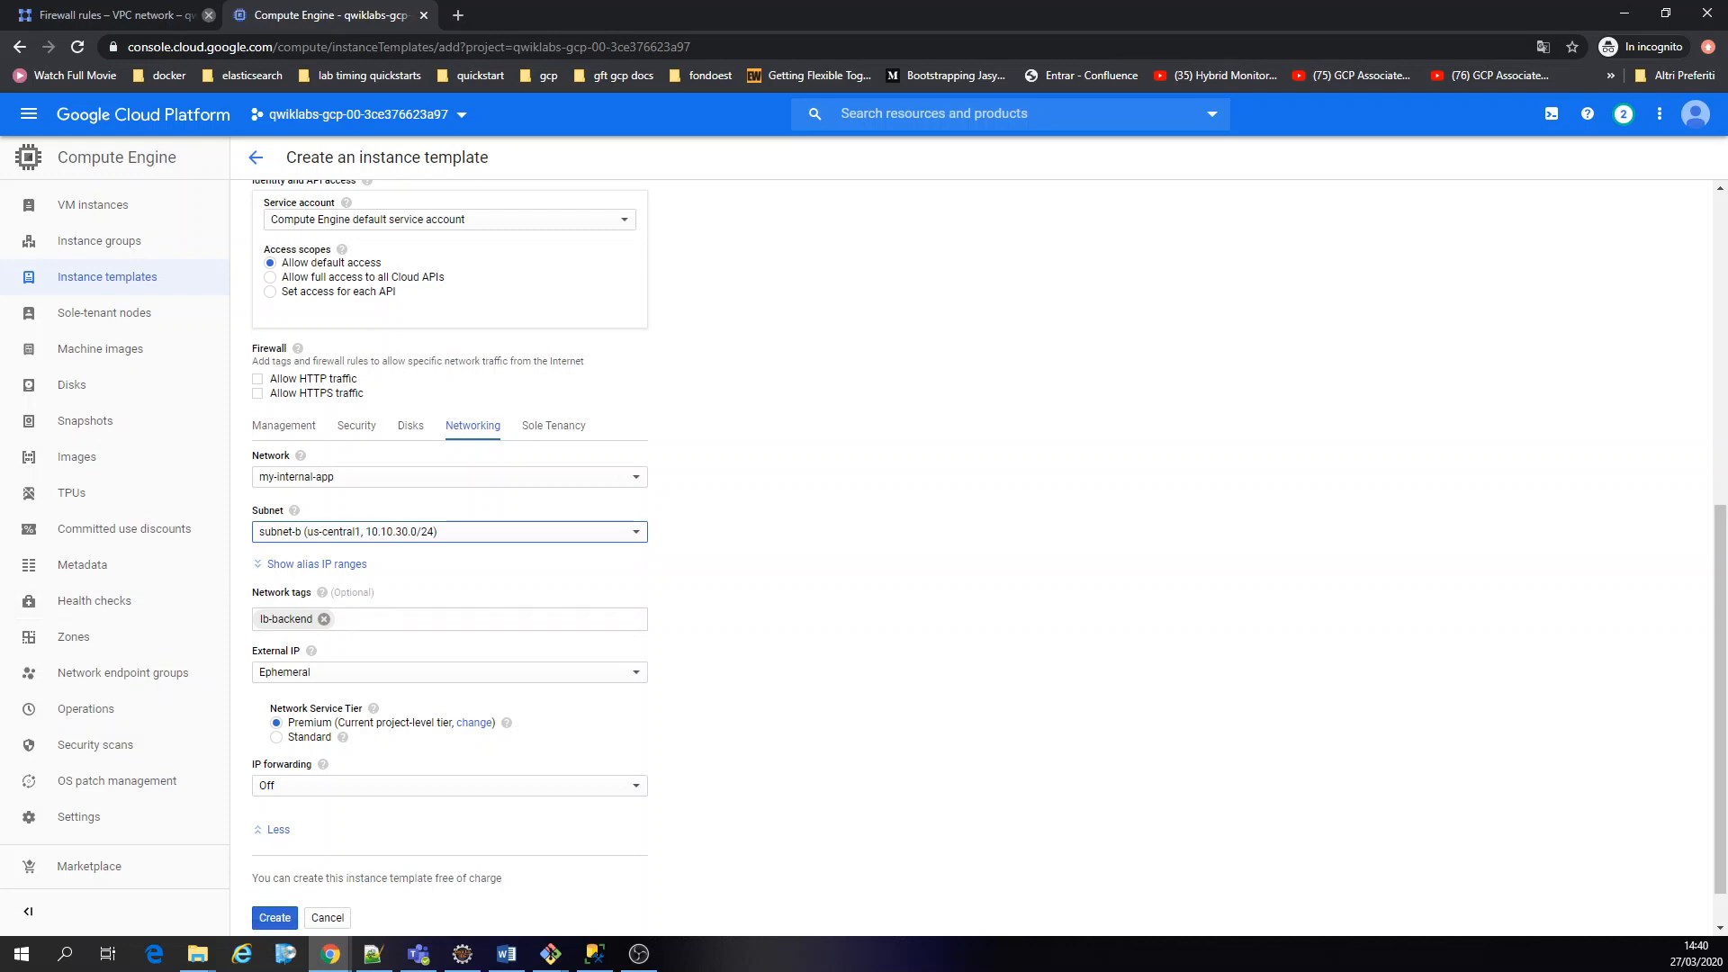
{"action": "left_click", "coordinate": [882, 553]}
{"action": "scroll", "coordinate": [882, 554], "scroll_direction": "down", "scroll_amount": 1}
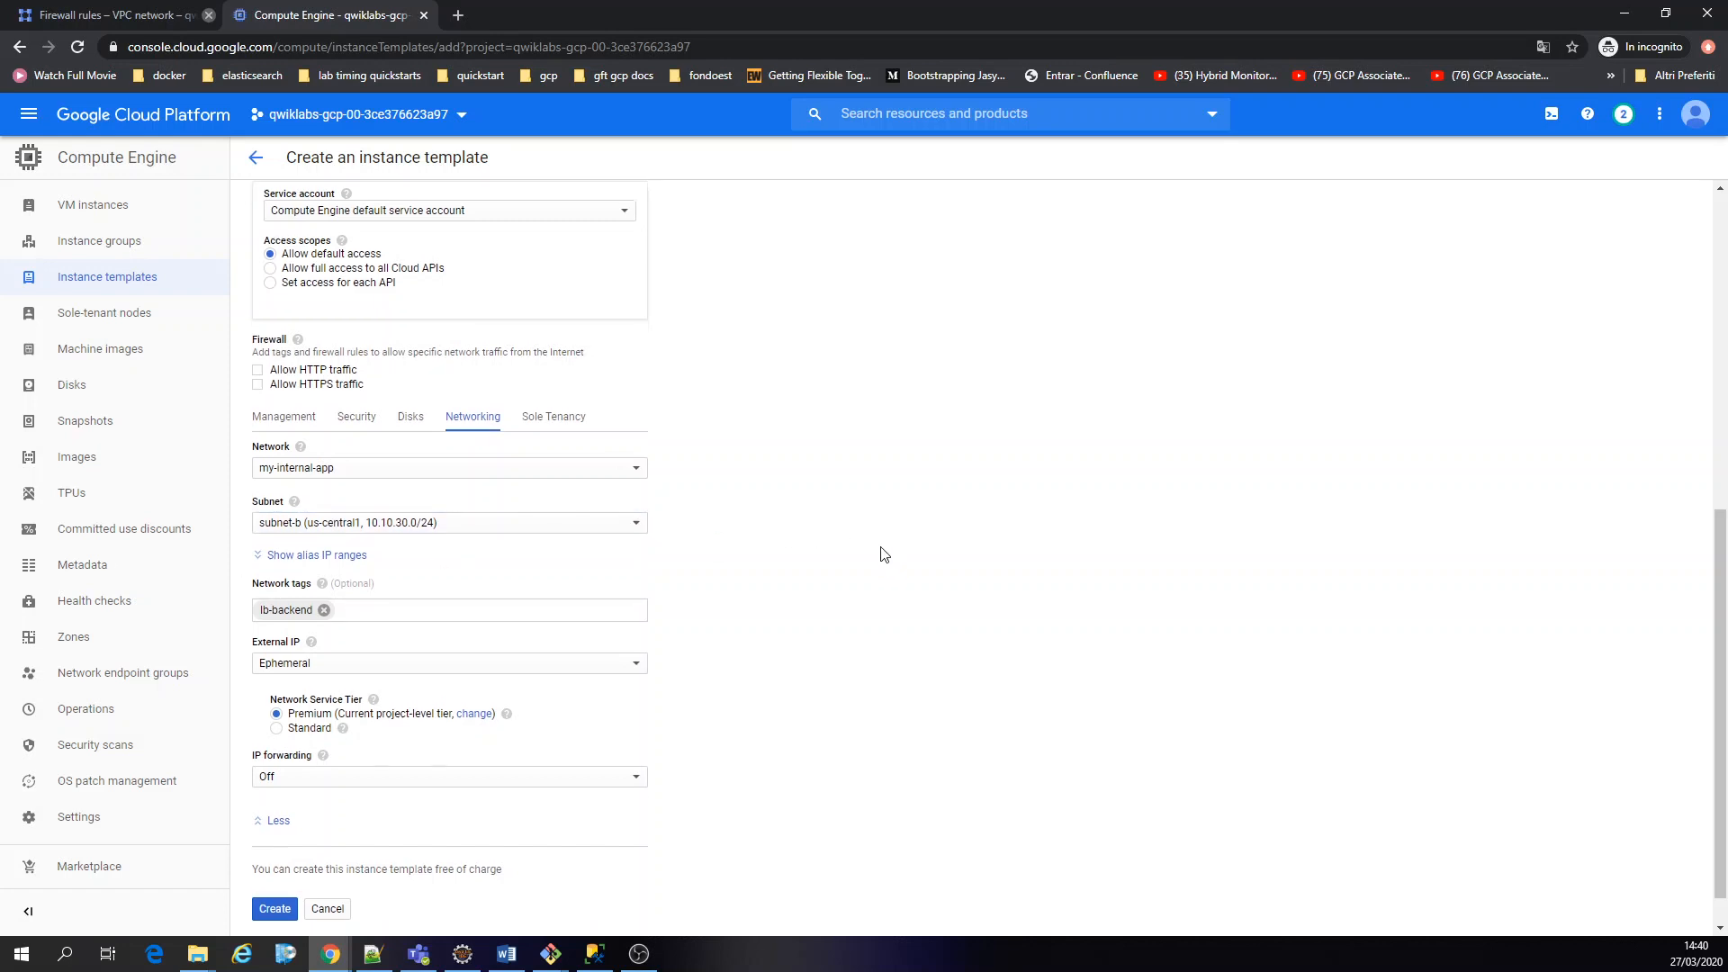
{"action": "scroll", "coordinate": [881, 554], "scroll_direction": "down", "scroll_amount": 1}
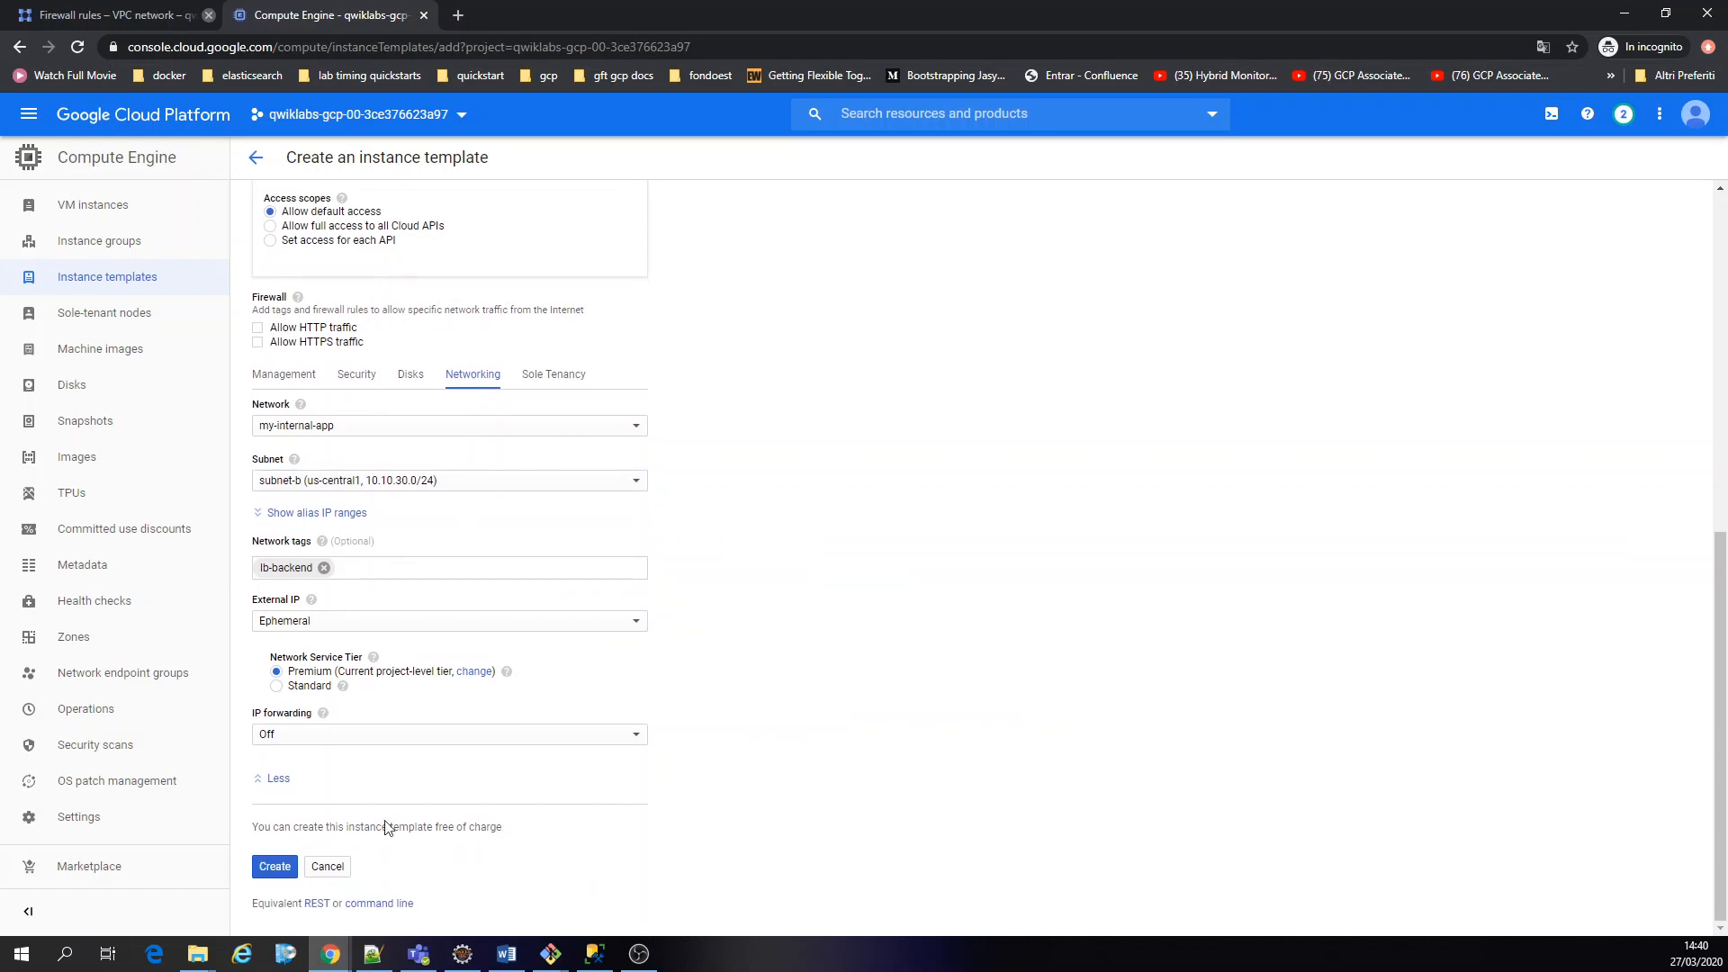
{"action": "left_click", "coordinate": [274, 865]}
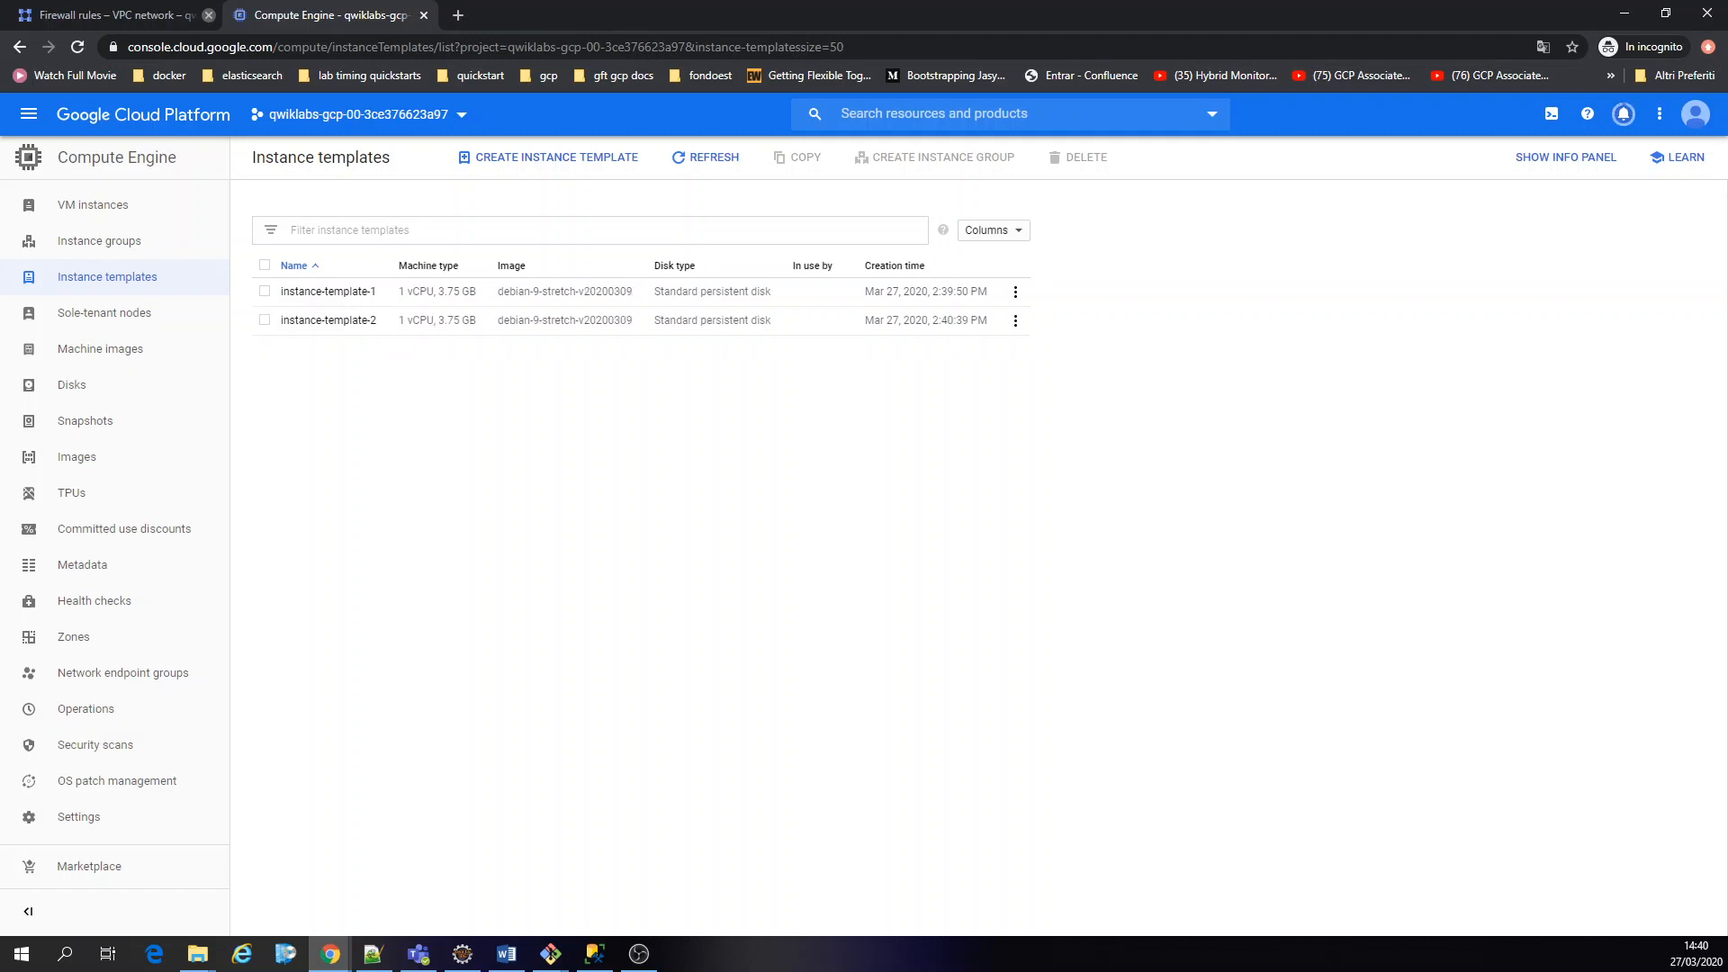
Refresh the instance templates list, go to Compute Engine's instance groups and start a new managed instance group
{"action": "left_click", "coordinate": [682, 157]}
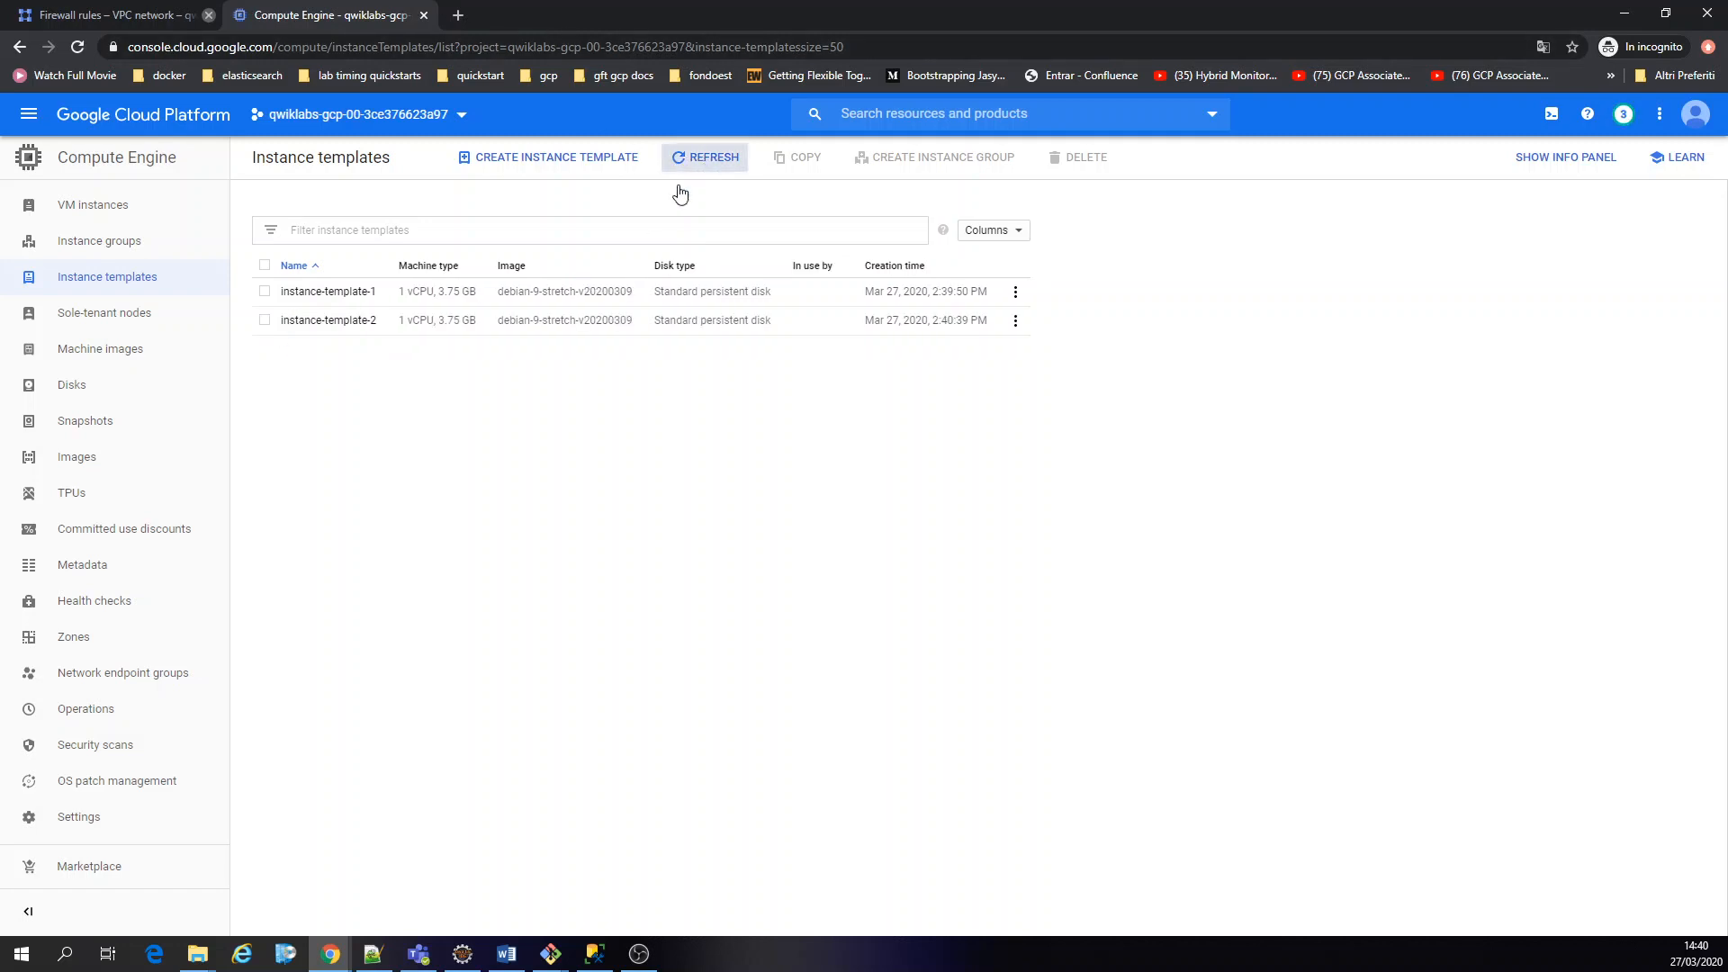
{"action": "left_click", "coordinate": [133, 245]}
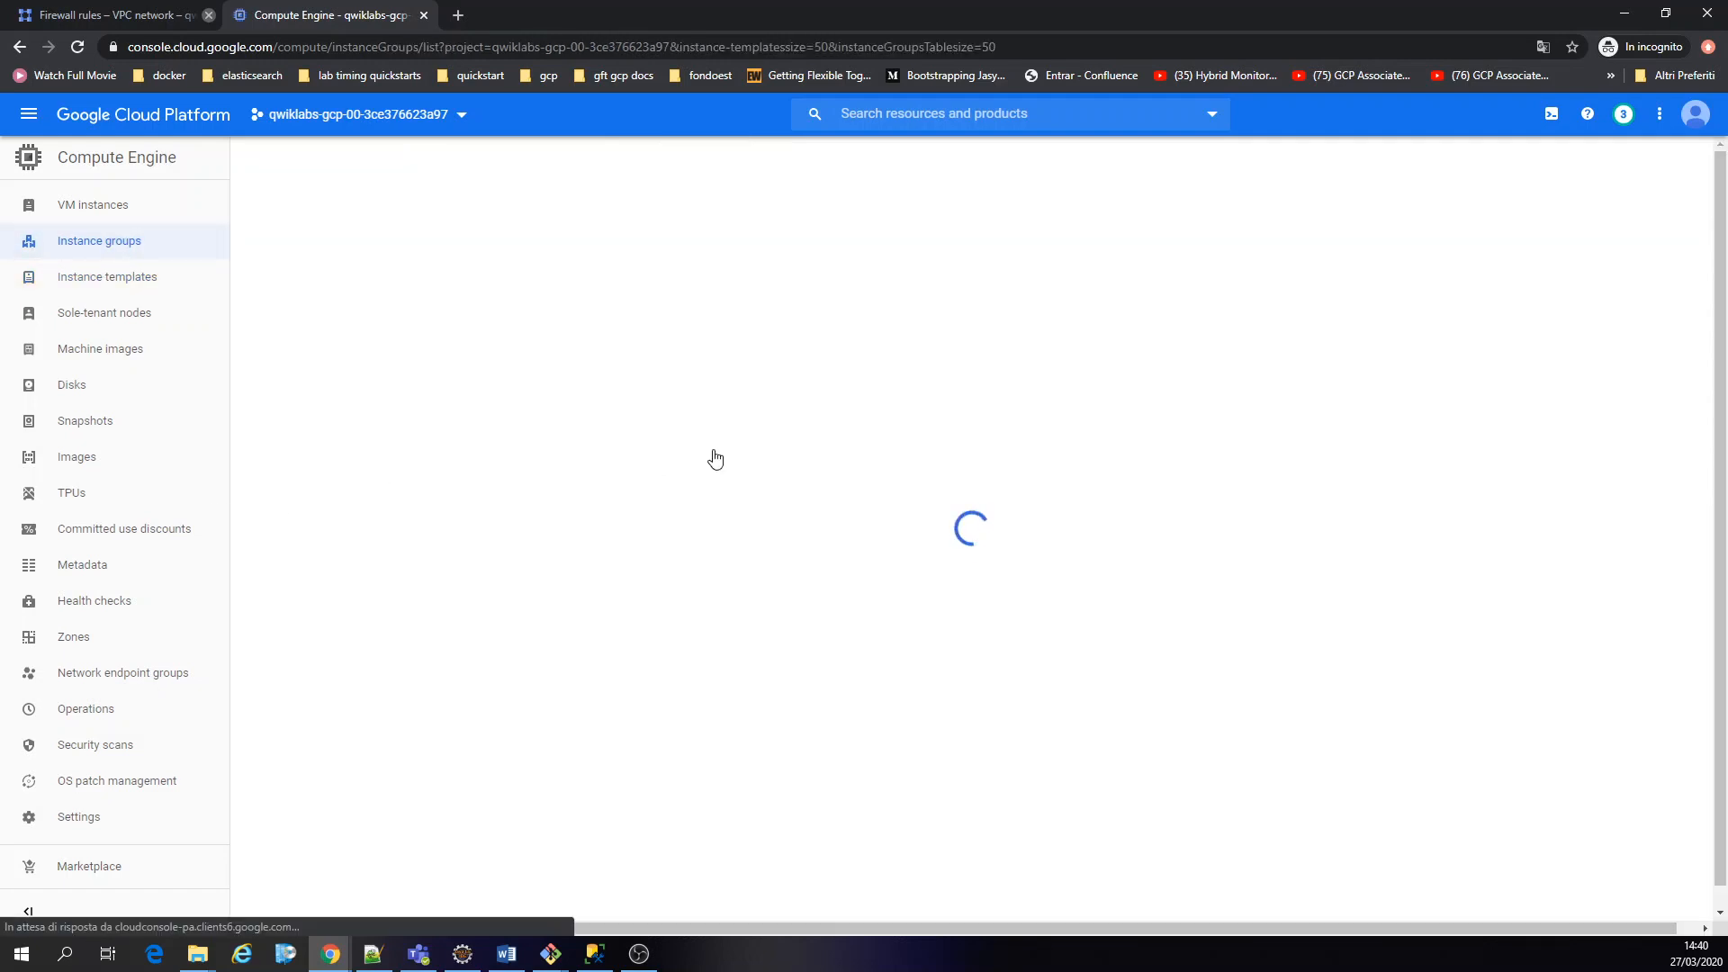
{"action": "left_click", "coordinate": [862, 410]}
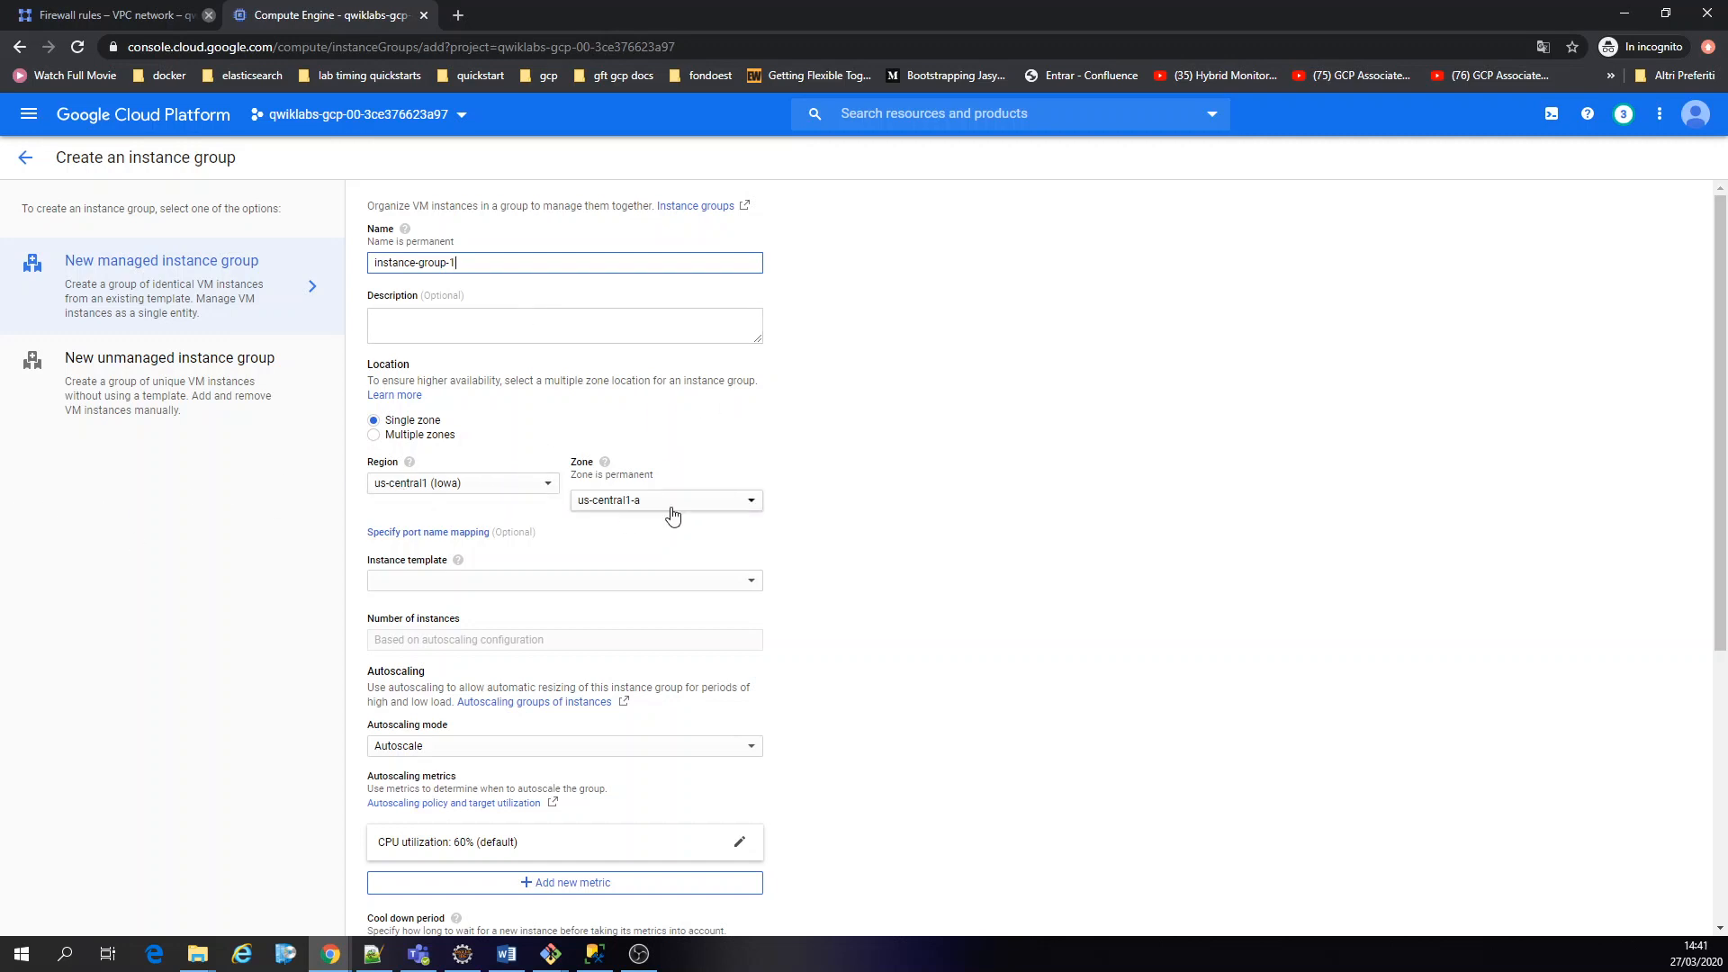
Assign instance-template-1 as the instance template of the new instance group
{"action": "scroll", "coordinate": [985, 488], "scroll_direction": "down", "scroll_amount": 2}
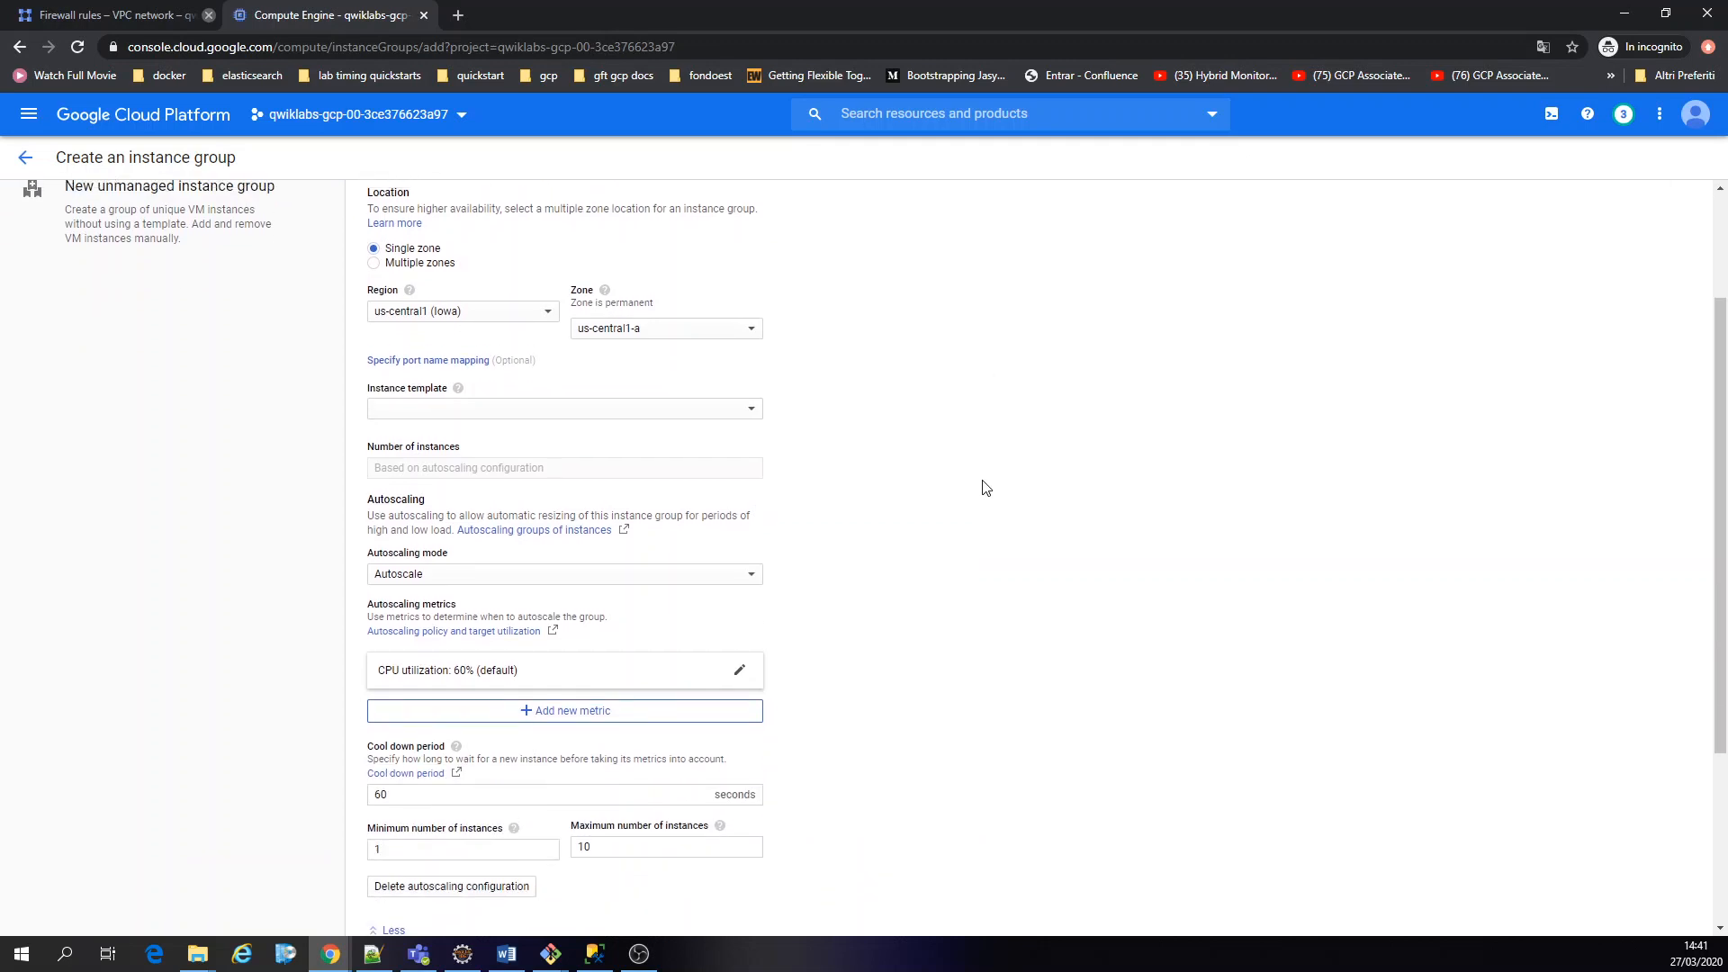
{"action": "scroll", "coordinate": [945, 494], "scroll_direction": "up", "scroll_amount": 1}
{"action": "left_click", "coordinate": [630, 500]}
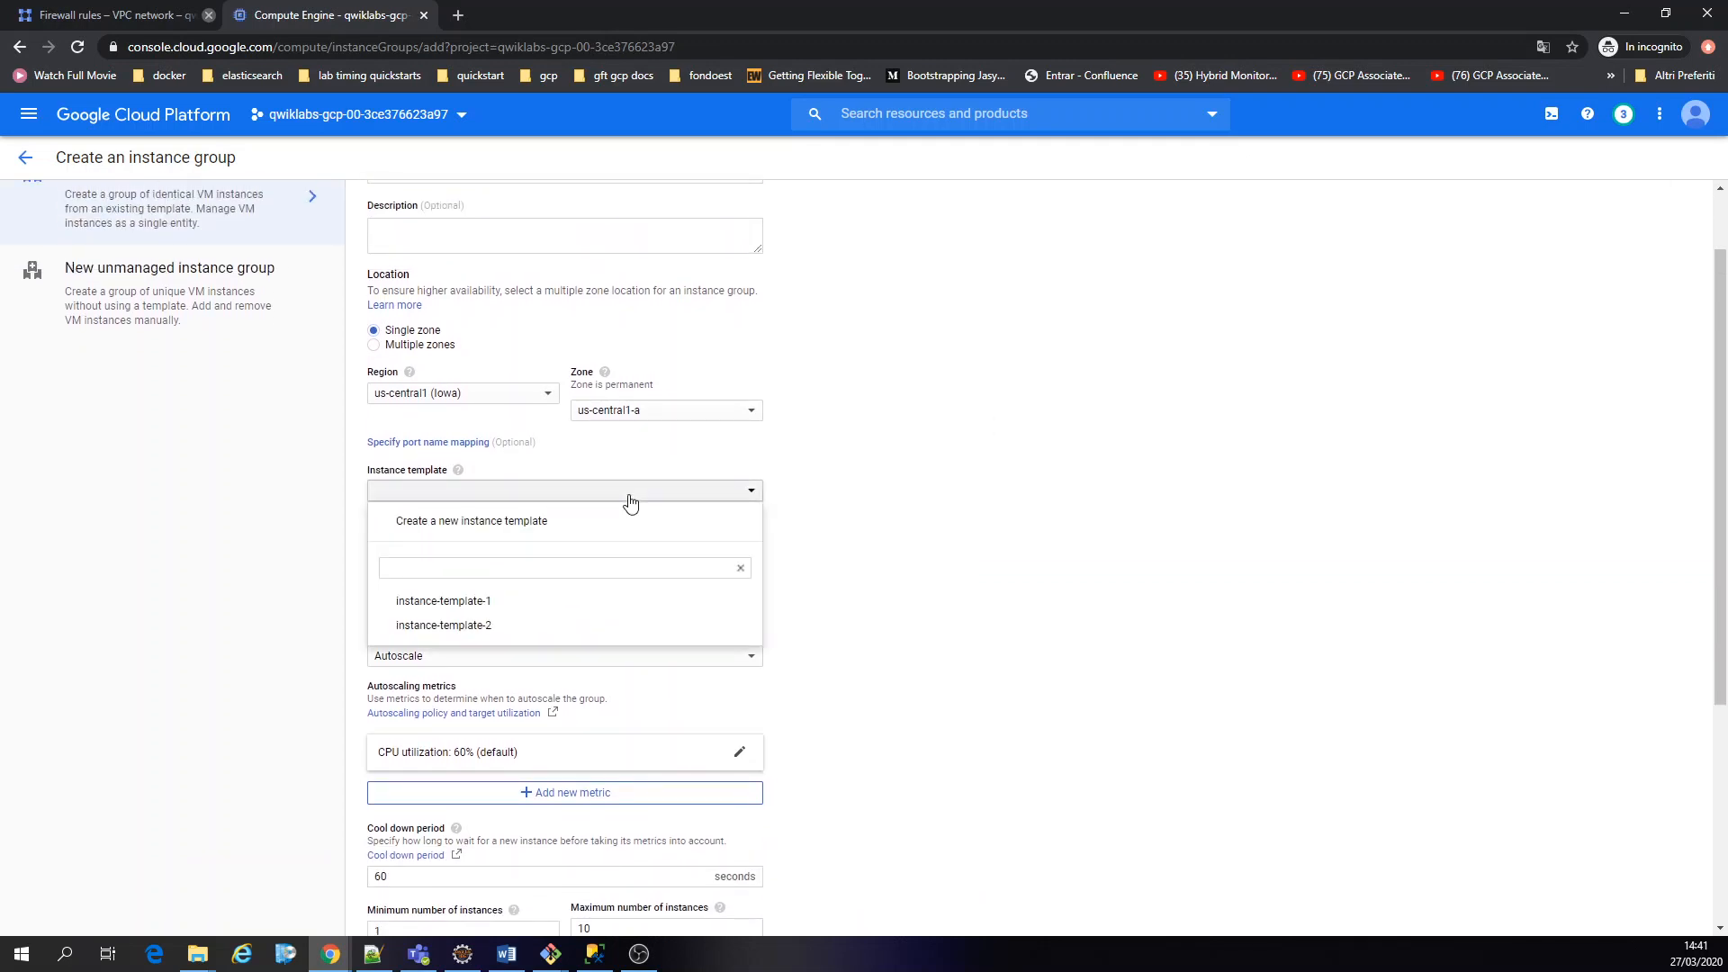
{"action": "left_click", "coordinate": [509, 602]}
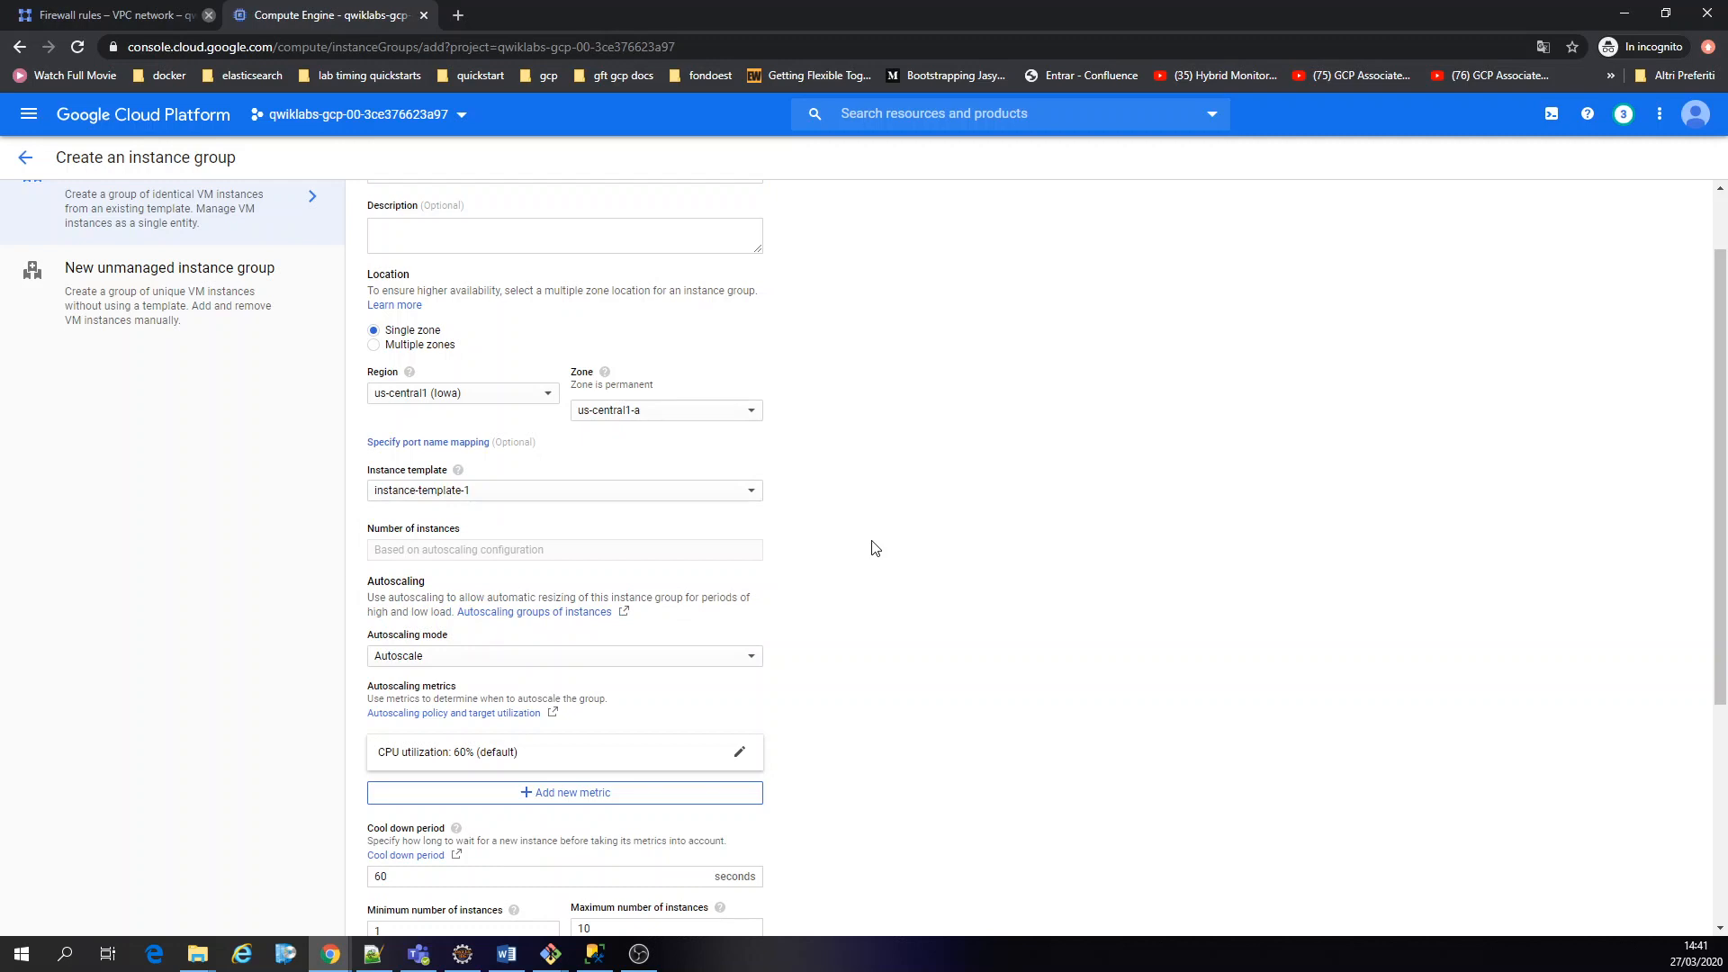
Set the group's autoscaling cool down period to 45 seconds and its maximum number of instances to 5
{"action": "scroll", "coordinate": [914, 629], "scroll_direction": "down", "scroll_amount": 2}
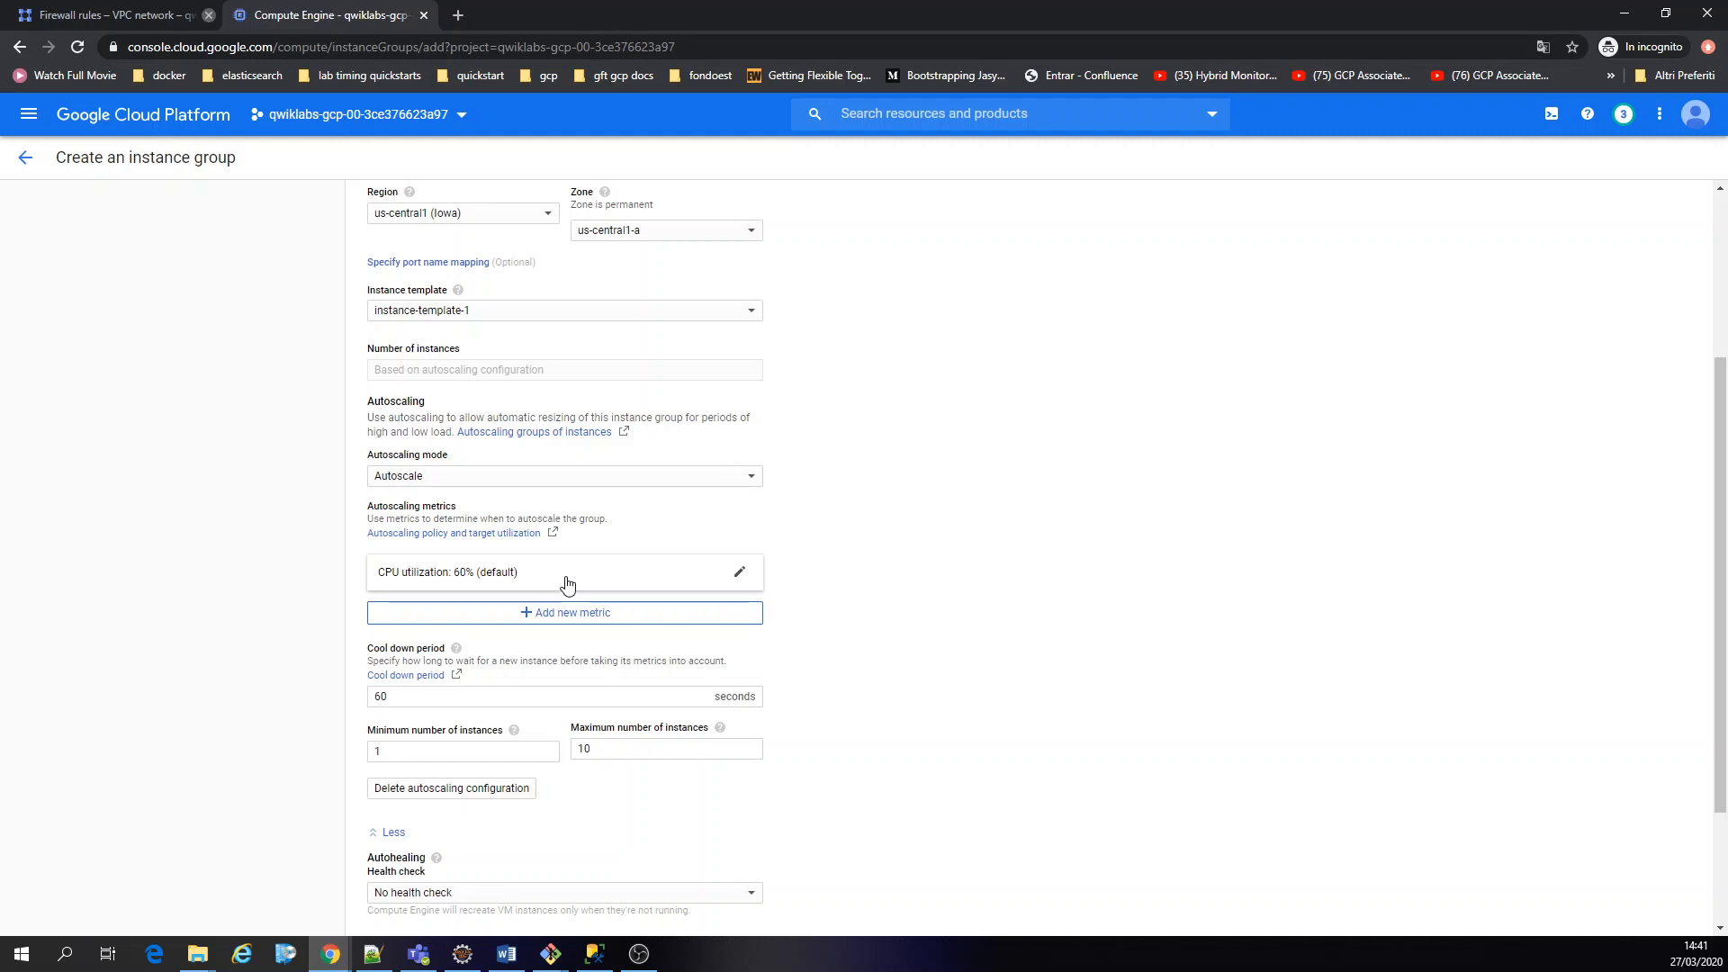
{"action": "left_click_drag", "start_coordinate": [423, 697], "coordinate": [349, 701]}
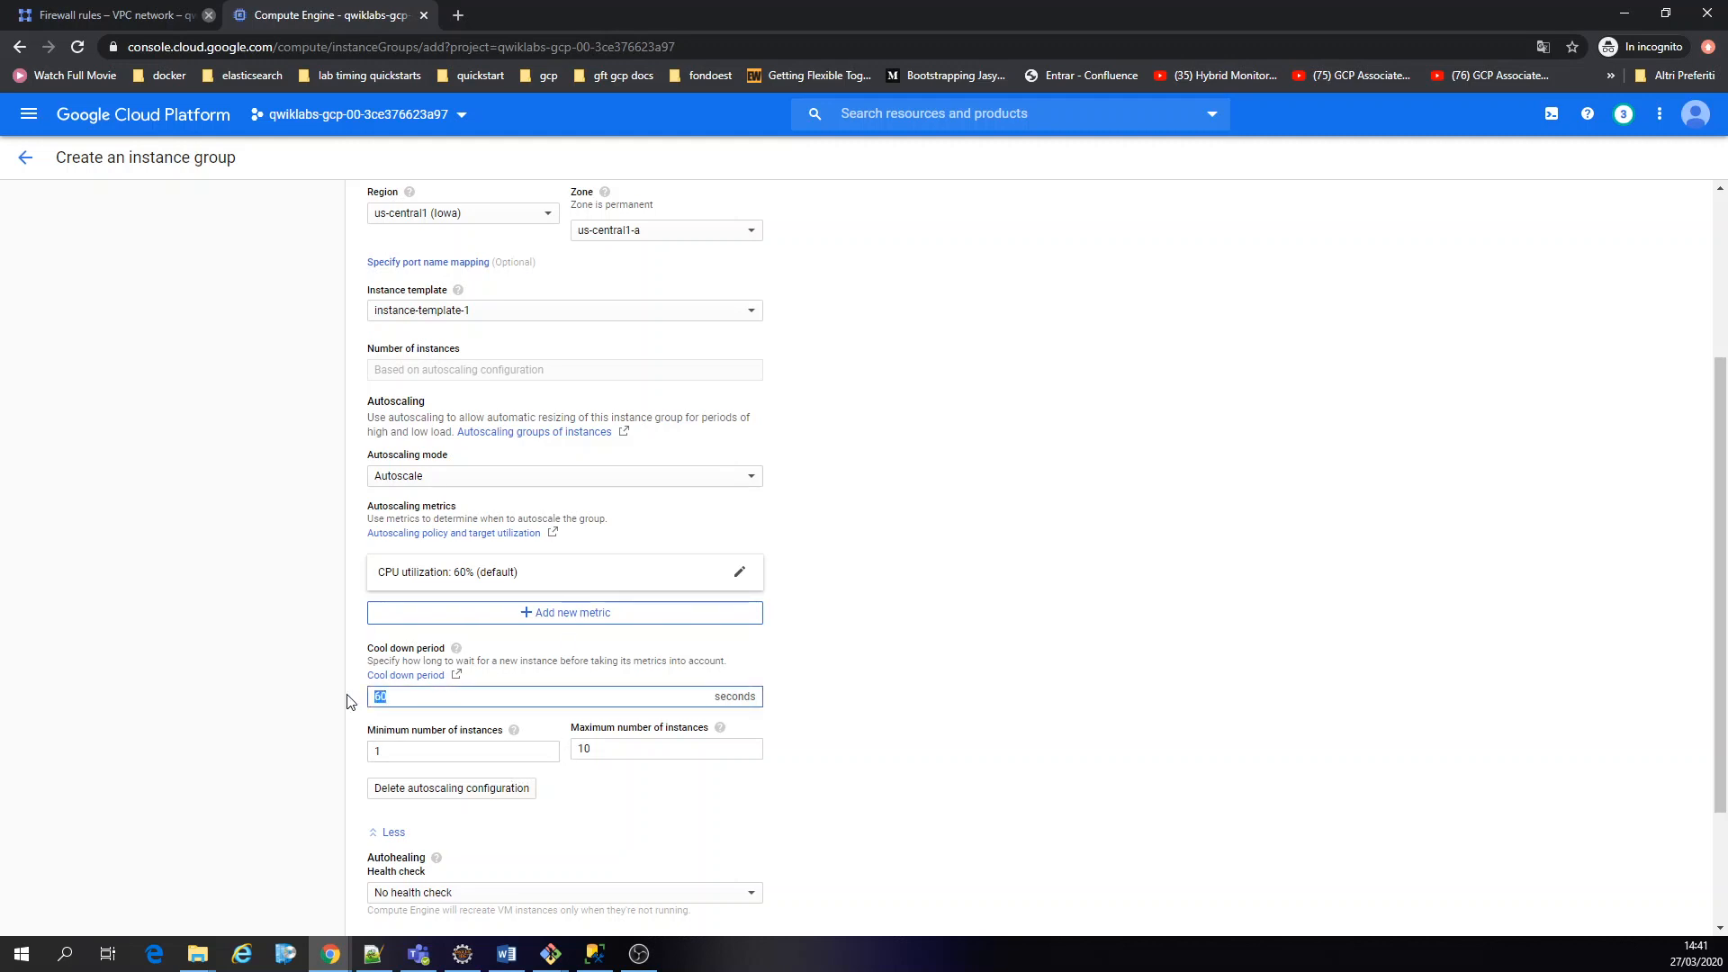
{"action": "type", "text": "45"}
{"action": "double_click", "coordinate": [580, 749]}
{"action": "type", "text": "5"}
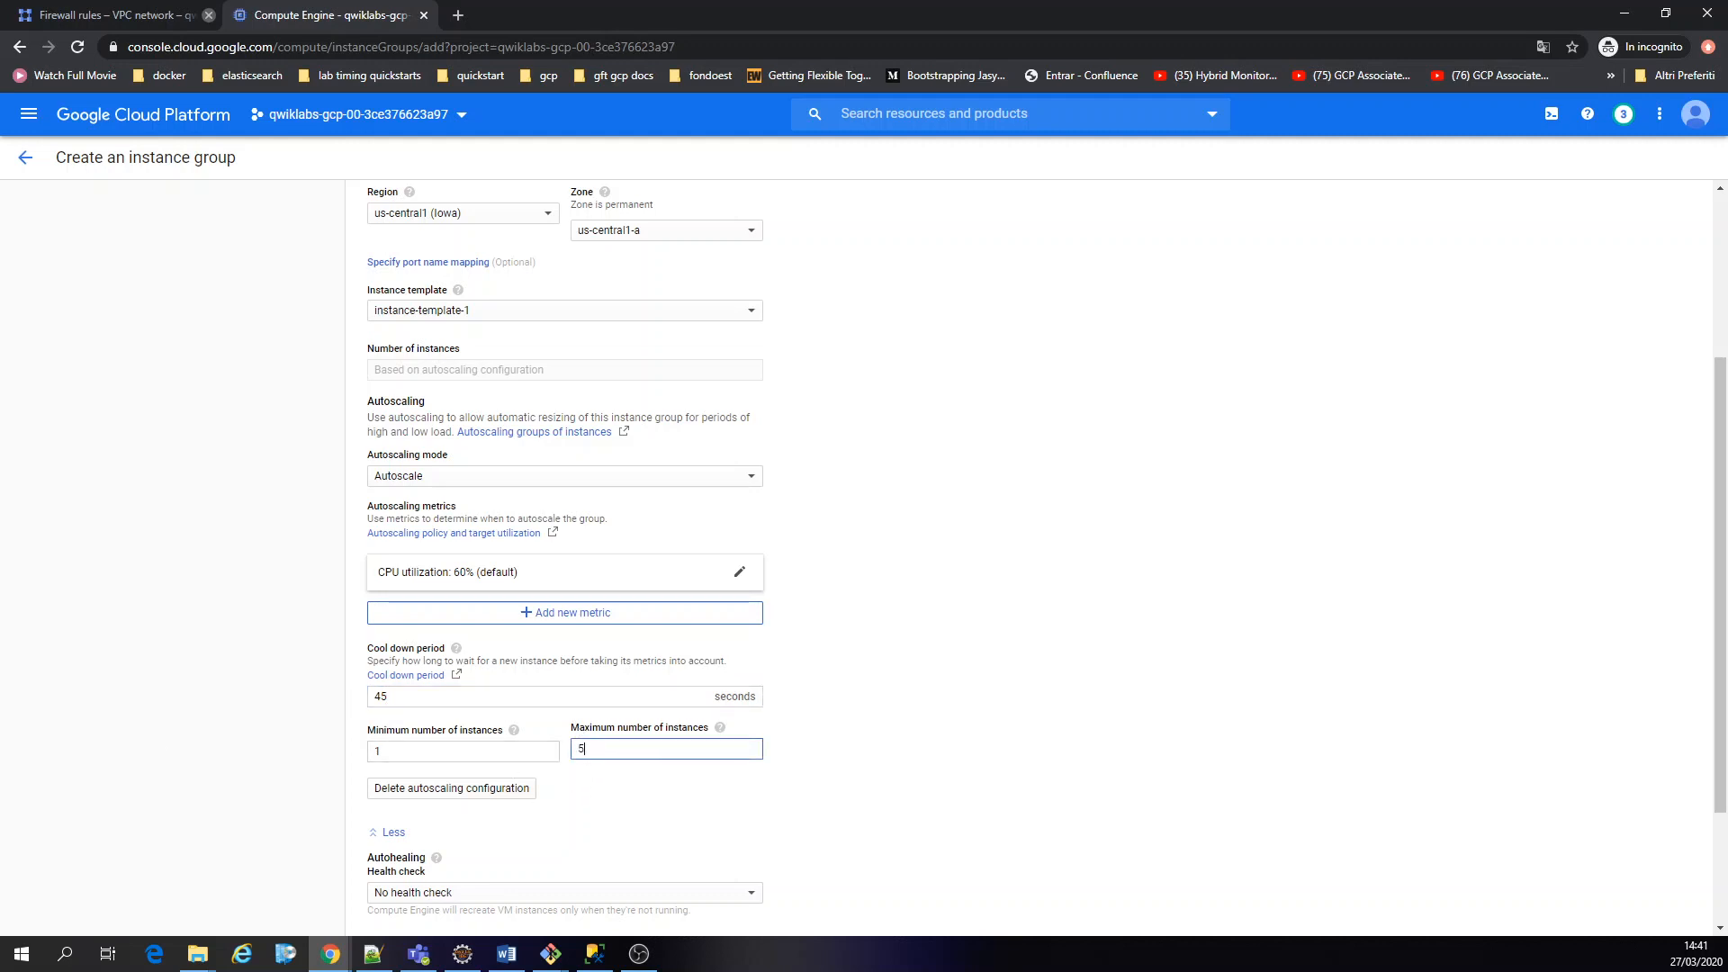
Review the first instance group's location, template and autoscaling settings and create the group
{"action": "scroll", "coordinate": [648, 544], "scroll_direction": "down", "scroll_amount": 2}
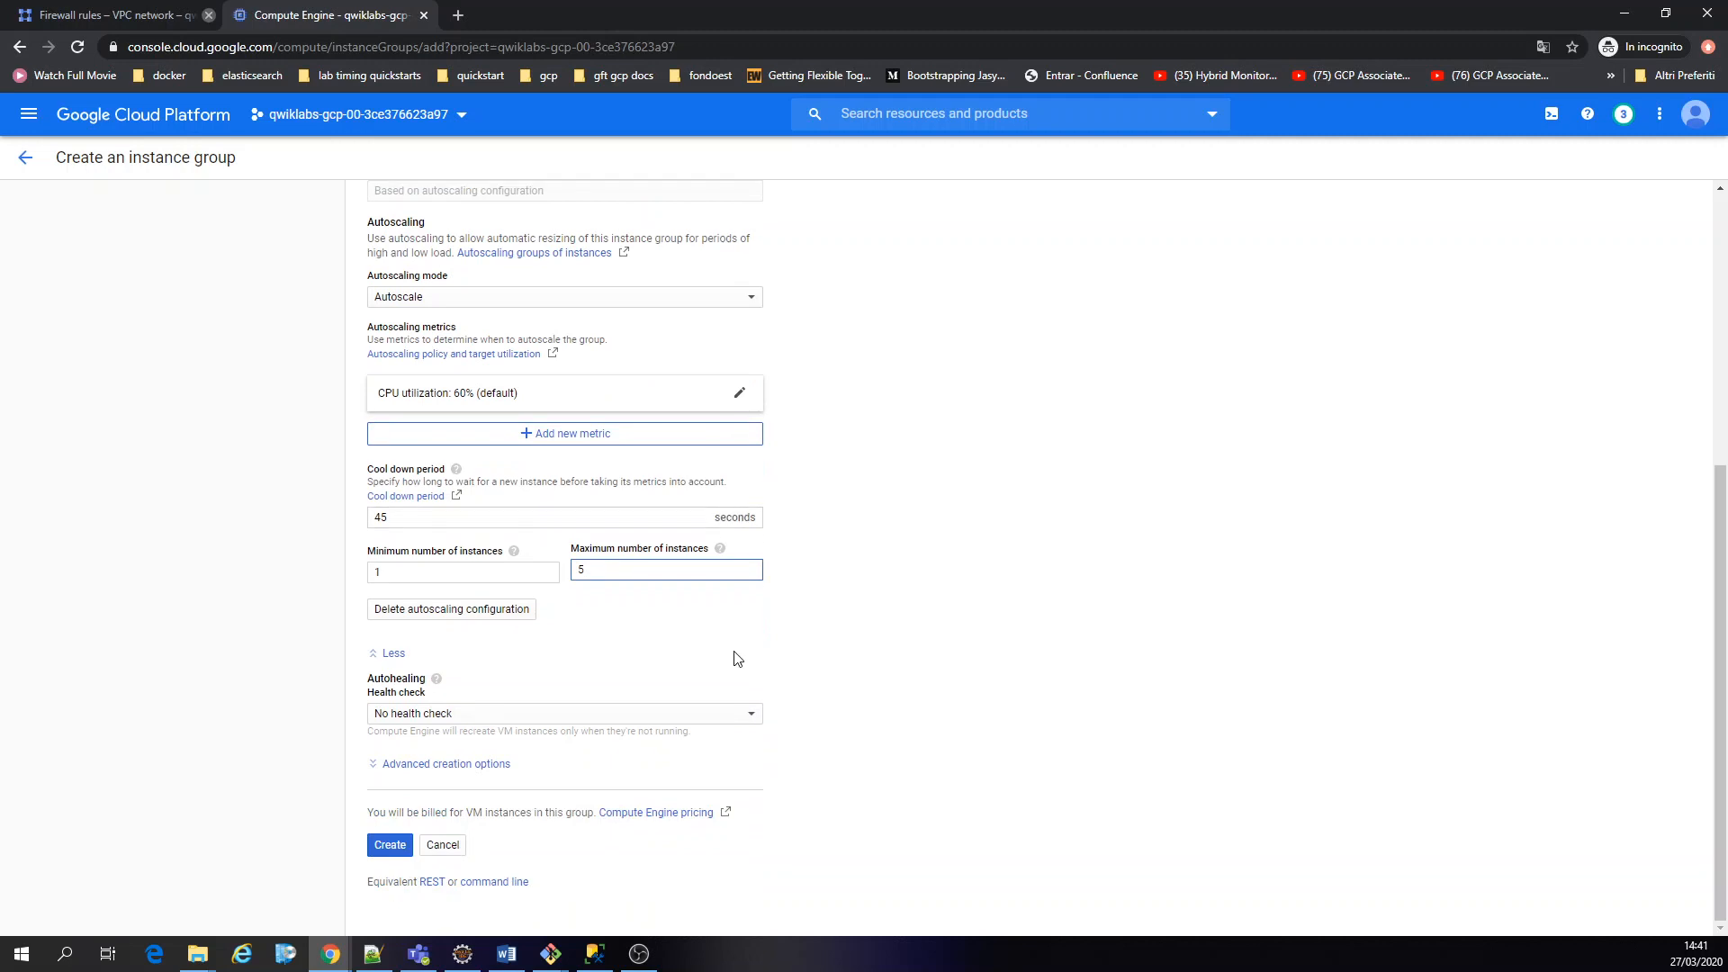
{"action": "scroll", "coordinate": [737, 643], "scroll_direction": "up", "scroll_amount": 3}
{"action": "scroll", "coordinate": [740, 644], "scroll_direction": "up", "scroll_amount": 3}
{"action": "scroll", "coordinate": [742, 639], "scroll_direction": "down", "scroll_amount": 6}
{"action": "scroll", "coordinate": [963, 543], "scroll_direction": "up", "scroll_amount": 3}
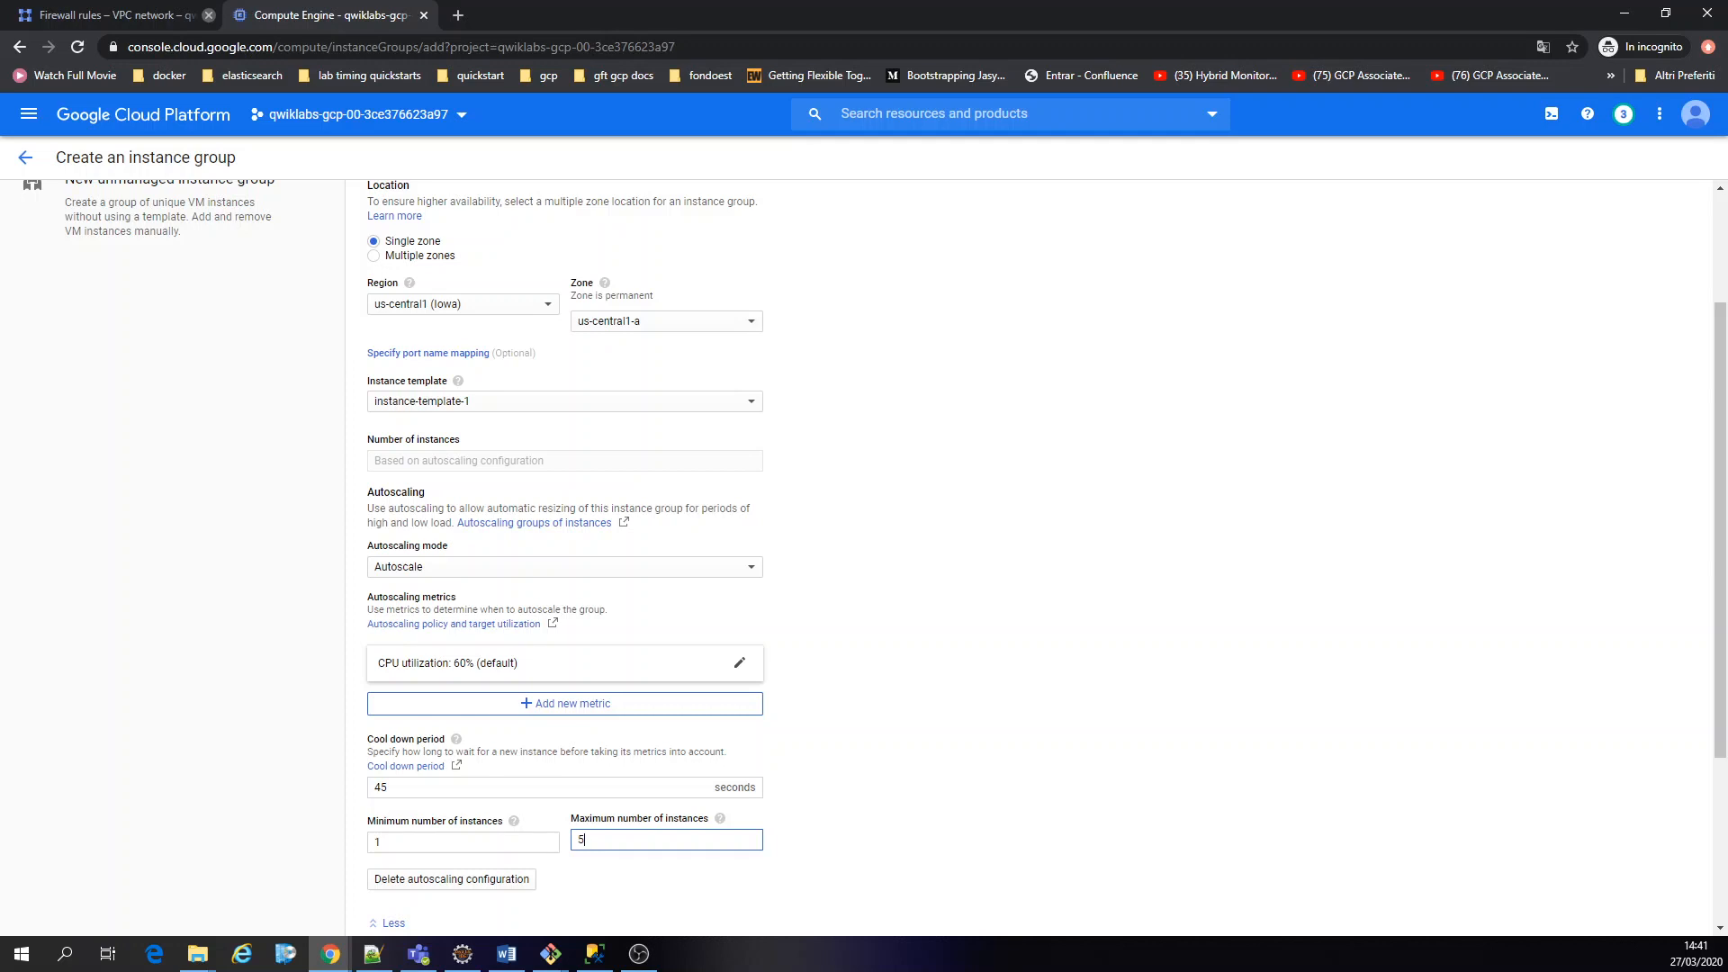
{"action": "left_click", "coordinate": [958, 468]}
{"action": "scroll", "coordinate": [883, 575], "scroll_direction": "down", "scroll_amount": 3}
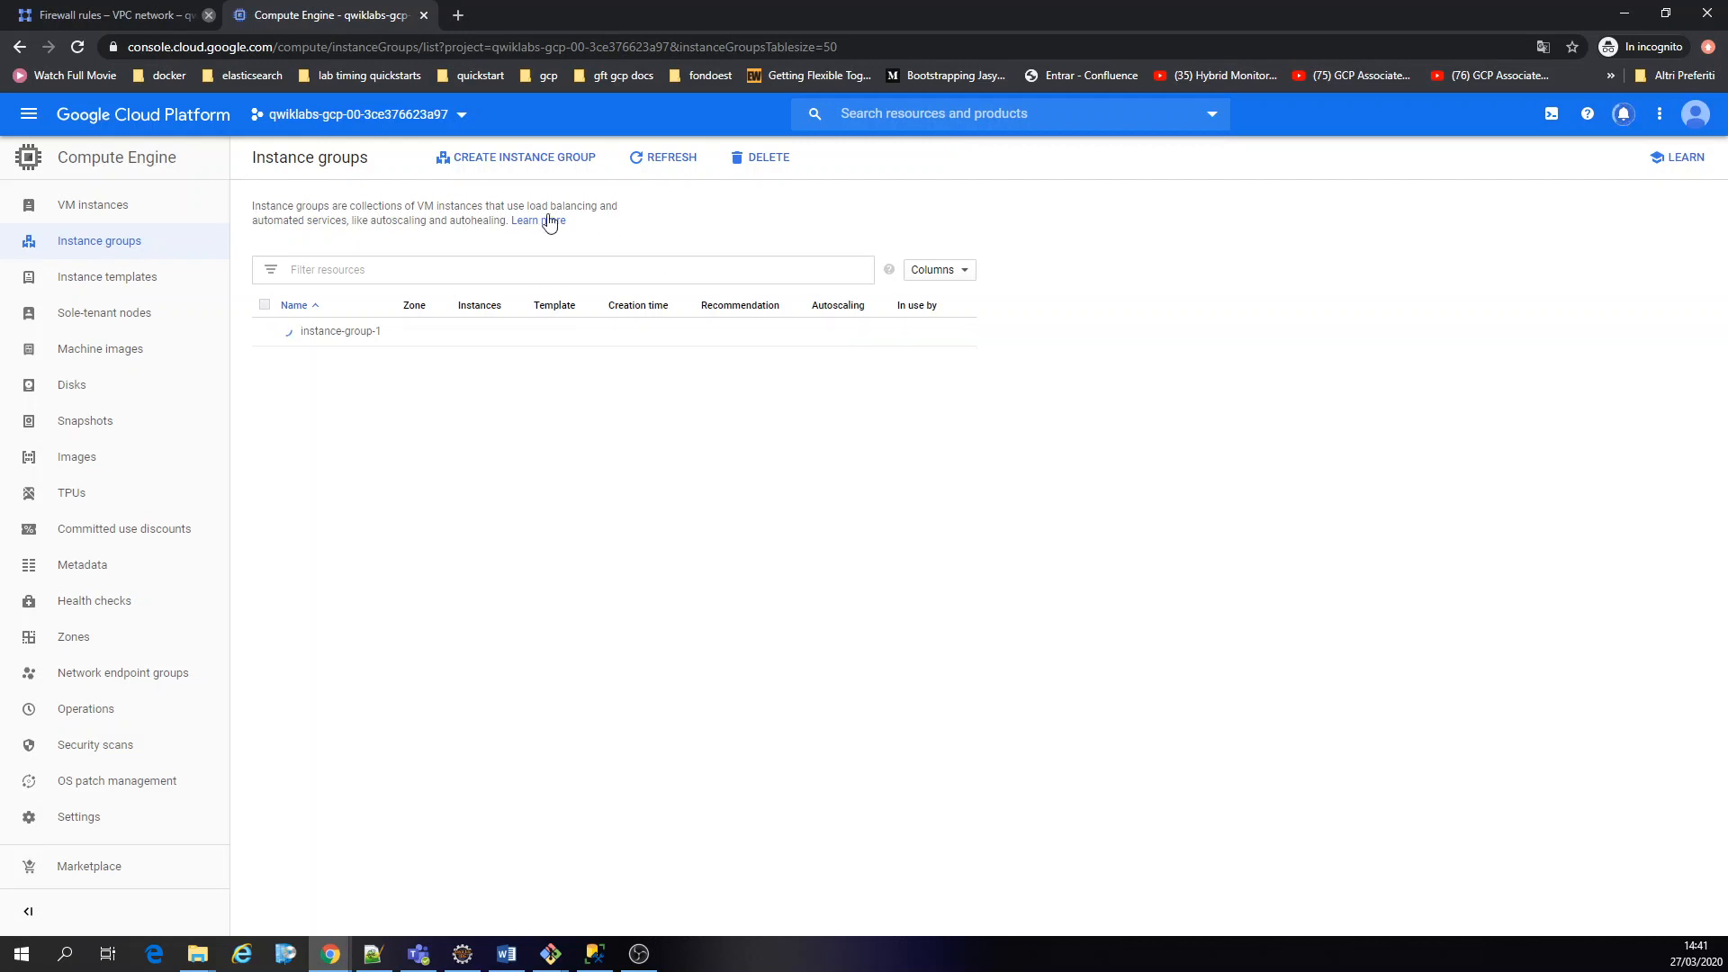
Start a second managed instance group in zone us-central1-b and assign instance-template-2 as its instance template
{"action": "left_click", "coordinate": [531, 158]}
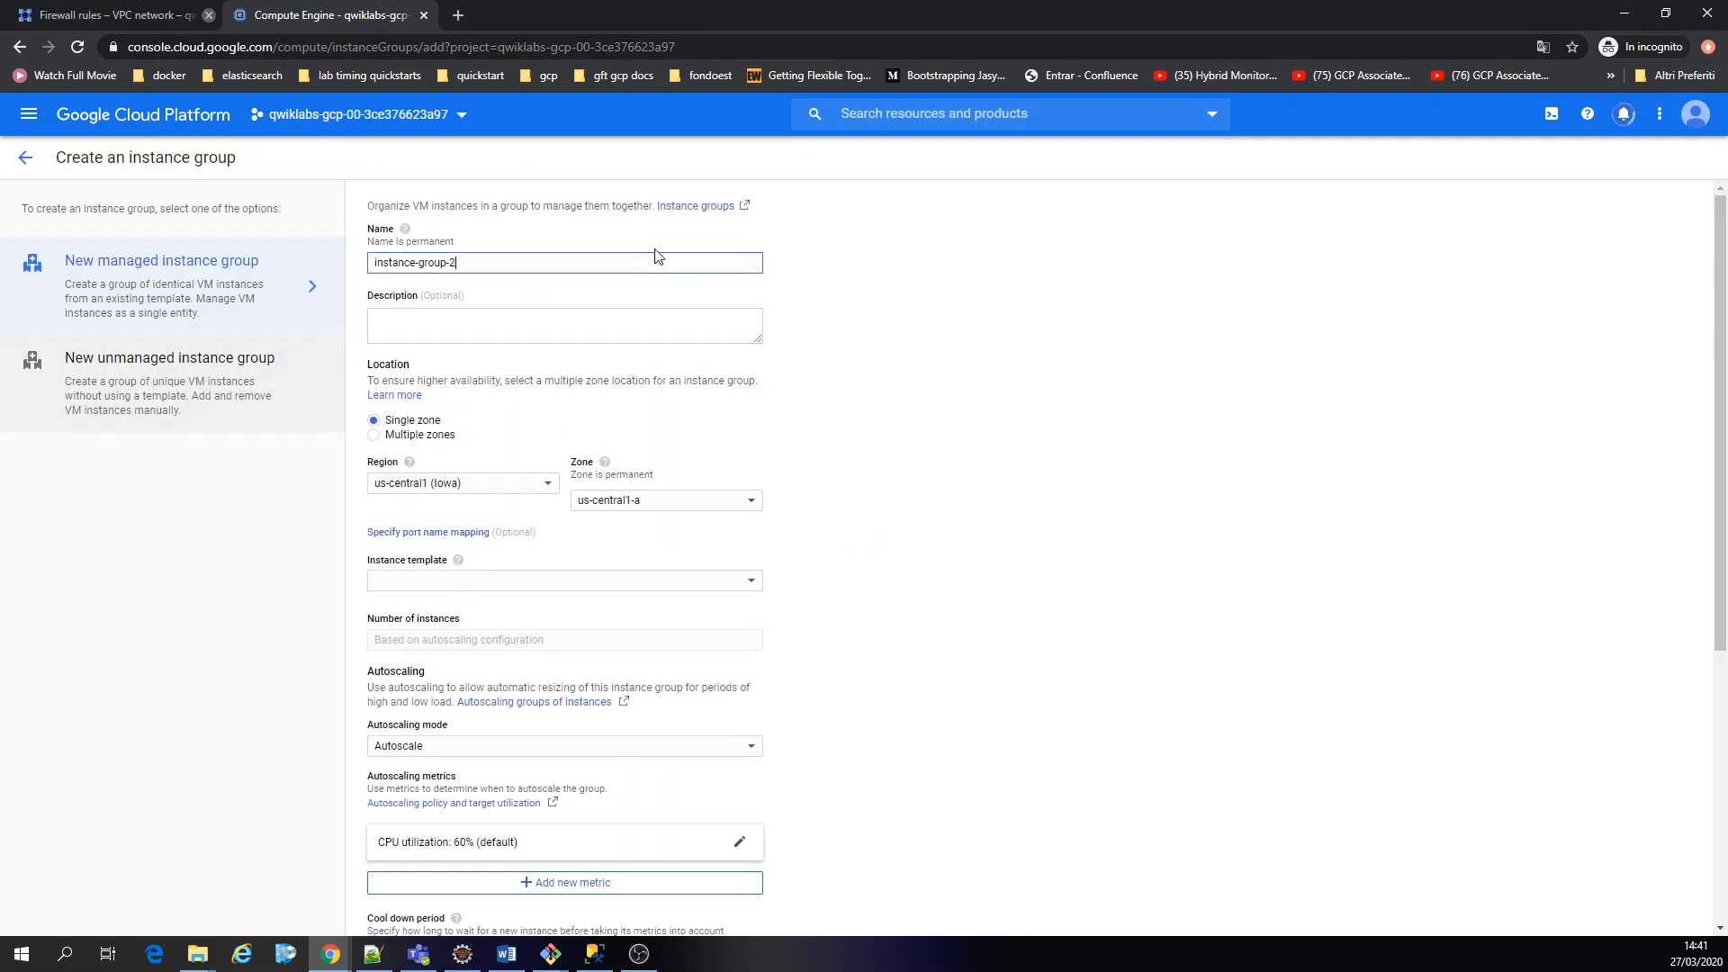
{"action": "left_click", "coordinate": [630, 500]}
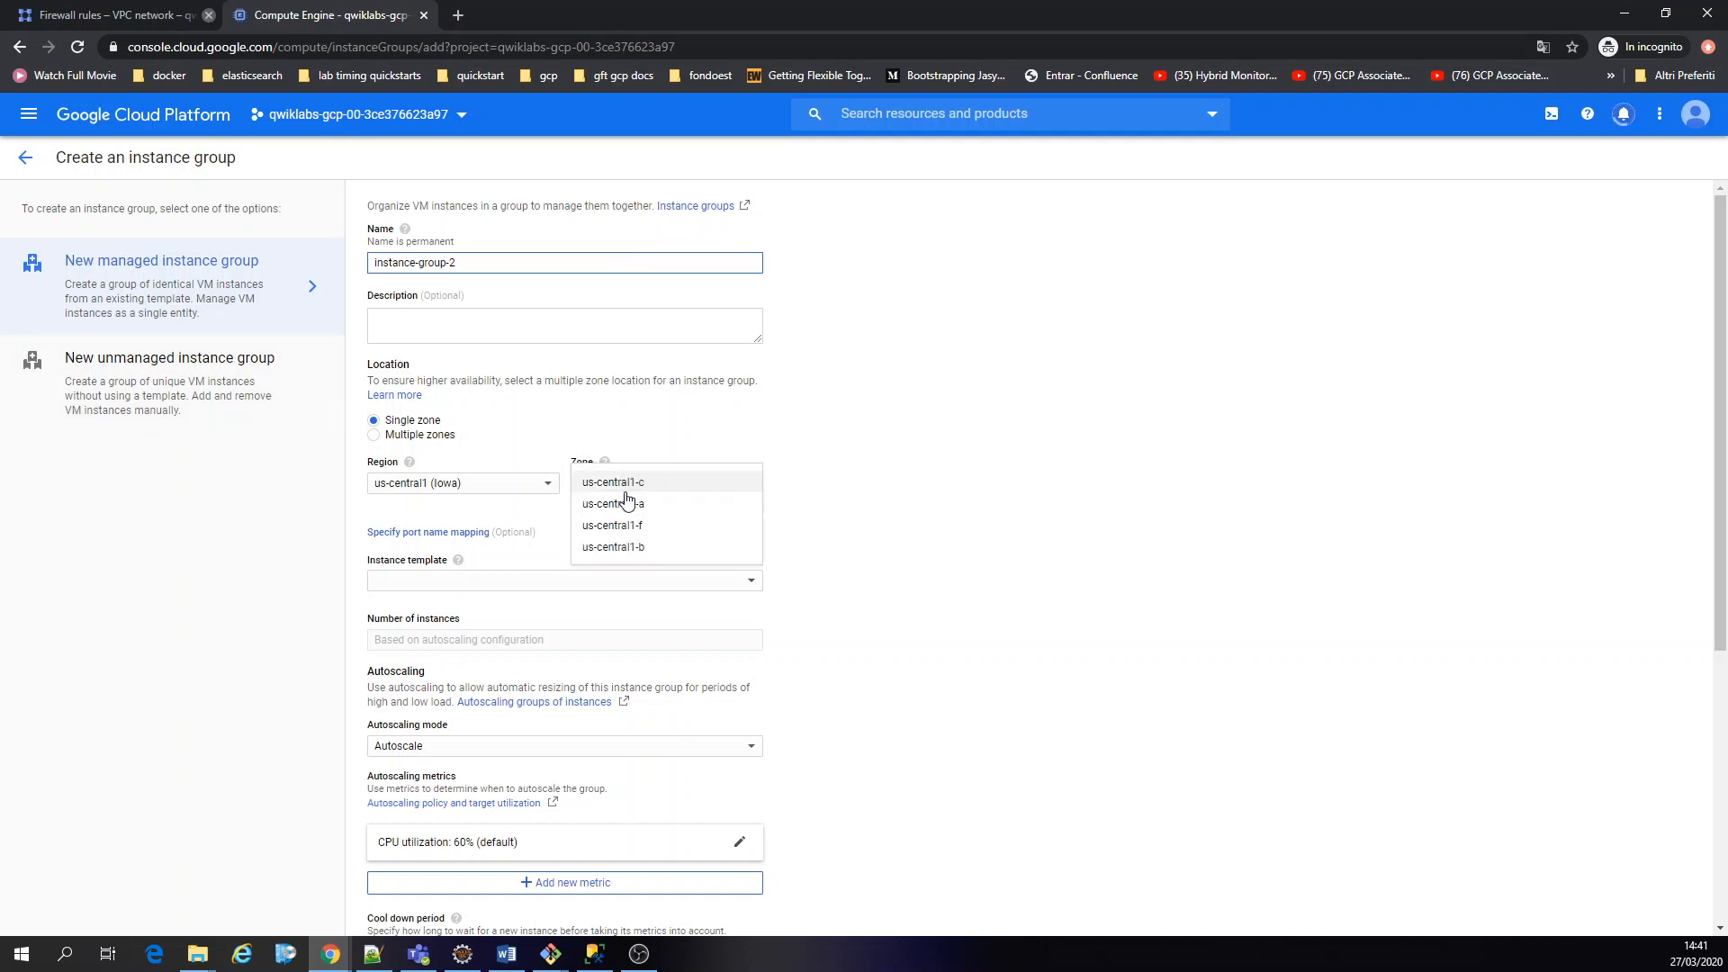
{"action": "left_click", "coordinate": [631, 549]}
{"action": "left_click", "coordinate": [549, 591]}
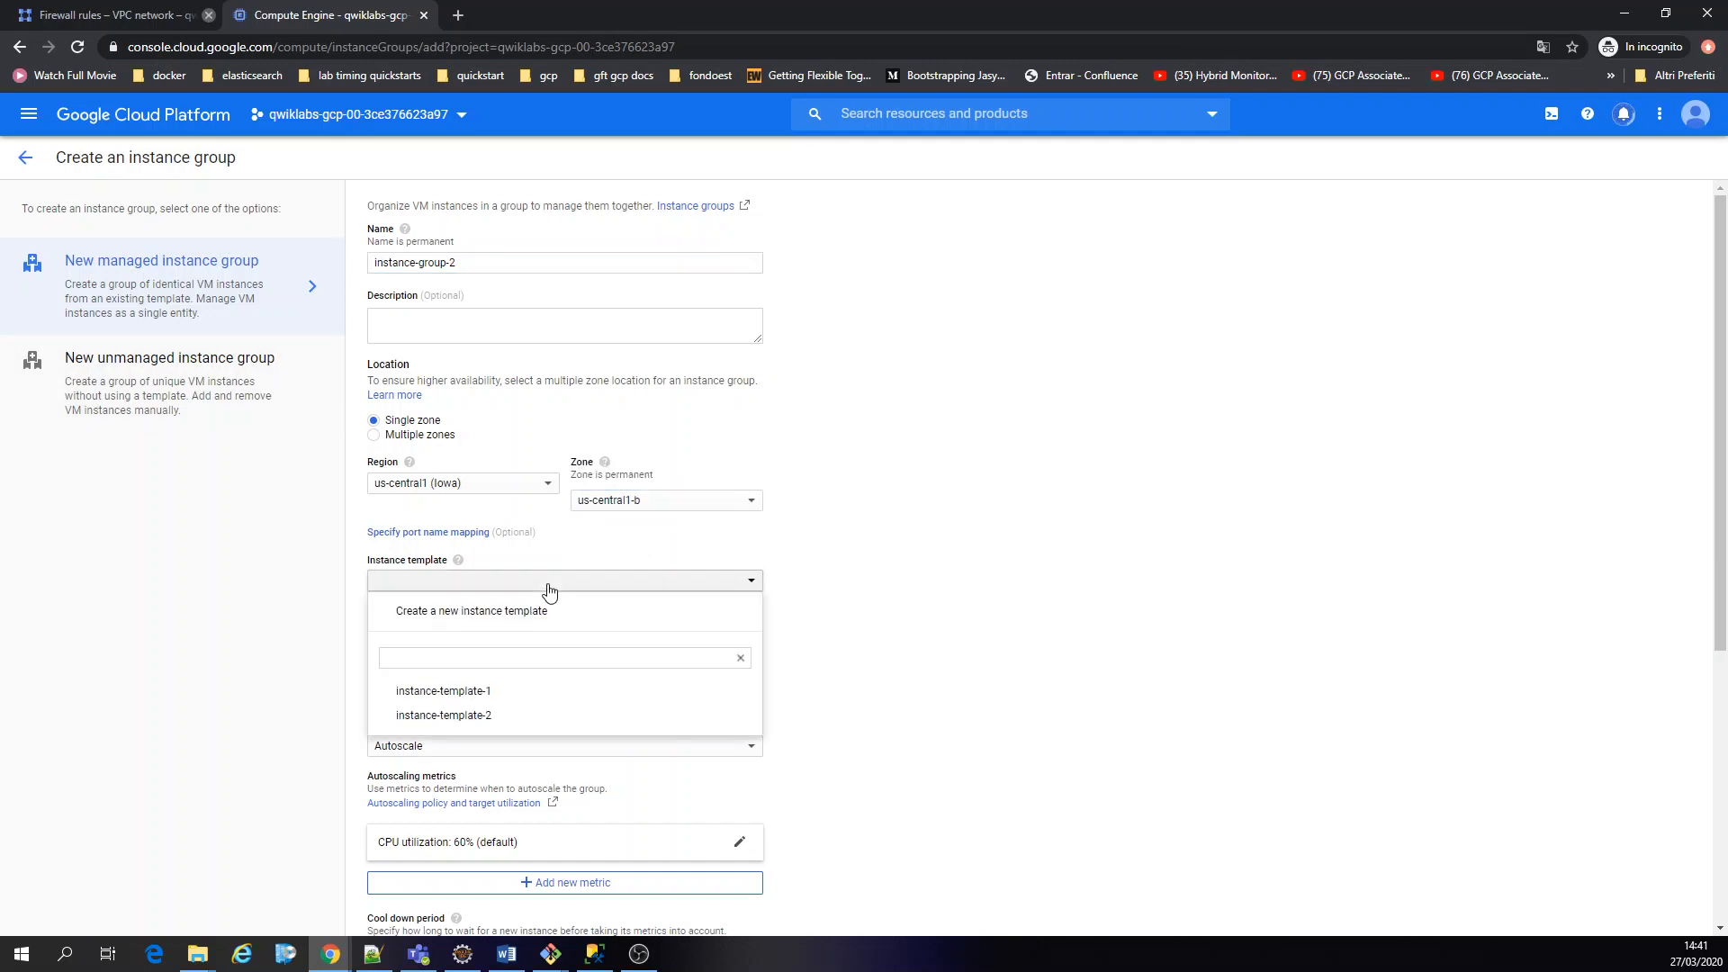
{"action": "left_click", "coordinate": [468, 717]}
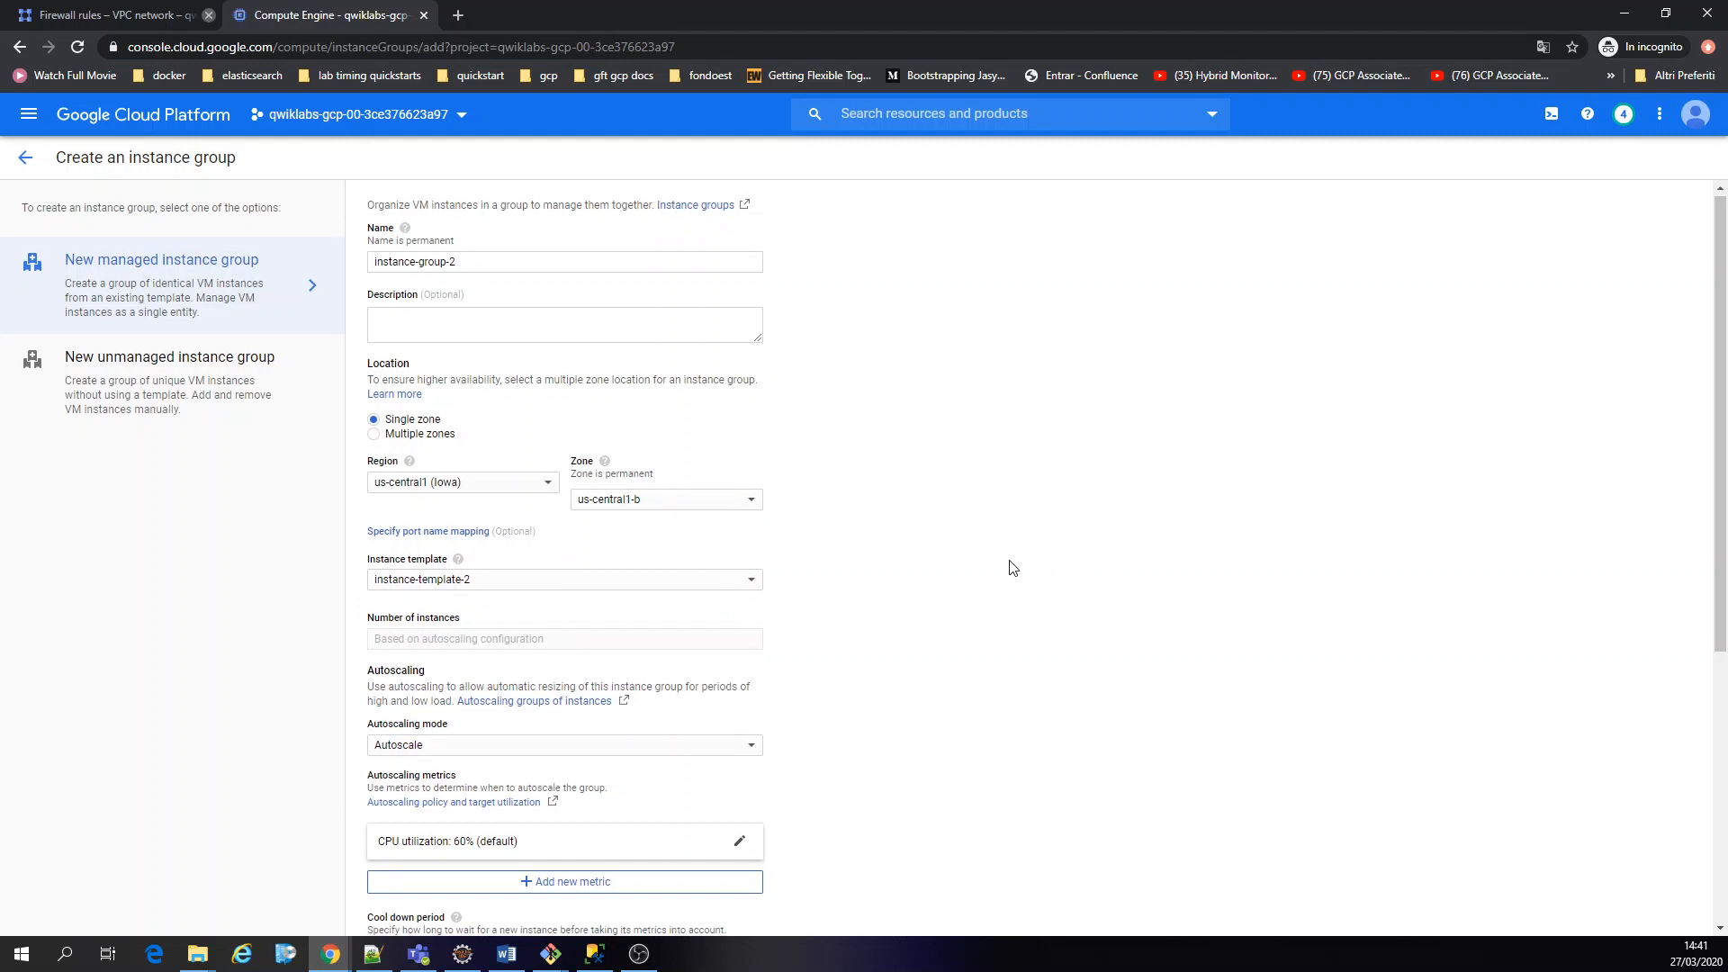
Set instance-group-2's cool down period to 45 seconds and its maximum number of instances to 5, and create the group
{"action": "scroll", "coordinate": [1011, 567], "scroll_direction": "down", "scroll_amount": 3}
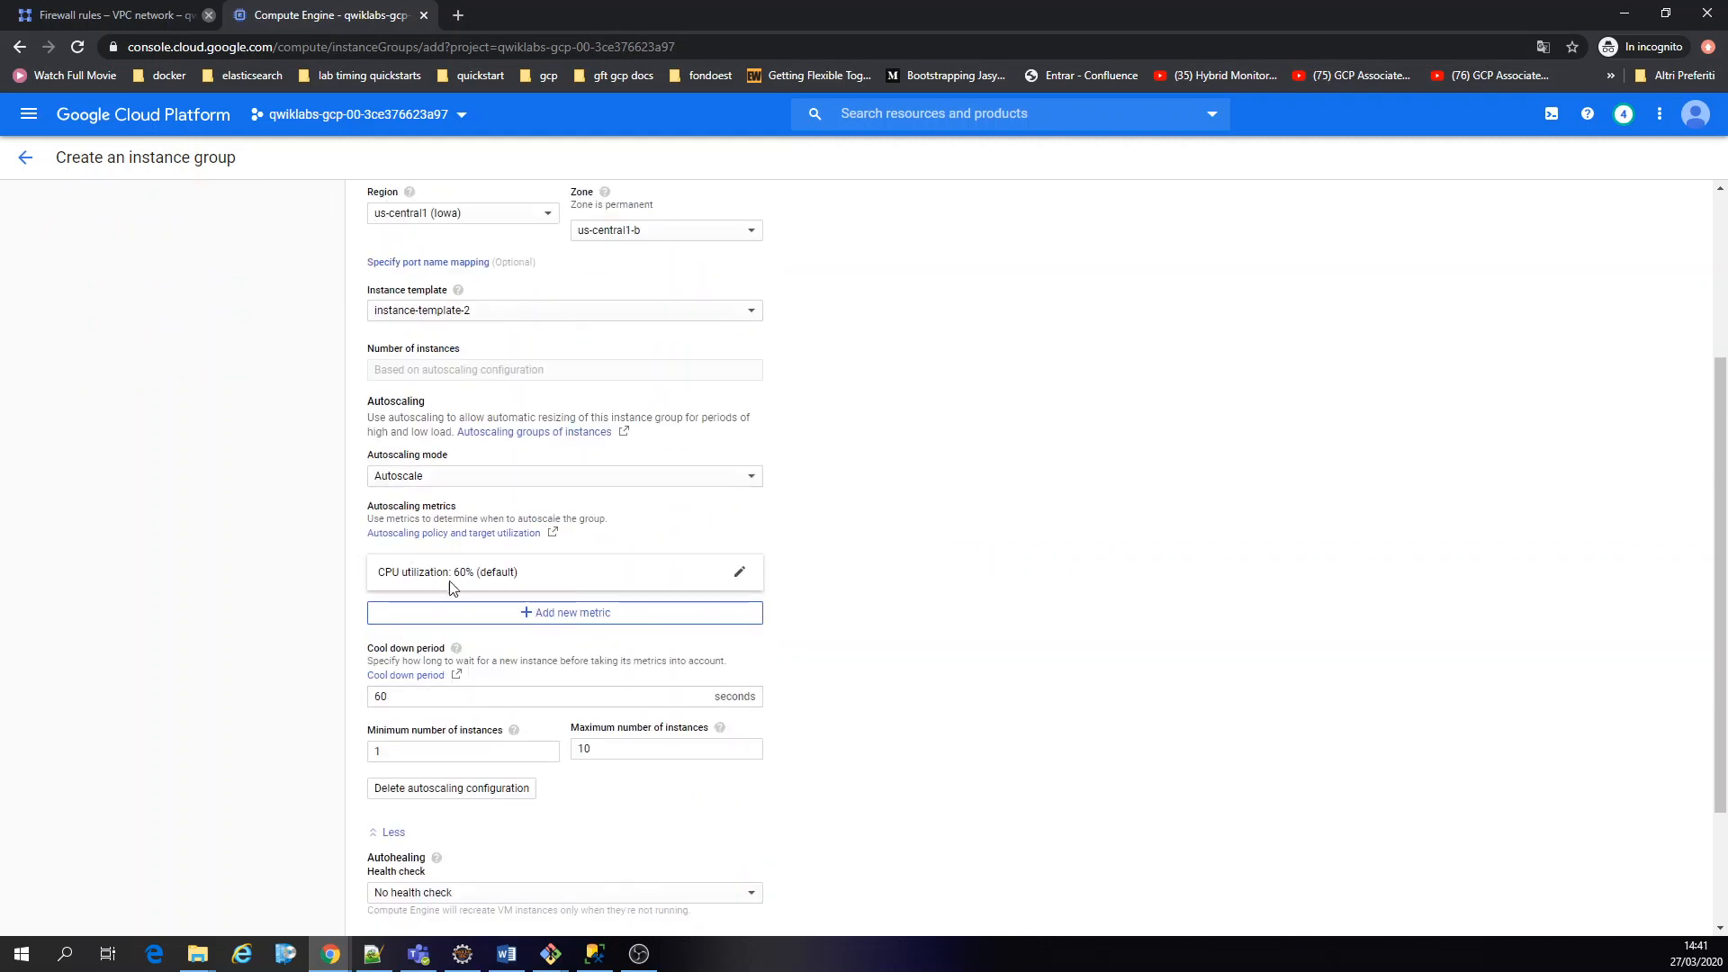
{"action": "left_click_drag", "start_coordinate": [432, 696], "coordinate": [329, 698]}
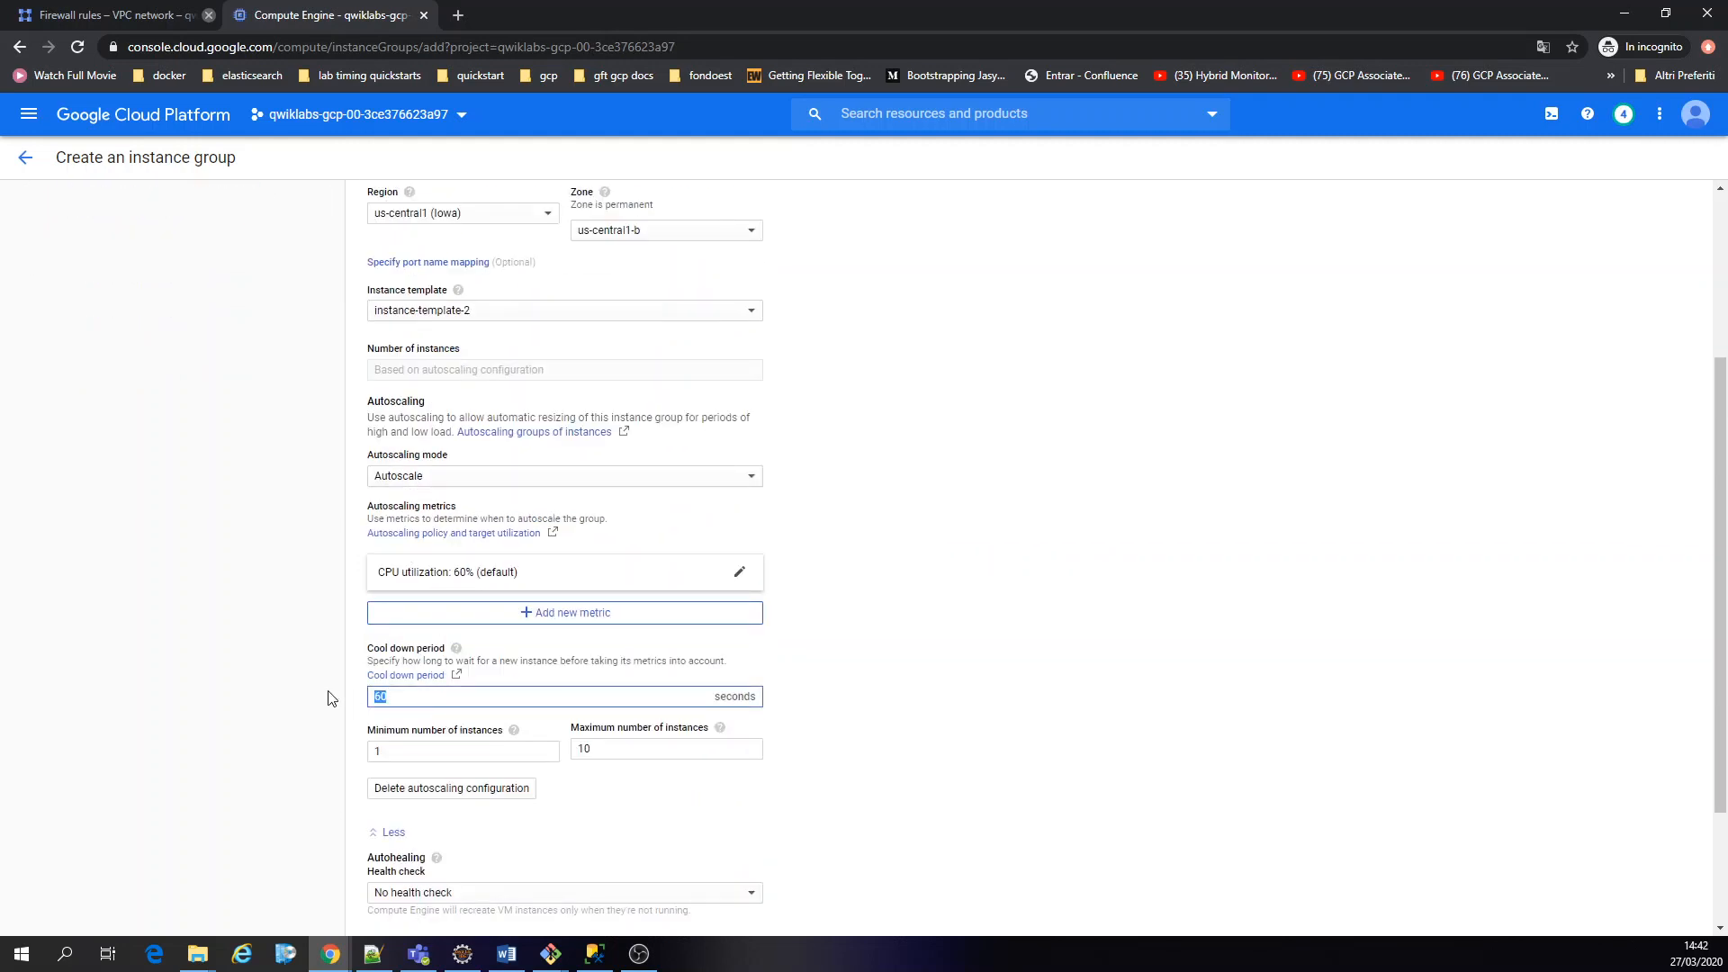
{"action": "type", "text": "45"}
{"action": "left_click", "coordinate": [650, 751]}
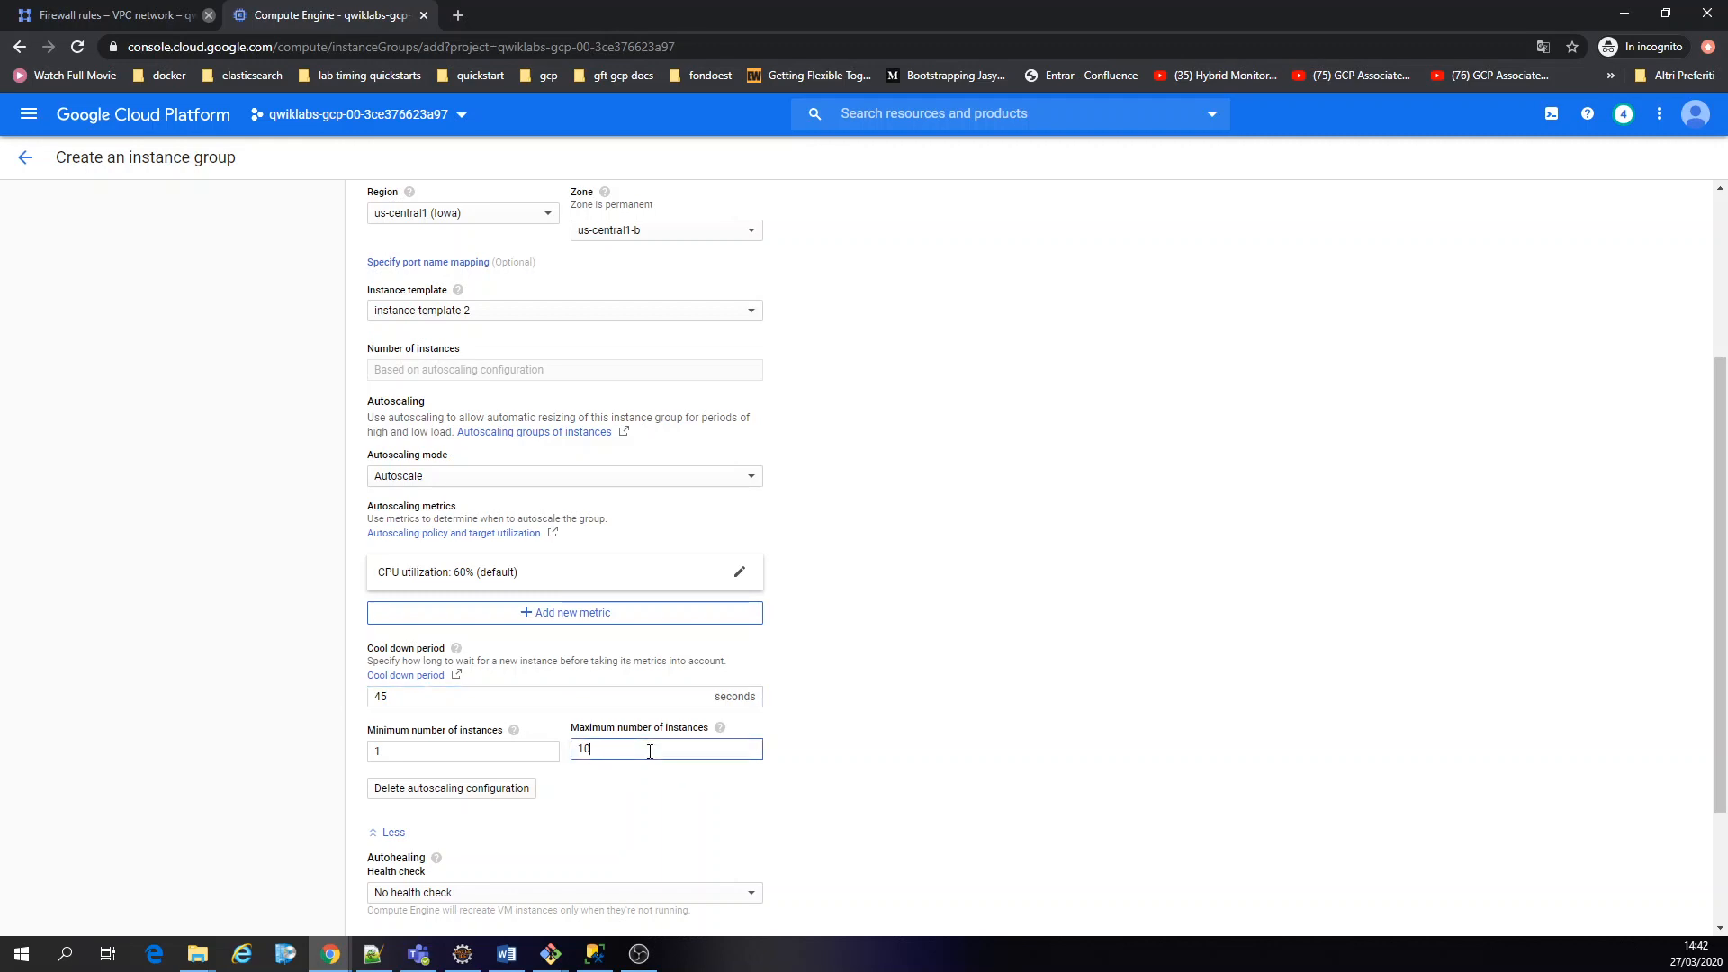
{"action": "double_click", "coordinate": [650, 751]}
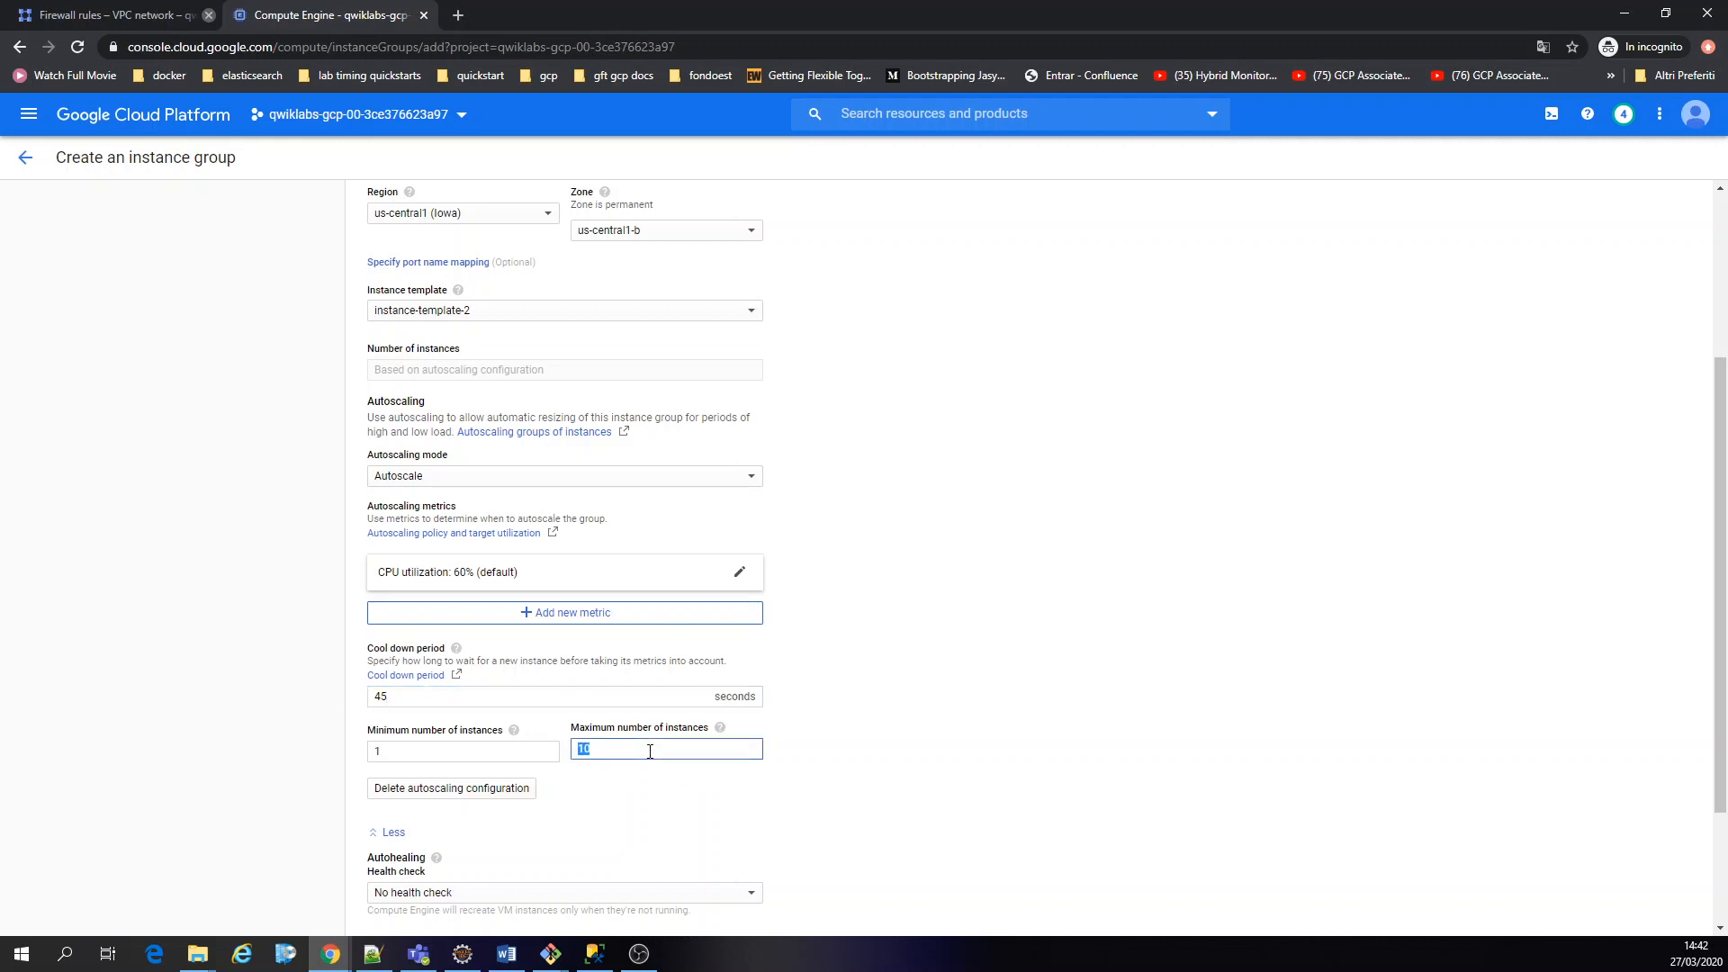
{"action": "left_click", "coordinate": [1060, 512]}
{"action": "scroll", "coordinate": [869, 549], "scroll_direction": "down", "scroll_amount": 2}
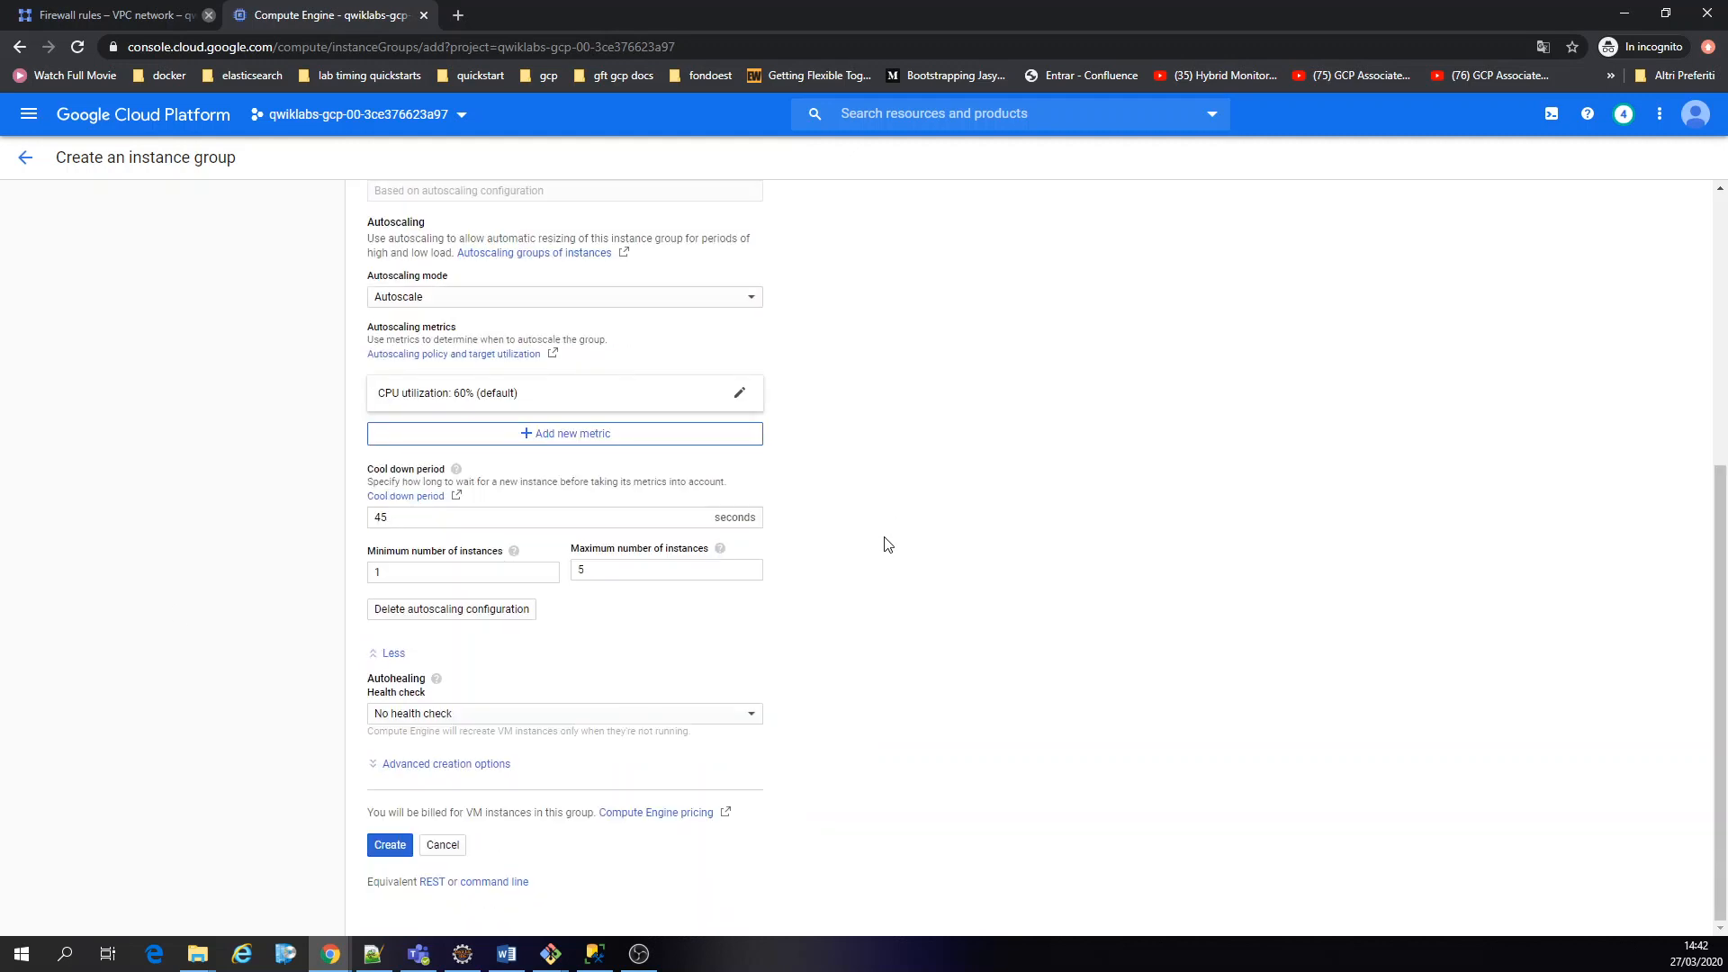
{"action": "left_click", "coordinate": [377, 850]}
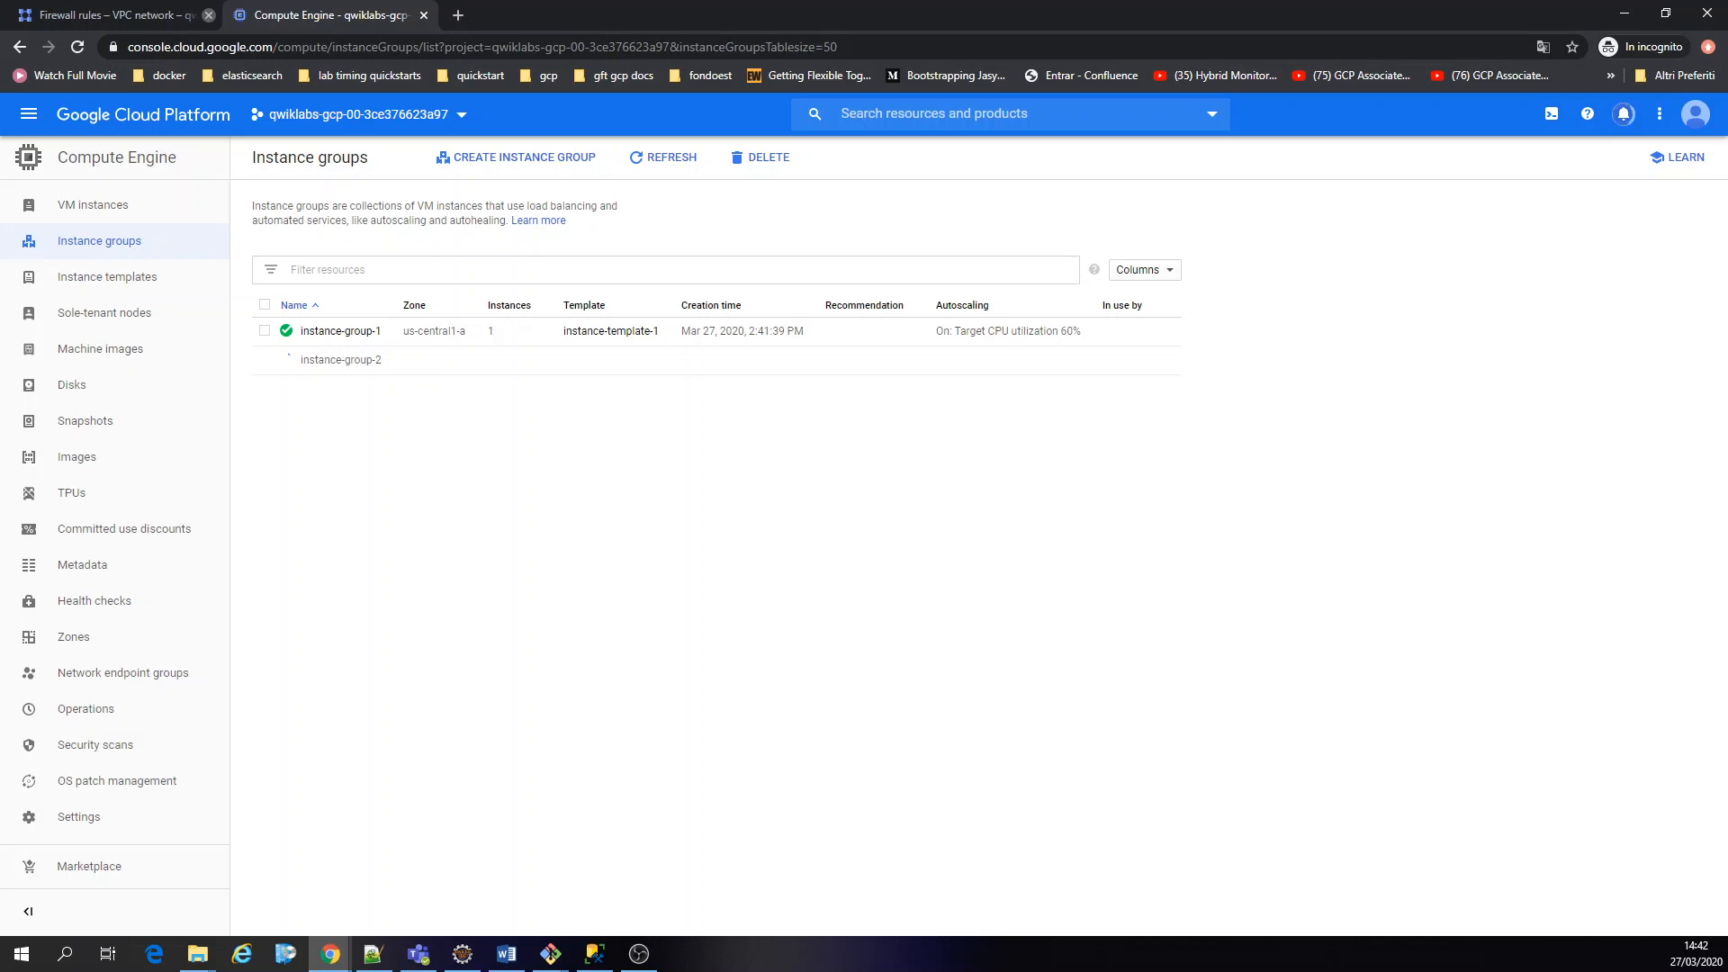
Refresh the instance groups list and open the VM instances page in a new browser tab
{"action": "left_click", "coordinate": [641, 157]}
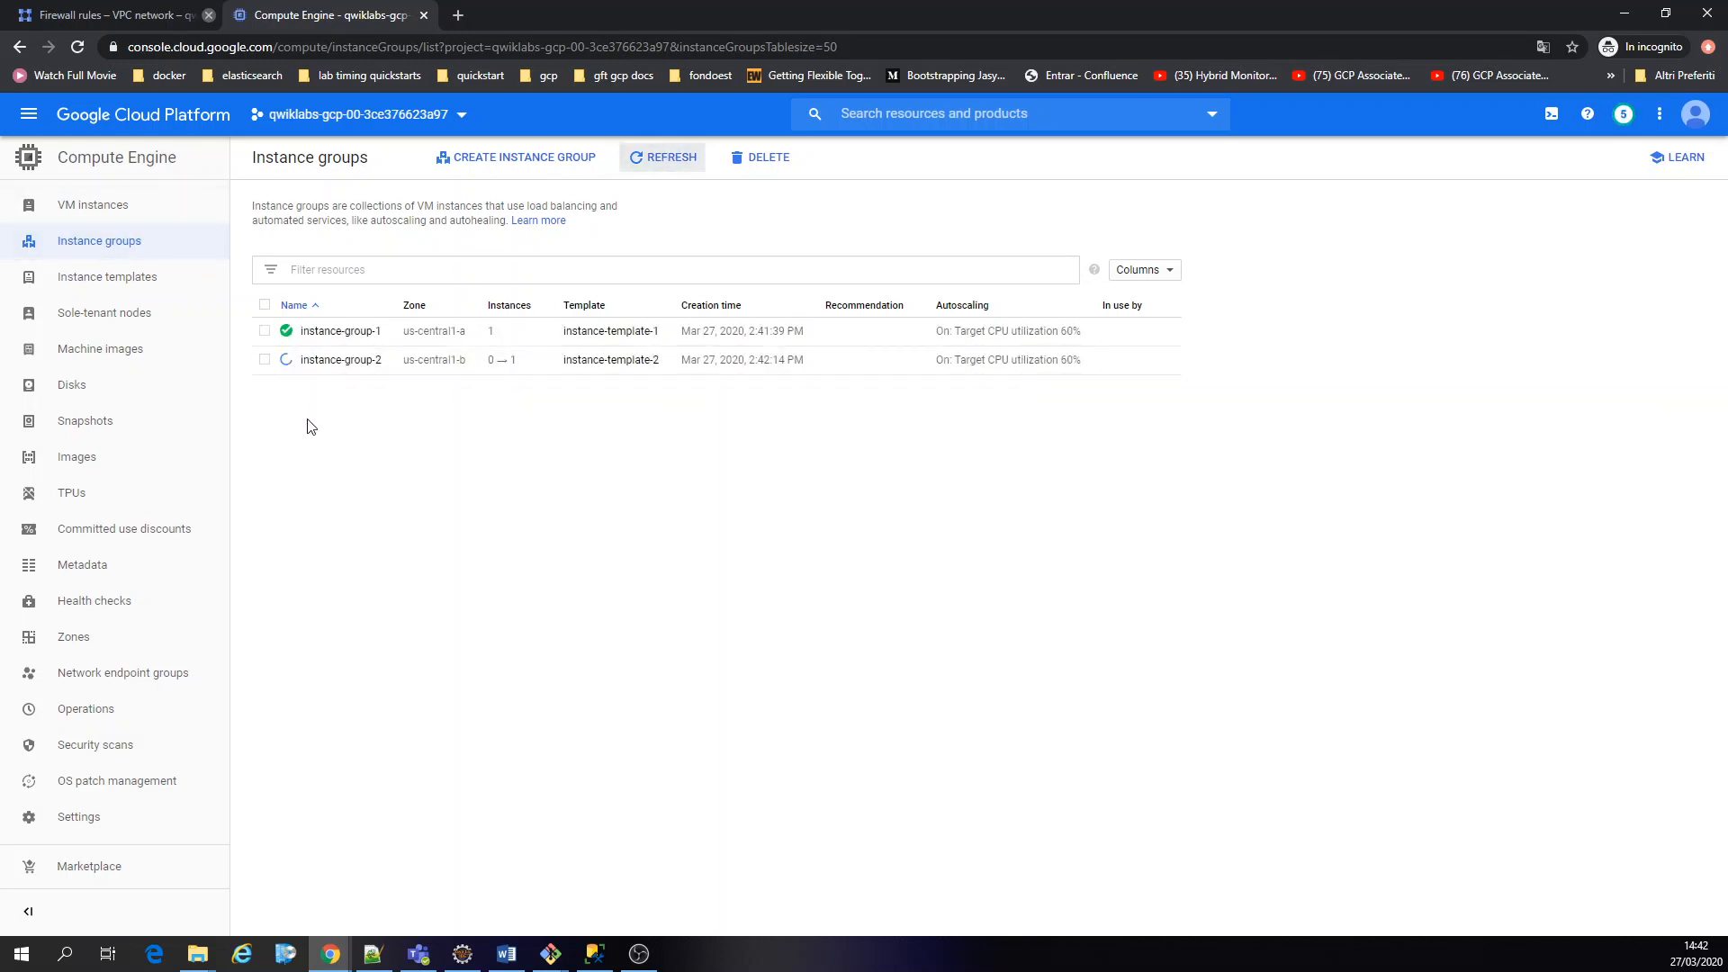
{"action": "right_click", "coordinate": [115, 207]}
{"action": "left_click", "coordinate": [148, 221]}
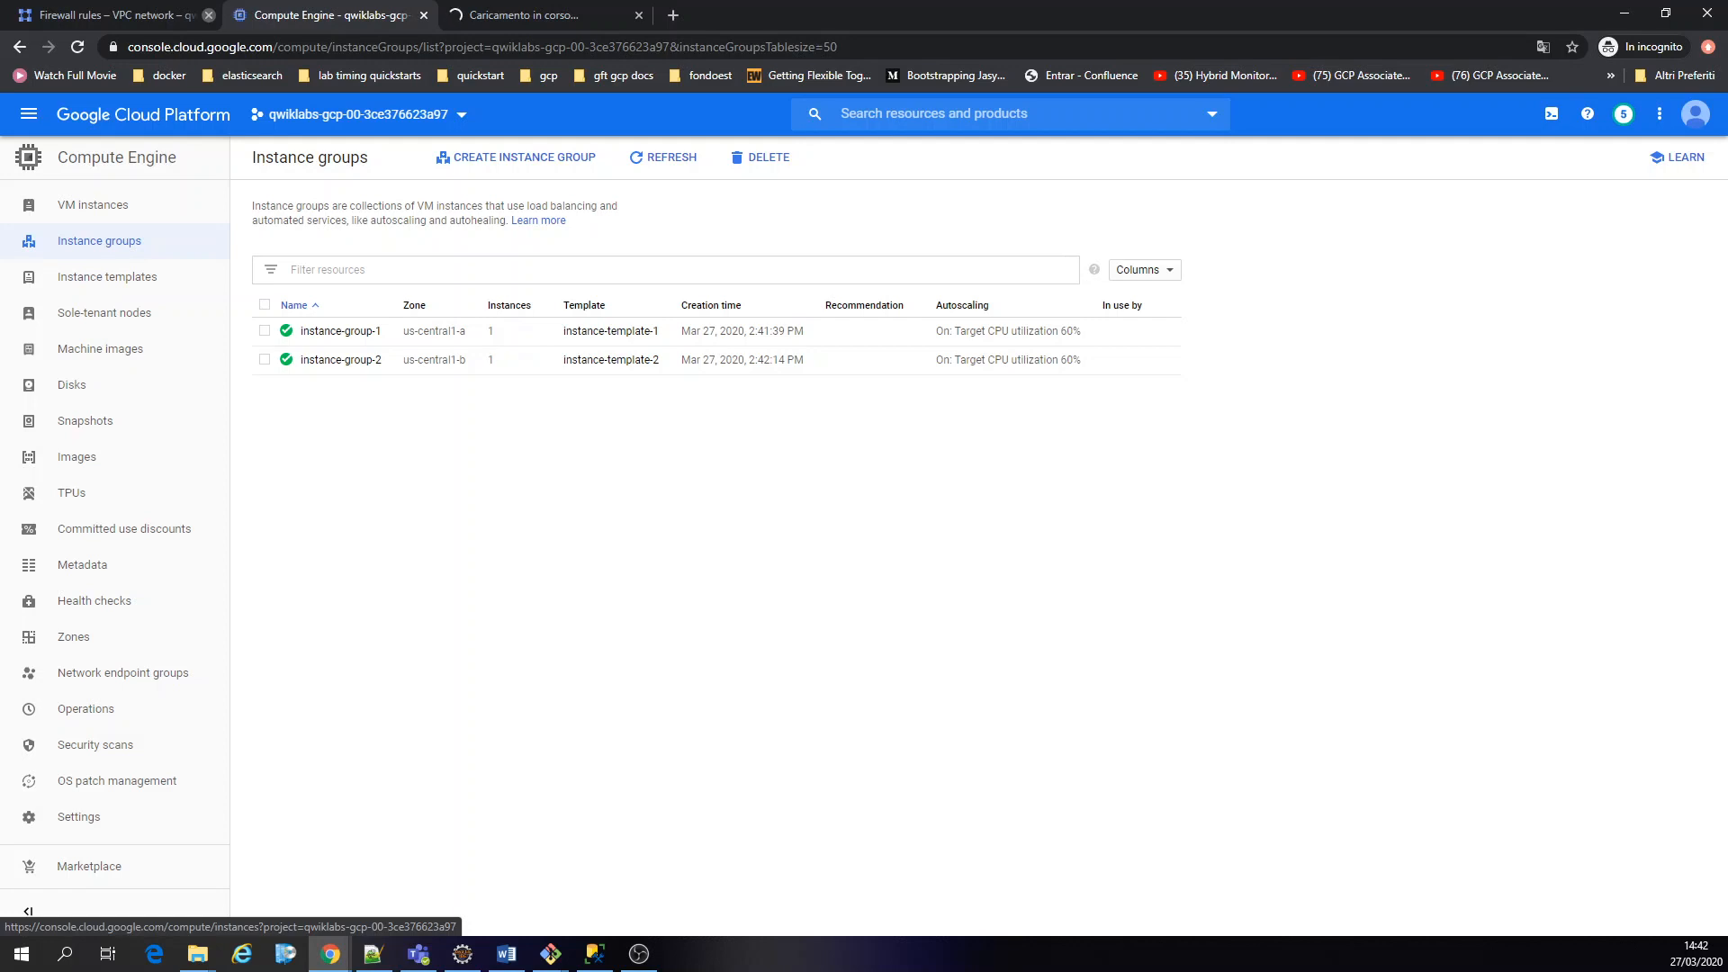
{"action": "left_click", "coordinate": [527, 14]}
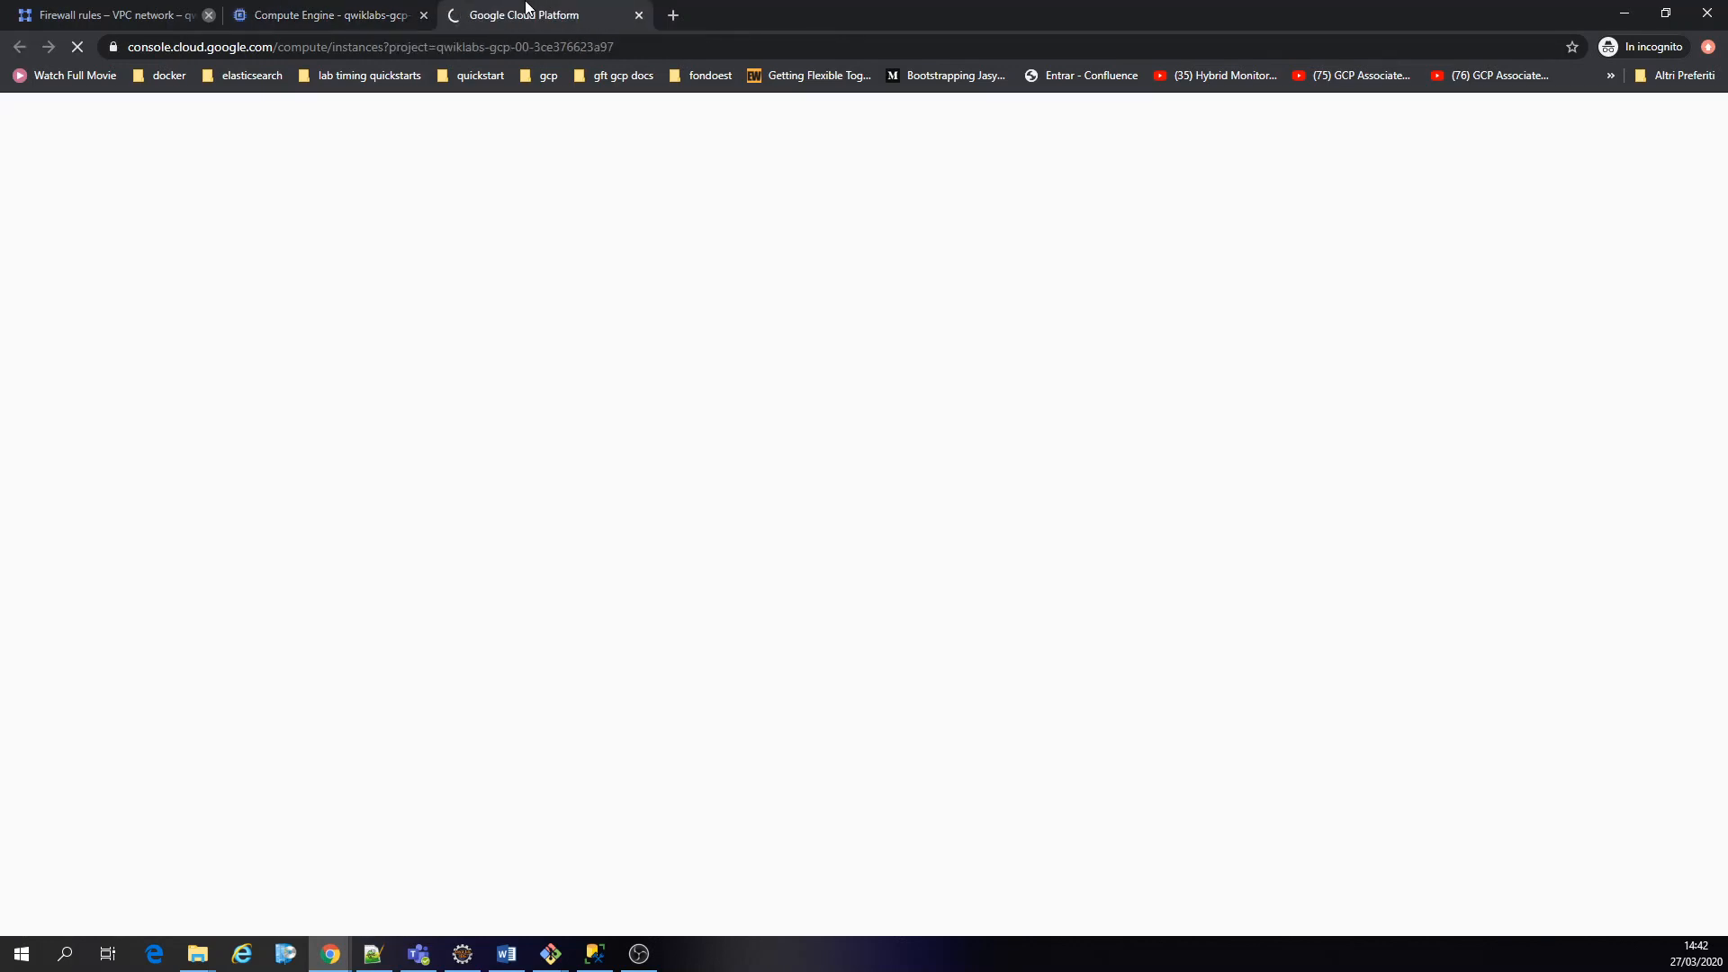
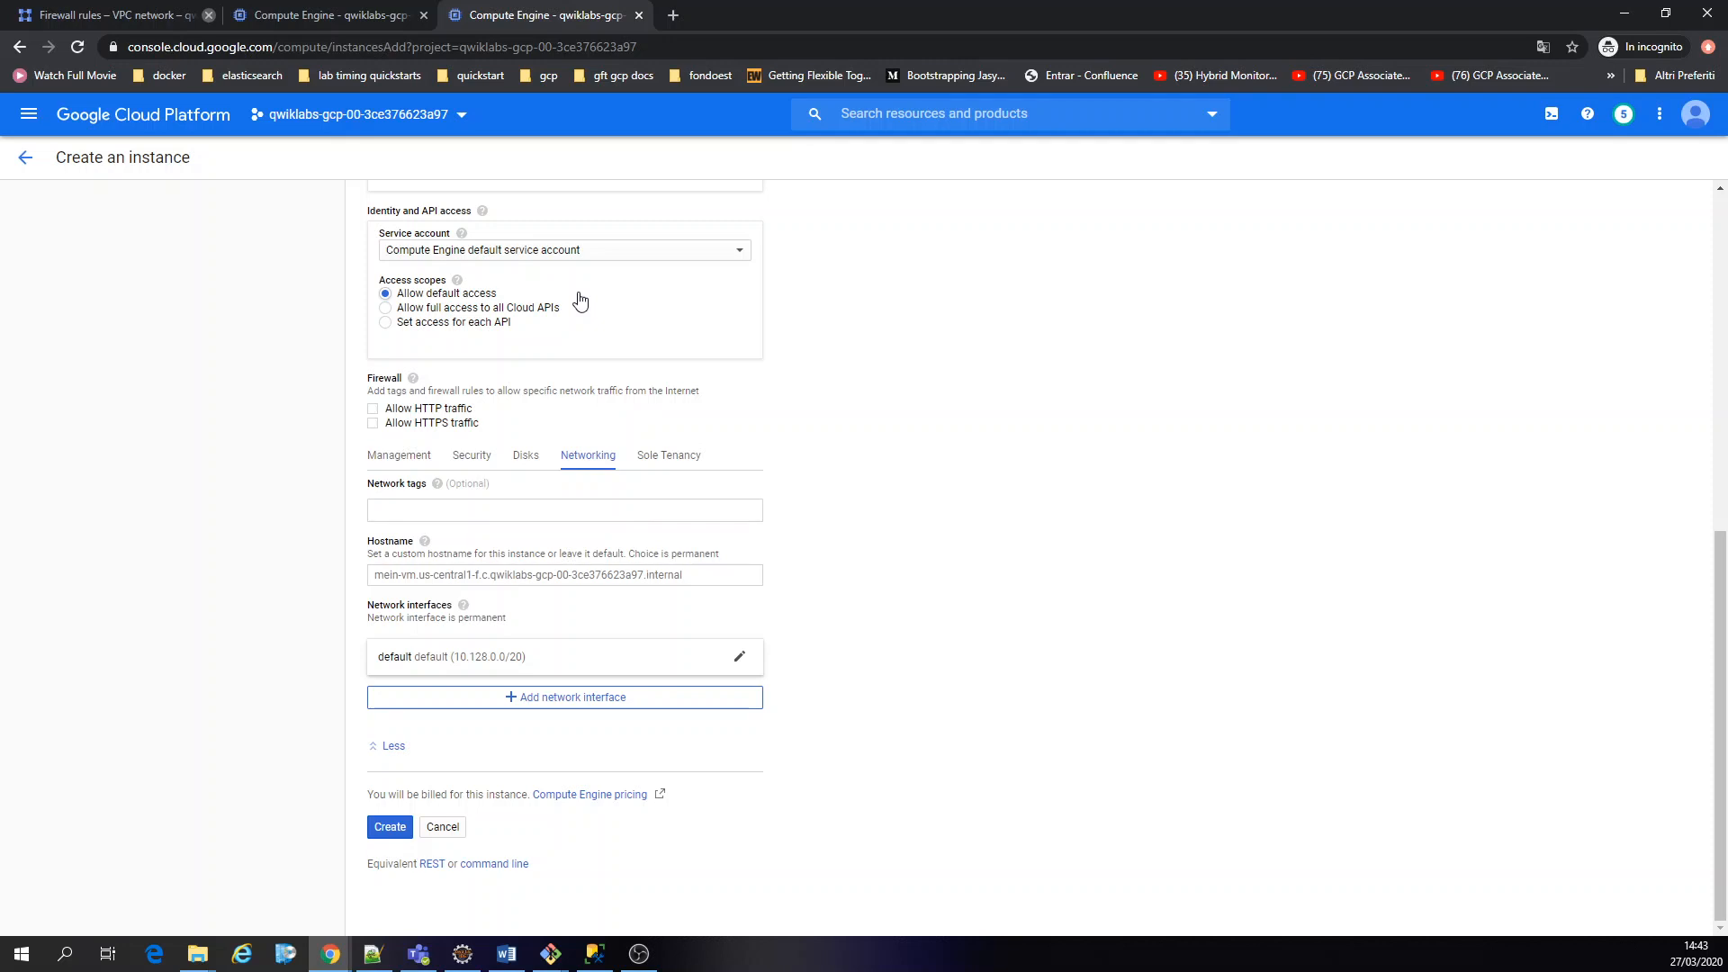
Edit the new VM's default network interface so that it uses the my-internal-app network
{"action": "scroll", "coordinate": [947, 496], "scroll_direction": "up", "scroll_amount": 1}
{"action": "scroll", "coordinate": [948, 496], "scroll_direction": "down", "scroll_amount": 1}
{"action": "left_click", "coordinate": [515, 667]}
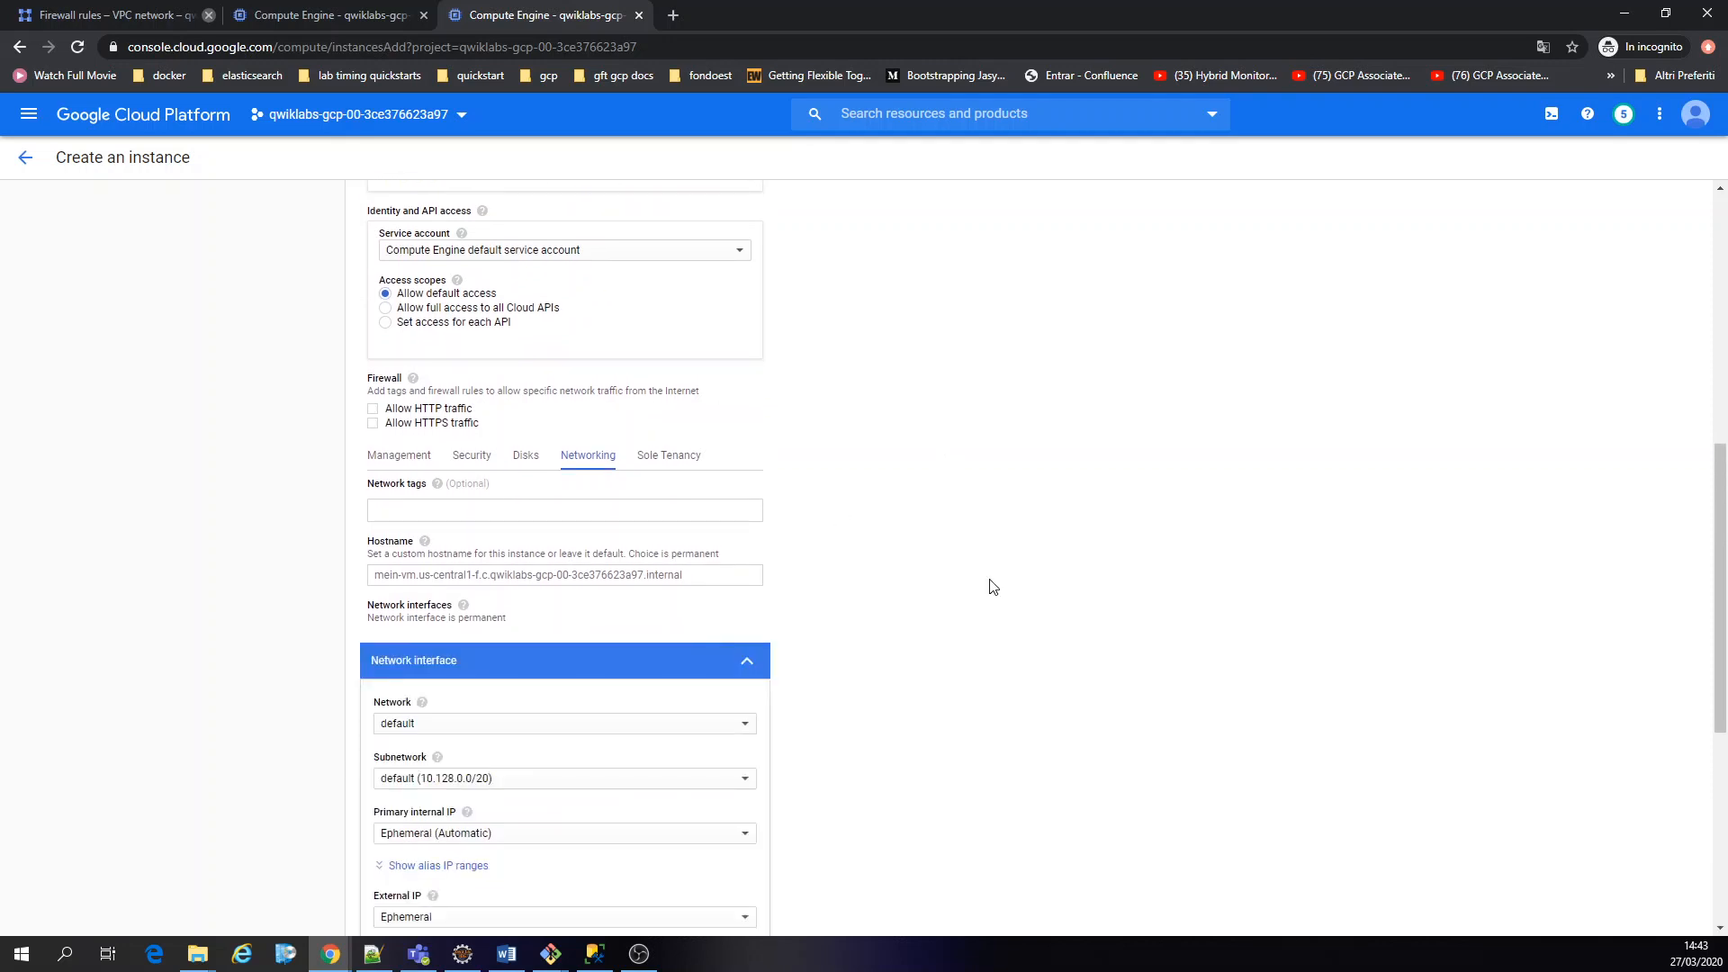
{"action": "scroll", "coordinate": [987, 586], "scroll_direction": "down", "scroll_amount": 2}
{"action": "left_click", "coordinate": [442, 550]}
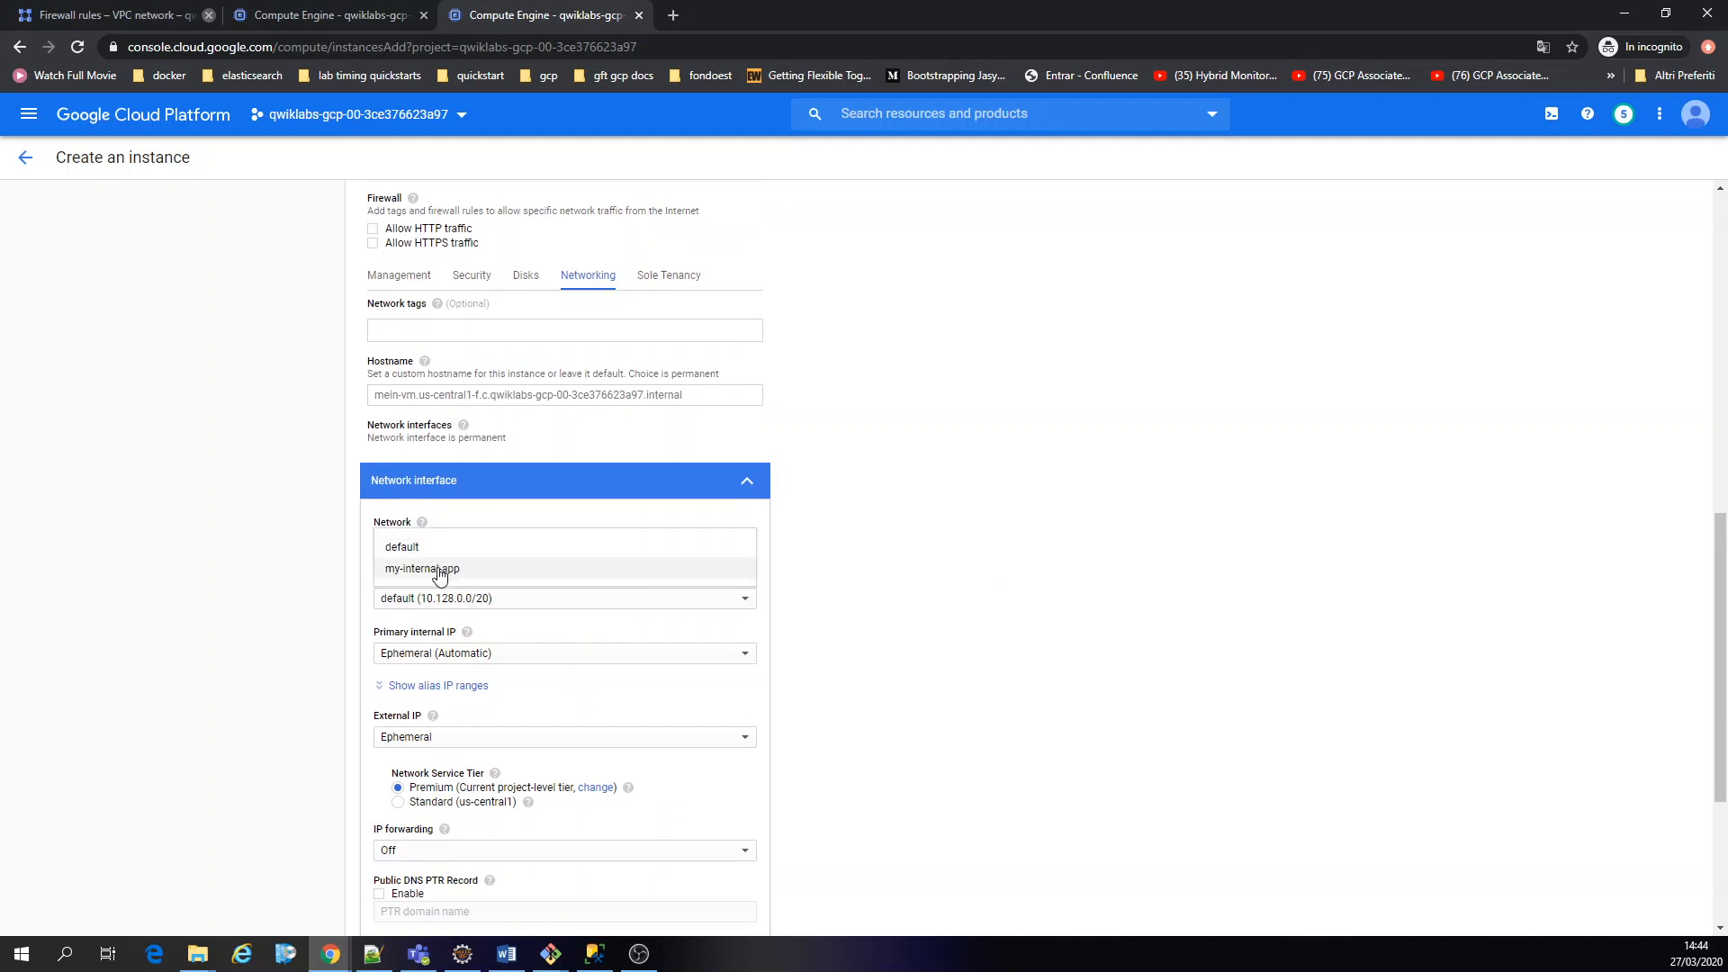
{"action": "left_click", "coordinate": [439, 571]}
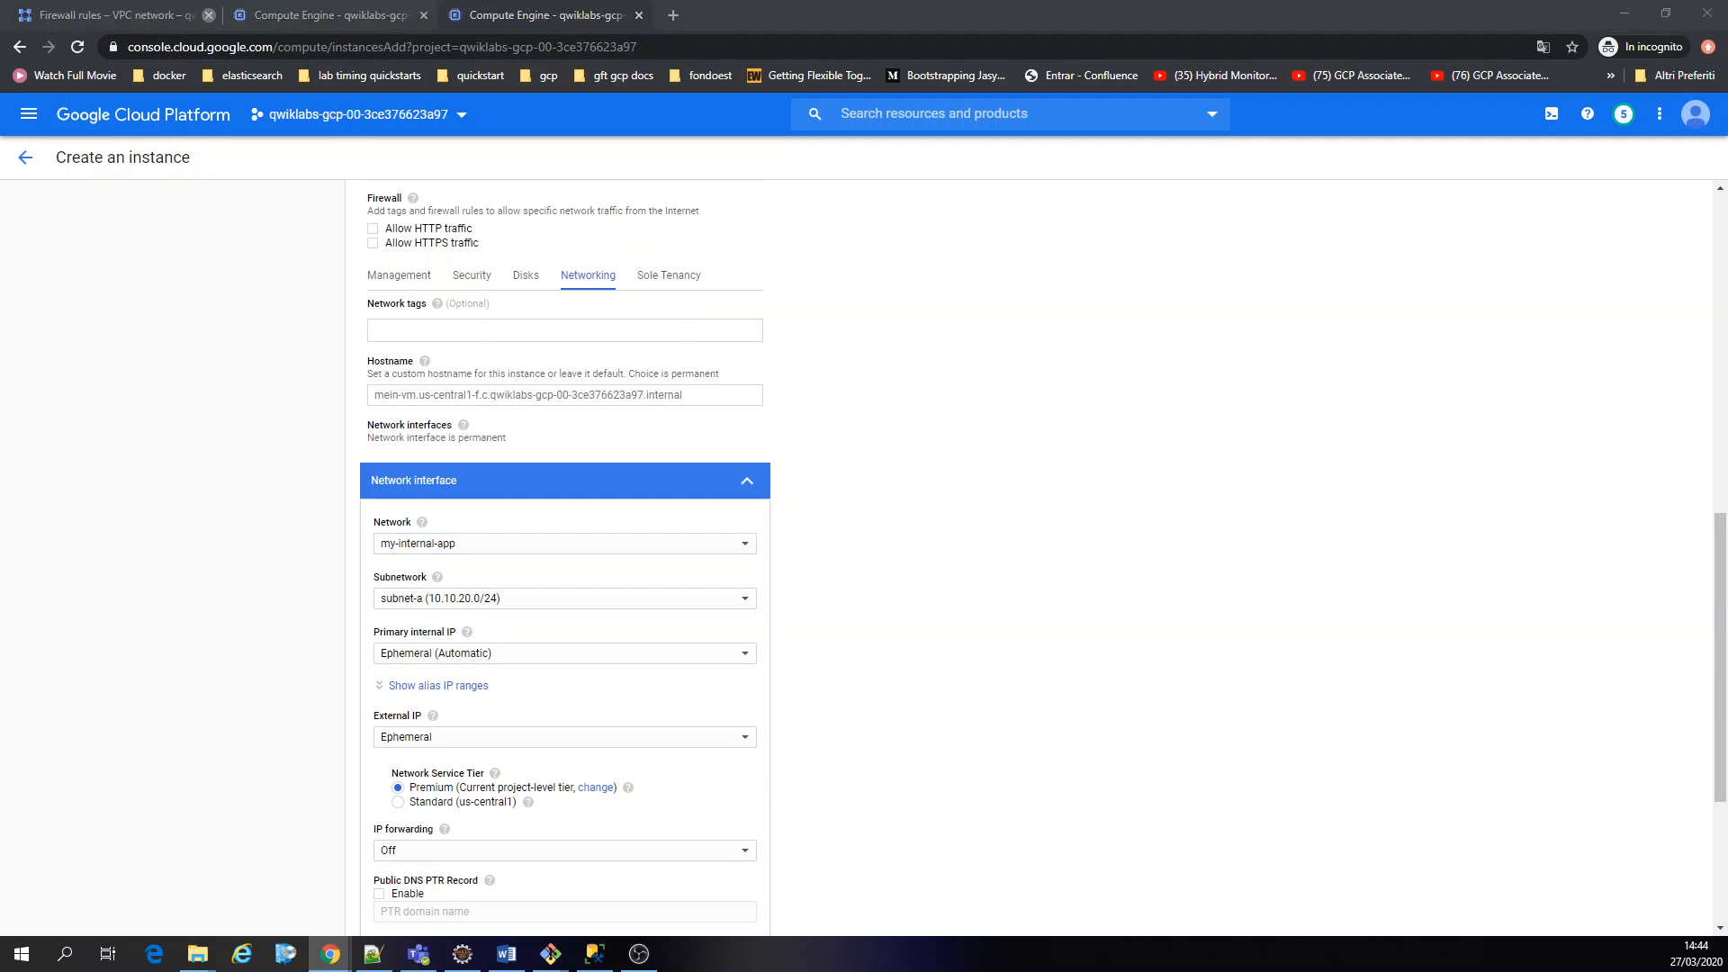
Give the VM's network interface the custom ephemeral internal IP 10.10.20.50 and create the instance
{"action": "left_click", "coordinate": [801, 670]}
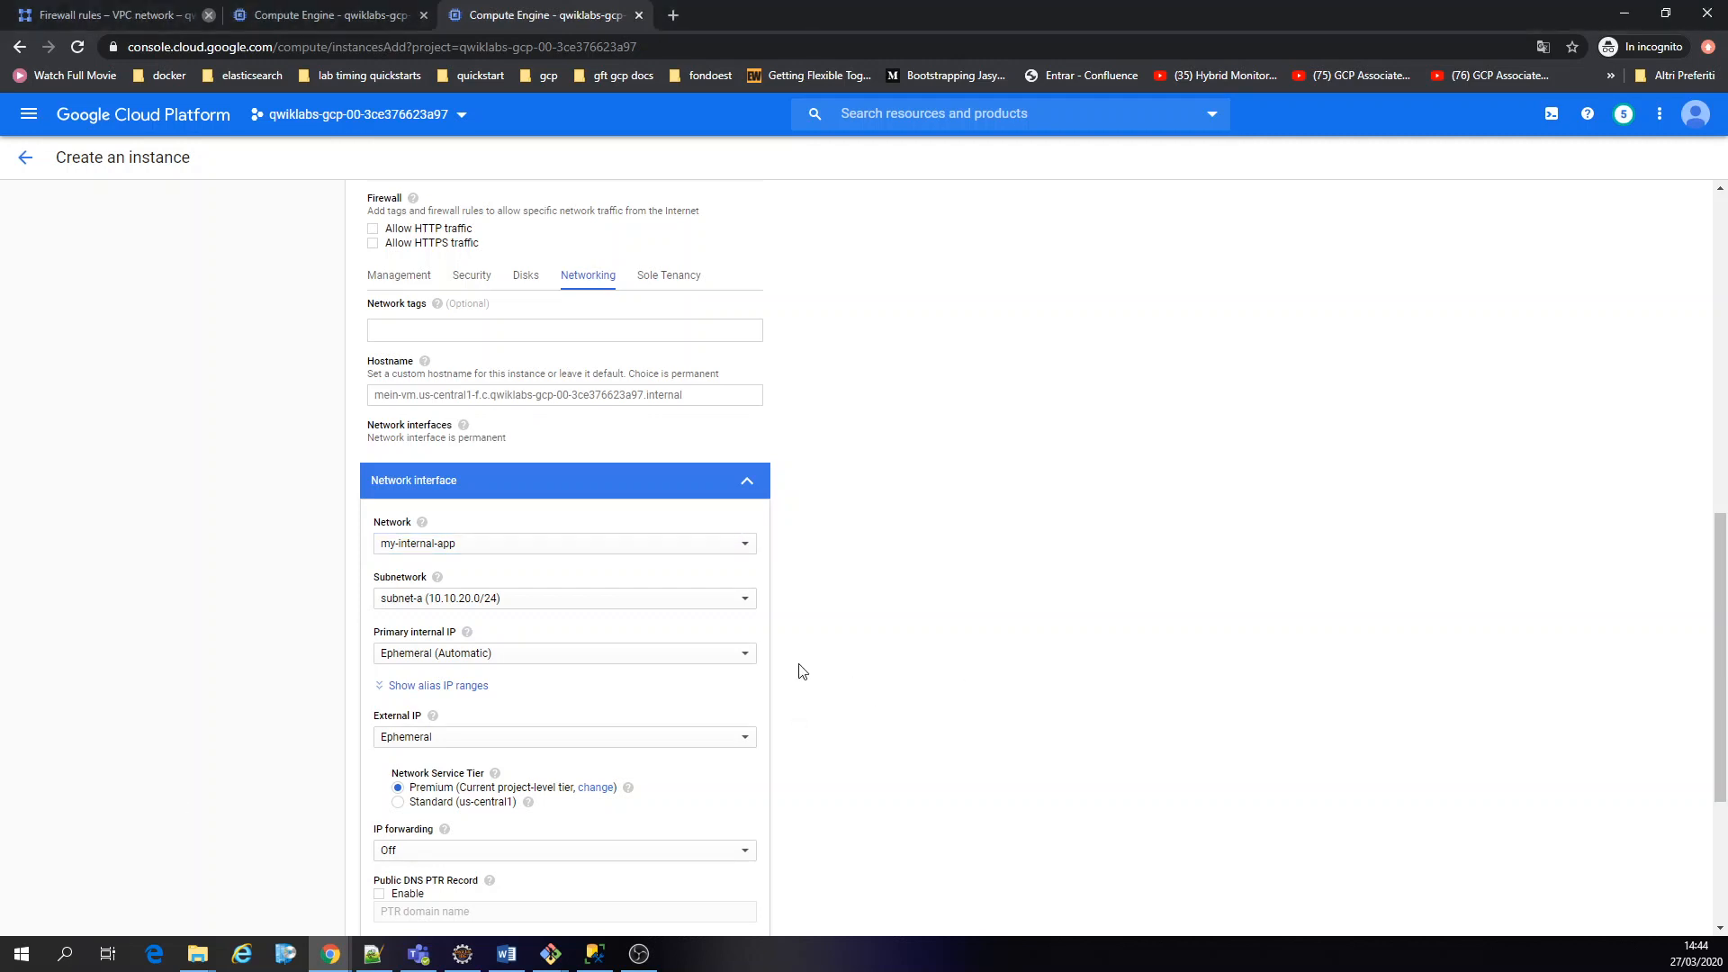
{"action": "left_click", "coordinate": [692, 666]}
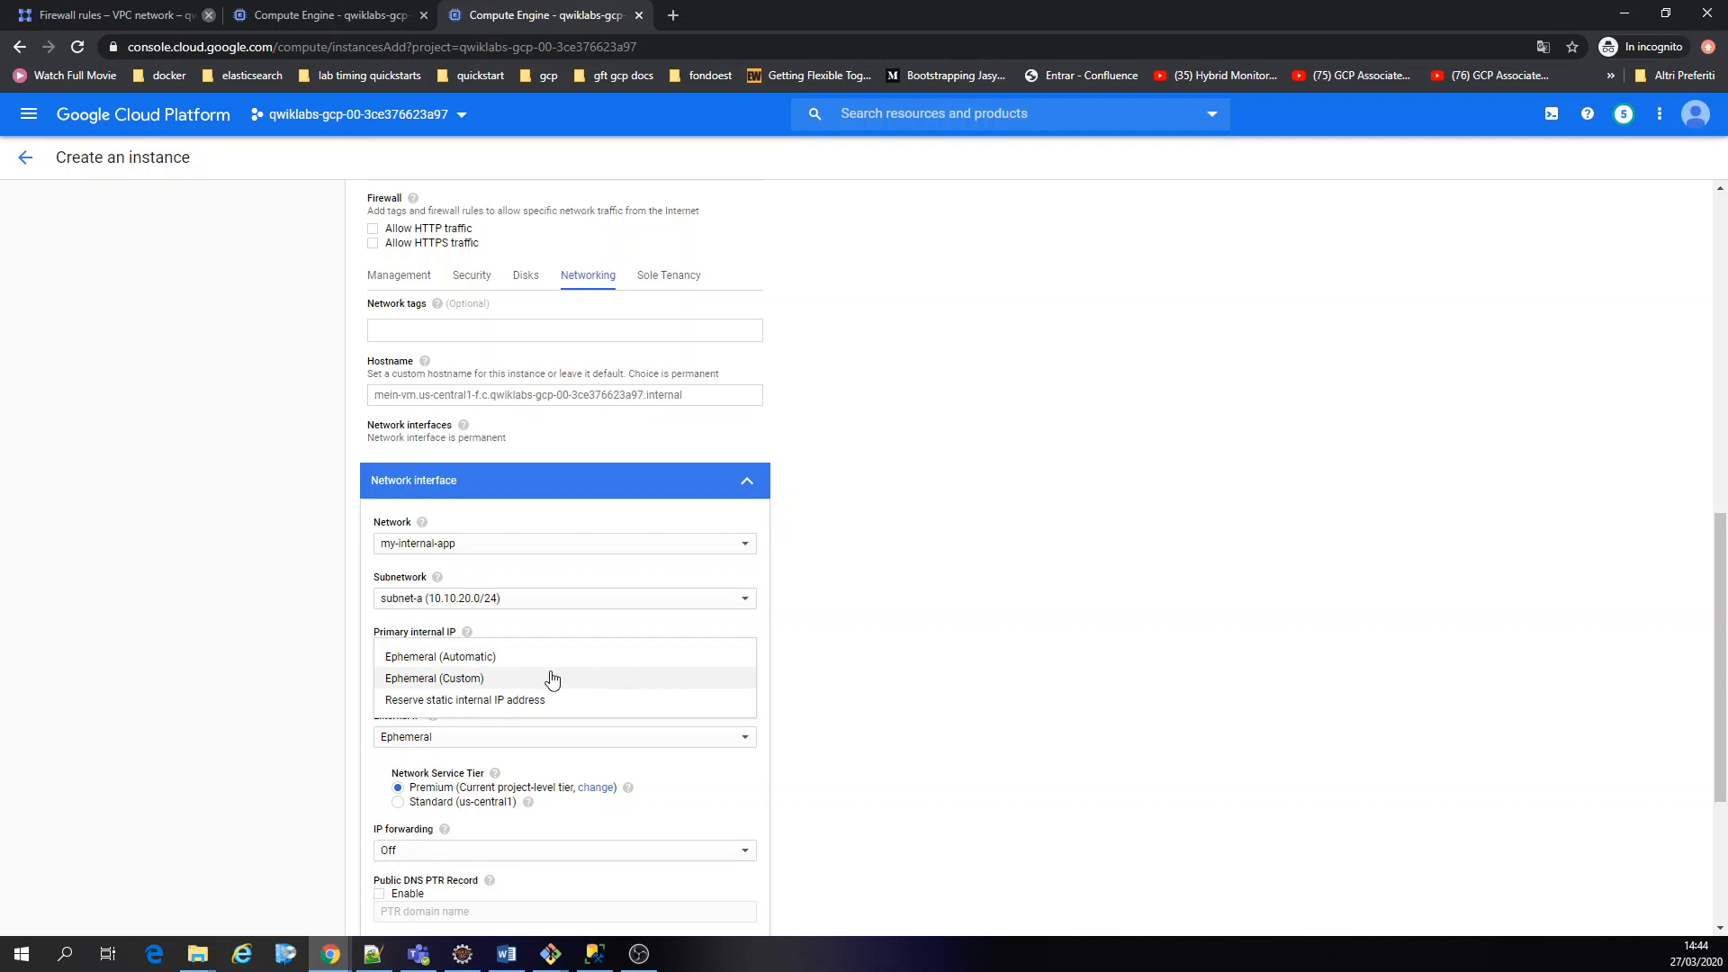
{"action": "left_click", "coordinate": [523, 678]}
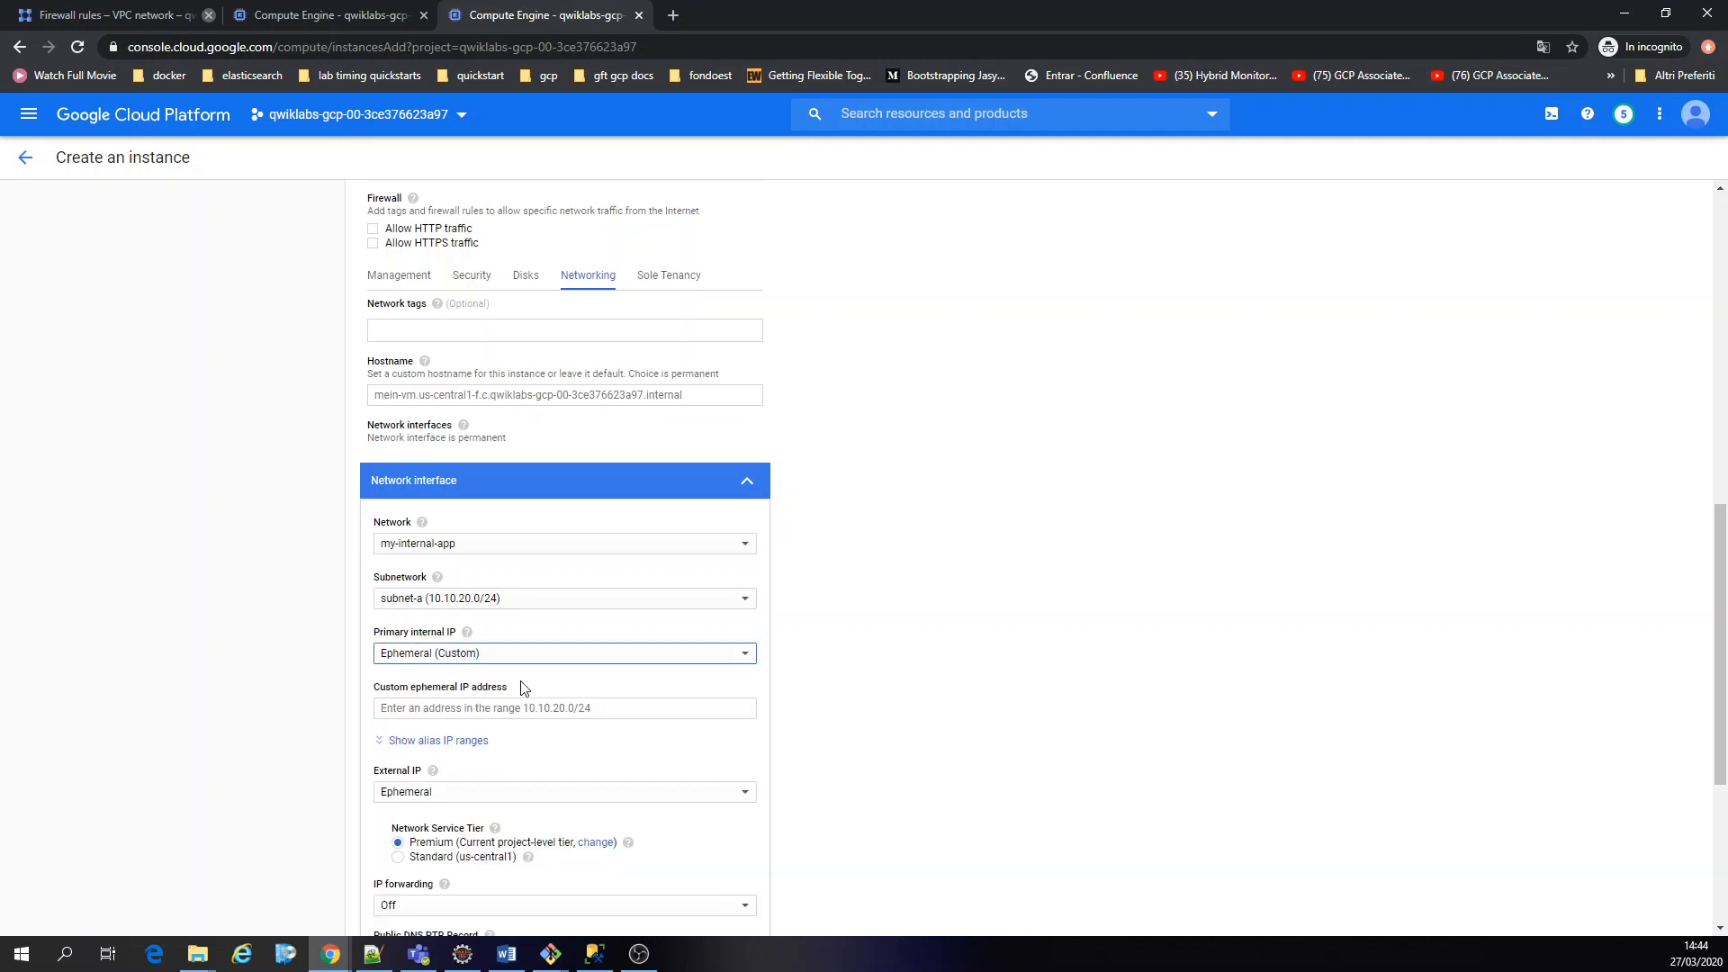
{"action": "left_click", "coordinate": [485, 715]}
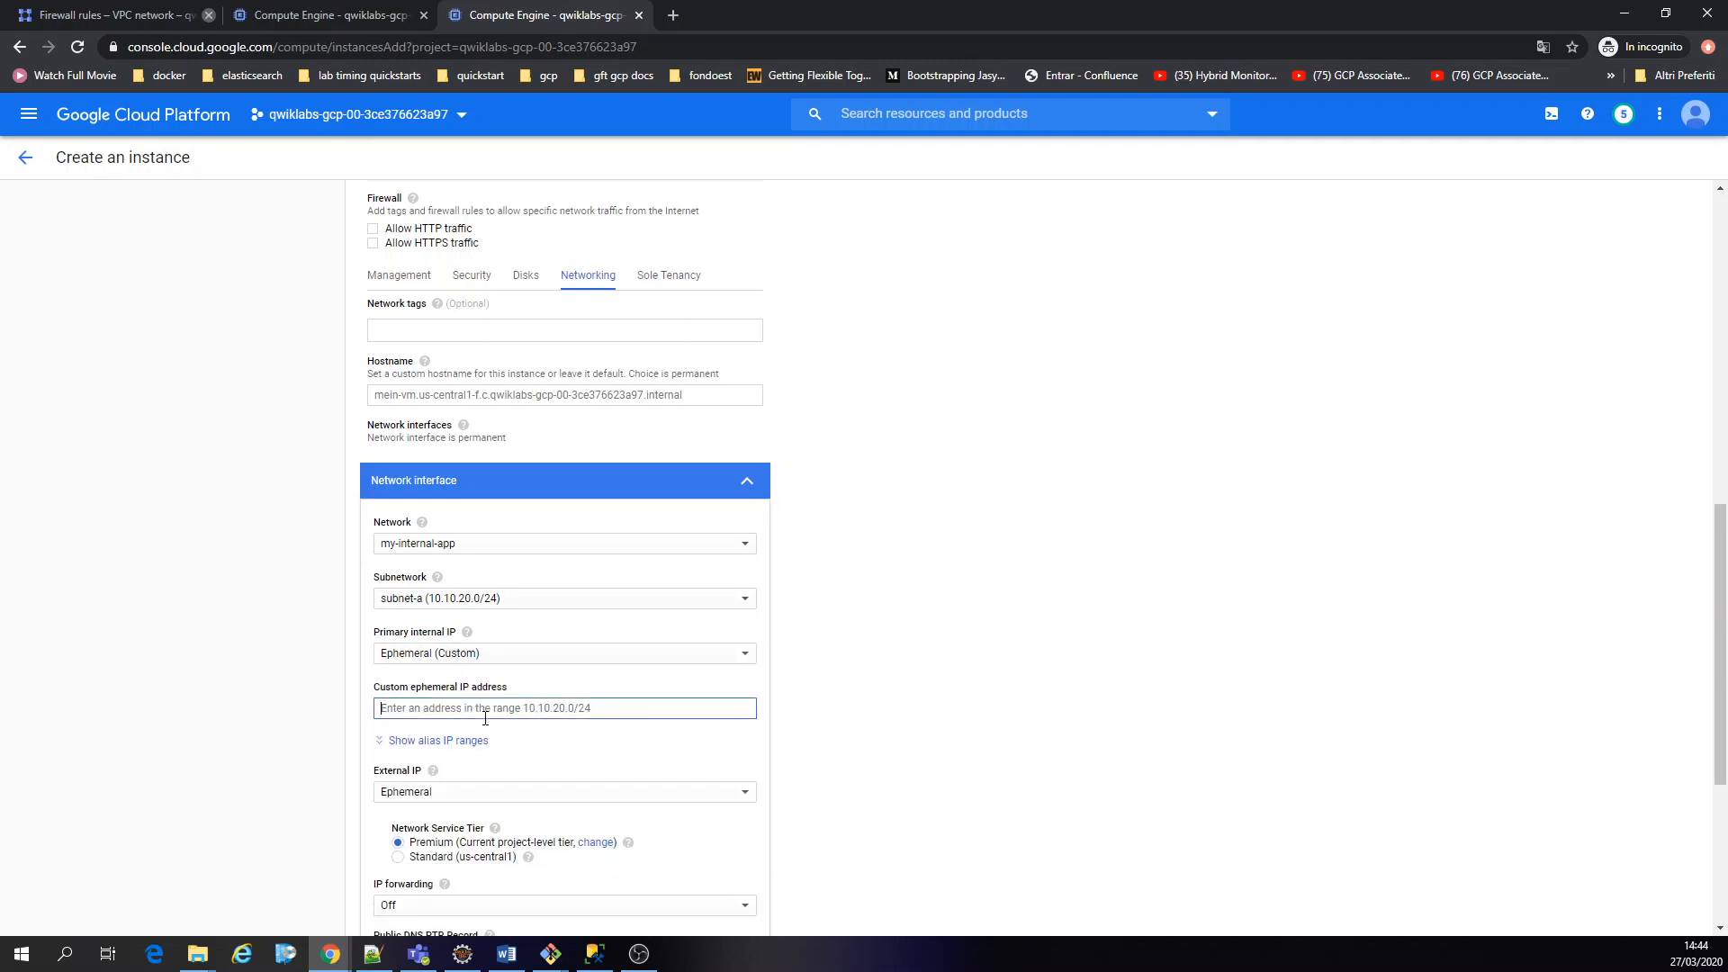
{"action": "type", "text": "10.10.20.50"}
{"action": "left_click", "coordinate": [970, 668]}
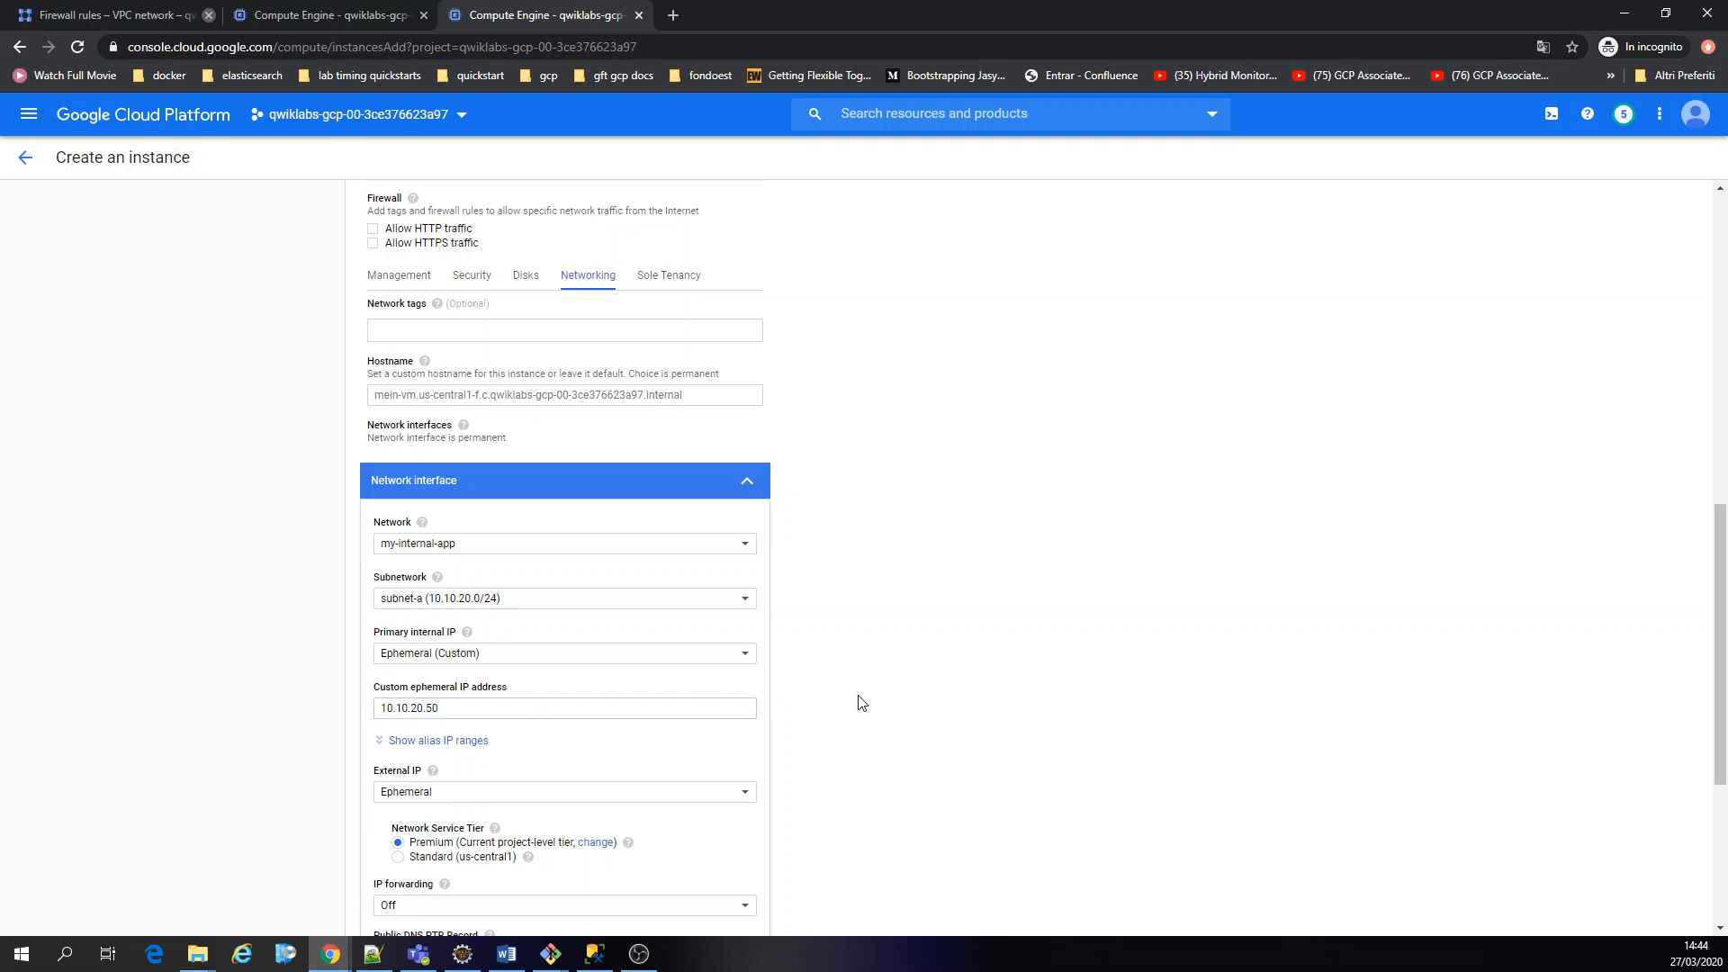
{"action": "scroll", "coordinate": [859, 703], "scroll_direction": "down", "scroll_amount": 1}
{"action": "left_click", "coordinate": [393, 915]}
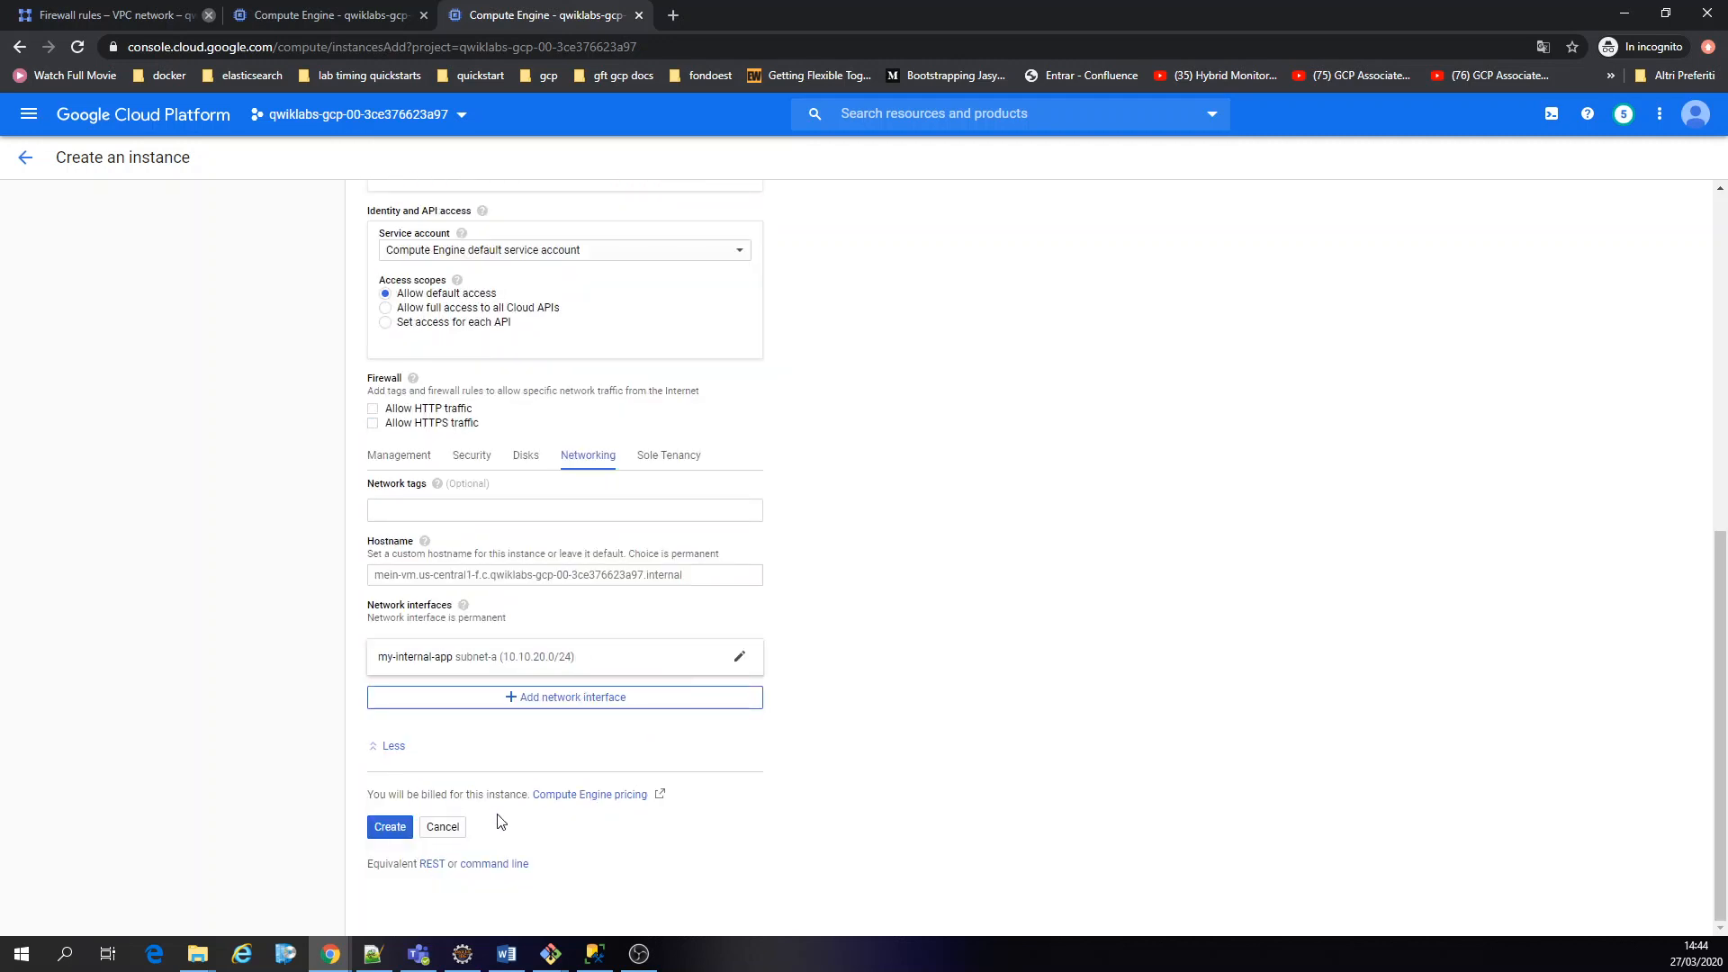
{"action": "left_click", "coordinate": [399, 829]}
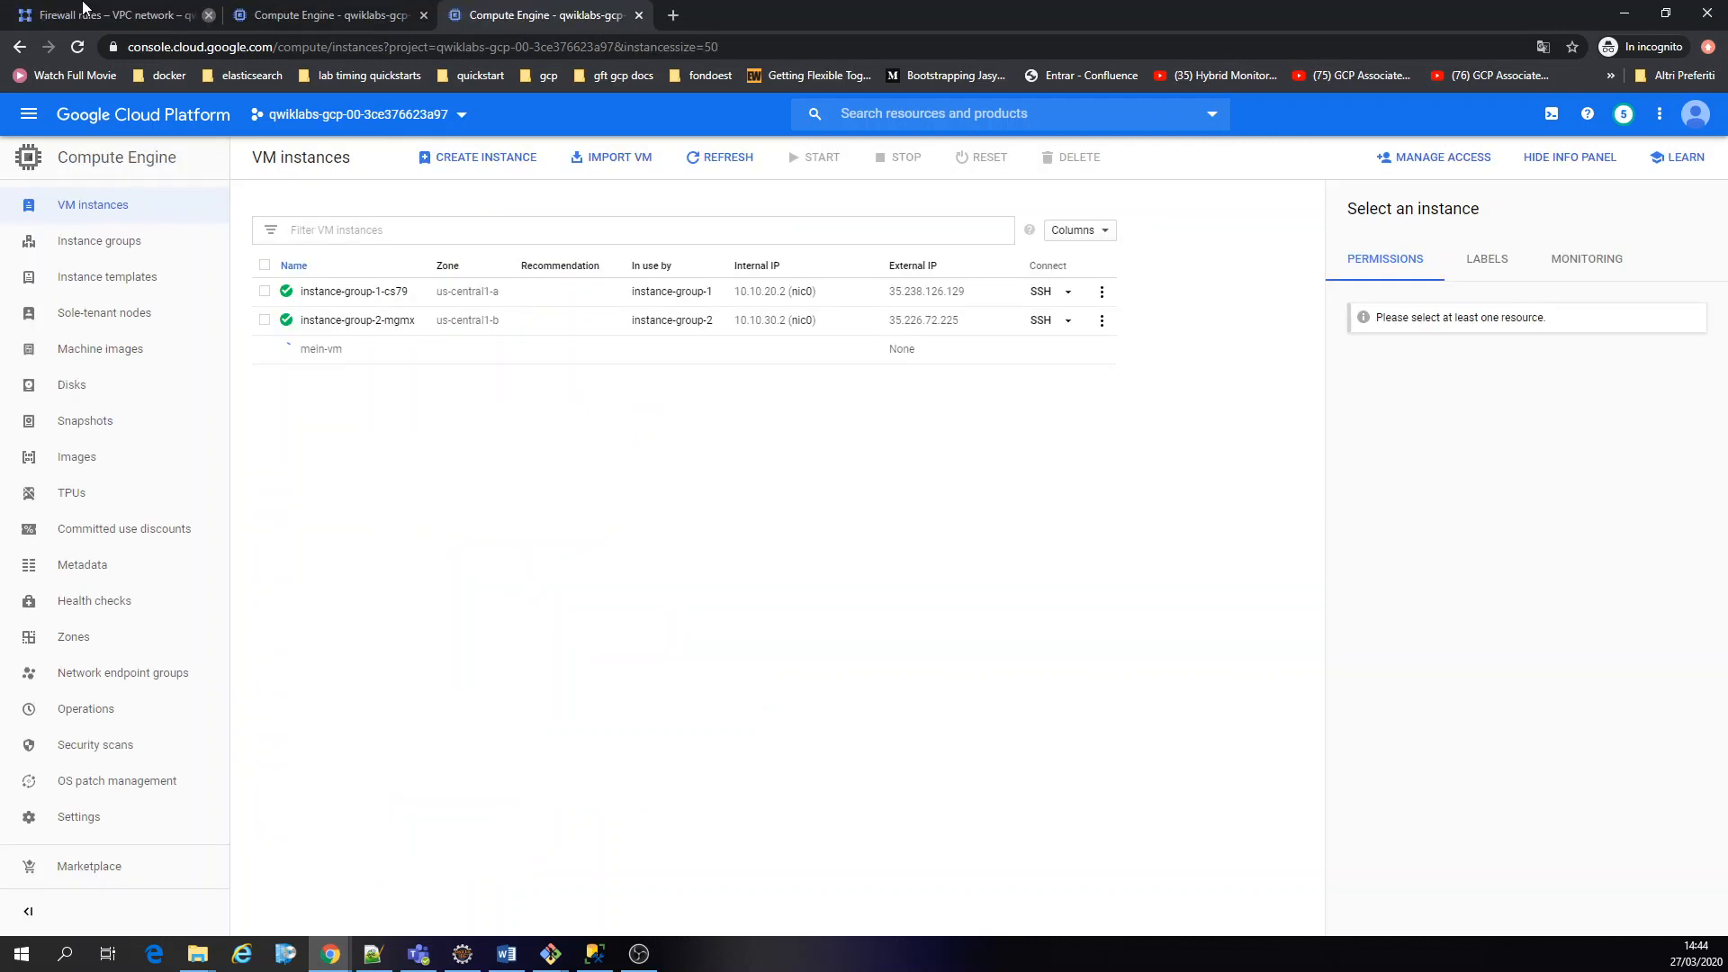
Open the list of VPC networks in place of the firewall rules, and return to the VM instances page
{"action": "left_click", "coordinate": [82, 7]}
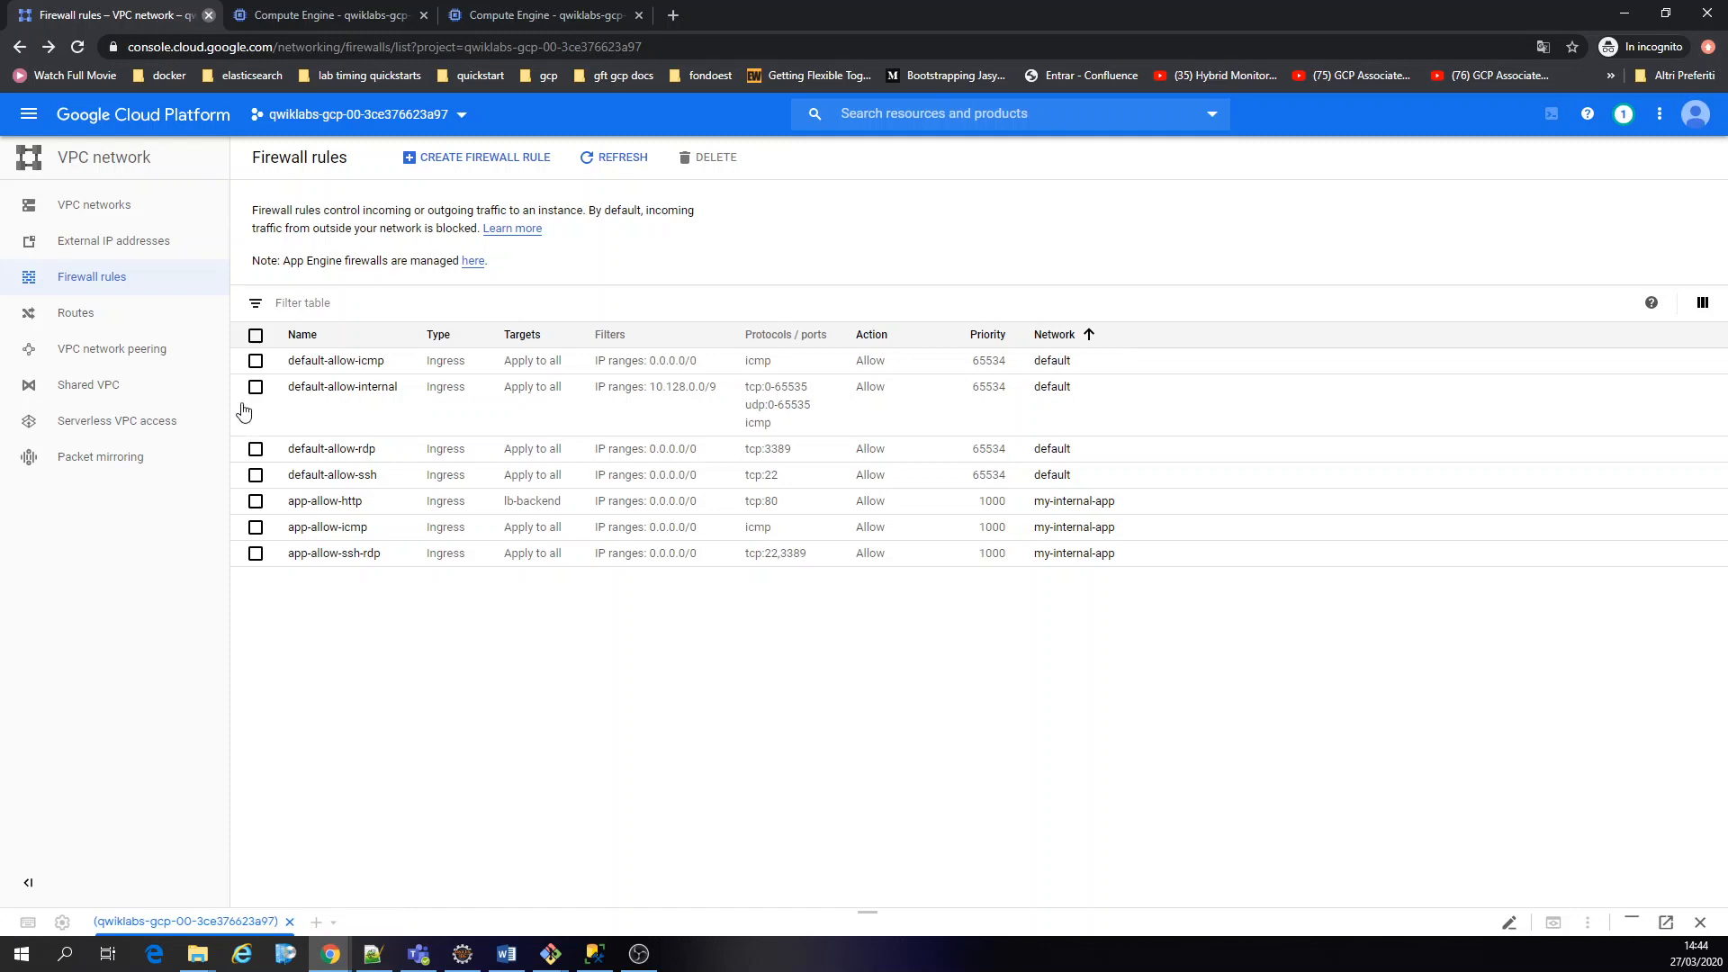
{"action": "left_click", "coordinate": [93, 209]}
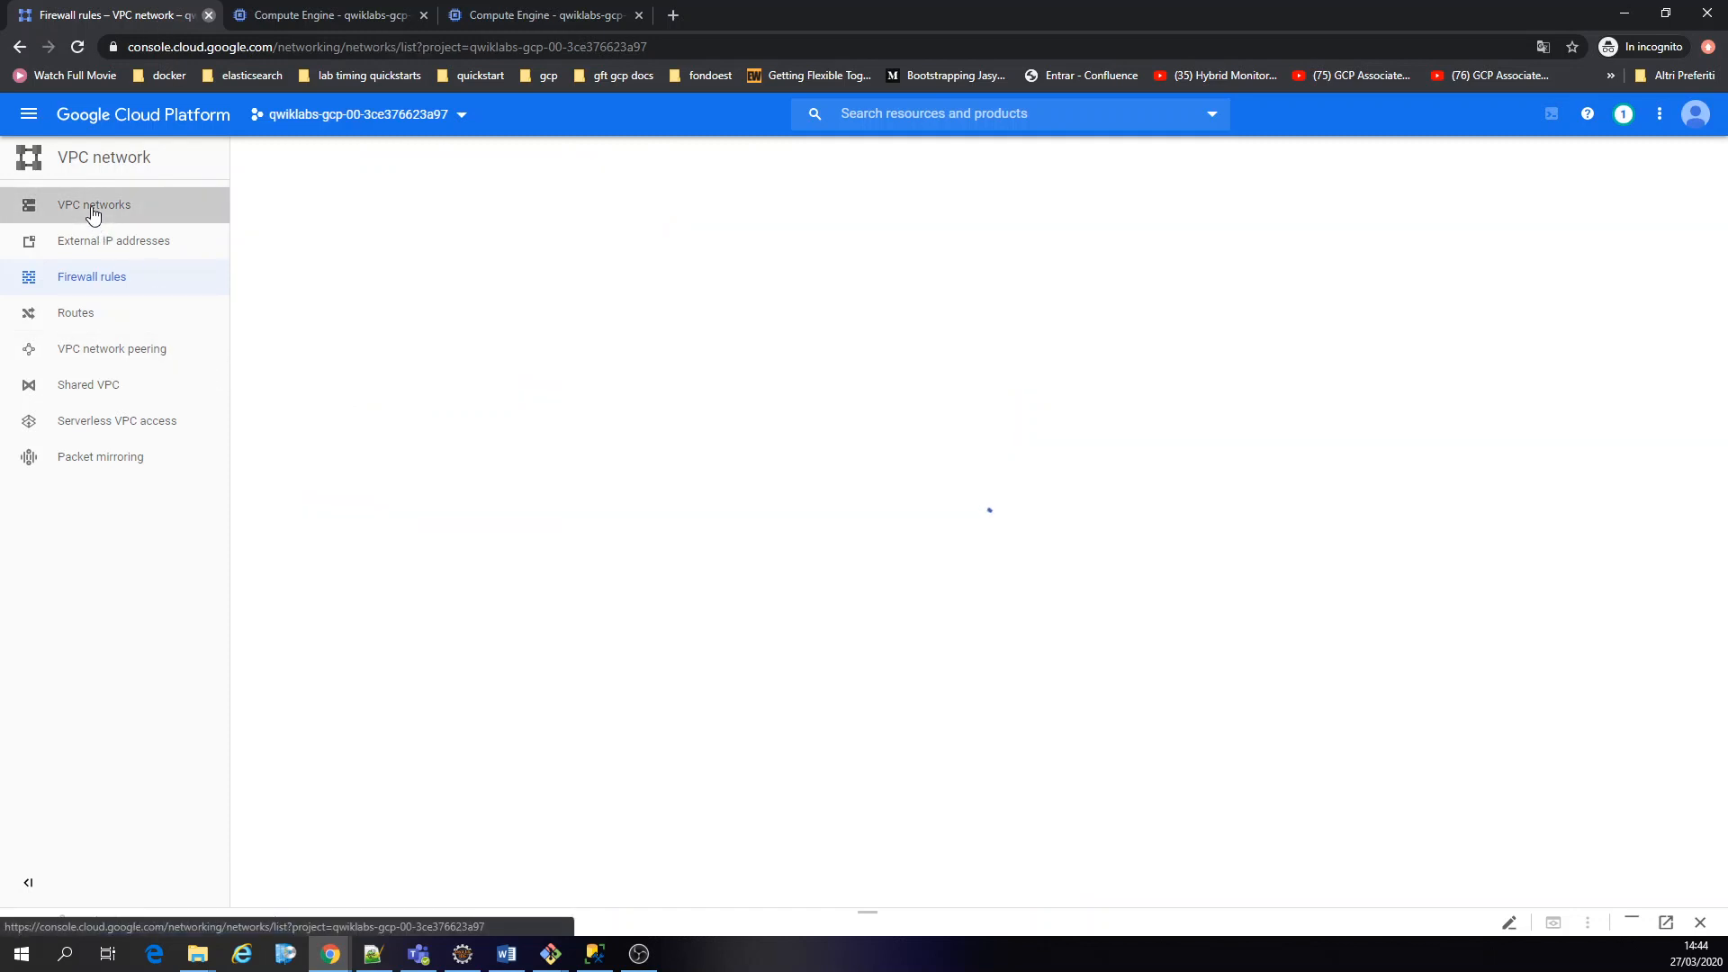
{"action": "left_click", "coordinate": [494, 13]}
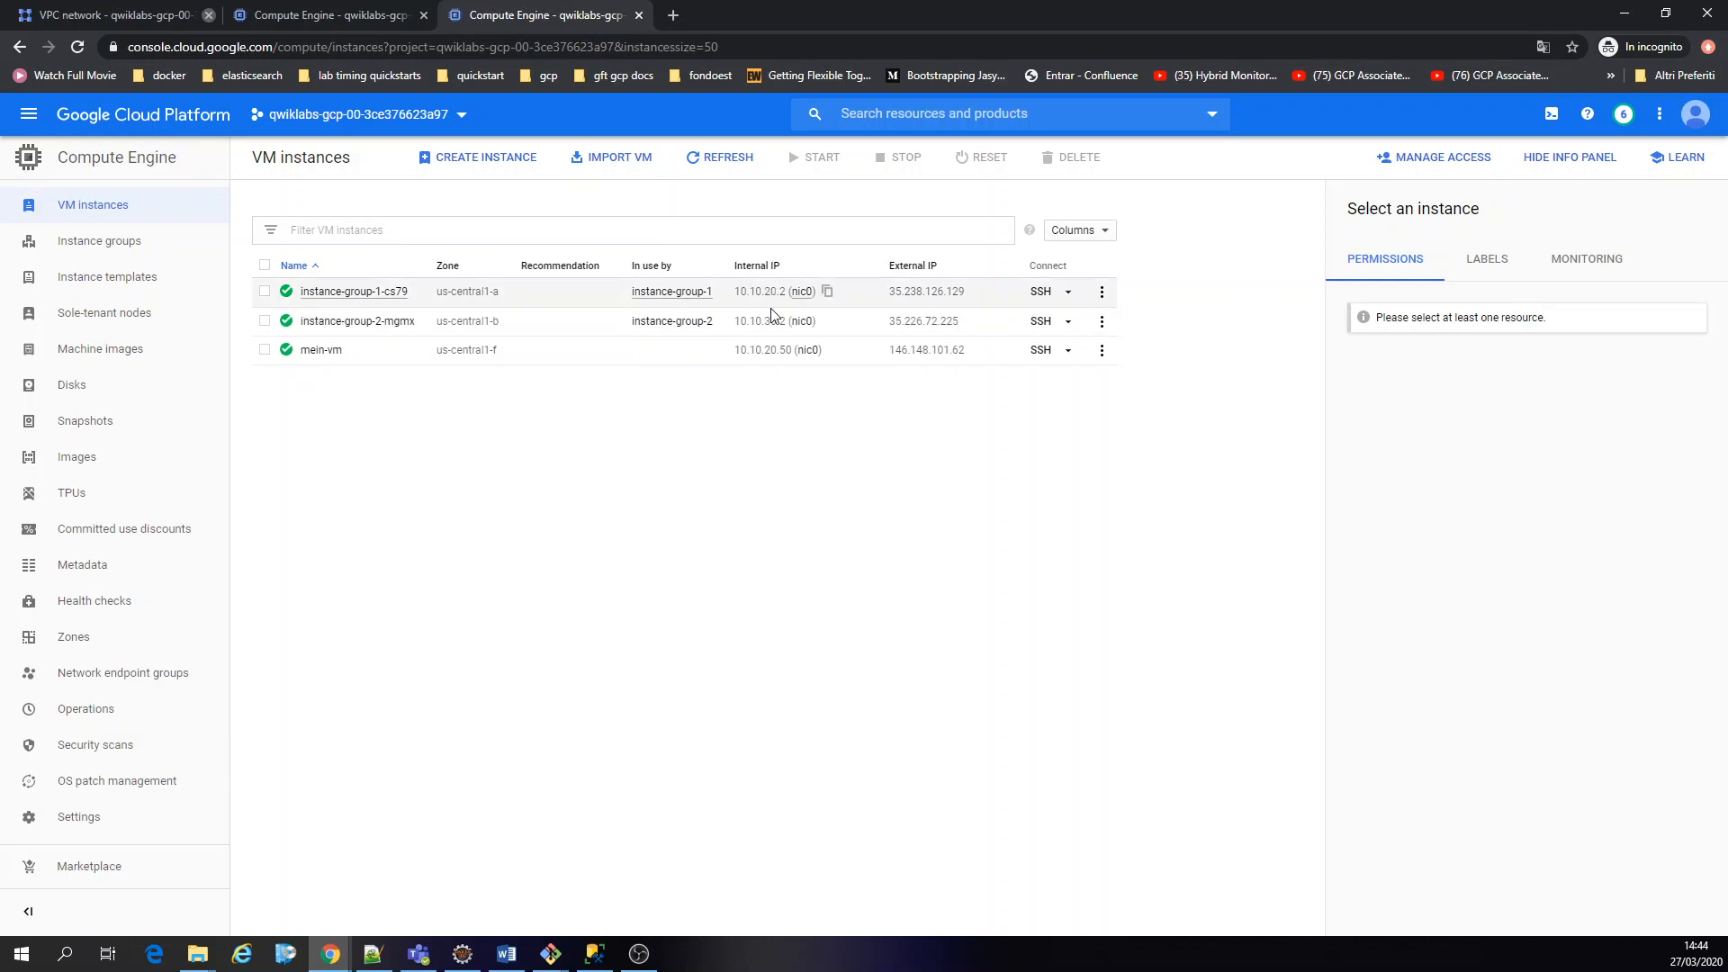
Open an SSH session to mein-vm and arrange its window below the VM instances list while it connects
{"action": "left_click", "coordinate": [1040, 349]}
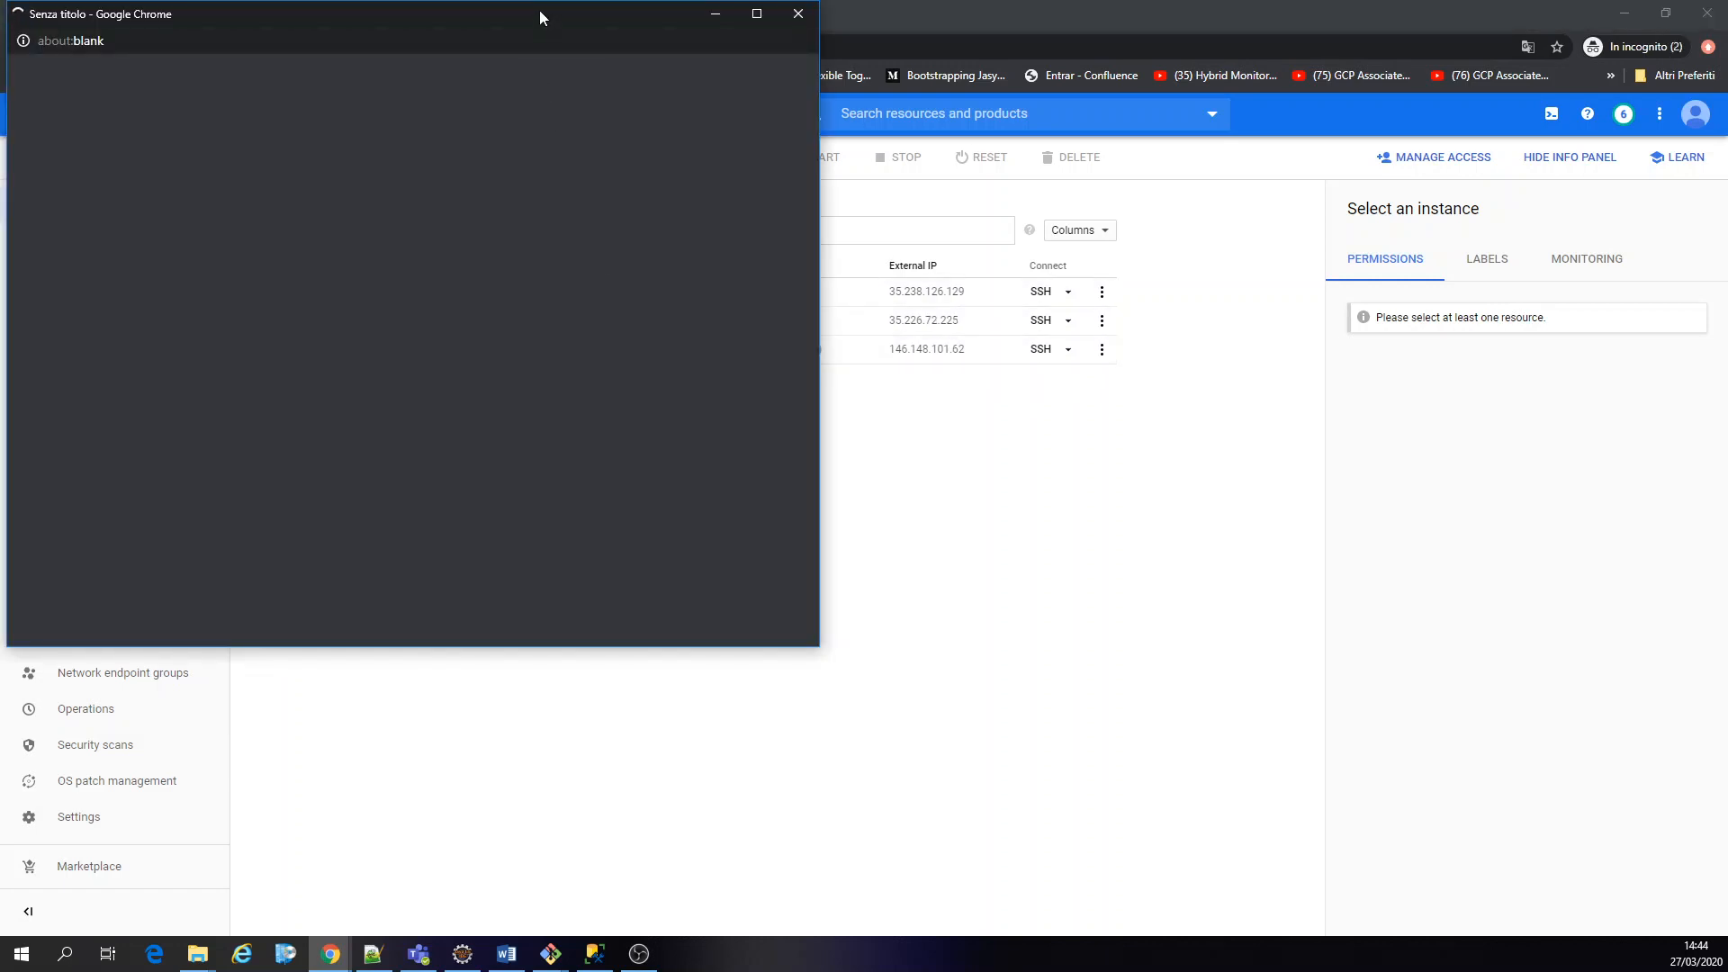
{"action": "left_click_drag", "start_coordinate": [536, 6], "coordinate": [898, 443]}
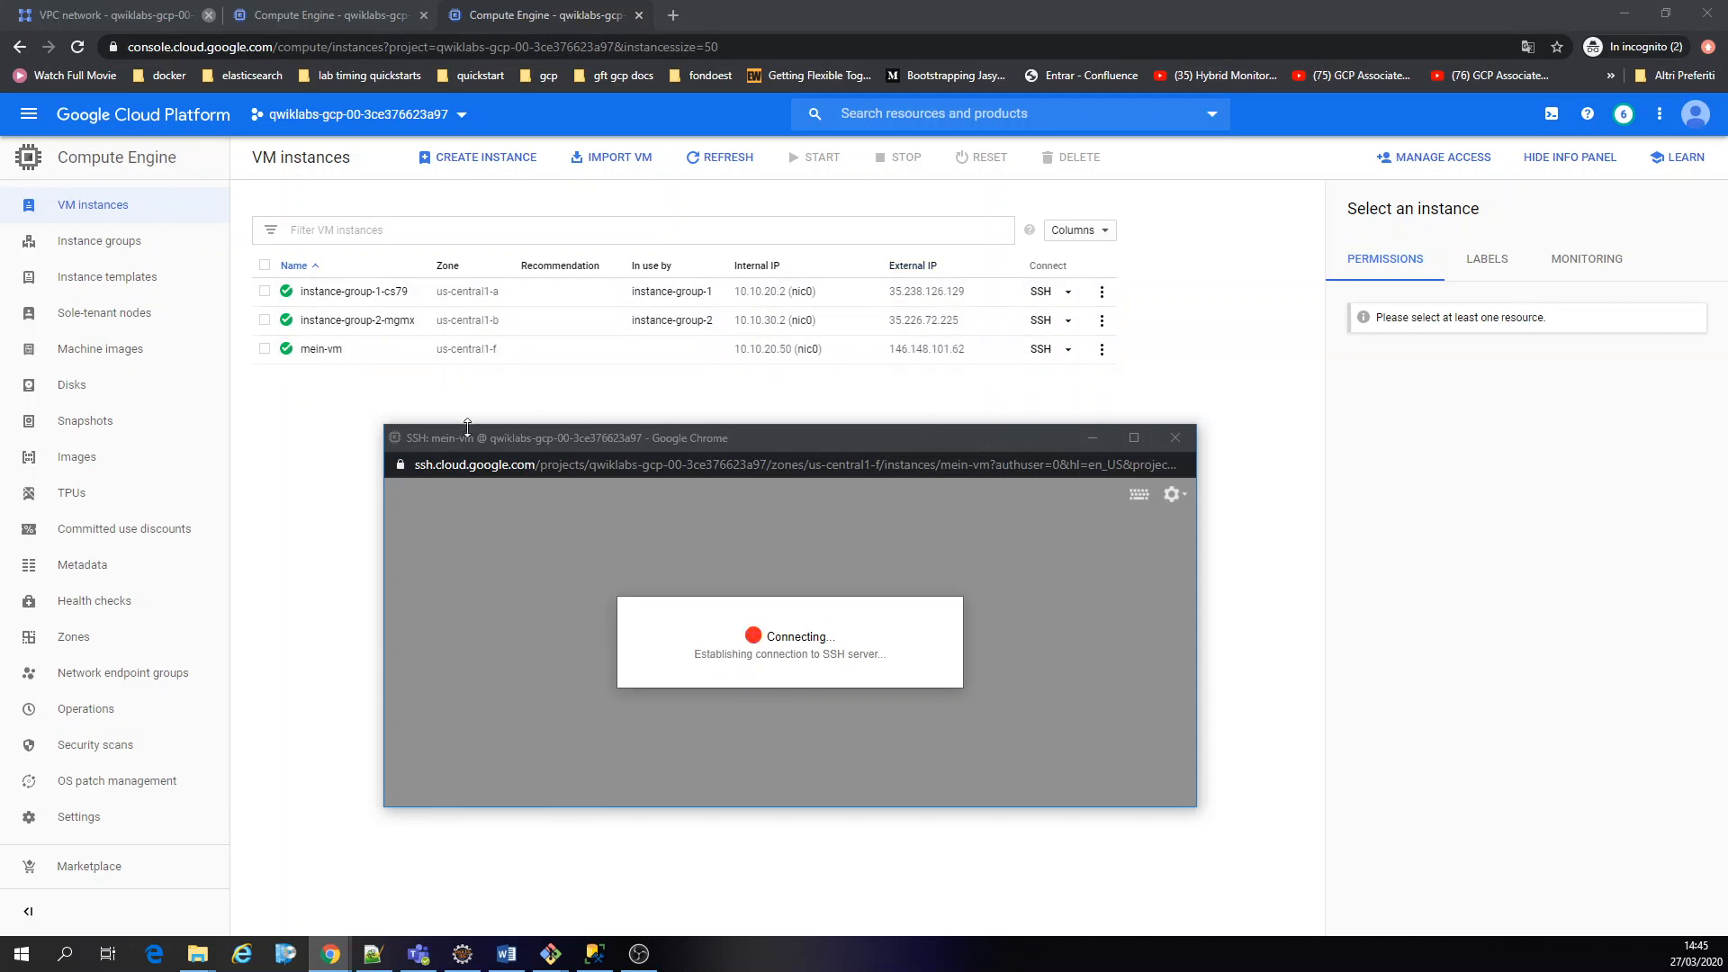
{"action": "left_click_drag", "start_coordinate": [378, 425], "coordinate": [395, 544]}
{"action": "left_click_drag", "start_coordinate": [803, 554], "coordinate": [810, 460]}
{"action": "left_click", "coordinate": [1132, 464]}
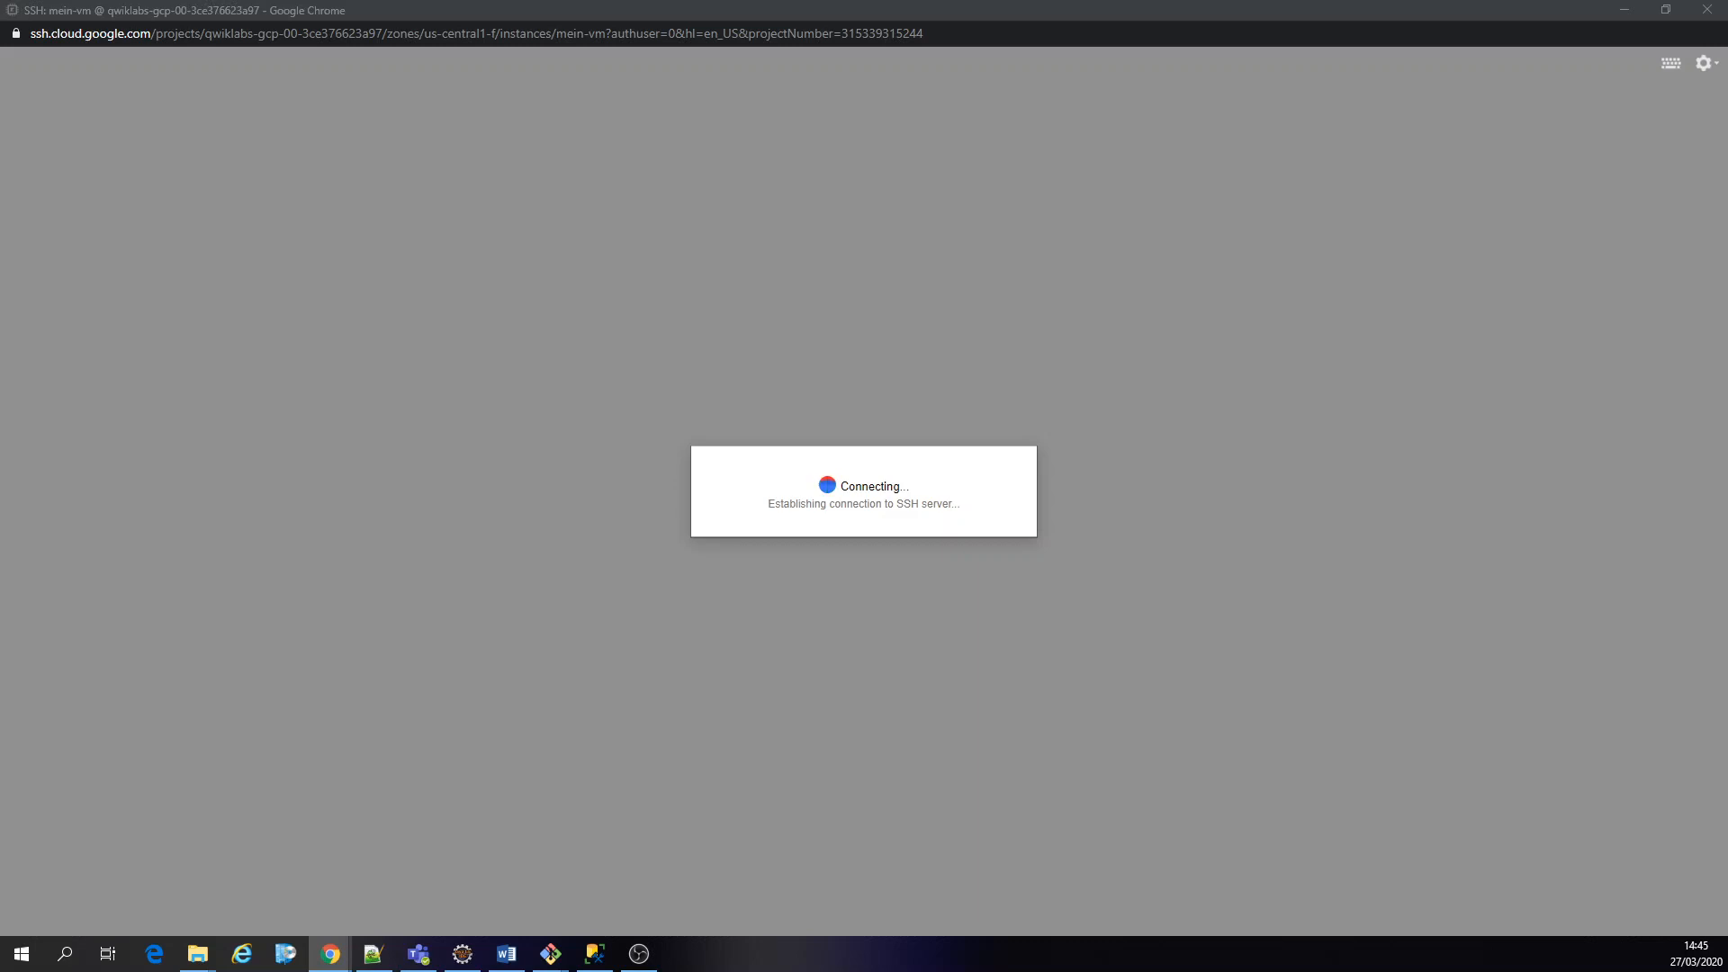
{"action": "left_click", "coordinate": [950, 378]}
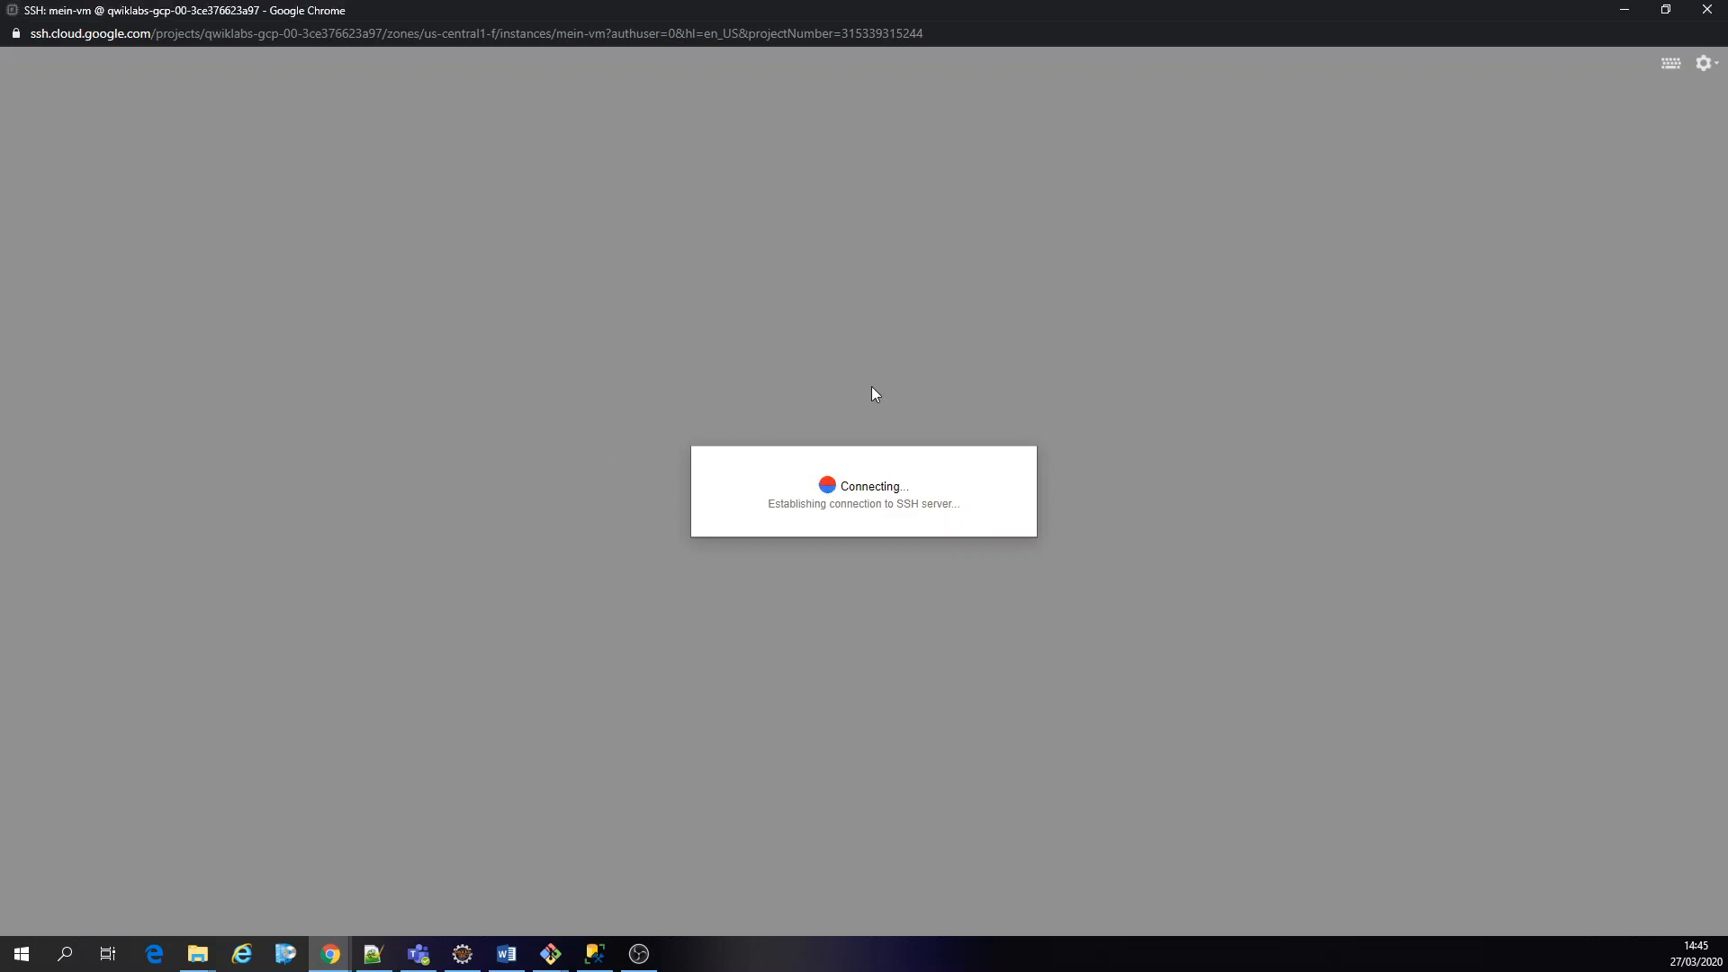
{"action": "left_click", "coordinate": [1666, 9]}
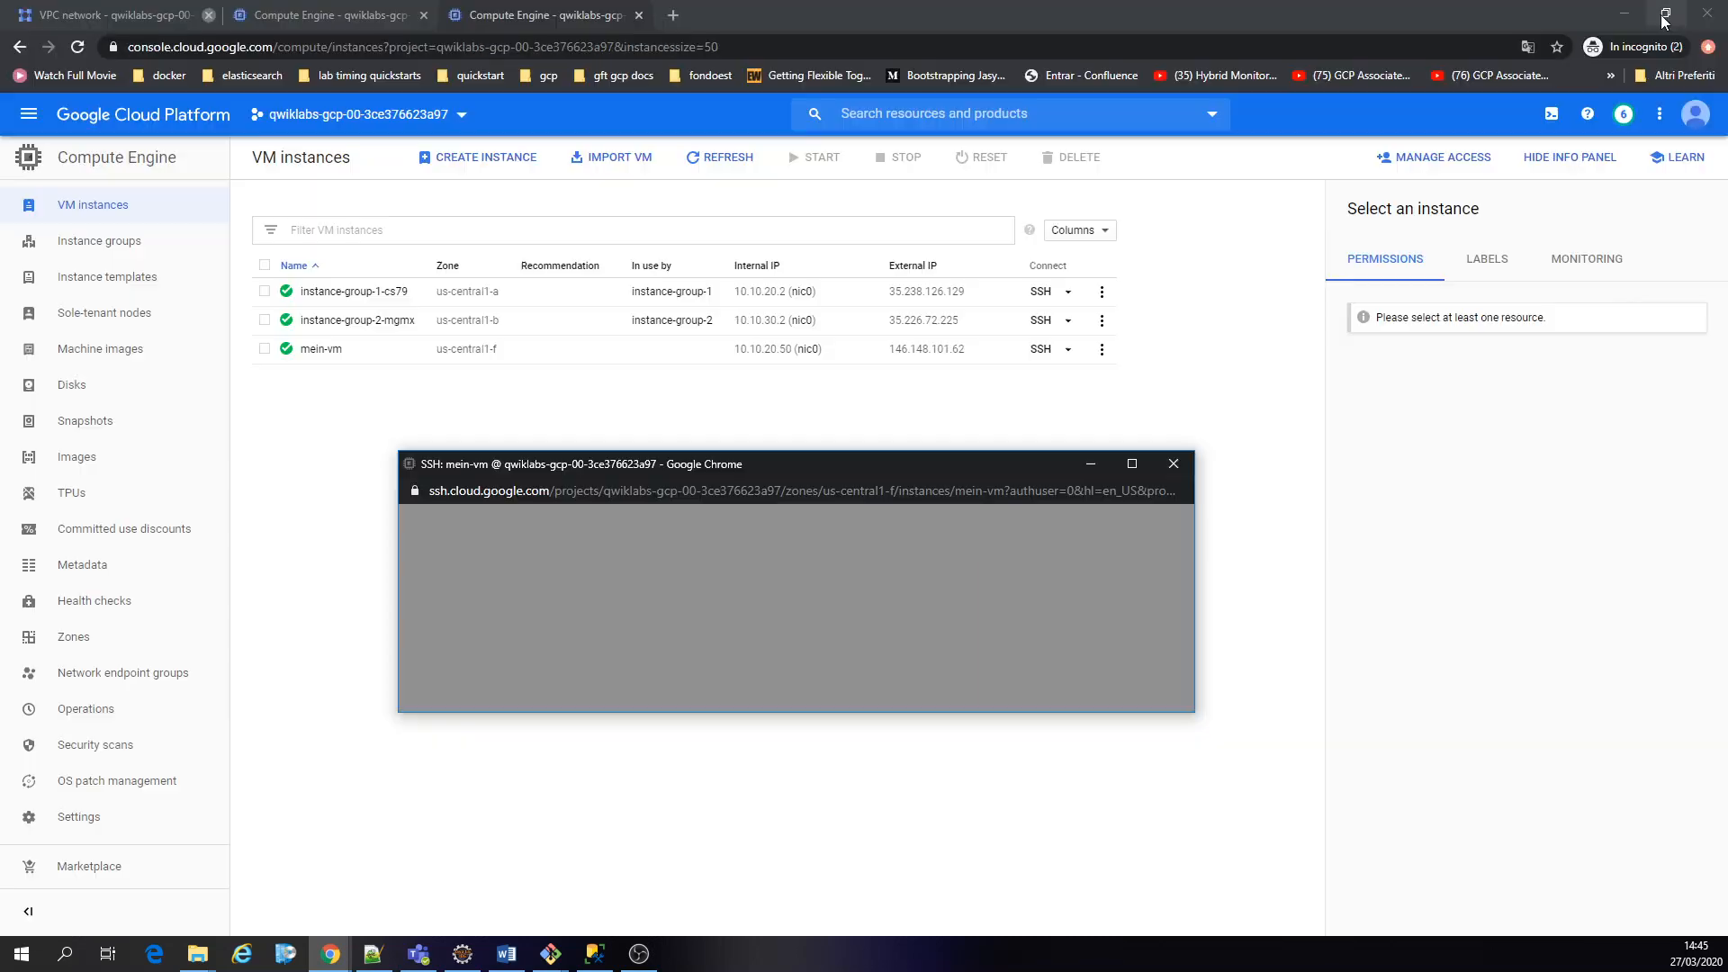
Bring the VM instances list to the front and add the Network column to it
{"action": "left_click", "coordinate": [987, 367]}
{"action": "left_click", "coordinate": [1078, 230]}
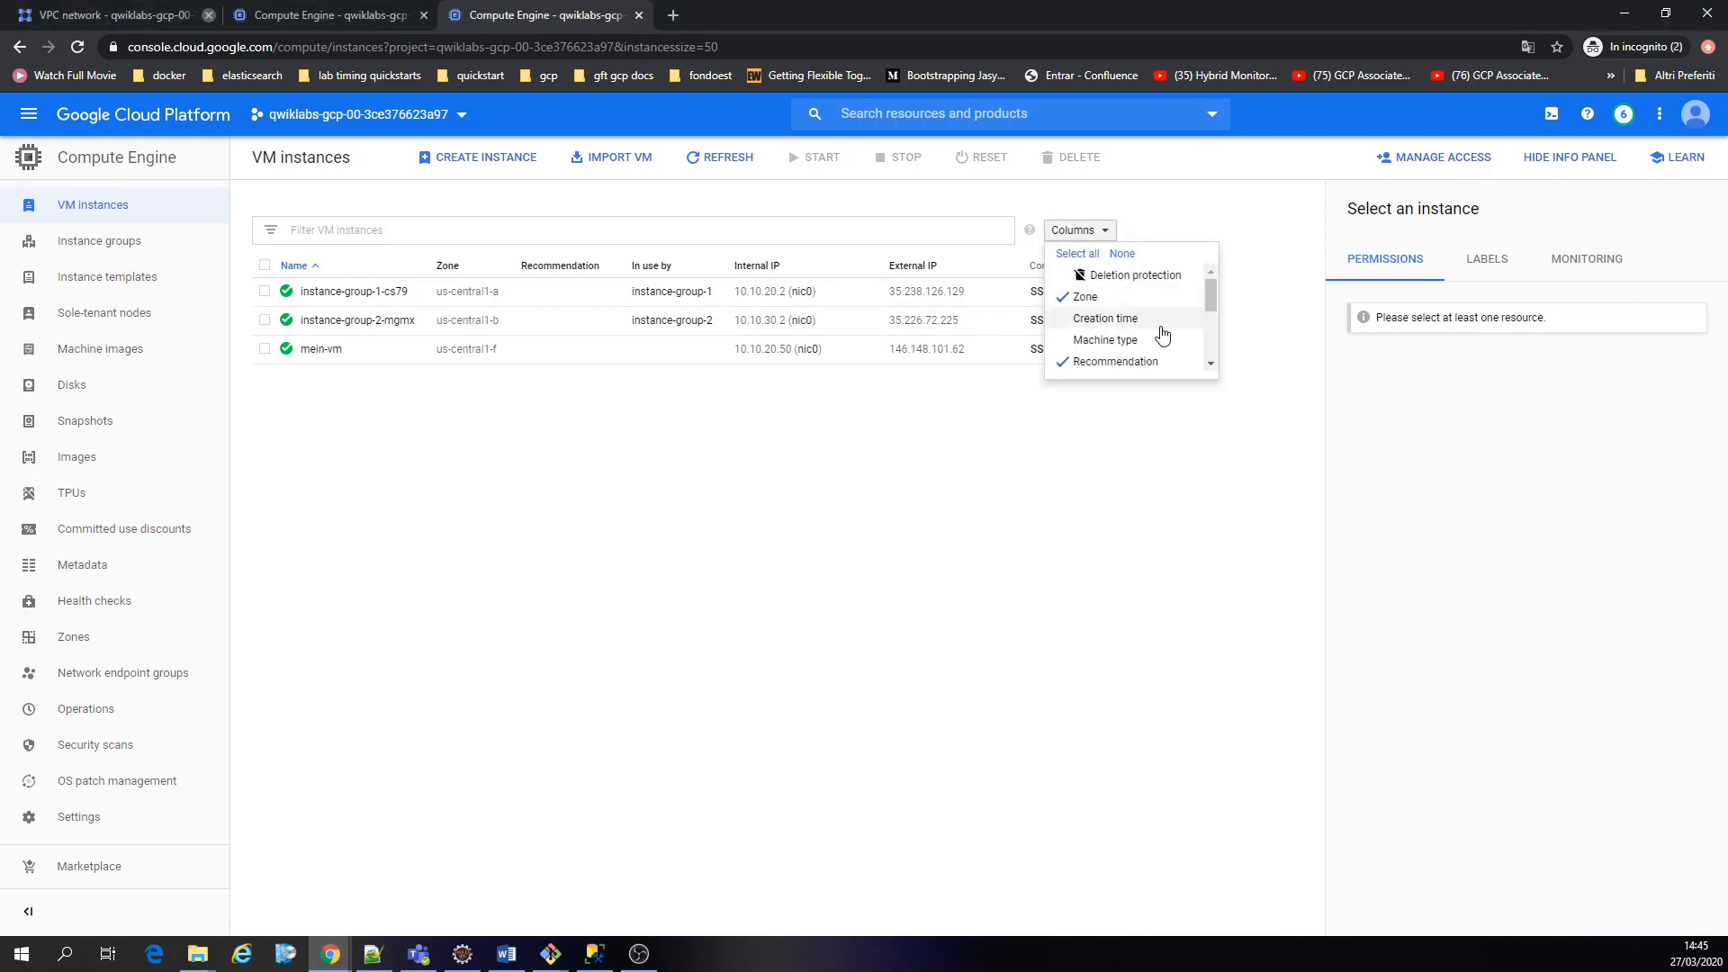
{"action": "scroll", "coordinate": [1165, 335], "scroll_direction": "down", "scroll_amount": 2}
{"action": "left_click", "coordinate": [1142, 361]}
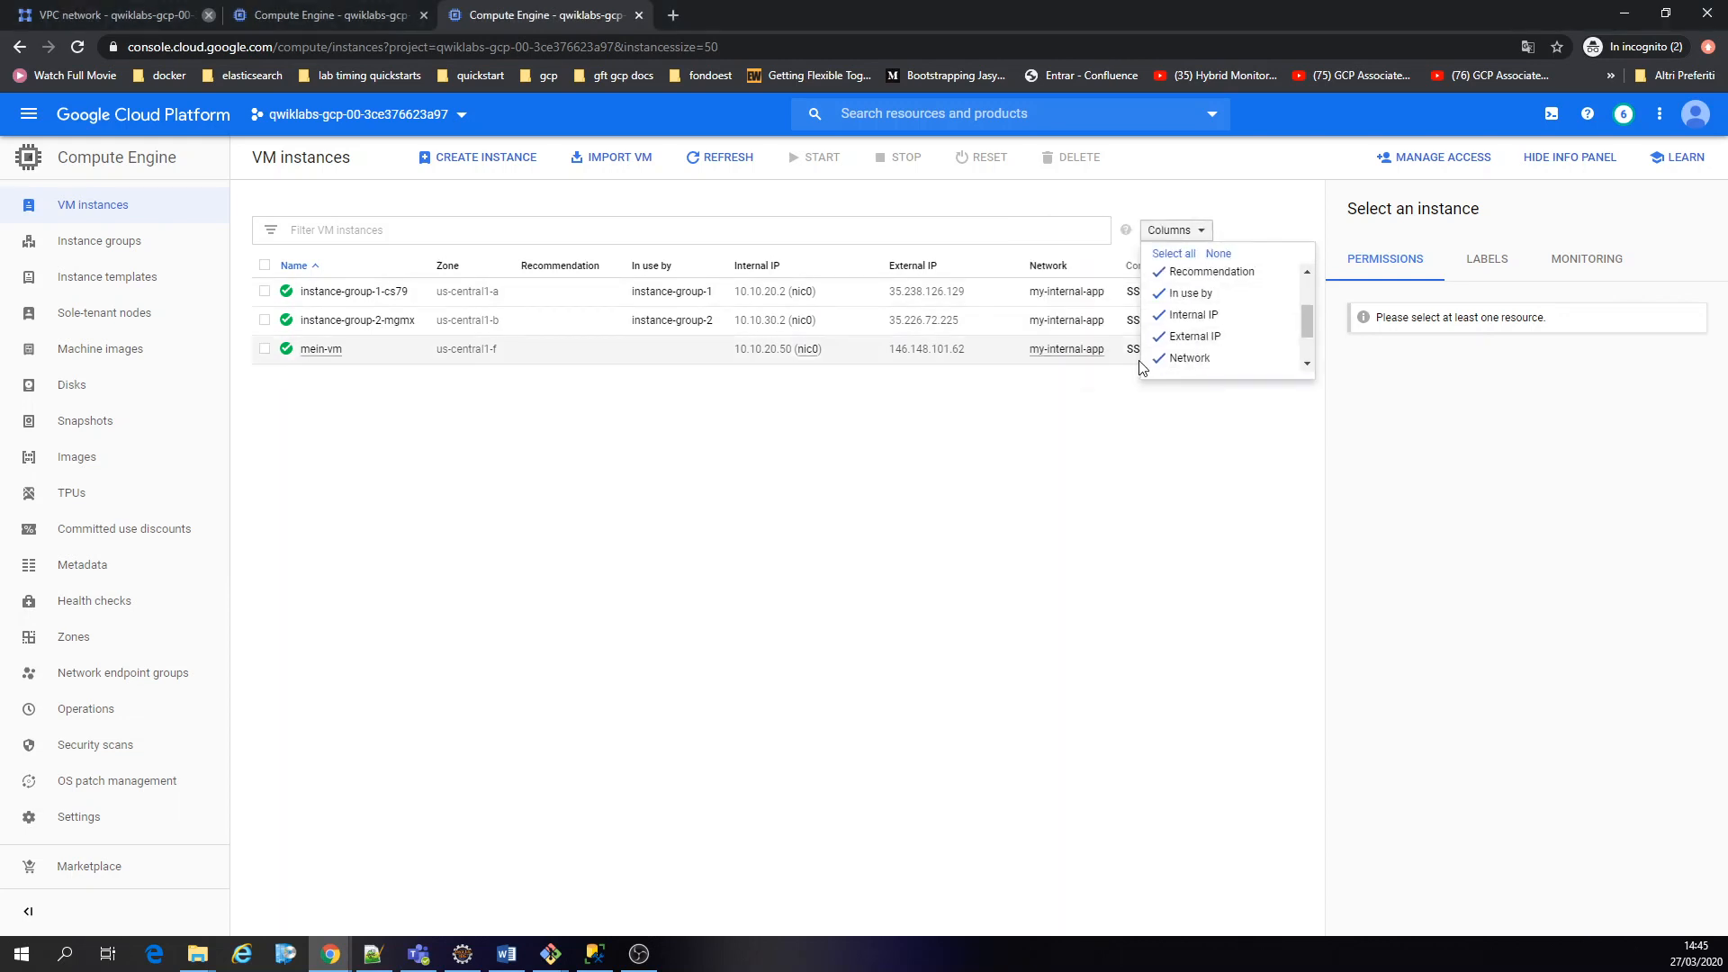
{"action": "left_click", "coordinate": [1013, 521]}
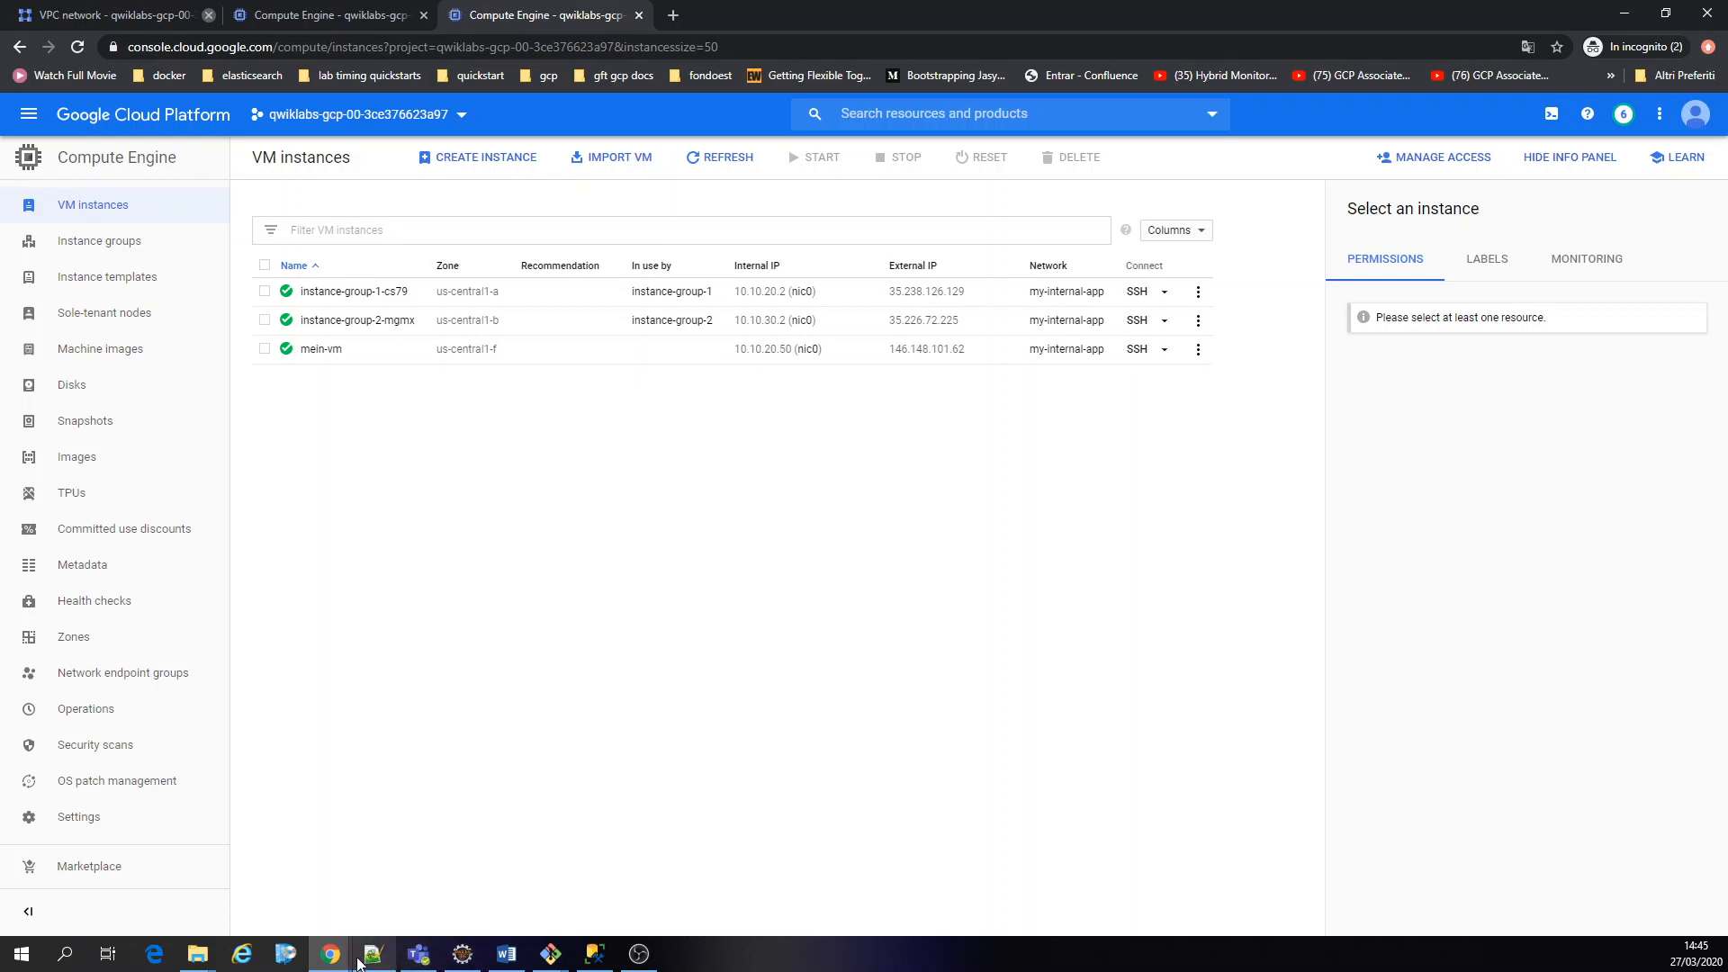
Bring the mein-vm SSH session forward, clear its terminal, and request the backend page at 10.10.30.2 with curl
{"action": "mouse_move", "coordinate": [335, 956]}
{"action": "left_click", "coordinate": [524, 864]}
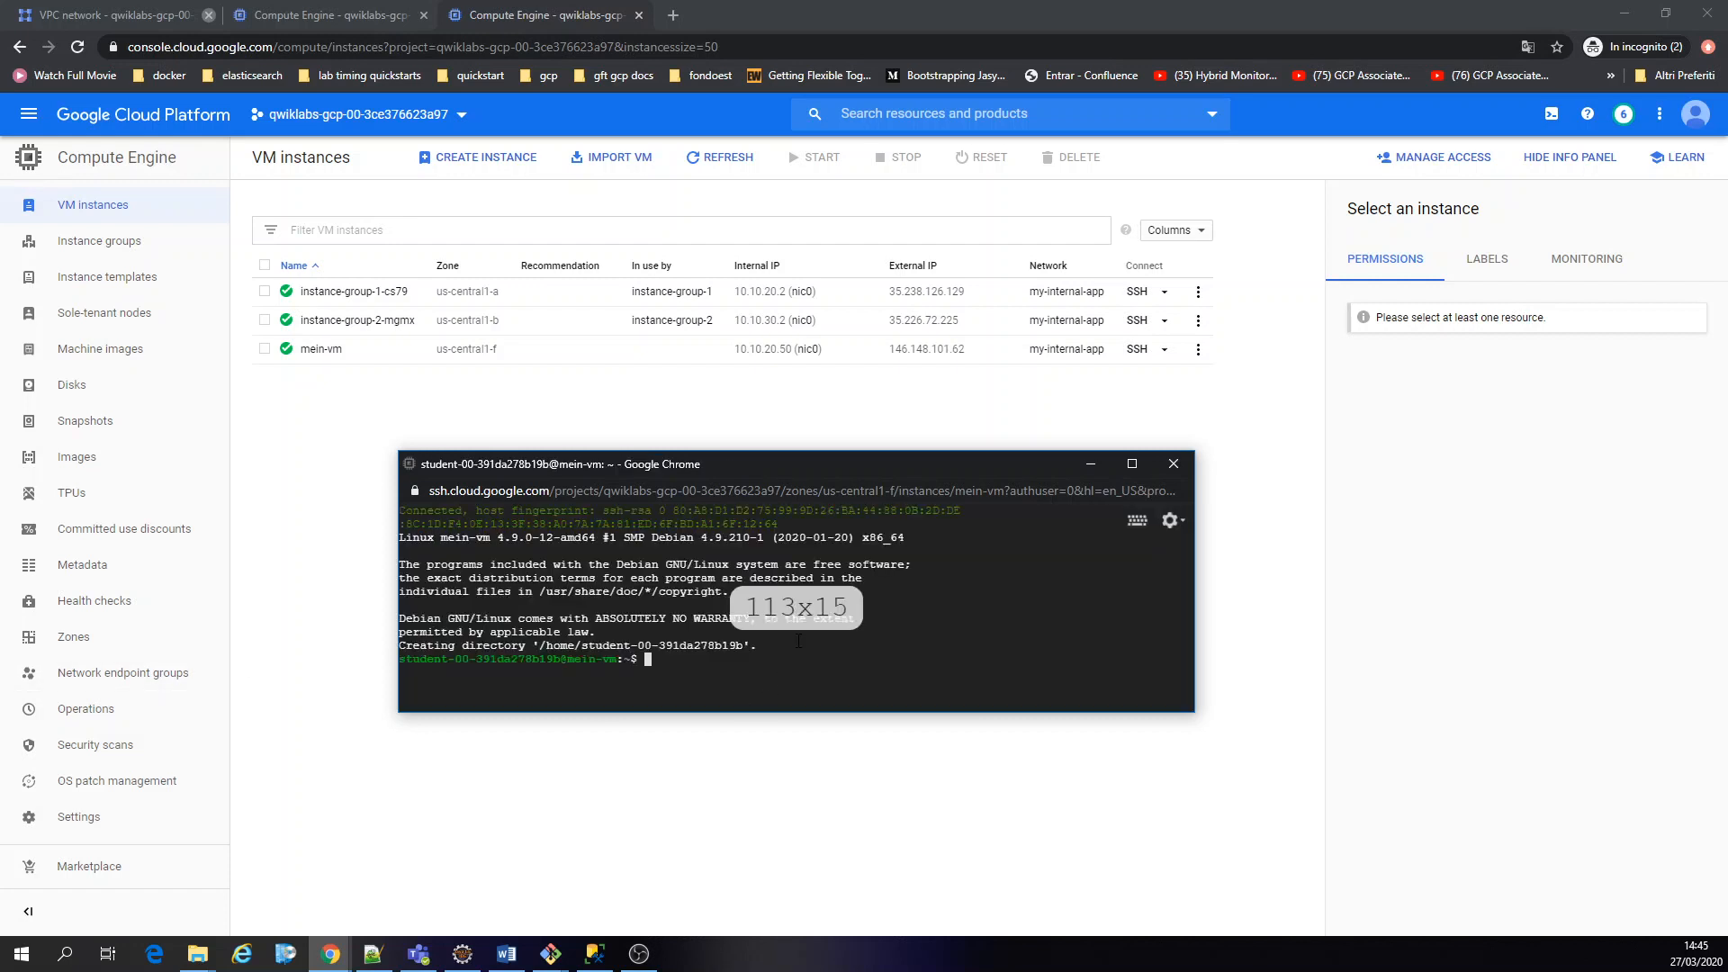
{"action": "key", "text": "ctrl+l"}
{"action": "type", "text": "cu"}
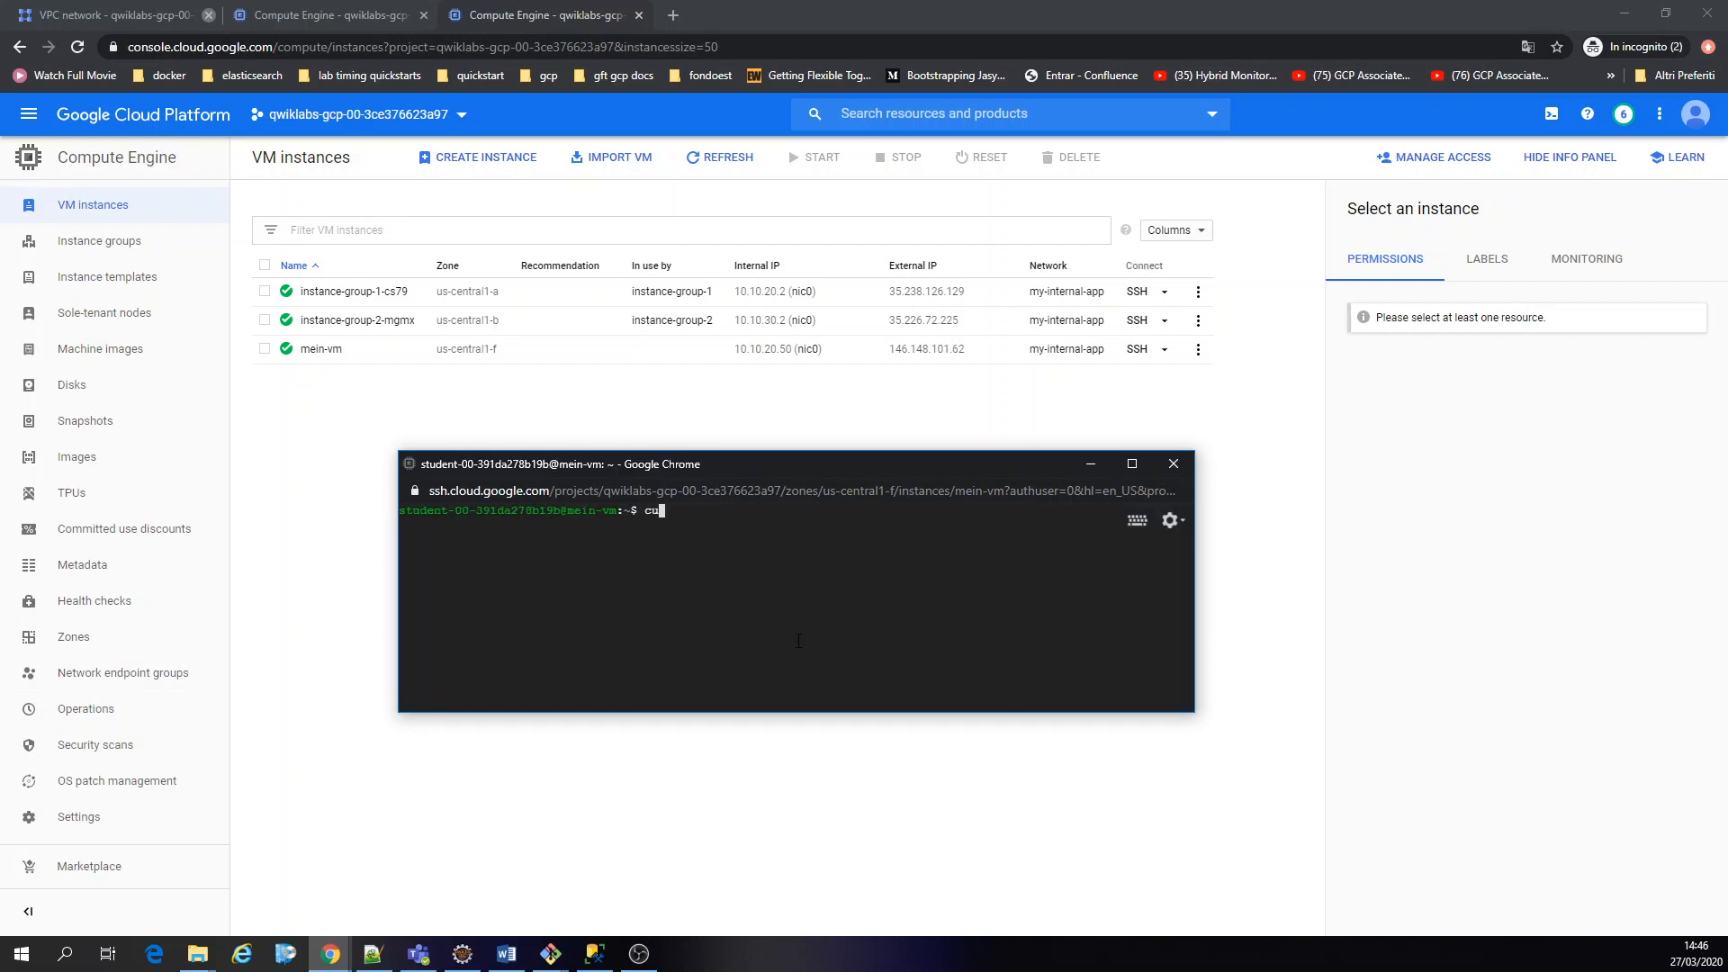
{"action": "type", "text": "rl"}
{"action": "type", "text": "curl 10.10.30.2"}
{"action": "key", "text": "Return"}
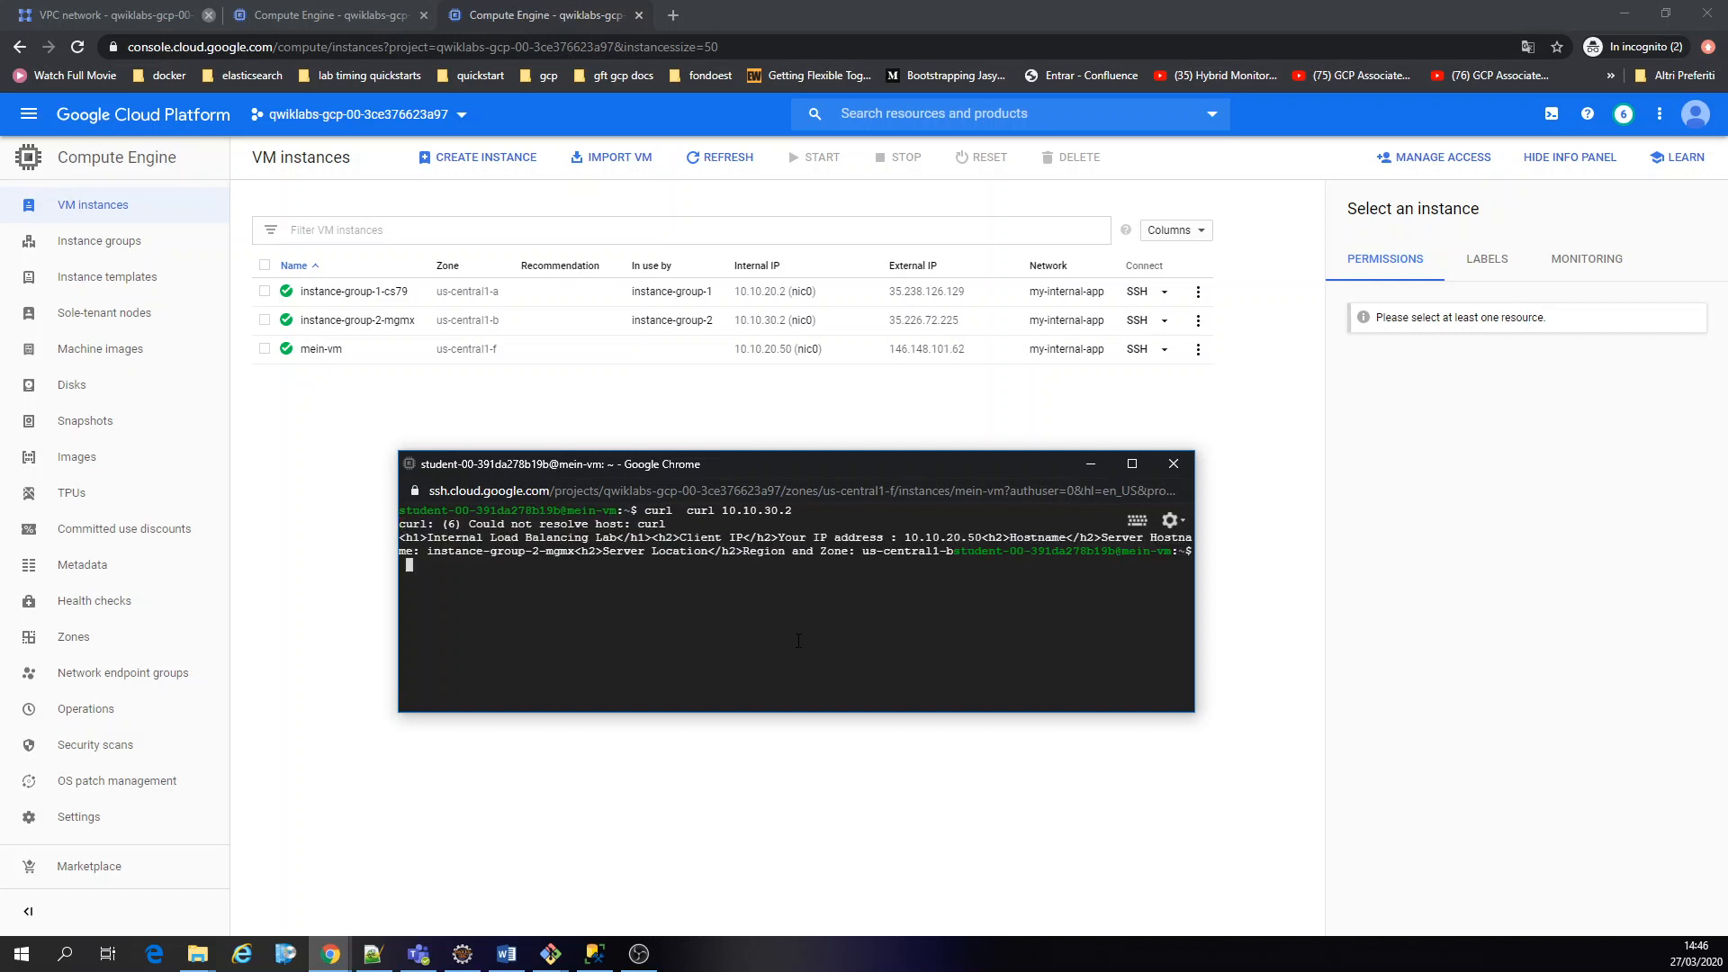
Clear the terminal and rerun the curl request against the other backend at 10.10.20.2
{"action": "key", "text": "ctrl+l"}
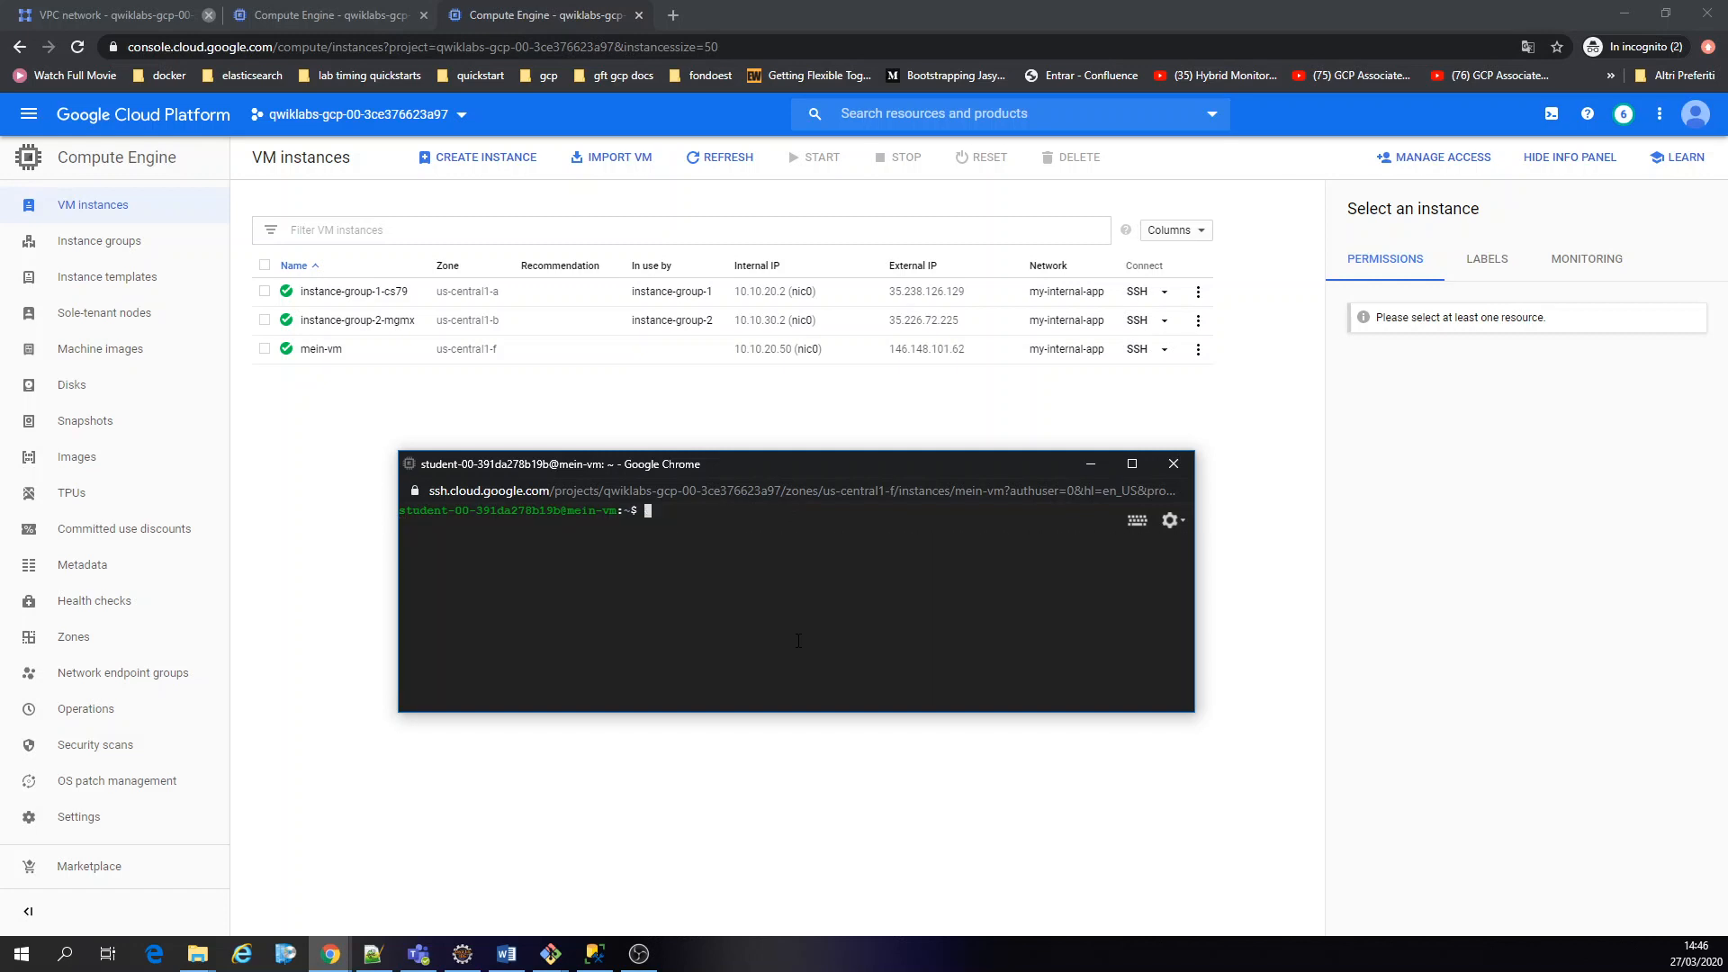
{"action": "key", "text": "Up"}
{"action": "key", "text": "Left"}
{"action": "key", "text": "Left"}
{"action": "key", "text": "Left"}
{"action": "key", "text": "BackSpace"}
{"action": "type", "text": "2"}
{"action": "key", "text": "Return"}
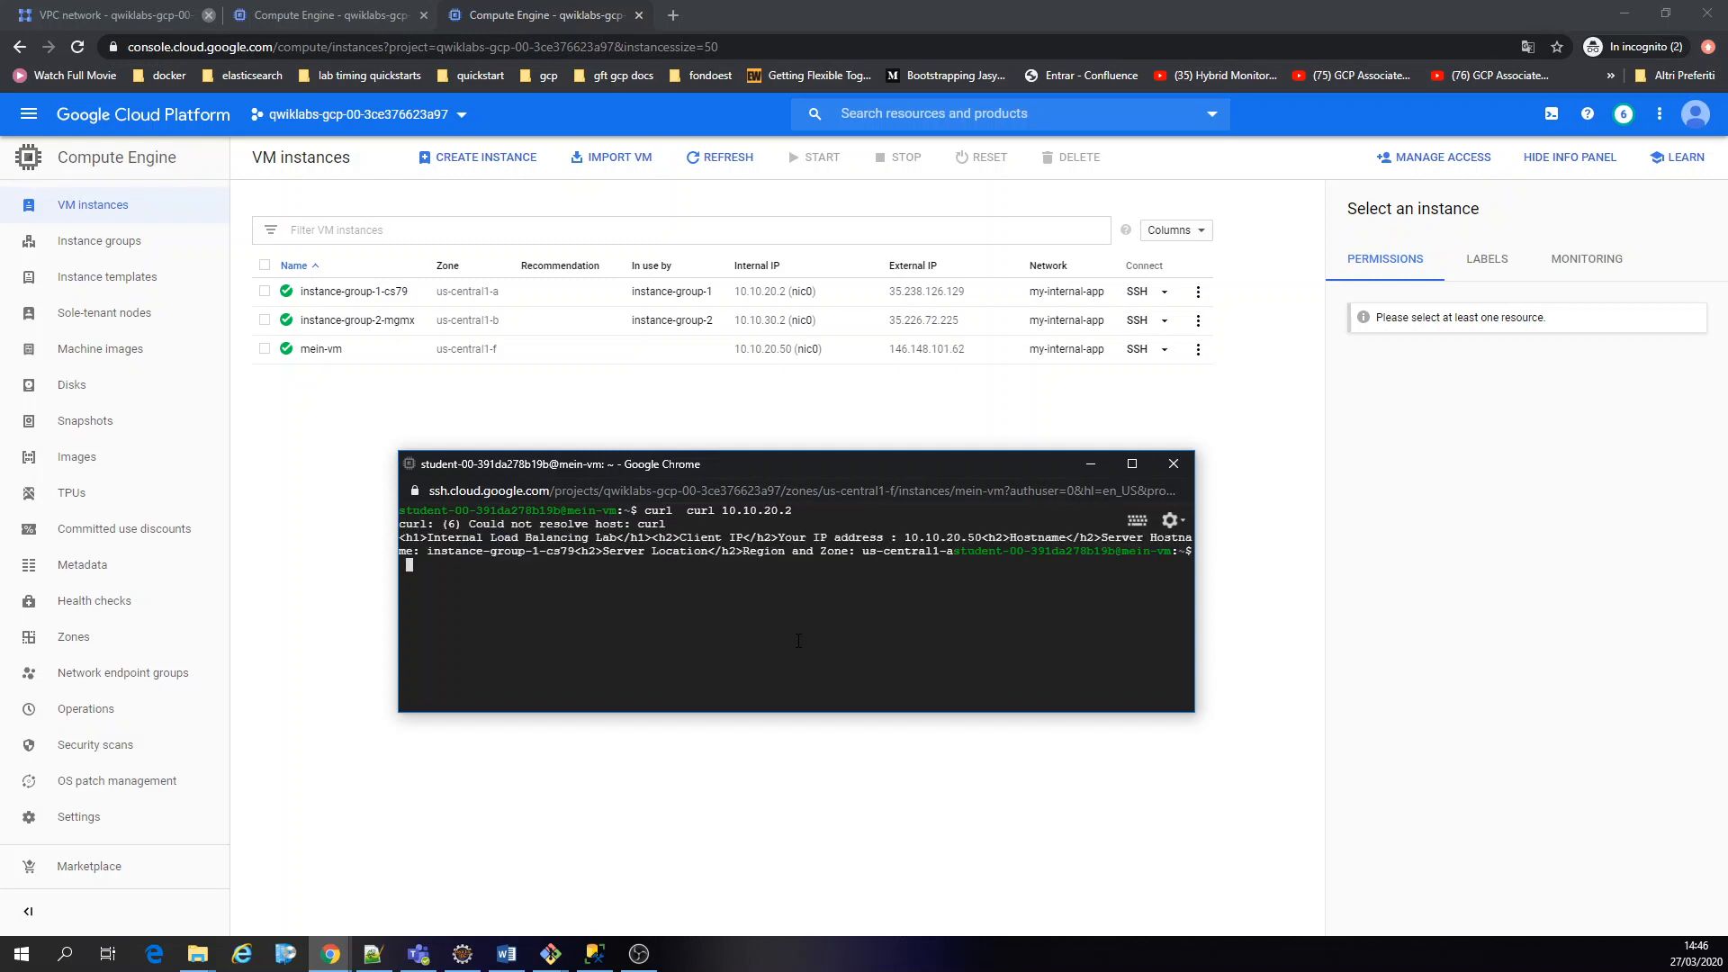
Clear the terminal and end the SSH session on mein-vm with exit
{"action": "key", "text": "ctrl+l"}
{"action": "type", "text": "exit"}
{"action": "key", "text": "Return"}
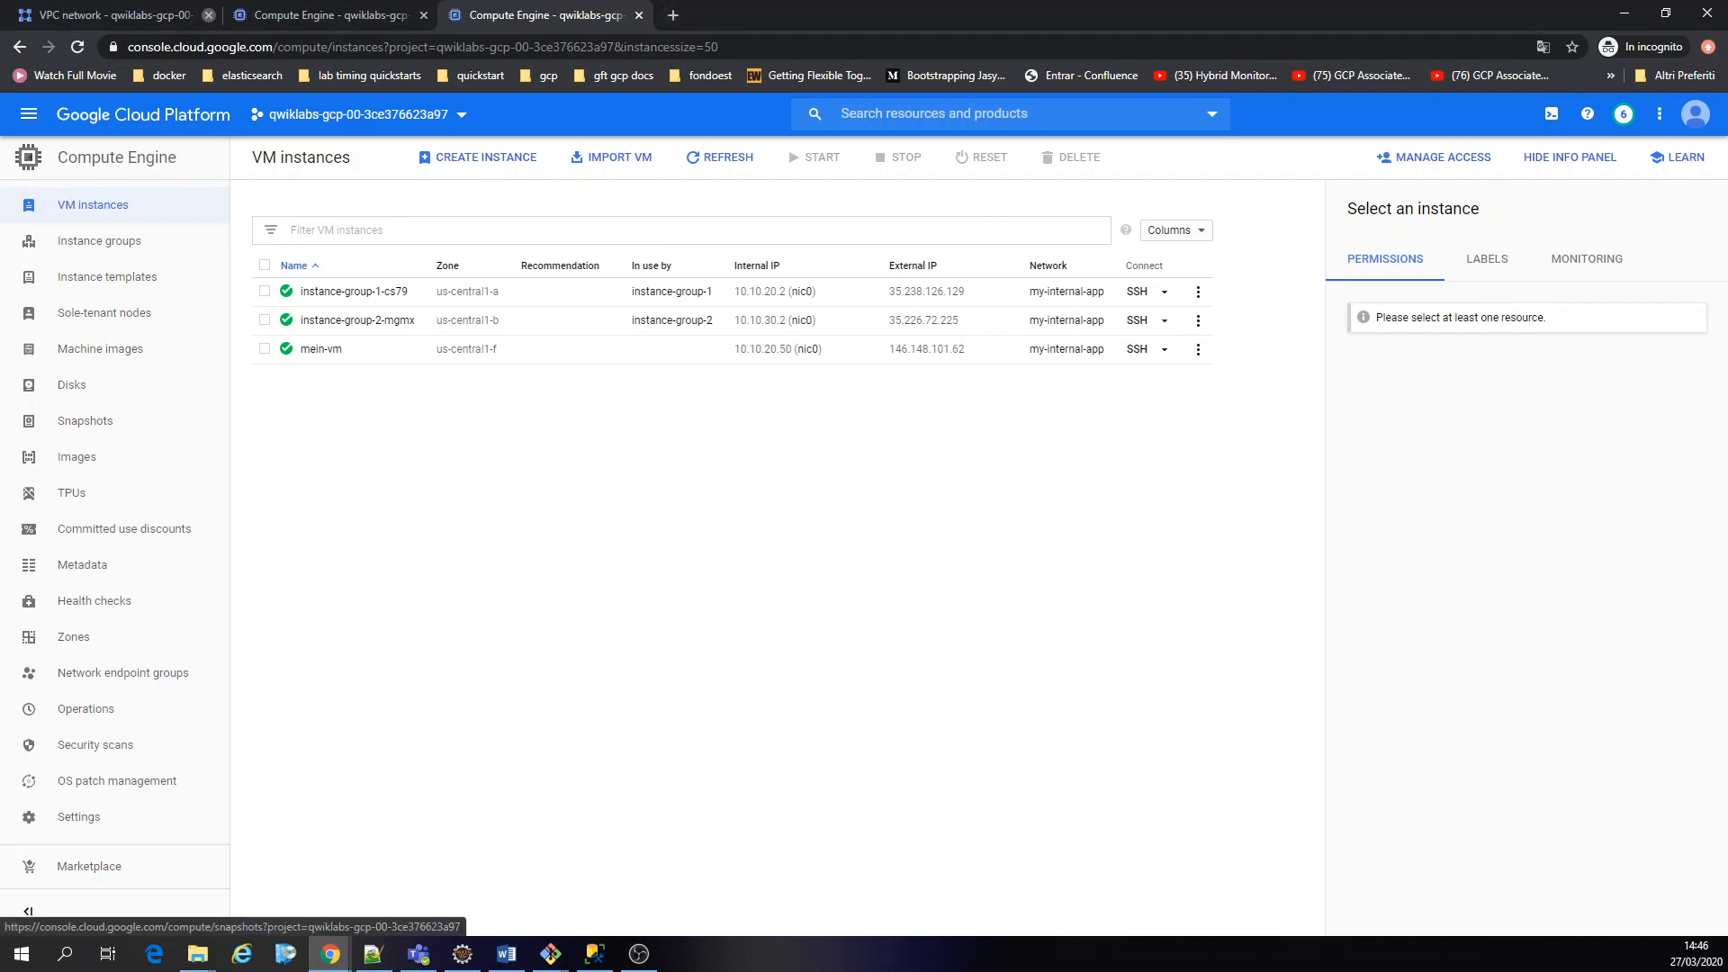
Open the Load balancing page of Network services in place of the VPC networks list
{"action": "left_click", "coordinate": [176, 20]}
{"action": "scroll", "coordinate": [424, 548], "scroll_direction": "down", "scroll_amount": 1}
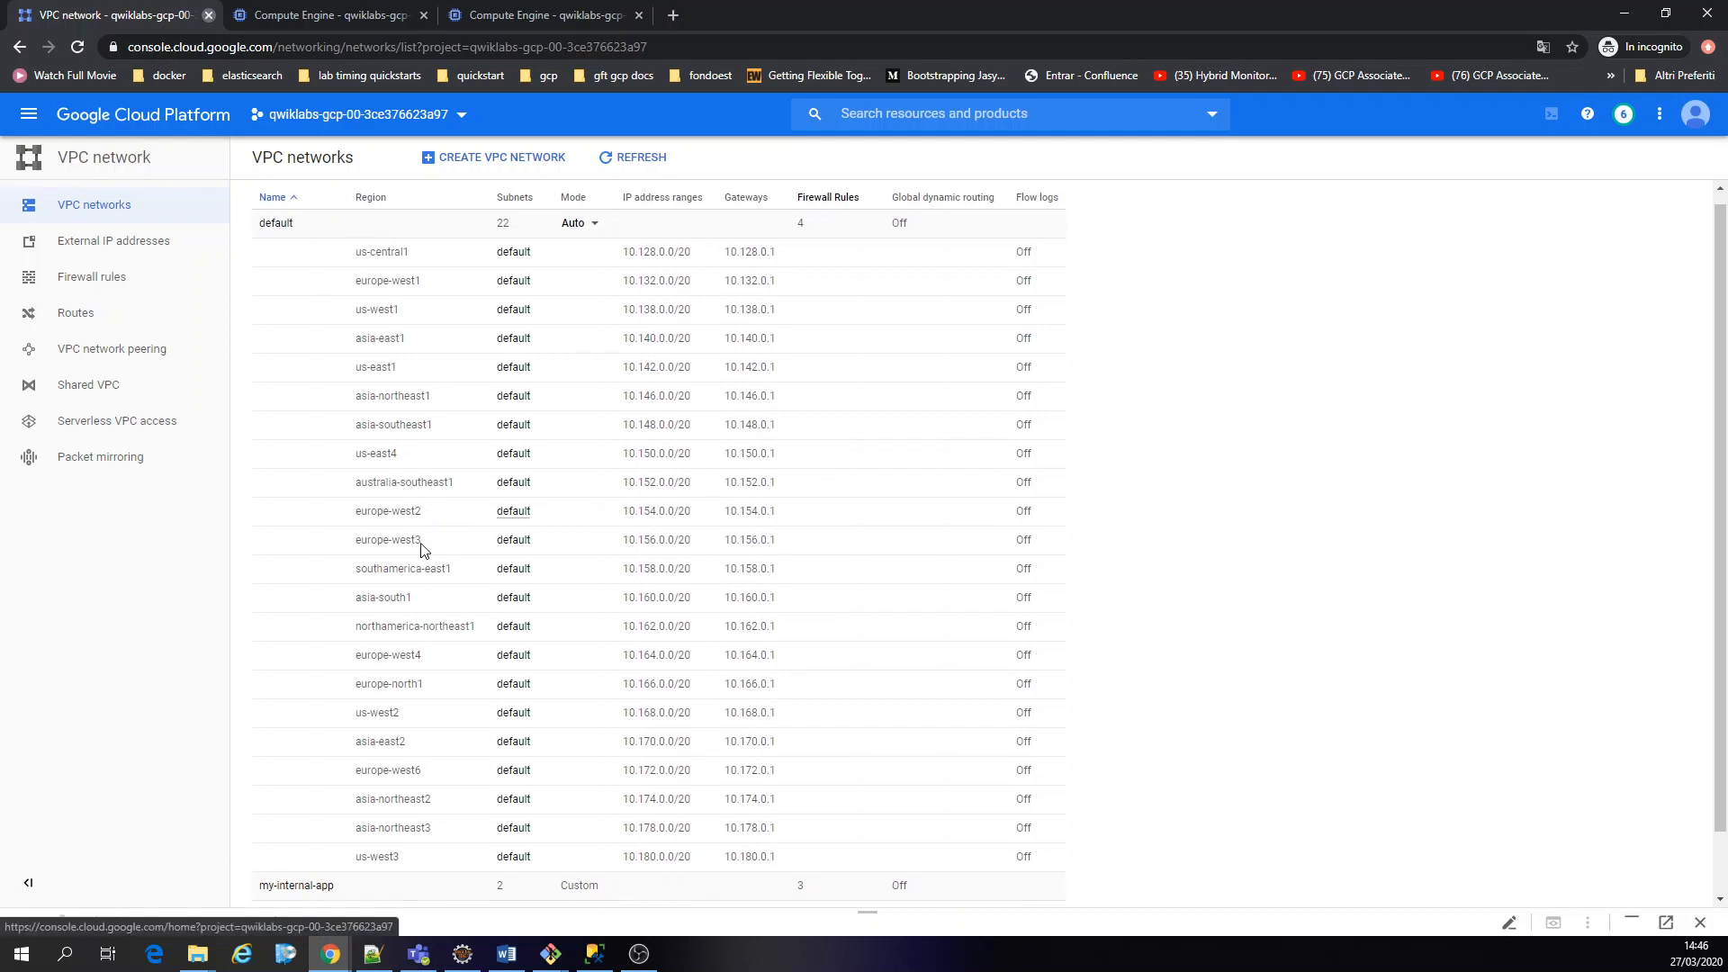
{"action": "scroll", "coordinate": [333, 764], "scroll_direction": "up", "scroll_amount": 1}
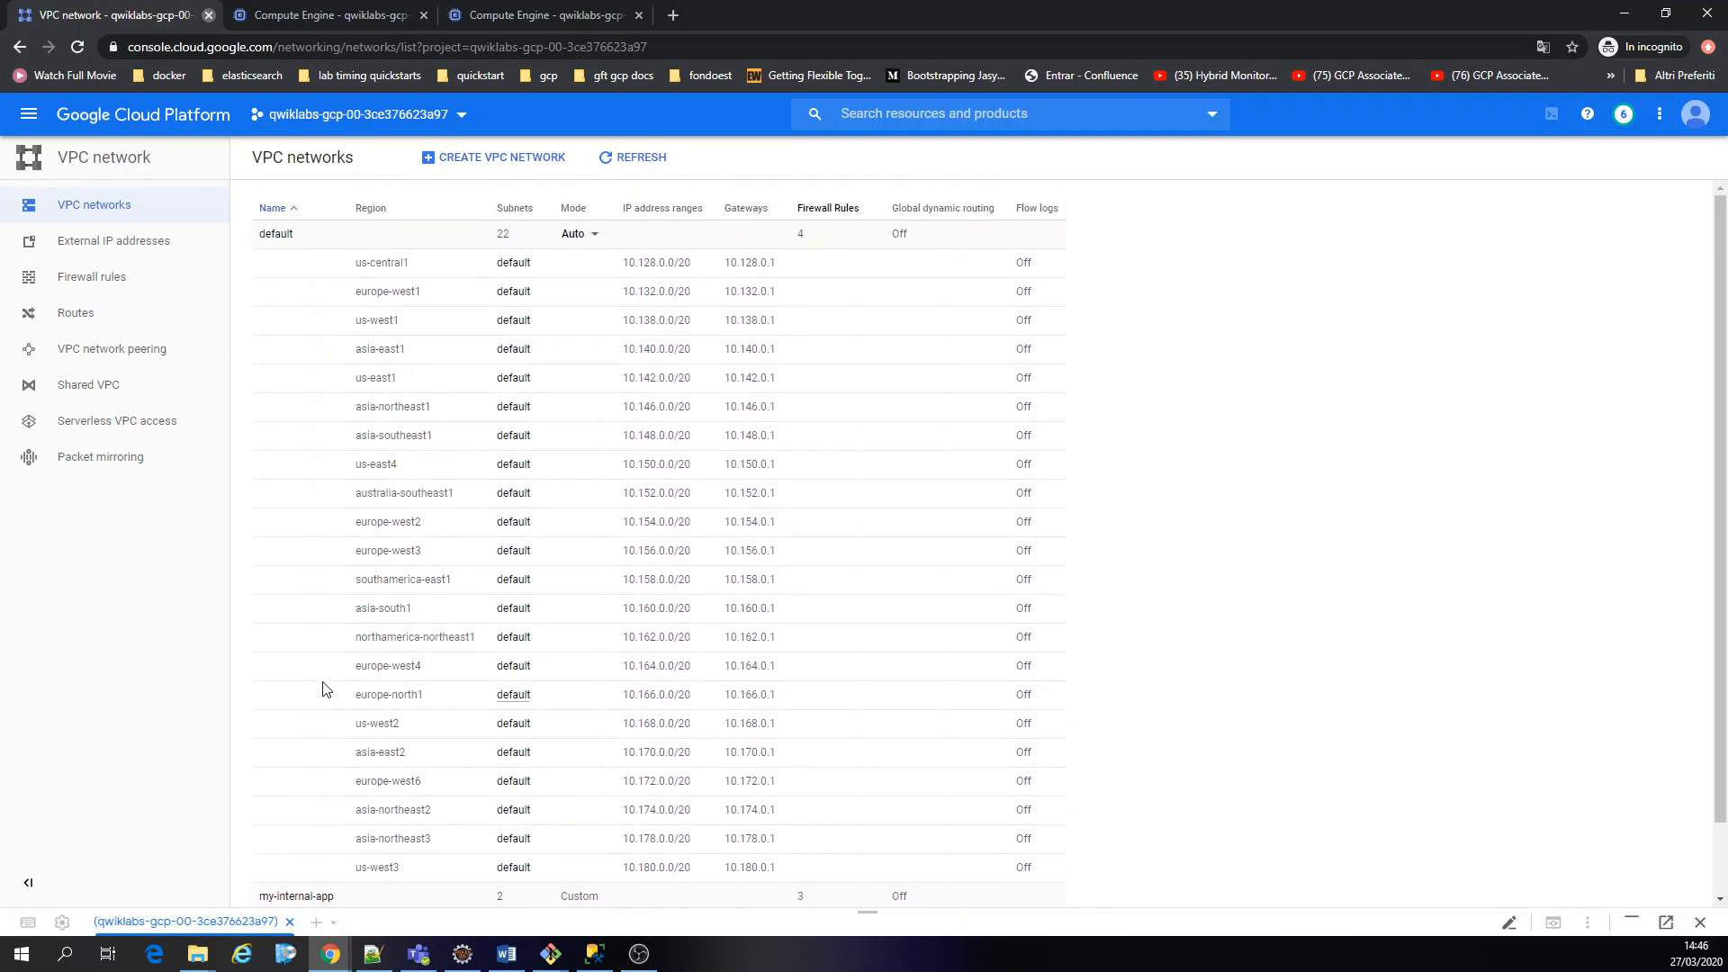
{"action": "left_click", "coordinate": [34, 116]}
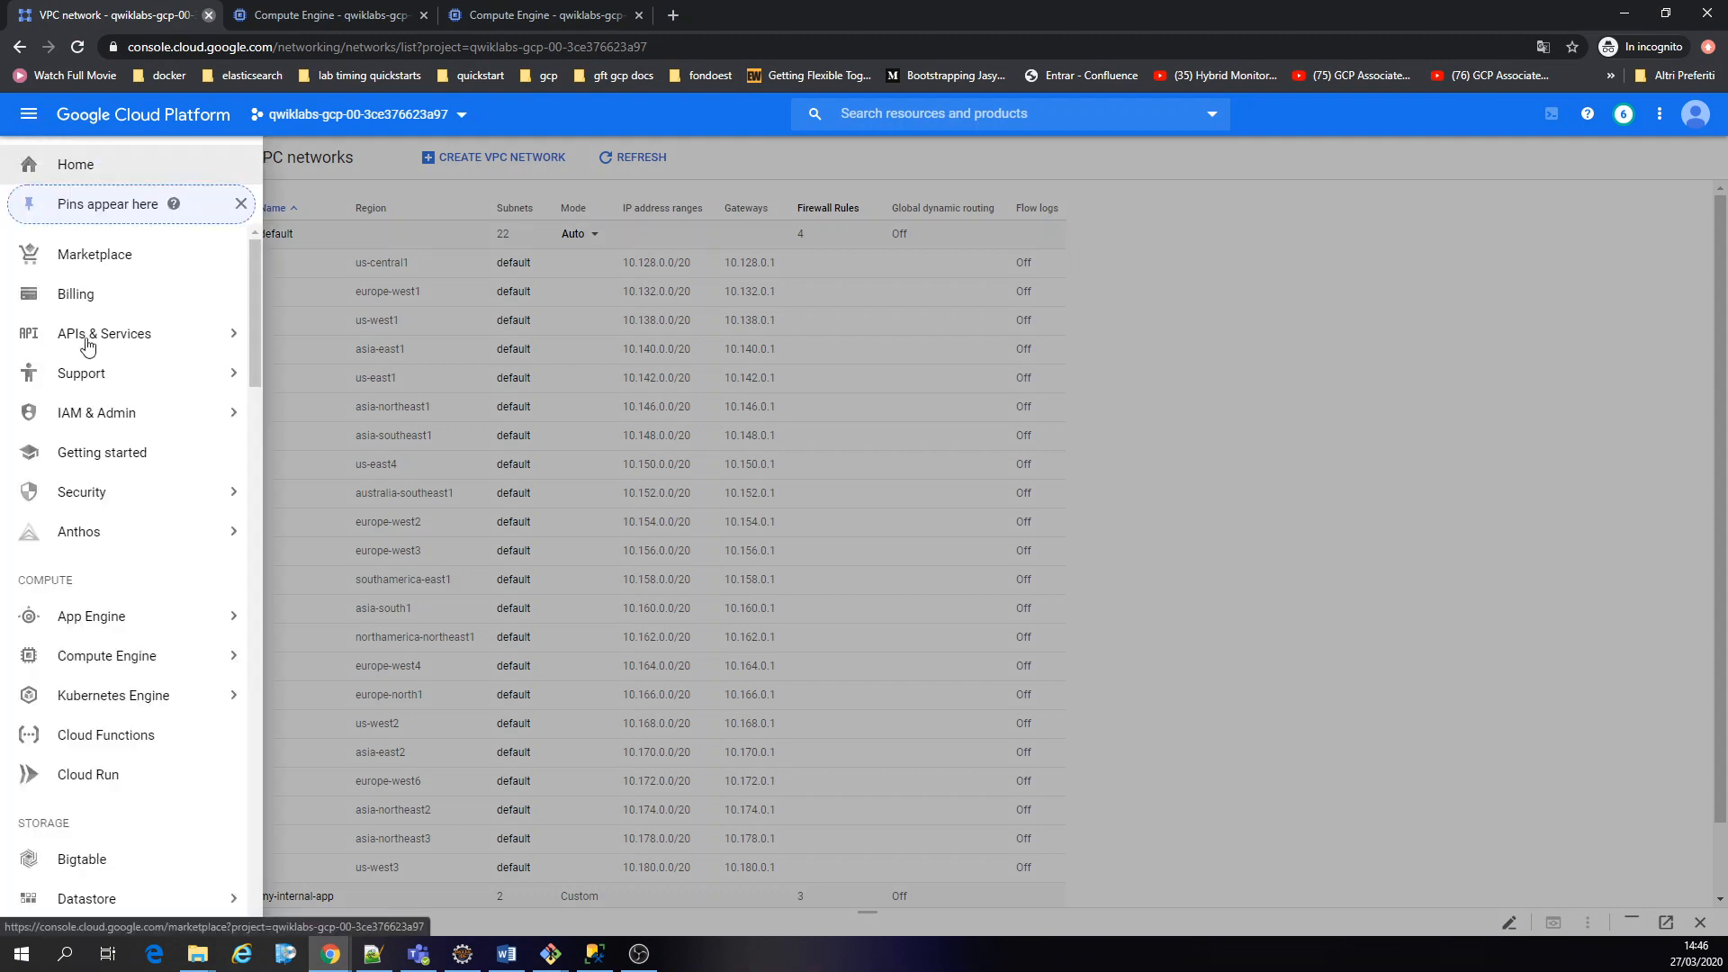
{"action": "scroll", "coordinate": [88, 372], "scroll_direction": "down", "scroll_amount": 3}
{"action": "scroll", "coordinate": [89, 372], "scroll_direction": "down", "scroll_amount": 6}
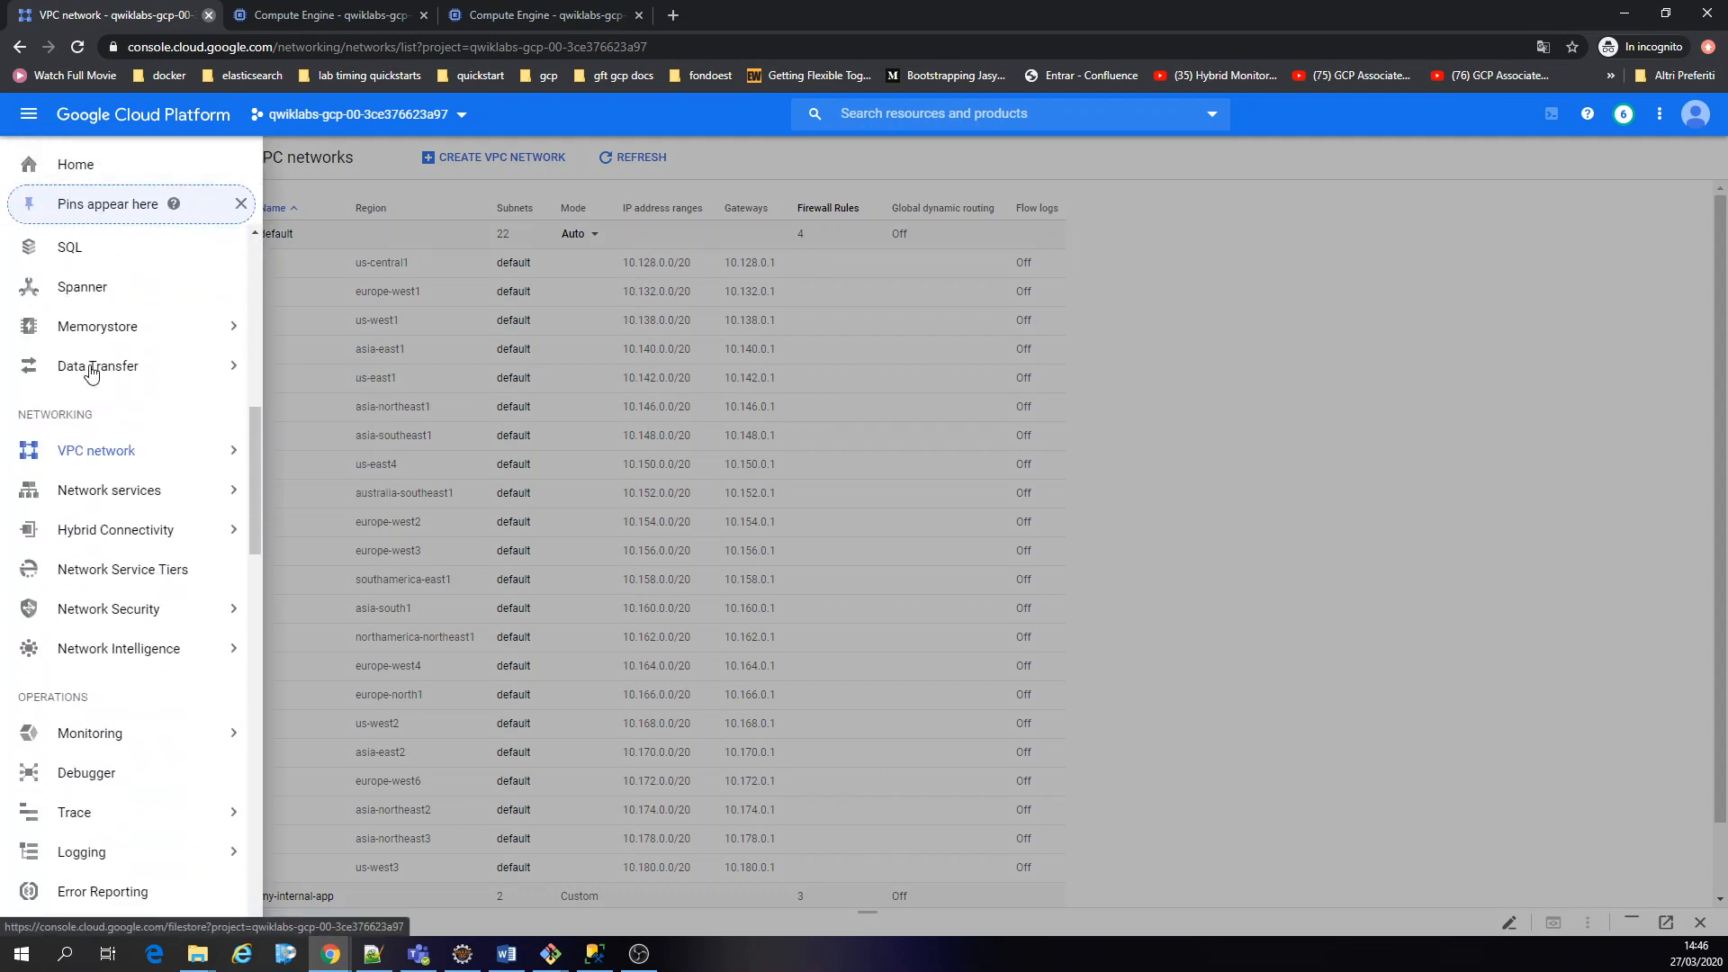
{"action": "mouse_move", "coordinate": [157, 505]}
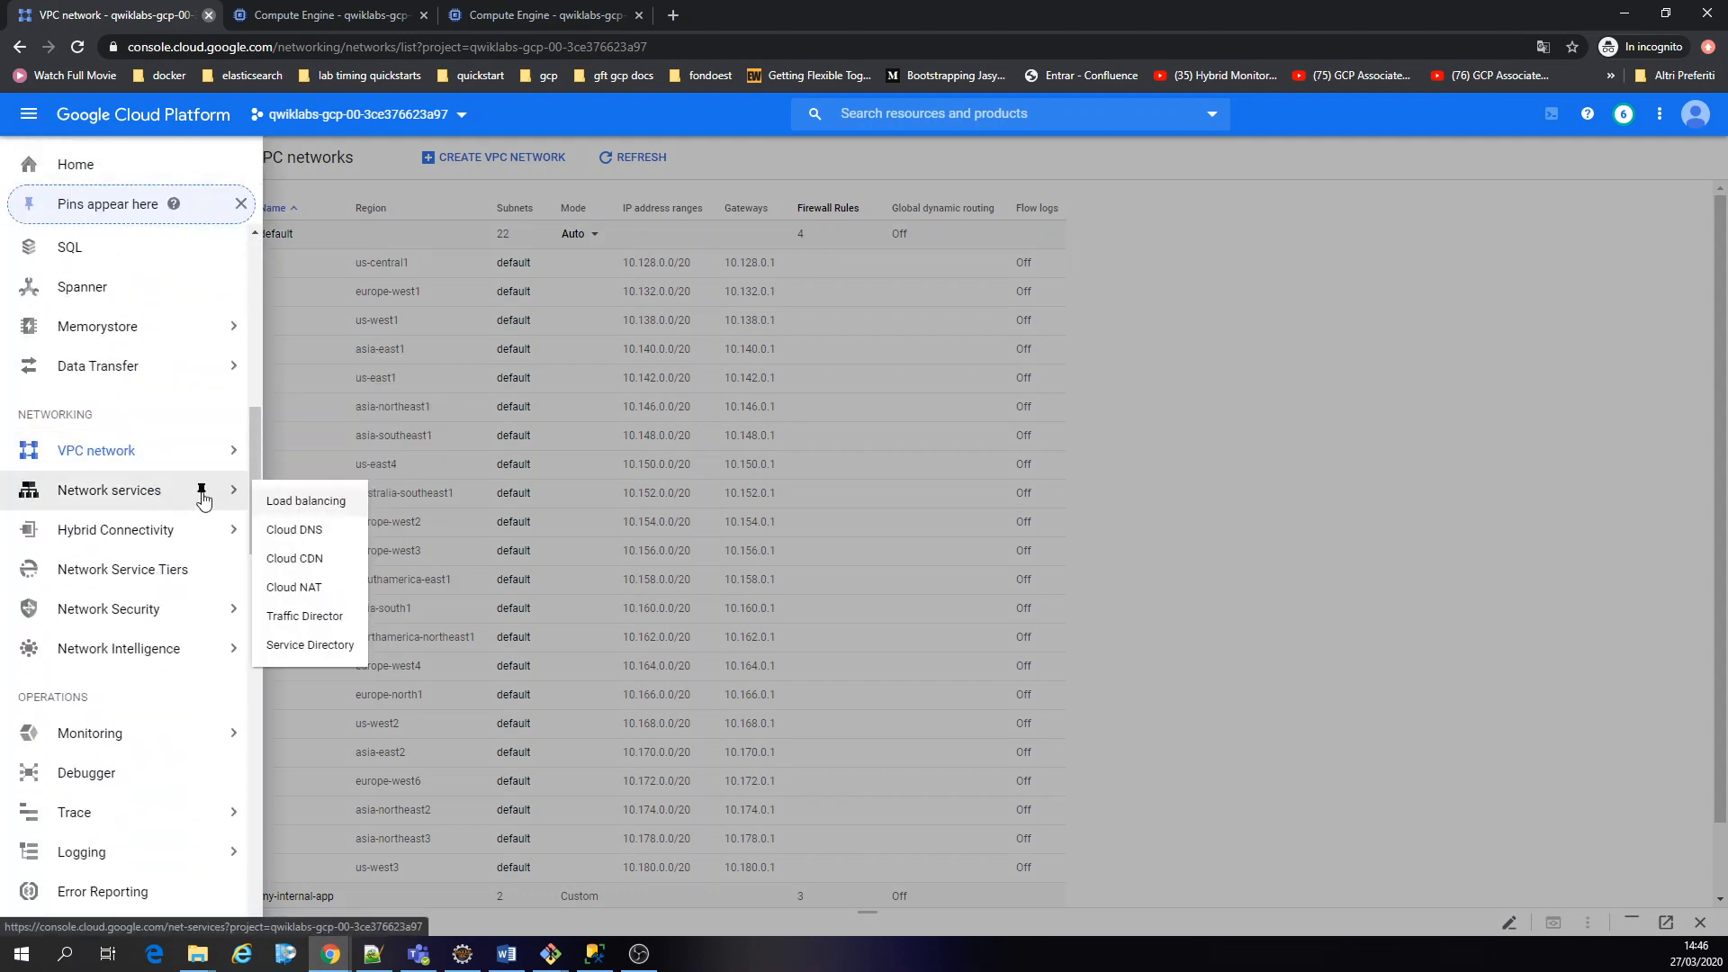
{"action": "left_click", "coordinate": [281, 504]}
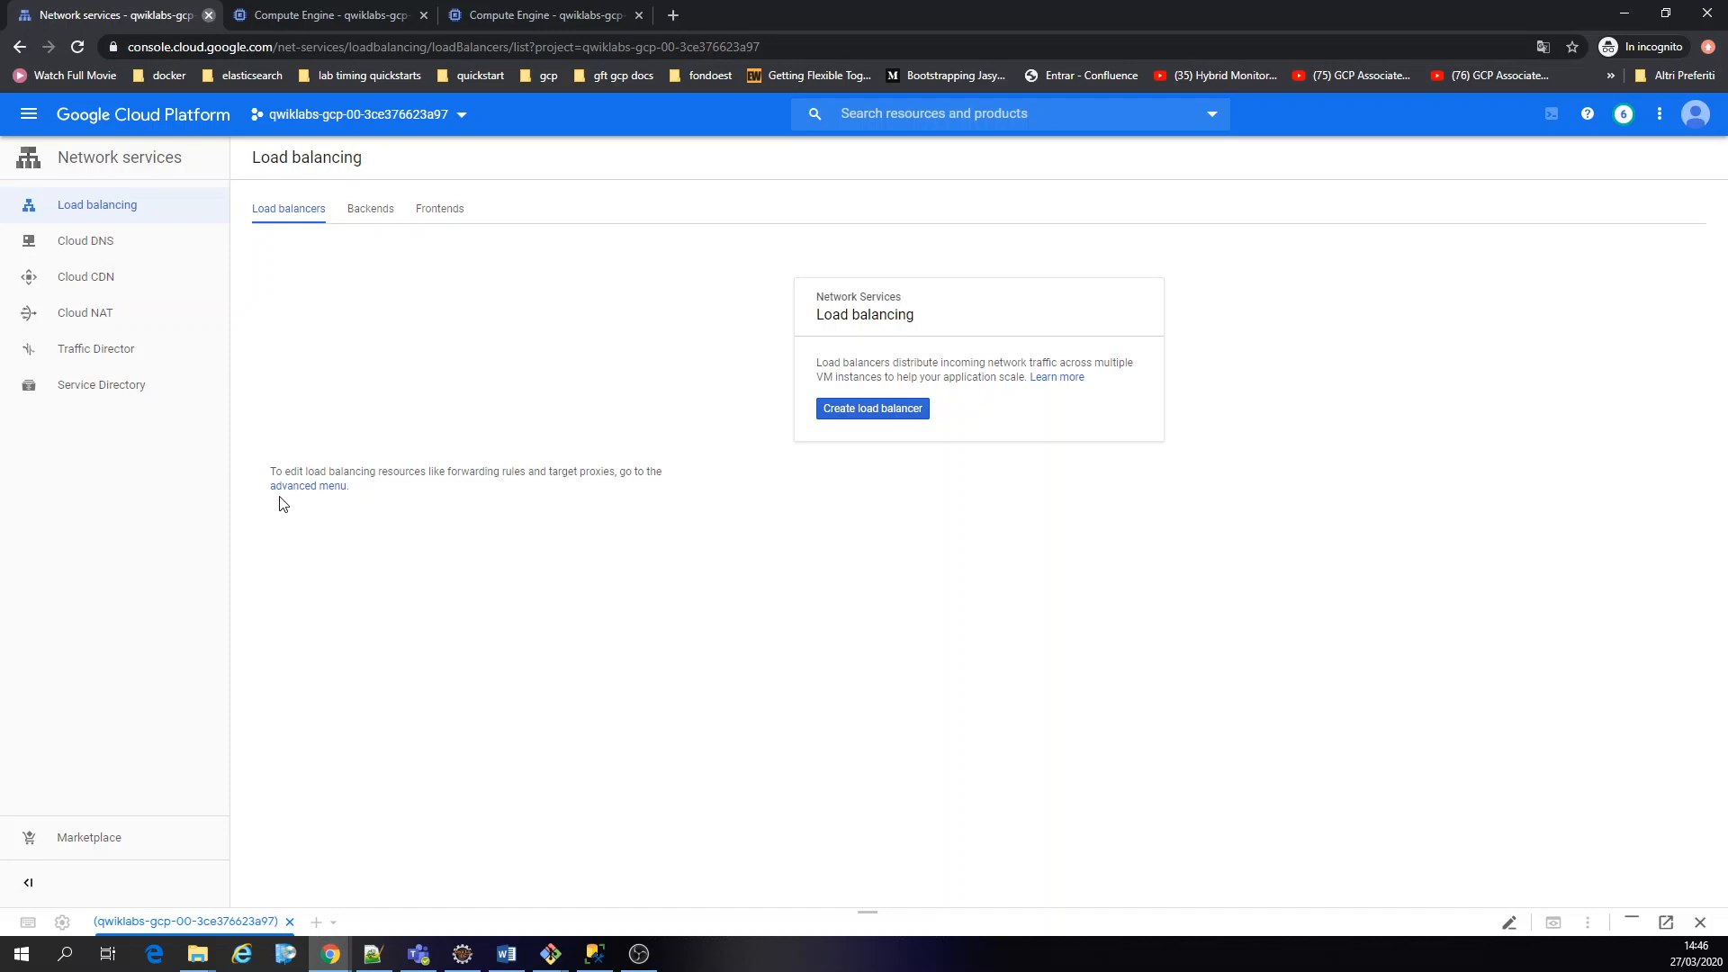
Start a new TCP load balancer that serves traffic only between the project's VMs in a single region
{"action": "left_click", "coordinate": [911, 408]}
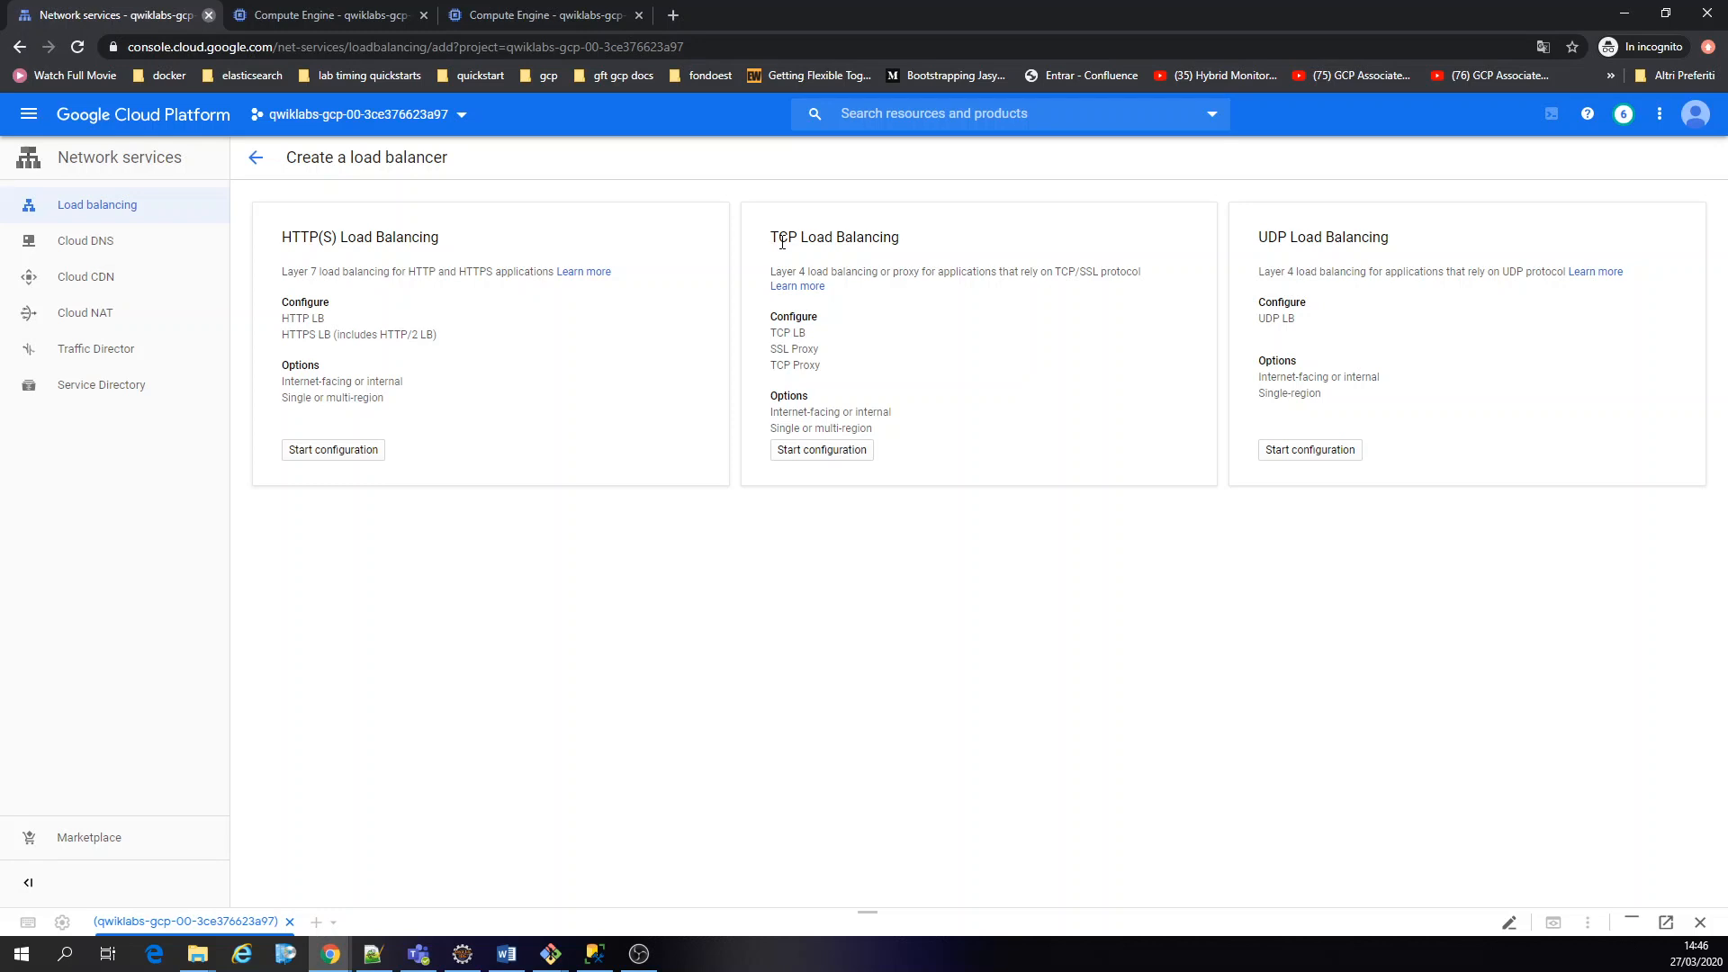
{"action": "left_click", "coordinate": [859, 459]}
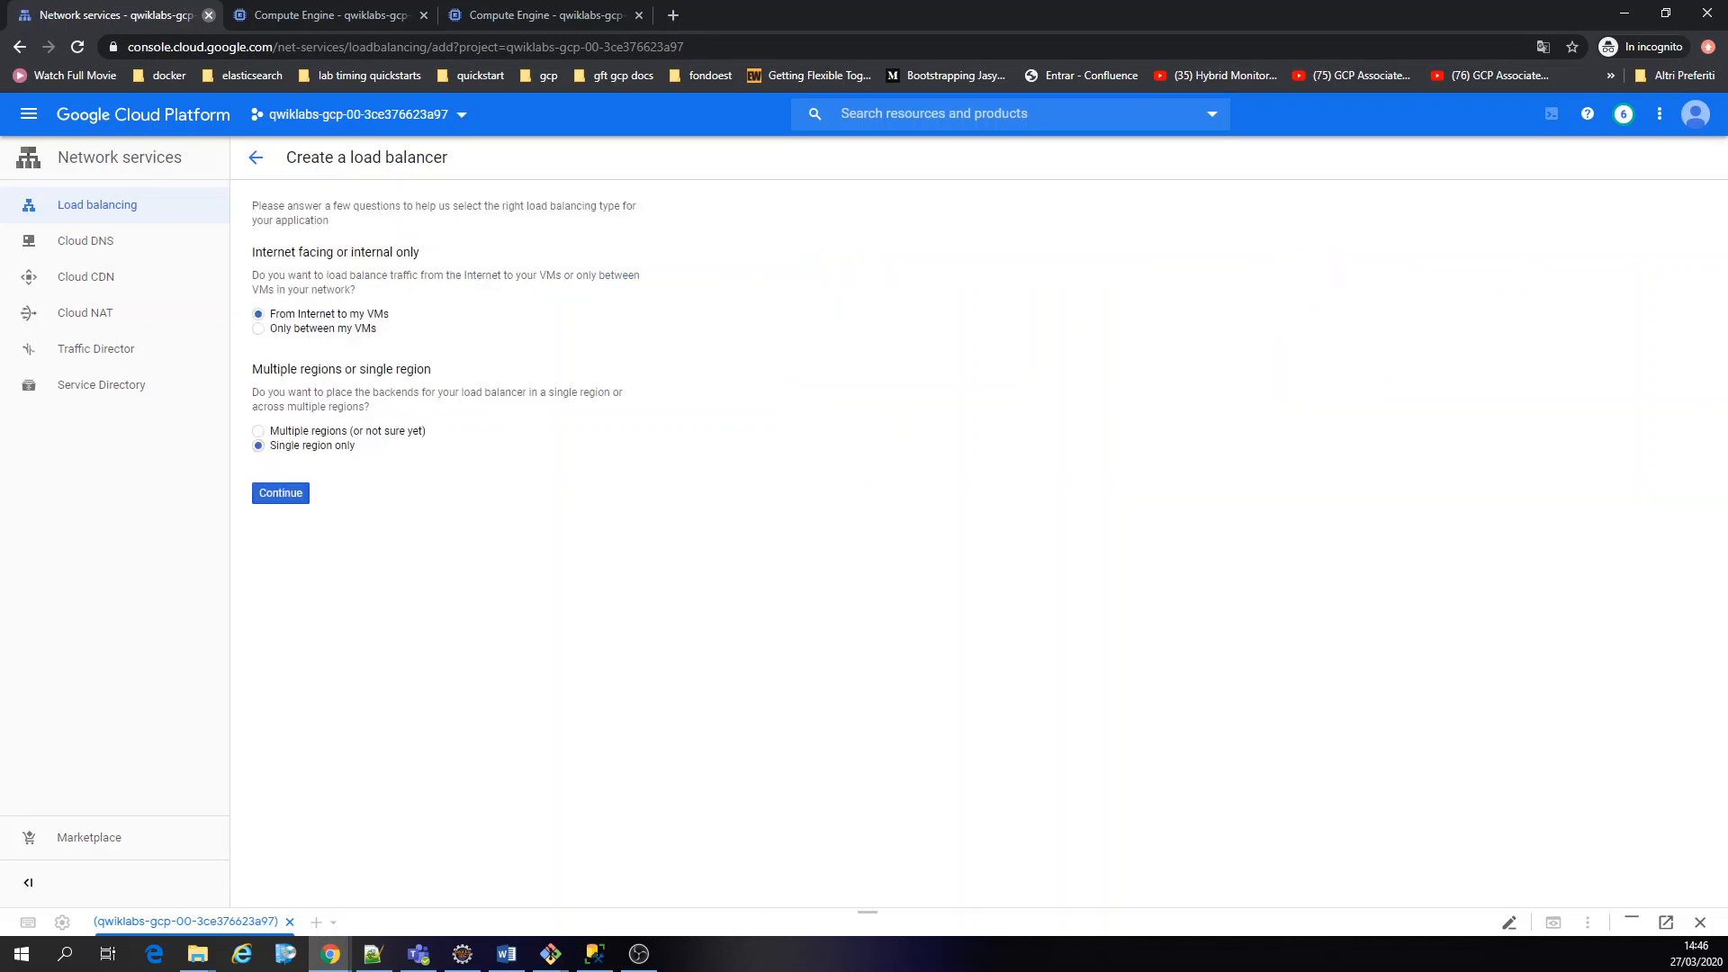
{"action": "left_click", "coordinate": [349, 332]}
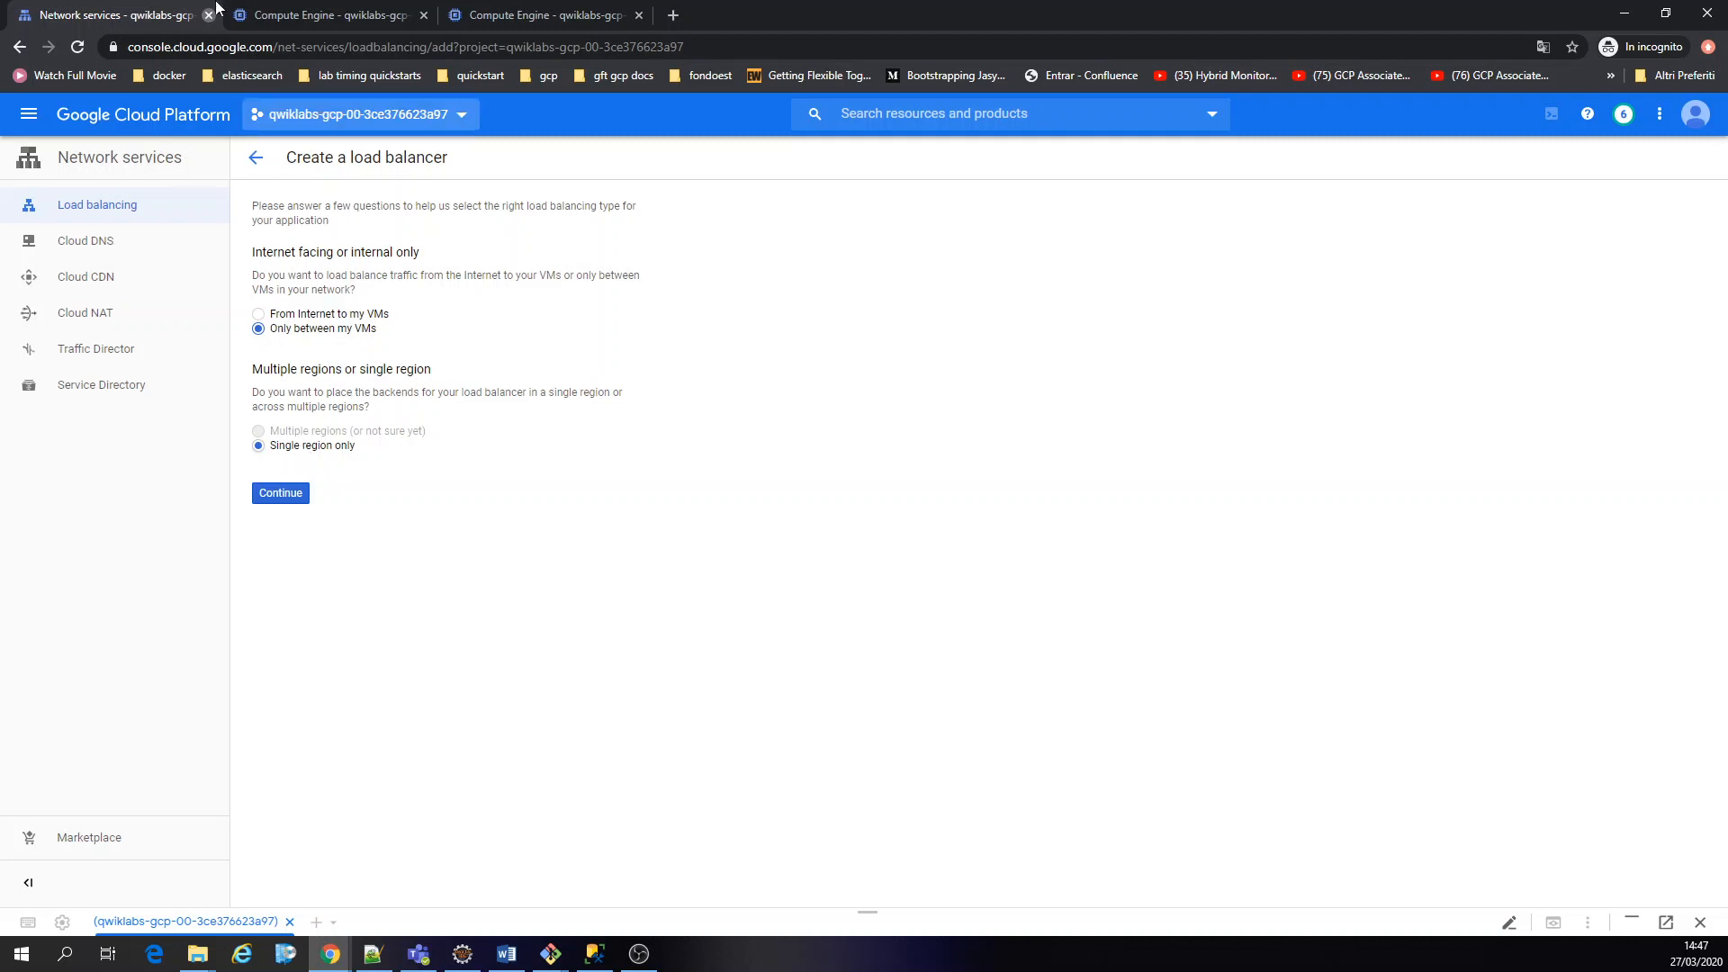
{"action": "left_click", "coordinate": [280, 494]}
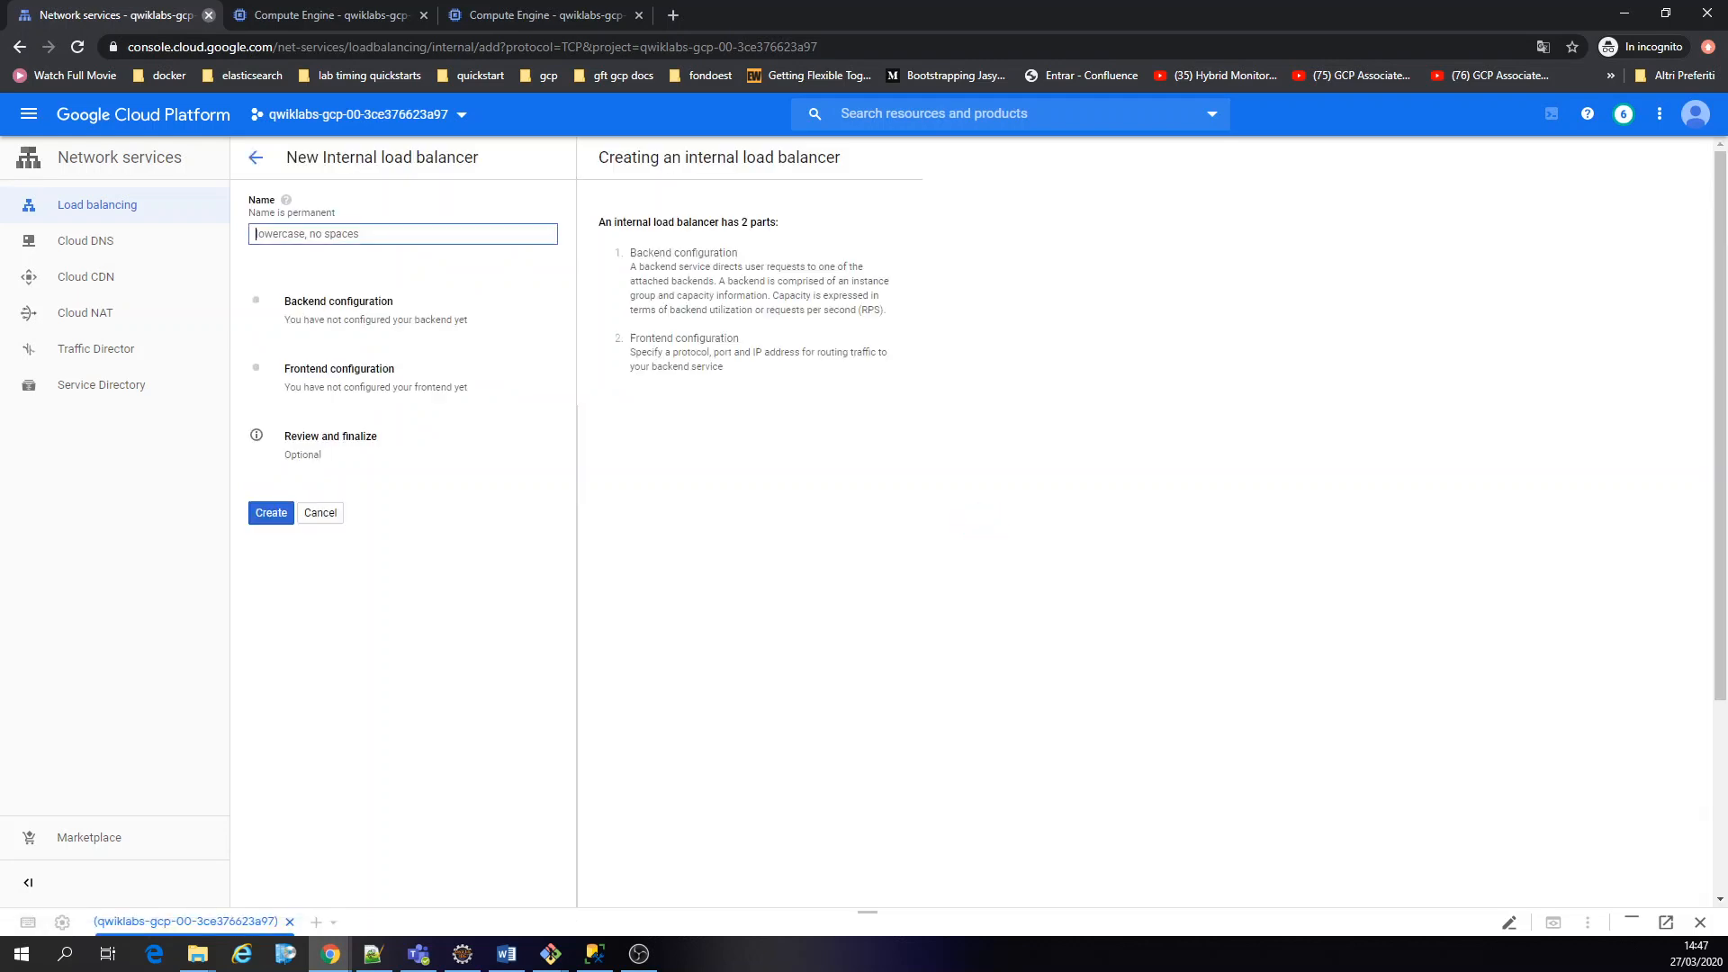
Name the load balancer mein-lb and set its backend service to region us-central1 and network my-internal-app
{"action": "left_click", "coordinate": [305, 236]}
{"action": "type", "text": "mein-lb"}
{"action": "left_click", "coordinate": [342, 330]}
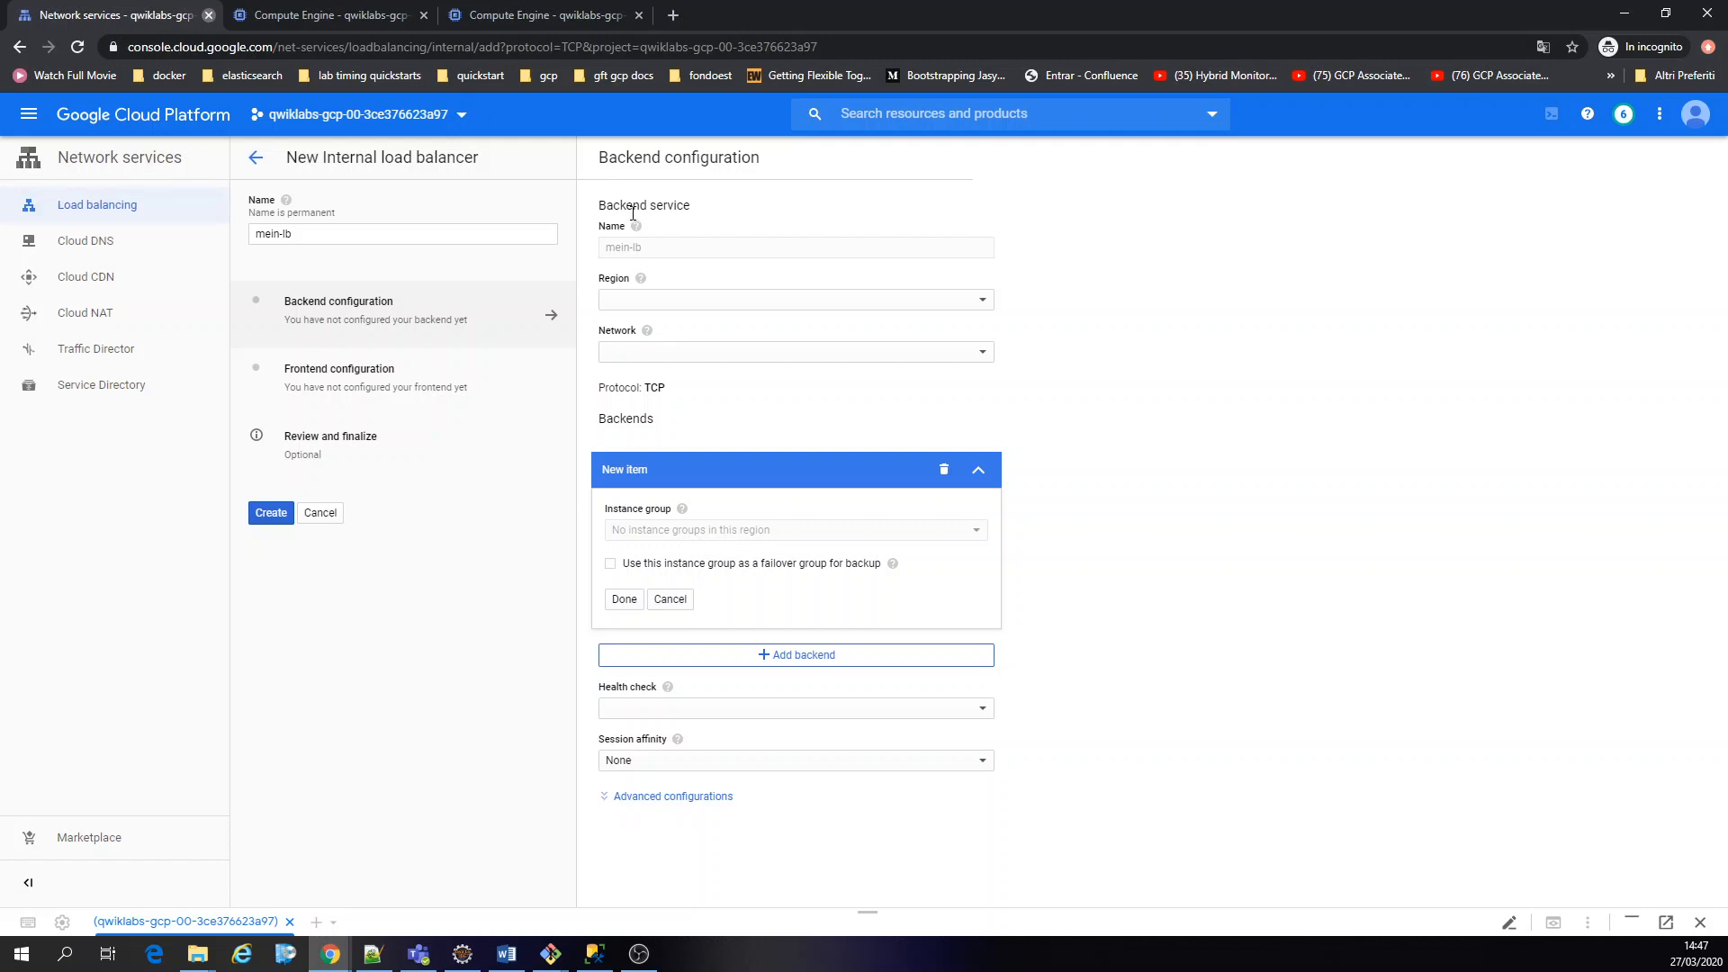
{"action": "left_click", "coordinate": [662, 311]}
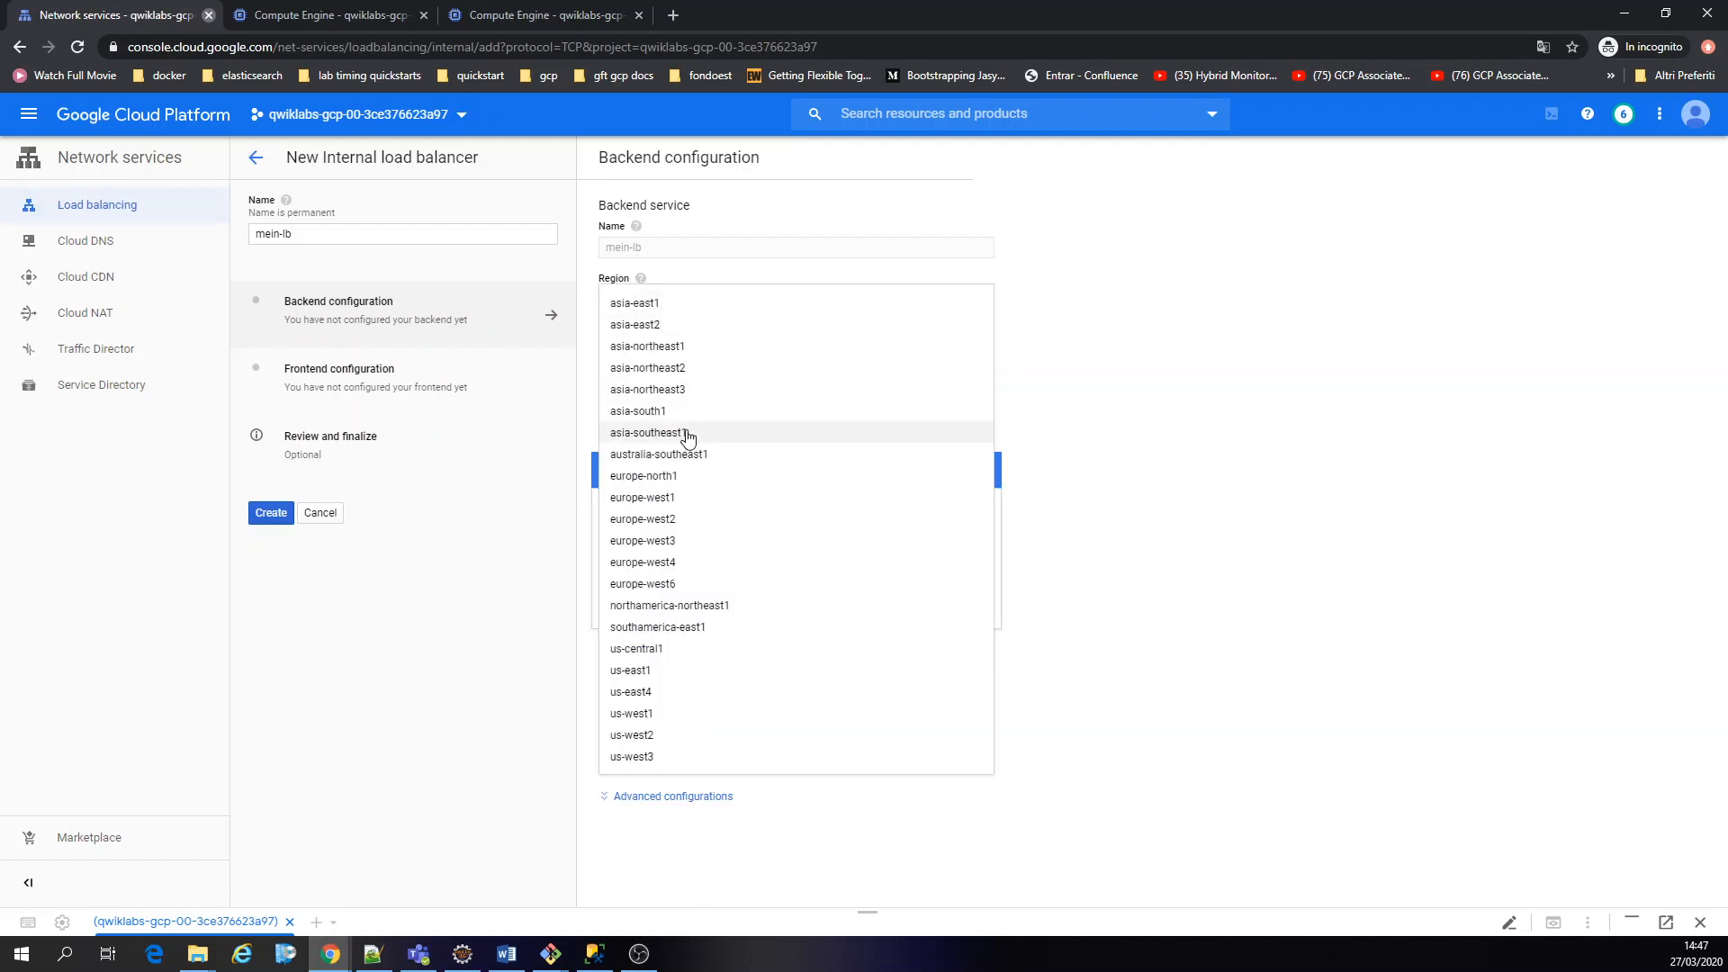
{"action": "left_click", "coordinate": [652, 648]}
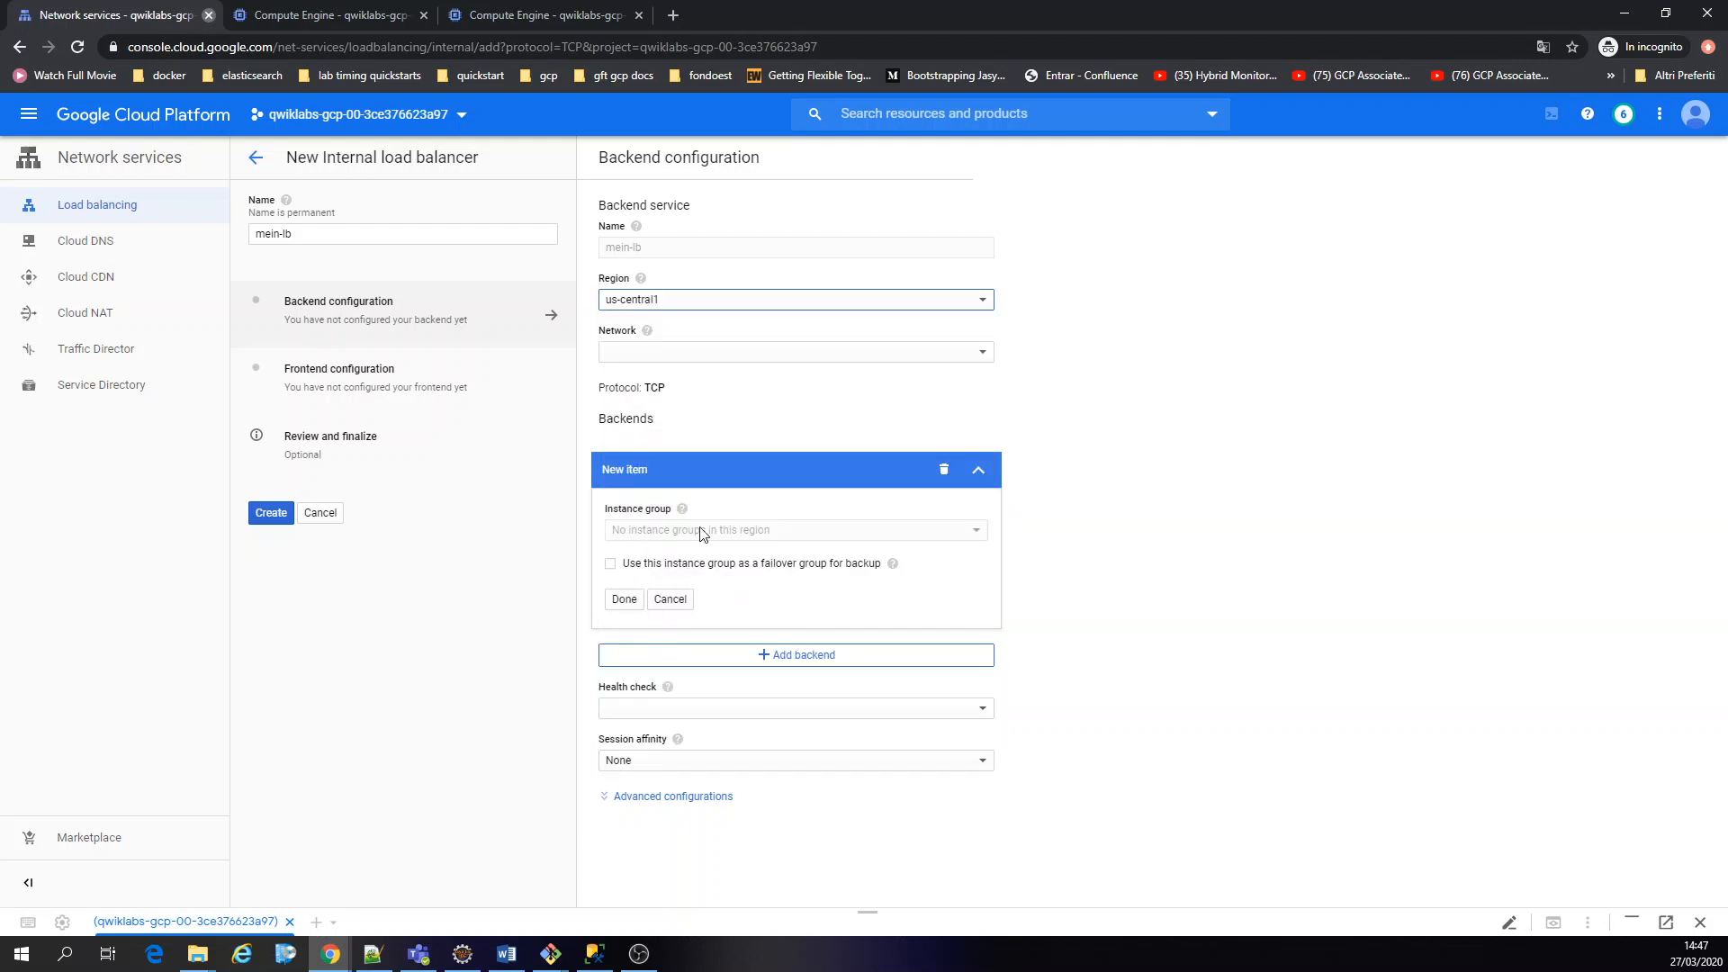
{"action": "left_click", "coordinate": [687, 352]}
{"action": "left_click", "coordinate": [684, 377]}
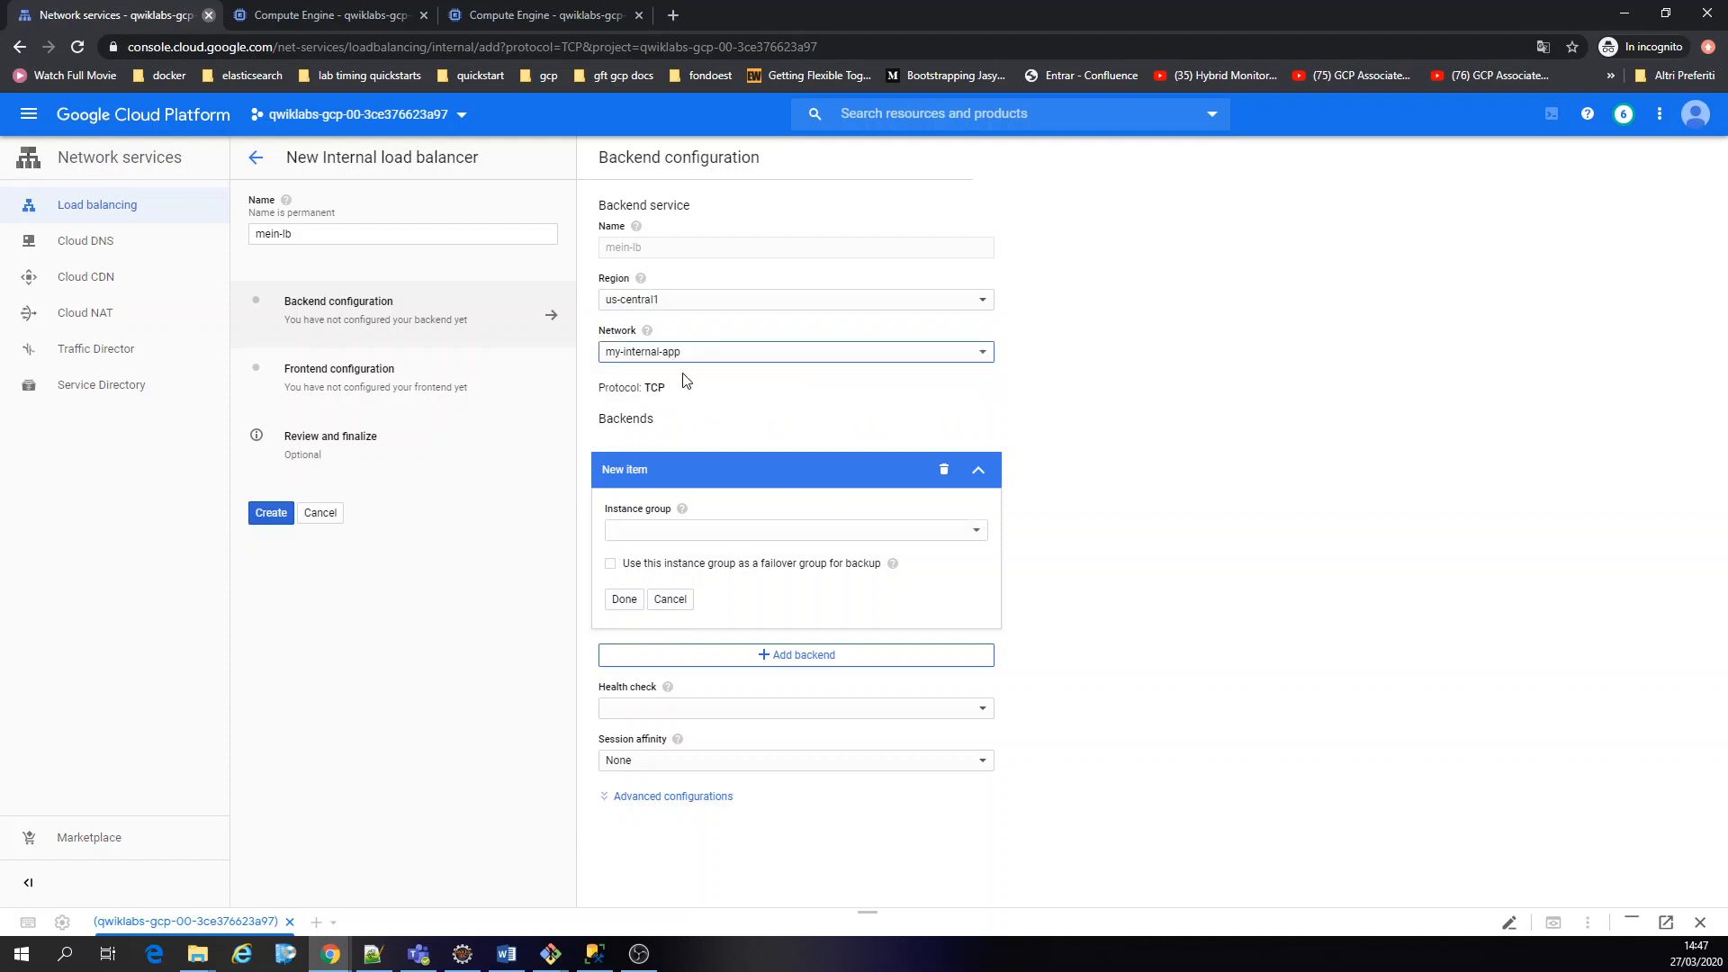
Add instance-group-1 (us-central1-a) and instance-group-2 (us-central1-b) as backends of the load balancer
{"action": "left_click", "coordinate": [786, 536]}
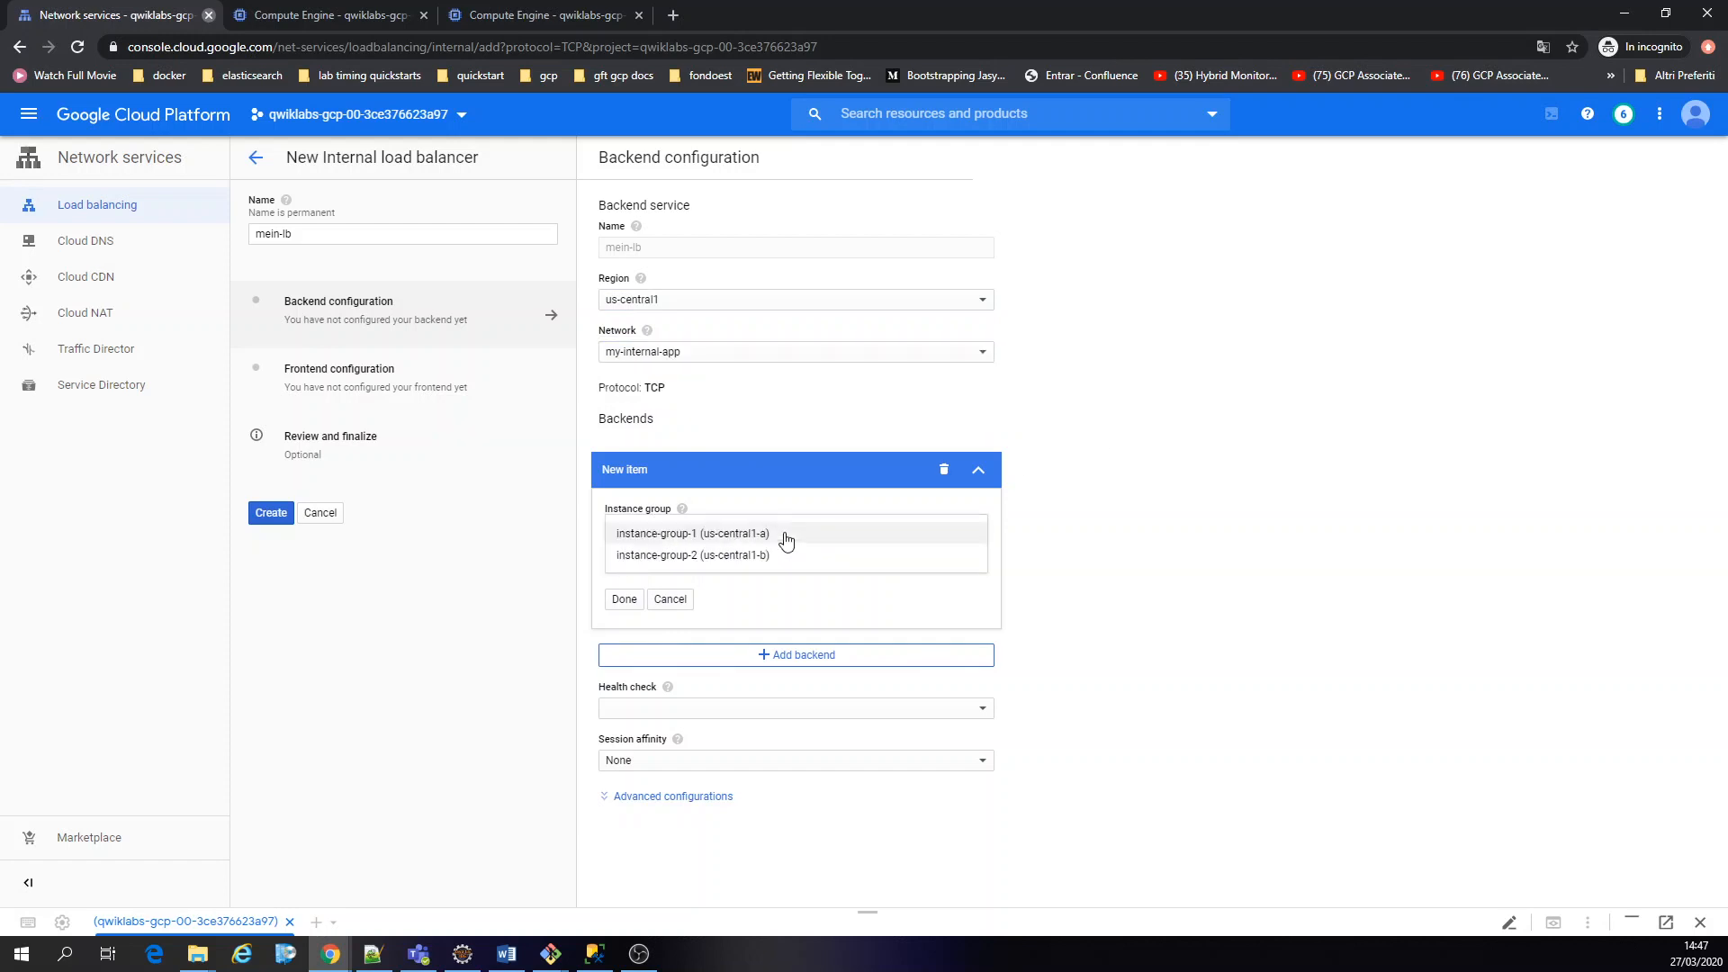
{"action": "left_click", "coordinate": [786, 536]}
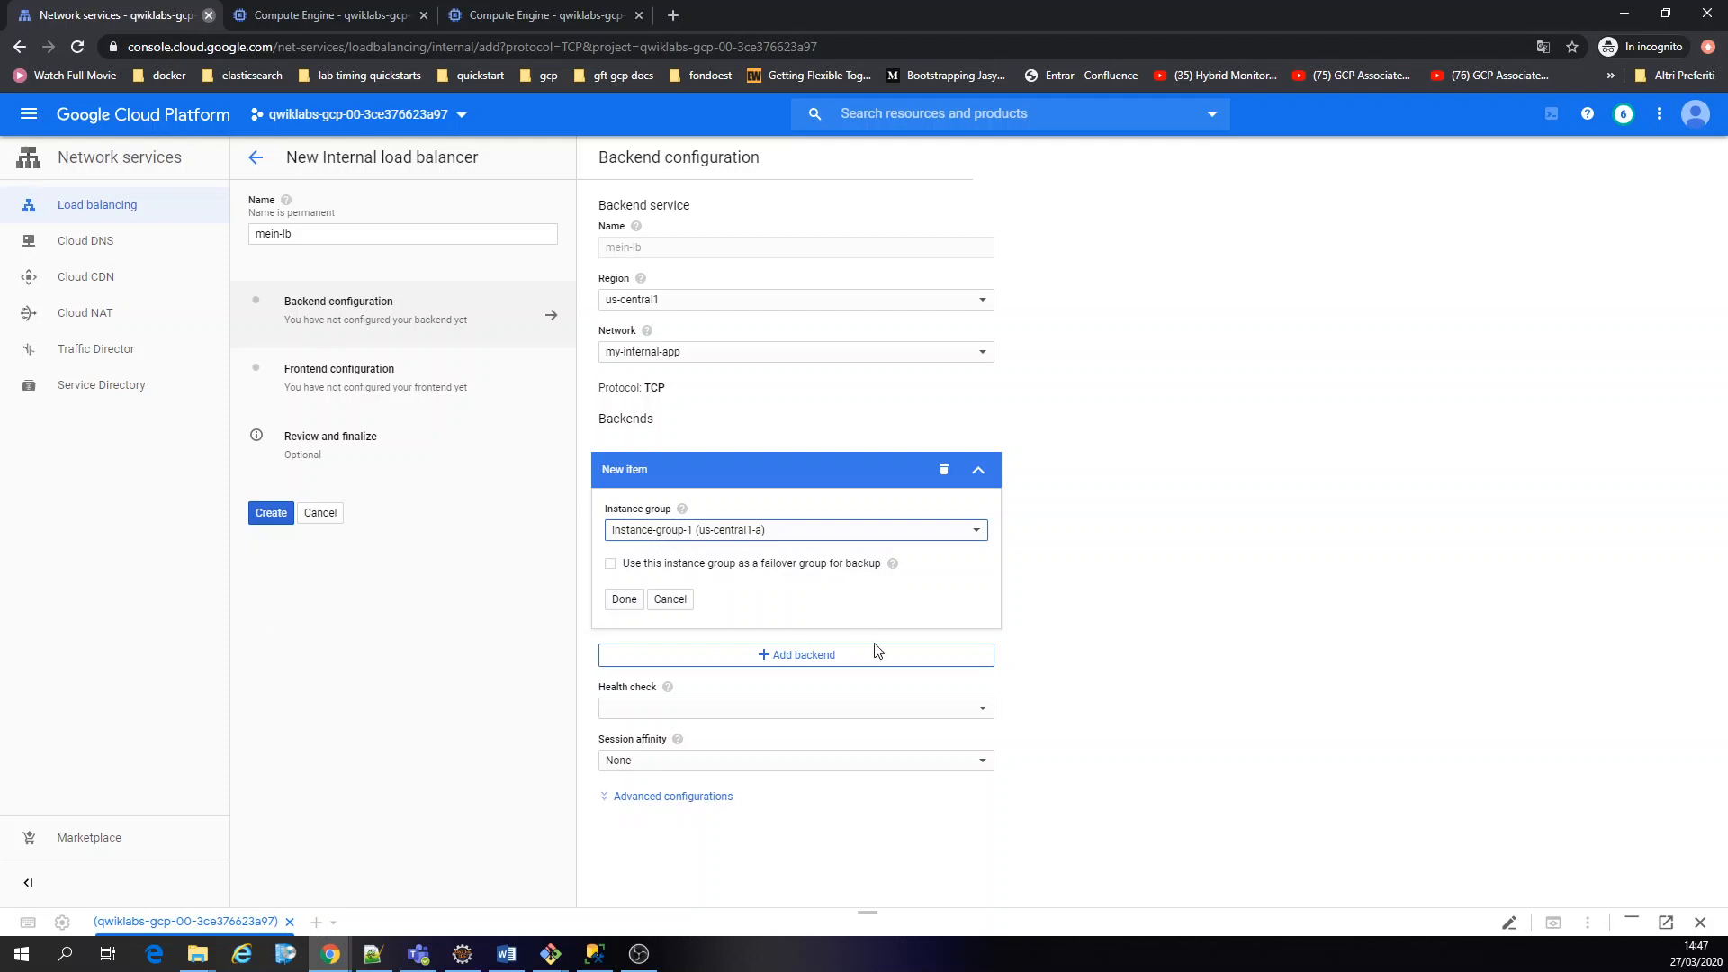
{"action": "left_click", "coordinate": [632, 600]}
{"action": "left_click", "coordinate": [707, 517]}
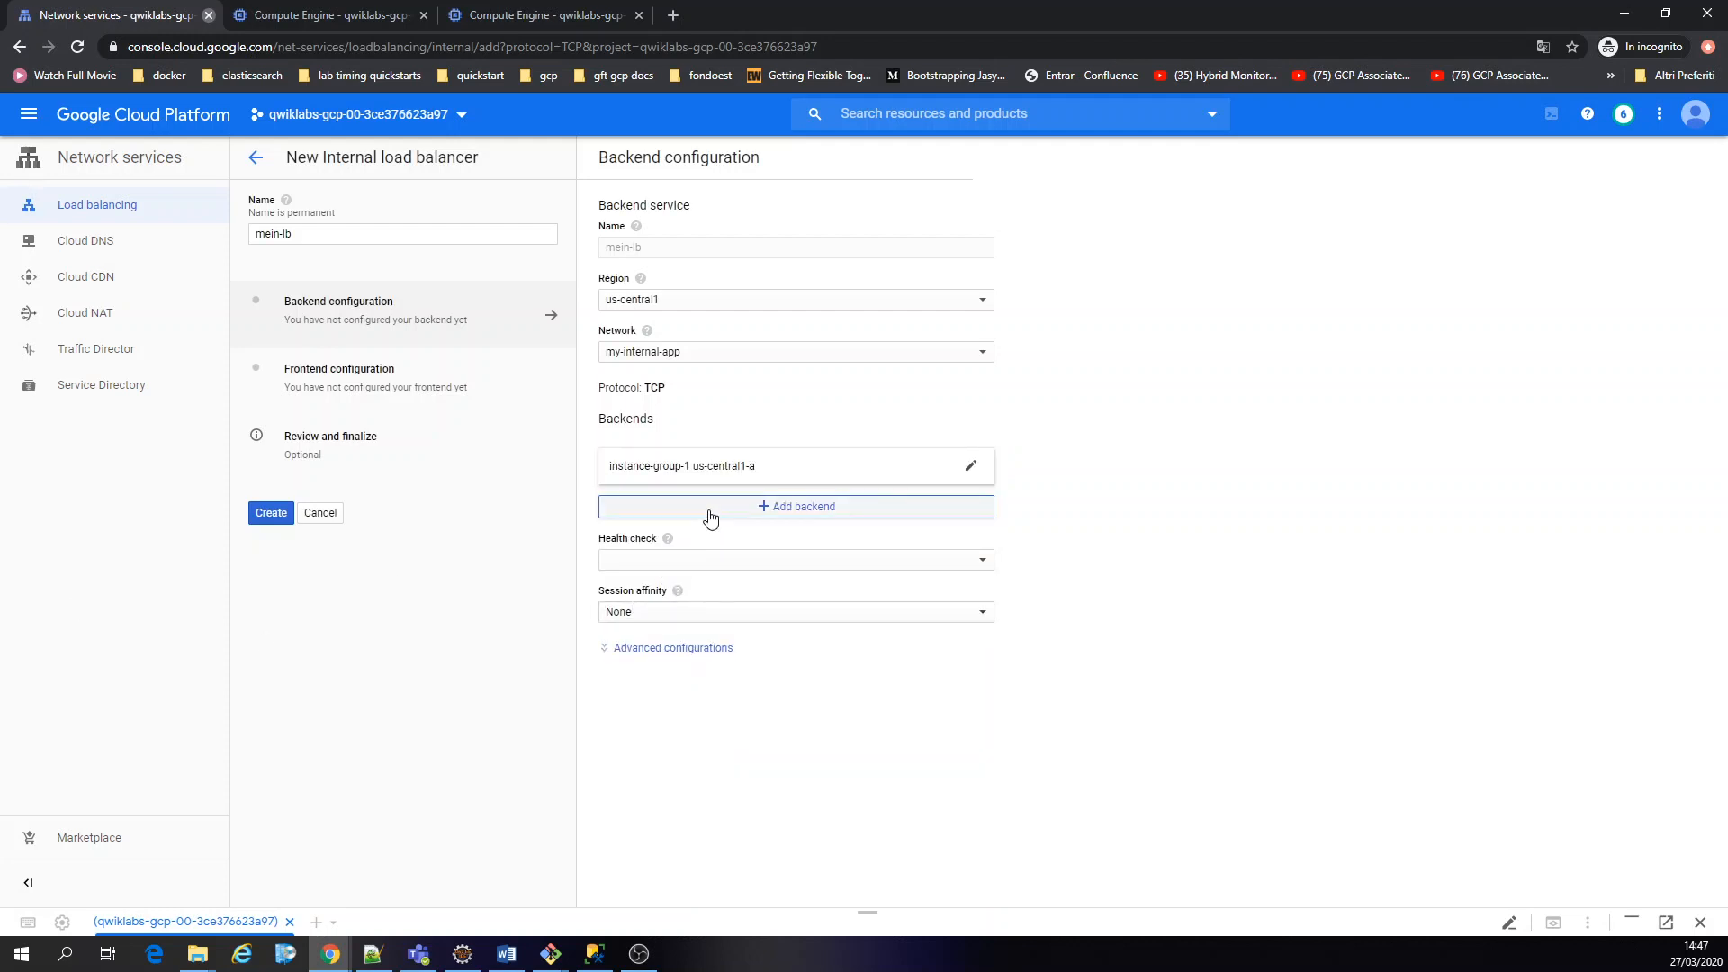
{"action": "left_click", "coordinate": [731, 567]}
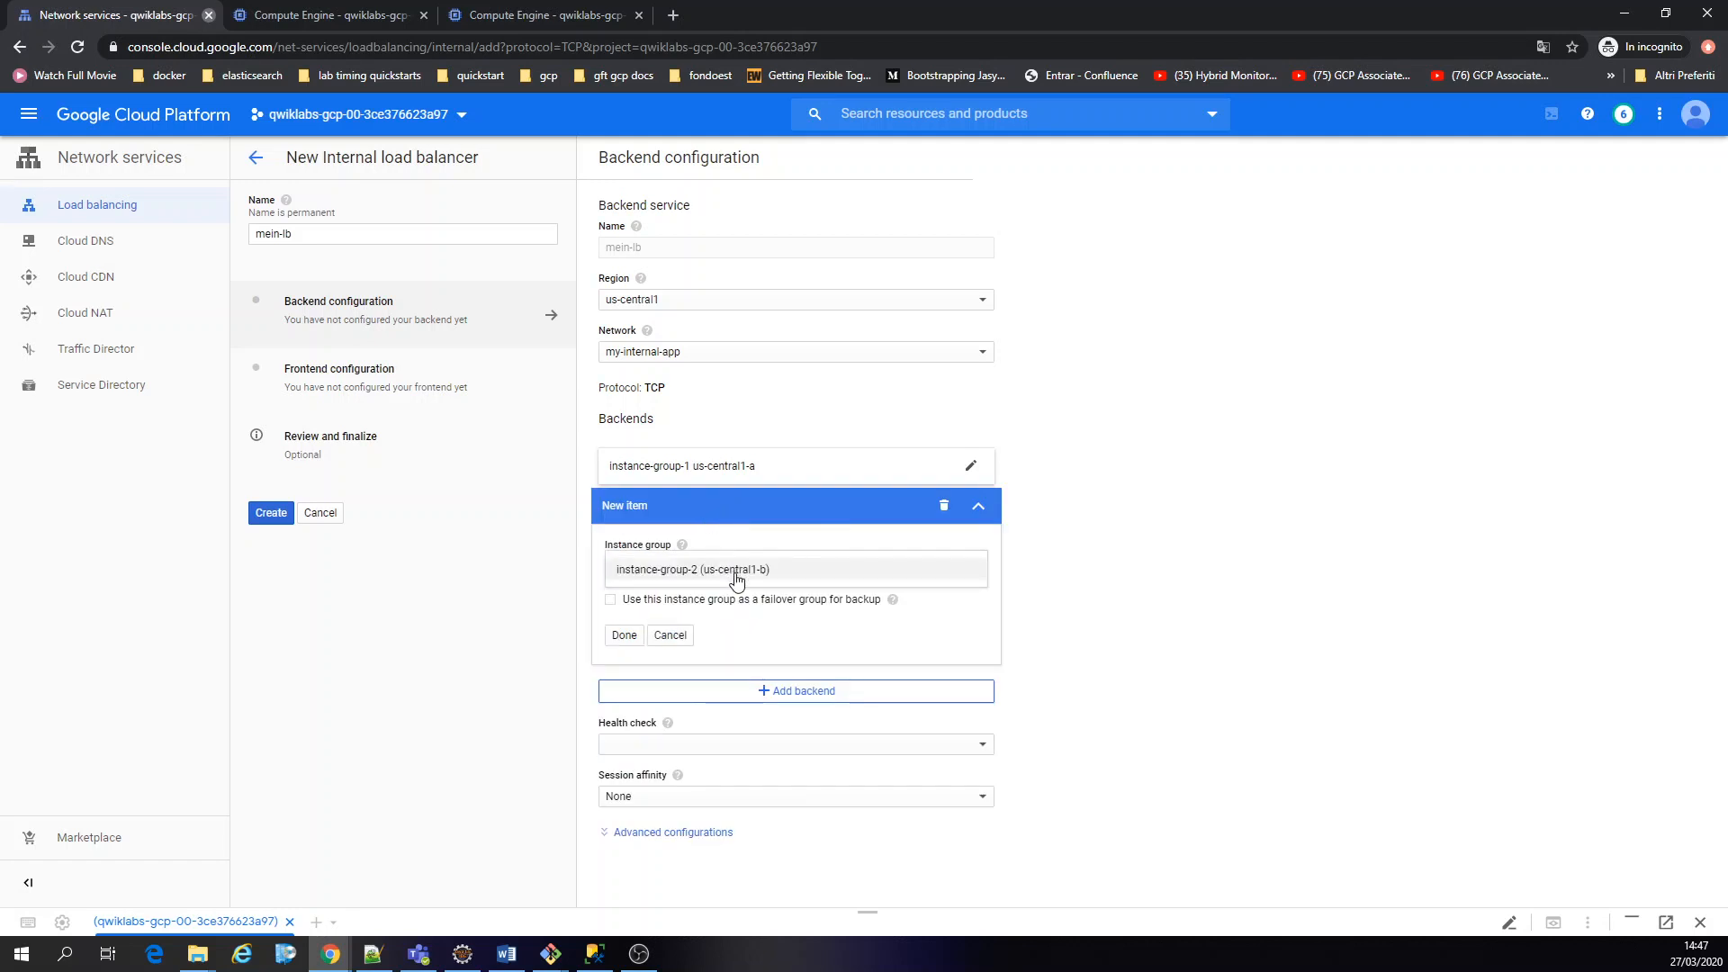
{"action": "left_click", "coordinate": [731, 569]}
{"action": "left_click", "coordinate": [623, 636]}
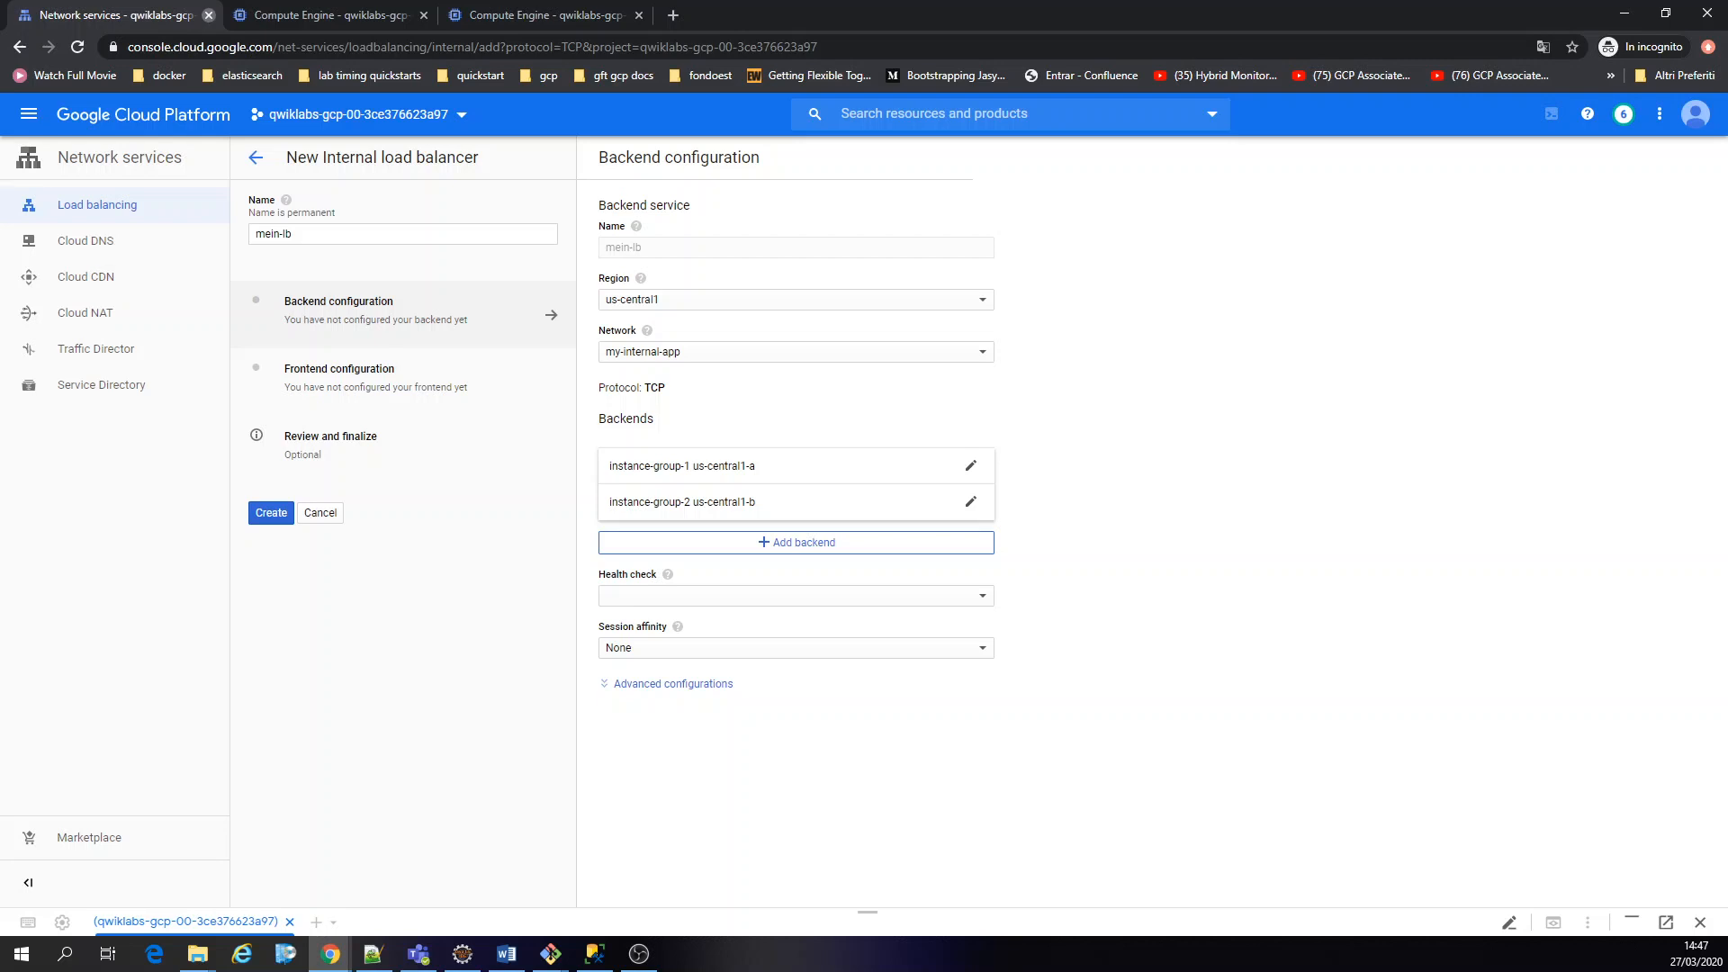
Create a health check named mein-health-check for the backend service, keeping the default TCP settings on port 80
{"action": "left_click", "coordinate": [771, 598]}
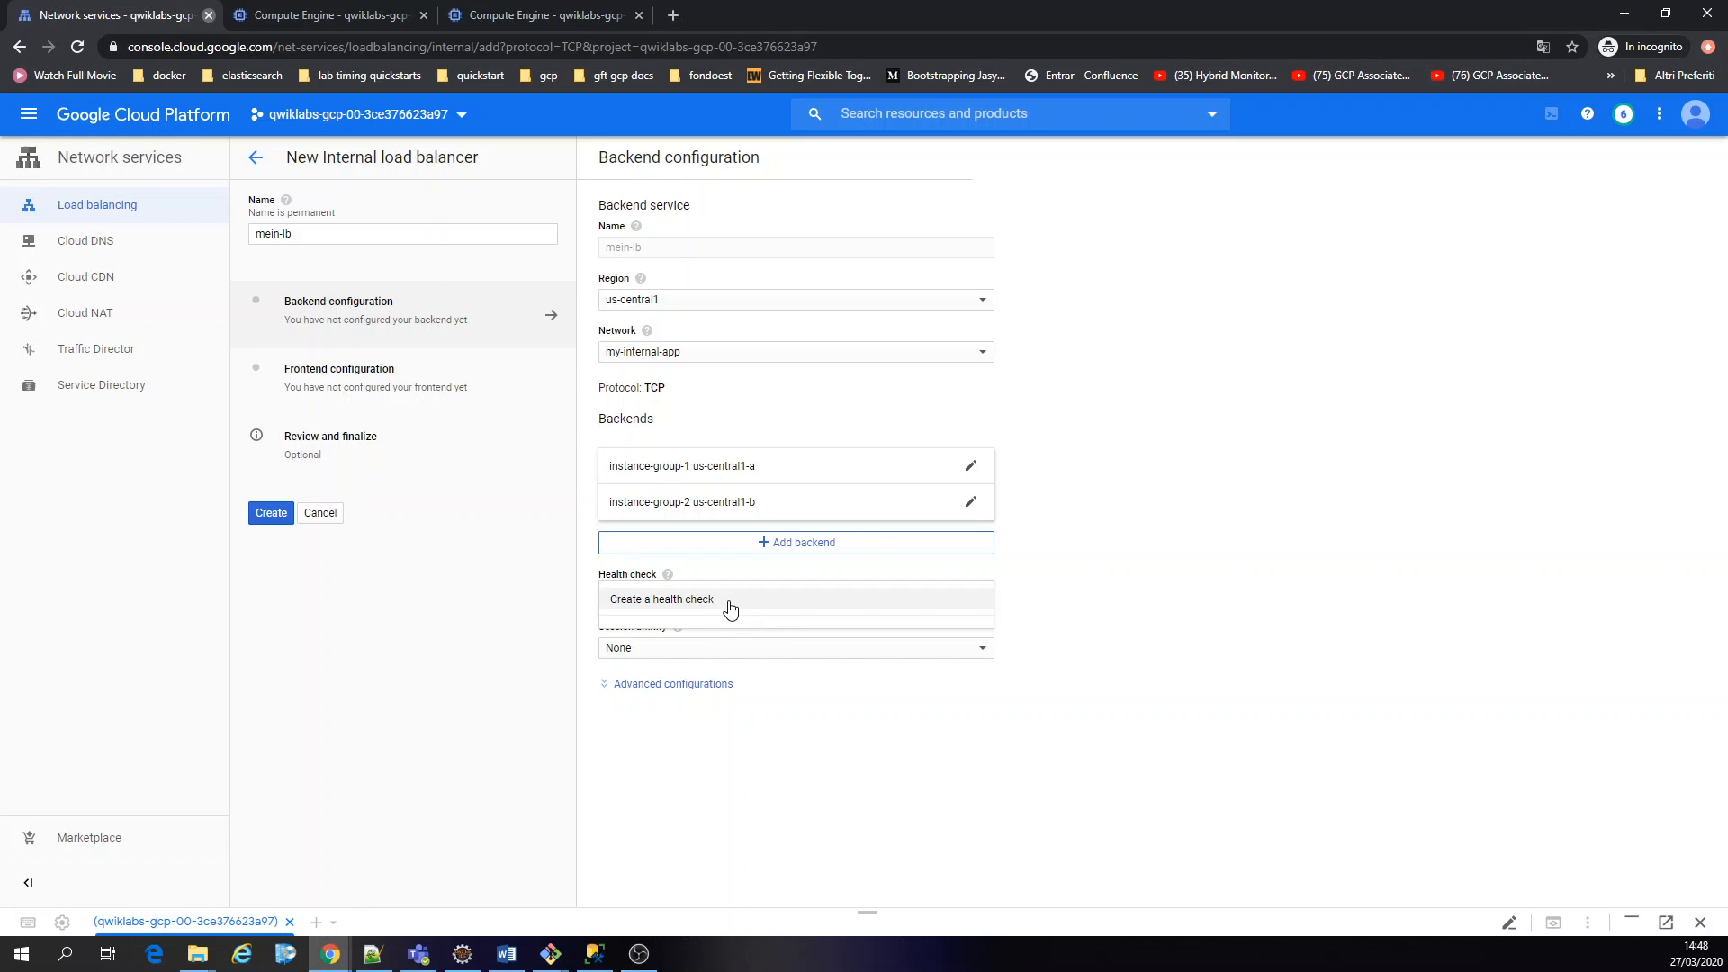
{"action": "left_click", "coordinate": [729, 607]}
{"action": "left_click", "coordinate": [343, 151]}
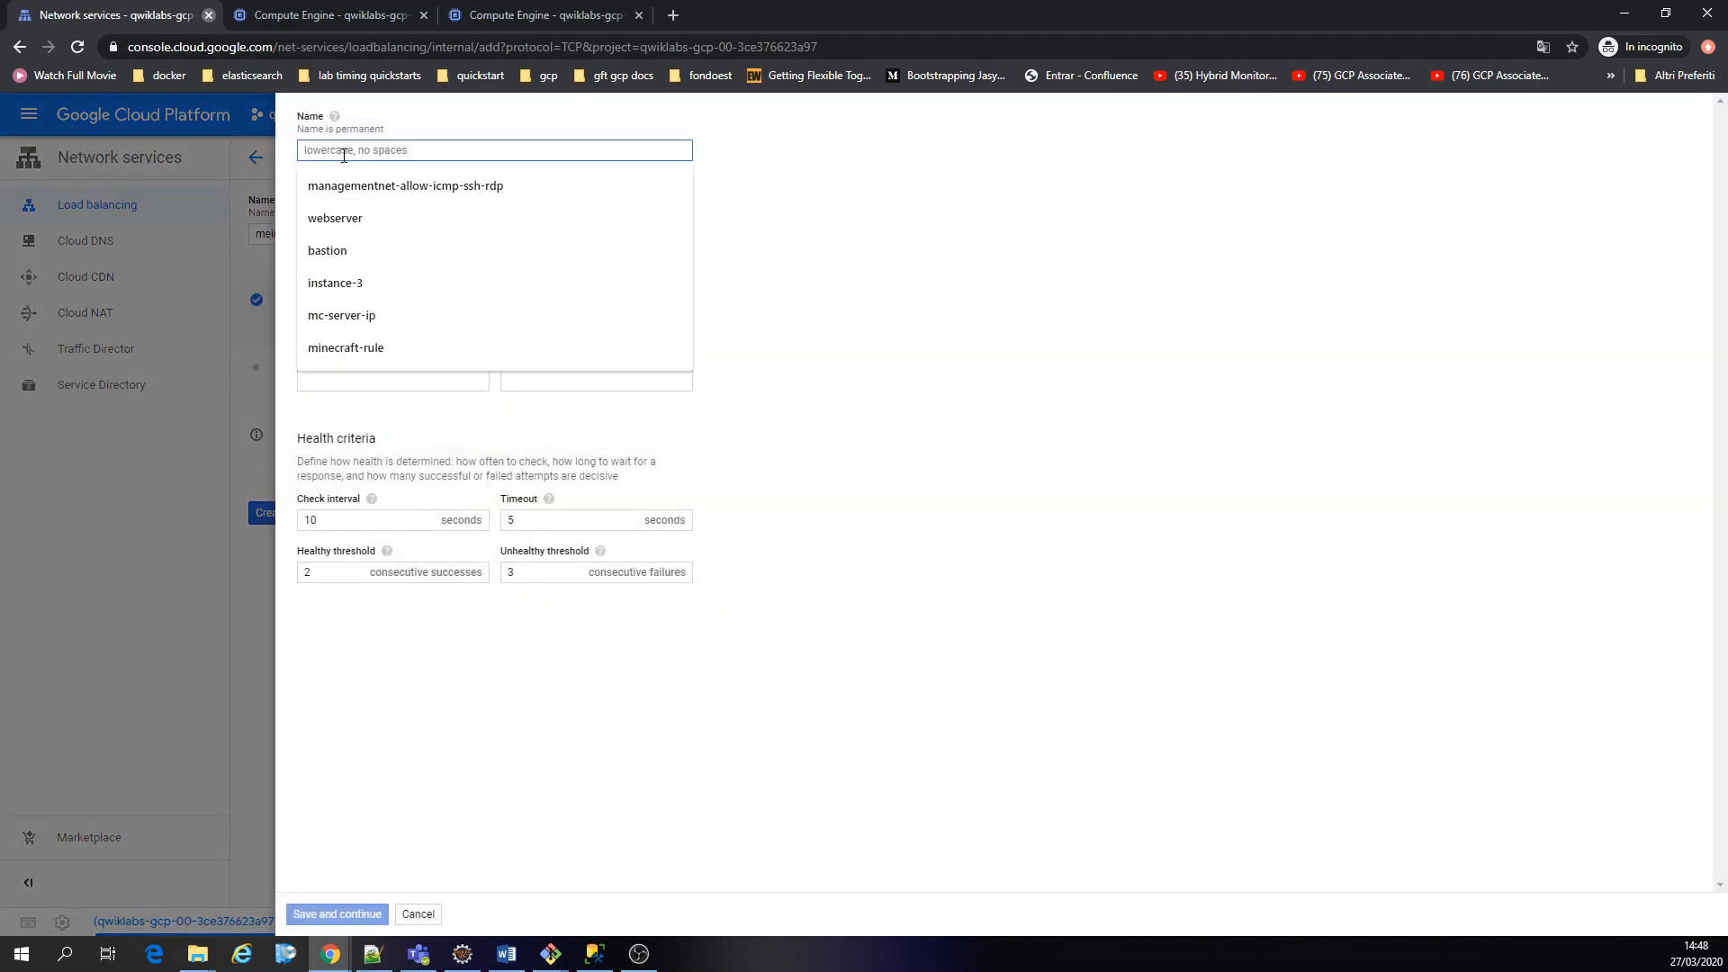
{"action": "type", "text": "mein-"}
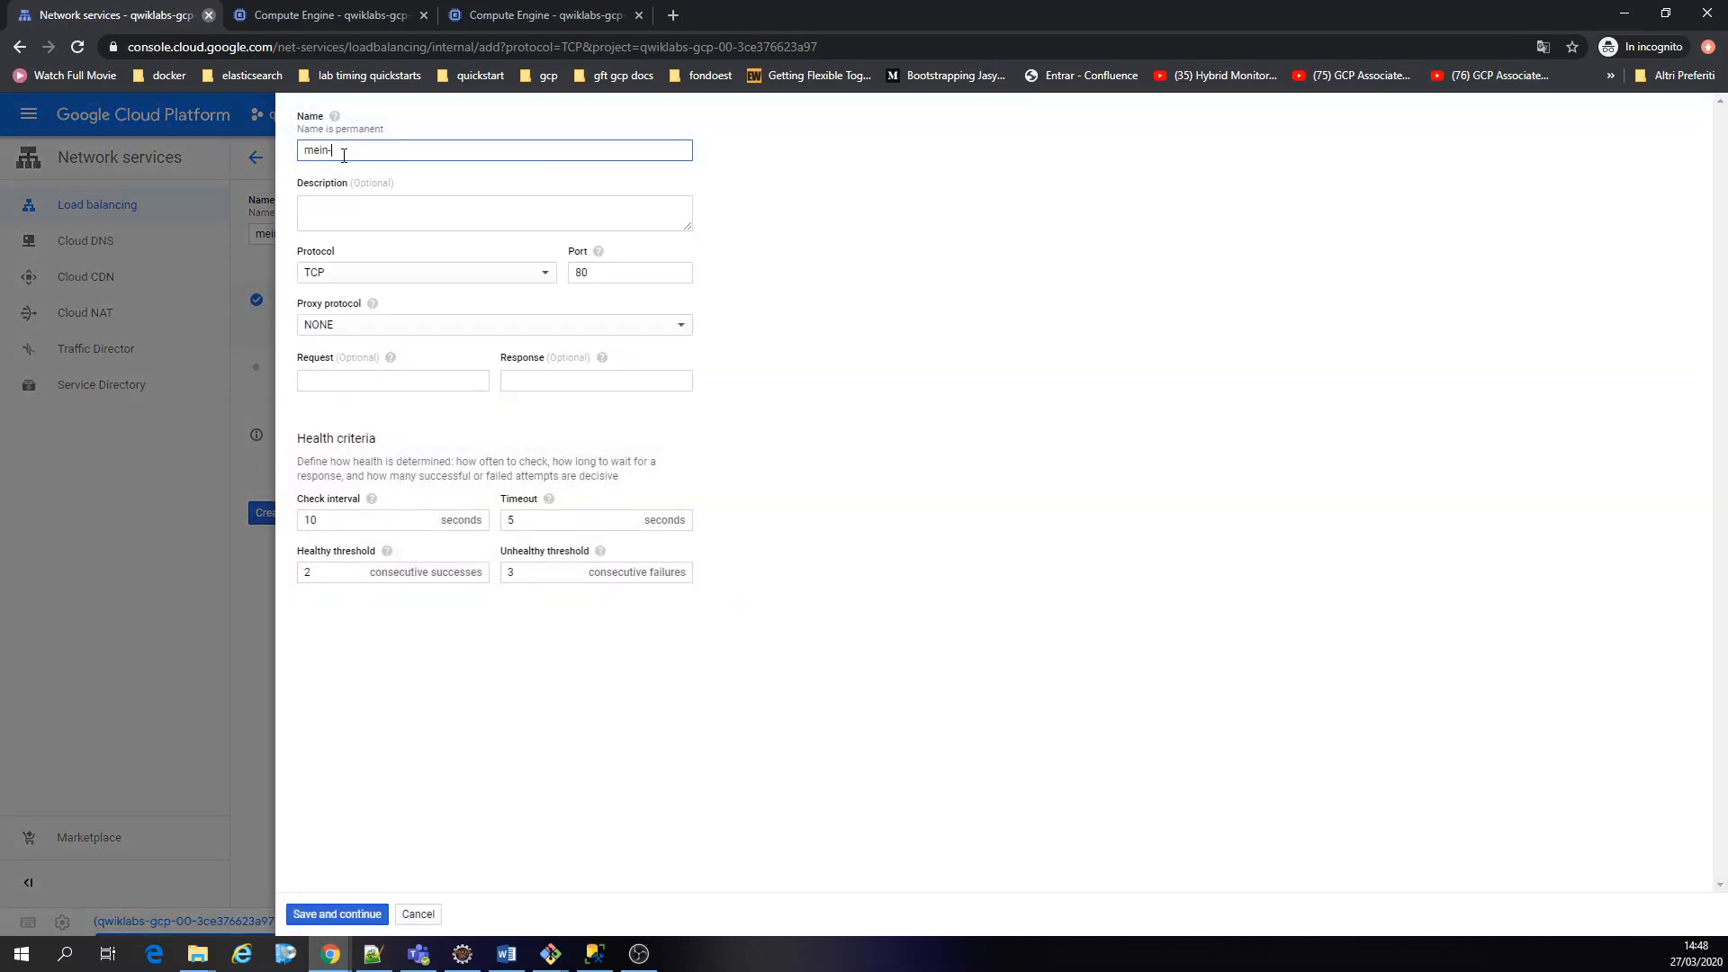
{"action": "type", "text": "health-corona"}
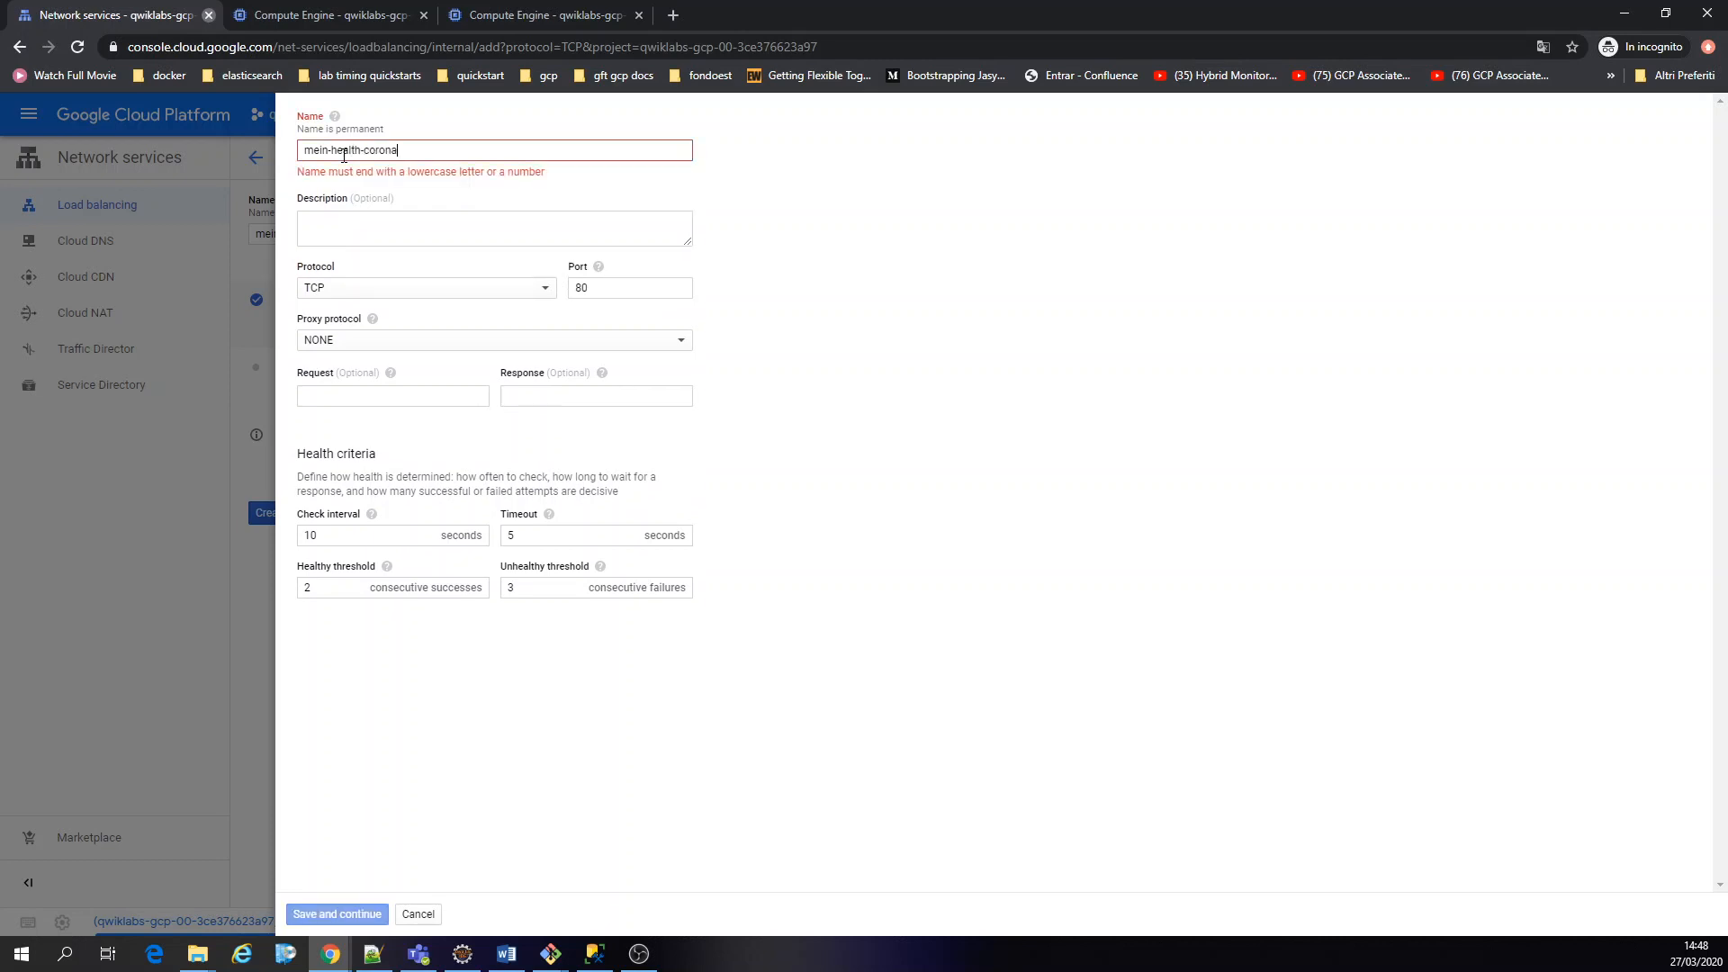
{"action": "key", "text": "BackSpace"}
{"action": "key", "text": "BackSpace"}
{"action": "key", "text": "BackSpace"}
{"action": "key", "text": "BackSpace"}
{"action": "key", "text": "BackSpace"}
{"action": "type", "text": "heck"}
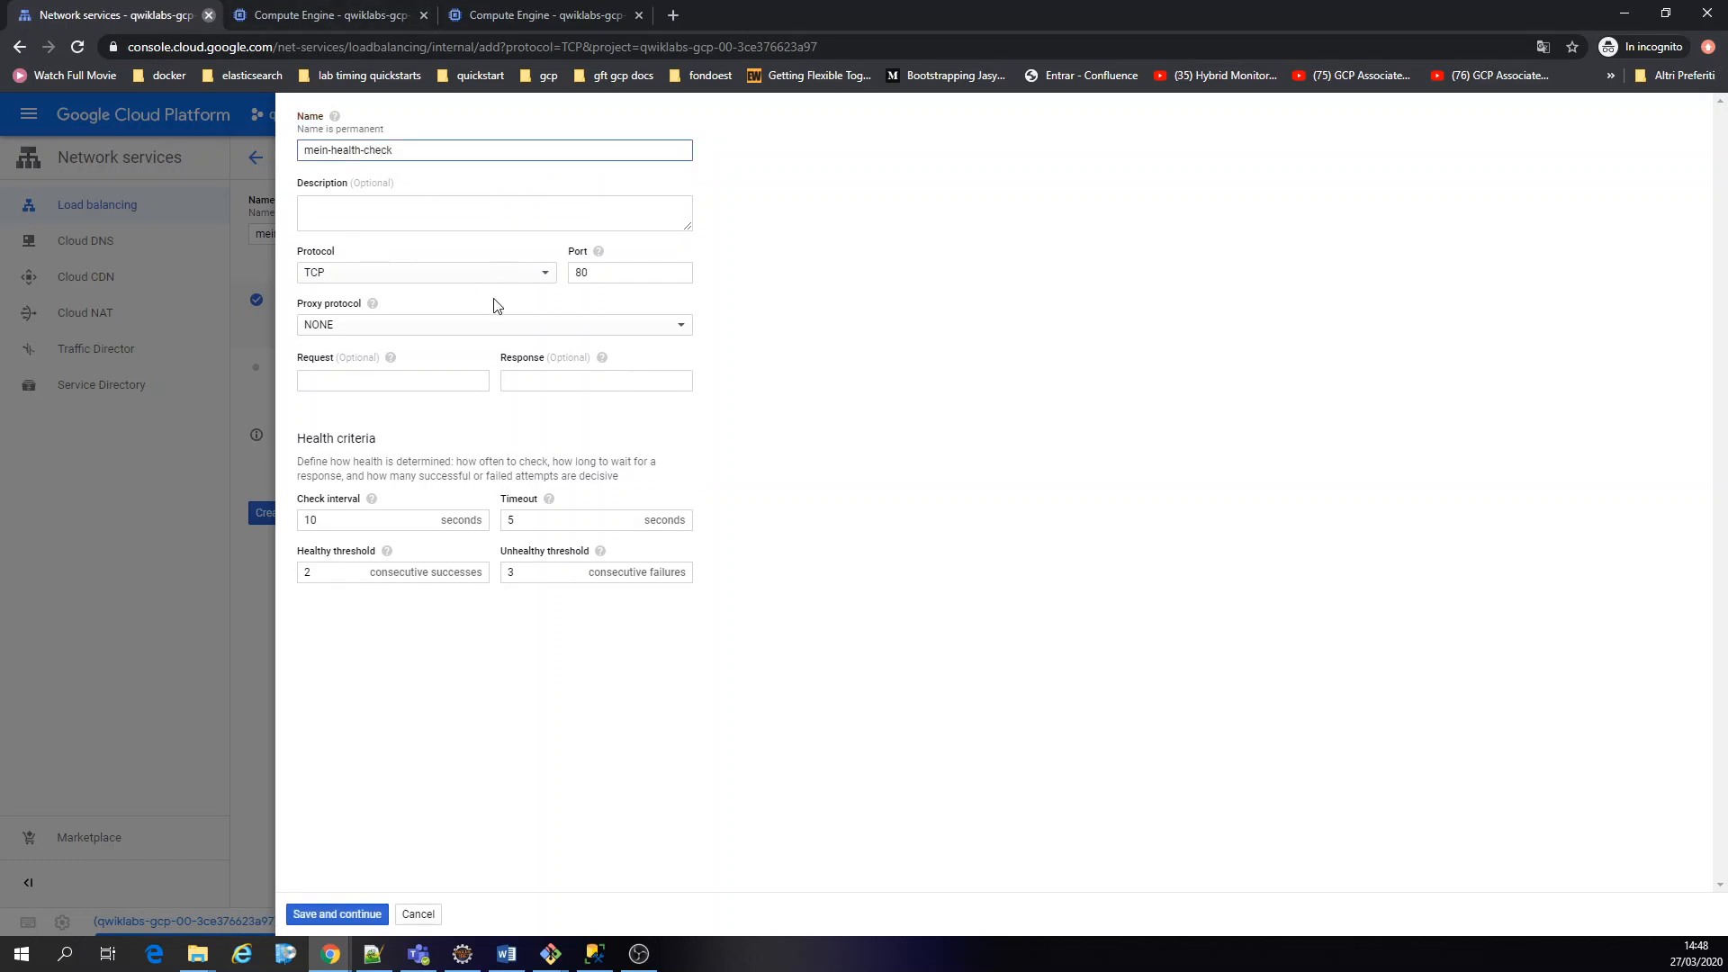
{"action": "left_click", "coordinate": [330, 914]}
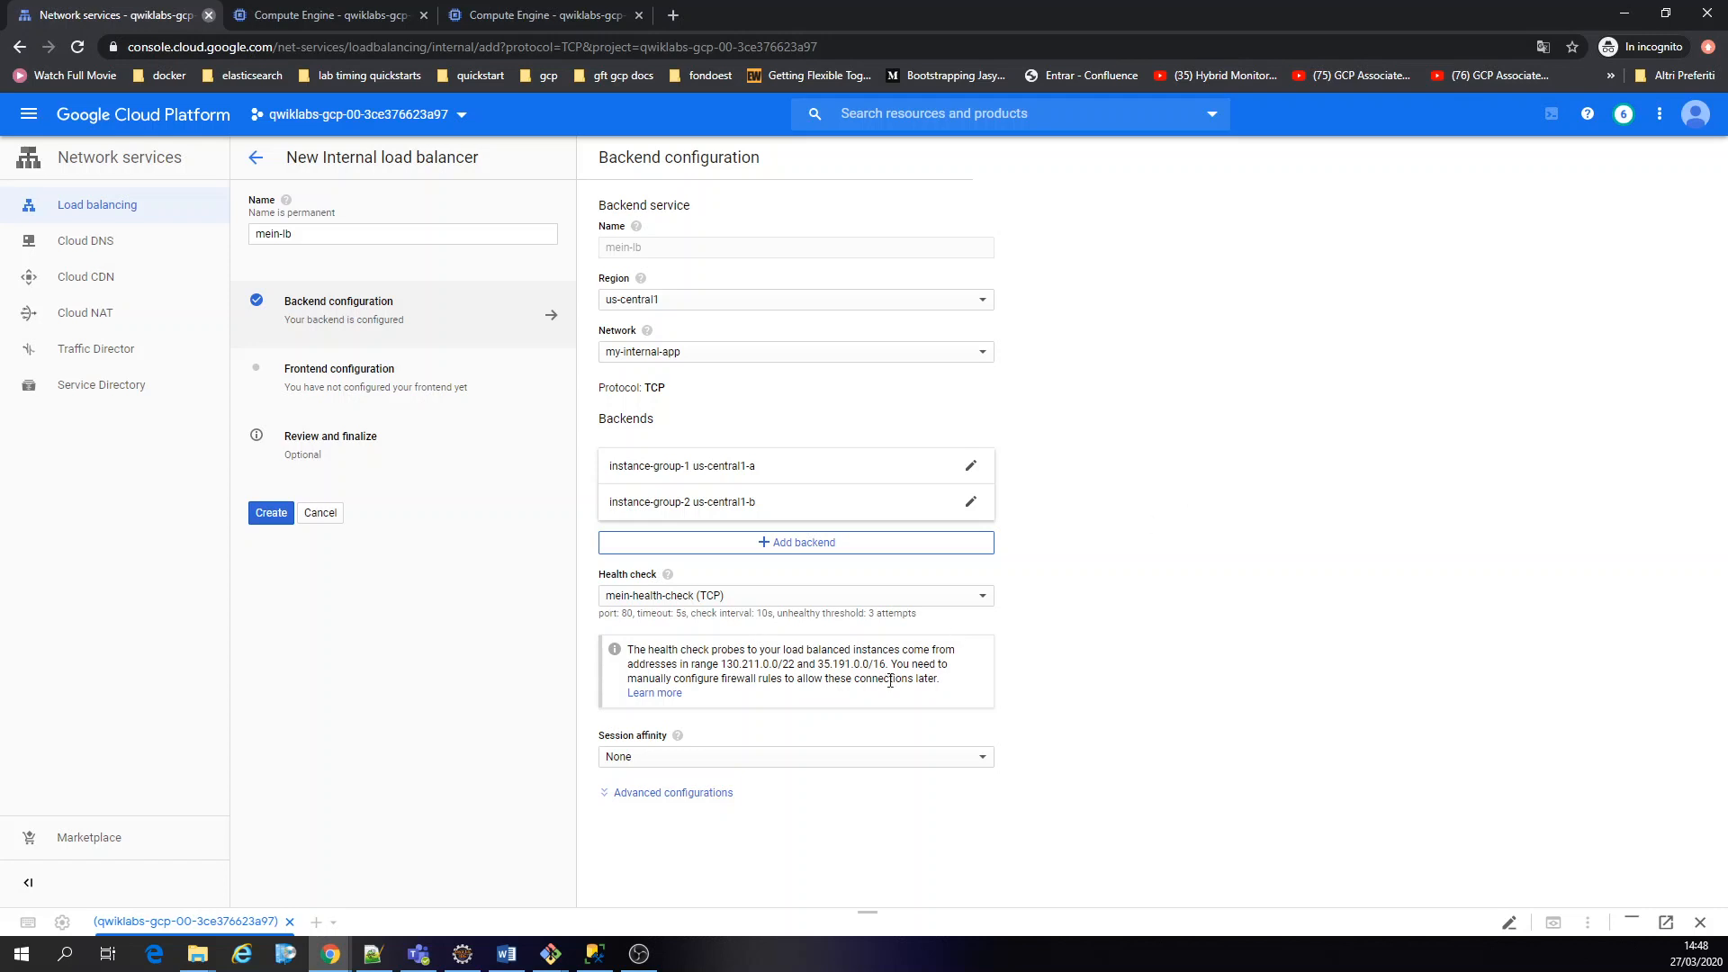
Open the frontend configuration and name the new frontend fe-config-mega-geil
{"action": "left_click", "coordinate": [347, 394]}
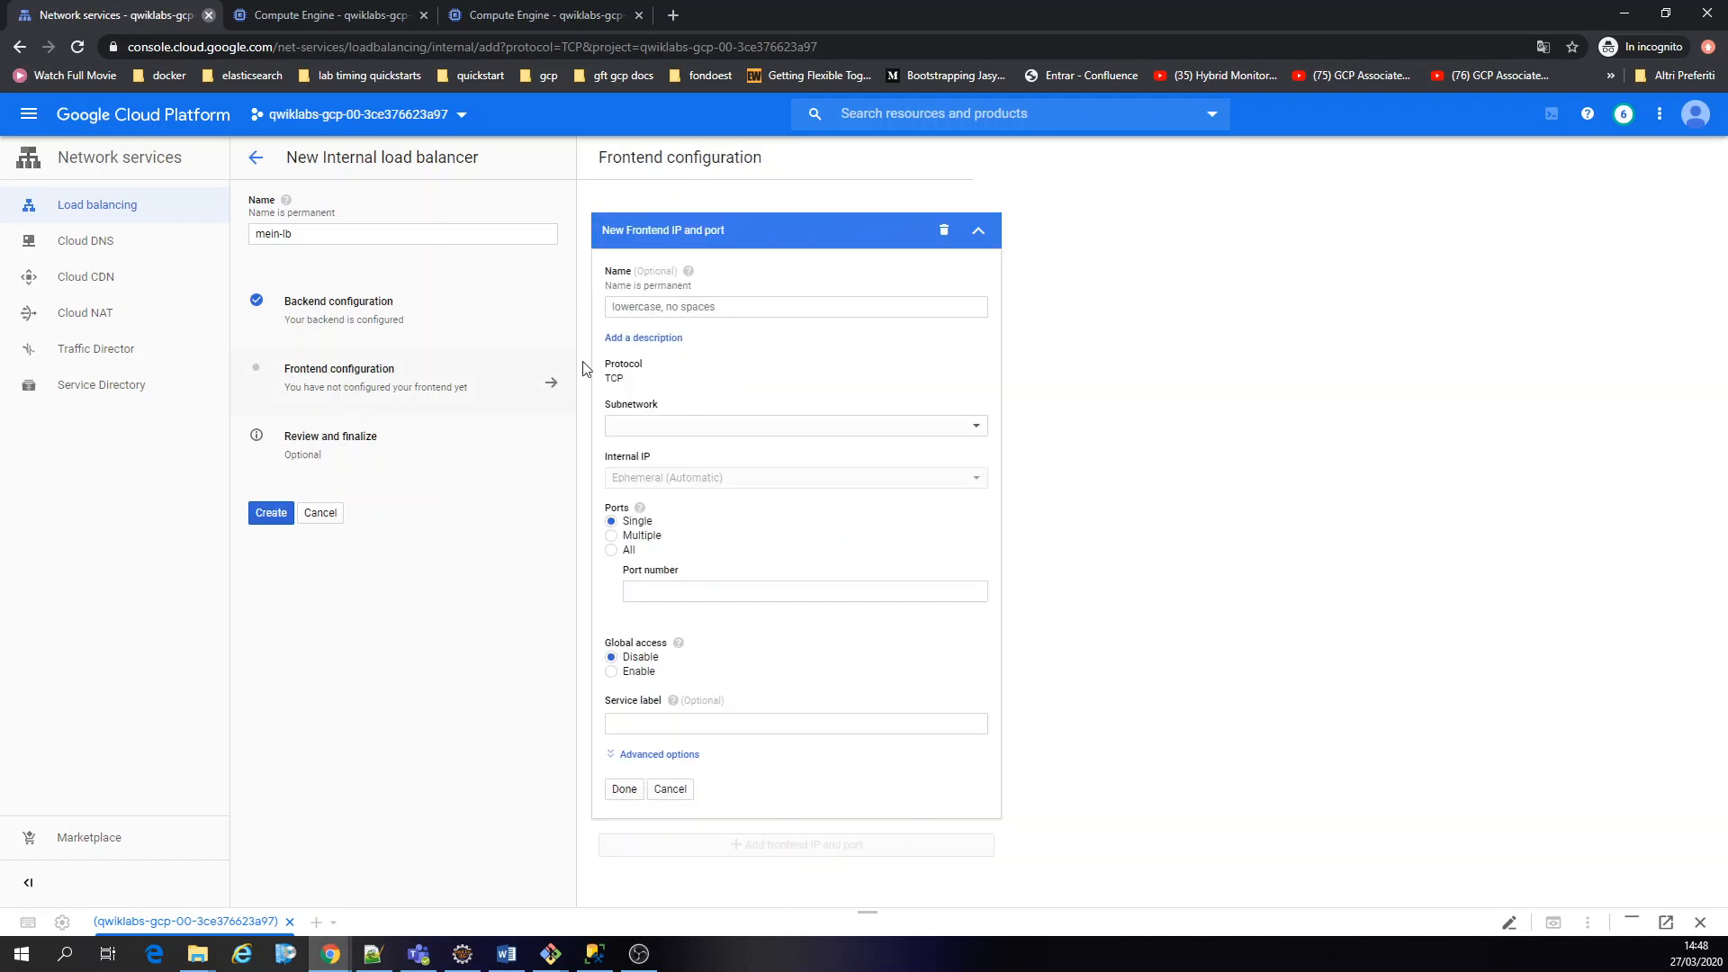
{"action": "left_click", "coordinate": [838, 310]}
{"action": "type", "text": "fe-"}
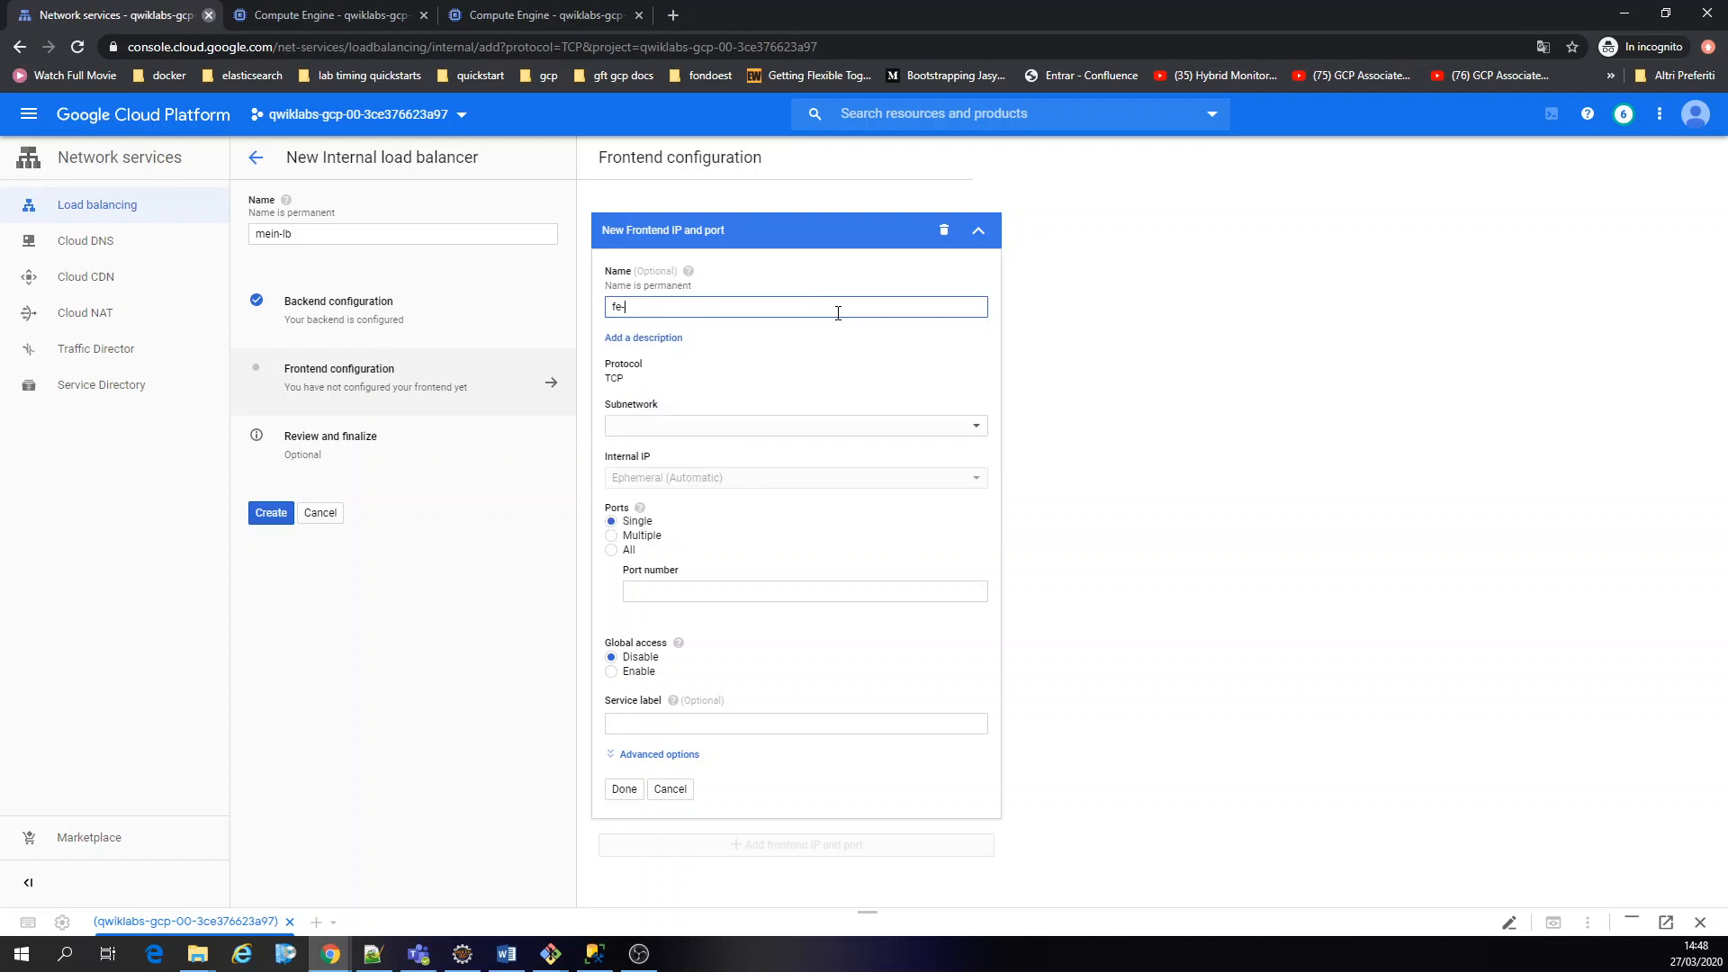
{"action": "type", "text": "config"}
{"action": "type", "text": "-"}
{"action": "type", "text": "me"}
{"action": "type", "text": "ga-giel"}
{"action": "left_click", "coordinate": [1105, 312]}
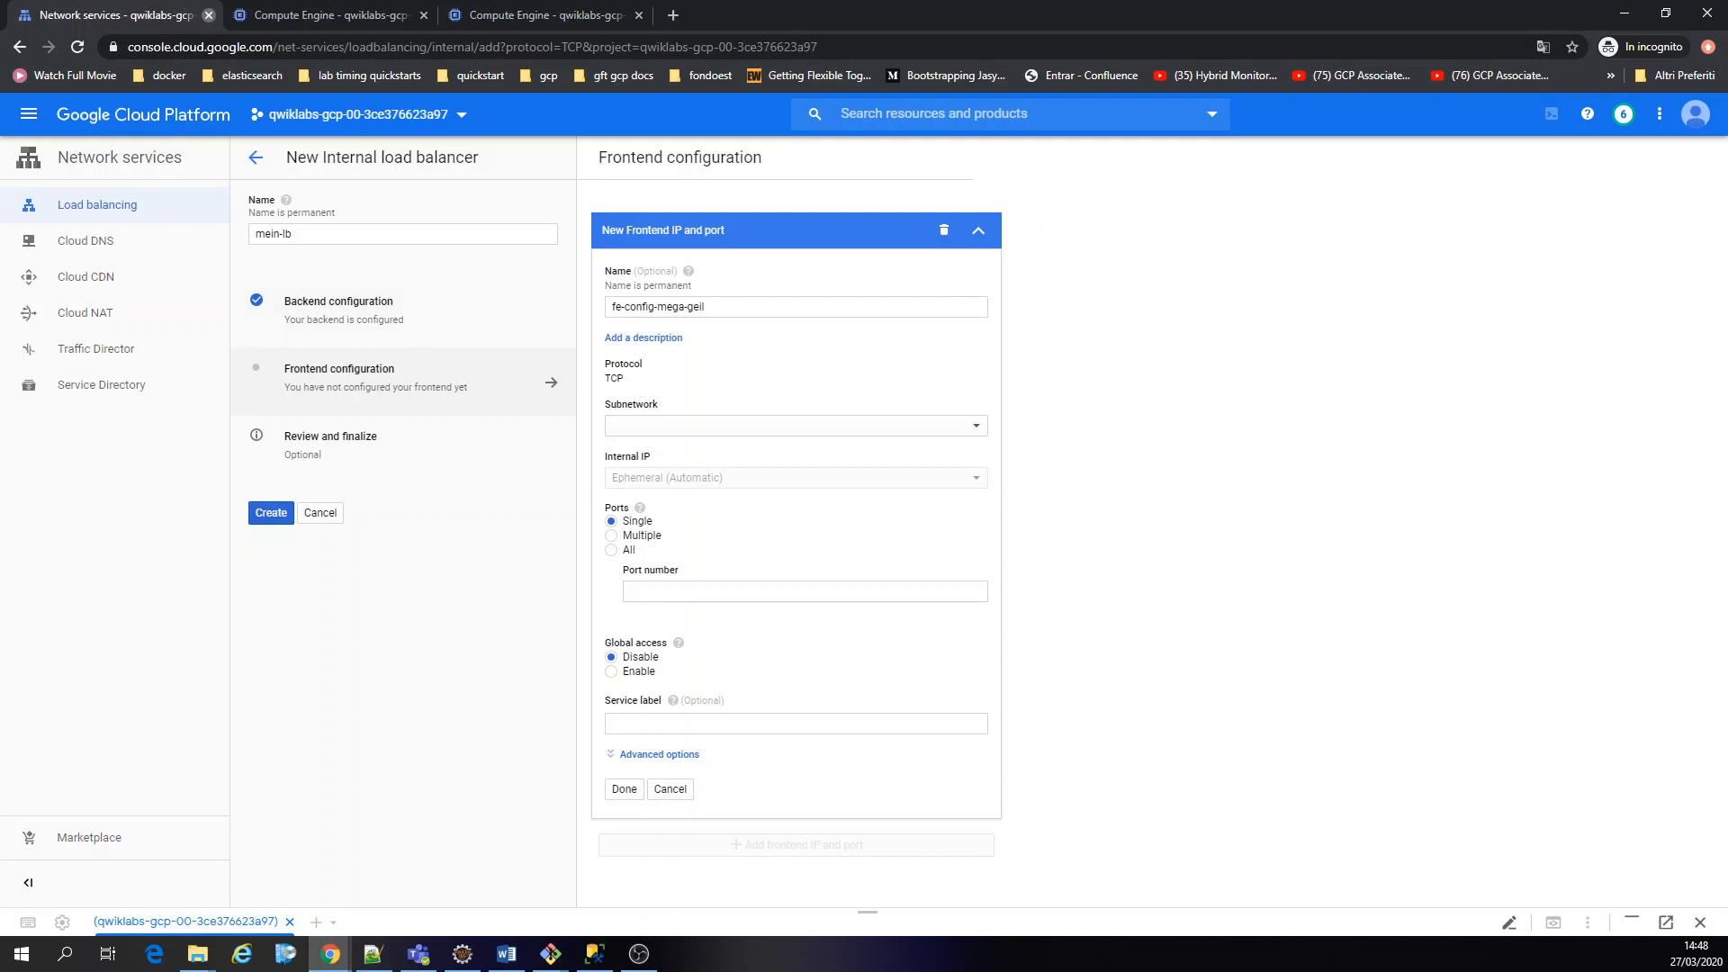
Set the frontend's subnetwork to subnet-b and choose to reserve a static address for its internal IP
{"action": "left_click", "coordinate": [727, 429]}
{"action": "left_click", "coordinate": [680, 511]}
{"action": "left_click", "coordinate": [675, 478]}
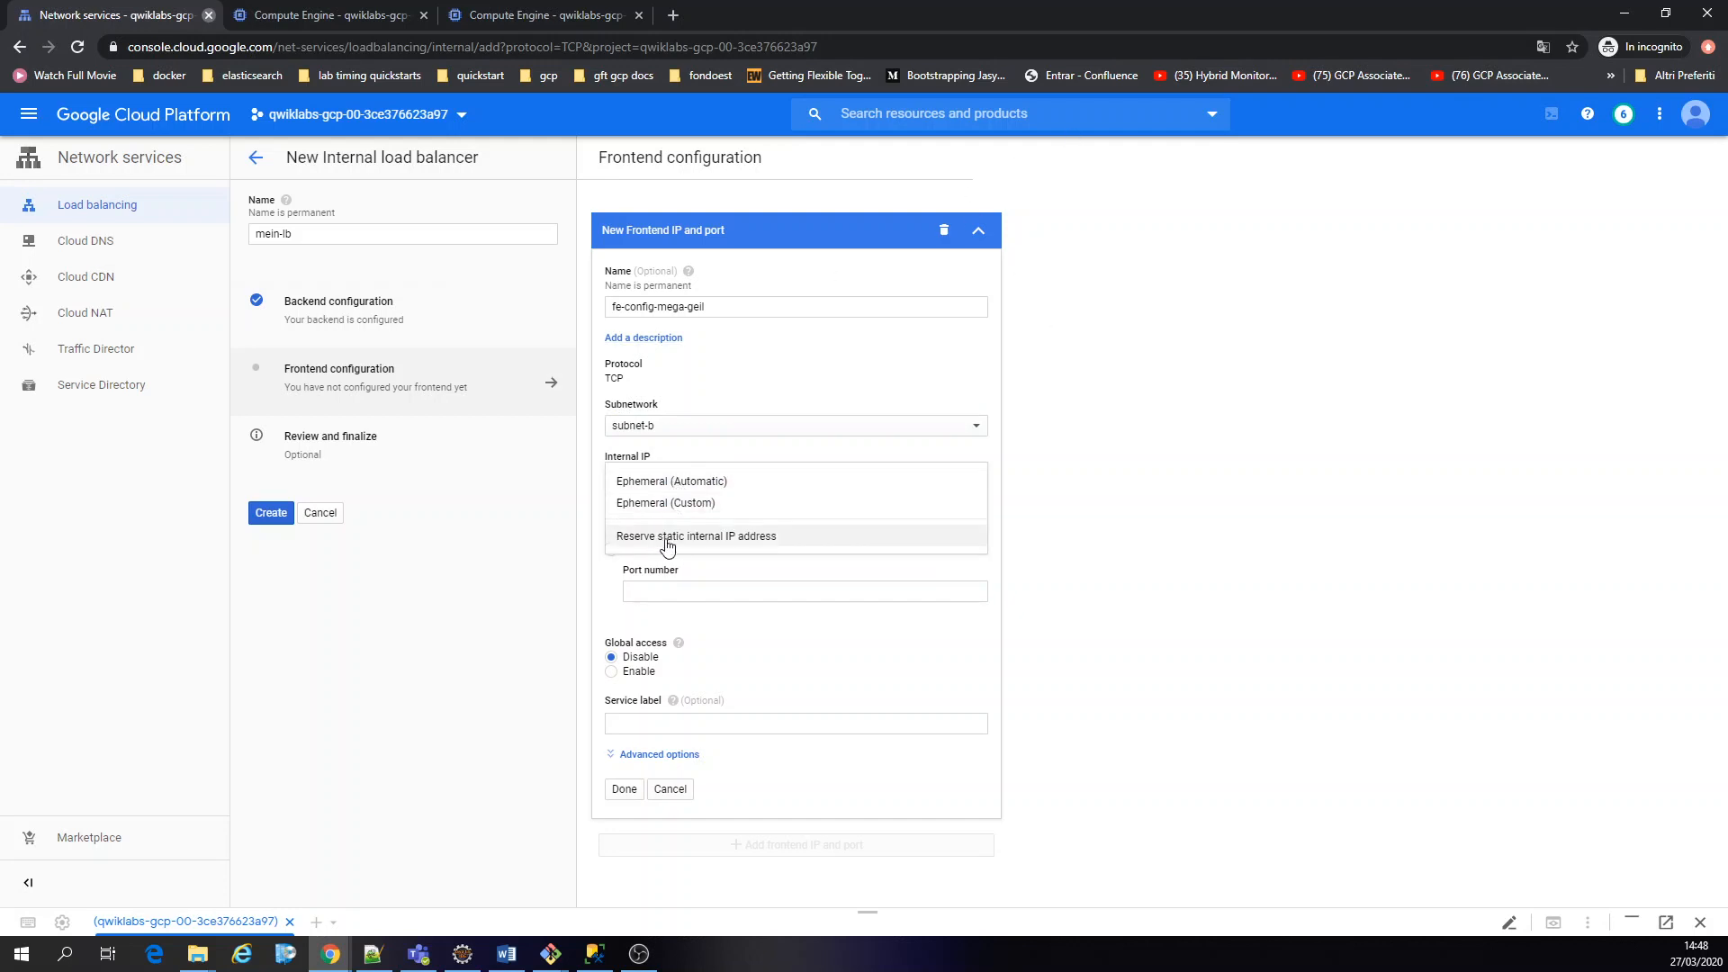
{"action": "left_click", "coordinate": [695, 537]}
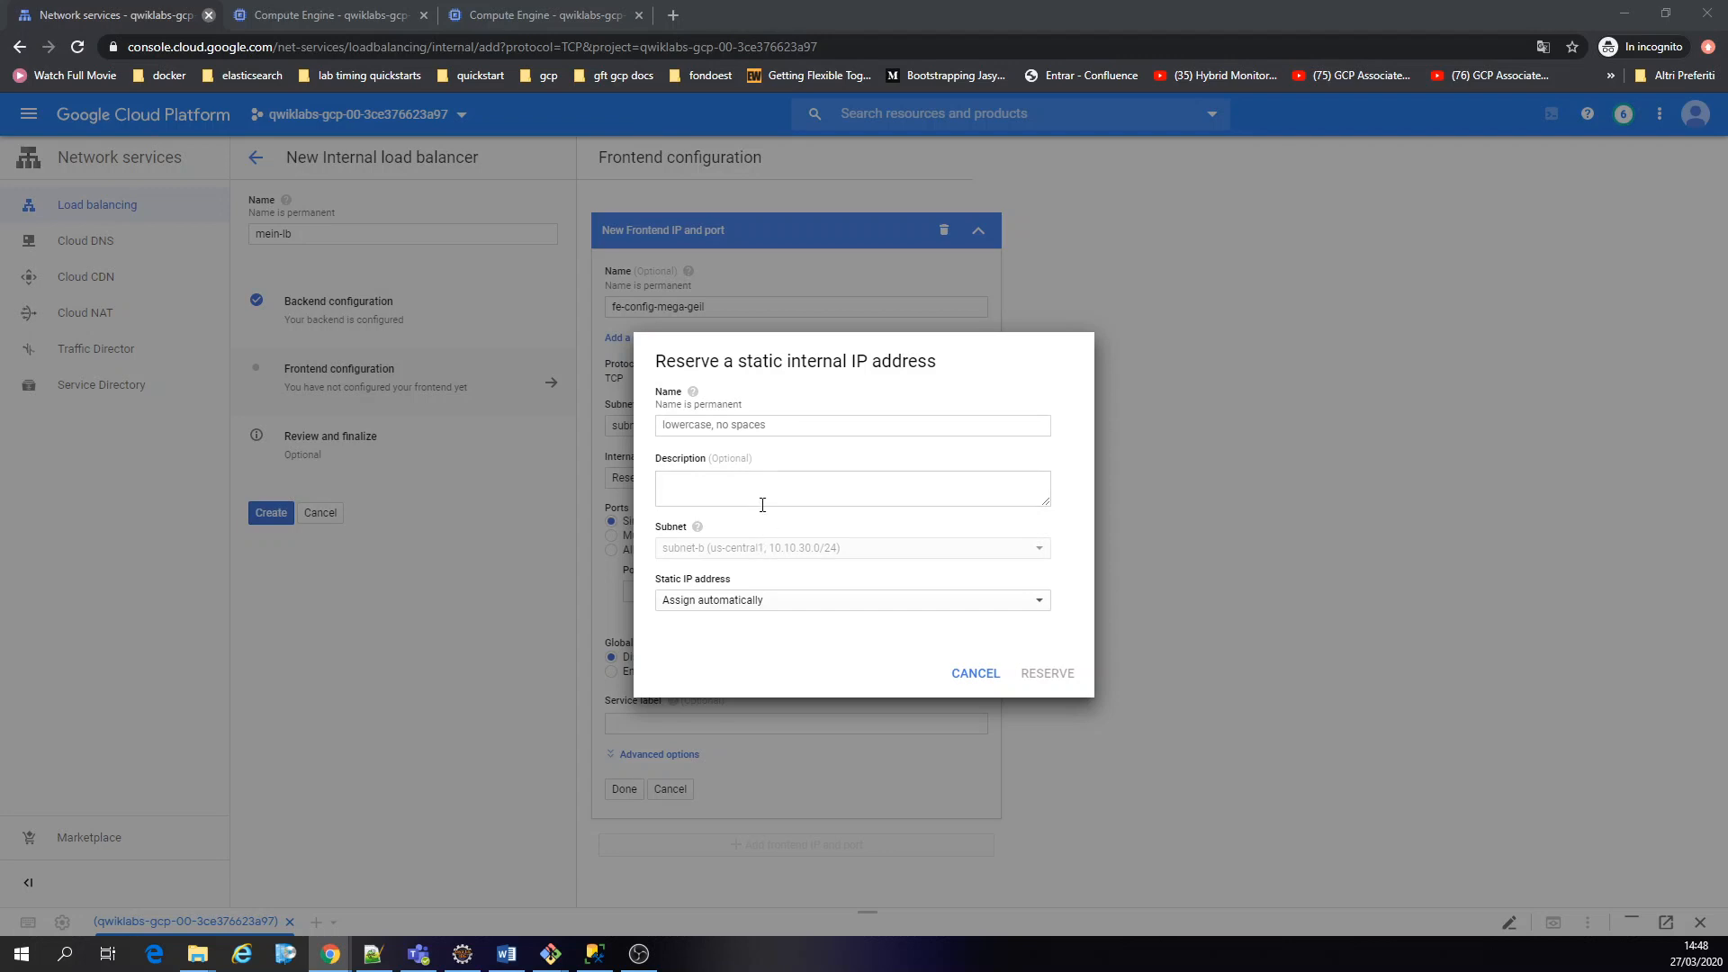
Reserve a static internal IP address named mein-ip-reserved with the custom address 10.10.30.5
{"action": "left_click", "coordinate": [754, 427]}
{"action": "type", "text": "mein"}
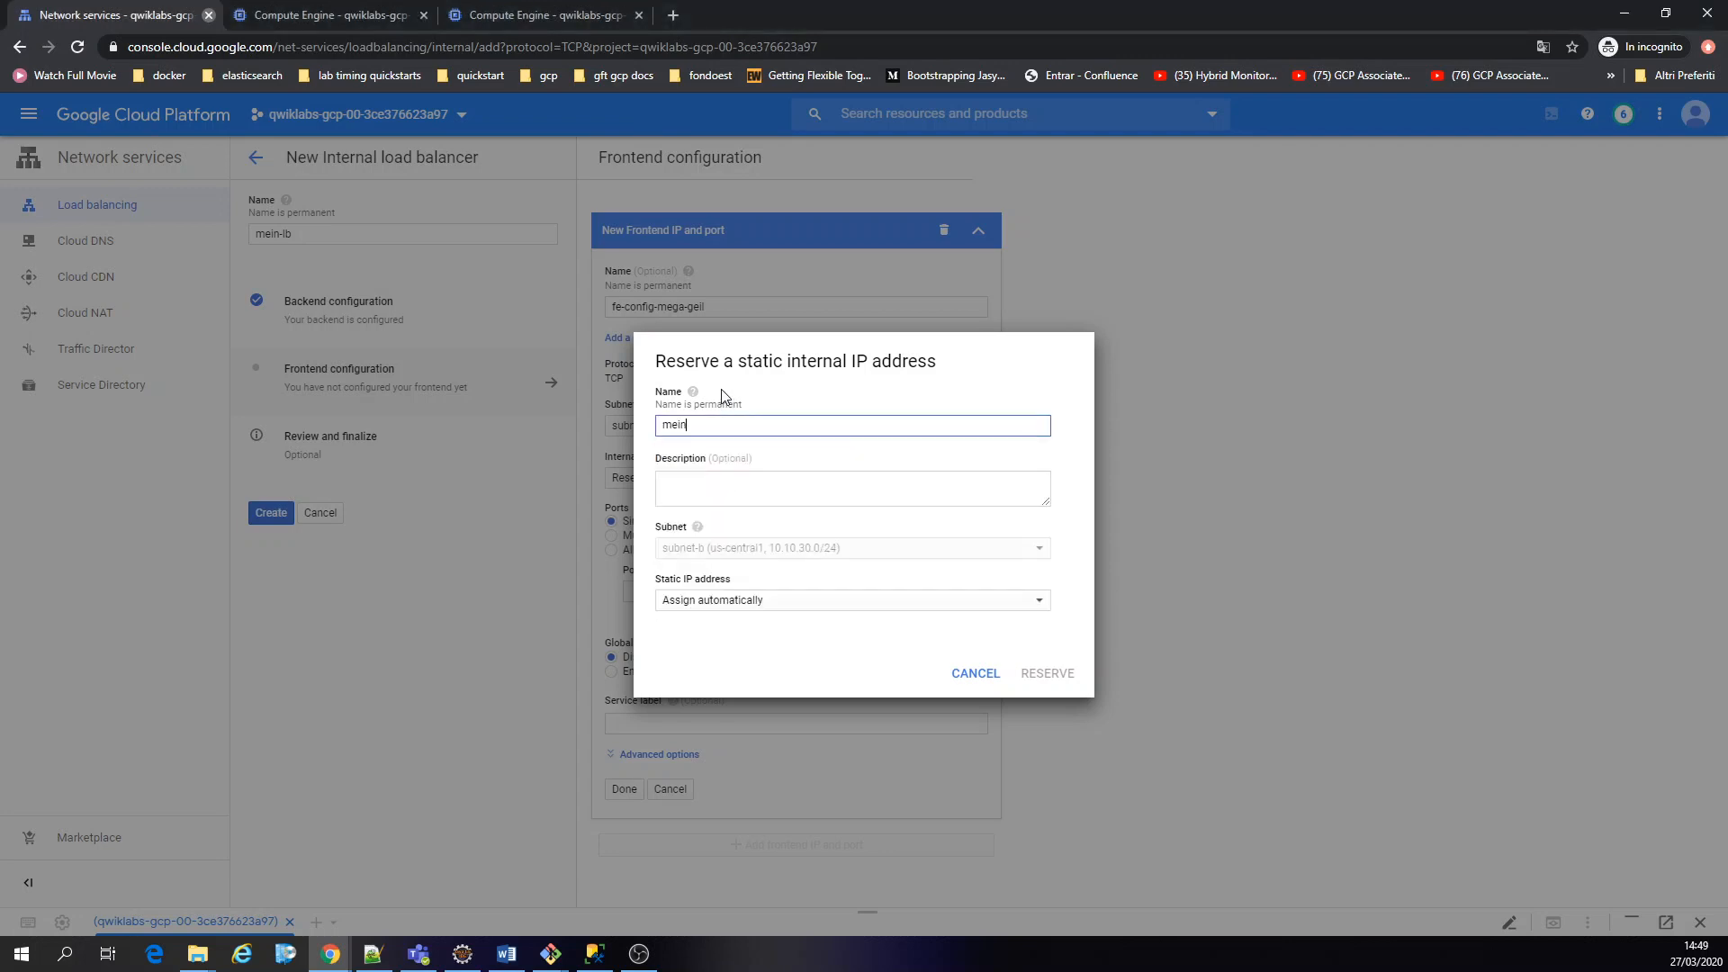
{"action": "type", "text": "-ip-rese"}
{"action": "type", "text": "rver"}
{"action": "left_click", "coordinate": [729, 603]}
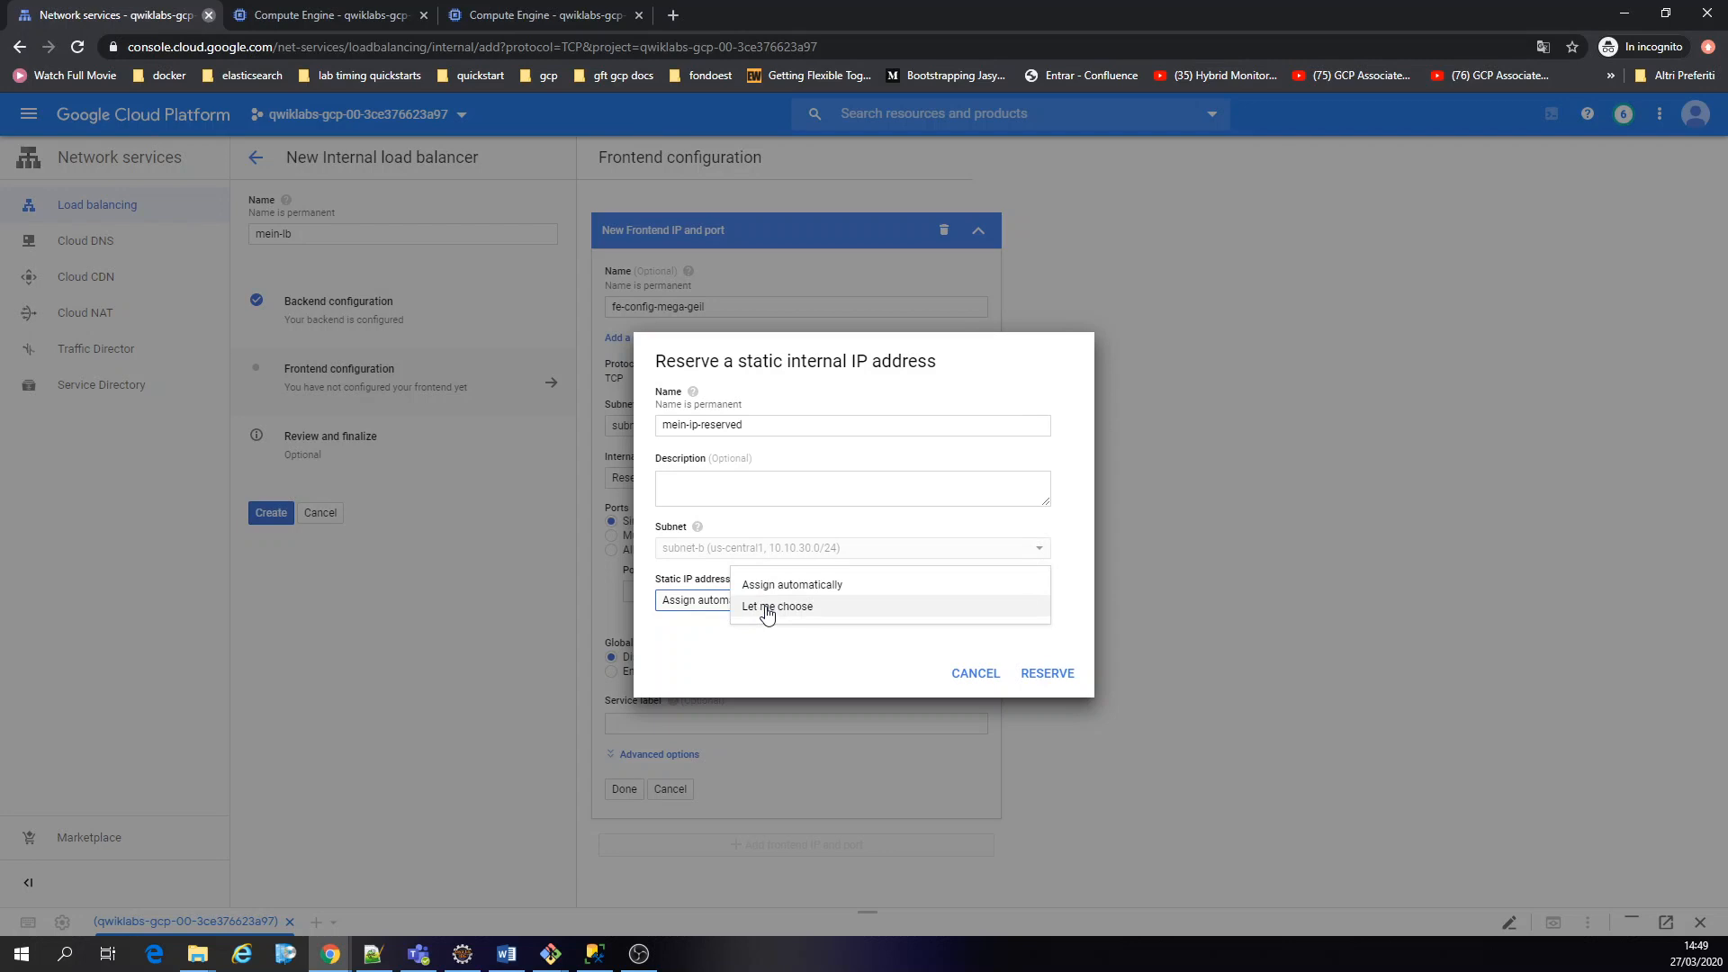
{"action": "left_click", "coordinate": [767, 608]}
{"action": "left_click", "coordinate": [759, 625]}
{"action": "type", "text": "10.10.30.5"}
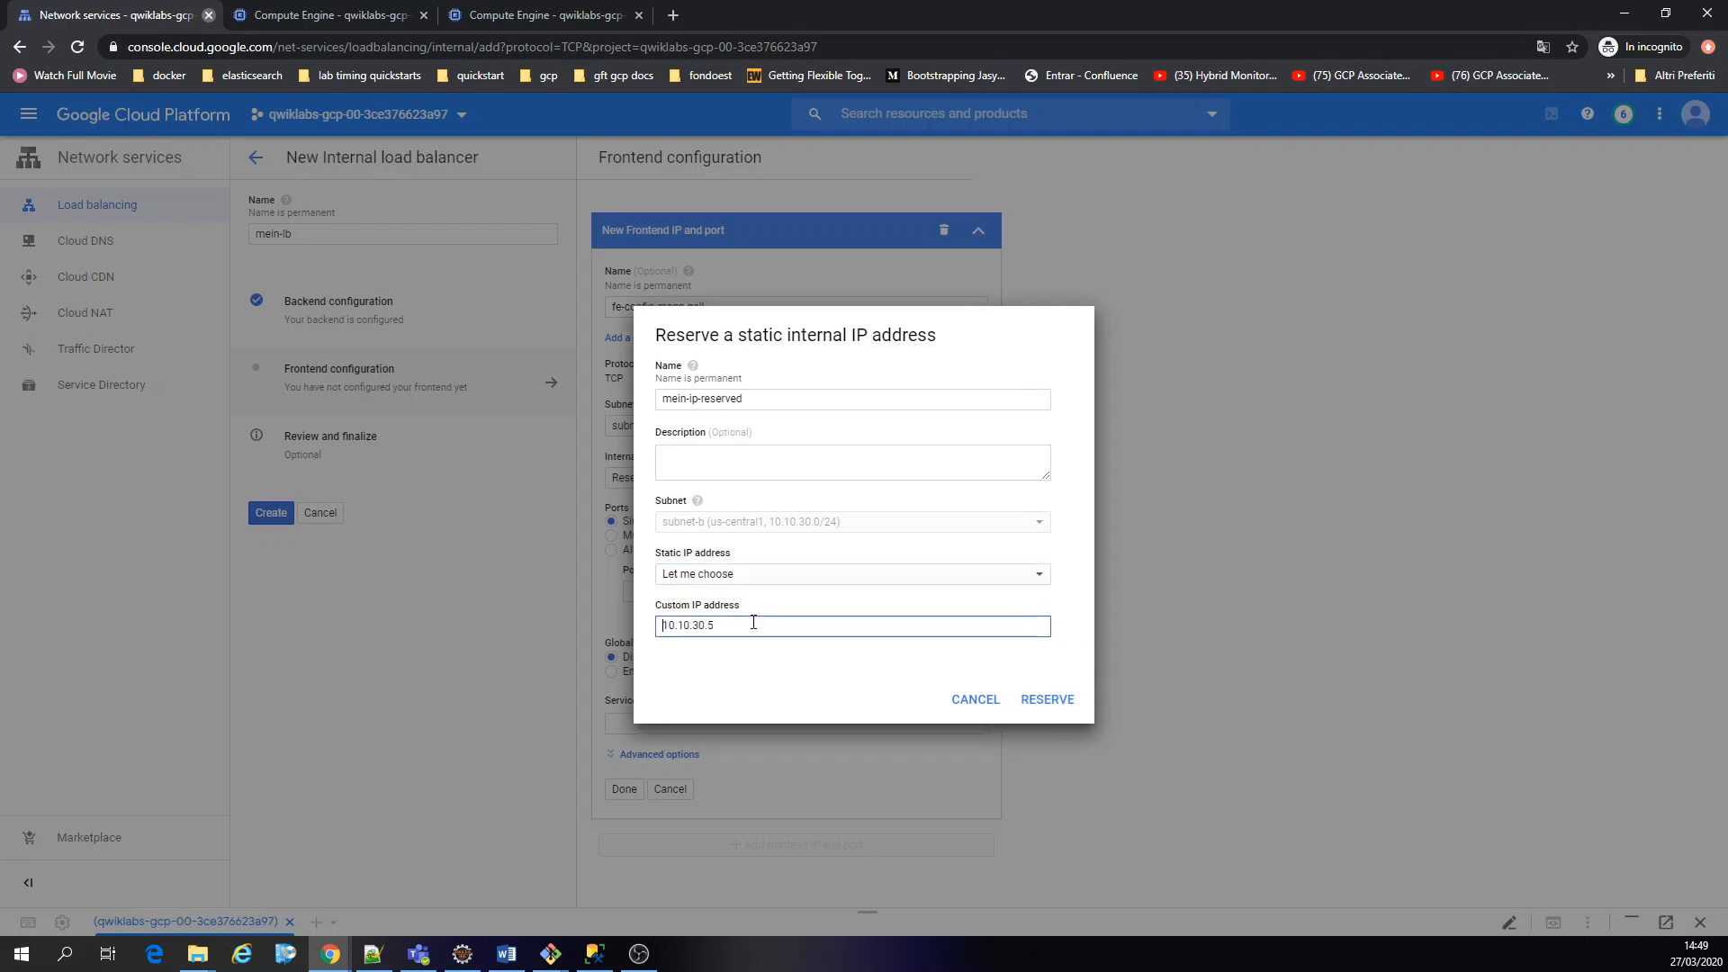
{"action": "left_click", "coordinate": [1048, 699]}
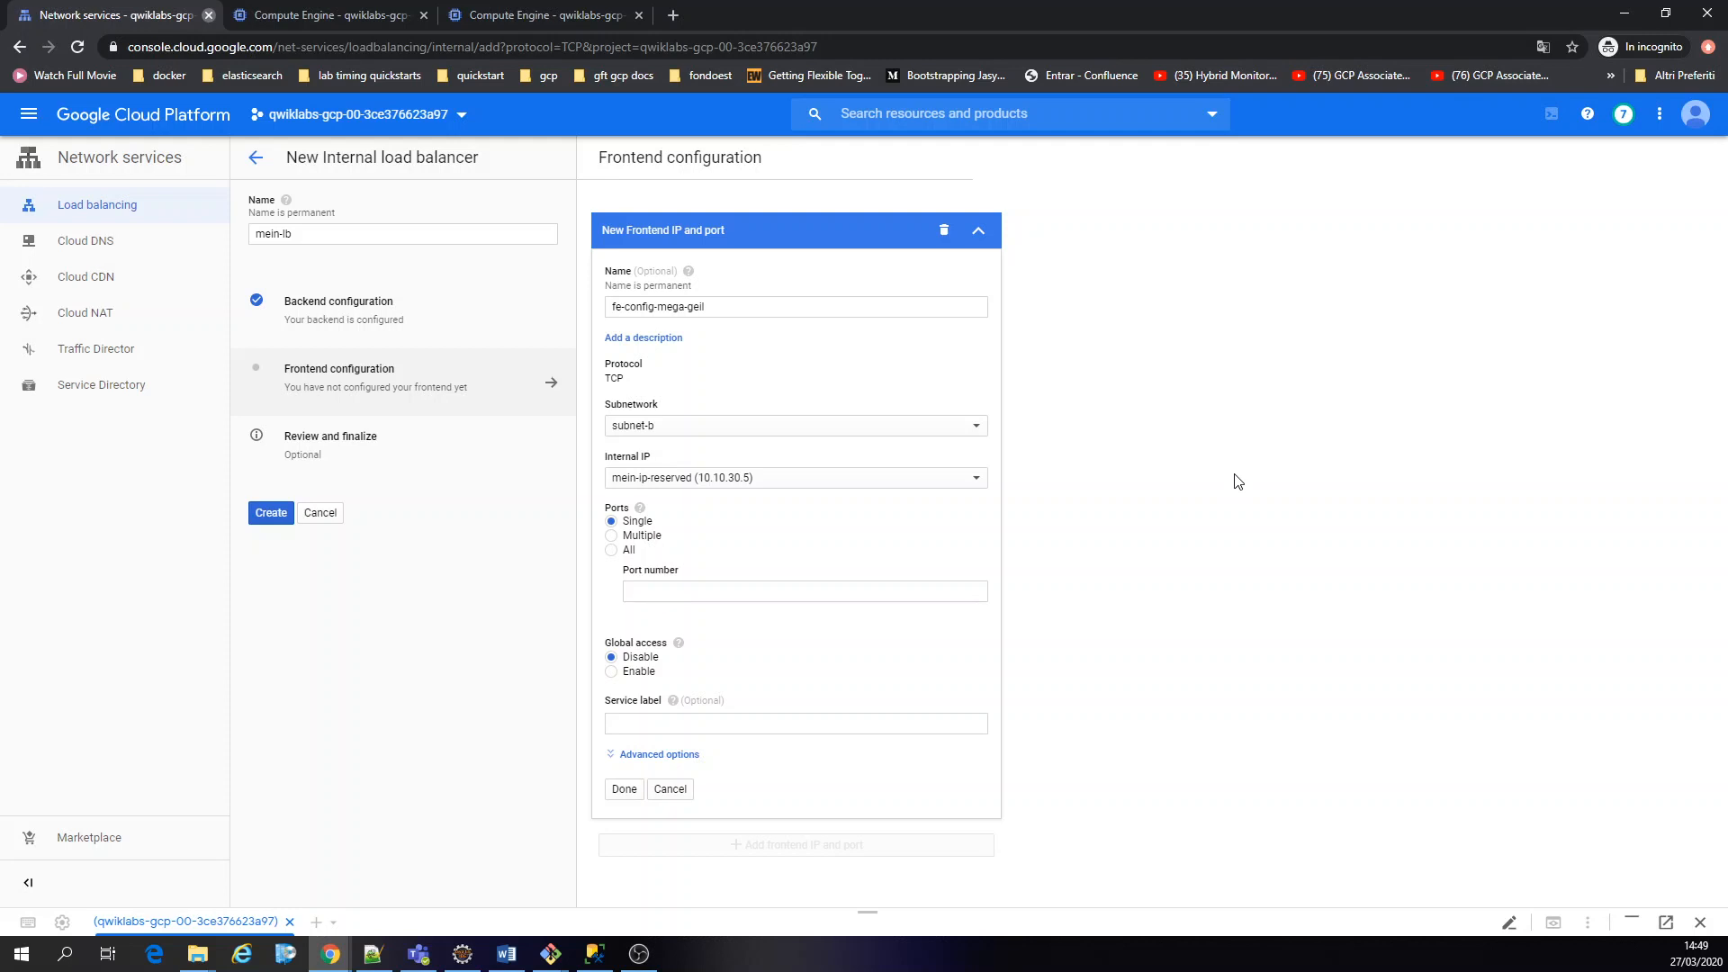
Set the frontend's single port number to 80 and finish the frontend configuration
{"action": "left_click", "coordinate": [722, 590]}
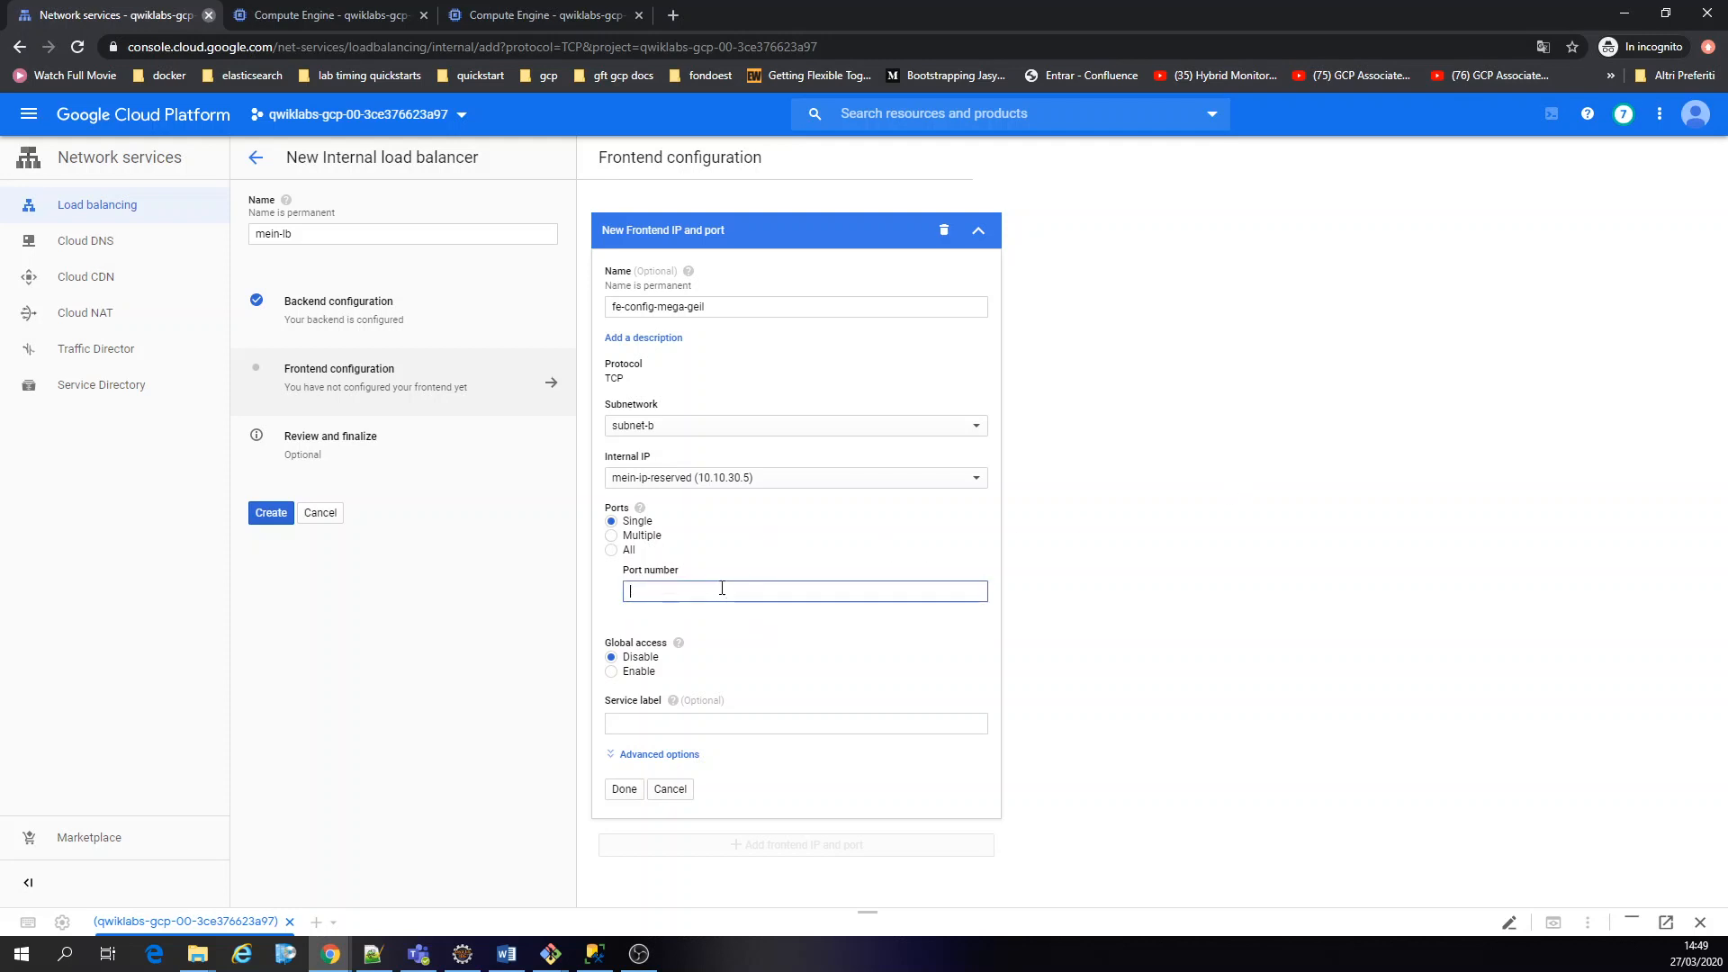
{"action": "type", "text": "80"}
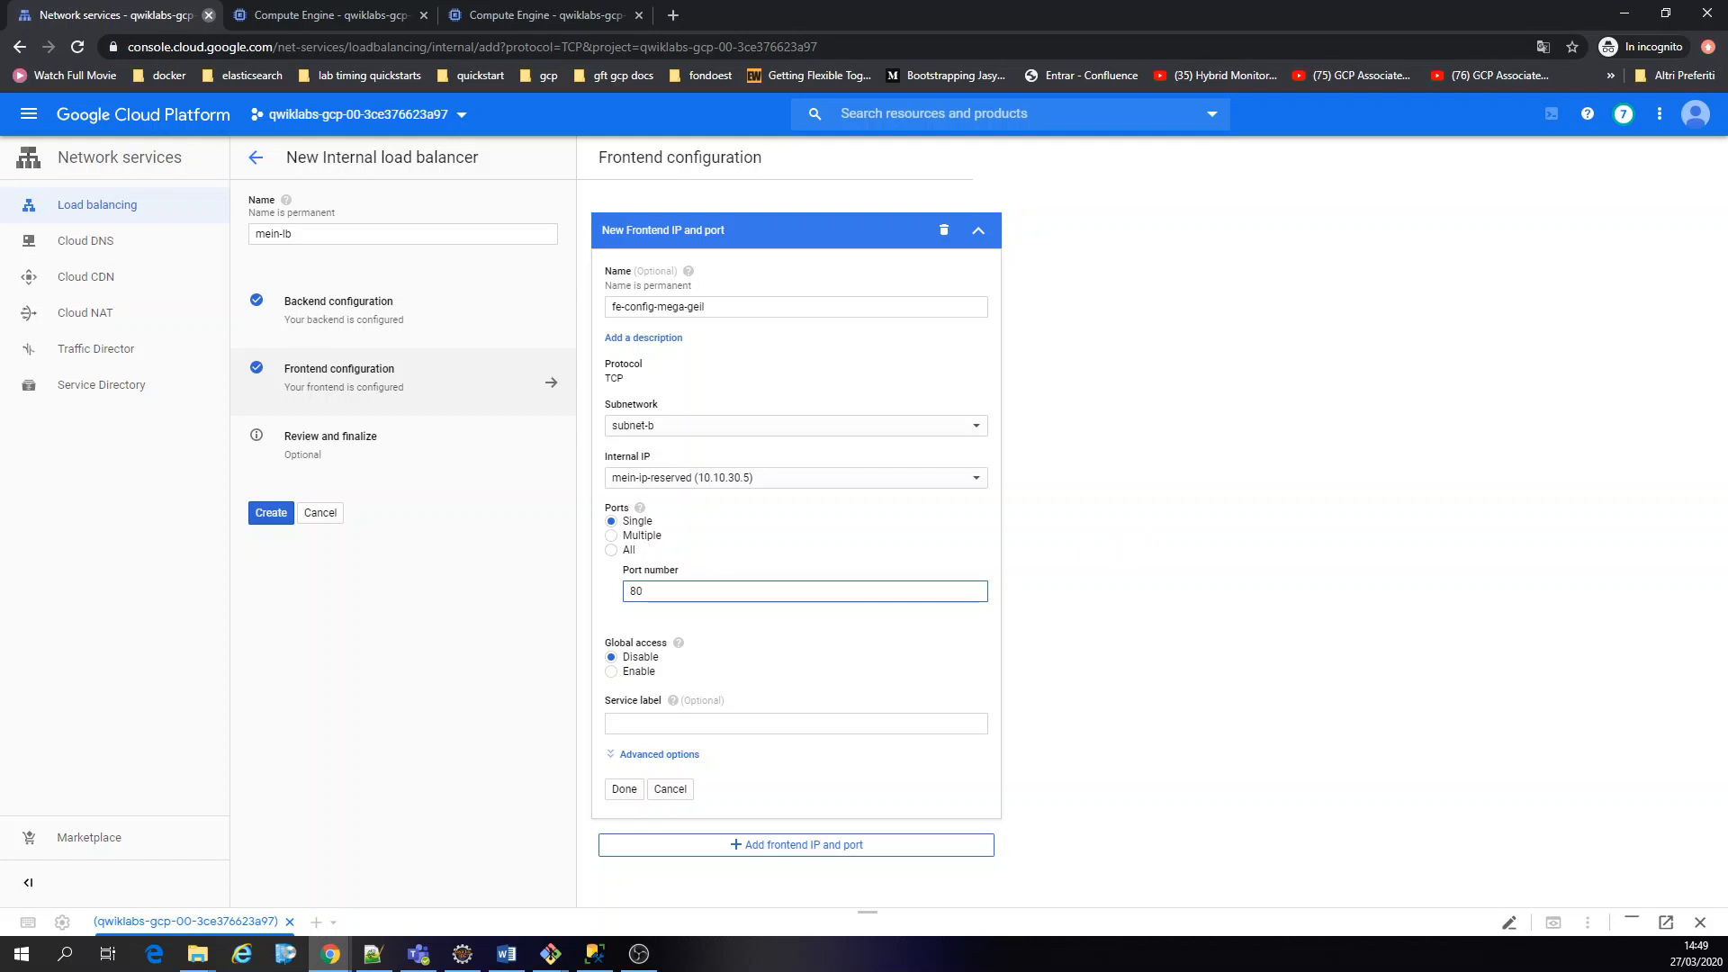
{"action": "left_click", "coordinate": [615, 791]}
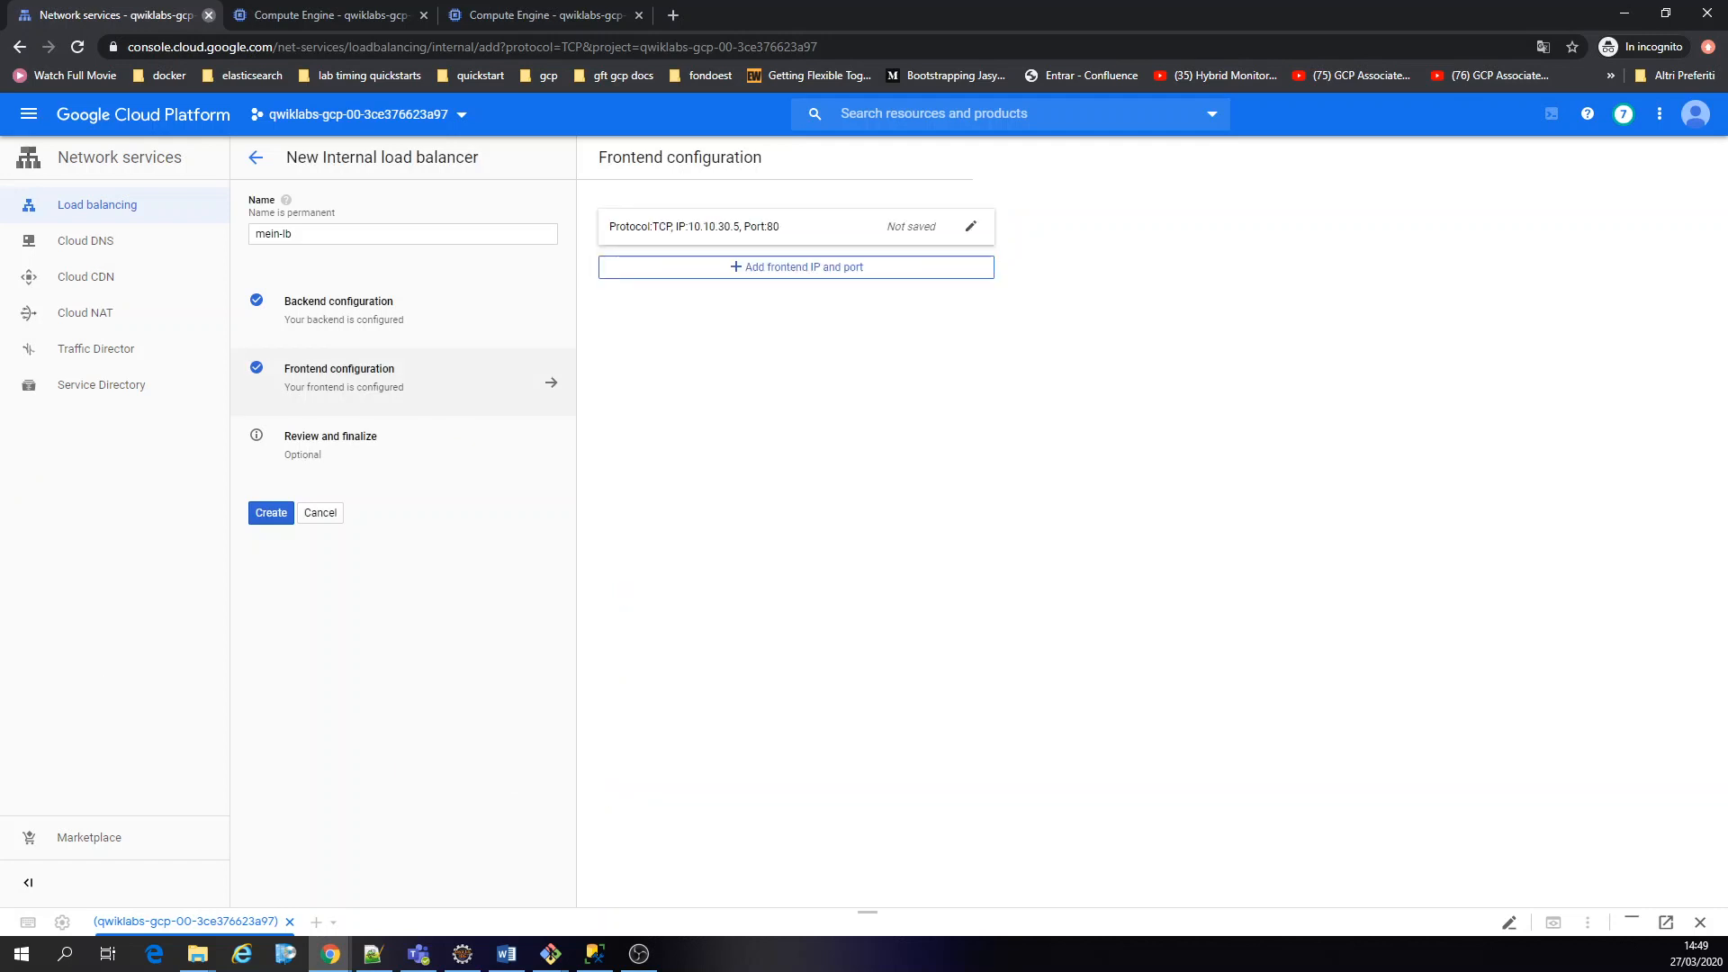
Review the backend and frontend summary, create the load balancer, and refresh the load balancer list
{"action": "left_click", "coordinate": [363, 445]}
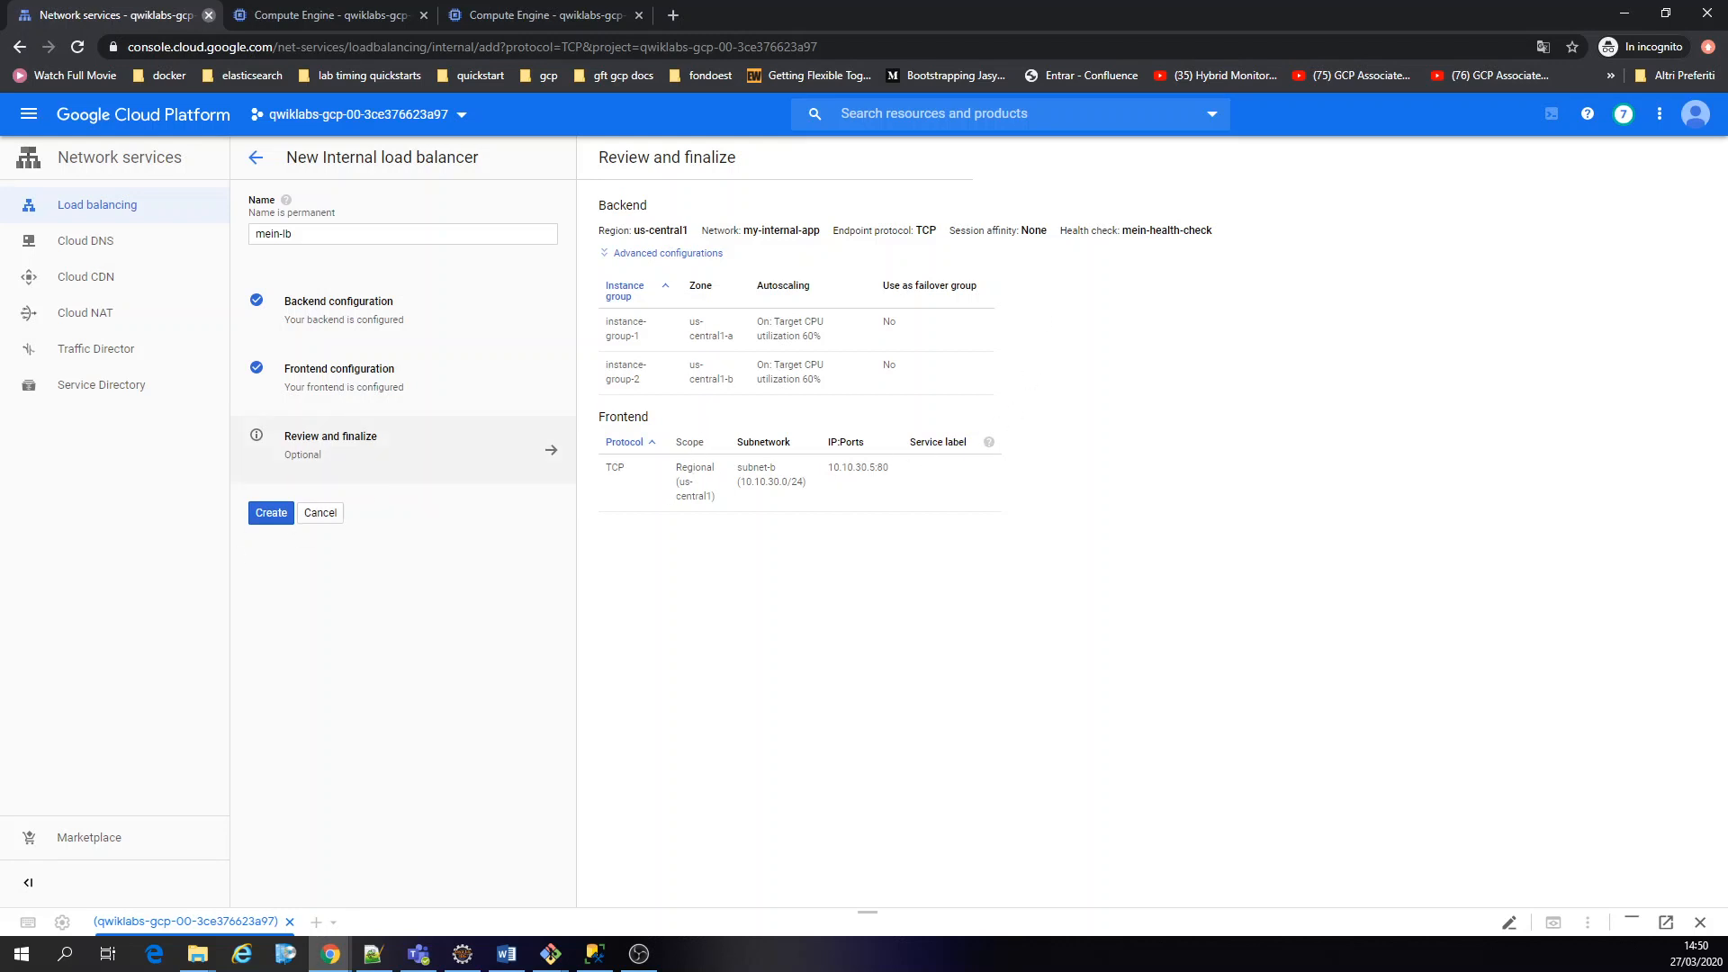
{"action": "left_click", "coordinate": [284, 520]}
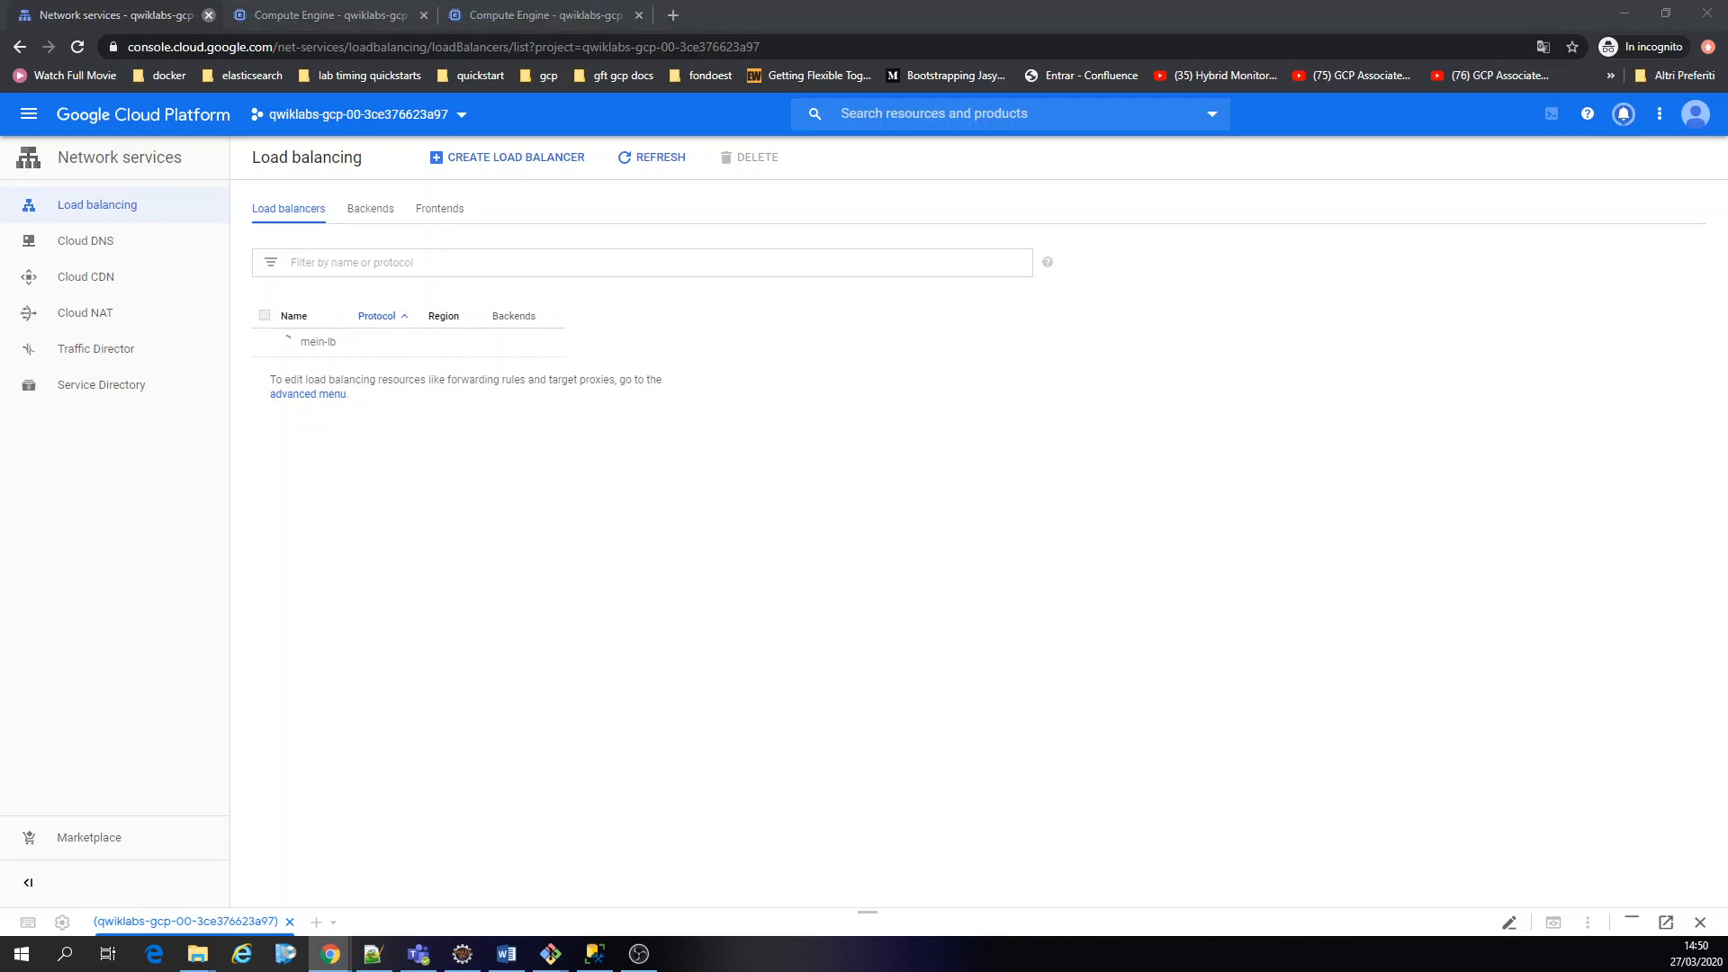
{"action": "left_click", "coordinate": [670, 162]}
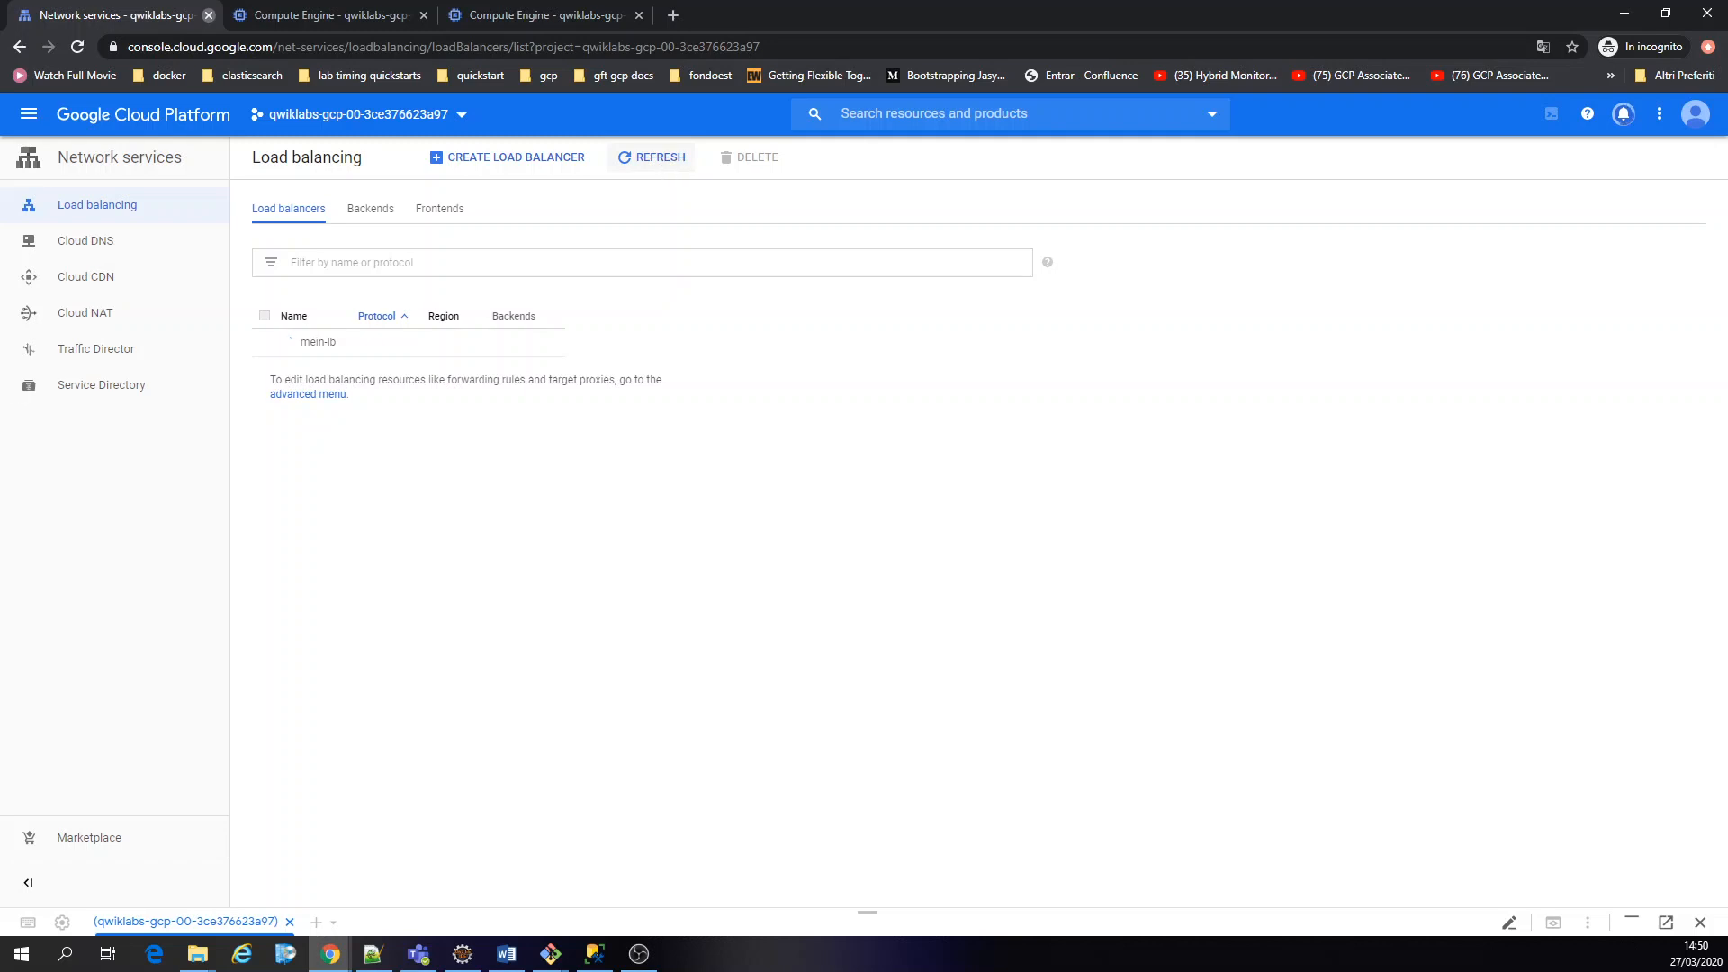
{"action": "left_click", "coordinate": [307, 8]}
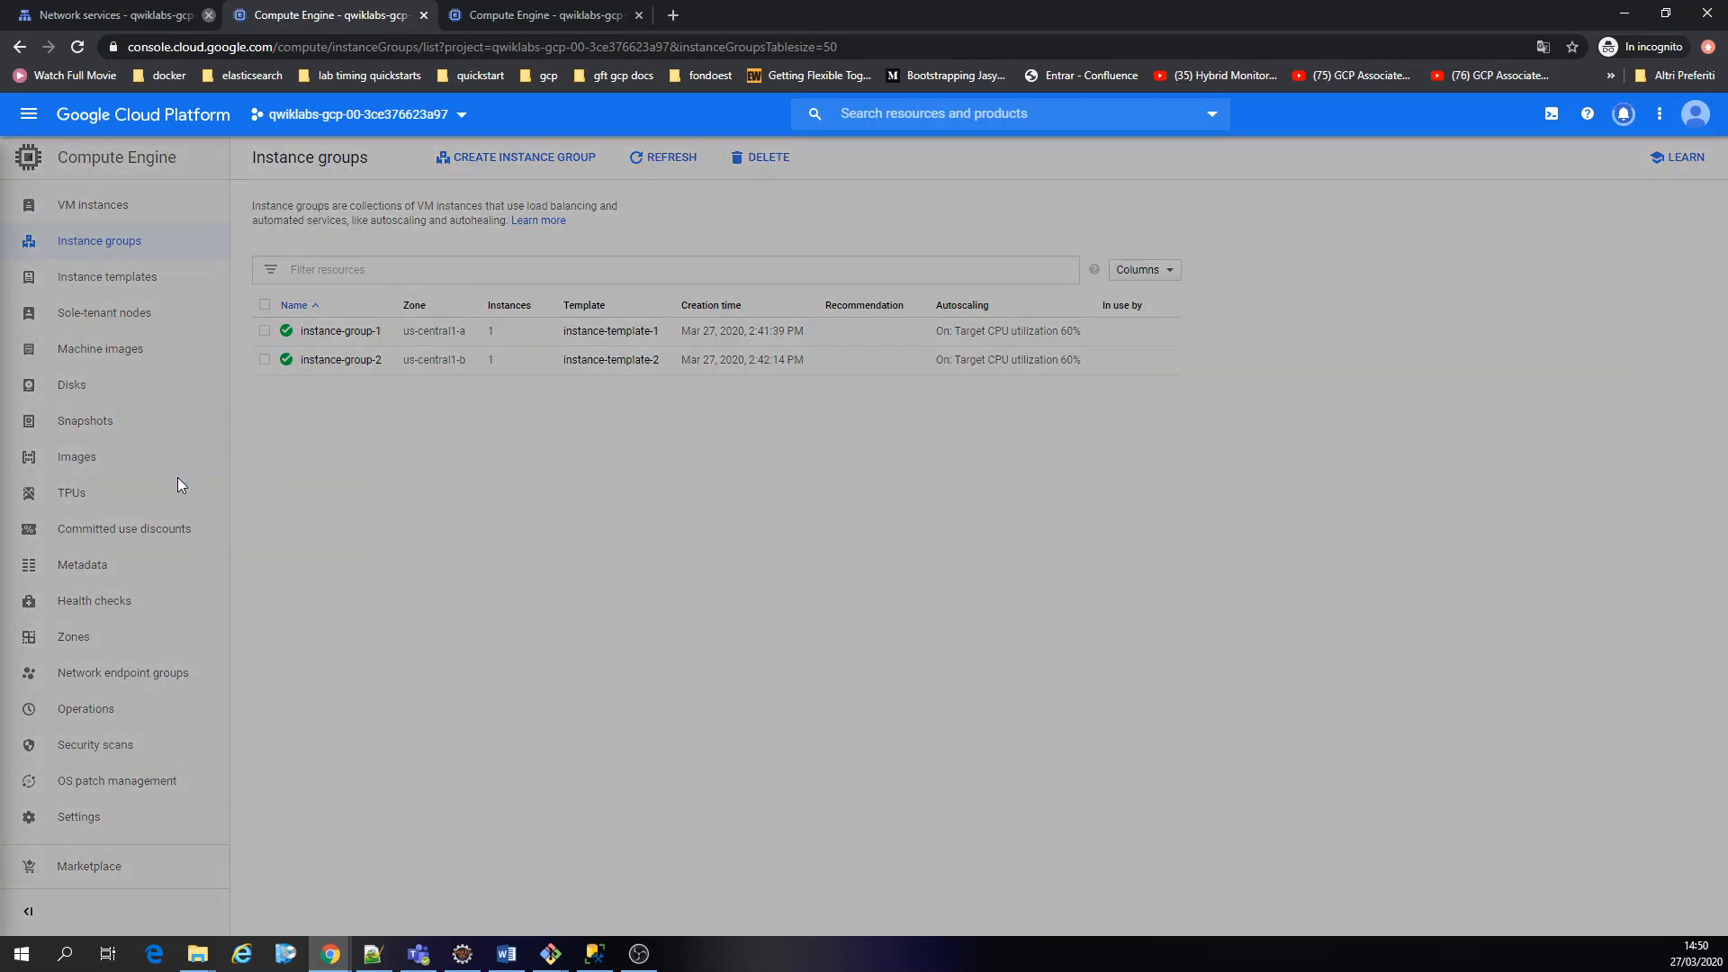
{"action": "mouse_move", "coordinate": [180, 487]}
{"action": "scroll", "coordinate": [180, 487], "scroll_direction": "down", "scroll_amount": 9}
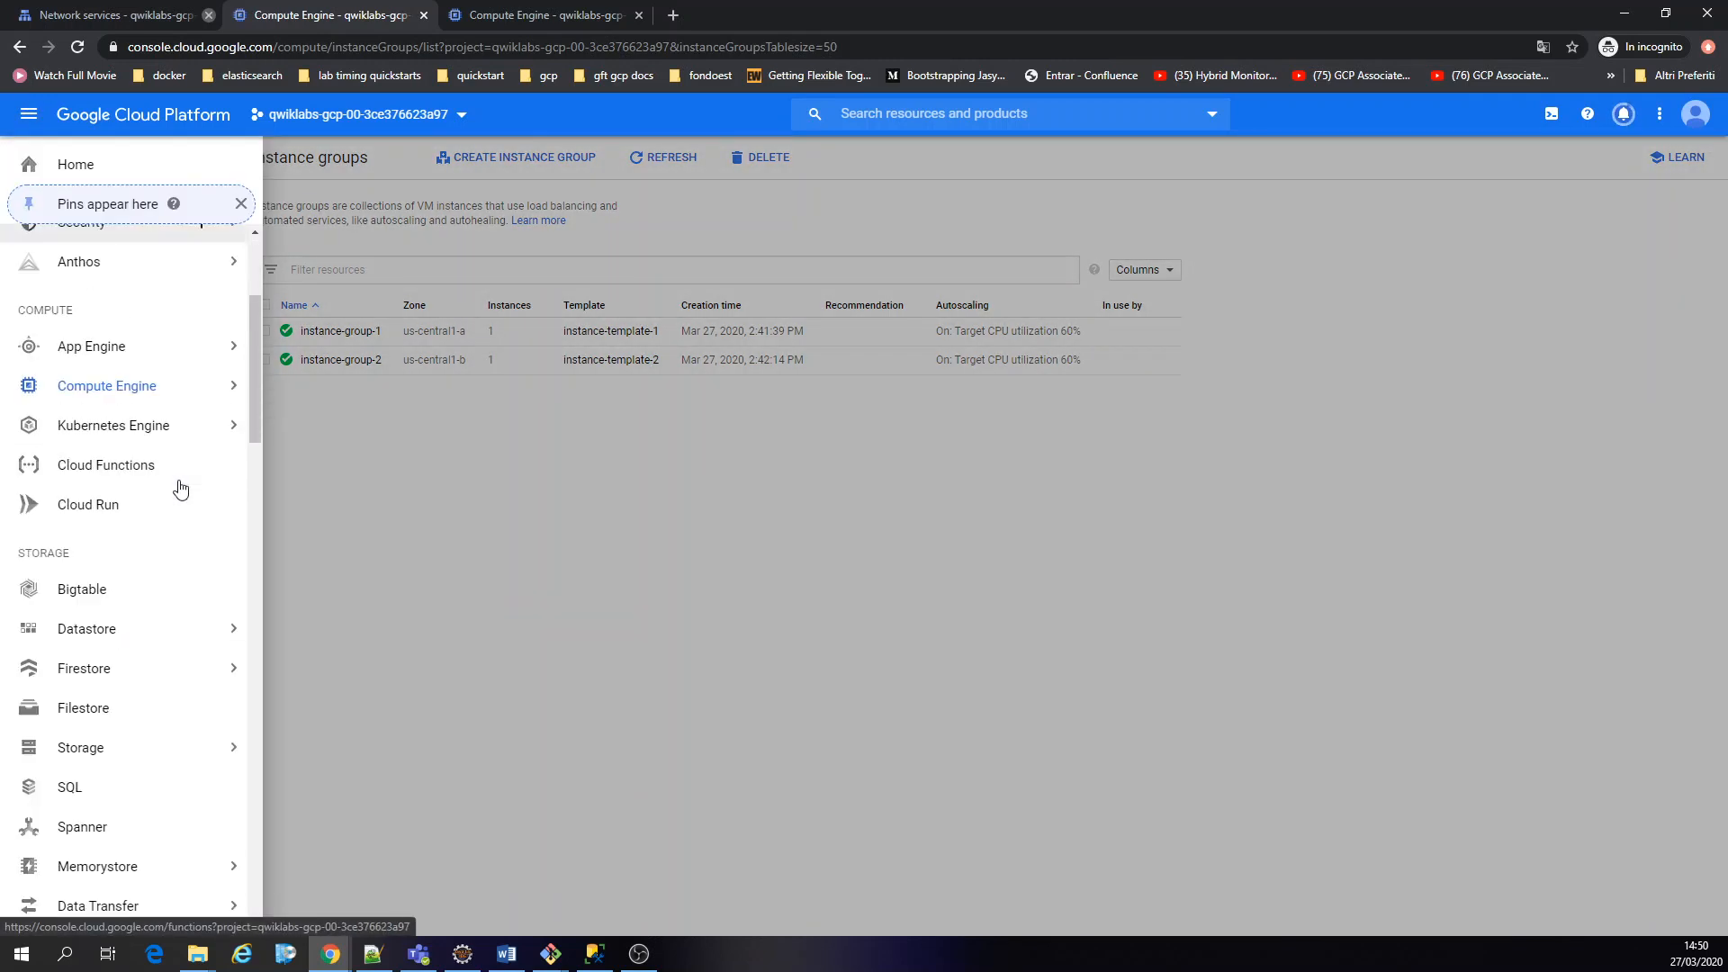
{"action": "scroll", "coordinate": [180, 487], "scroll_direction": "down", "scroll_amount": 1}
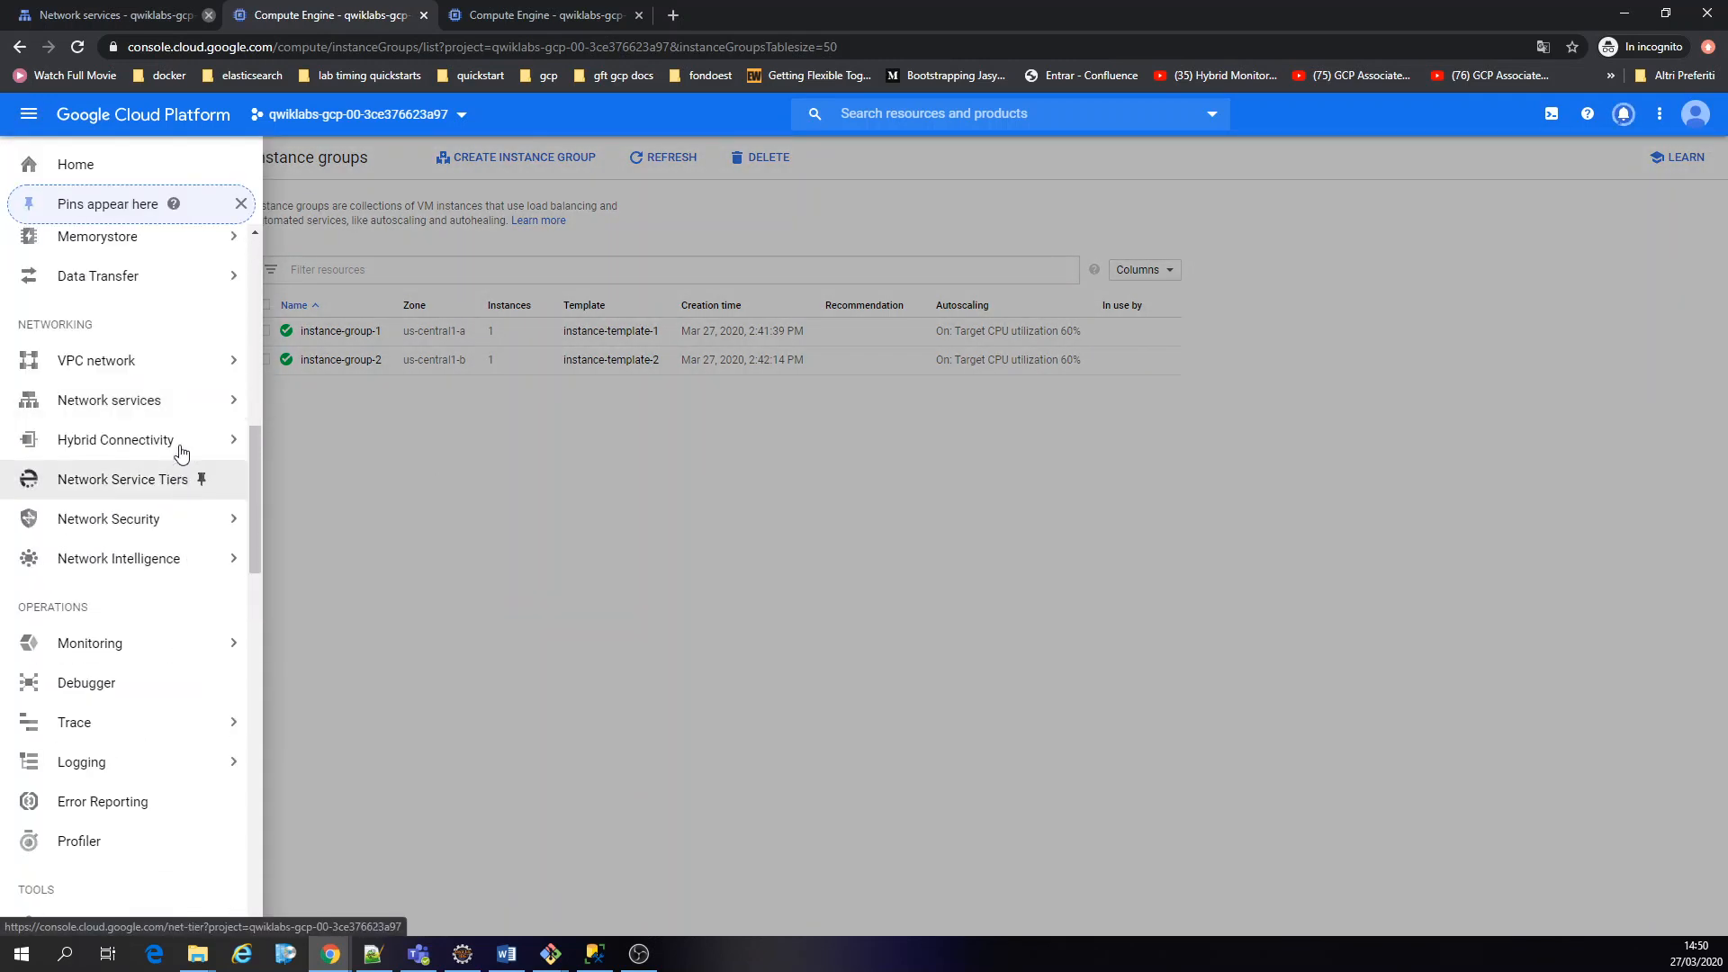
{"action": "mouse_move", "coordinate": [167, 369]}
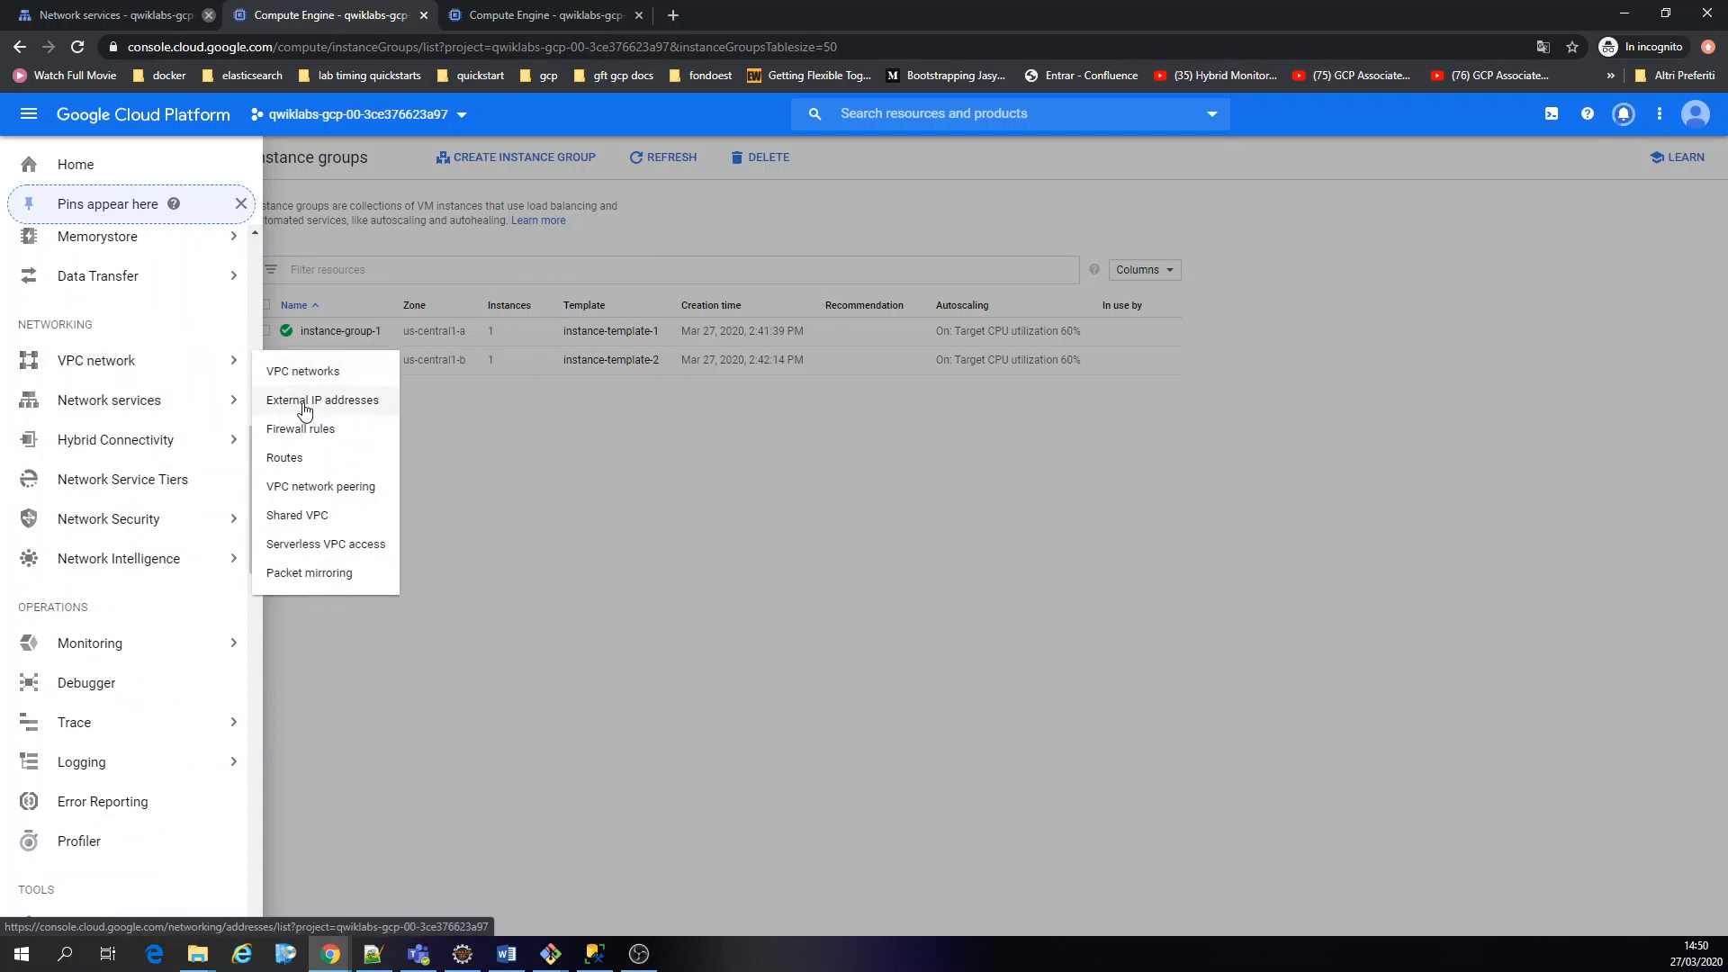
{"action": "left_click", "coordinate": [506, 497]}
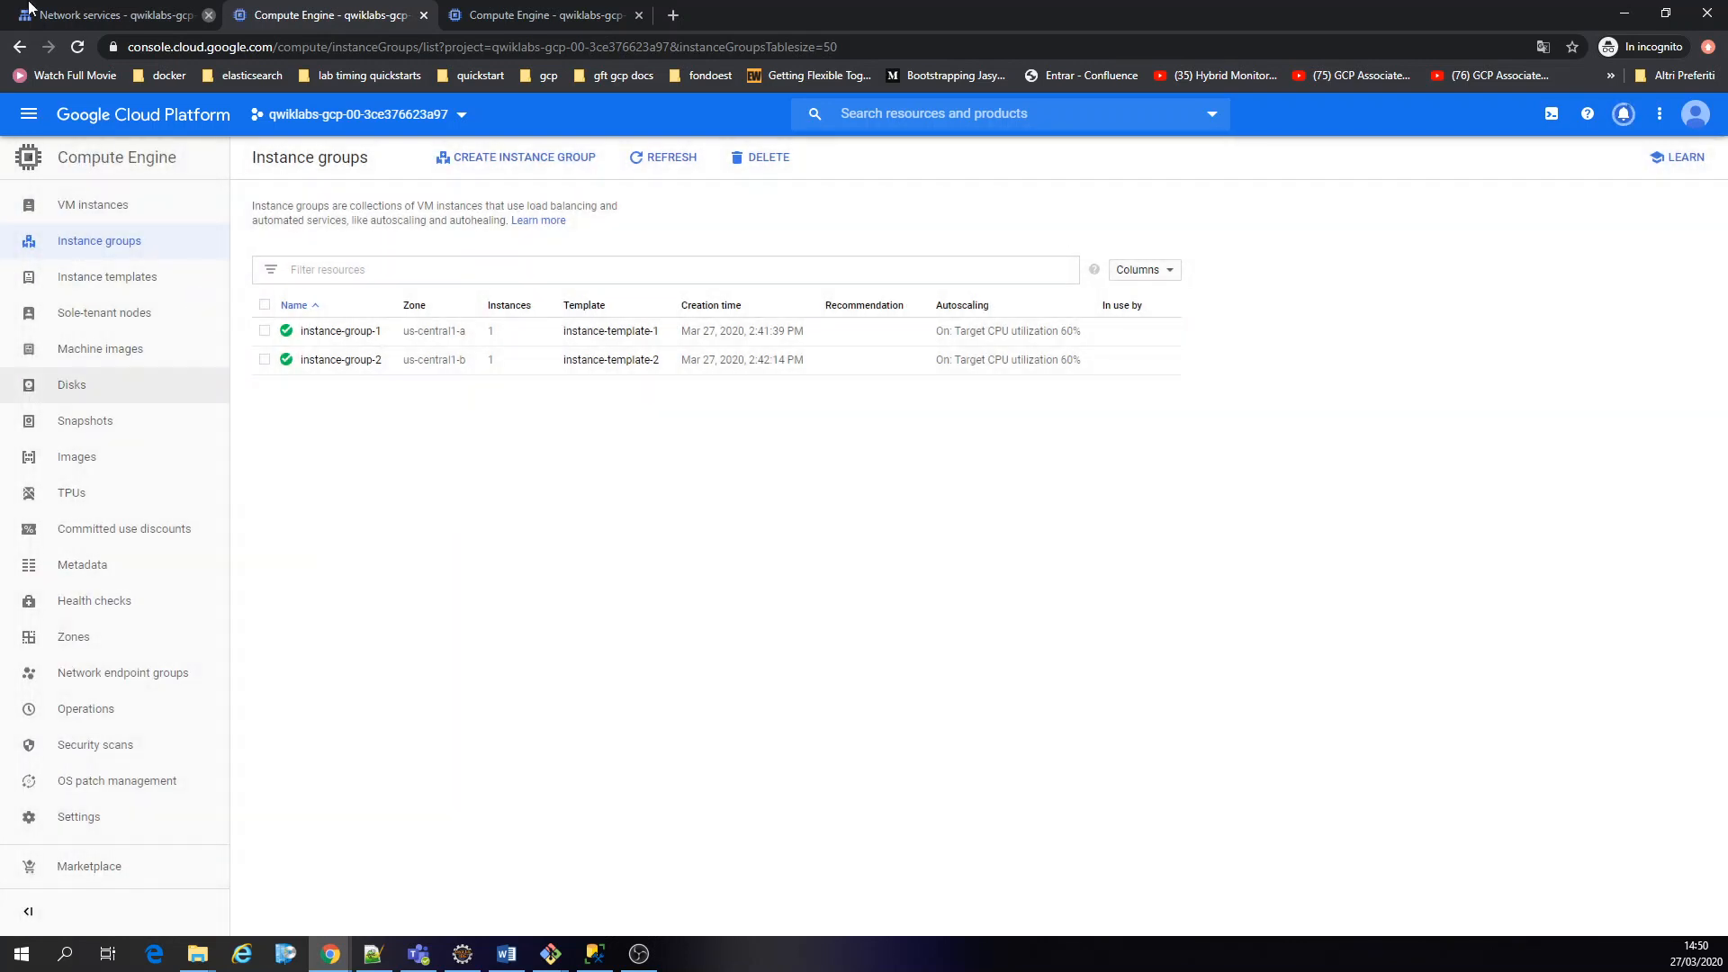
Return to the load balancer list and refresh it to check the creation of mein-lb
{"action": "key", "text": "ctrl+Page_Up"}
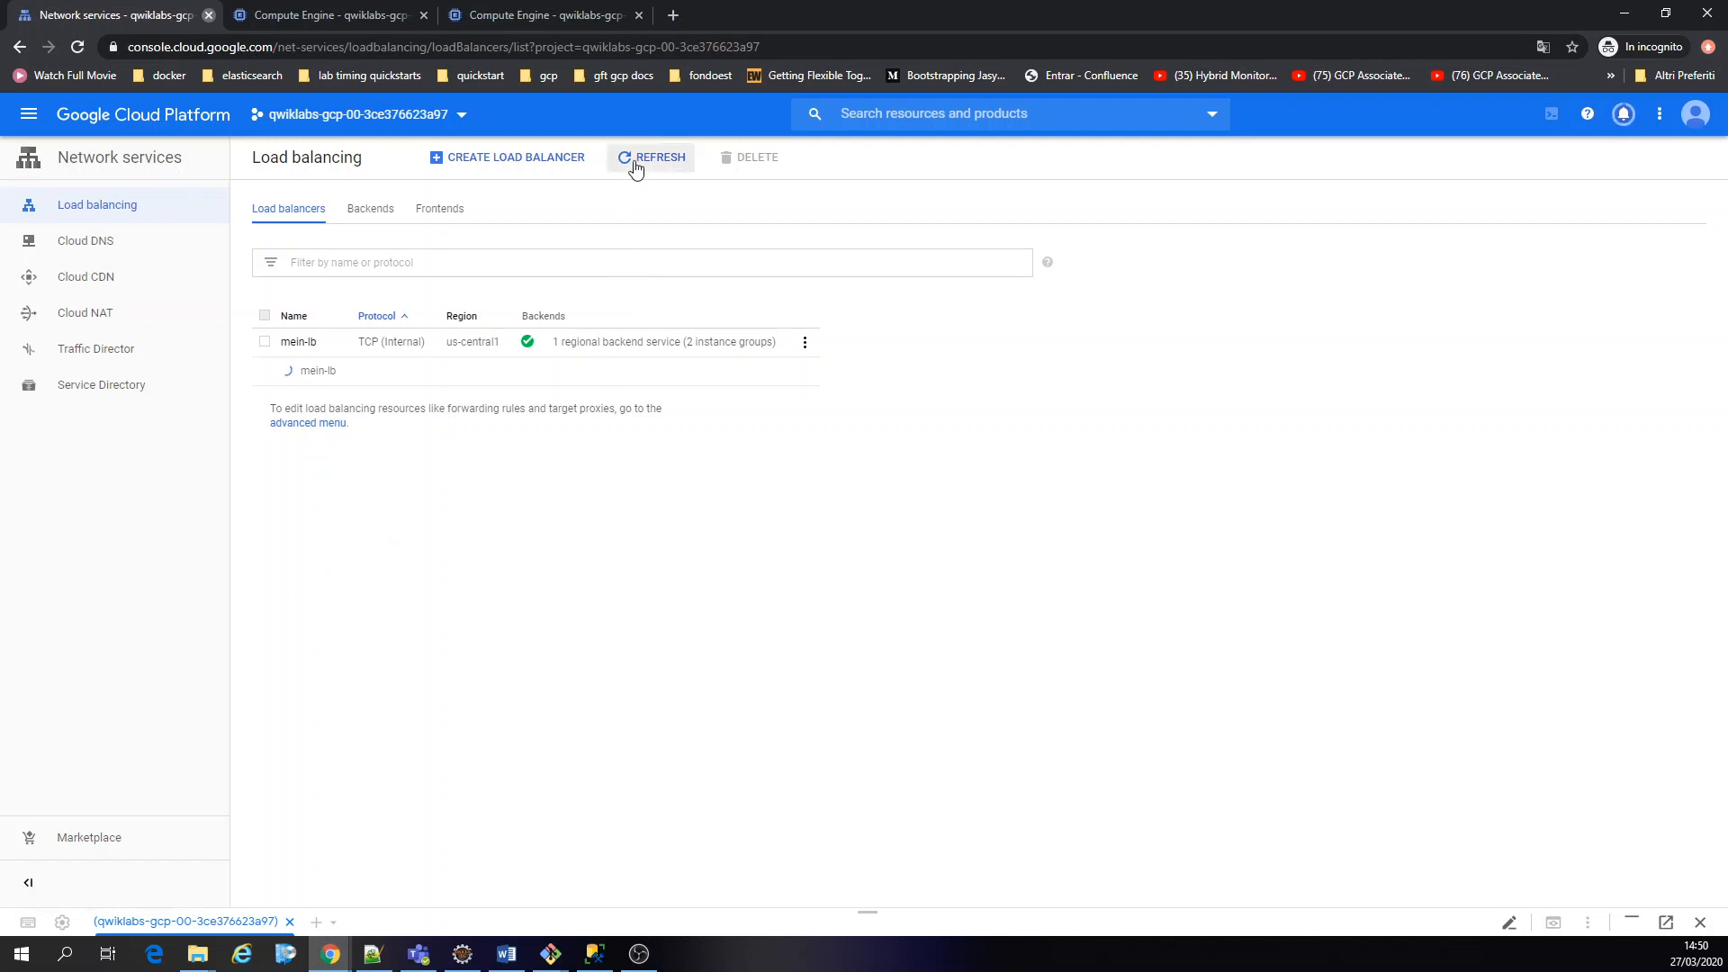
{"action": "left_click", "coordinate": [635, 168]}
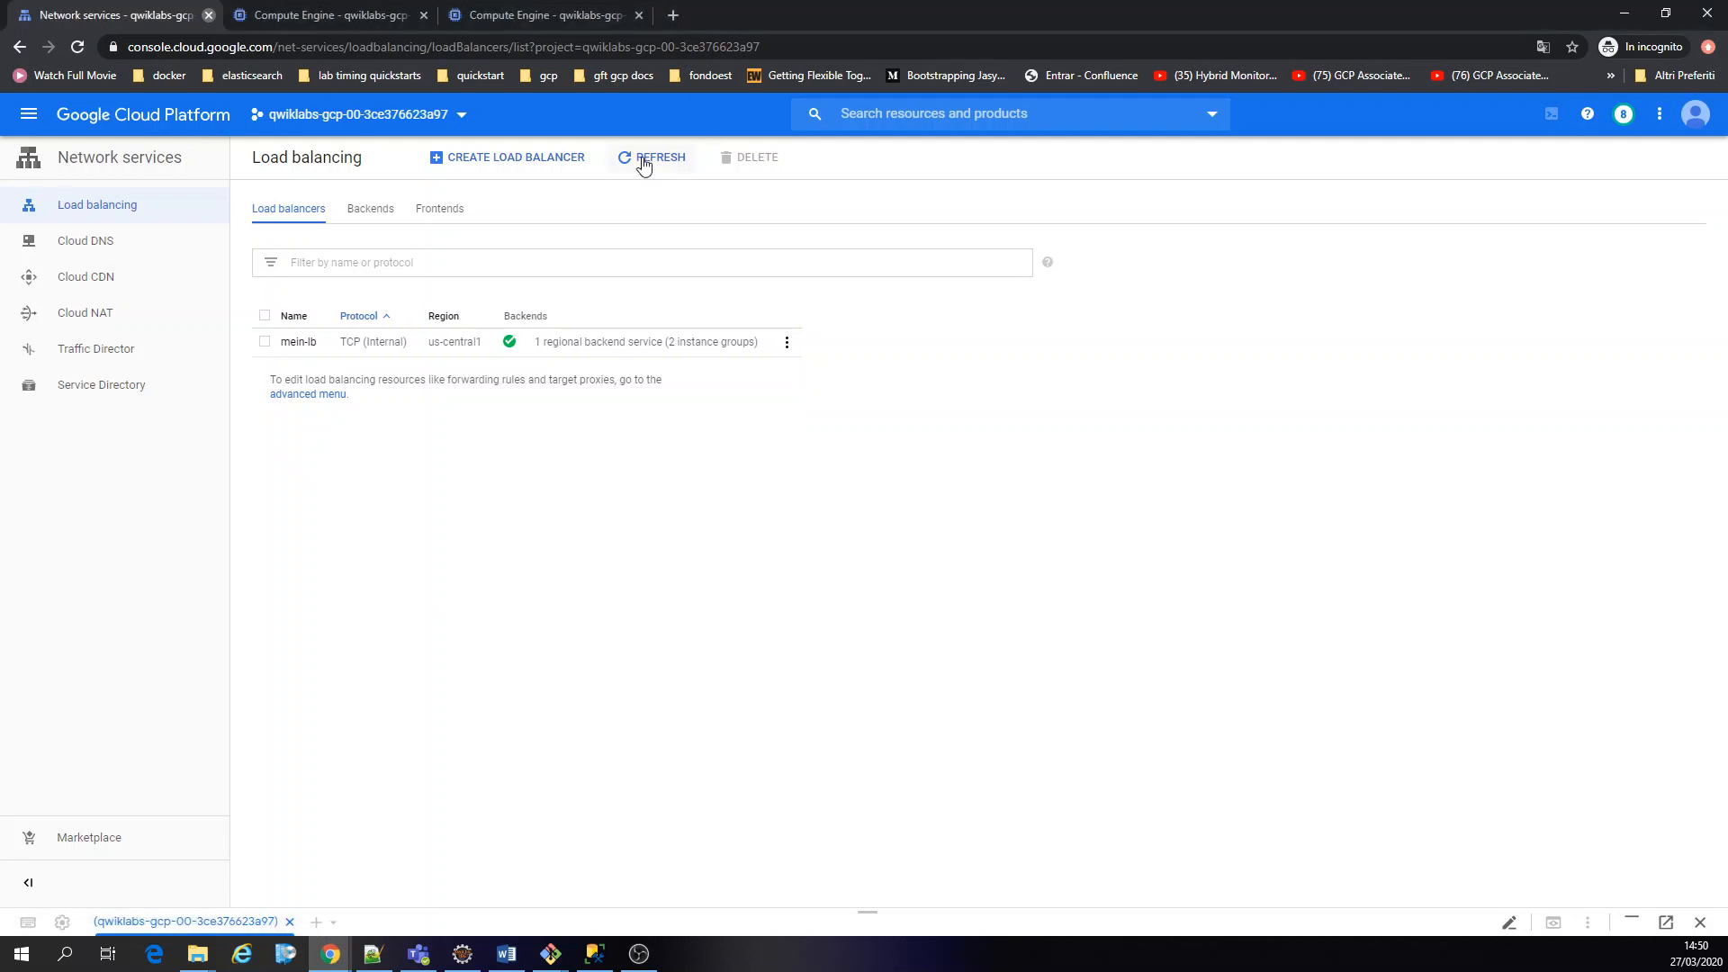
Open an SSH session to mein-vm from the VM instances list and maximize its terminal window
{"action": "left_click", "coordinate": [565, 18]}
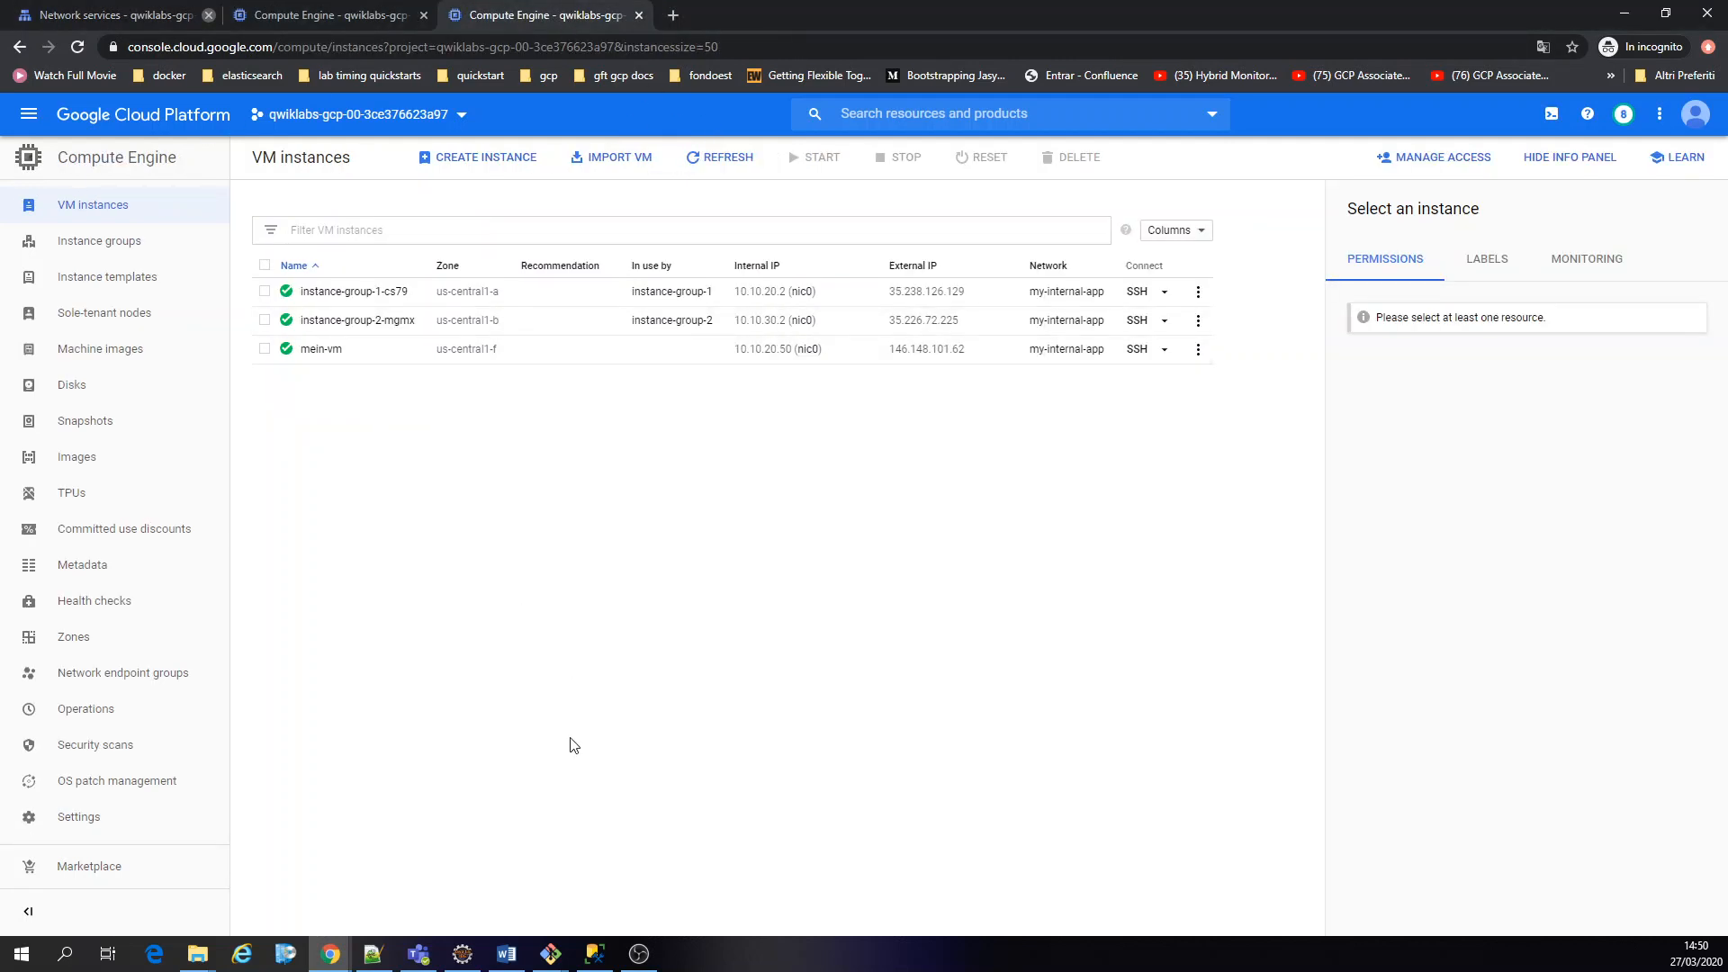
{"action": "mouse_move", "coordinate": [344, 942]}
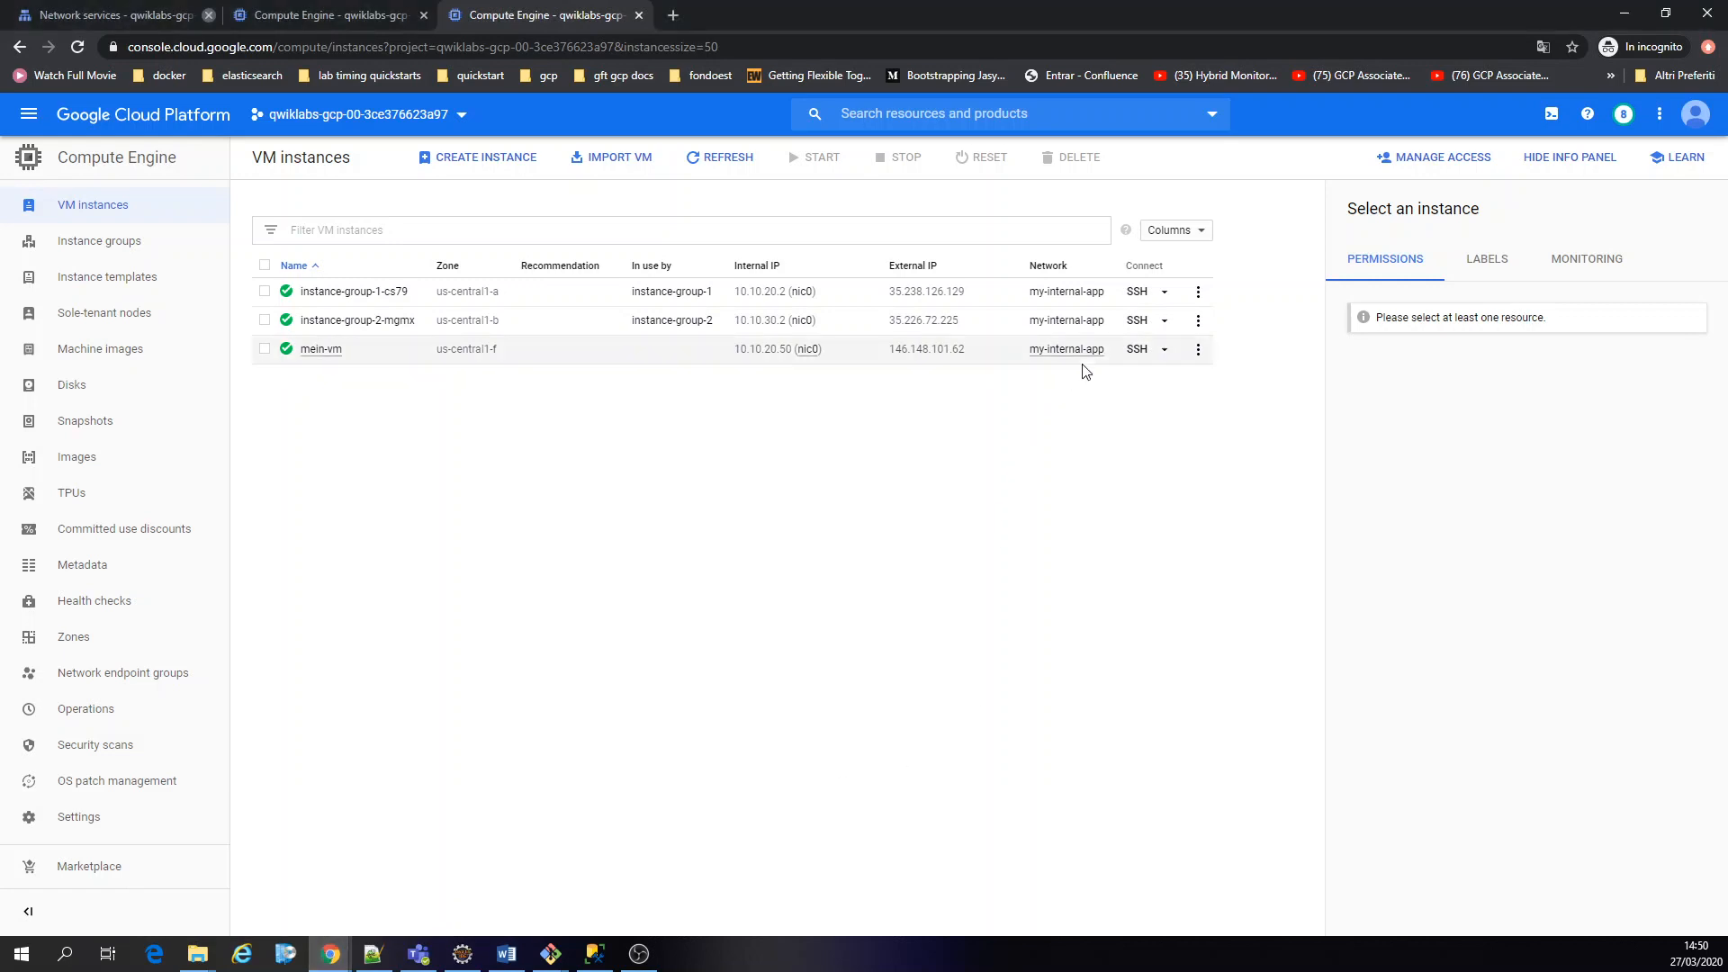
{"action": "left_click", "coordinate": [1136, 351]}
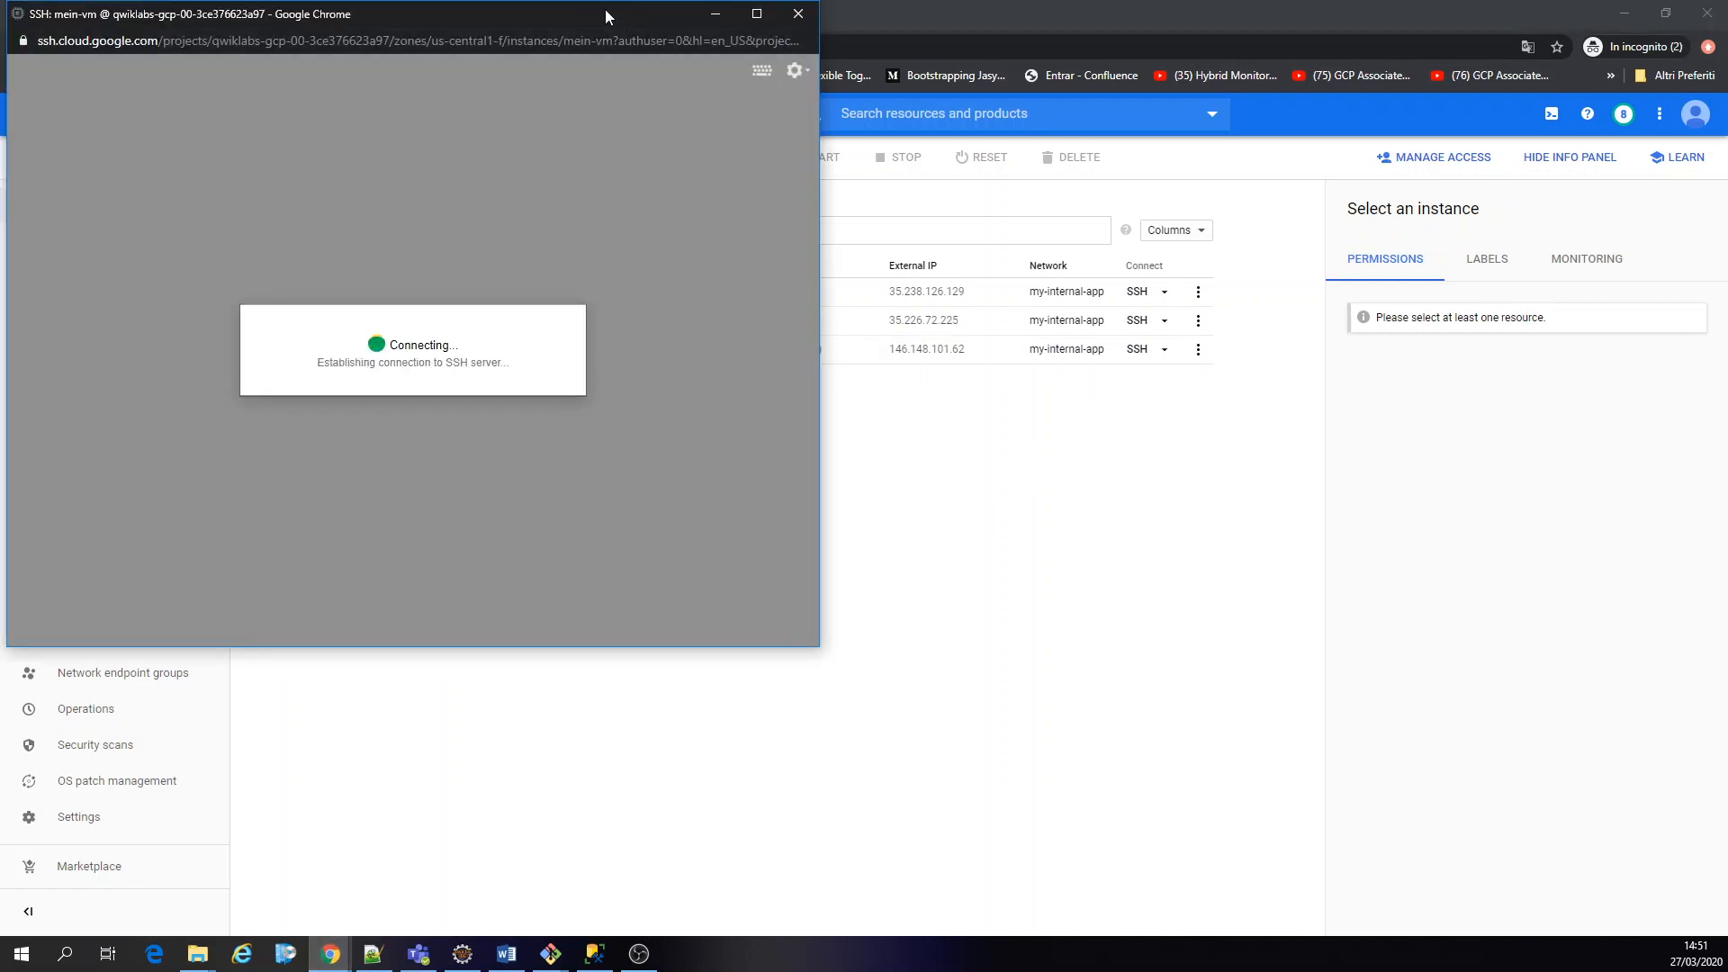
{"action": "left_click_drag", "start_coordinate": [485, 6], "coordinate": [896, 323]}
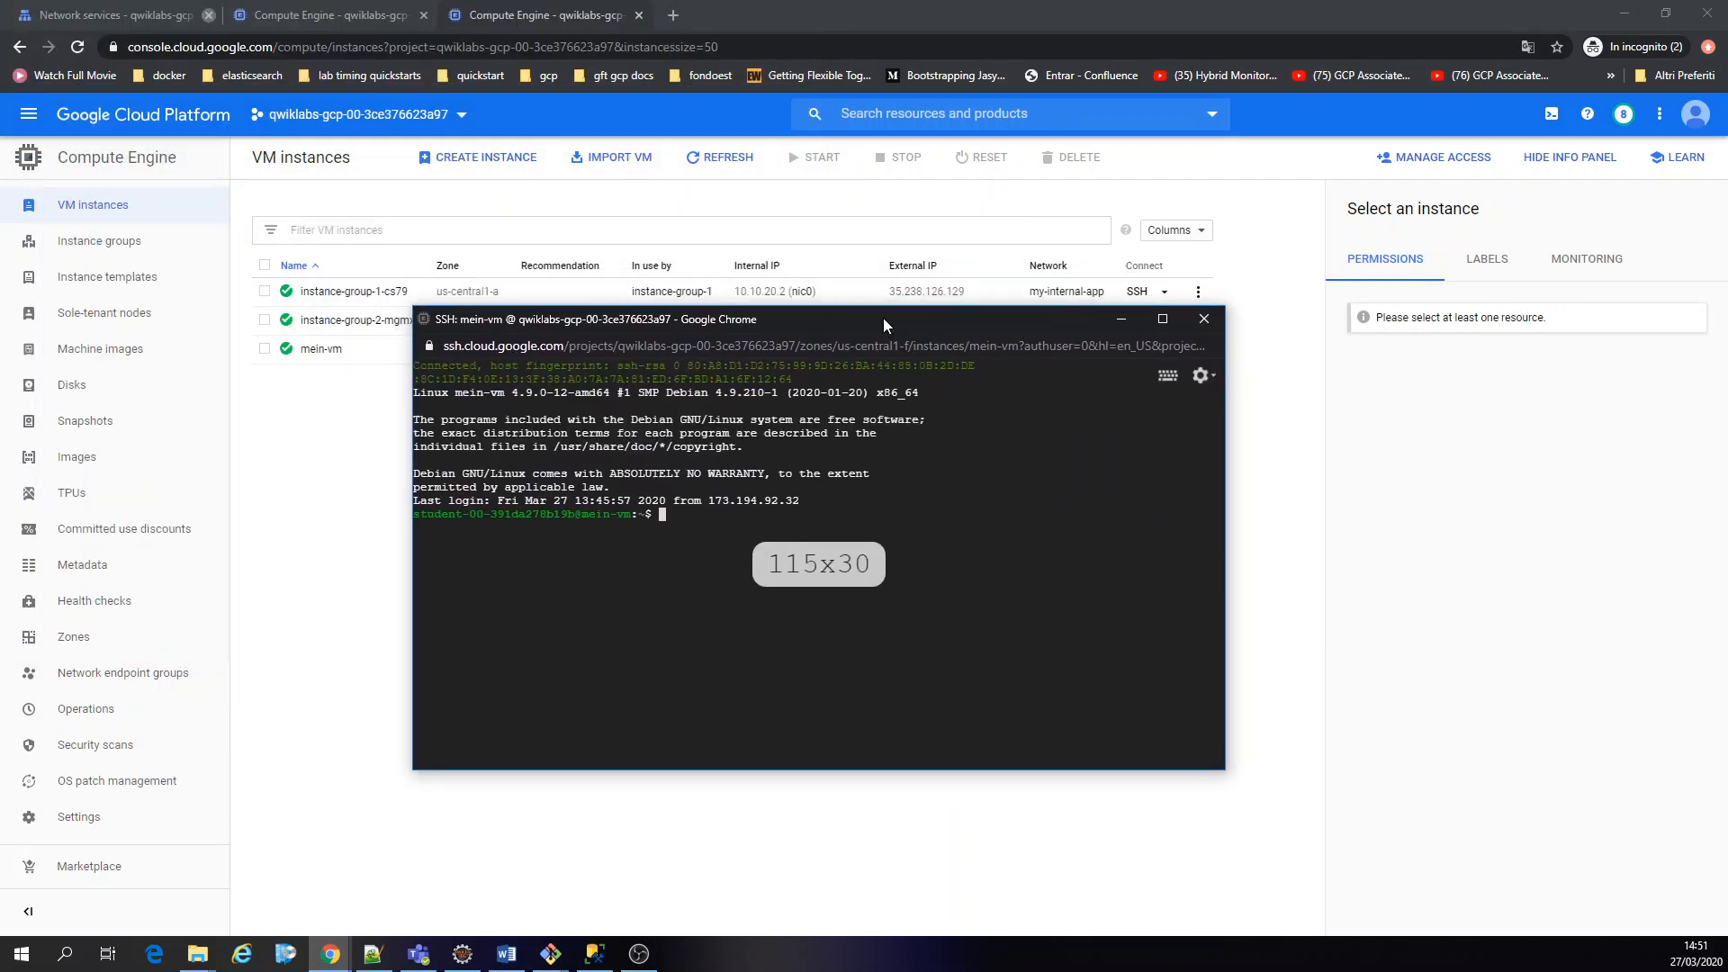
{"action": "left_click", "coordinate": [1162, 319]}
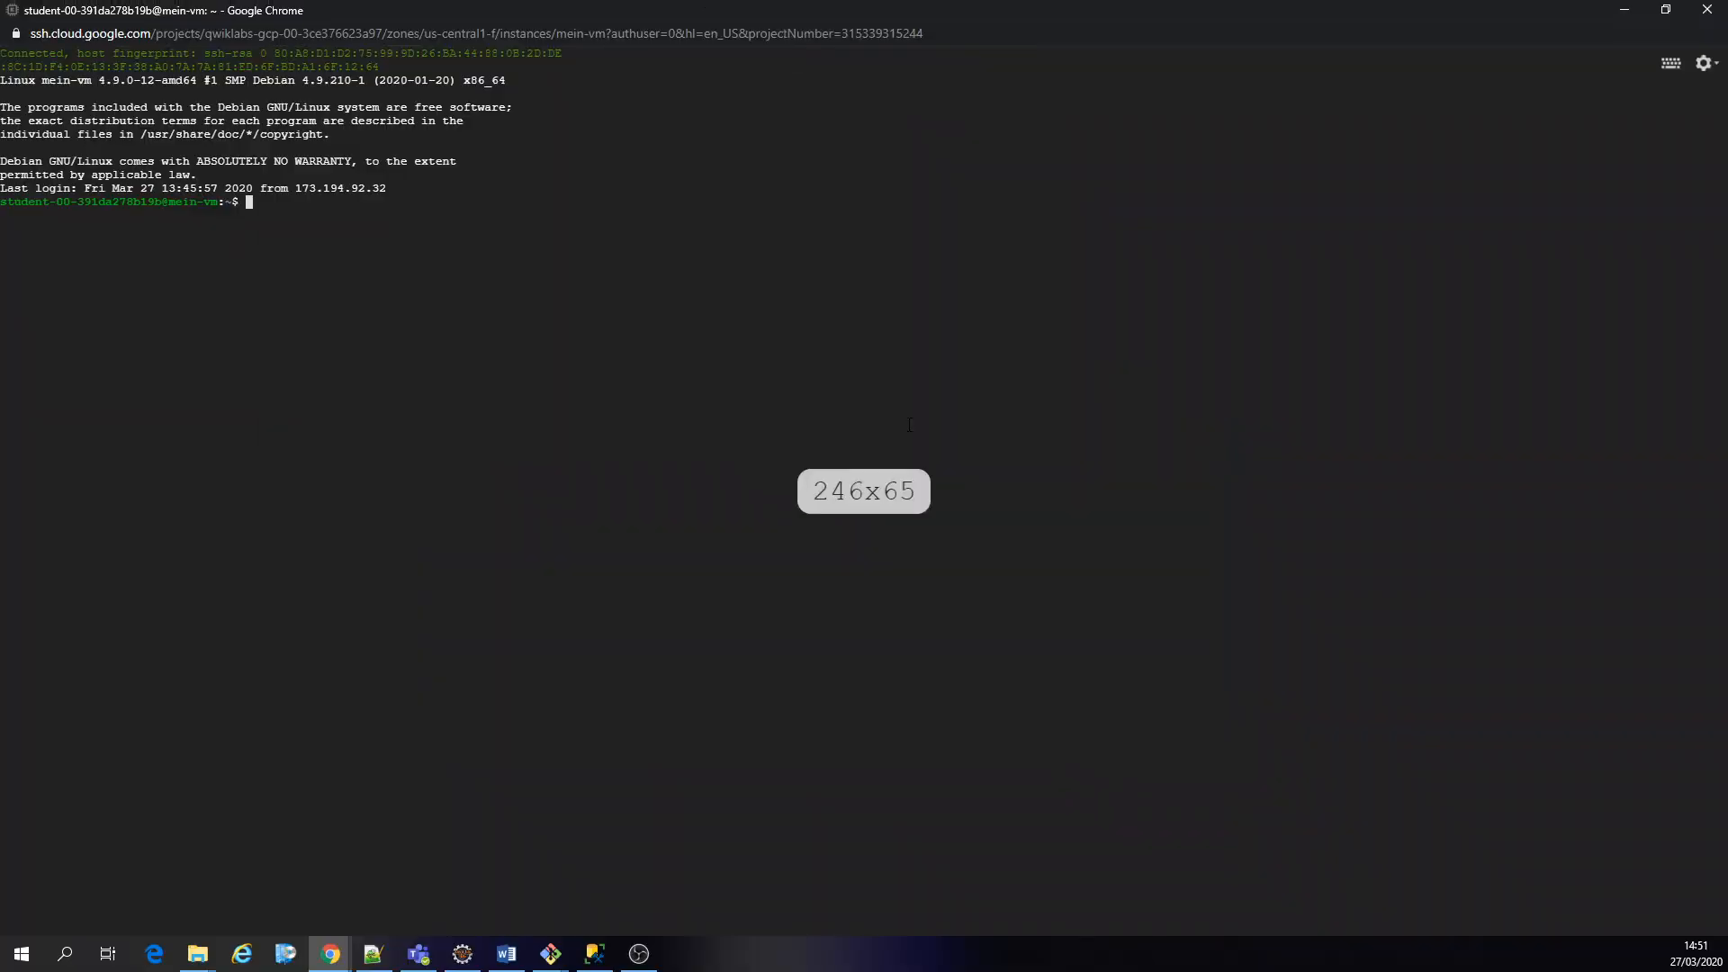
Clear the mein-vm terminal and request the load balancer's address with curl 10.10.30.5
{"action": "key", "text": "ctrl+l"}
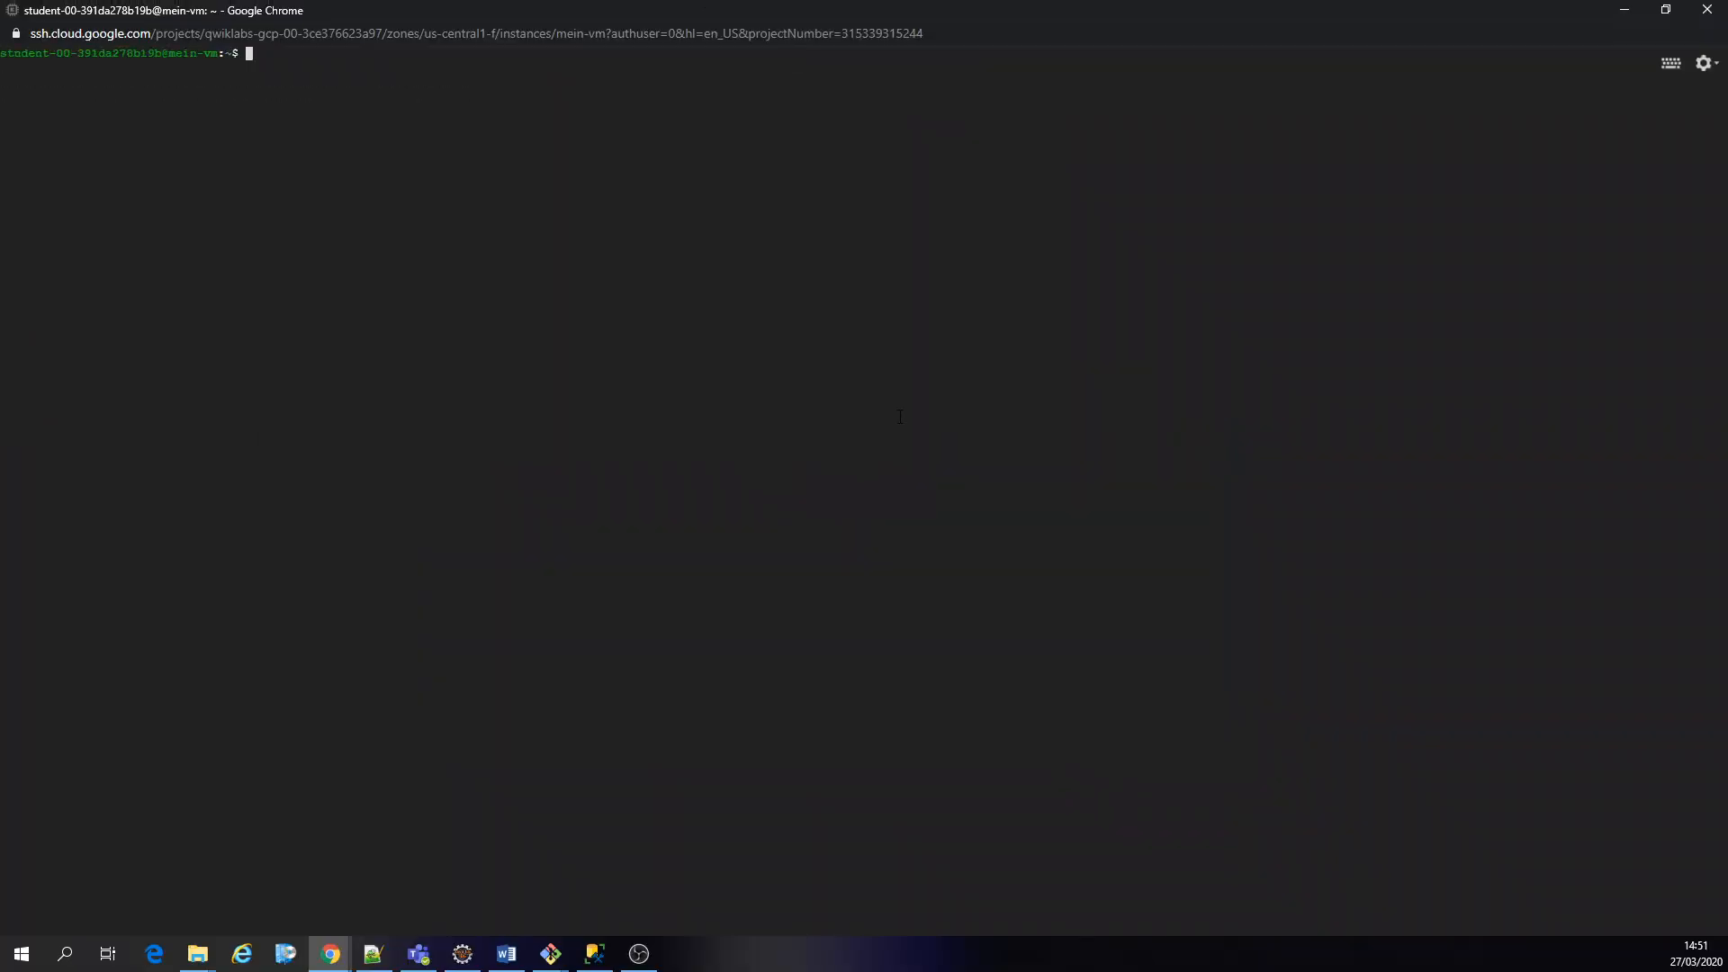
{"action": "type", "text": "curl  10.10.30.5"}
{"action": "key", "text": "Return"}
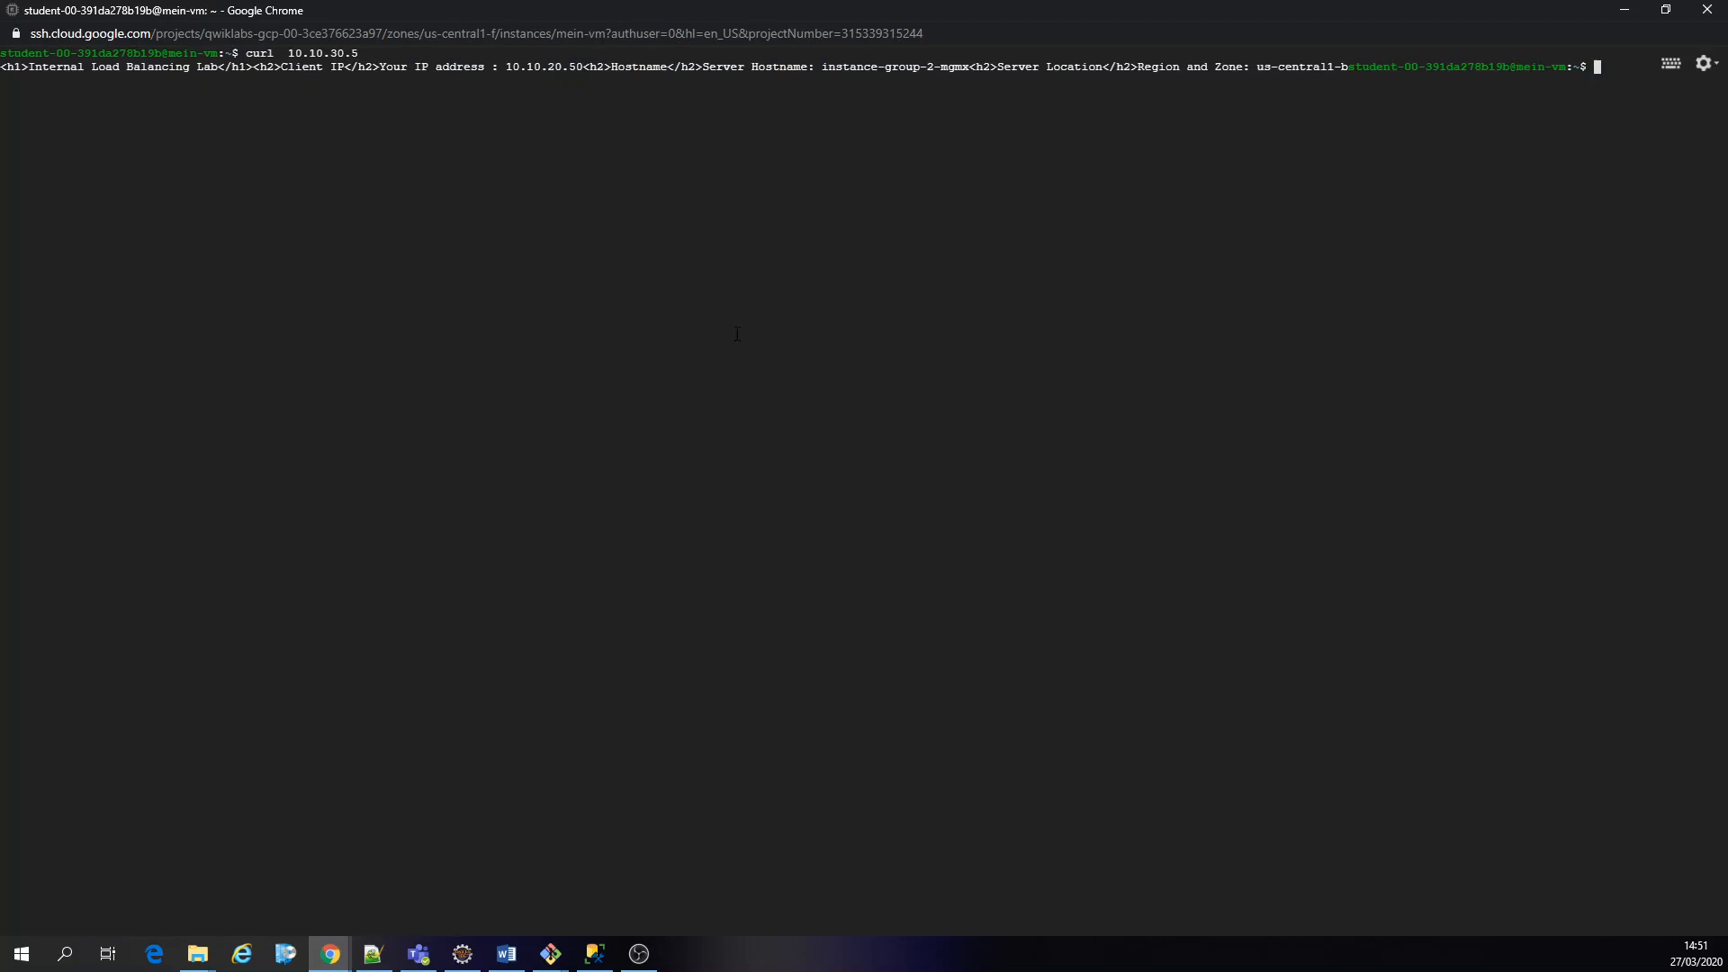
Clear the terminal and repeat curl 10.10.30.5 seven times to test how requests are distributed between the backends
{"action": "key", "text": "ctrl+l"}
{"action": "key", "text": "Up"}
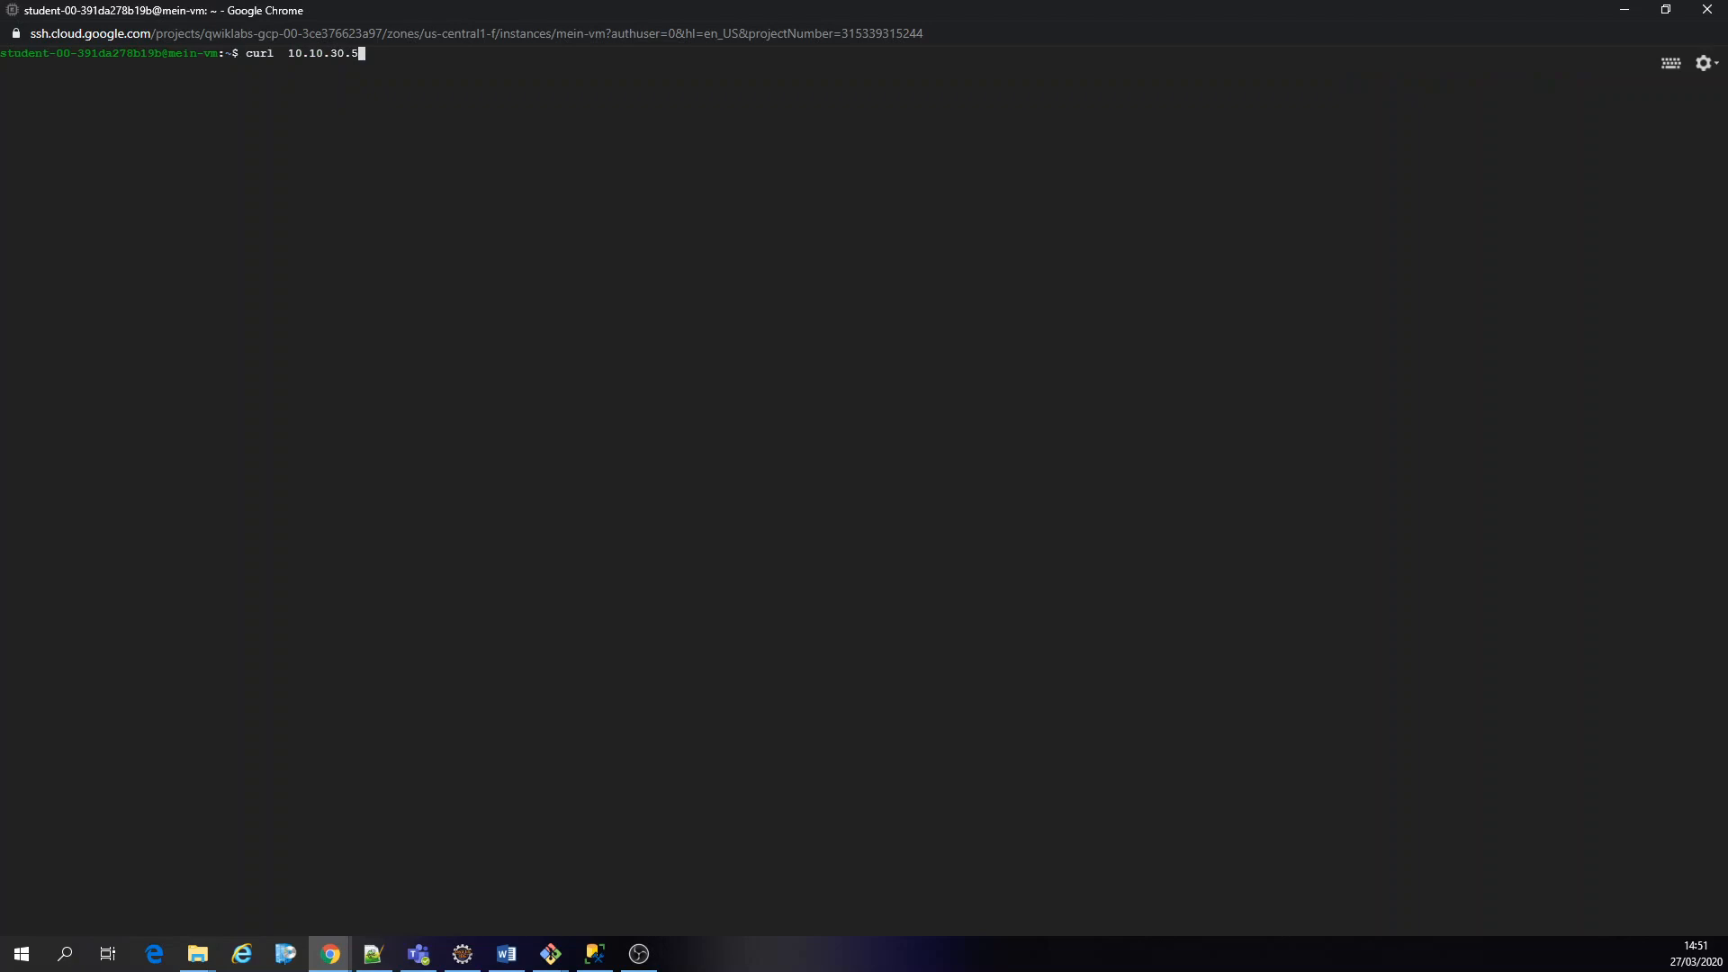
{"action": "key", "text": "Return"}
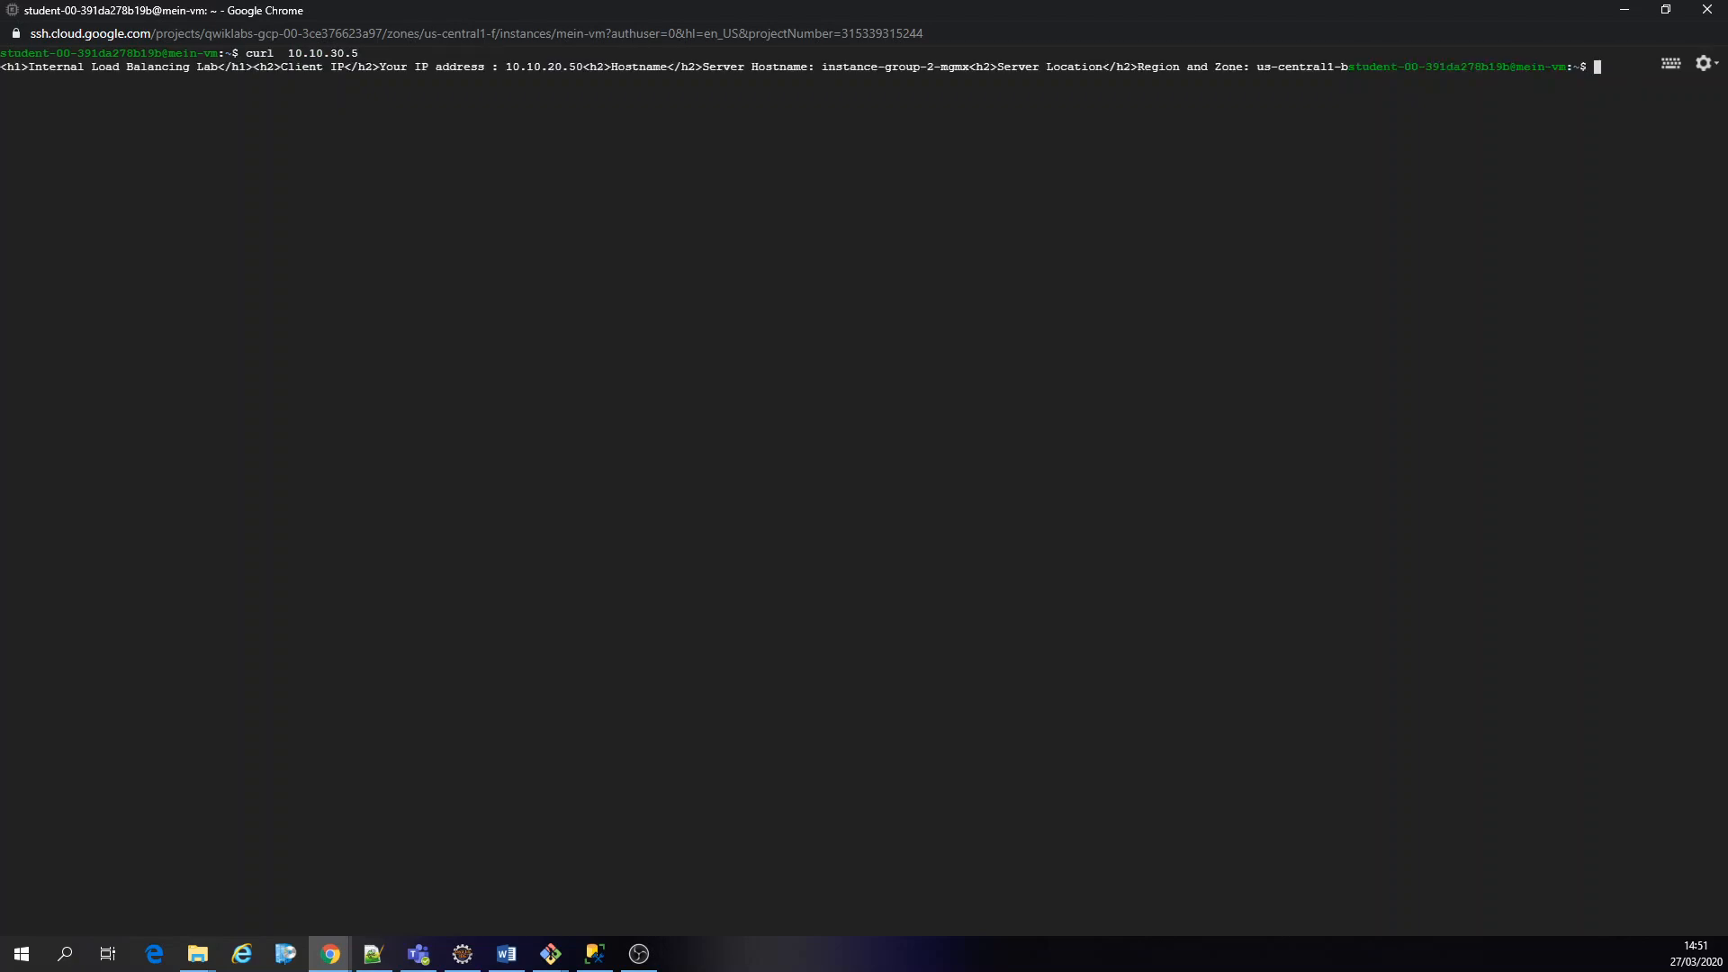
{"action": "key", "text": "Up"}
{"action": "key", "text": "Return"}
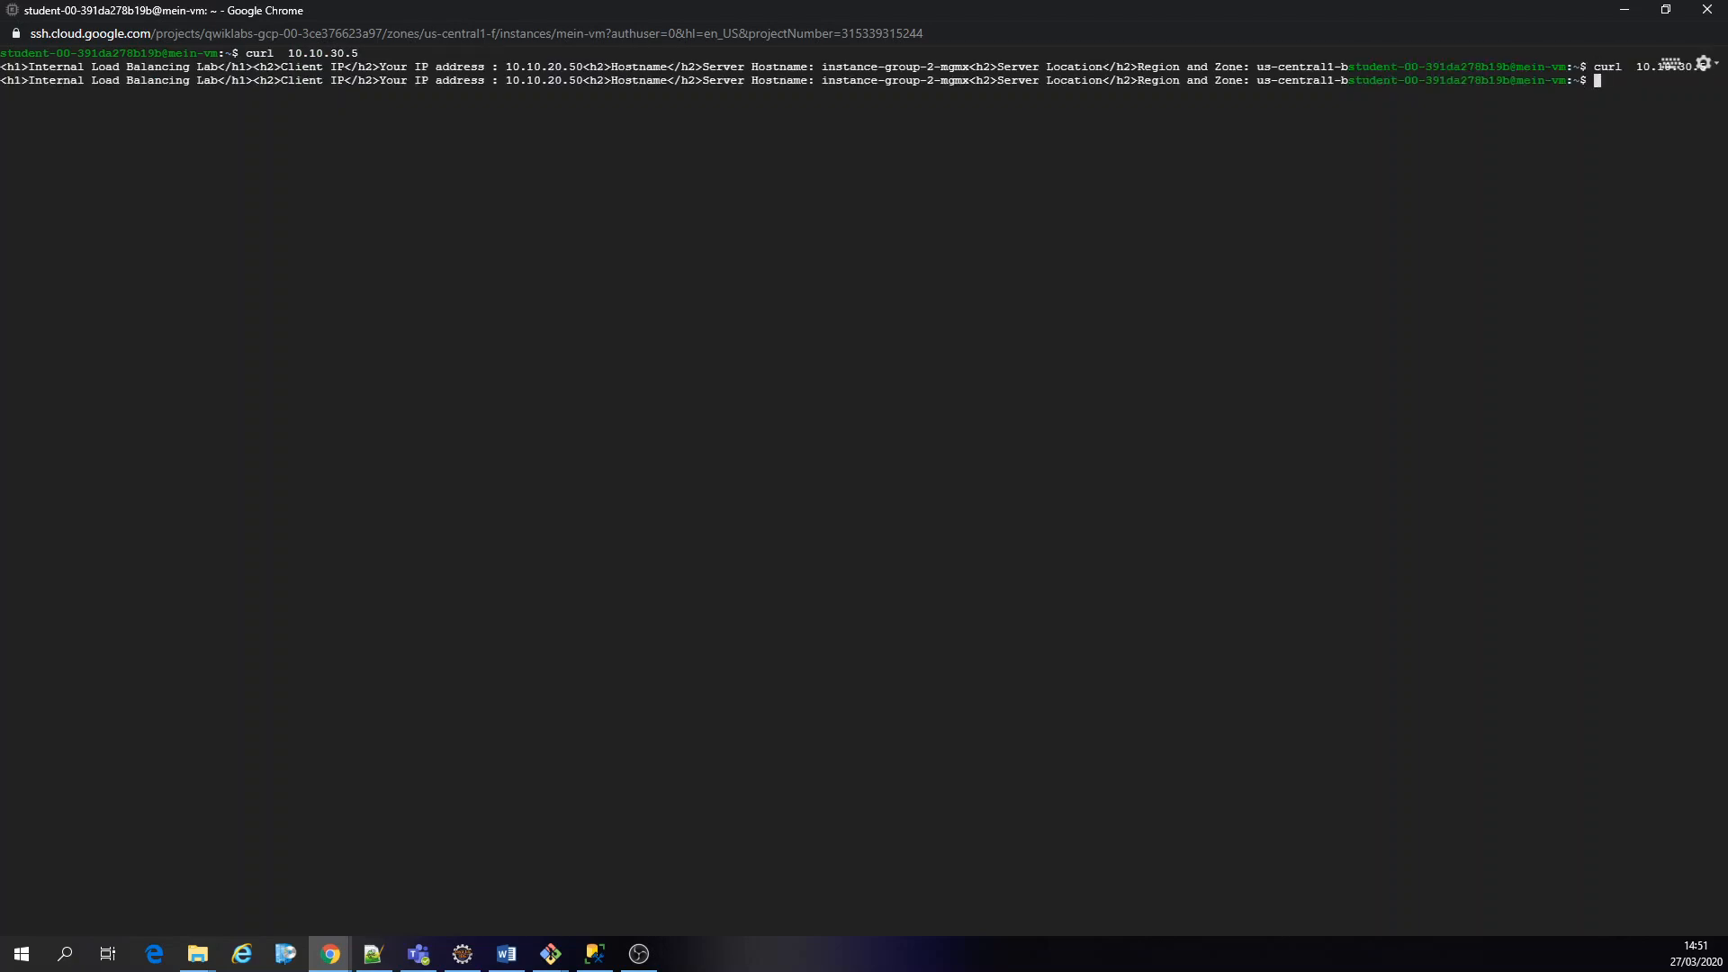
{"action": "key", "text": "Up"}
{"action": "key", "text": "Return"}
{"action": "key", "text": "Up"}
{"action": "key", "text": "Return"}
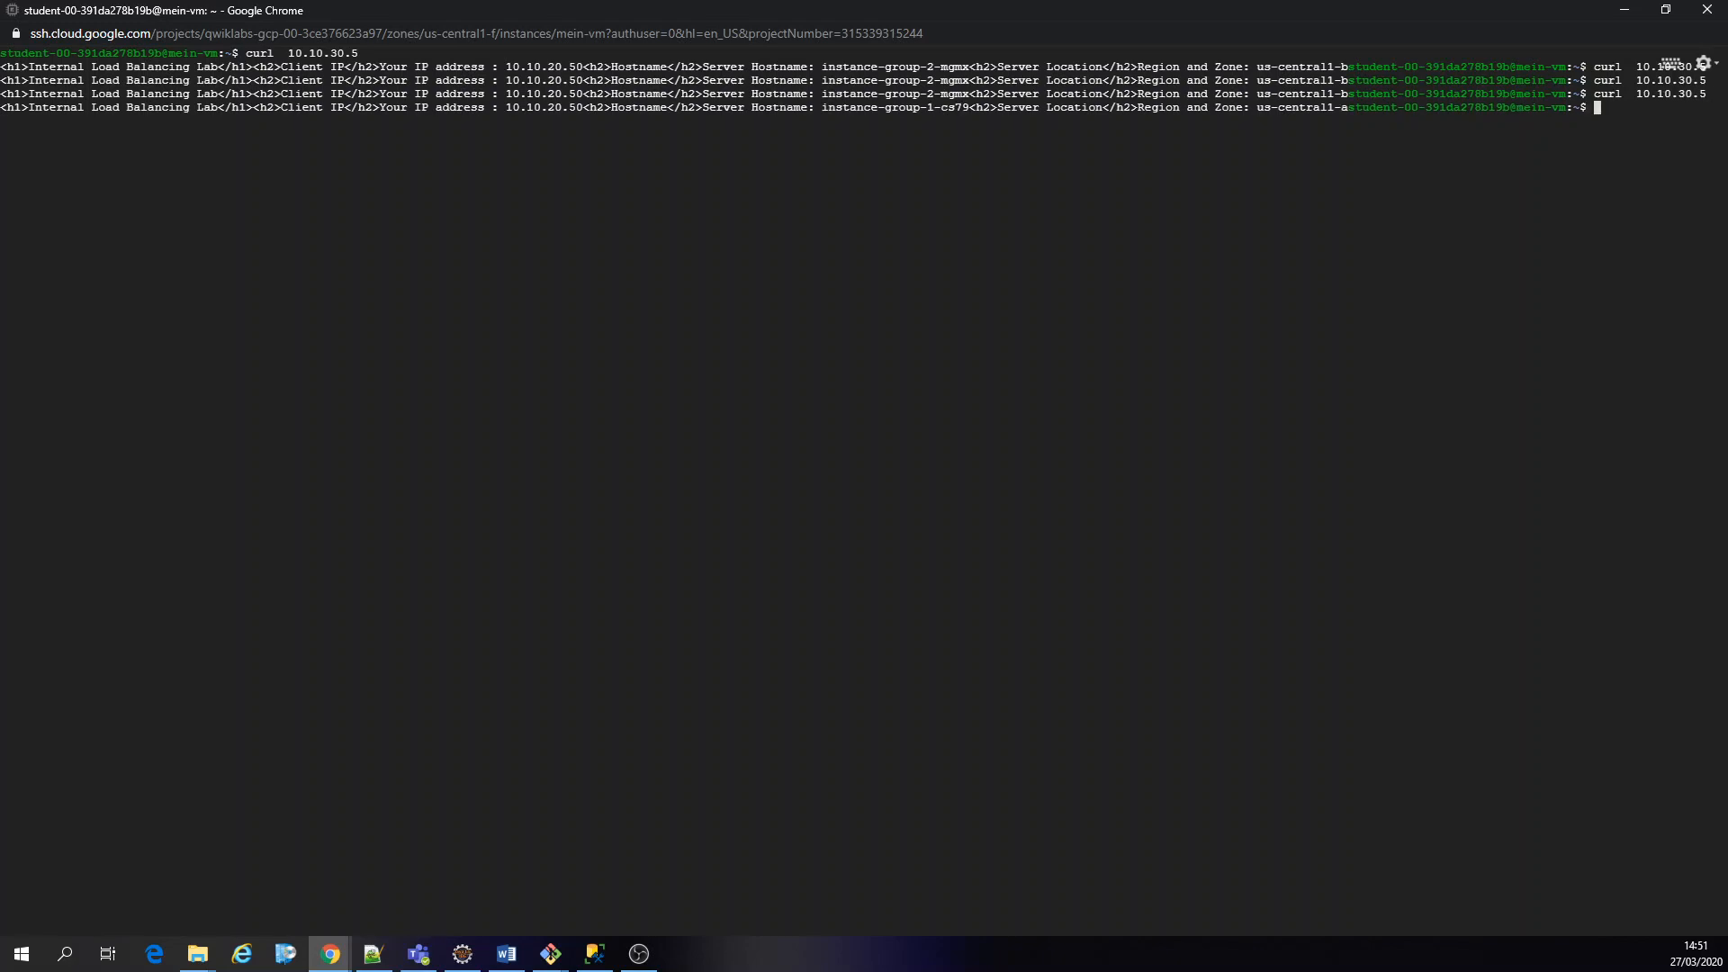
{"action": "key", "text": "Up"}
{"action": "key", "text": "Return"}
{"action": "key", "text": "Up"}
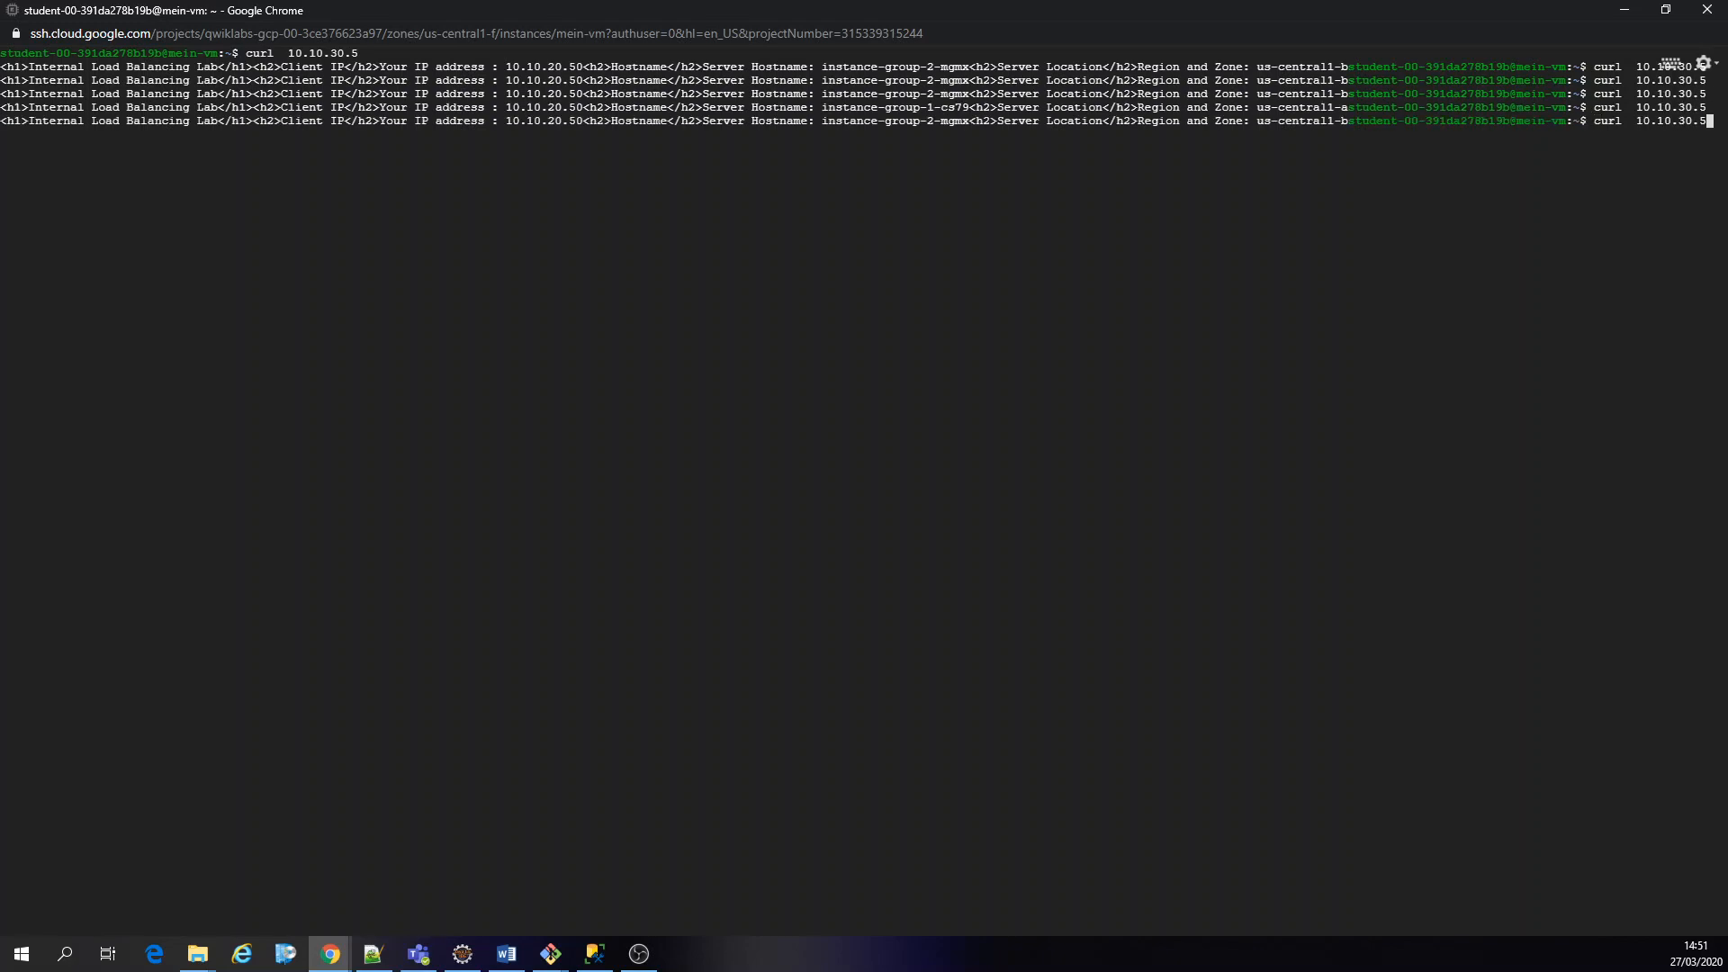
{"action": "key", "text": "Return"}
{"action": "key", "text": "Up"}
{"action": "key", "text": "Return"}
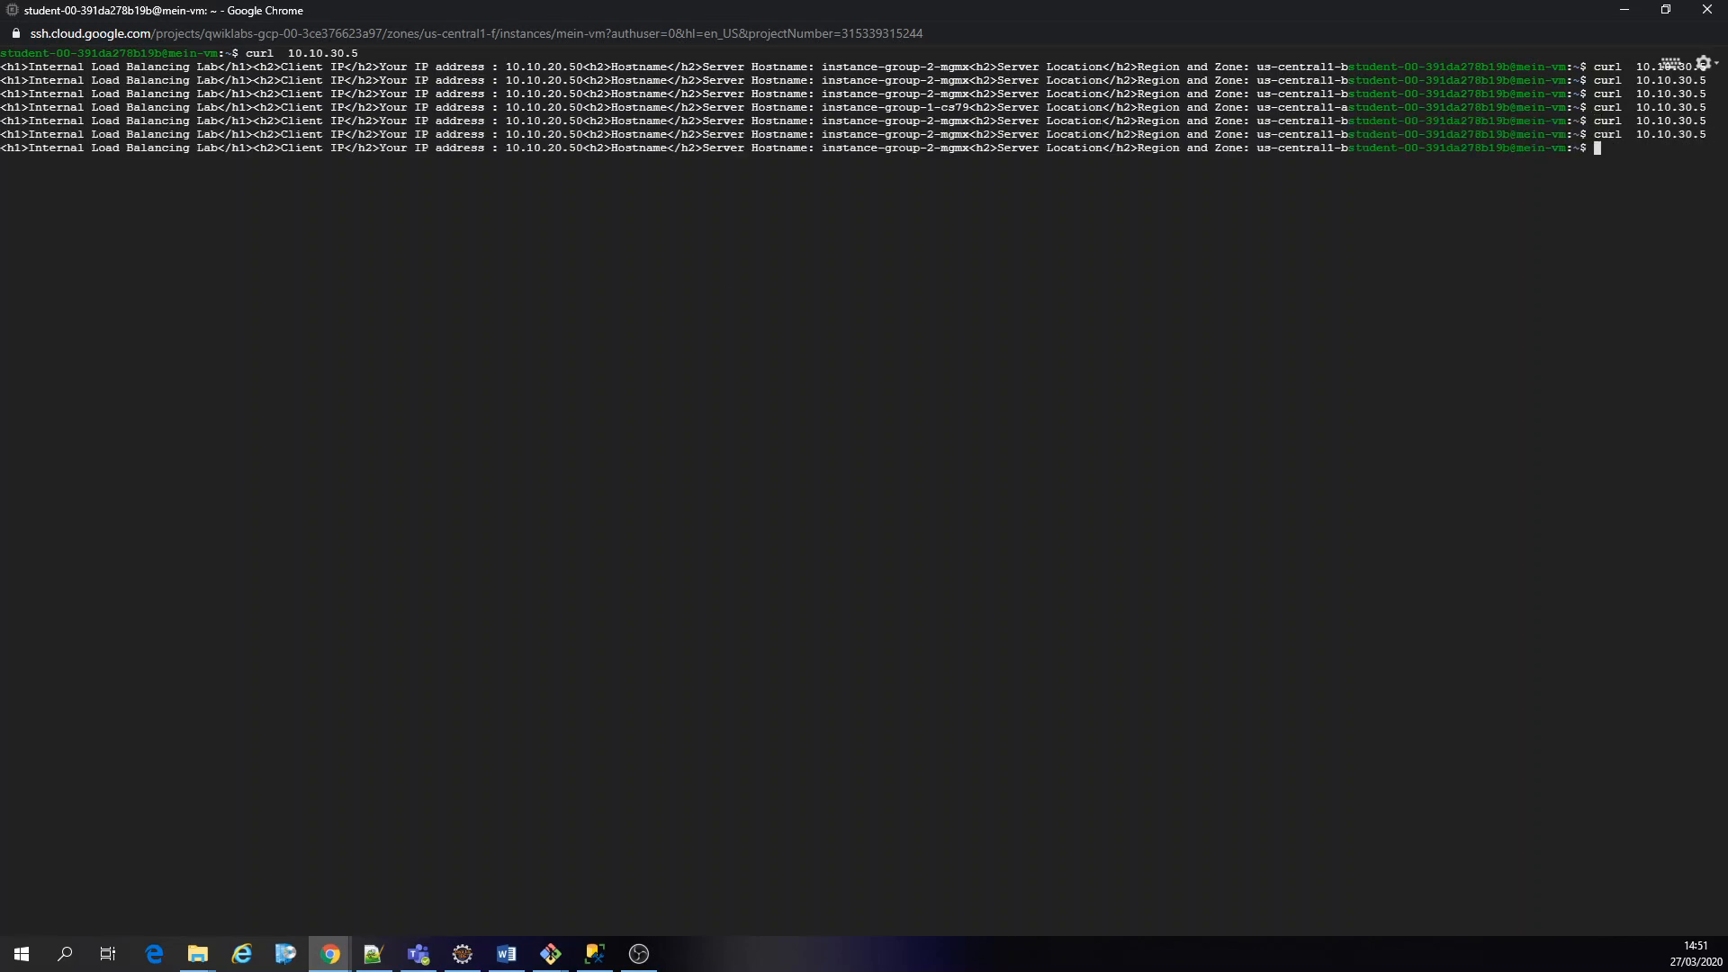
{"action": "left_click", "coordinate": [1625, 10]}
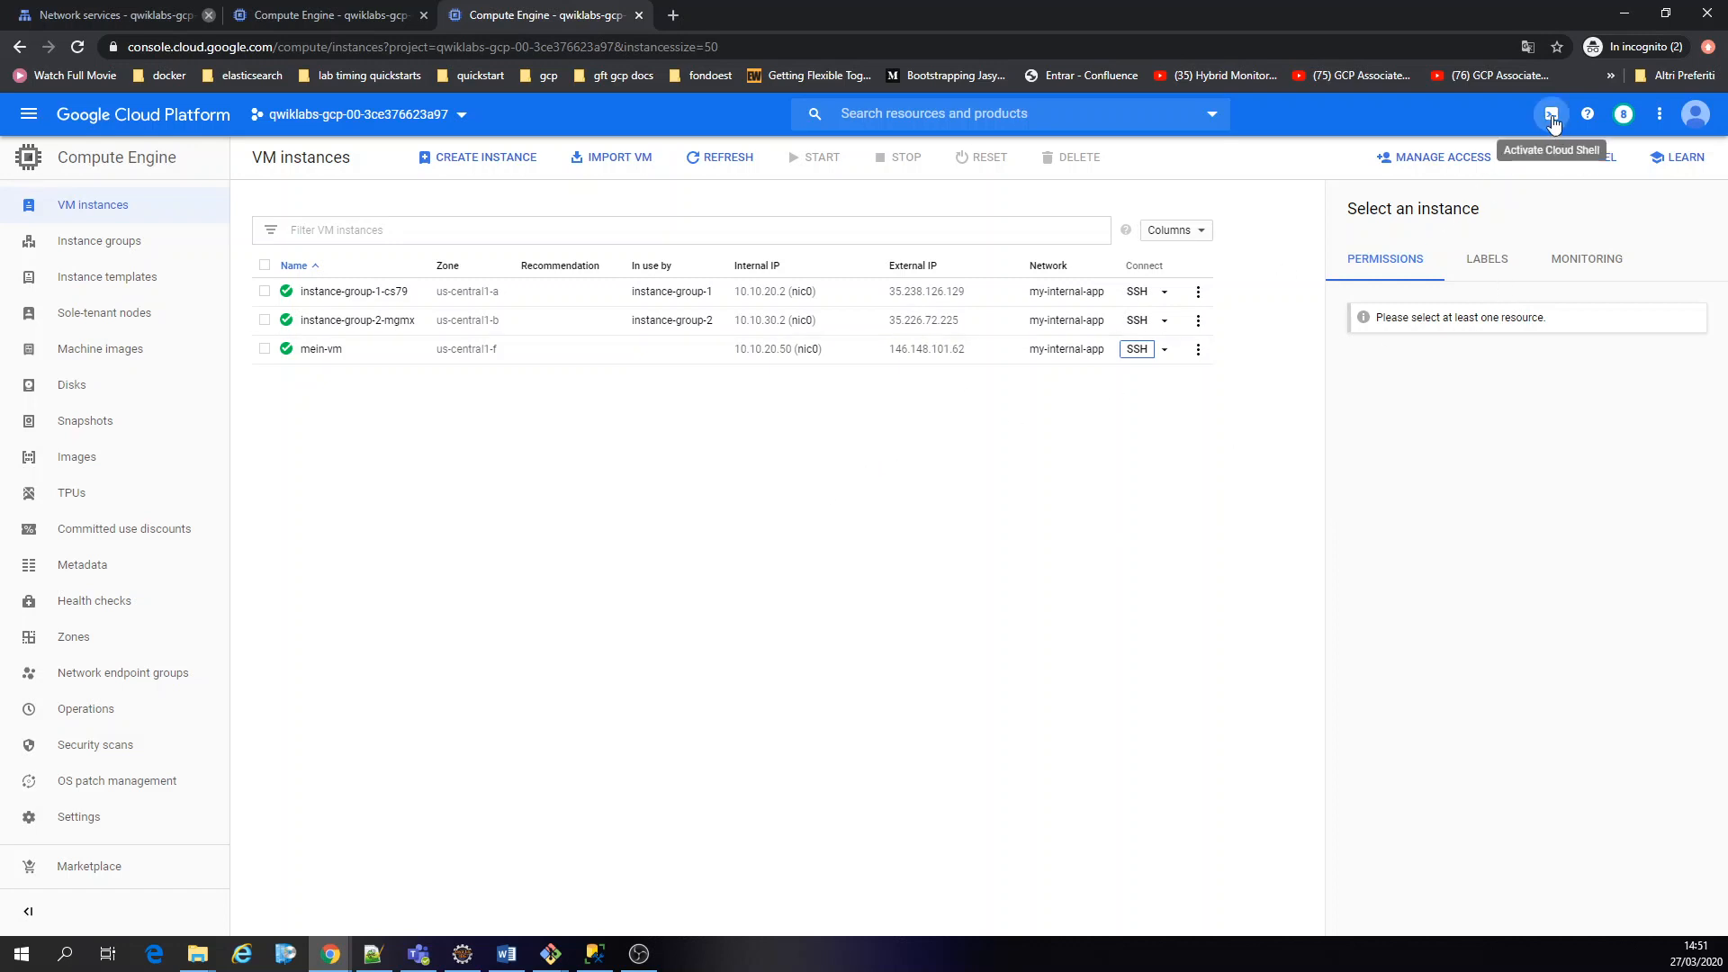
{"action": "left_click", "coordinate": [568, 959]}
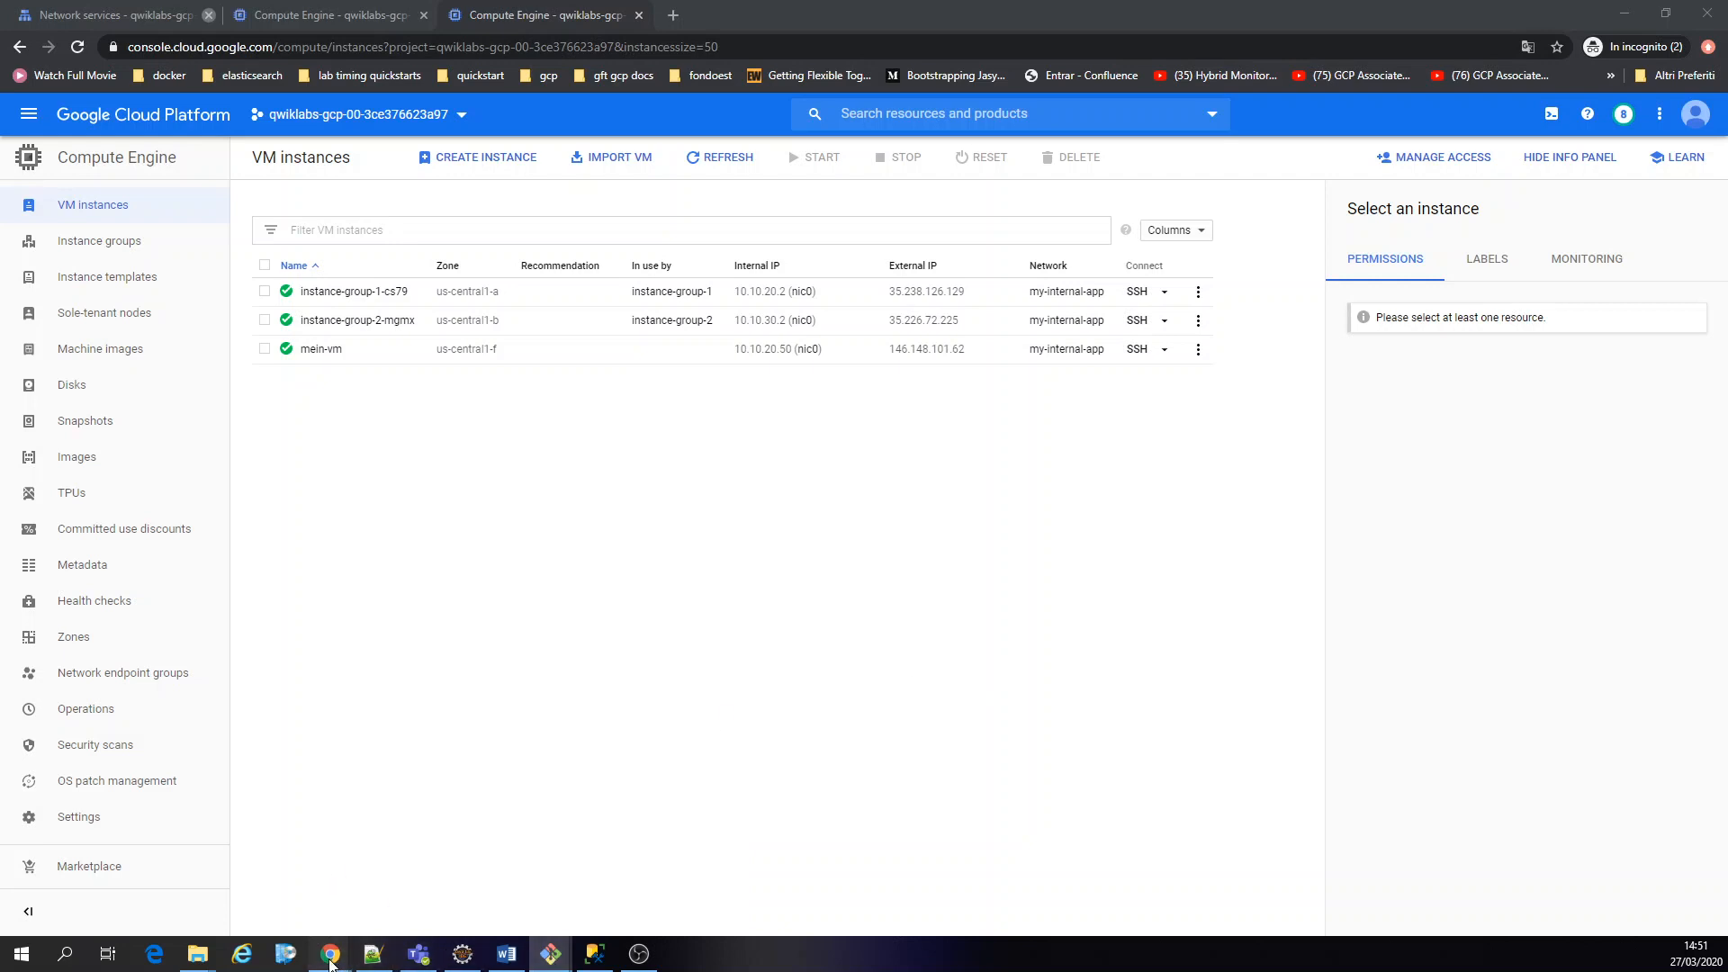
{"action": "mouse_move", "coordinate": [330, 954]}
{"action": "left_click", "coordinate": [488, 898]}
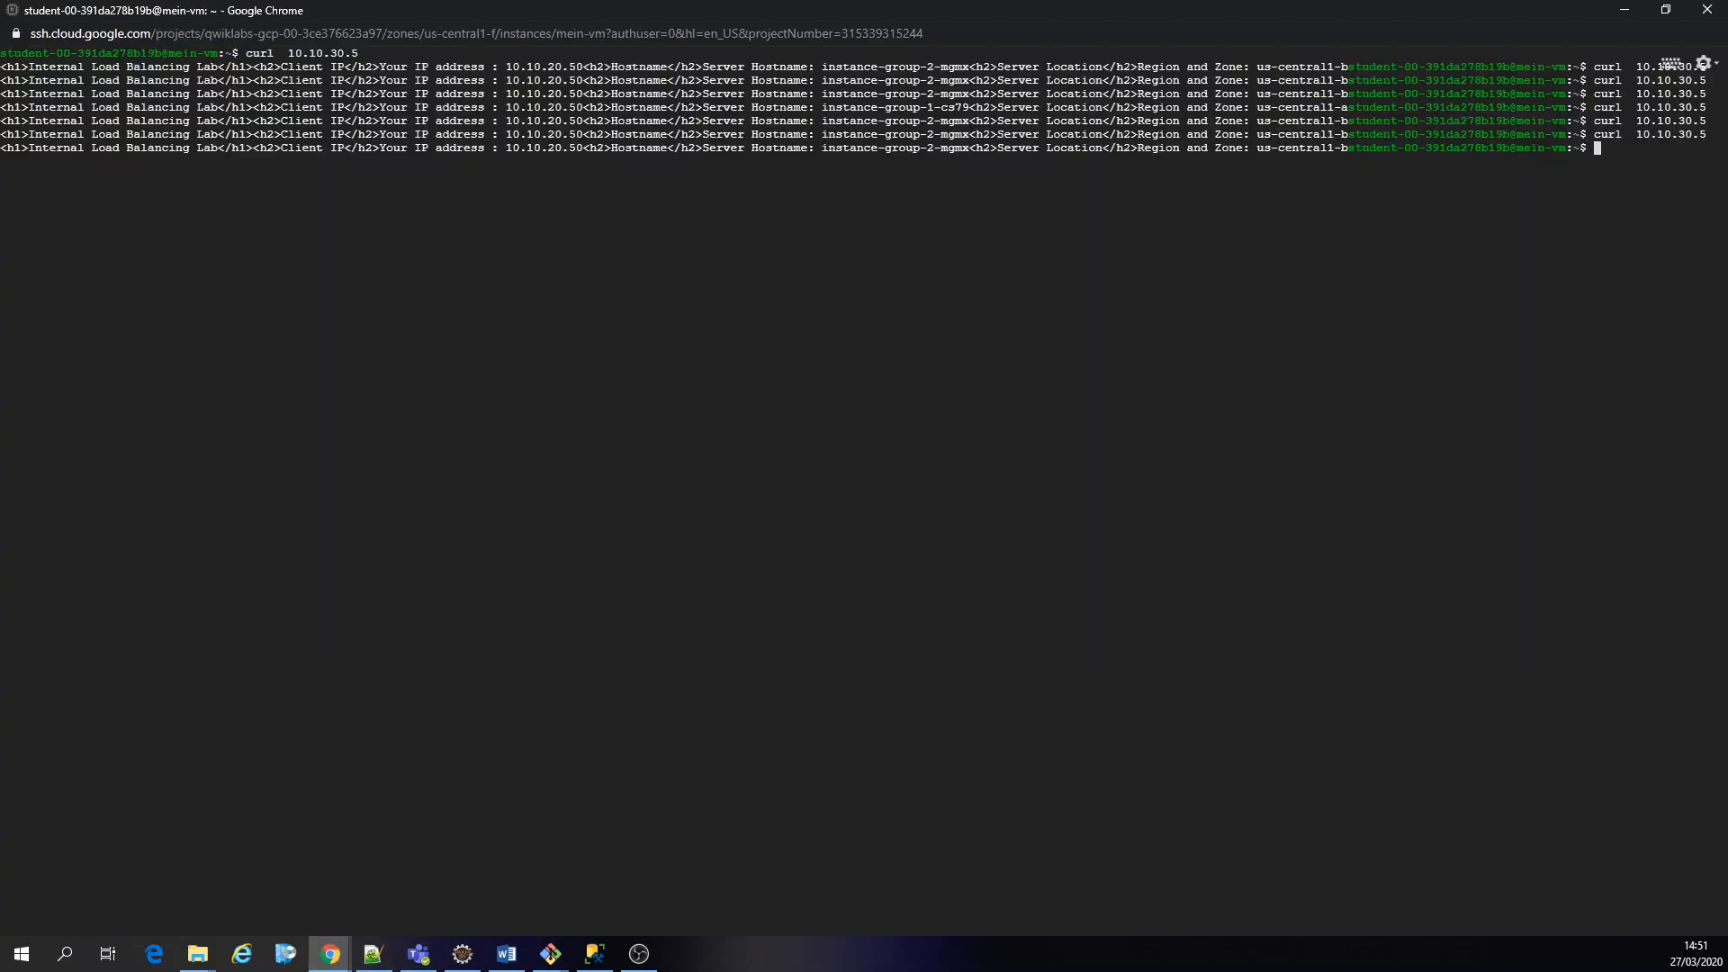
Clear the mein-vm terminal, run for i in `seq 1 2000000`; do curl 10.10.30.5; done, and shrink the terminal window over the VM instances list
{"action": "key", "text": "ctrl+l"}
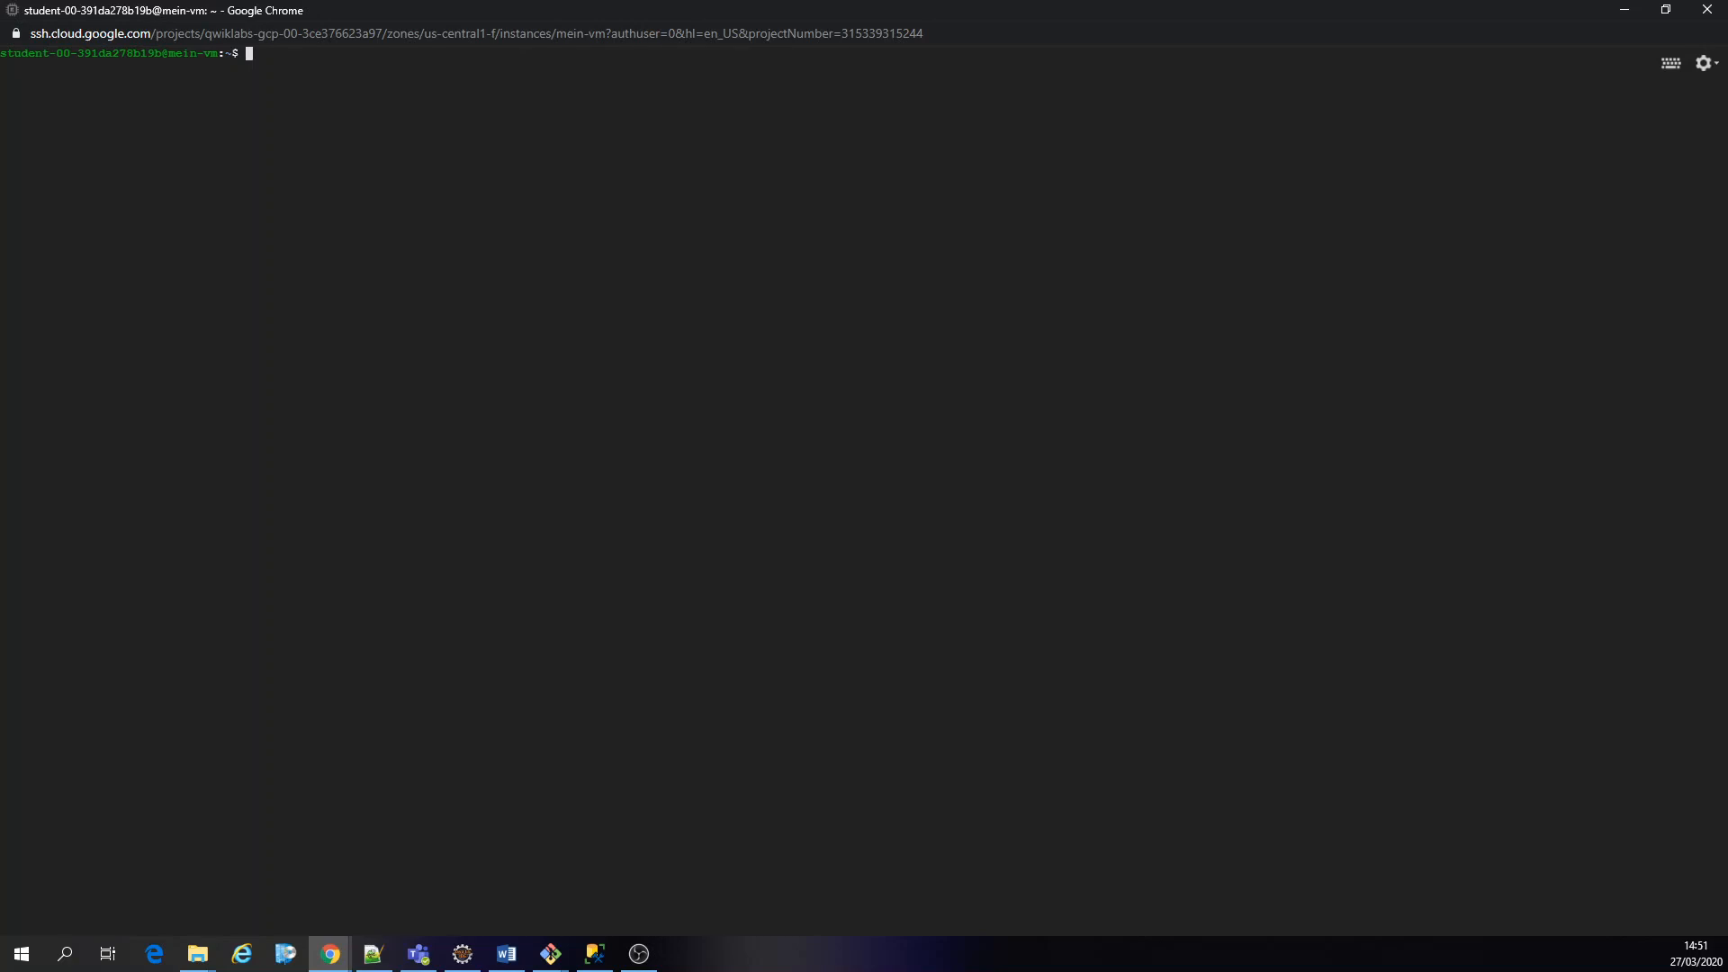
{"action": "key", "text": "alt+Tab"}
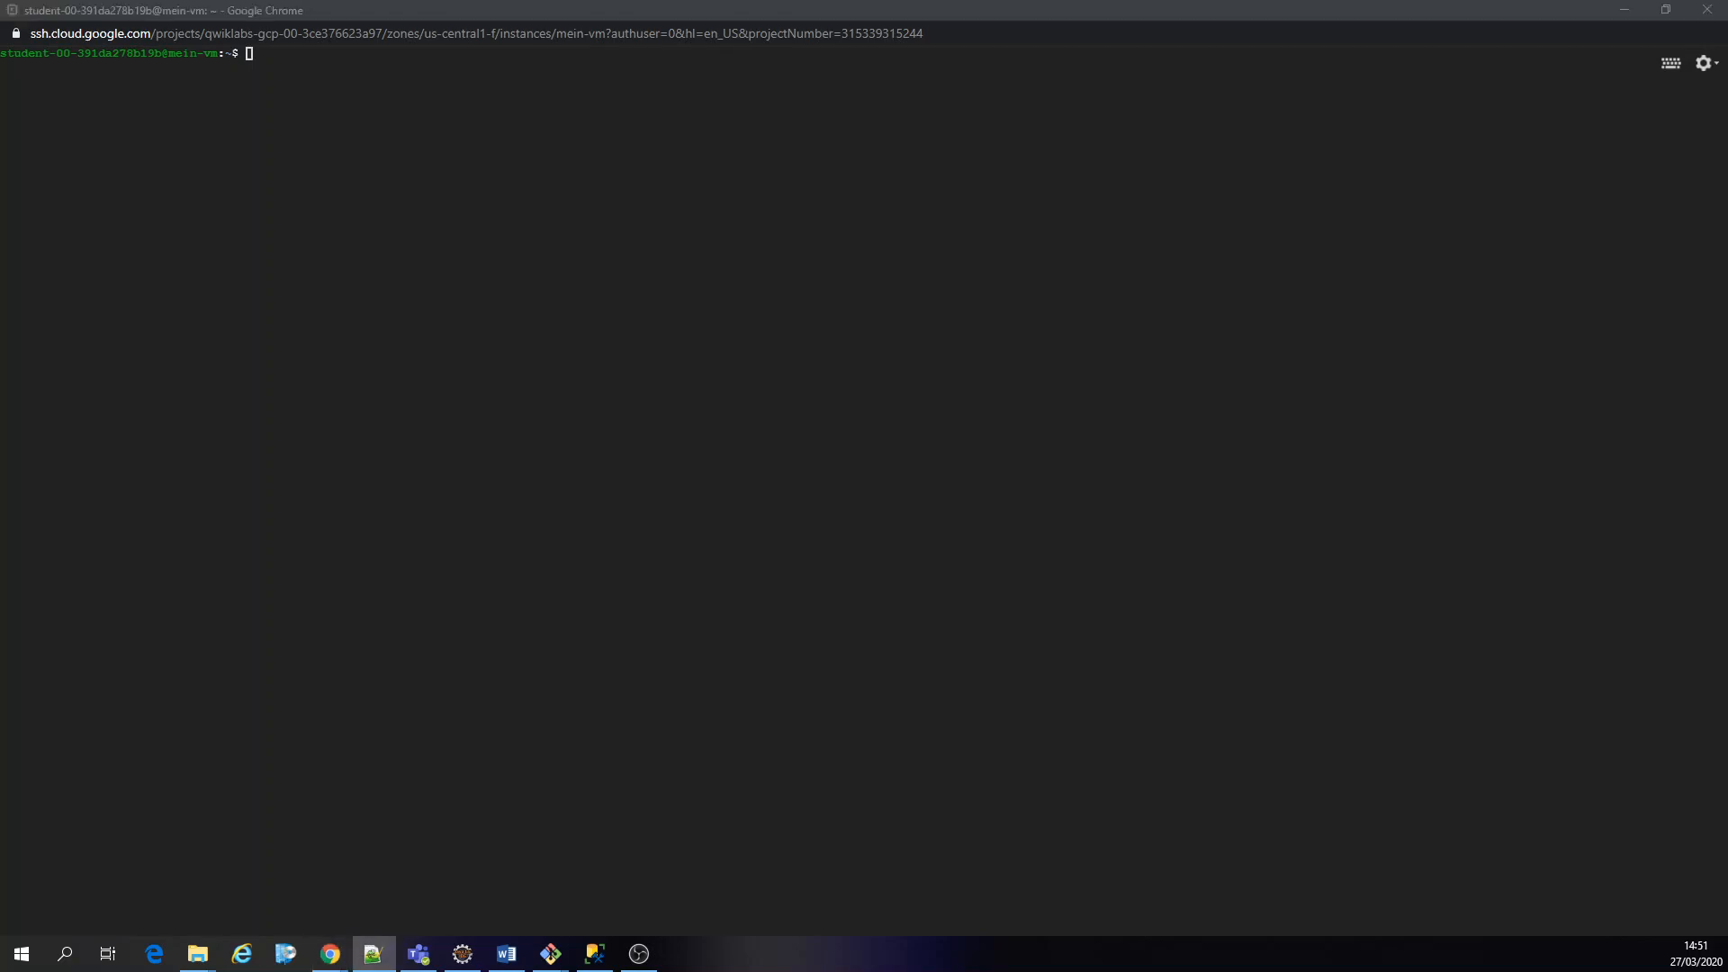
{"action": "left_click", "coordinate": [460, 407]}
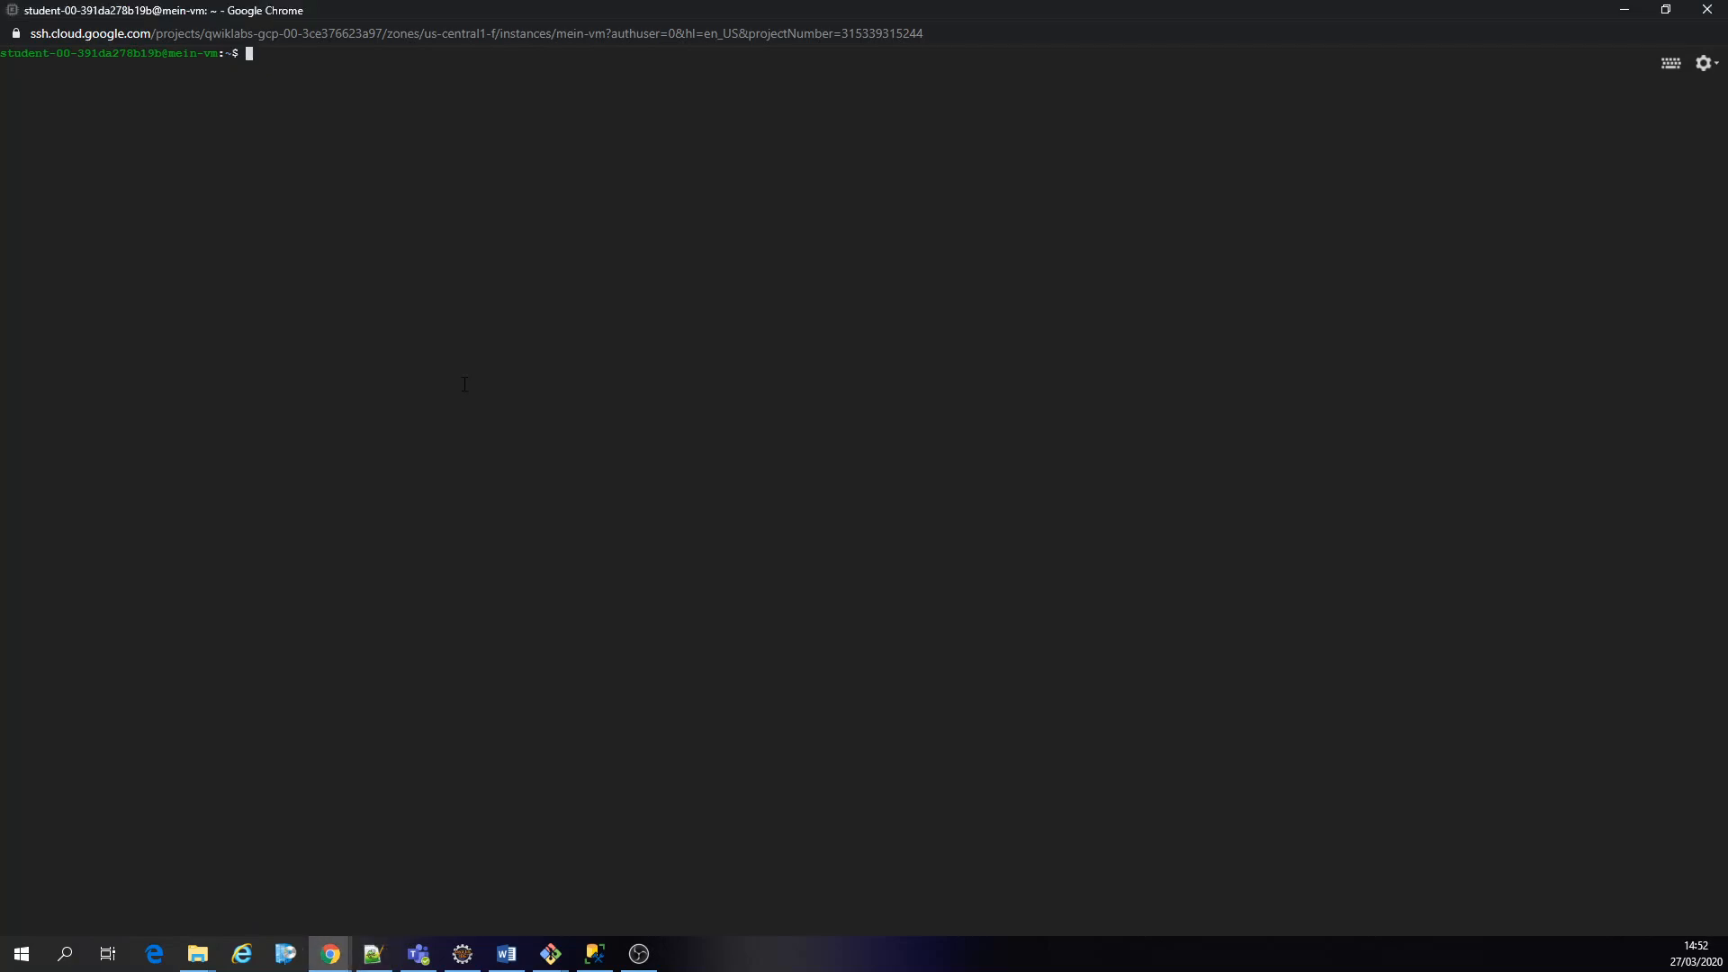
{"action": "type", "text": "for i in `seq 1 2000000`; do"}
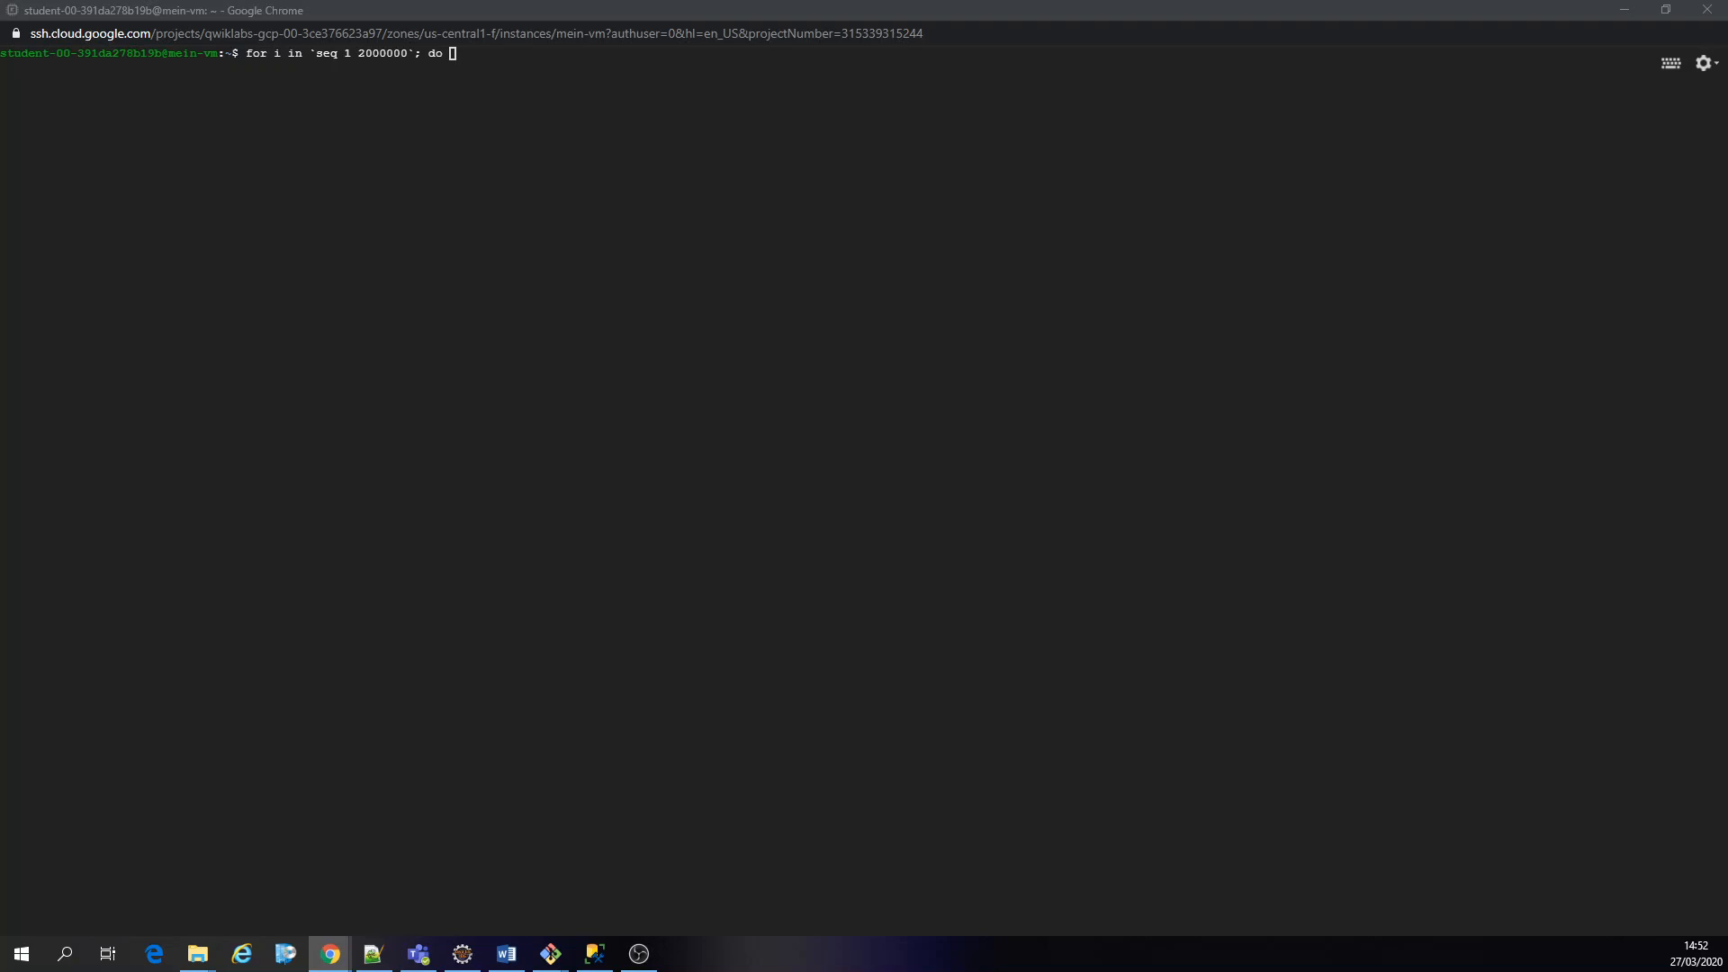
{"action": "left_click", "coordinate": [596, 282]}
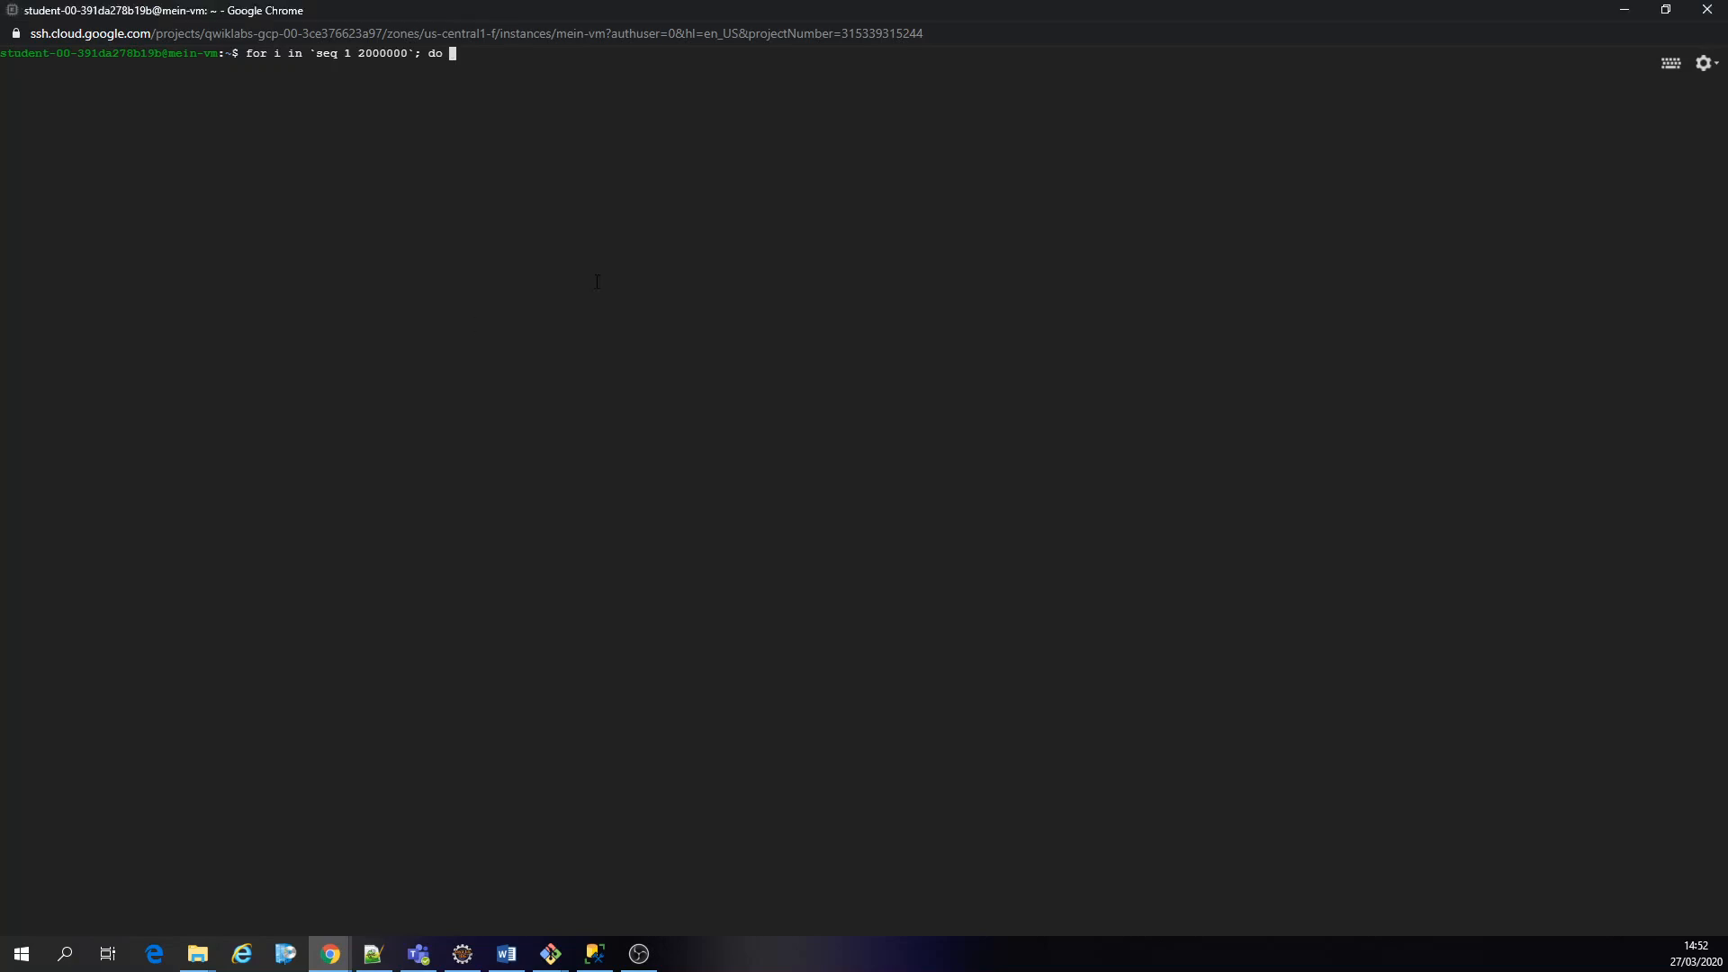
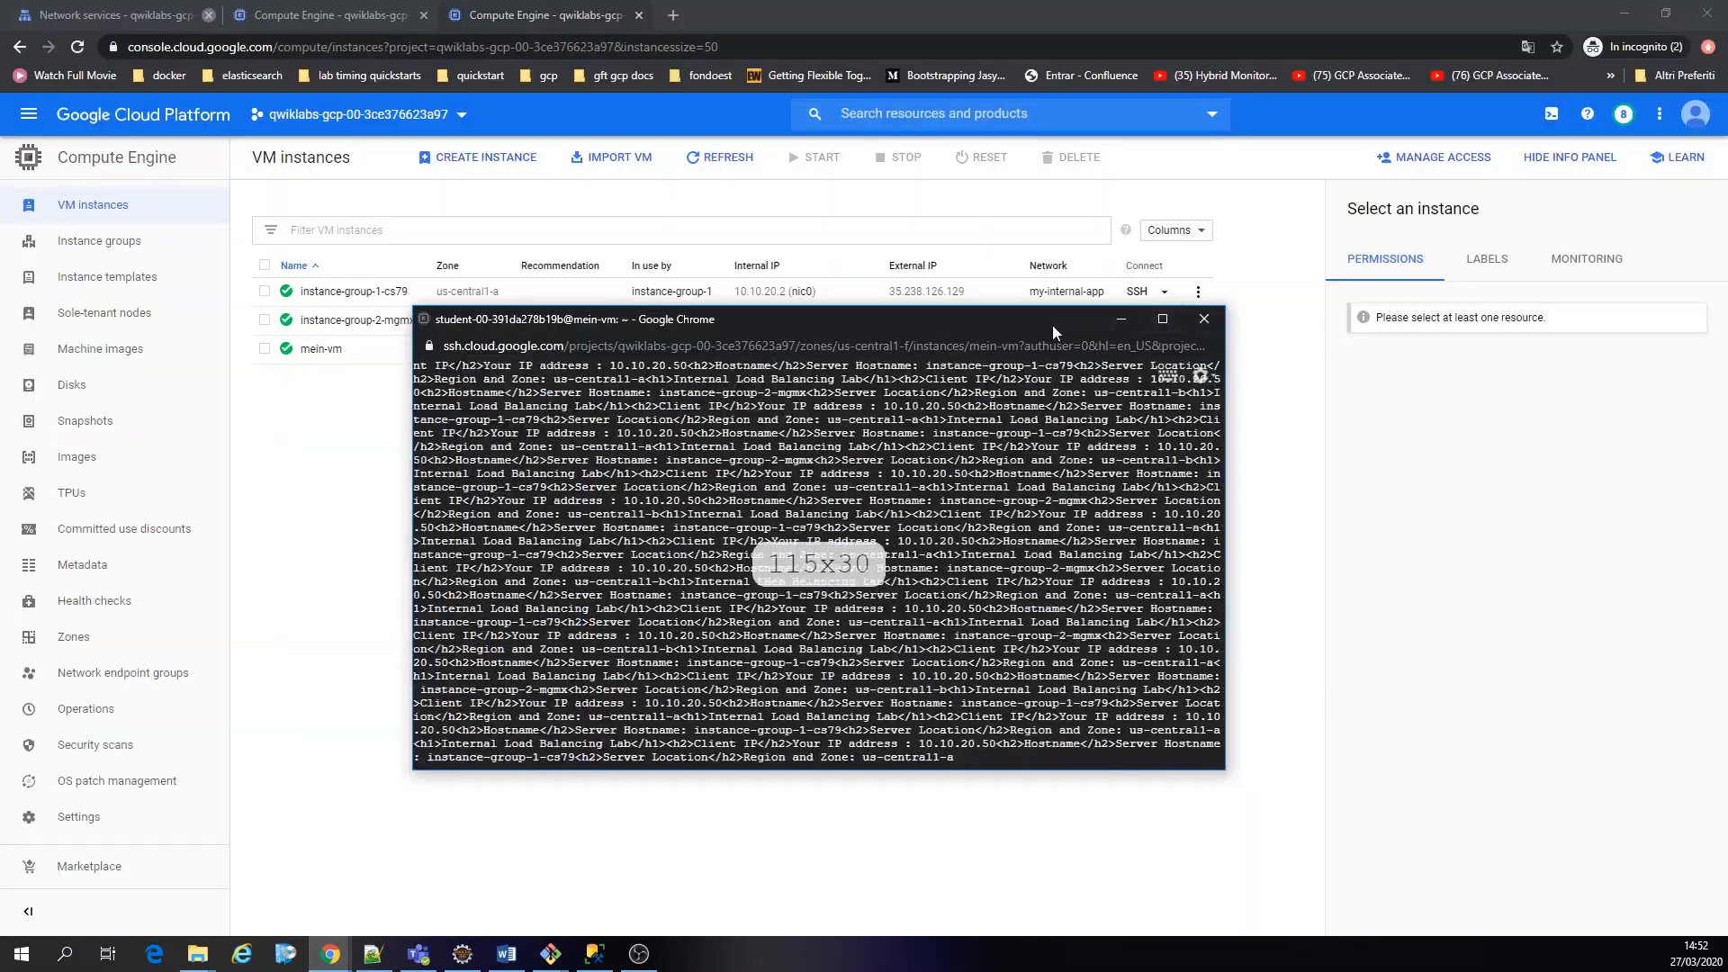
{"action": "left_click_drag", "start_coordinate": [413, 310], "coordinate": [348, 556]}
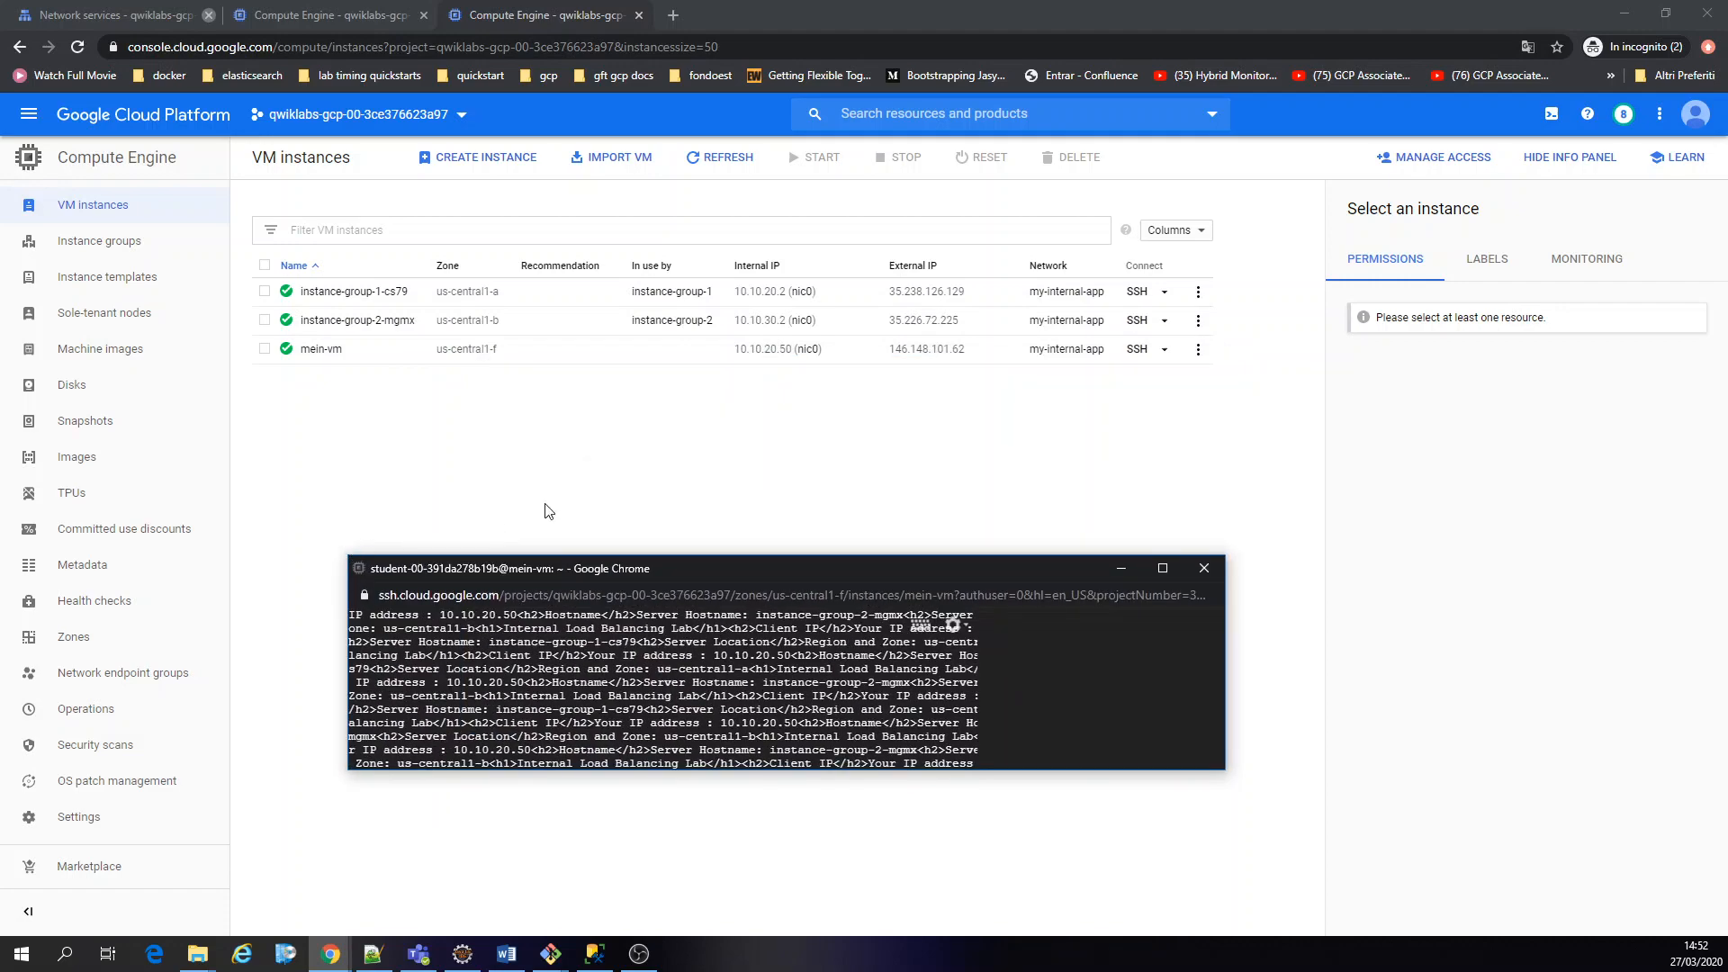
Open the form for creating a VM instance and, in the other Compute Engine browser tab, the details of instance-group-1
{"action": "left_click", "coordinate": [501, 162]}
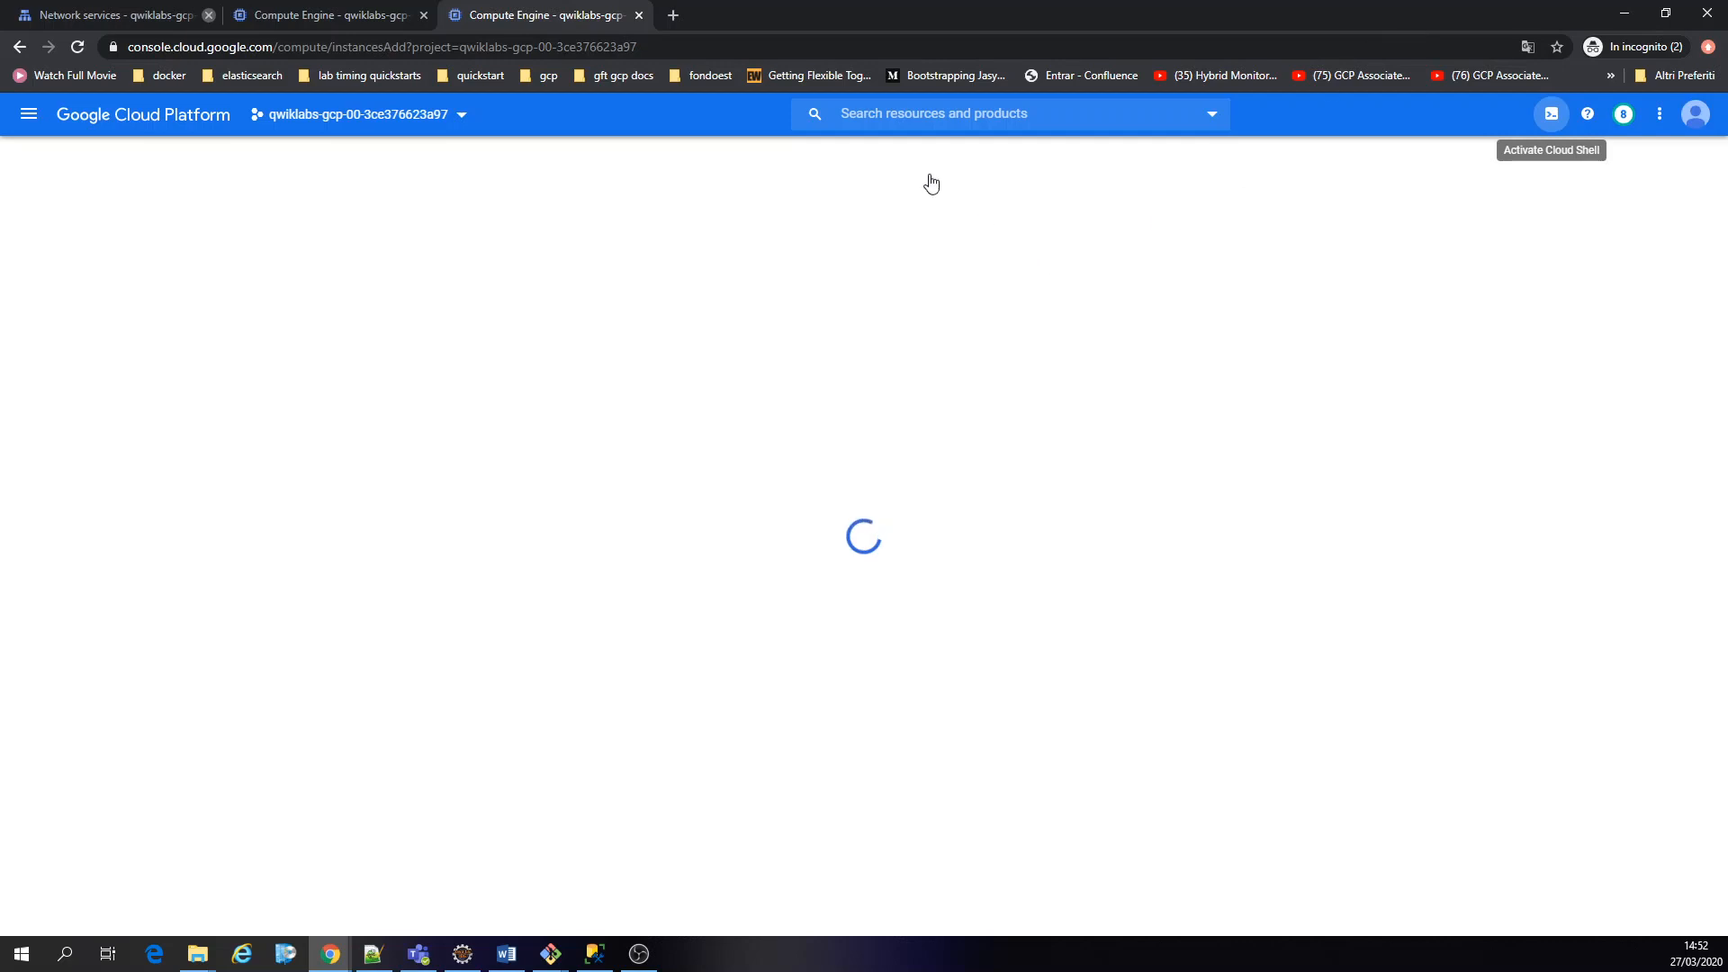
{"action": "left_click", "coordinate": [346, 11]}
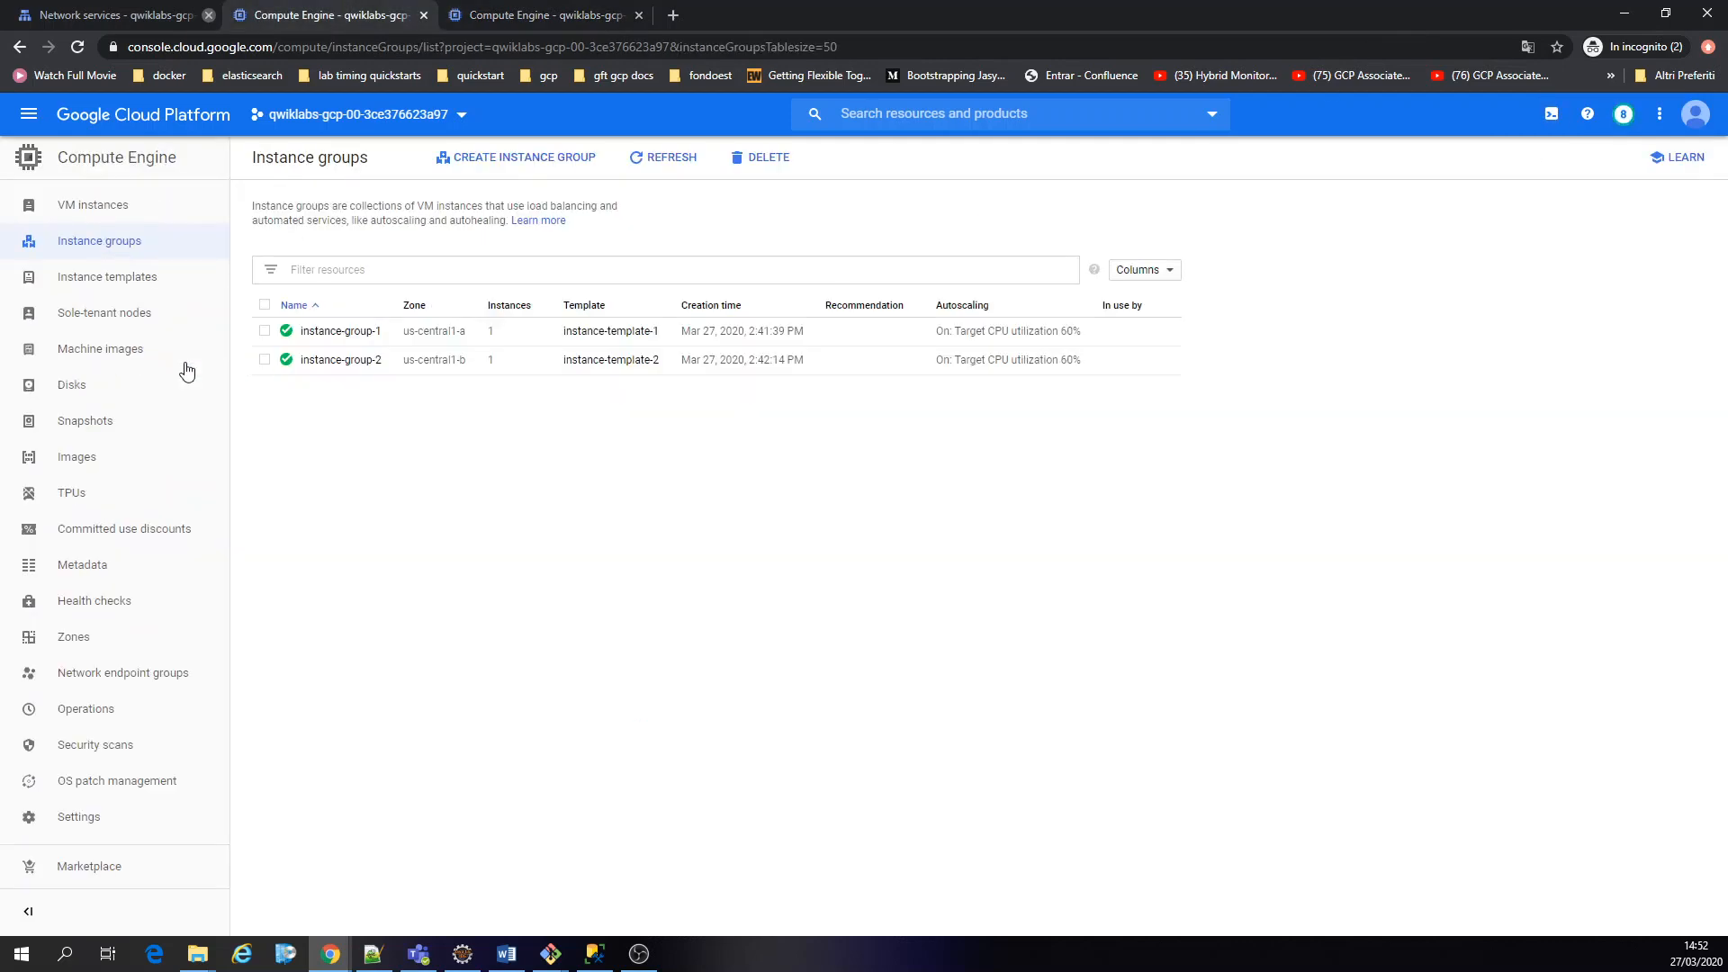
{"action": "left_click", "coordinate": [368, 339]}
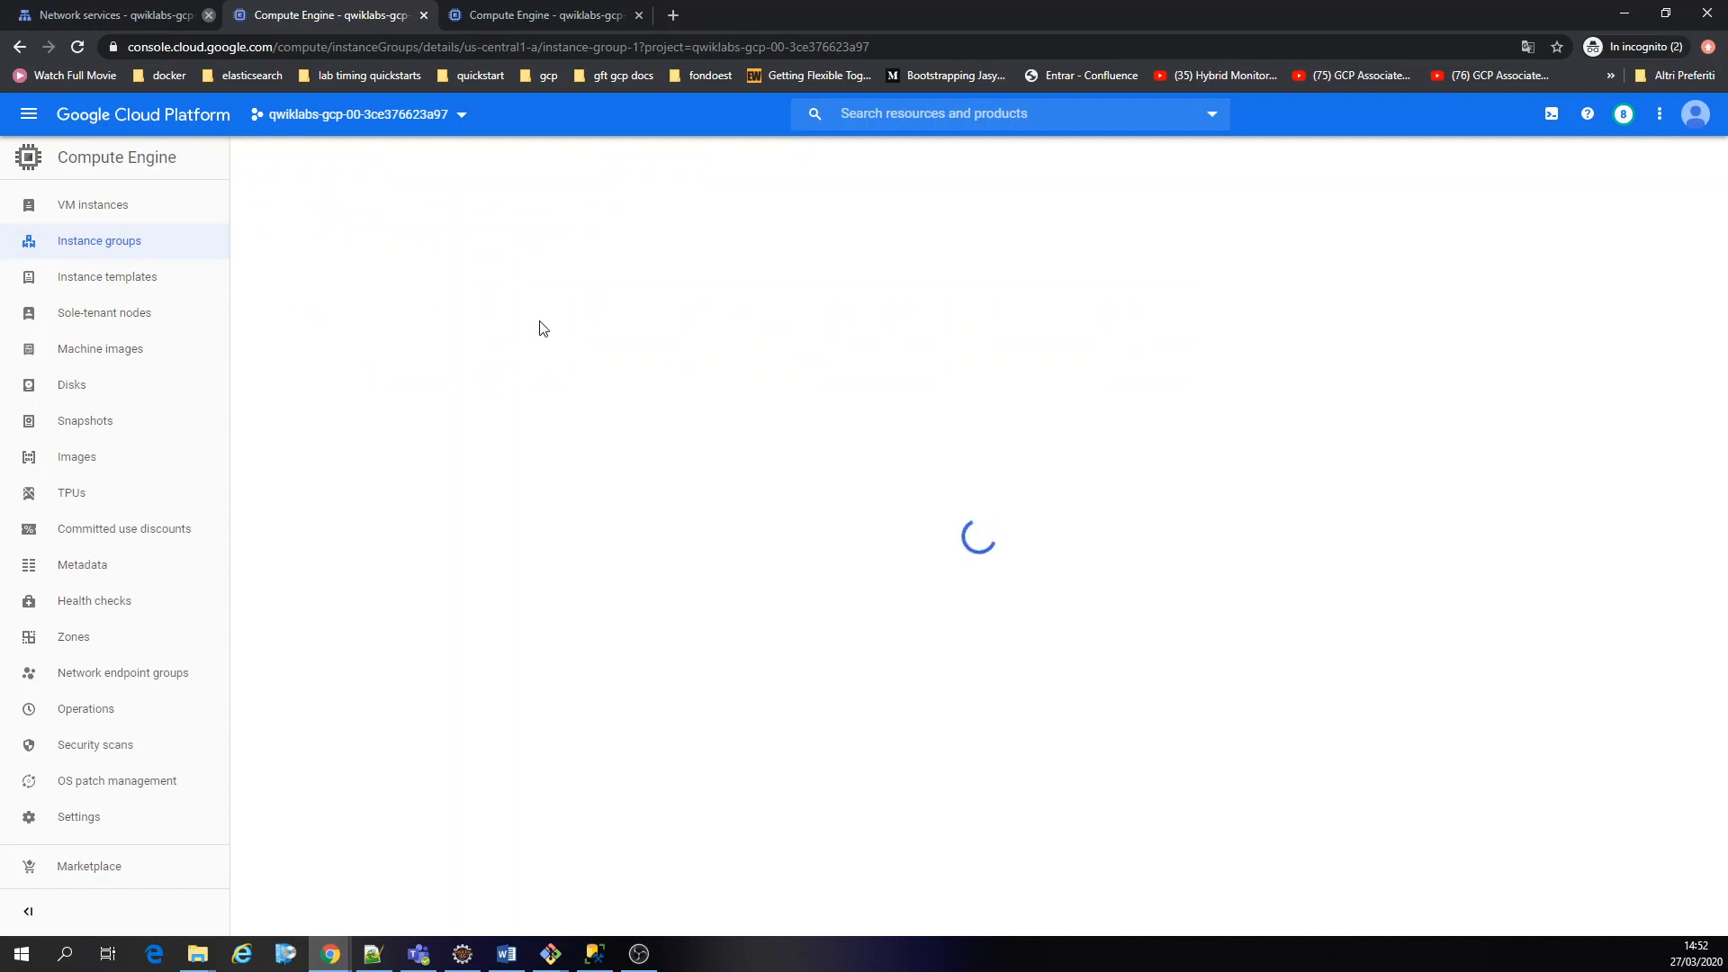
Return to the instance creation page, clear Cloud Shell and run for i in `seq 1 2000000`; do curl 10.10.30.5; done there
{"action": "left_click", "coordinate": [542, 12]}
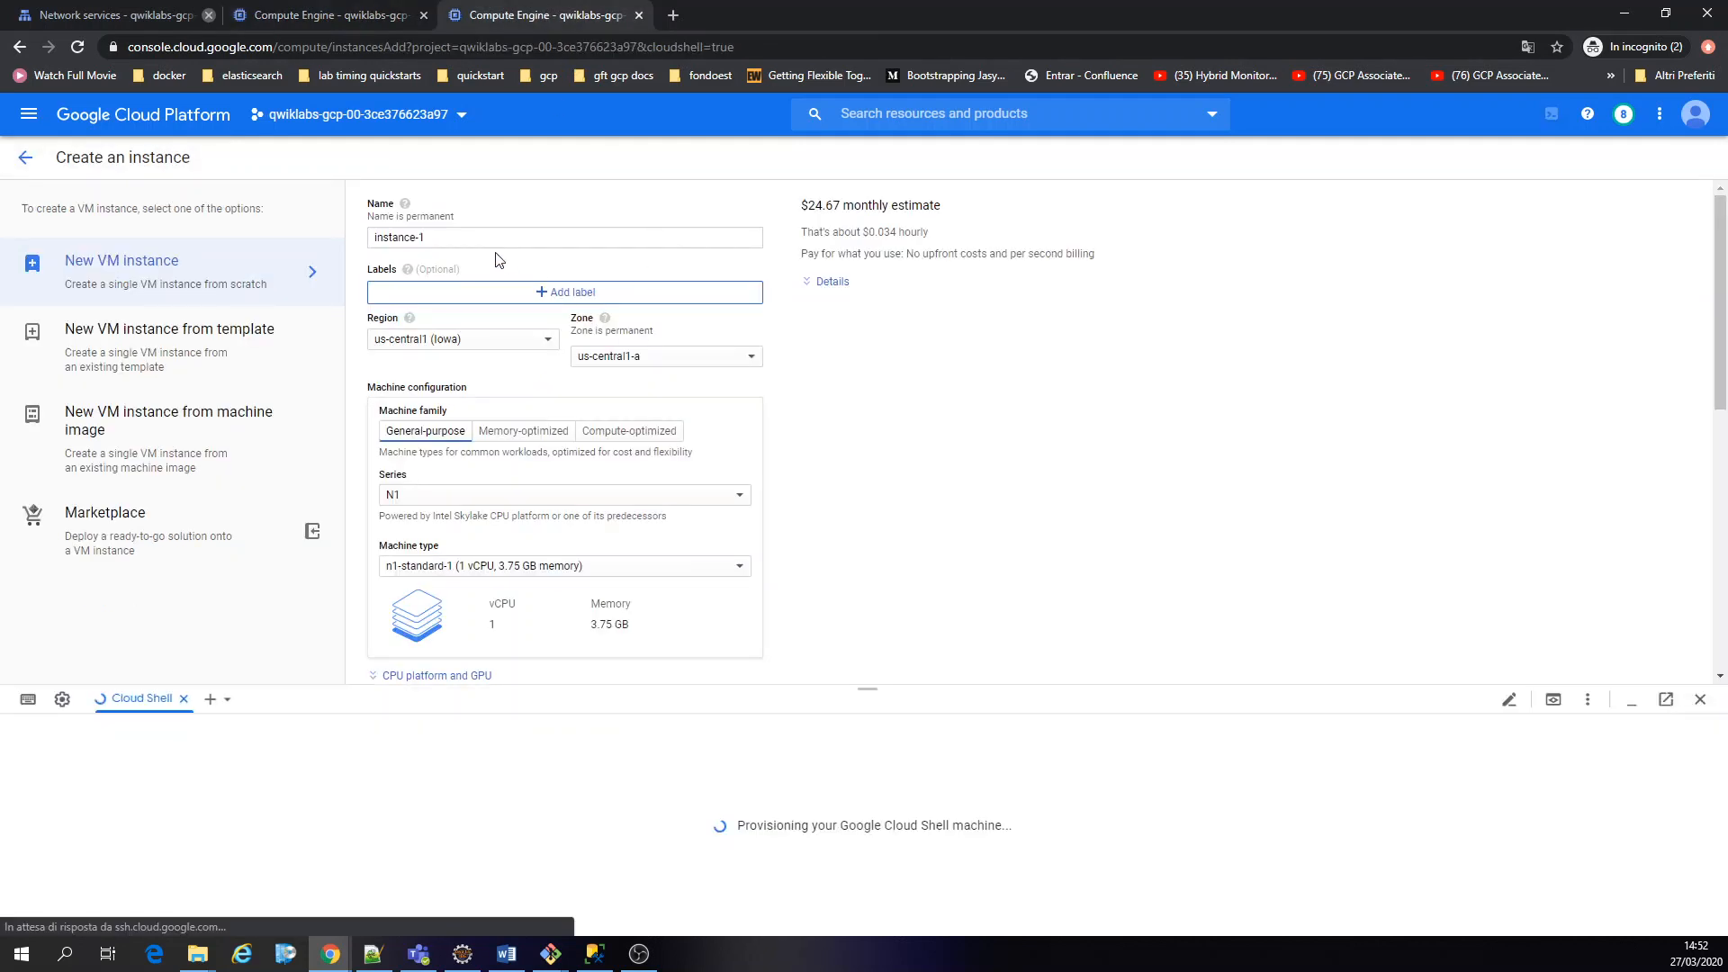
{"action": "scroll", "coordinate": [799, 423], "scroll_direction": "down", "scroll_amount": 3}
{"action": "scroll", "coordinate": [800, 423], "scroll_direction": "down", "scroll_amount": 3}
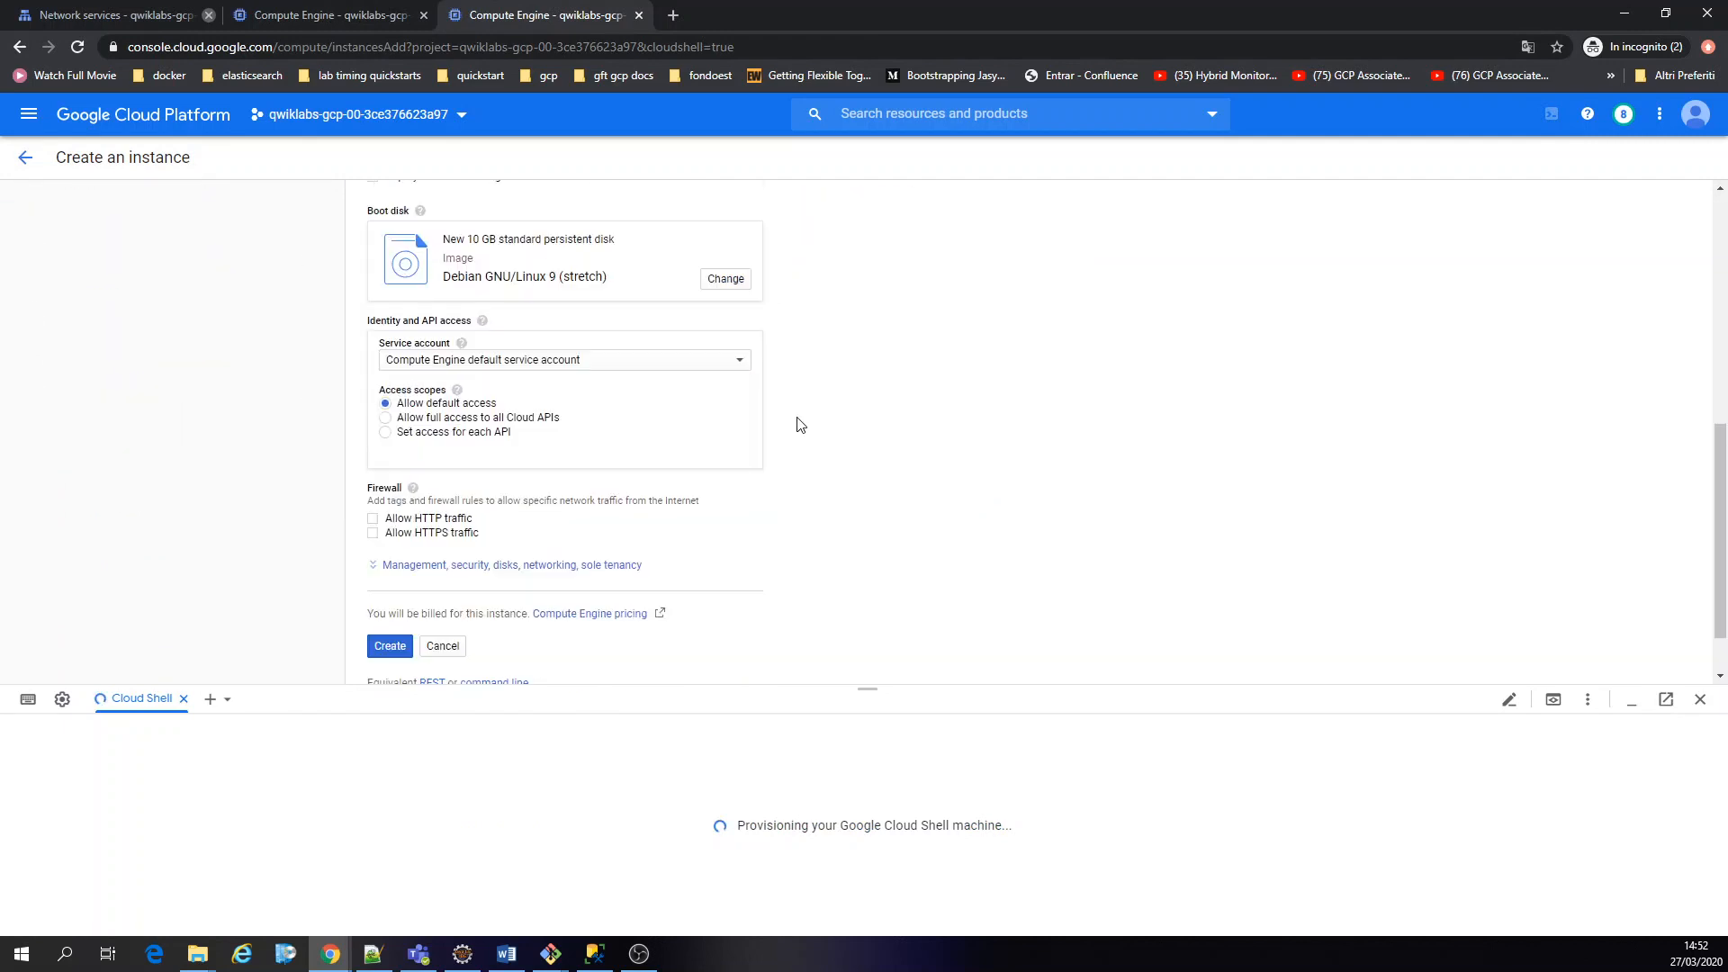
{"action": "scroll", "coordinate": [799, 425], "scroll_direction": "down", "scroll_amount": 1}
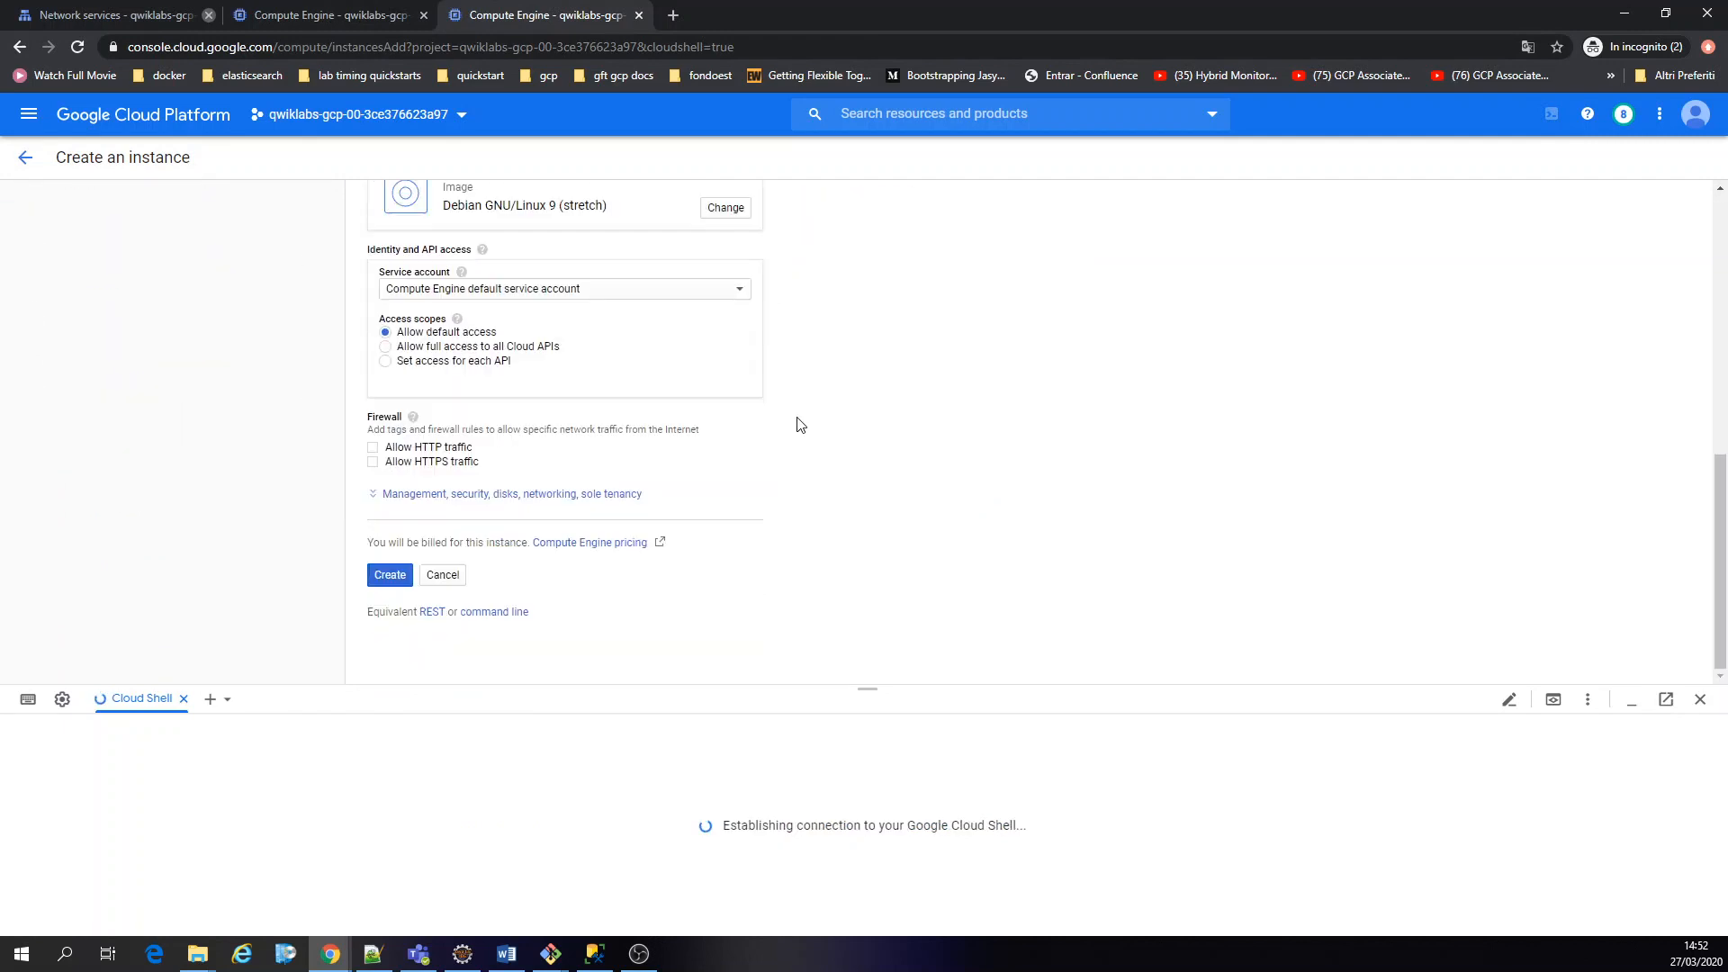
{"action": "scroll", "coordinate": [799, 425], "scroll_direction": "up", "scroll_amount": 3}
{"action": "scroll", "coordinate": [798, 425], "scroll_direction": "down", "scroll_amount": 3}
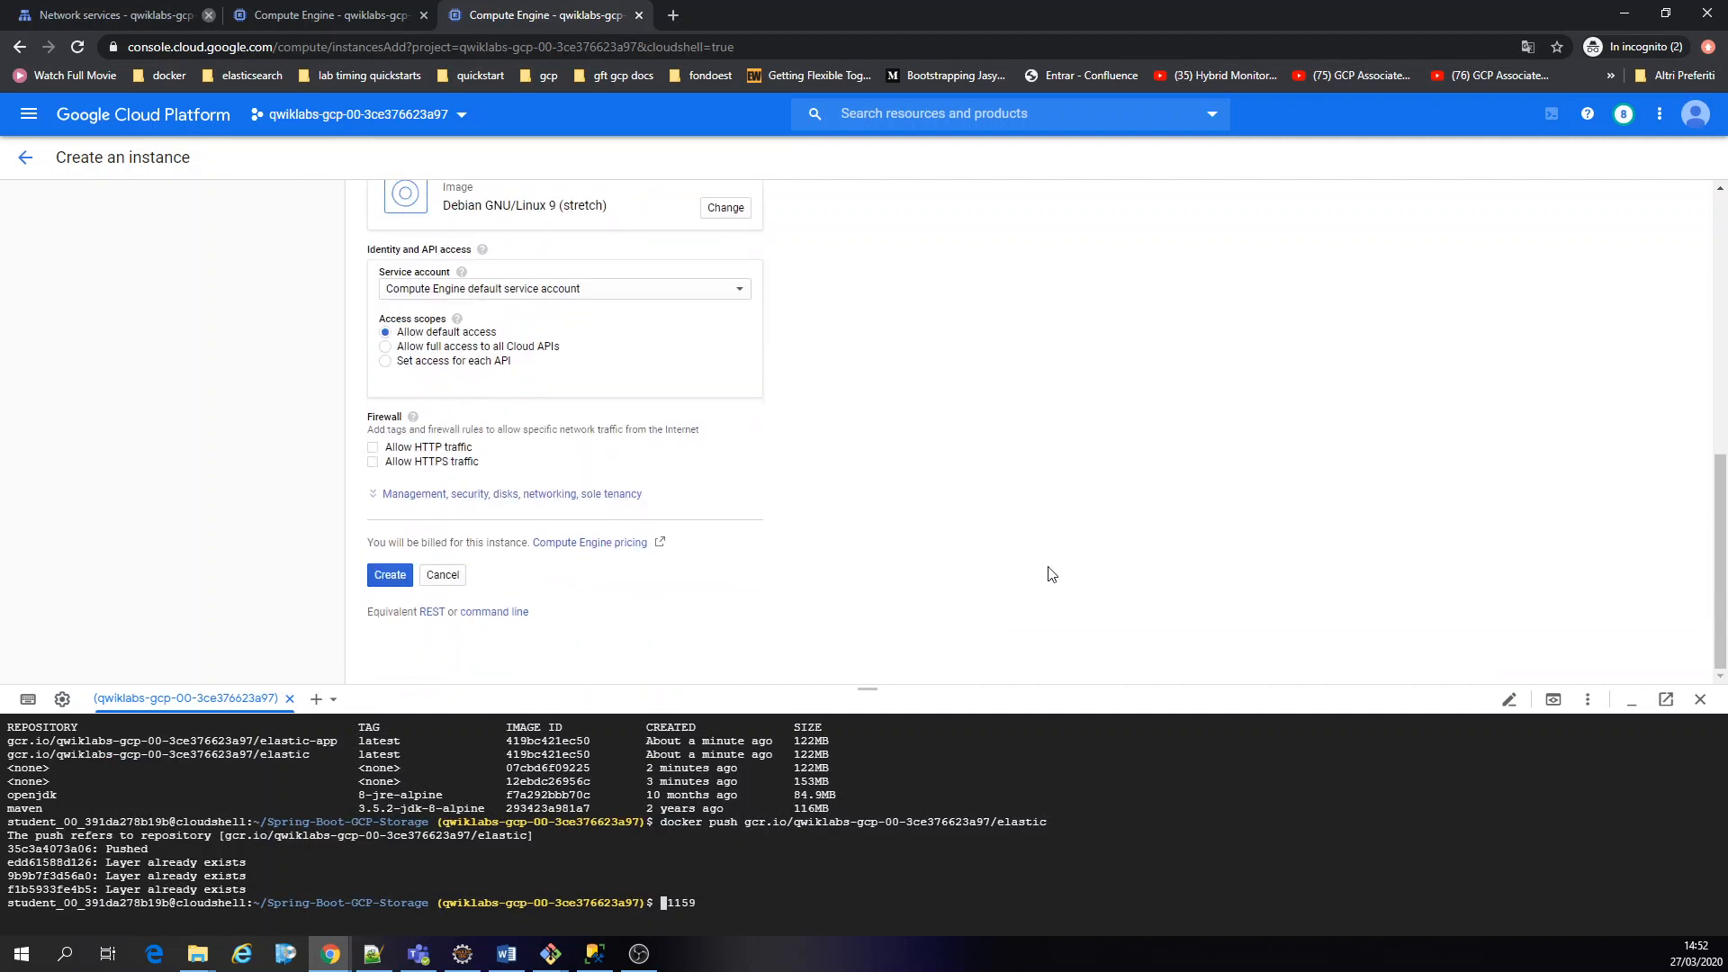
{"action": "key", "text": "ctrl+l"}
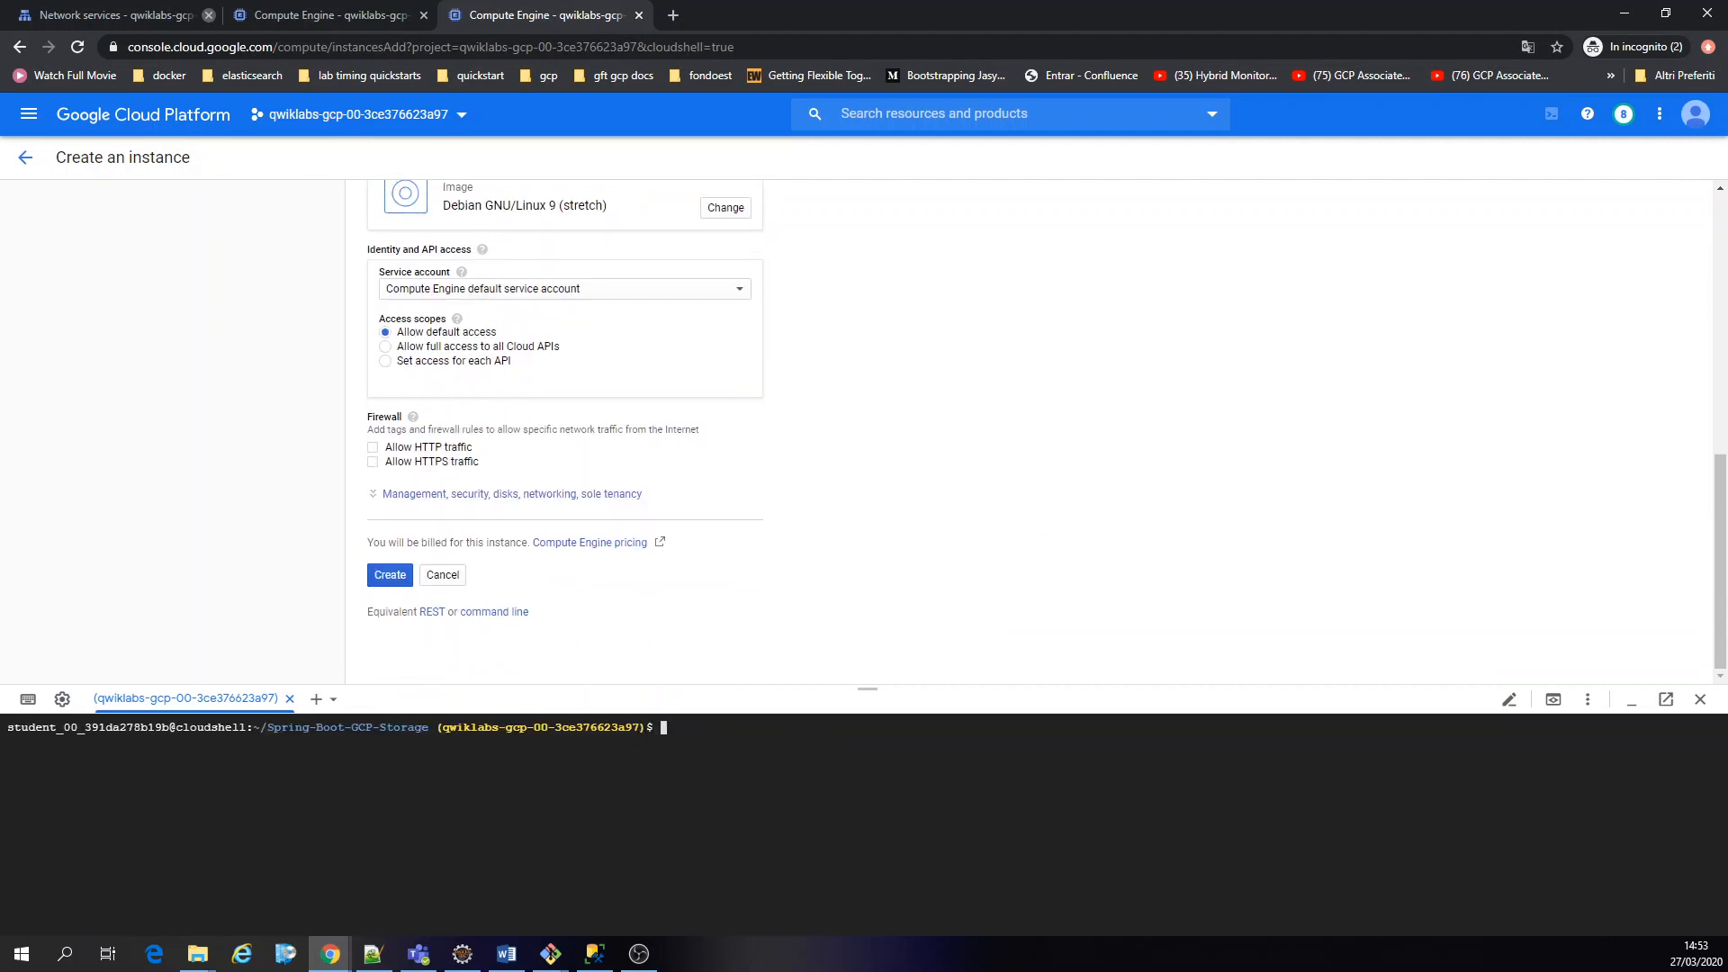
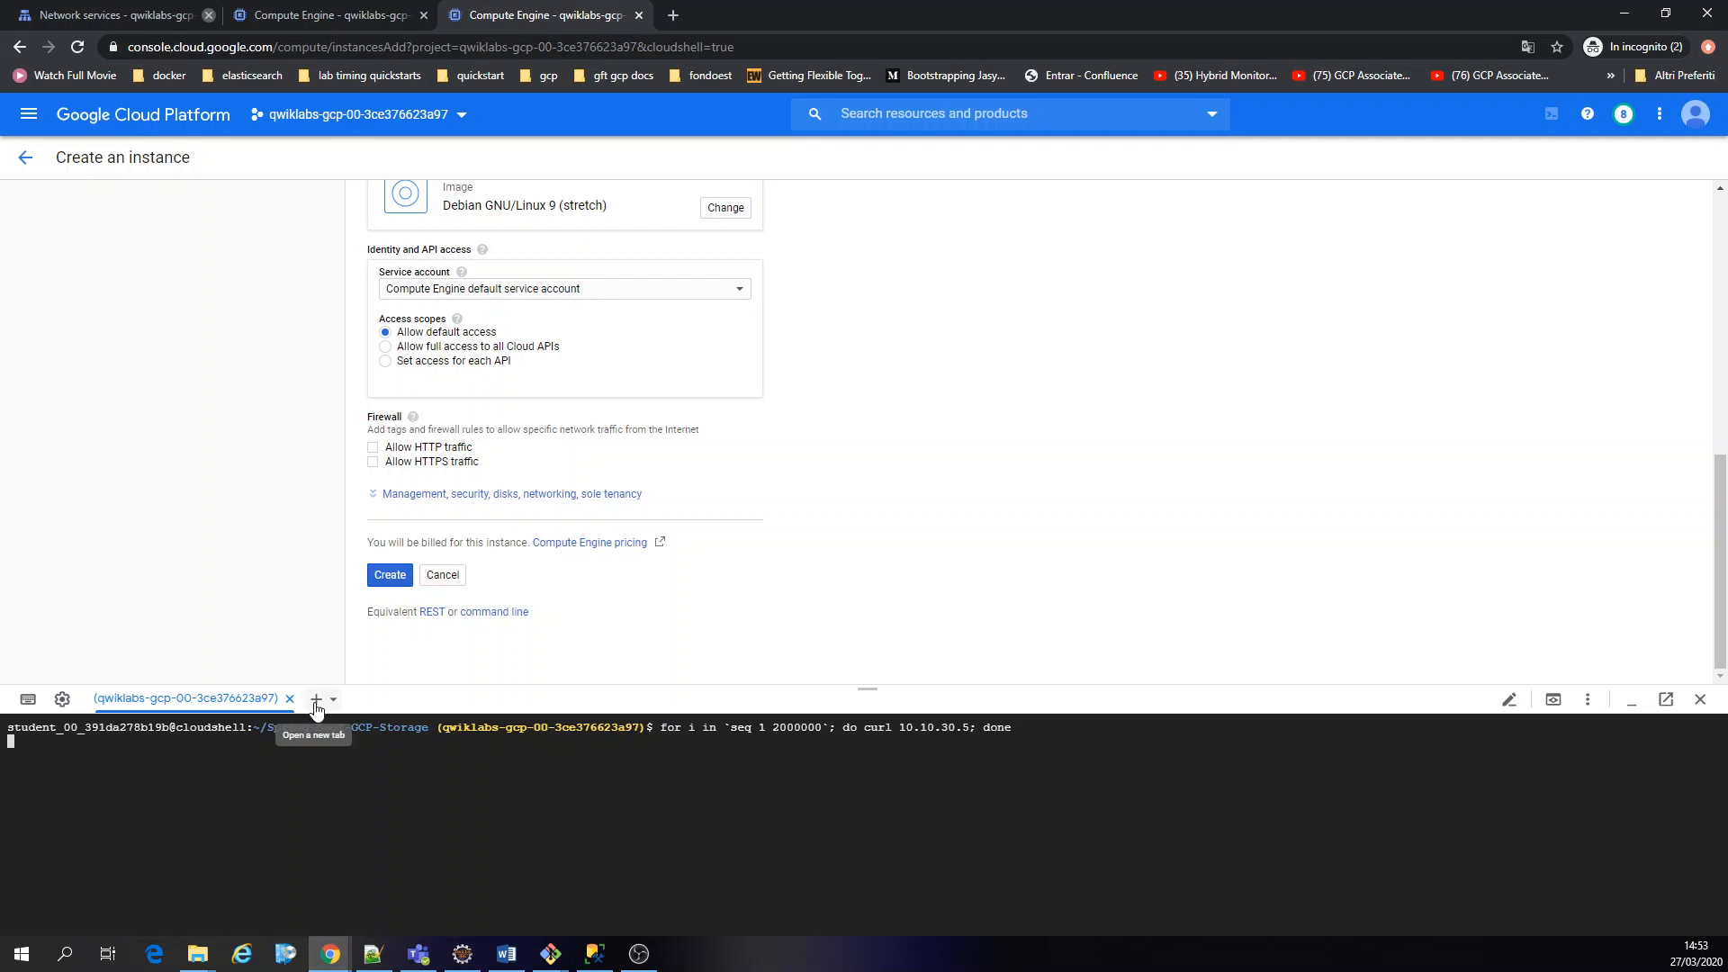
Add a second Cloud Shell session, switch back to the first one, and minimize the Cloud Shell area
{"action": "left_click", "coordinate": [316, 701]}
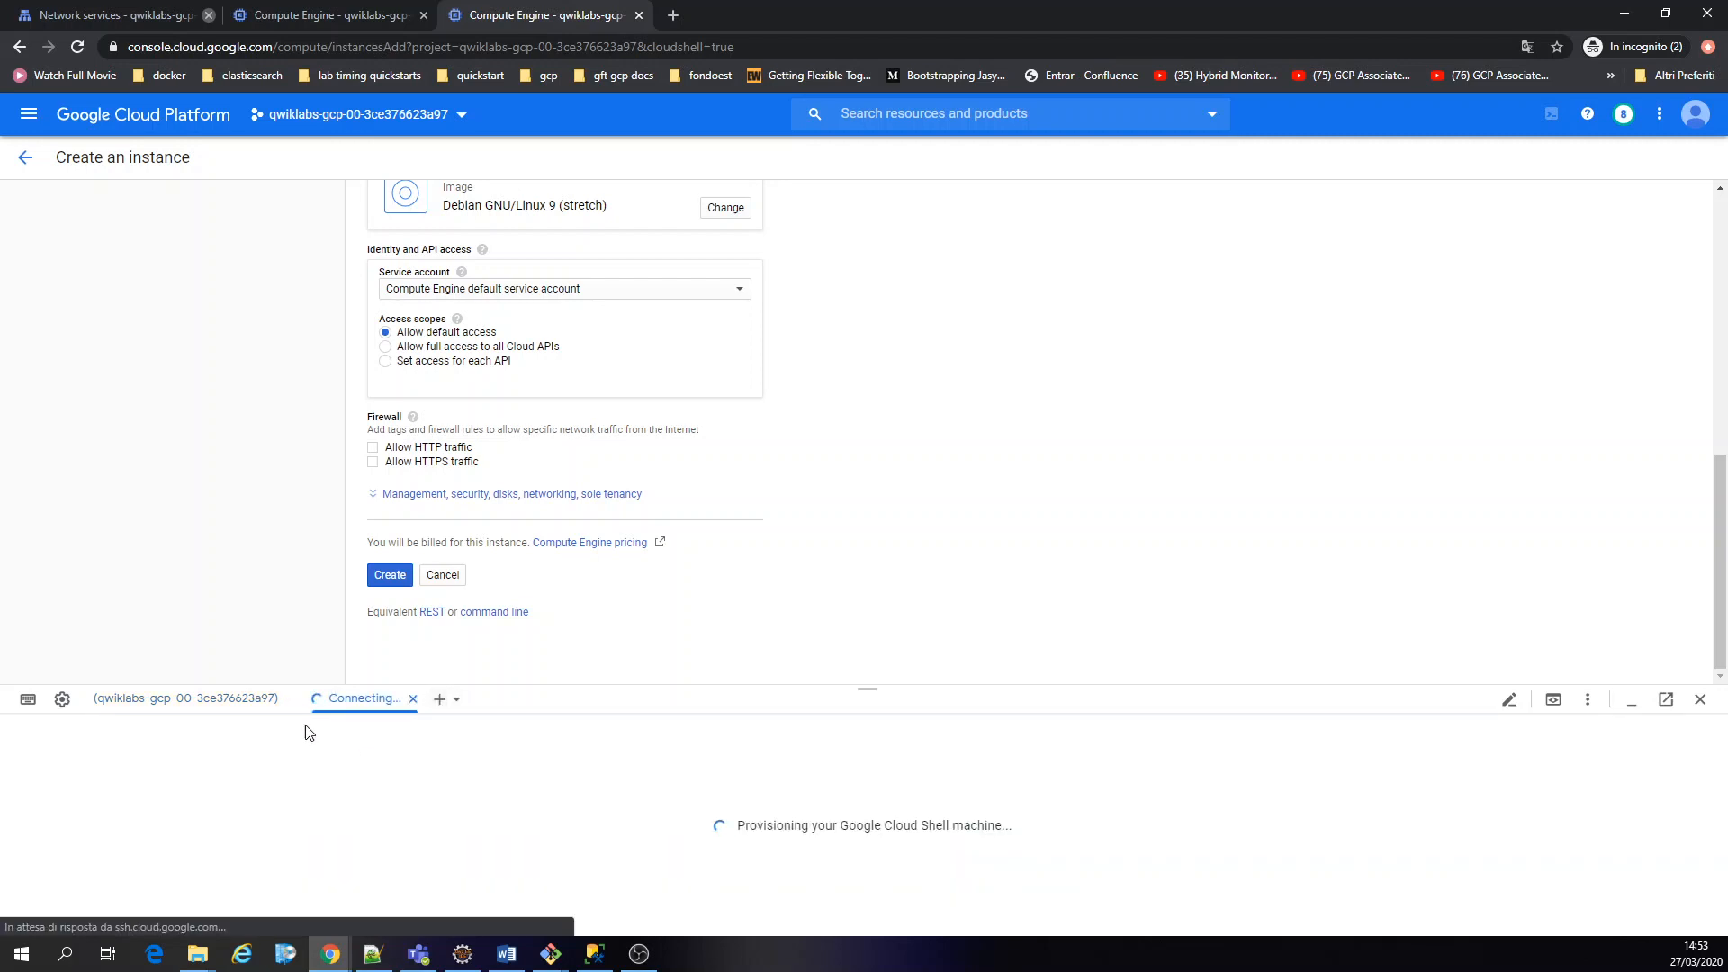
{"action": "left_click", "coordinate": [235, 700]}
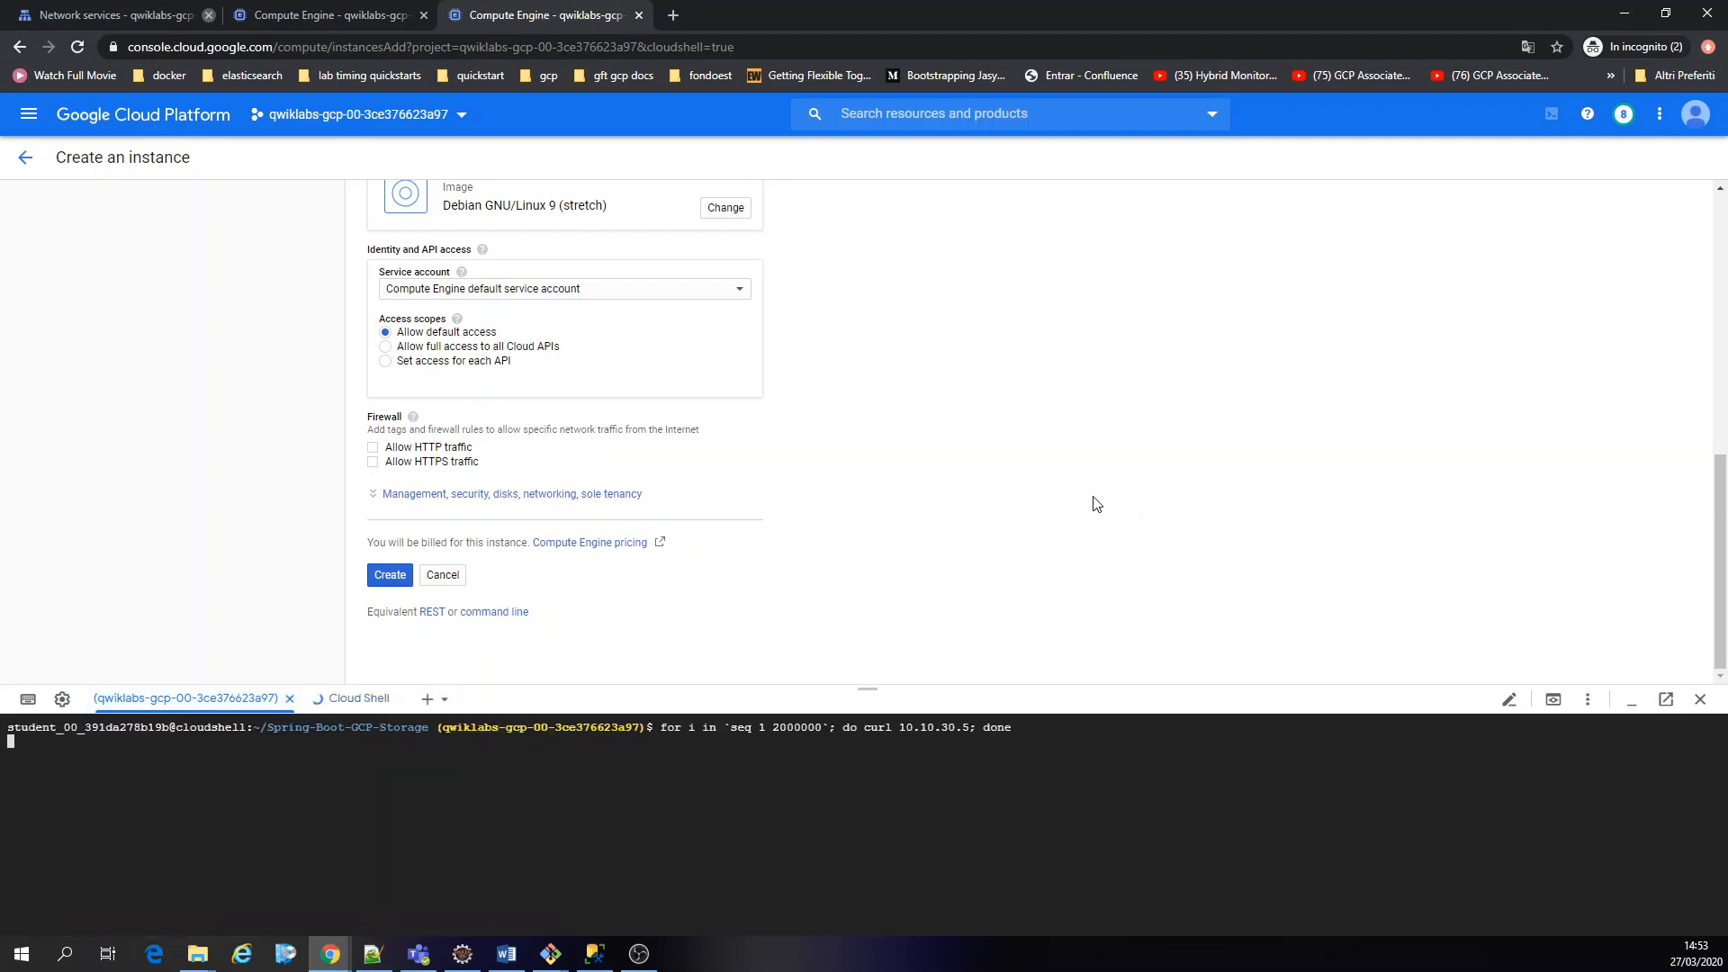
{"action": "left_click_drag", "start_coordinate": [1427, 719], "coordinate": [1427, 722]}
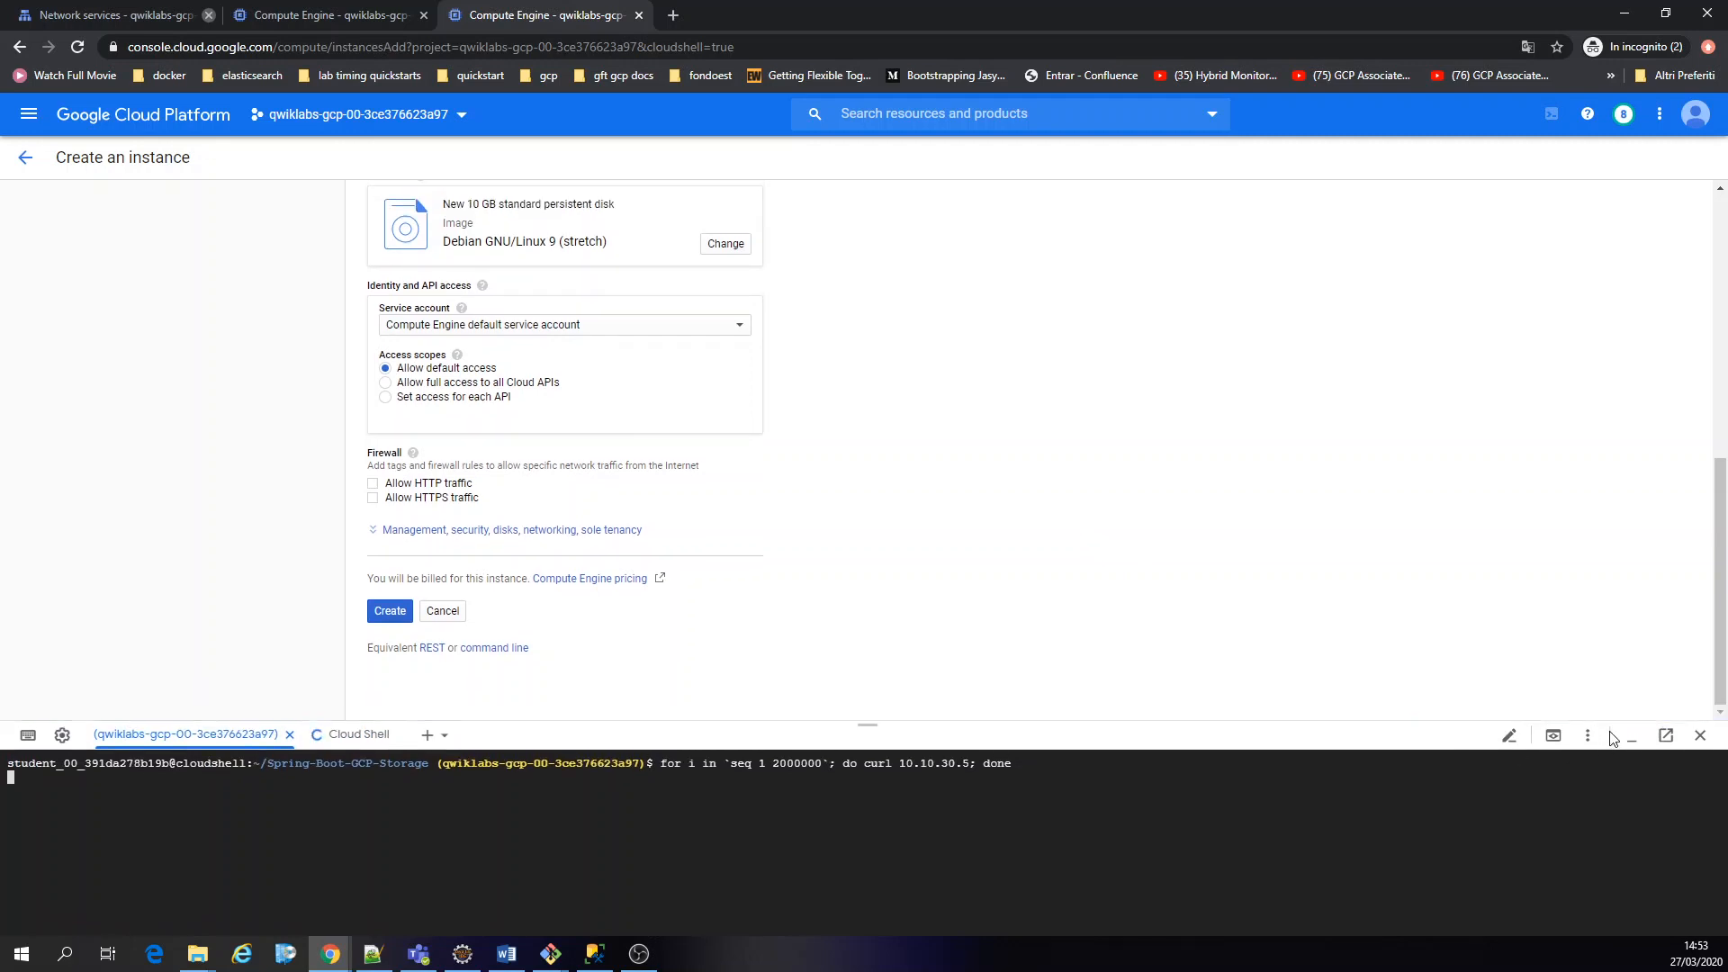
{"action": "left_click", "coordinate": [1631, 745]}
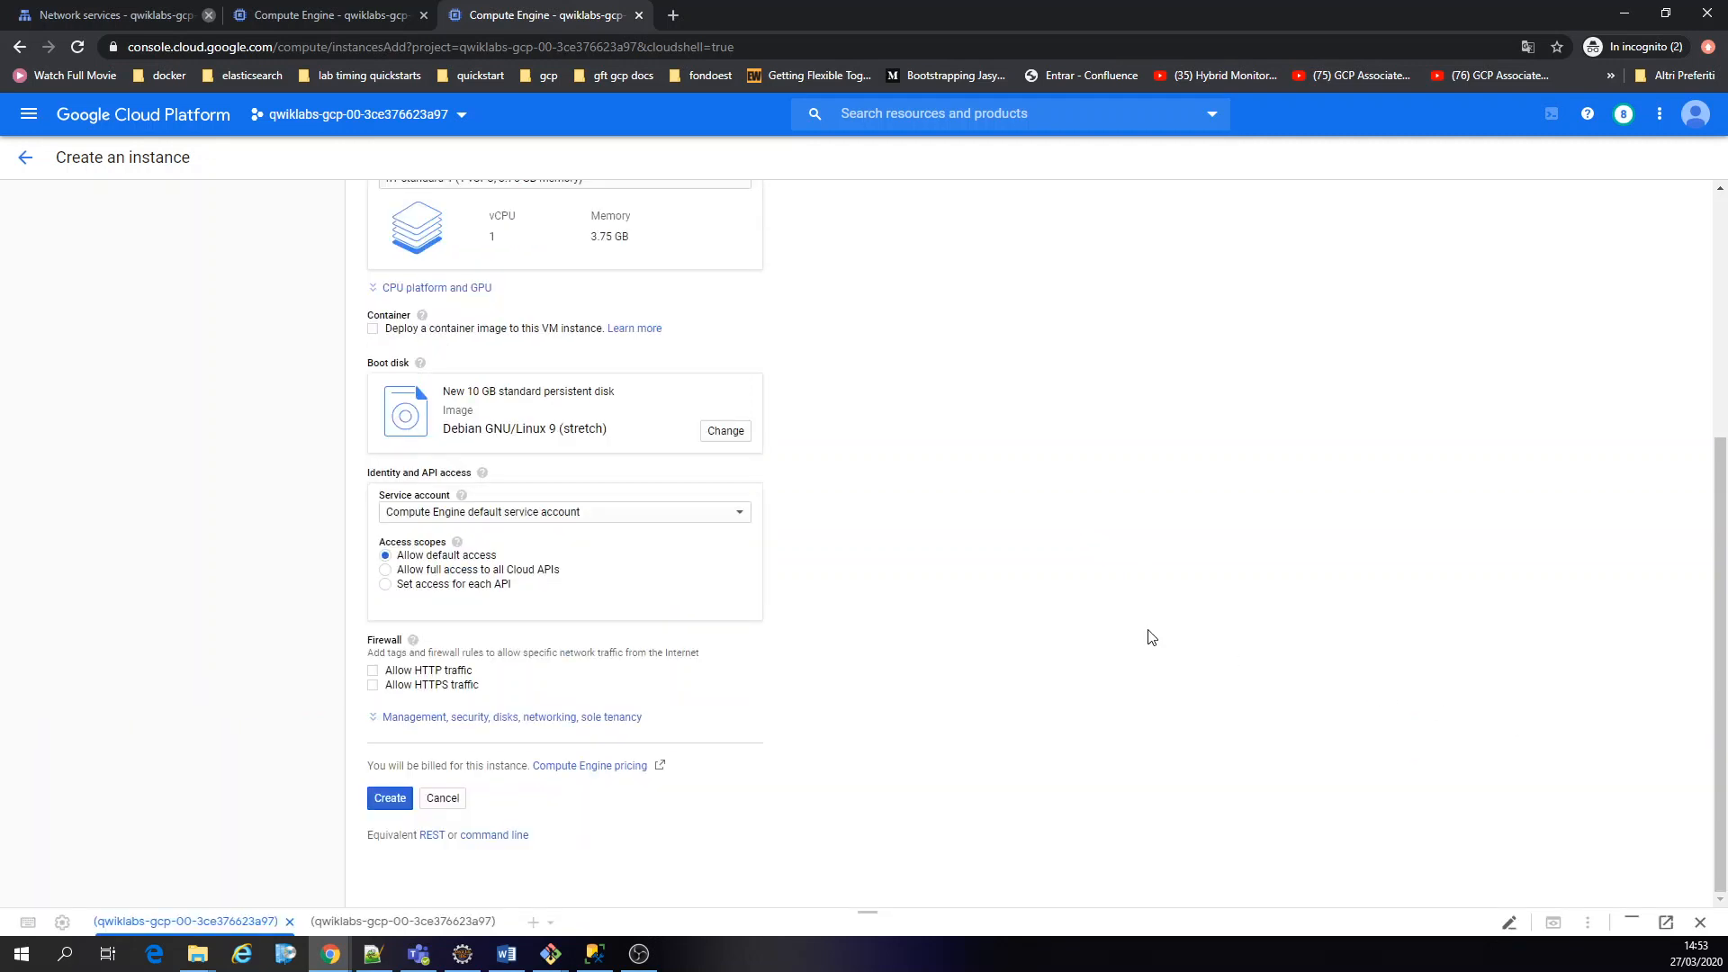
Assign the new VM's network interface to my-internal-app with subnet-a (10.10.20.0/24) and create instance-1
{"action": "left_click", "coordinate": [541, 715]}
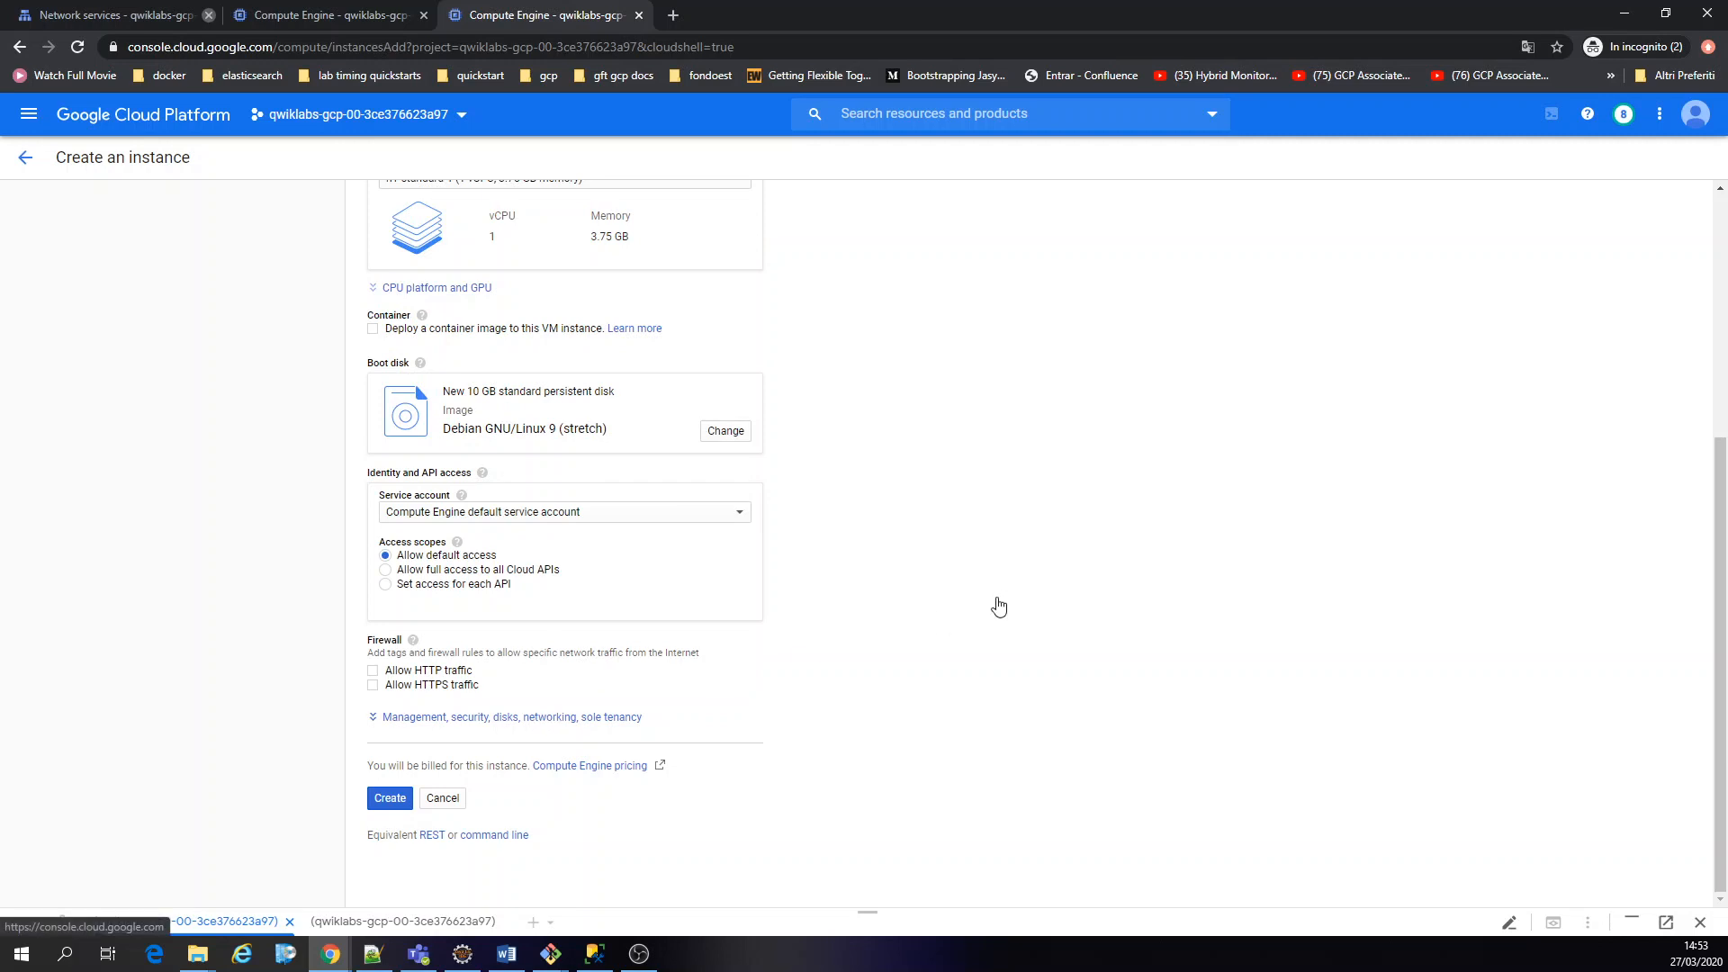
{"action": "scroll", "coordinate": [1015, 600], "scroll_direction": "down", "scroll_amount": 3}
{"action": "scroll", "coordinate": [1015, 600], "scroll_direction": "down", "scroll_amount": 6}
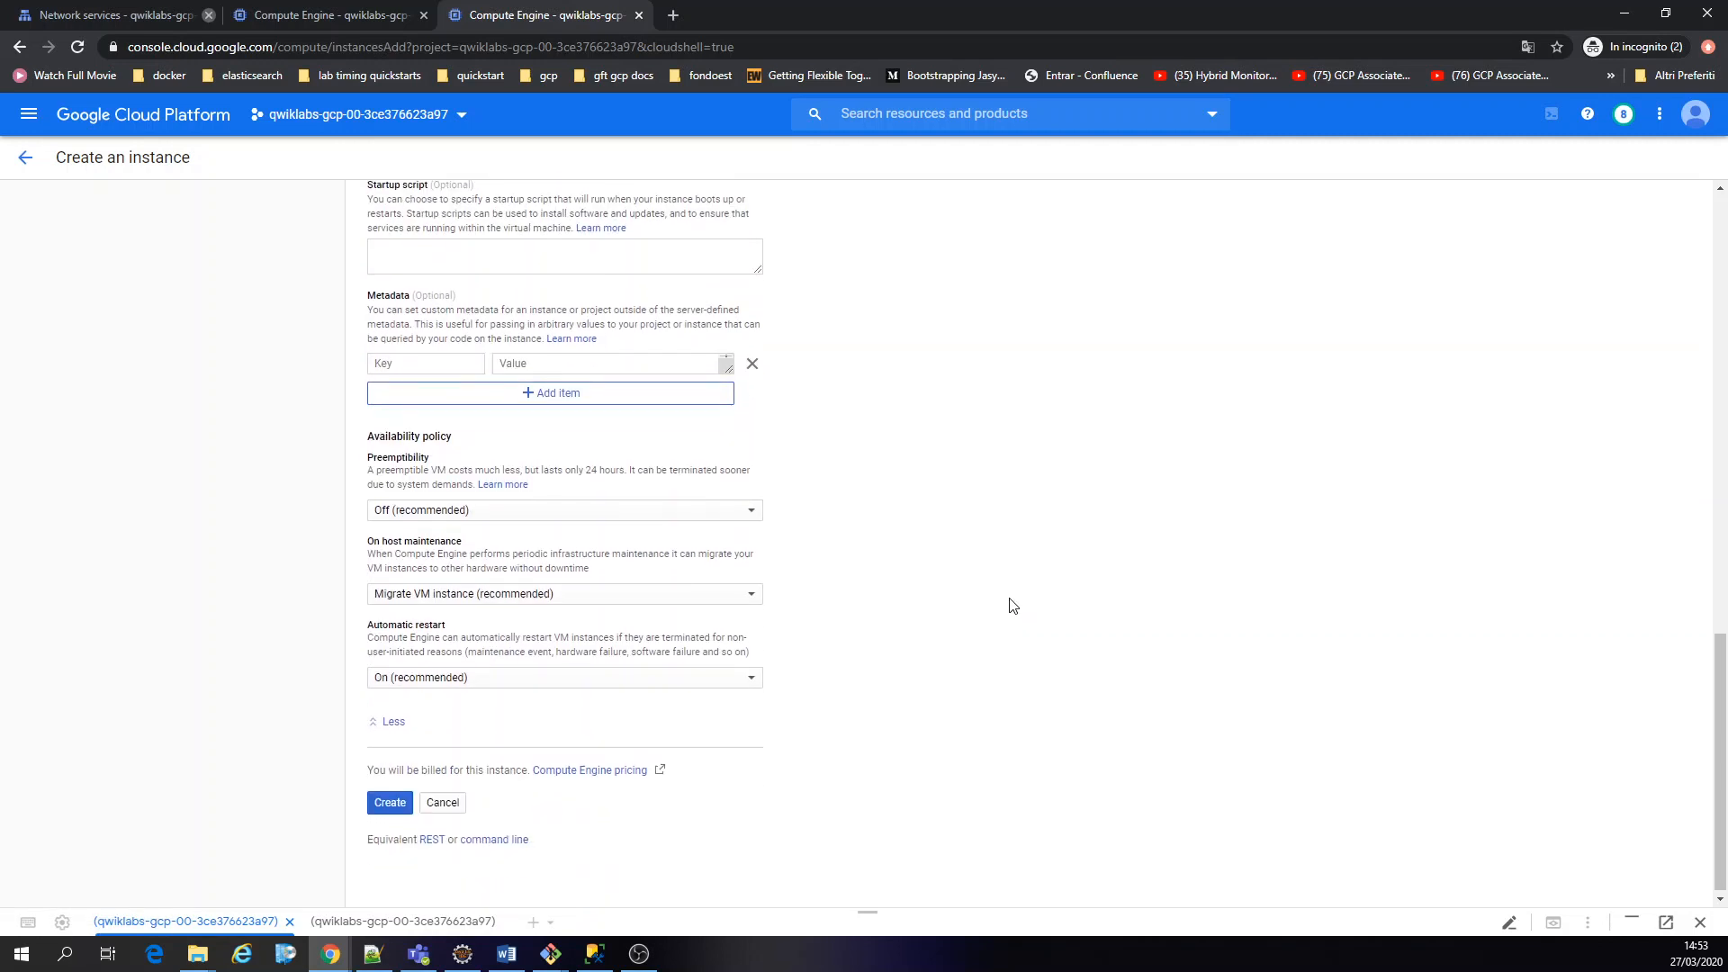
{"action": "scroll", "coordinate": [1011, 602], "scroll_direction": "up", "scroll_amount": 5}
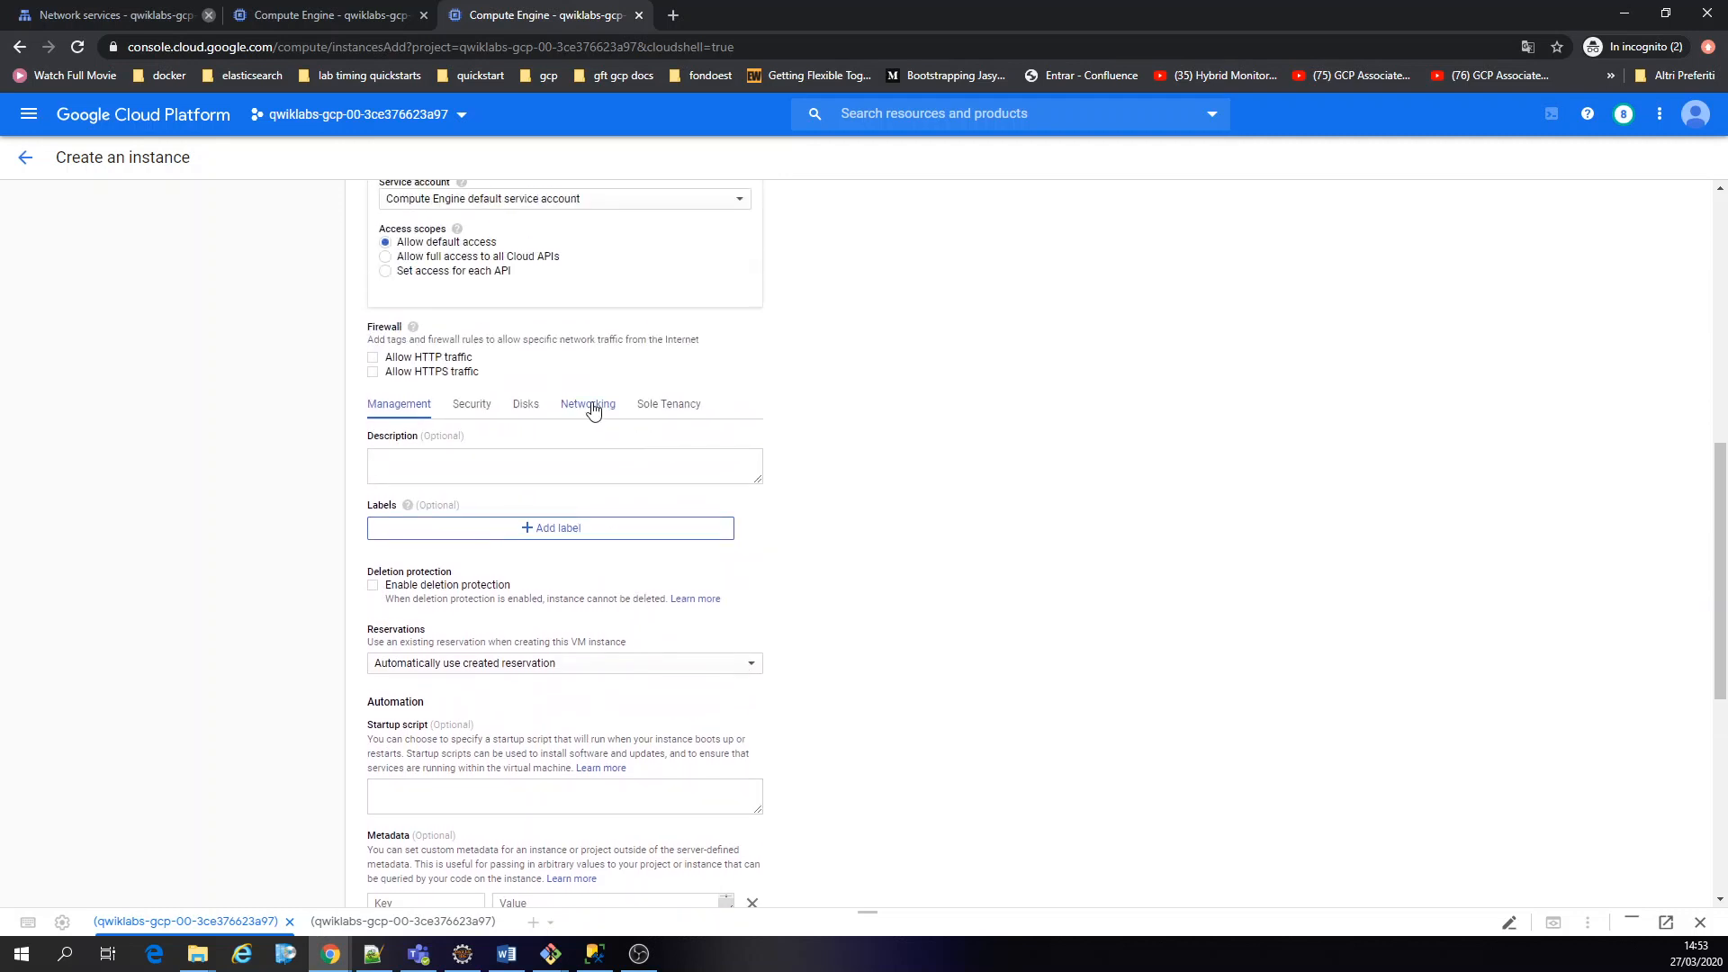
{"action": "left_click", "coordinate": [589, 405]}
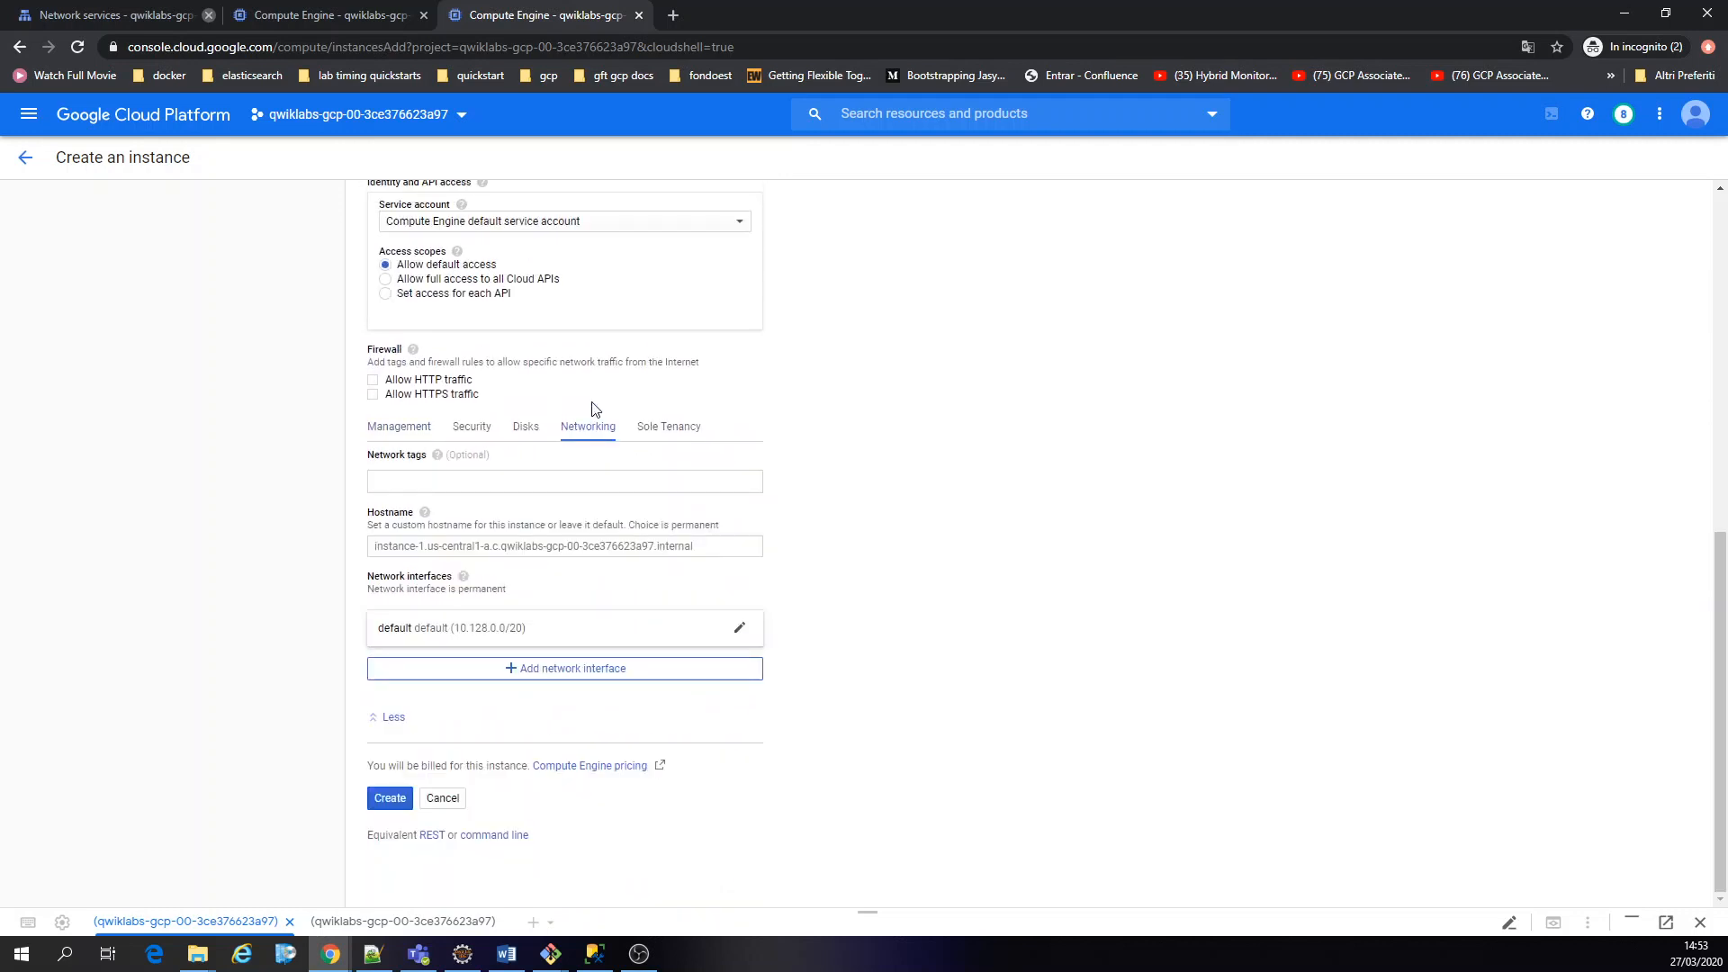
{"action": "left_click", "coordinate": [459, 641]}
{"action": "left_click", "coordinate": [452, 679]}
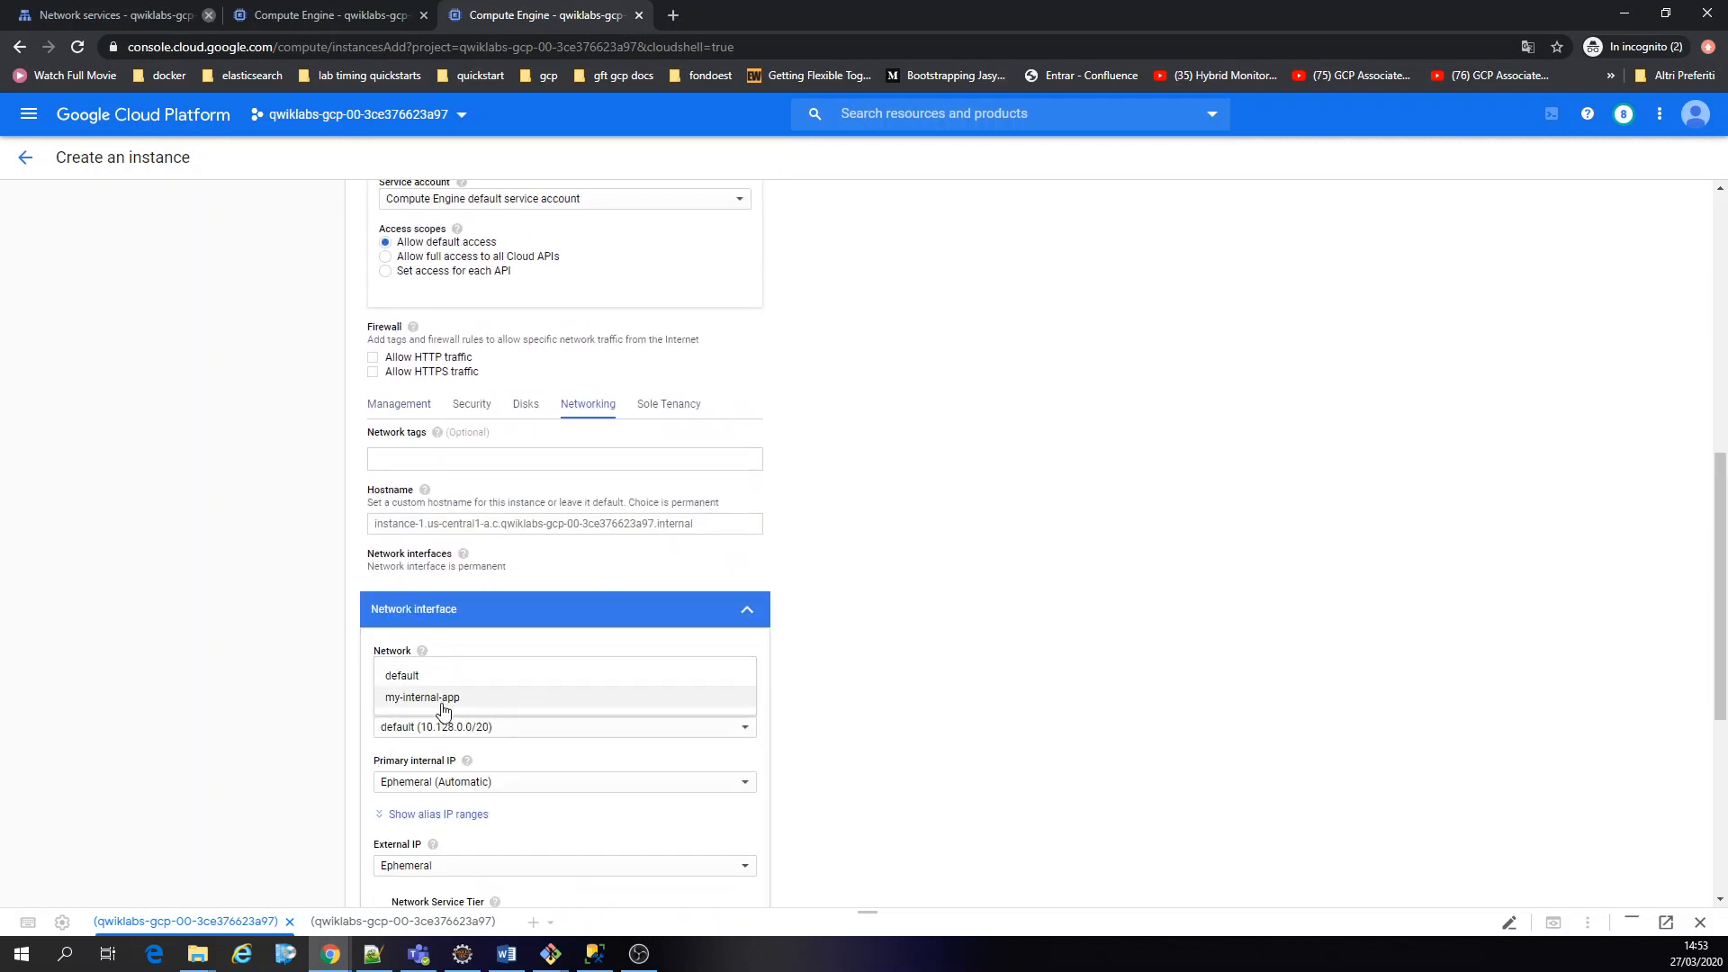
{"action": "left_click", "coordinate": [439, 699]}
{"action": "scroll", "coordinate": [891, 666], "scroll_direction": "down", "scroll_amount": 3}
{"action": "scroll", "coordinate": [900, 664], "scroll_direction": "down", "scroll_amount": 2}
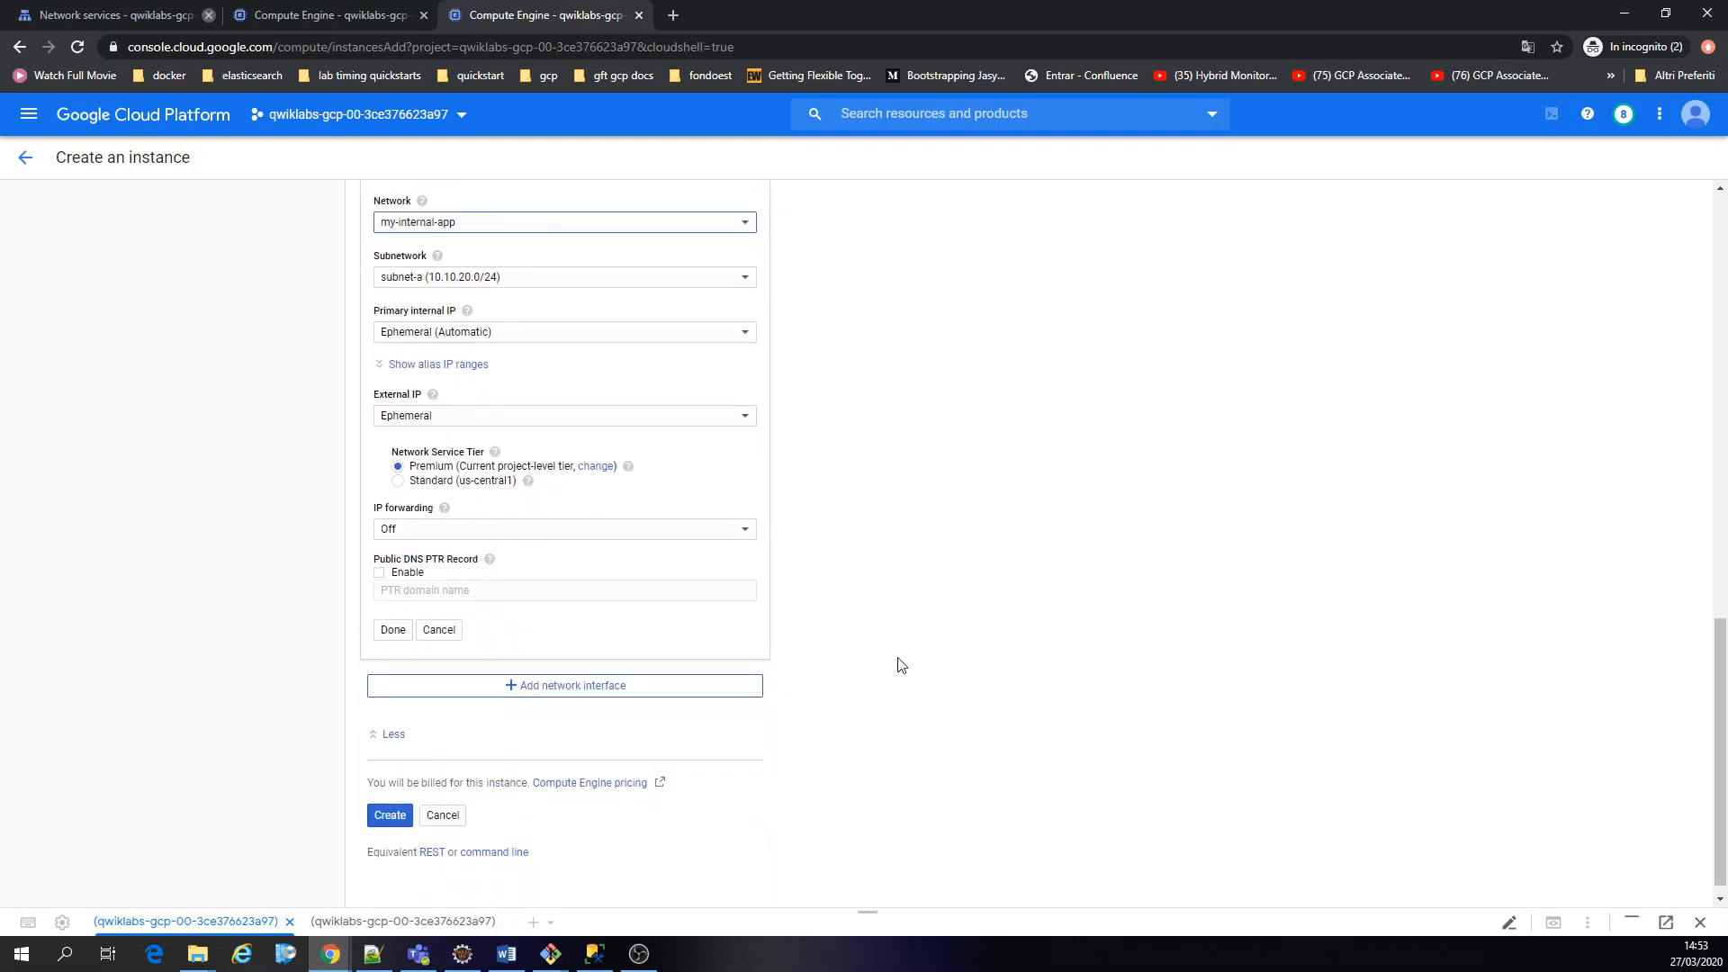
{"action": "left_click", "coordinate": [402, 799]}
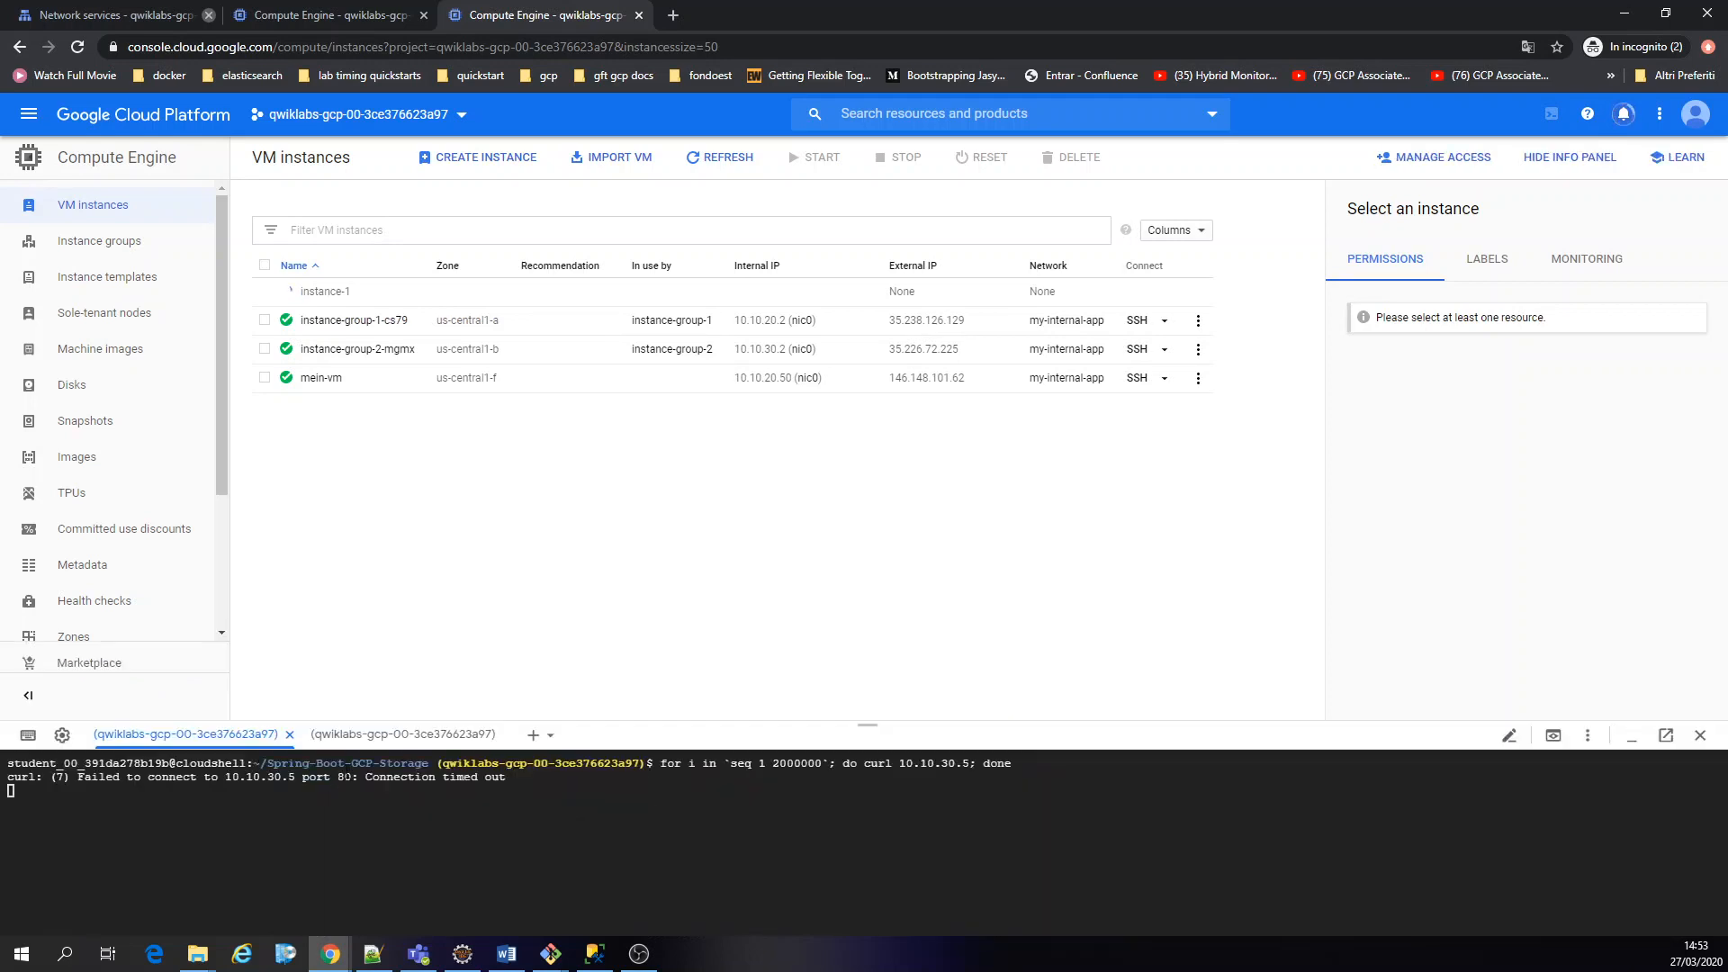
Show the second Cloud Shell session, minimize Cloud Shell, and move the mein-vm terminal window clear of the VM instances list
{"action": "left_click", "coordinate": [346, 736]}
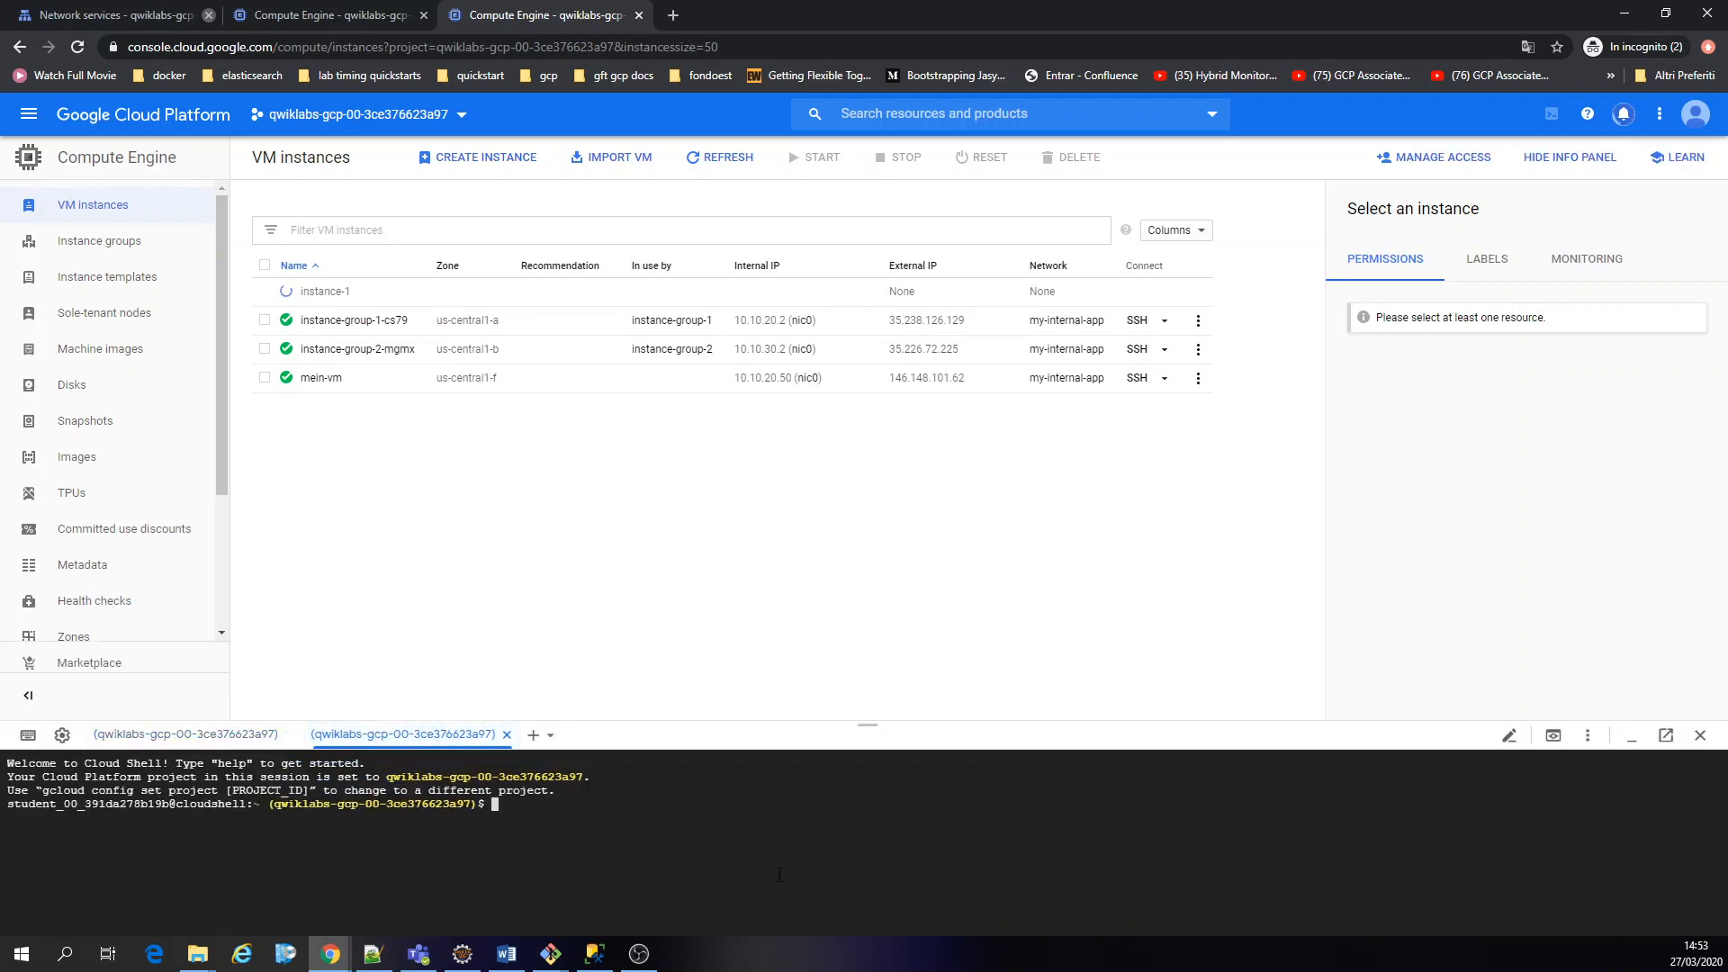
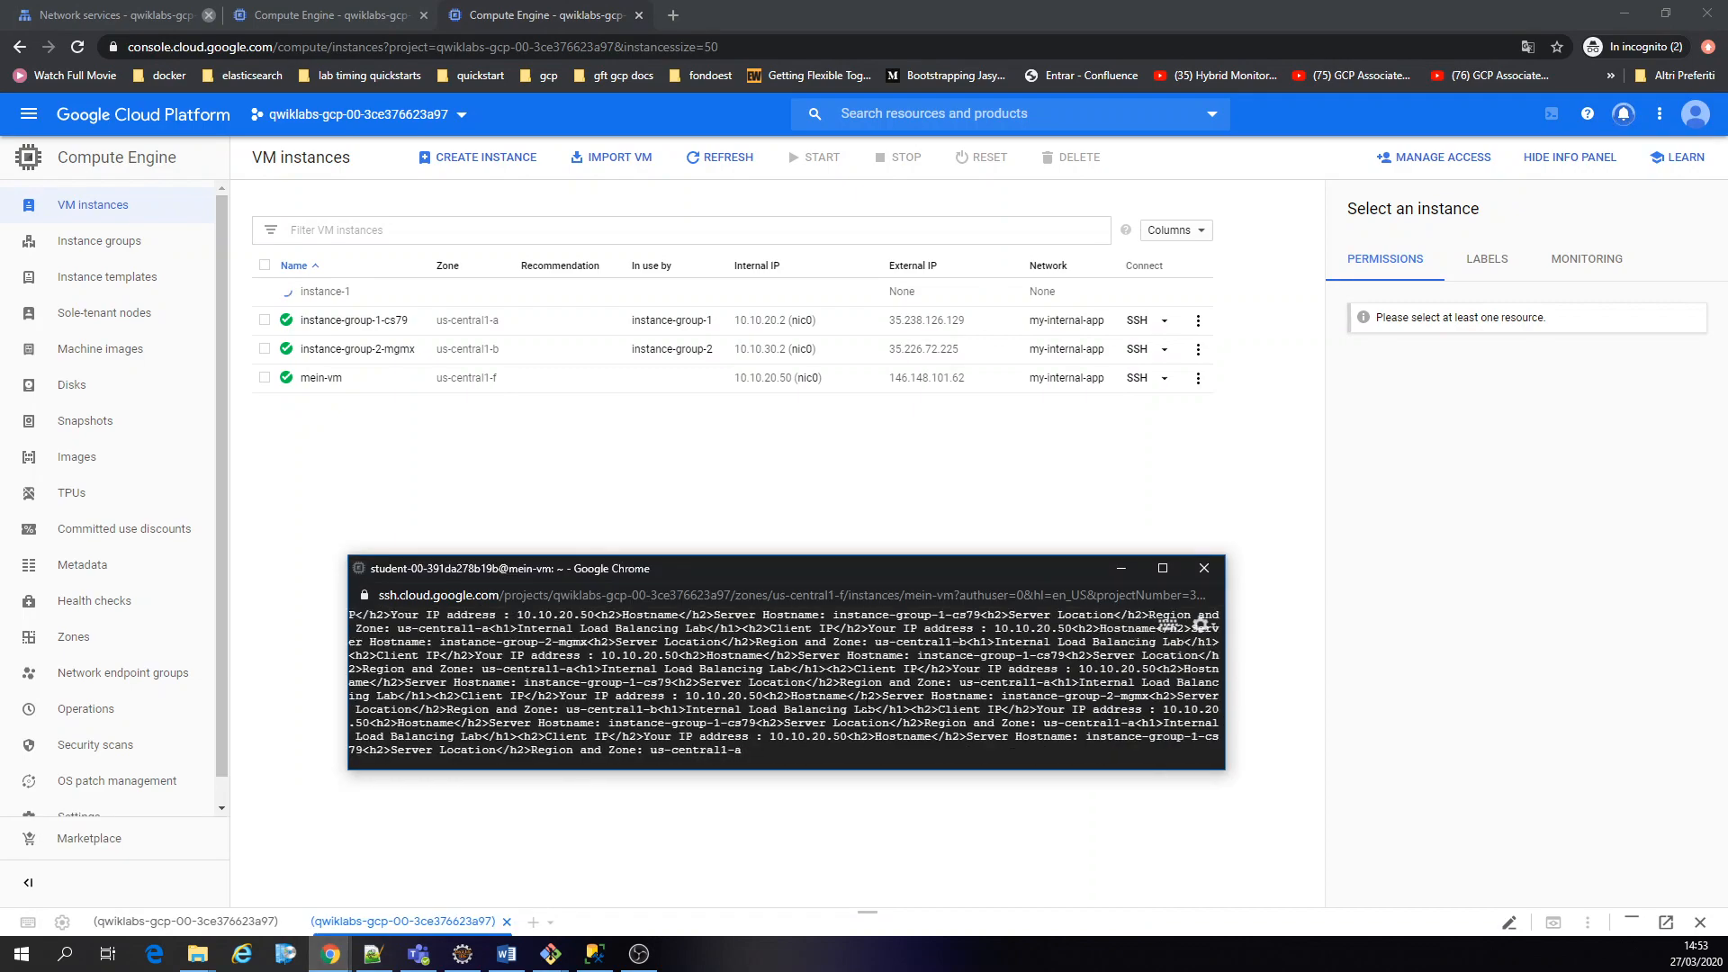
{"action": "left_click_drag", "start_coordinate": [916, 571], "coordinate": [1420, 703]}
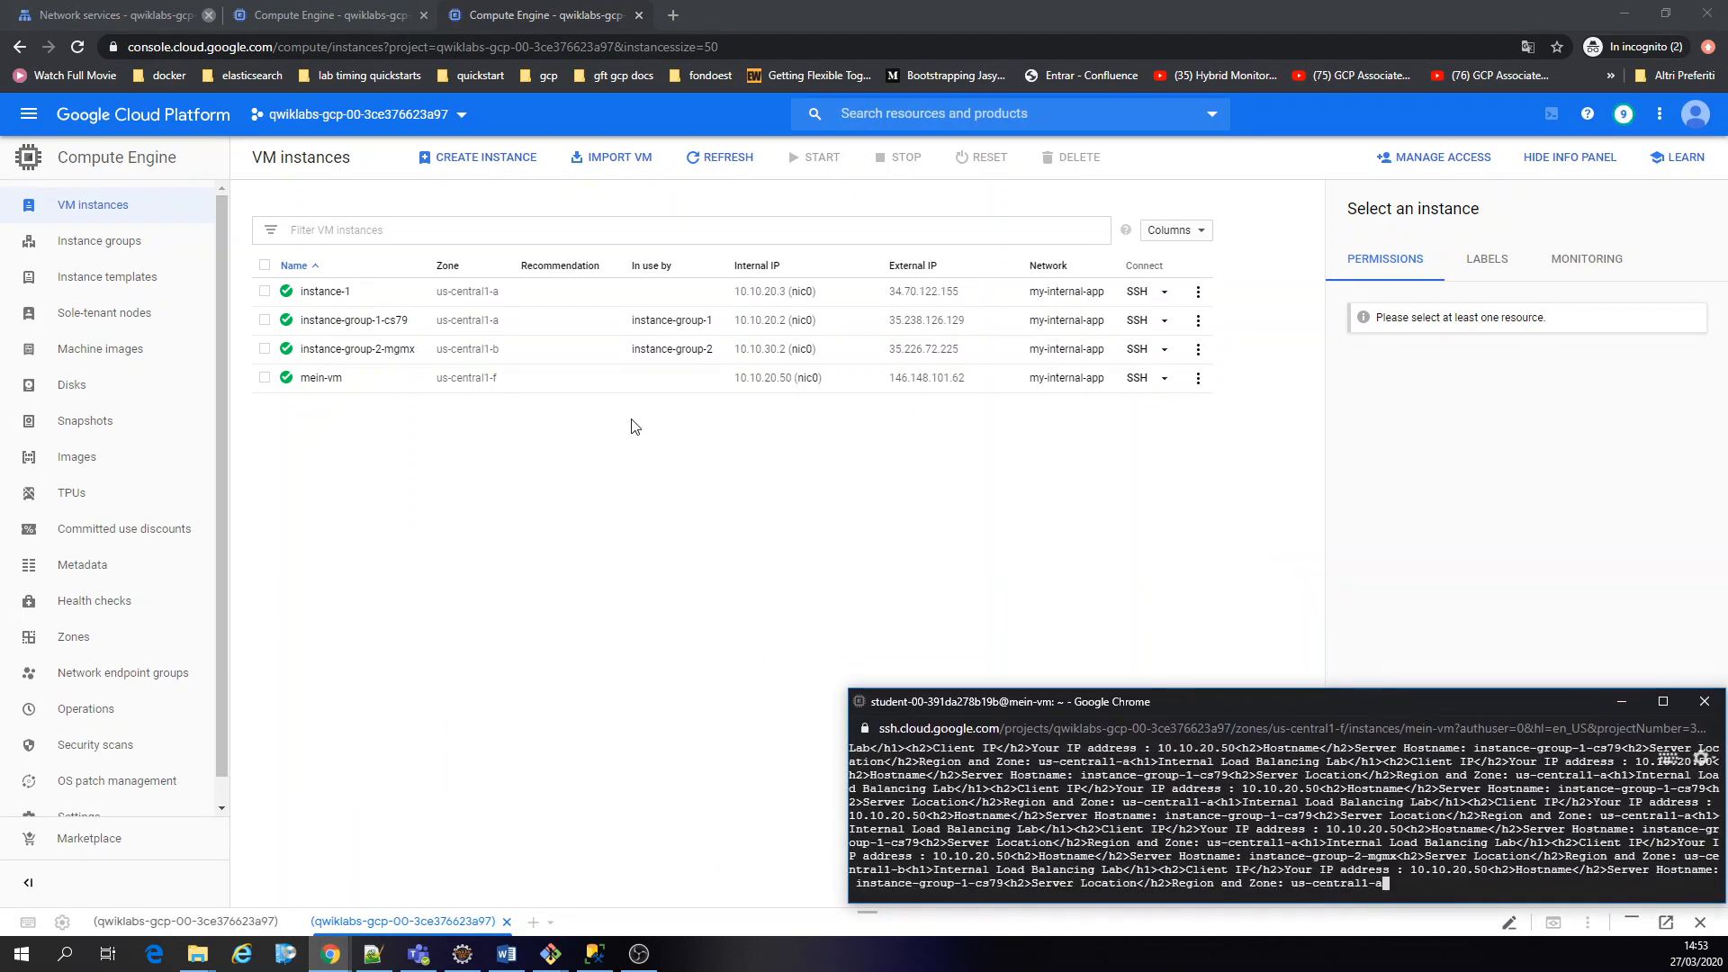
Open an SSH session to instance-1 and place its reduced window below the VM instances list
{"action": "left_click", "coordinate": [1137, 290]}
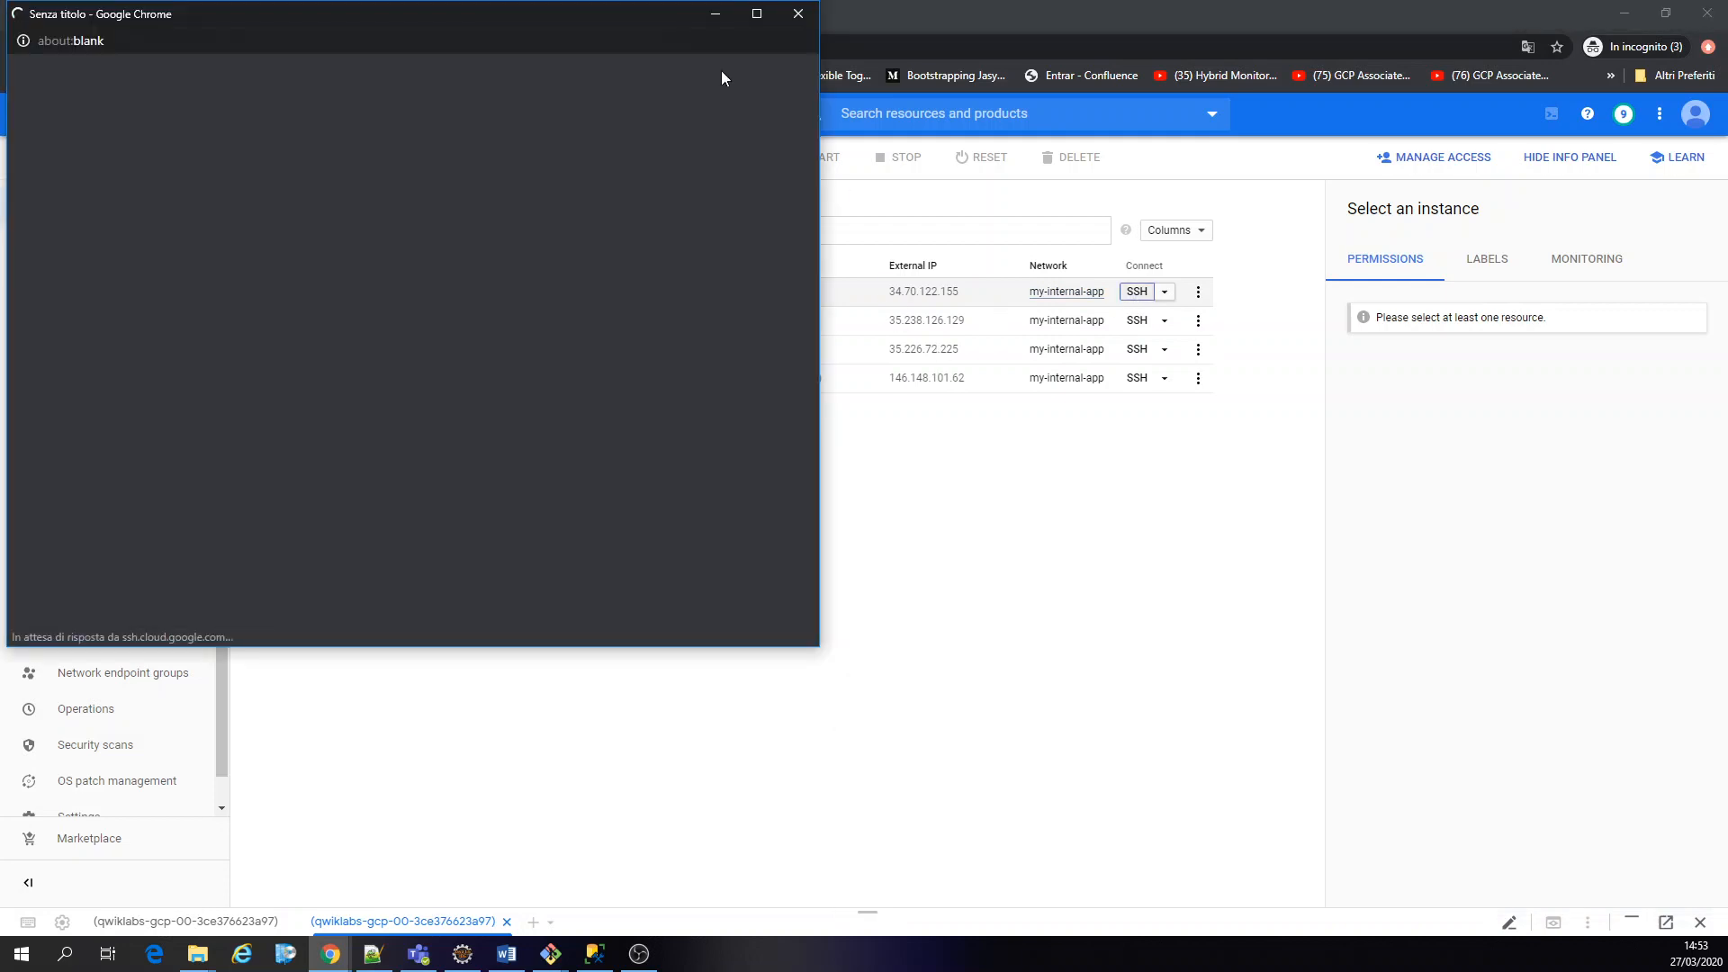
{"action": "left_click_drag", "start_coordinate": [651, 5], "coordinate": [635, 320]}
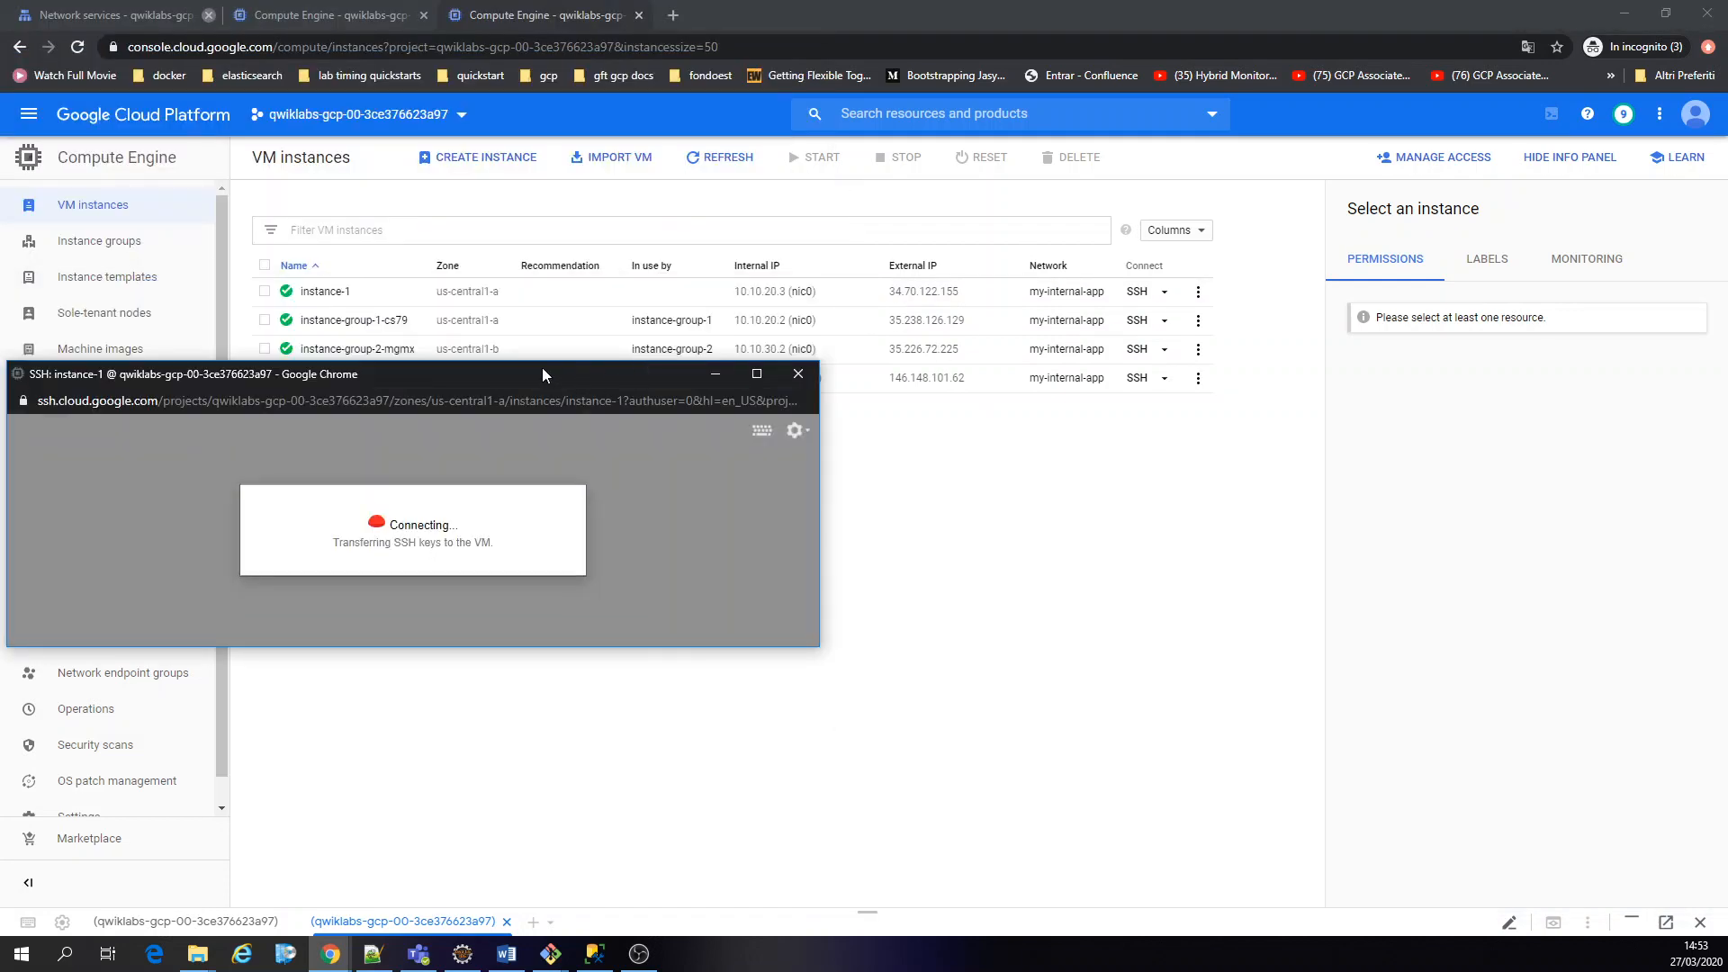
{"action": "left_click_drag", "start_coordinate": [538, 370], "coordinate": [1332, 473]}
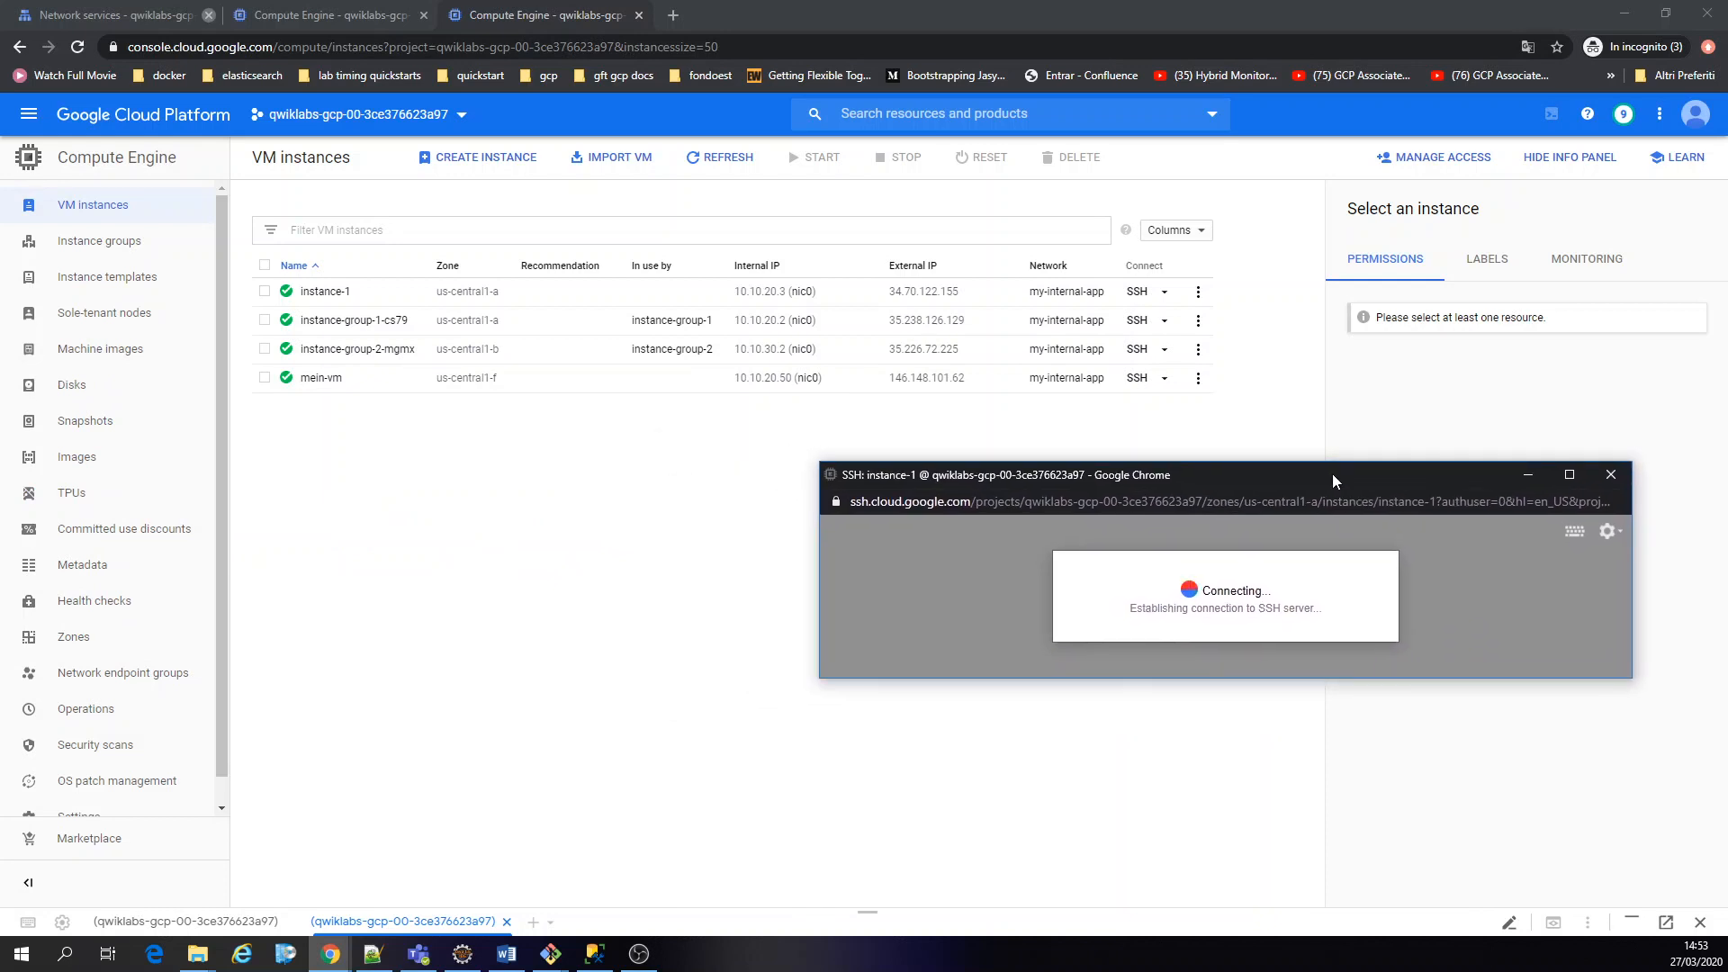
Bring the instance-1 and mein-vm SSH windows to the front so both terminals show together
{"action": "left_click", "coordinate": [332, 955]}
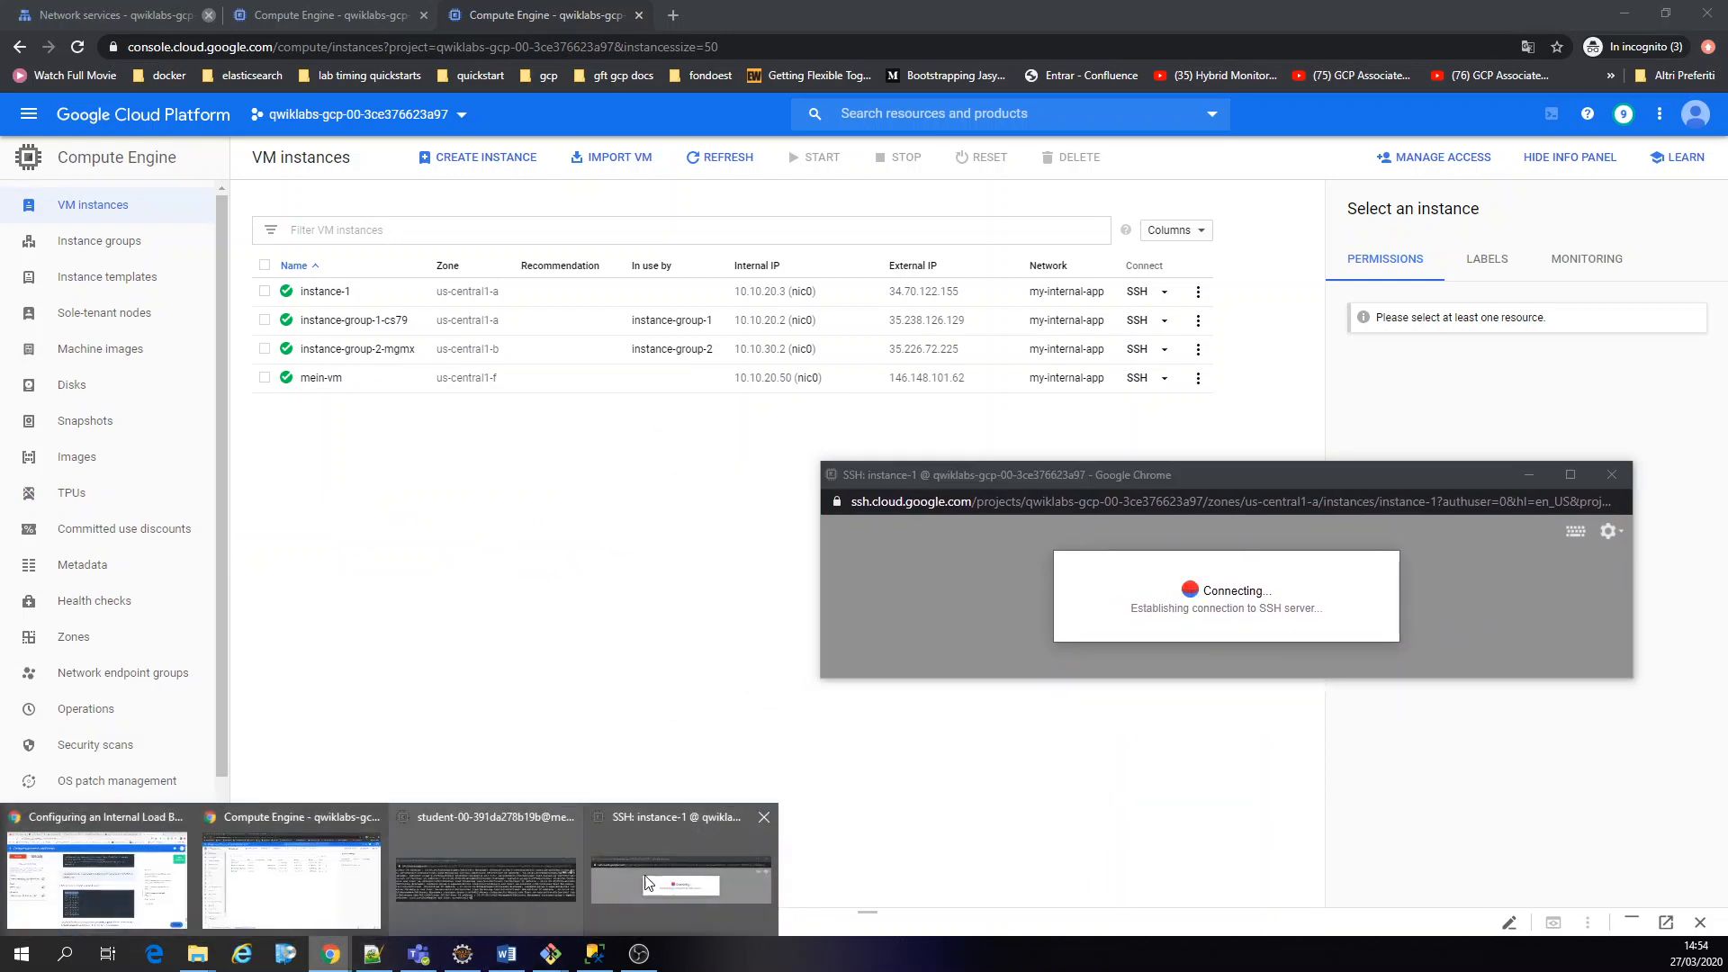
{"action": "left_click", "coordinate": [664, 878]}
{"action": "left_click", "coordinate": [339, 953]}
{"action": "left_click", "coordinate": [486, 881]}
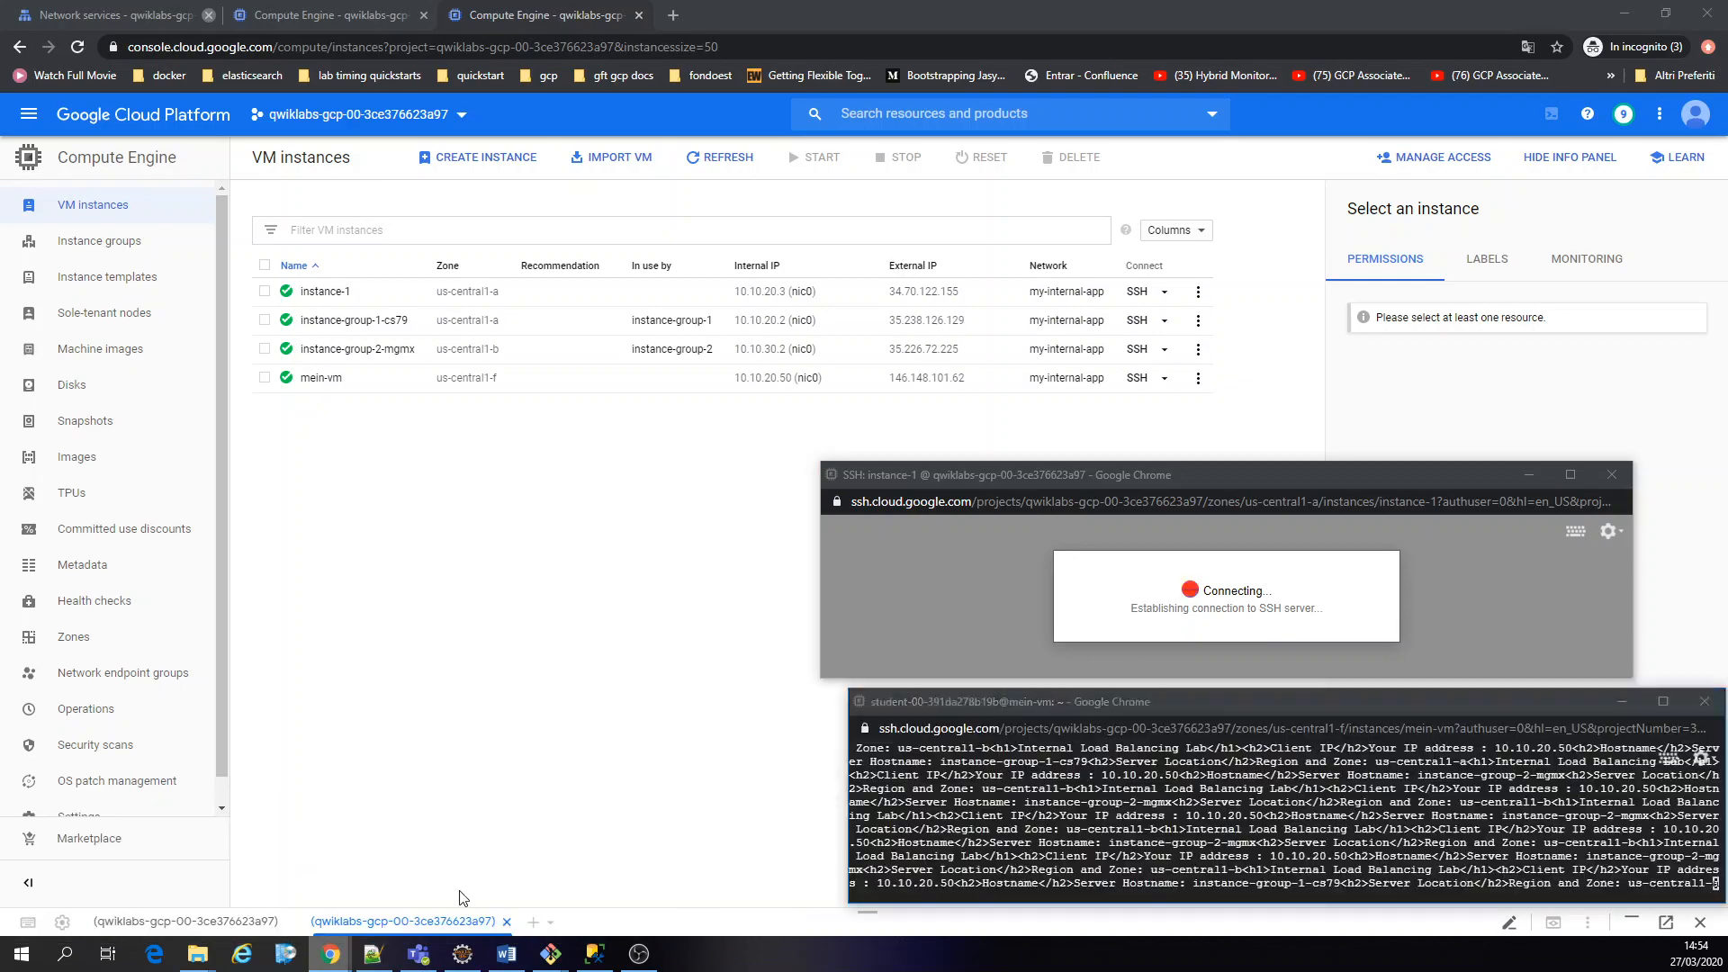
Align the mein-vm terminal window beneath the instance-1 SSH window and widen the instance-1 window to about the same width
{"action": "left_click_drag", "start_coordinate": [1299, 701], "coordinate": [1295, 701]}
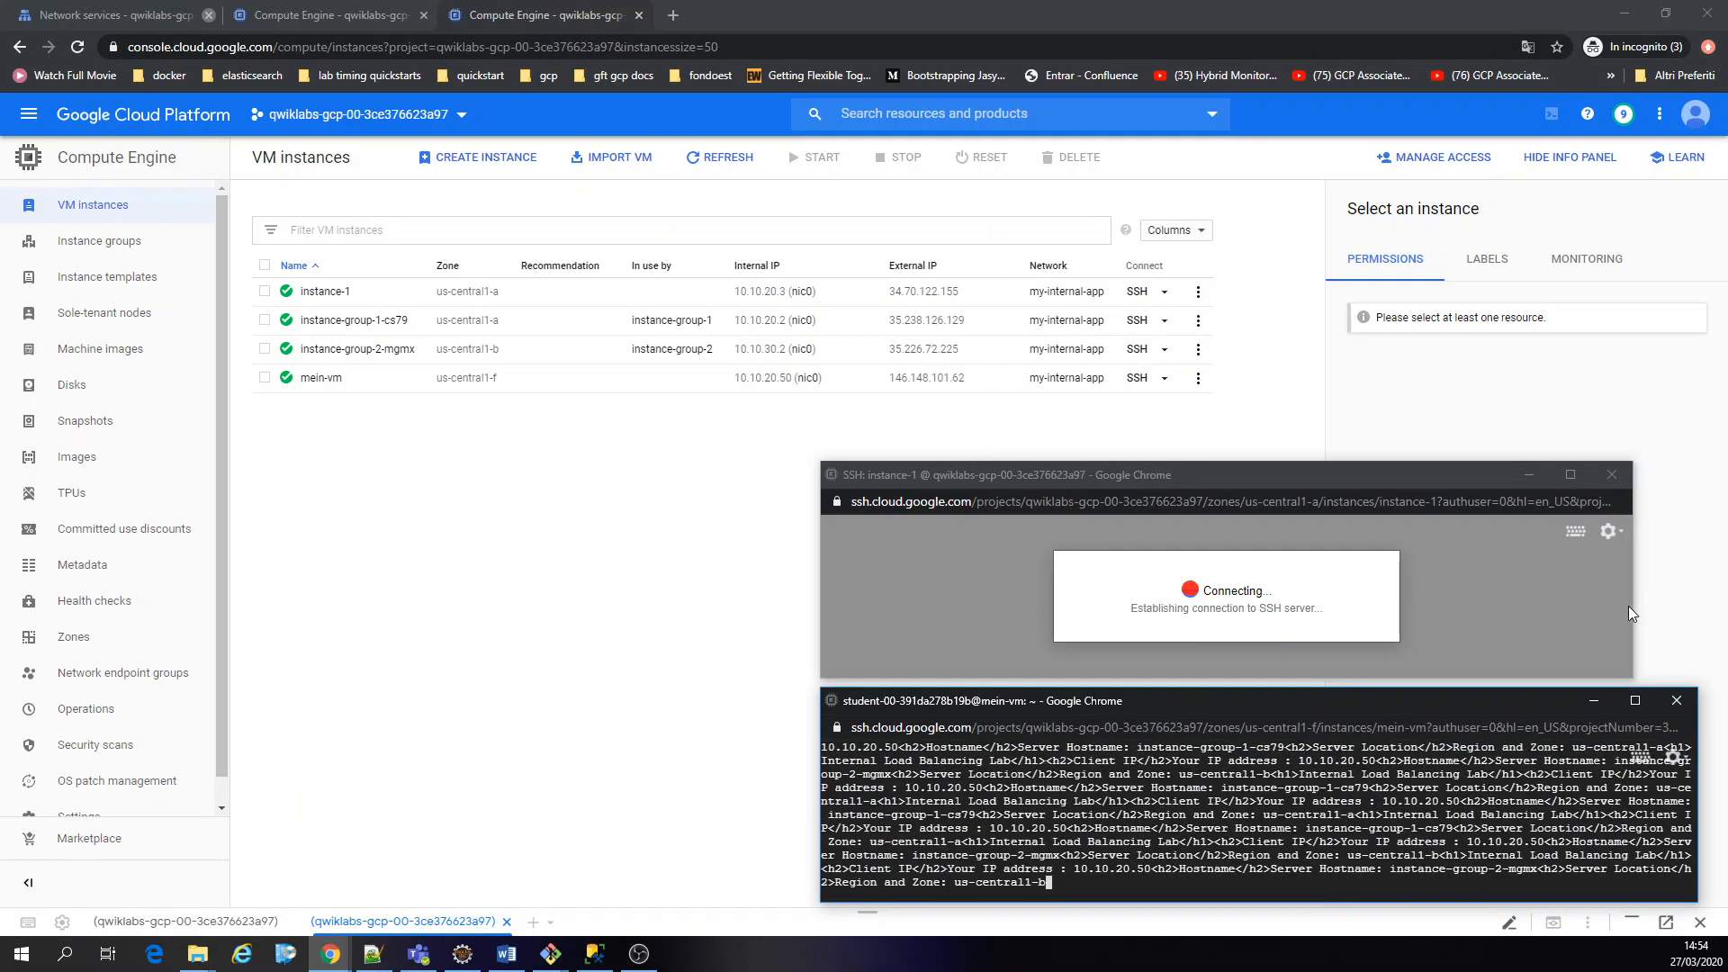
{"action": "left_click_drag", "start_coordinate": [1632, 606], "coordinate": [1698, 603]}
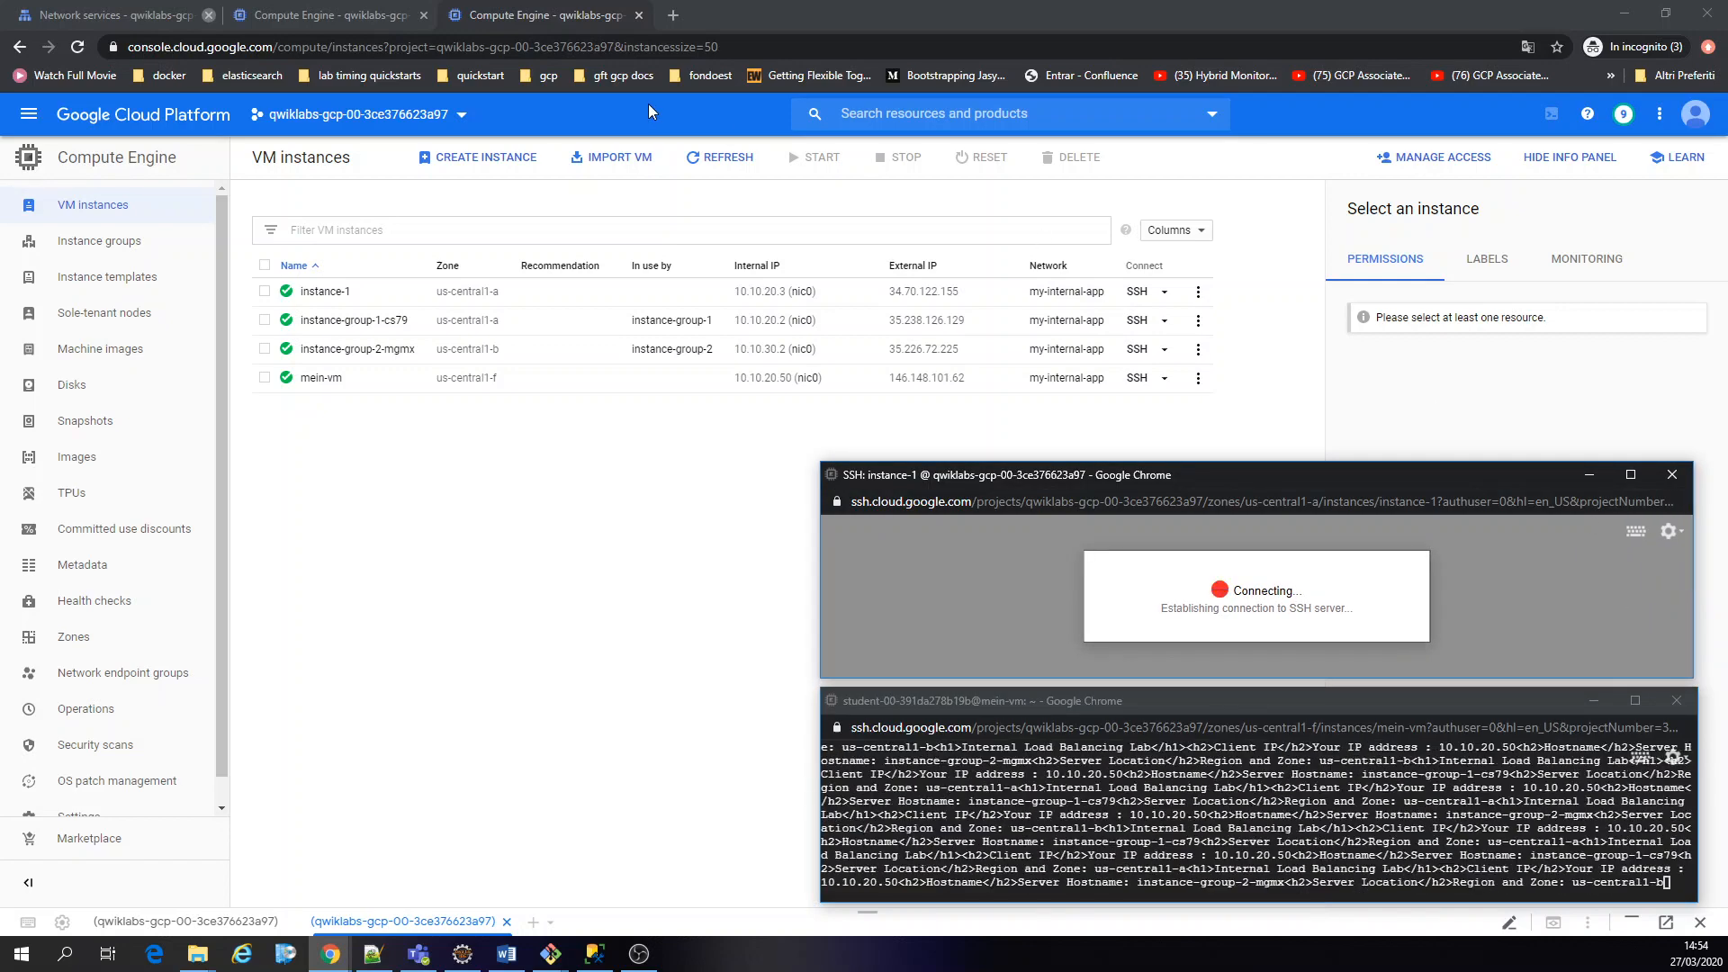
From the load balancing page, look through the networking and operations services in the console's navigation menu
{"action": "left_click", "coordinate": [136, 9]}
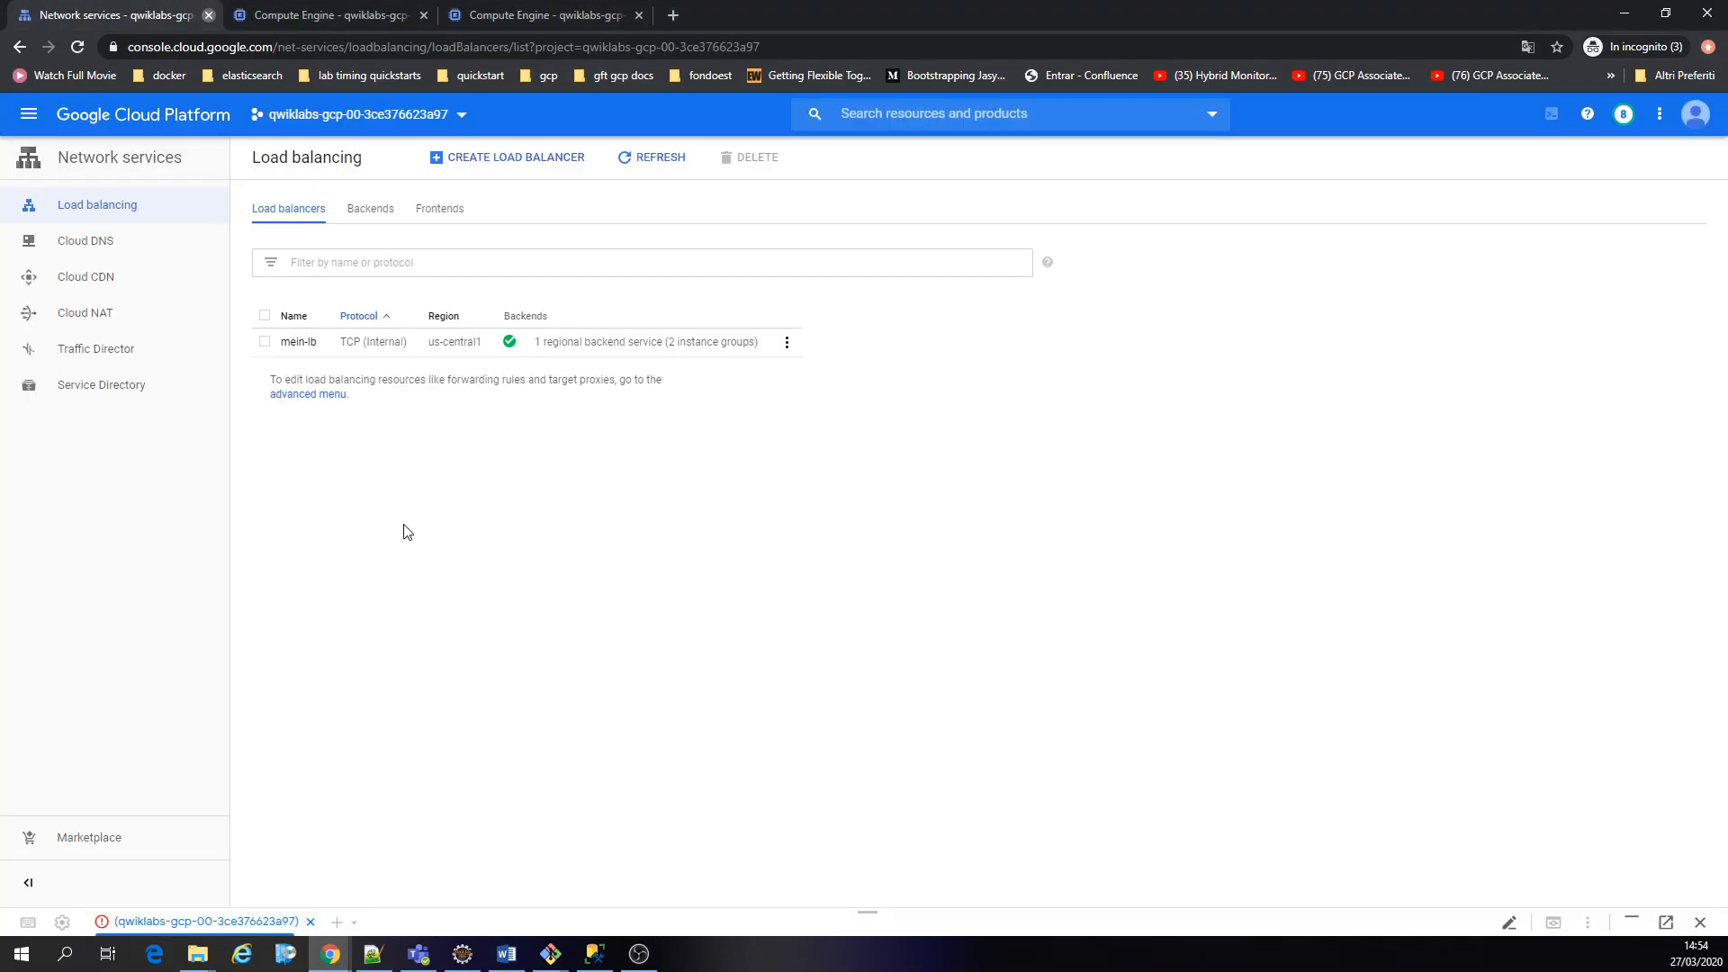
{"action": "left_click", "coordinate": [27, 127]}
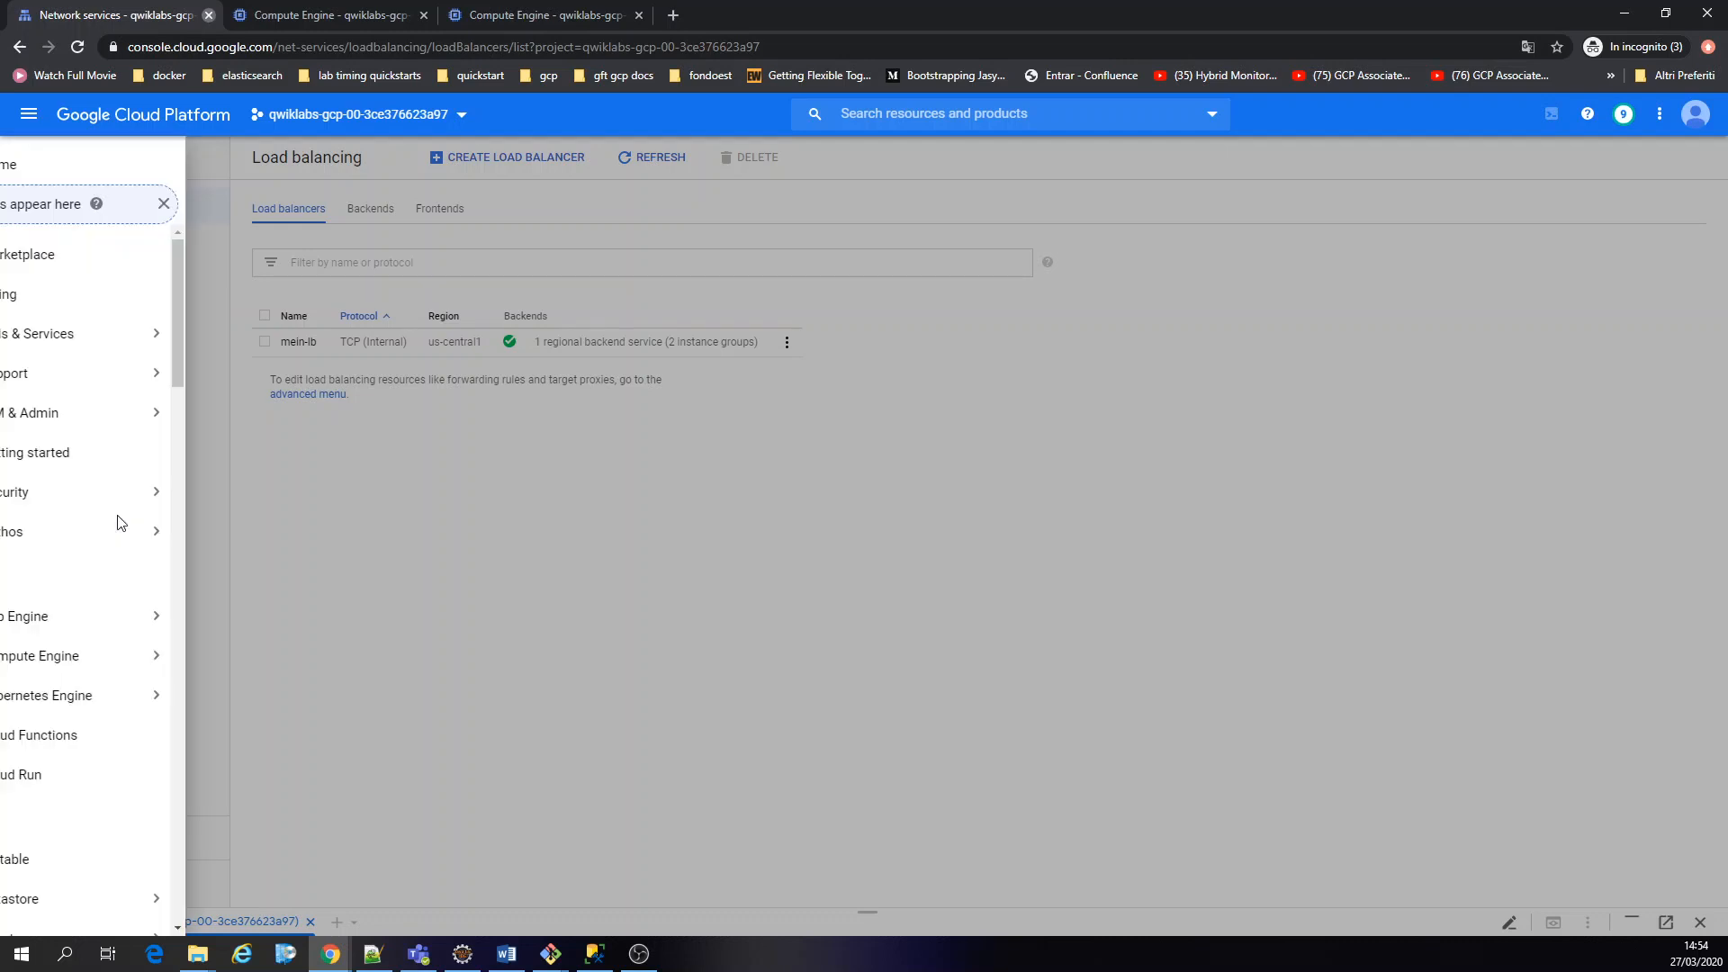
{"action": "scroll", "coordinate": [120, 522], "scroll_direction": "down", "scroll_amount": 10}
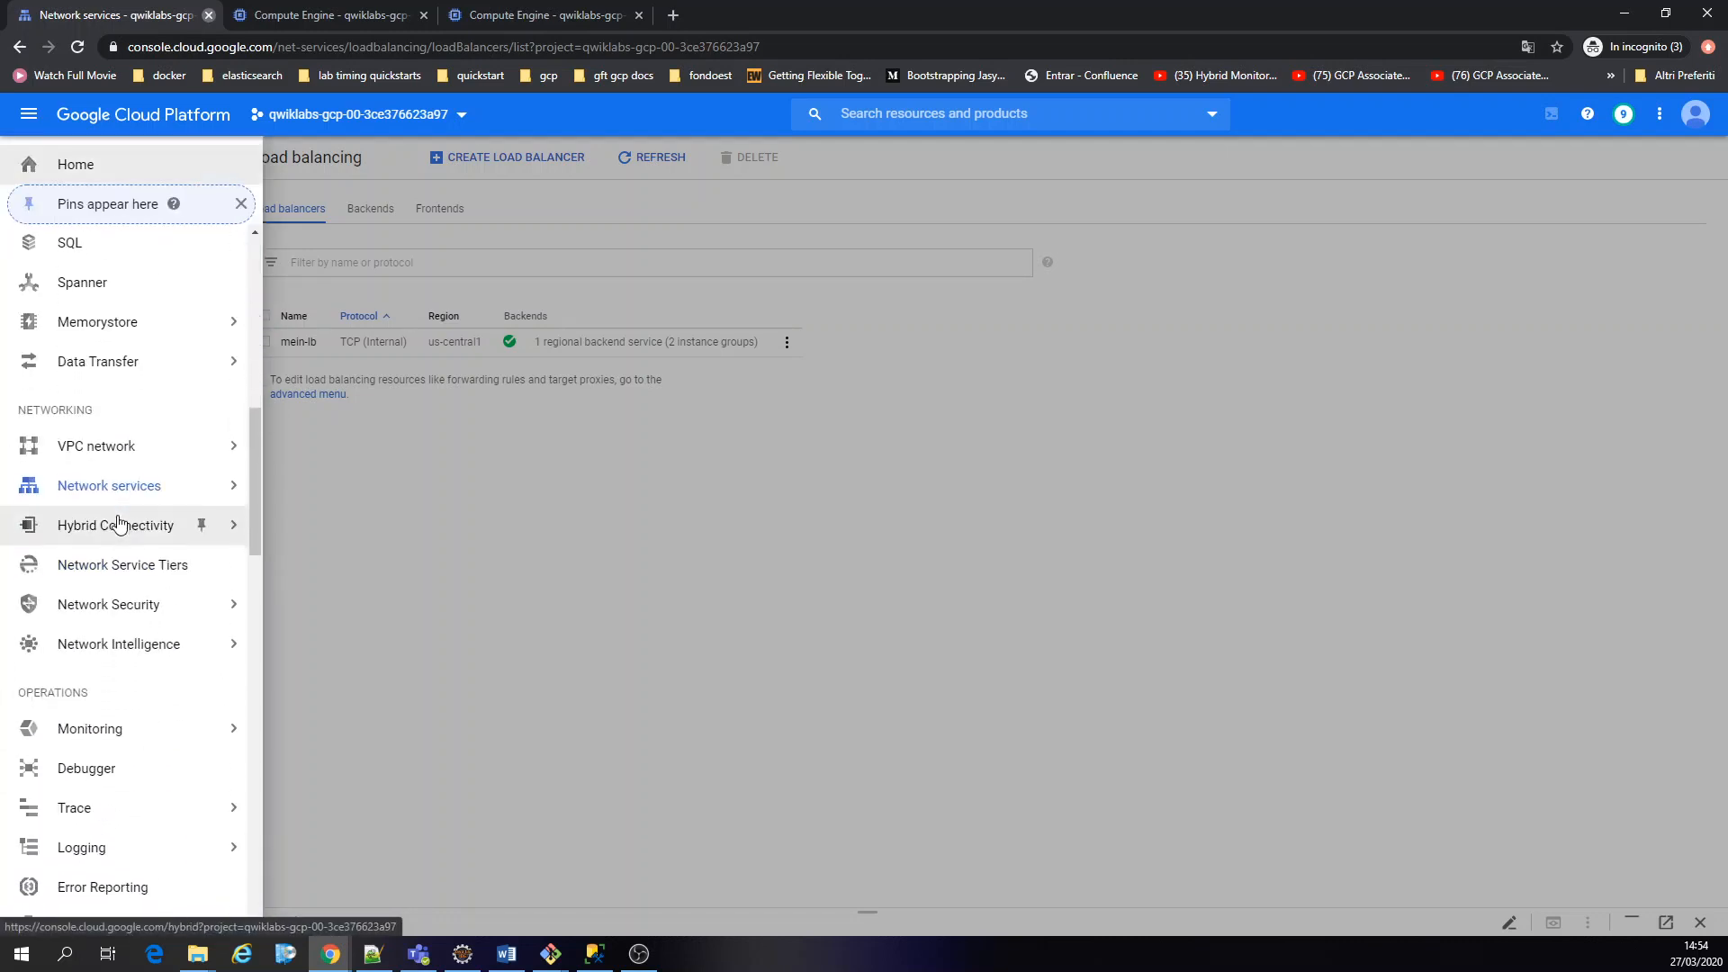
{"action": "scroll", "coordinate": [117, 522], "scroll_direction": "down", "scroll_amount": 2}
{"action": "mouse_move", "coordinate": [113, 553]}
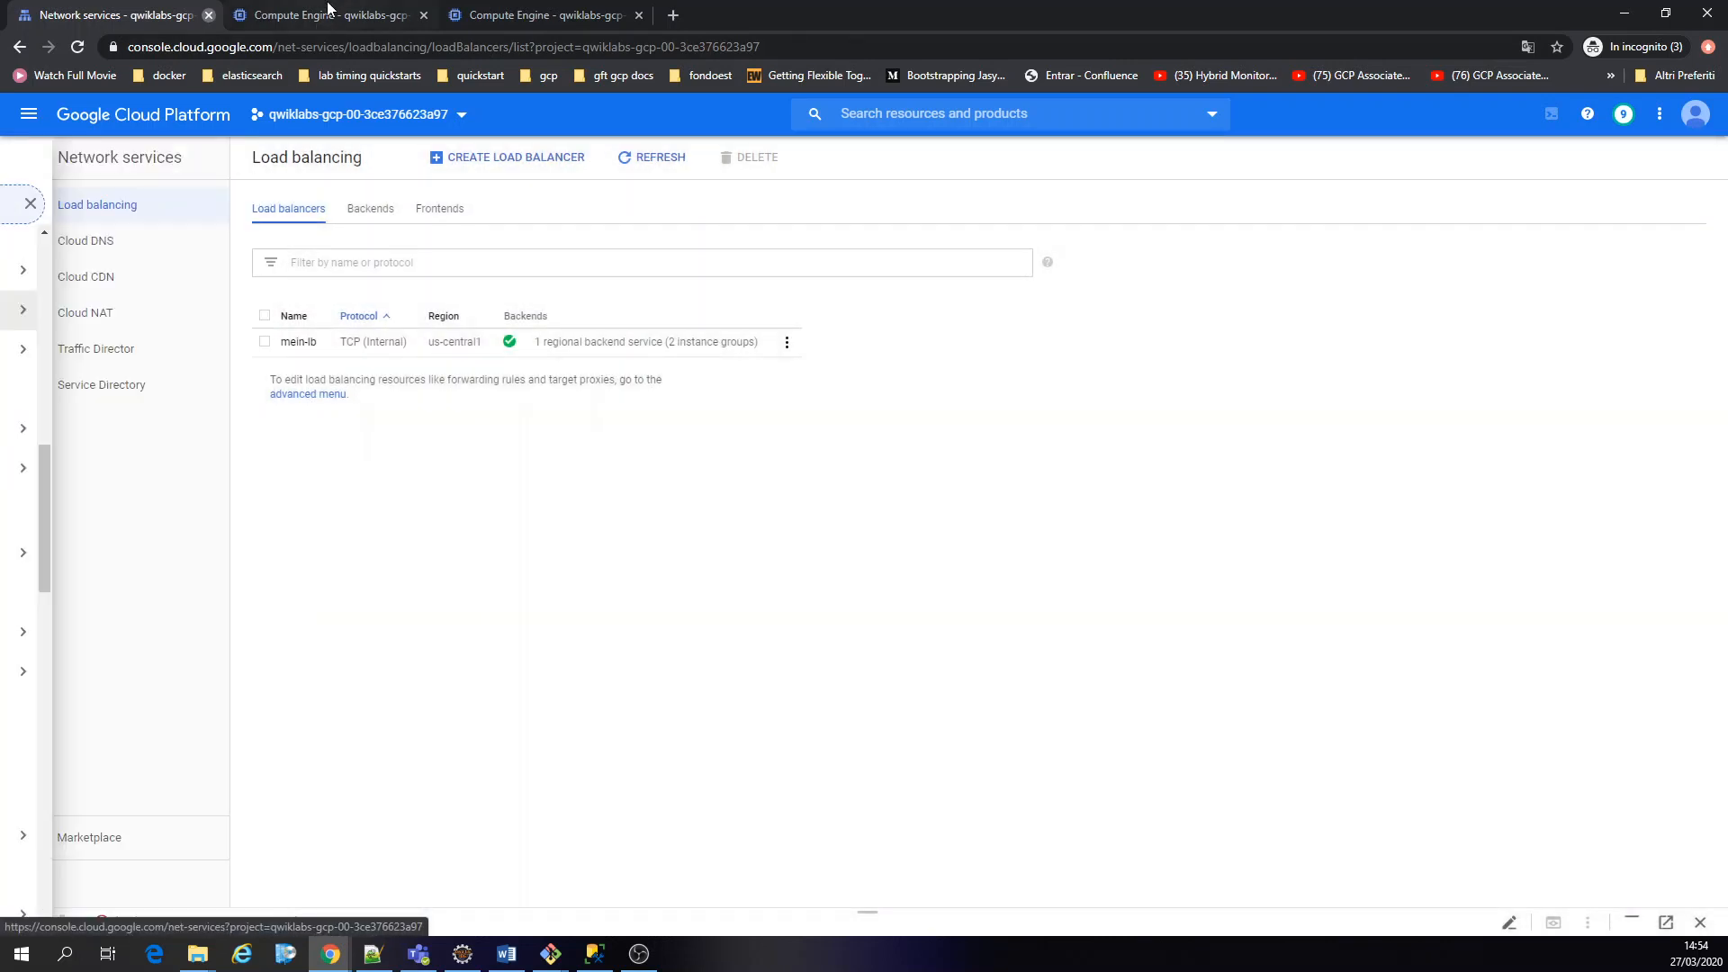
Look at the instance-group-1 page and return to the VM instances list to check the instance-1 SSH connection
{"action": "left_click", "coordinate": [387, 14]}
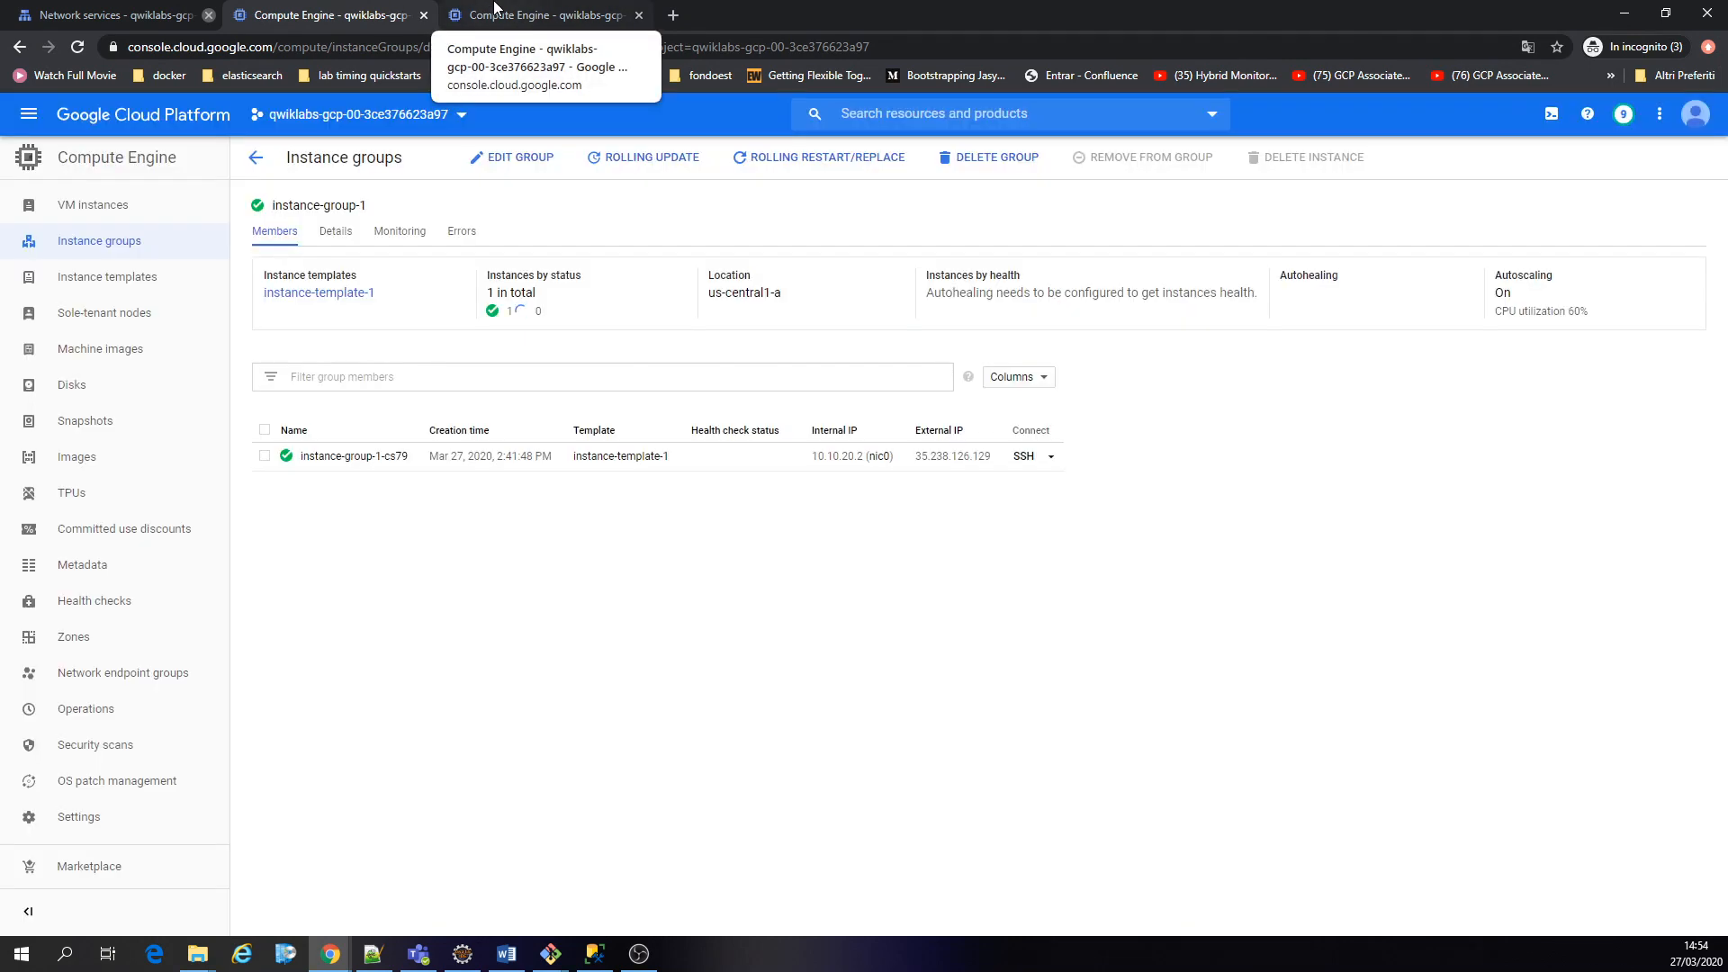
{"action": "left_click", "coordinate": [494, 8]}
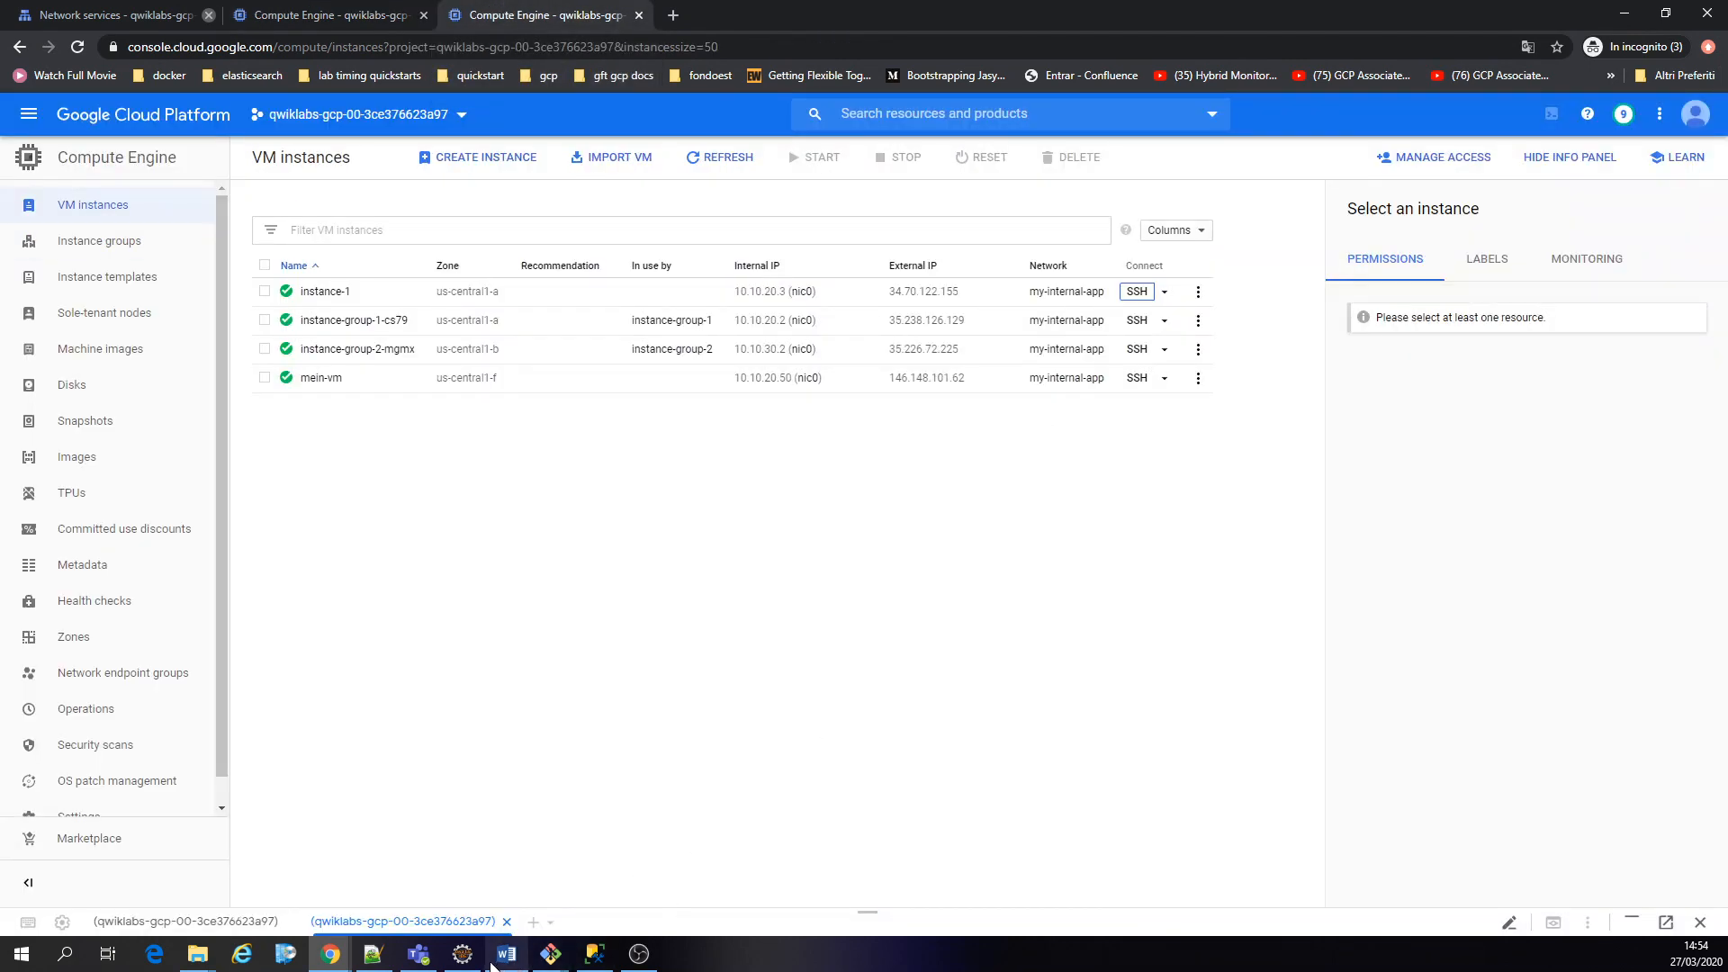
{"action": "mouse_move", "coordinate": [330, 953]}
{"action": "left_click", "coordinate": [651, 889]}
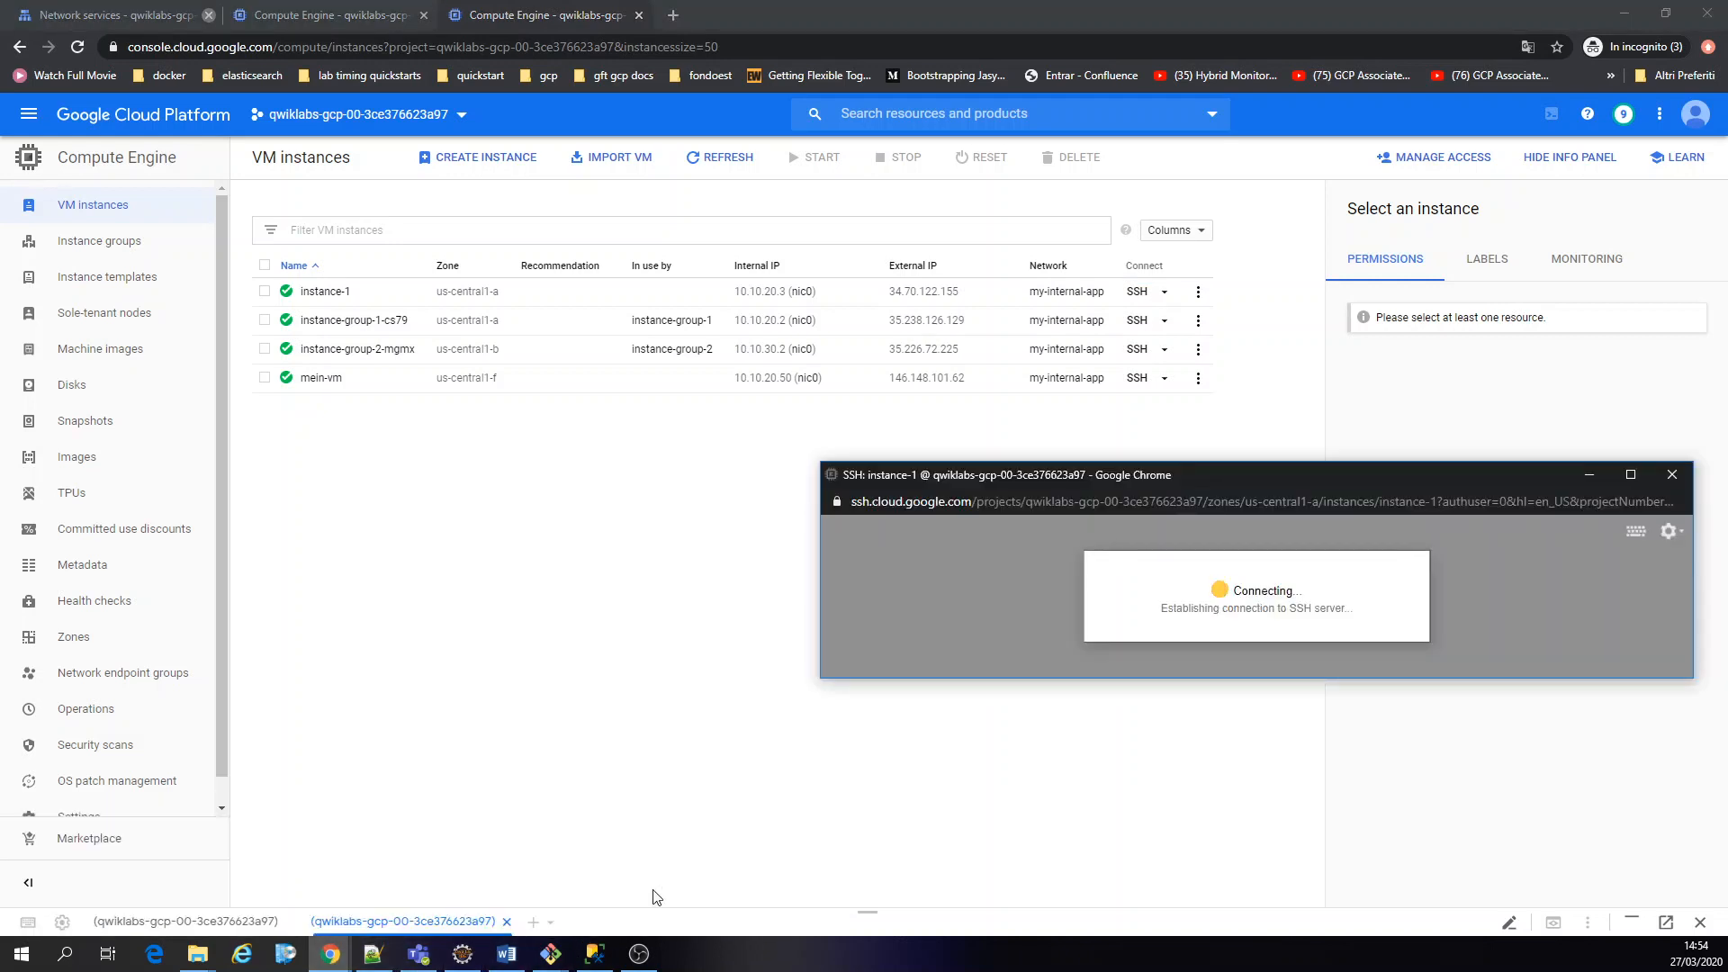
Create instance-2 with its network interface on my-internal-app and subnet-a (10.10.20.0/24)
{"action": "left_click", "coordinate": [484, 160]}
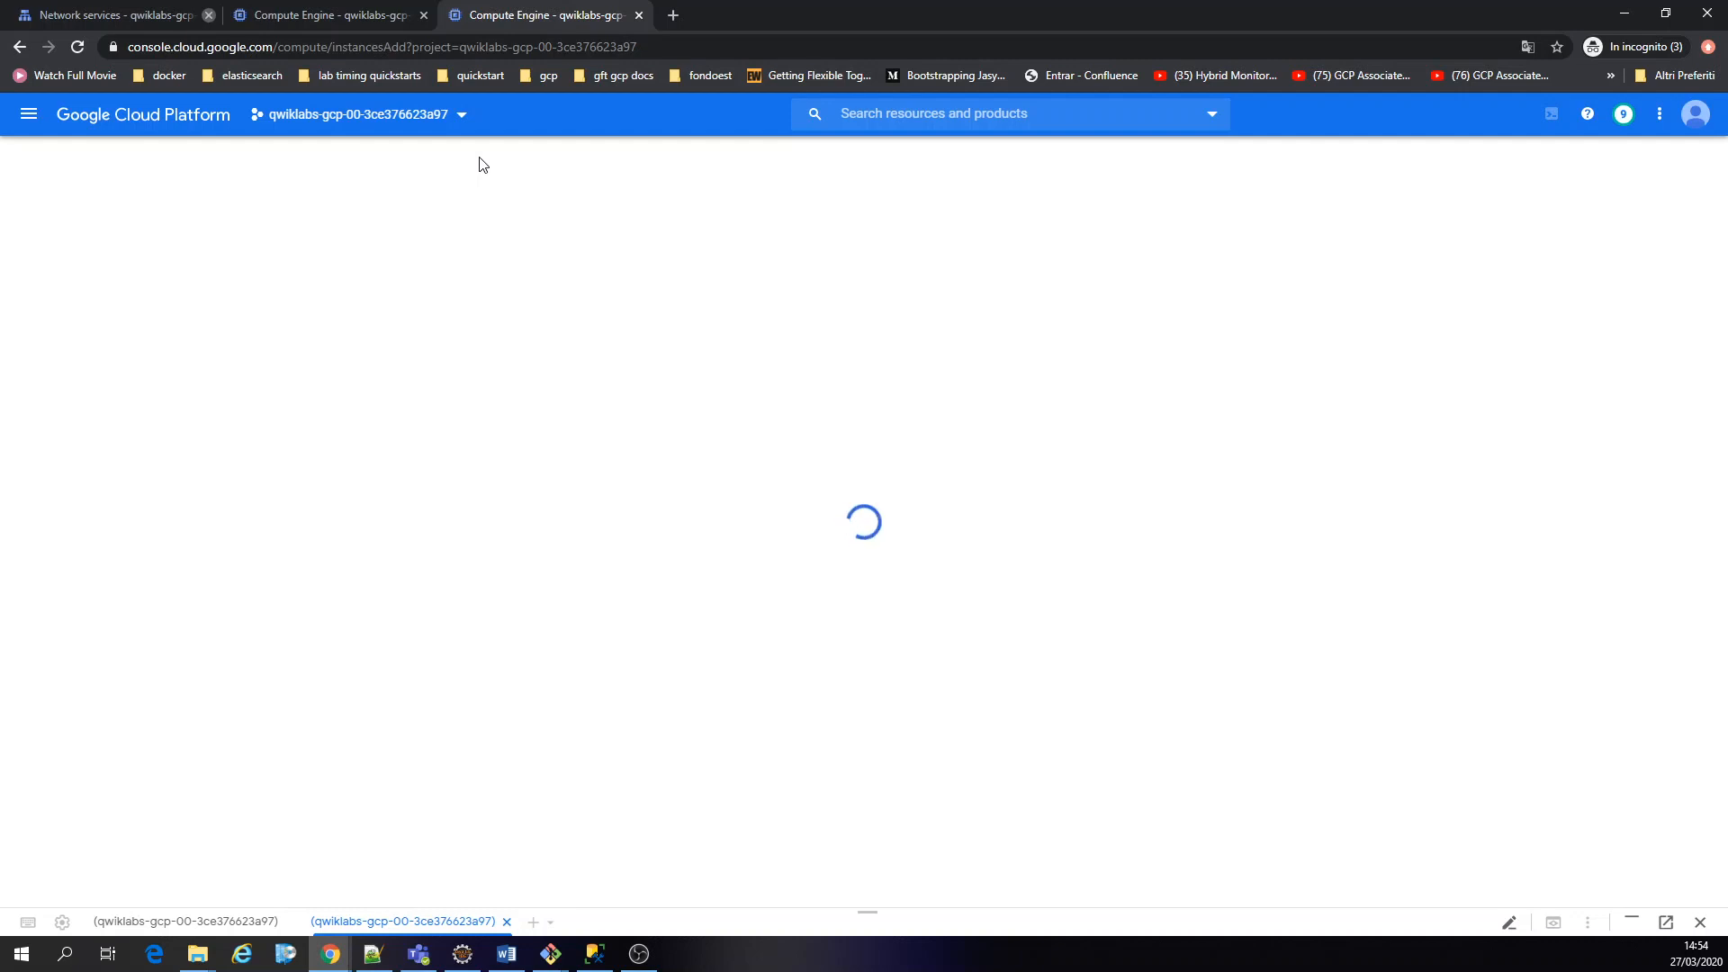
{"action": "scroll", "coordinate": [499, 337], "scroll_direction": "down", "scroll_amount": 5}
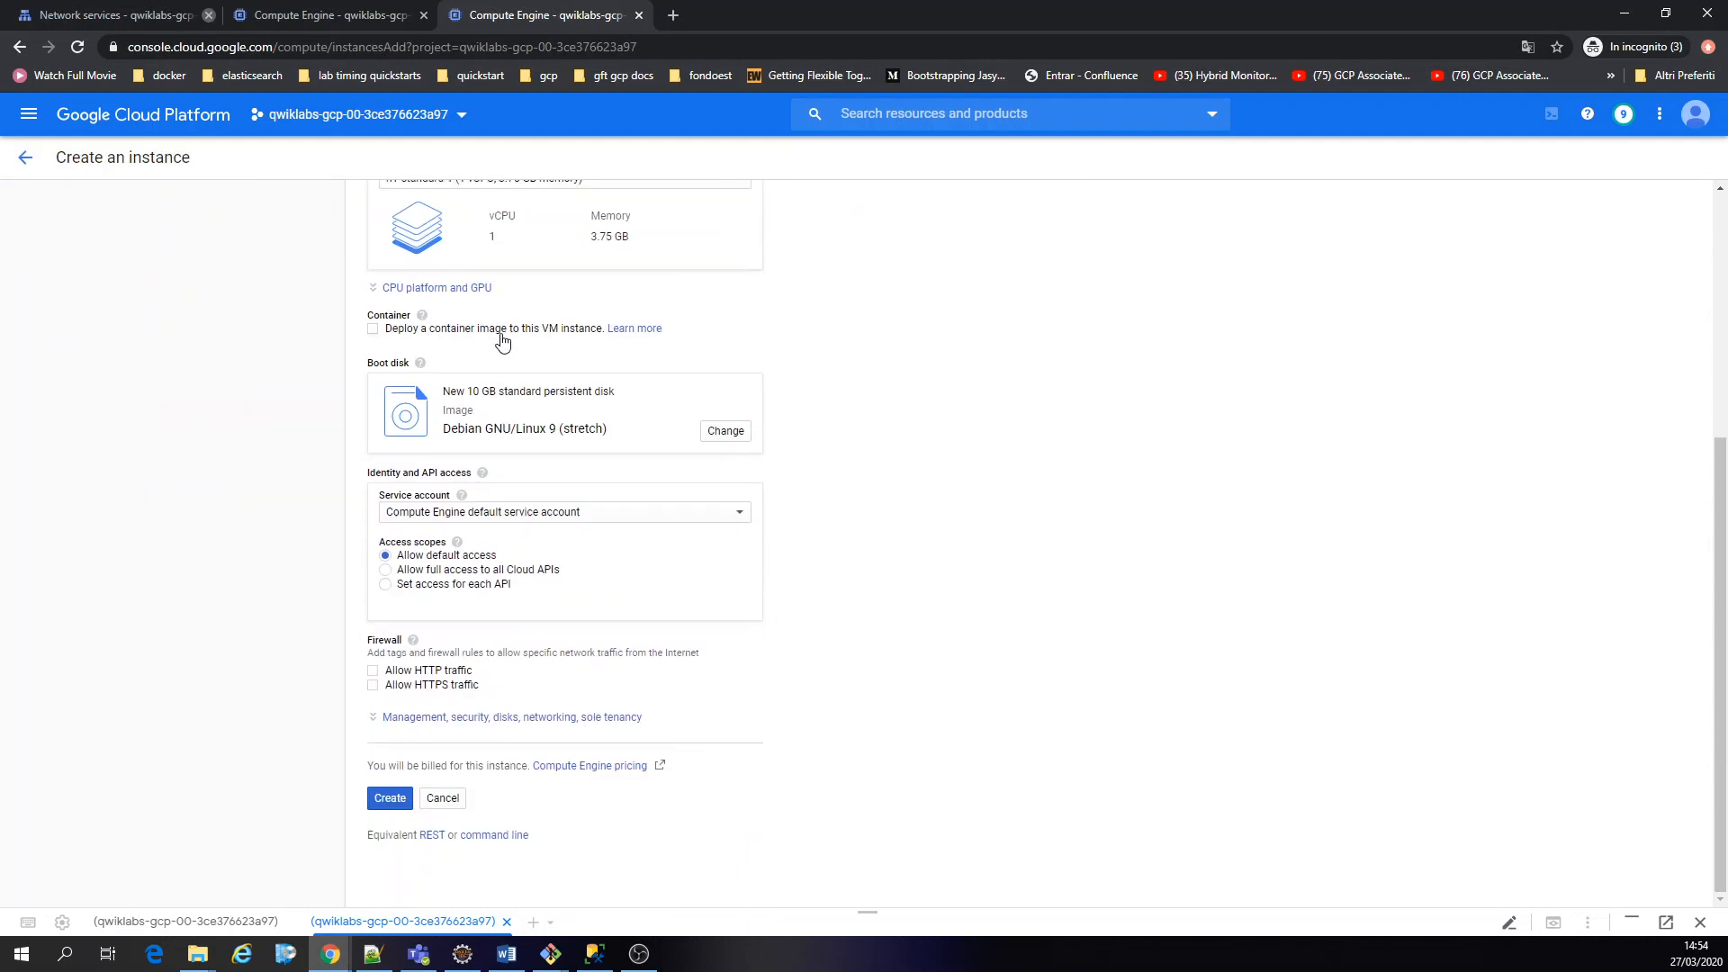
{"action": "left_click", "coordinate": [570, 719]}
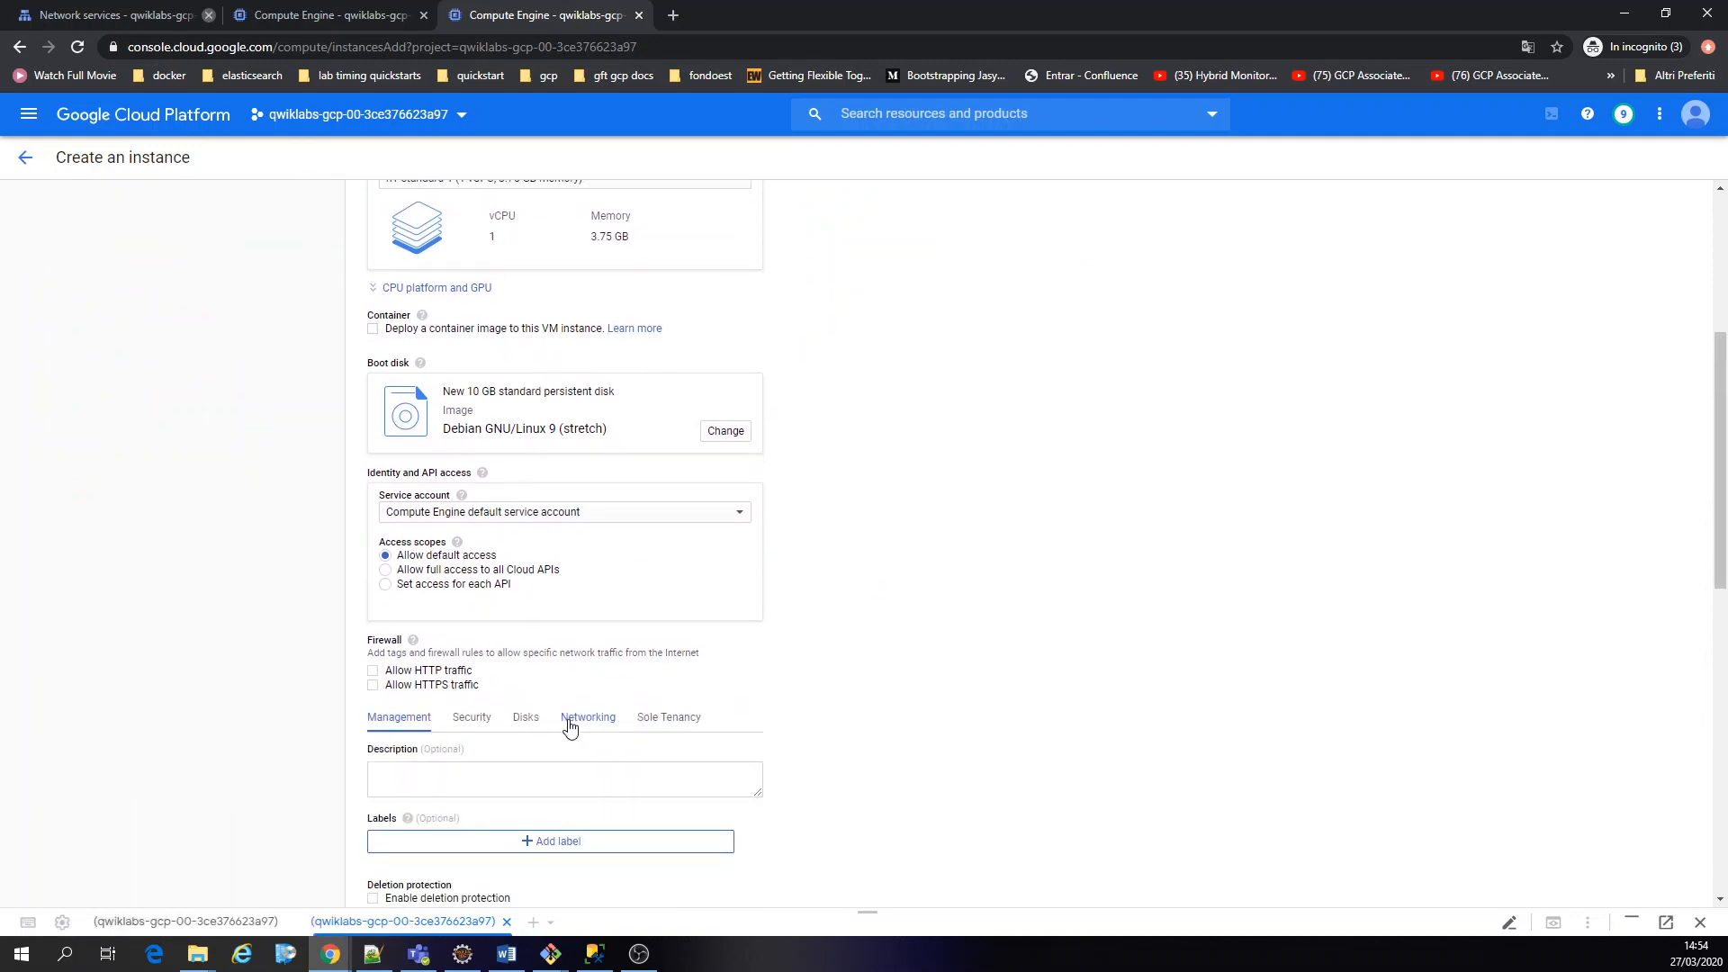
{"action": "left_click", "coordinate": [594, 717]}
{"action": "scroll", "coordinate": [809, 689], "scroll_direction": "down", "scroll_amount": 3}
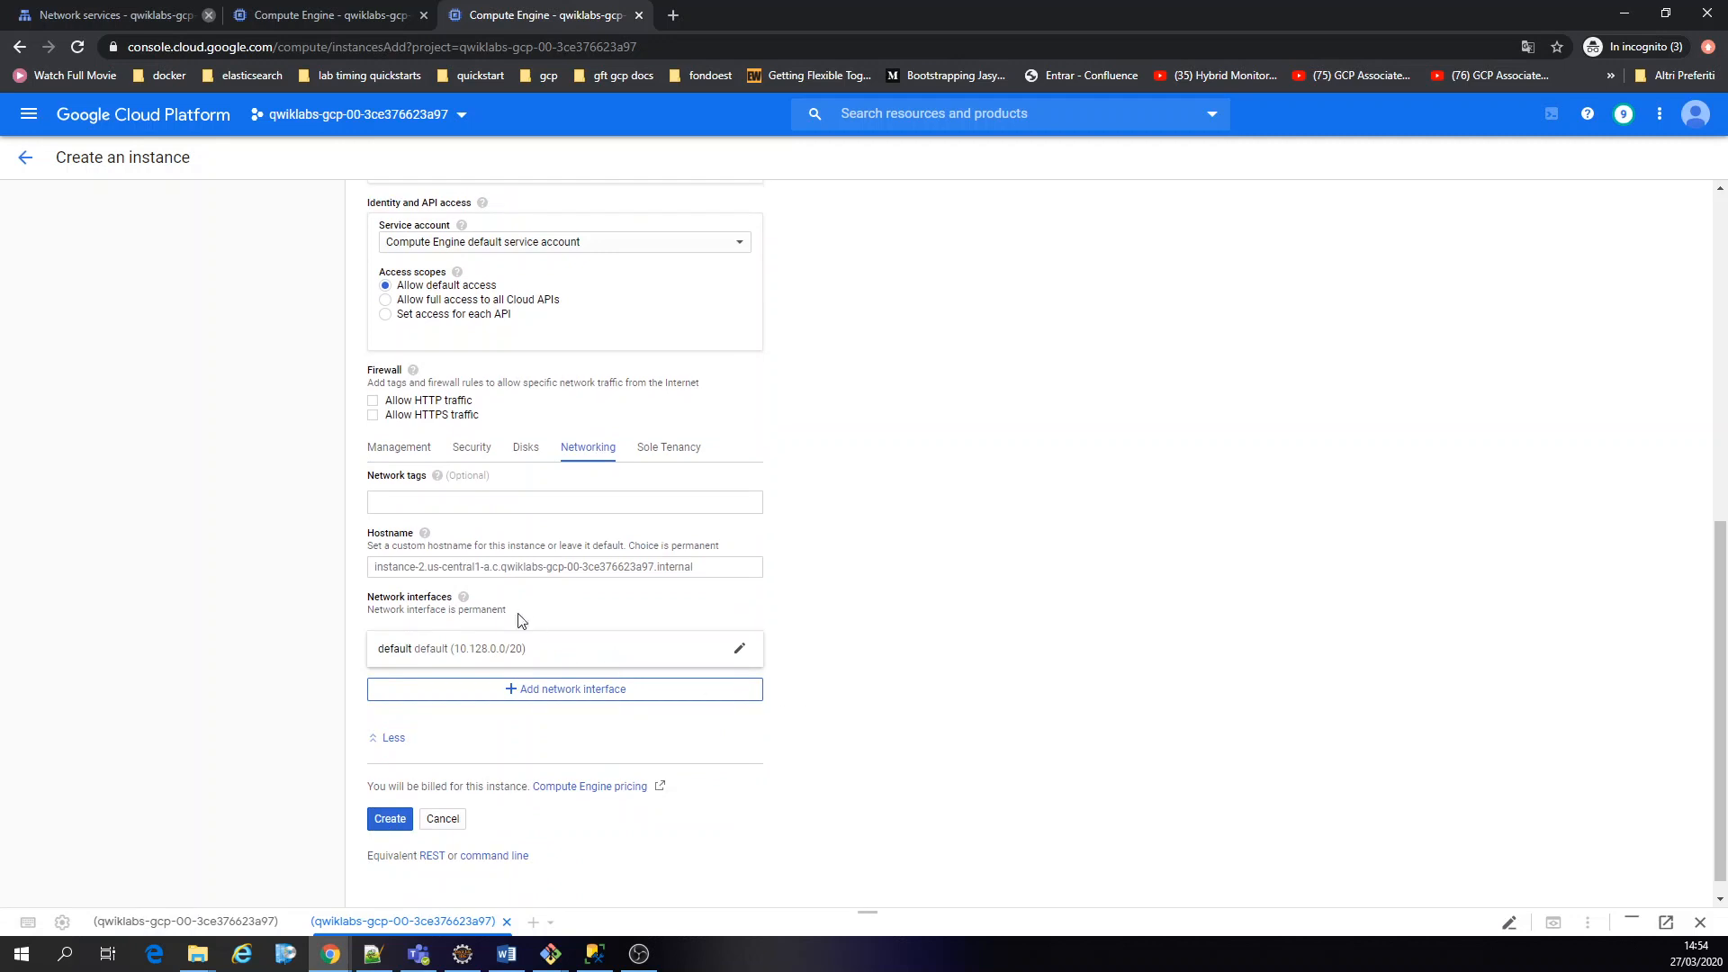
{"action": "left_click", "coordinate": [557, 661]}
{"action": "left_click", "coordinate": [500, 719]}
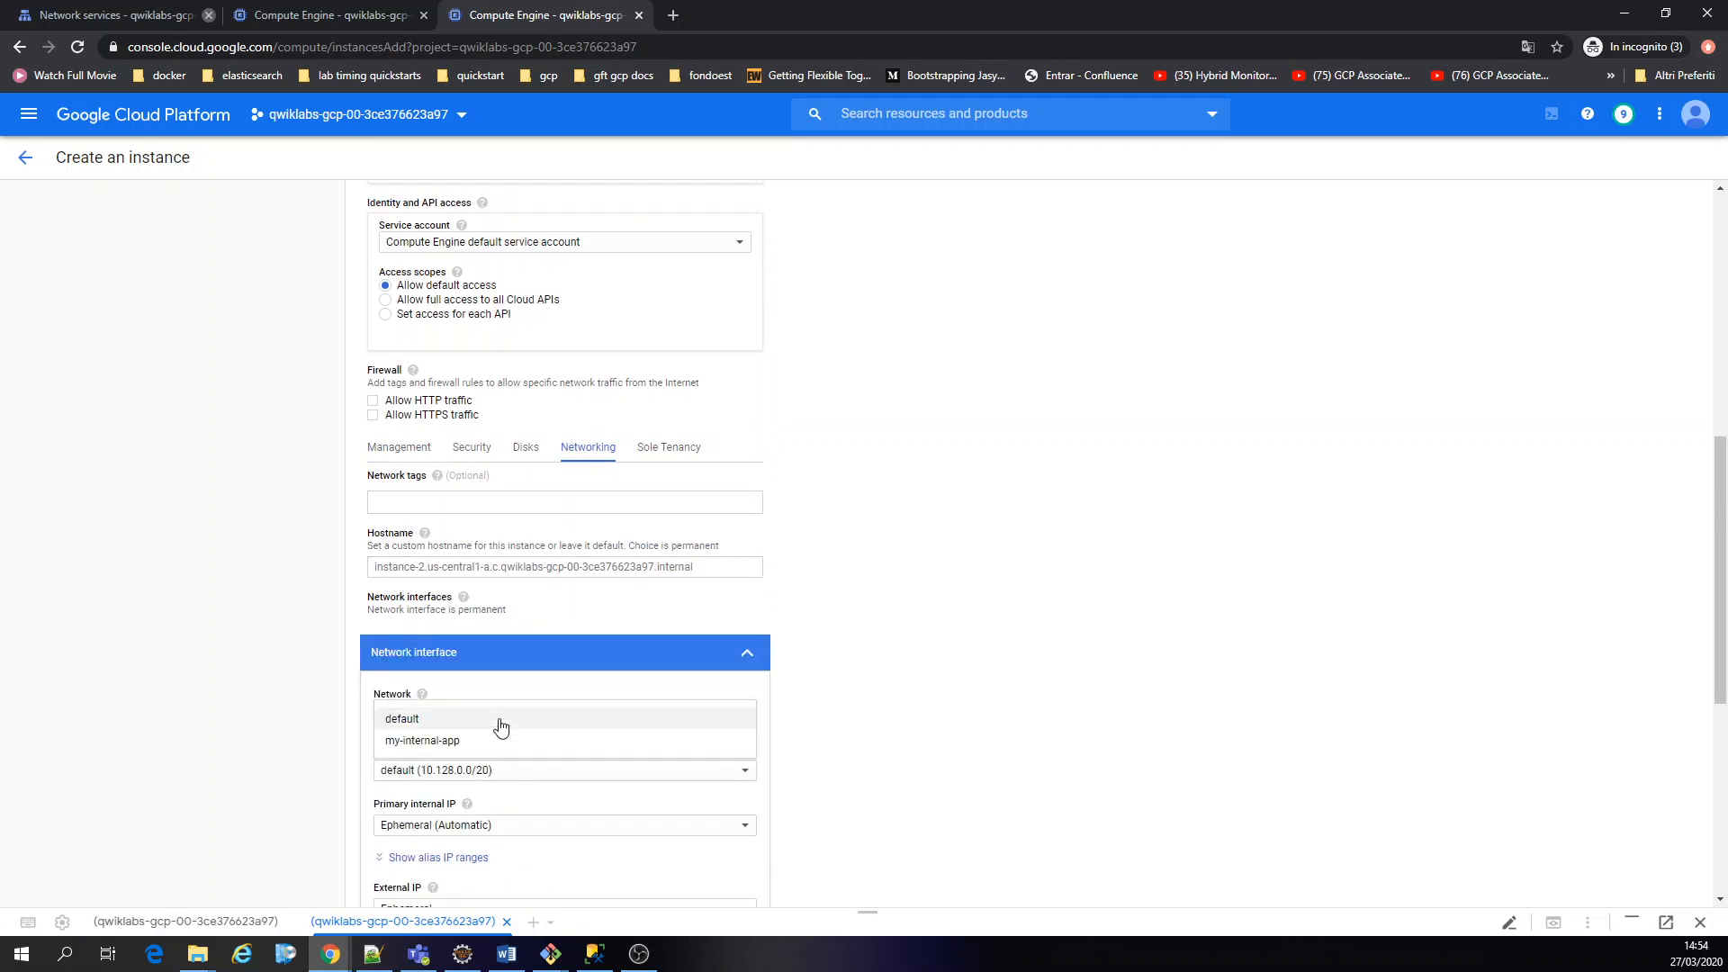
{"action": "left_click", "coordinate": [477, 741]}
{"action": "scroll", "coordinate": [868, 693], "scroll_direction": "down", "scroll_amount": 5}
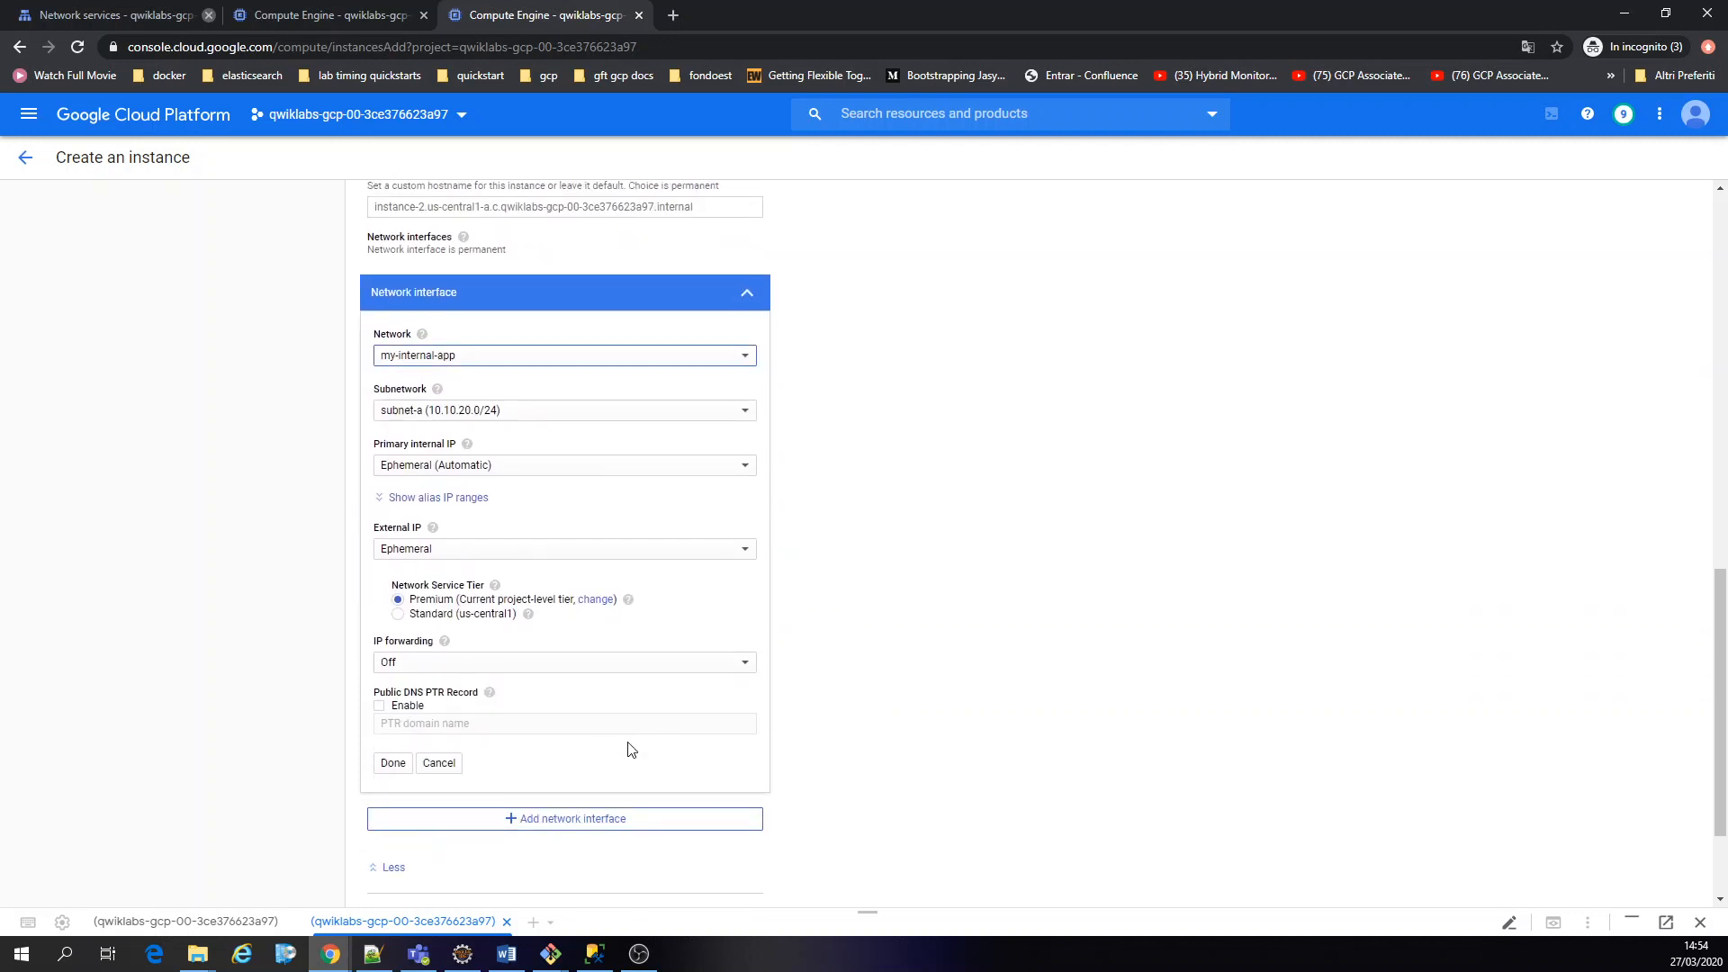
{"action": "left_click", "coordinate": [392, 614]}
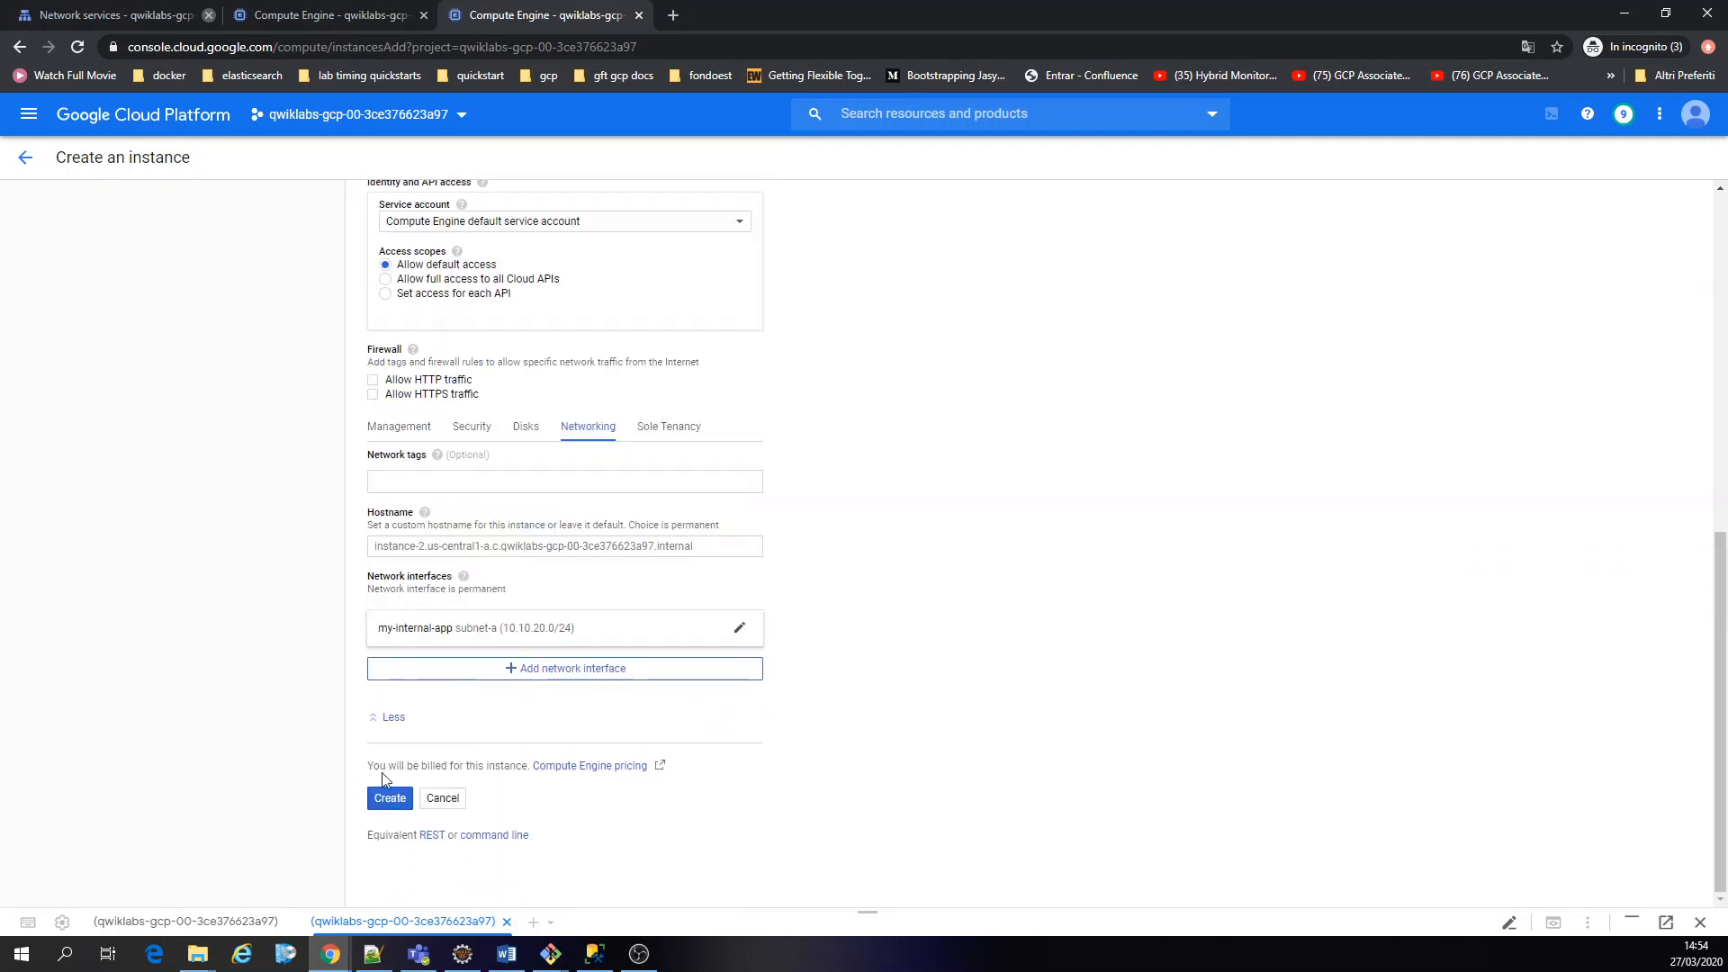
{"action": "left_click", "coordinate": [387, 798]}
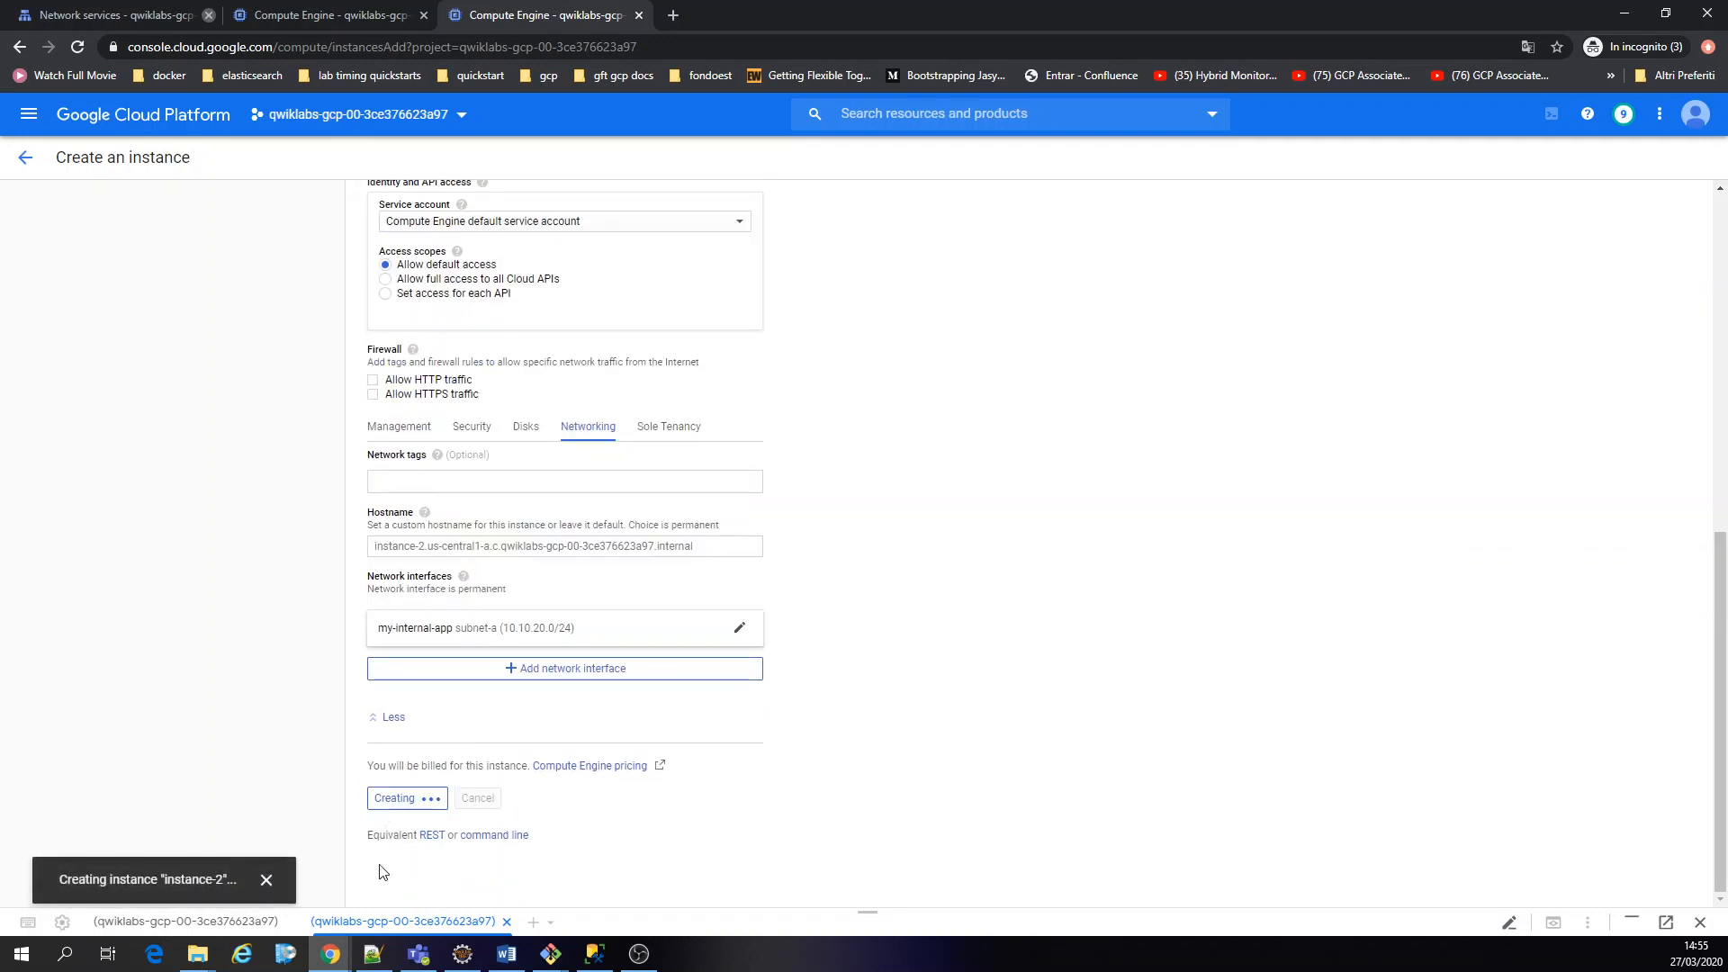
Run "for i in `seq 1 2000000`; do curl 10.10.30.5; done" on instance-1 and show the mein-vm terminal beside it
{"action": "mouse_move", "coordinate": [332, 953]}
{"action": "left_click", "coordinate": [630, 877]}
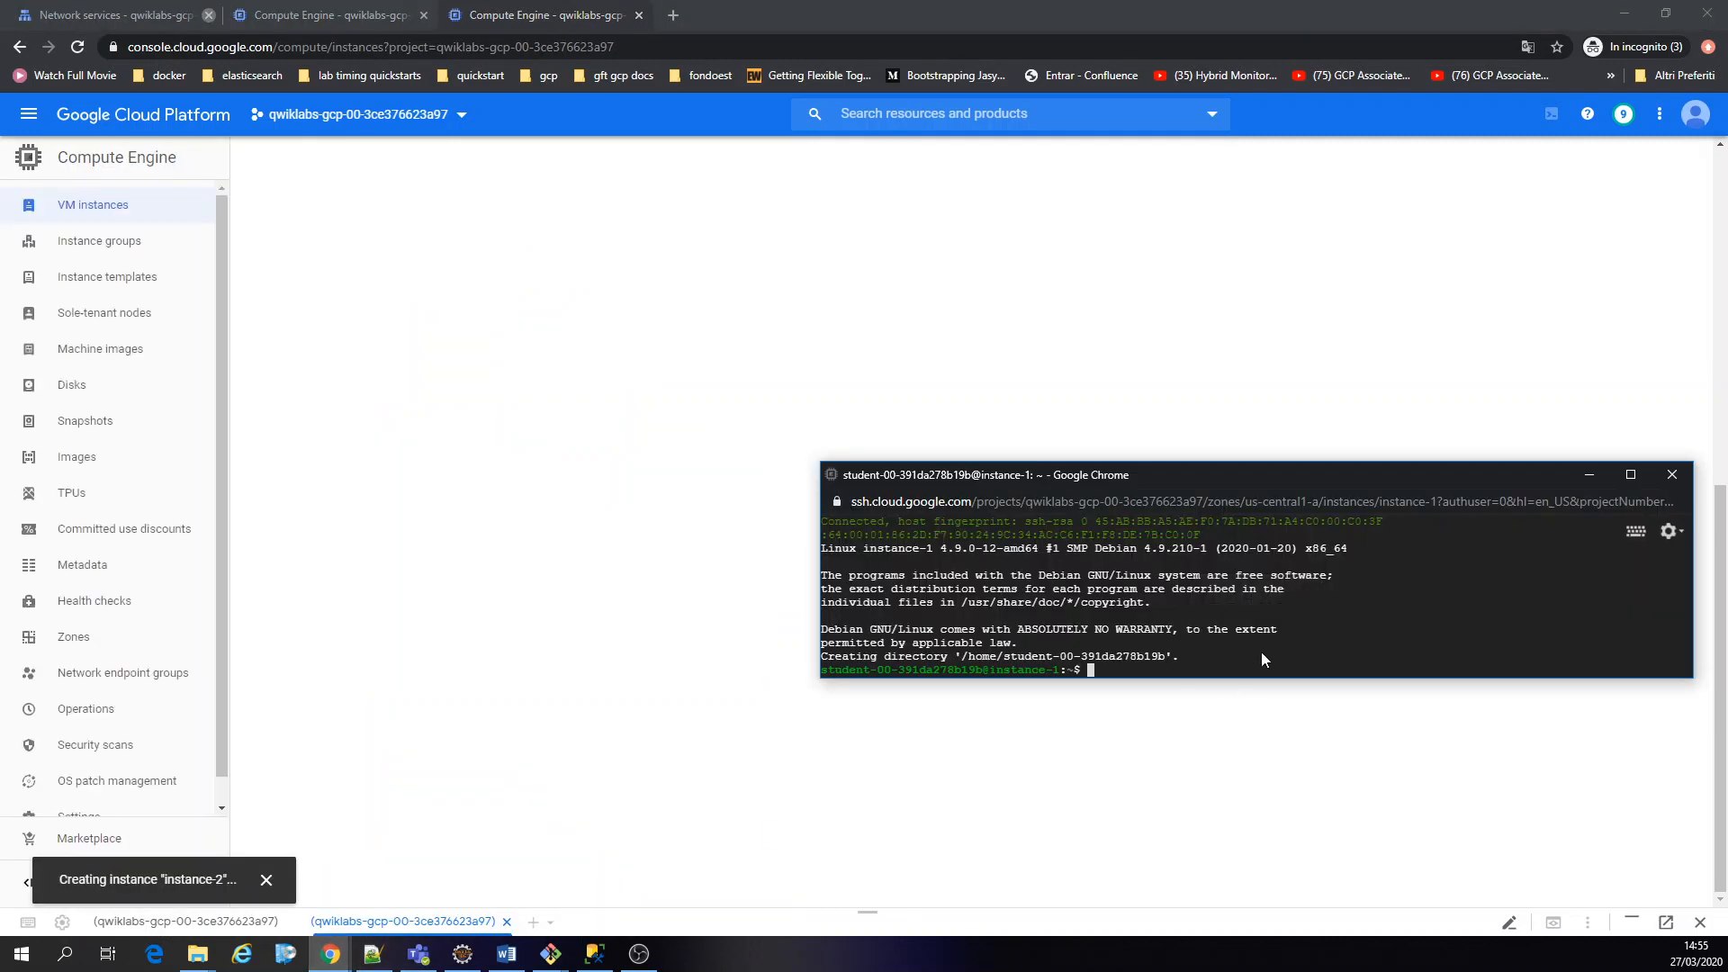
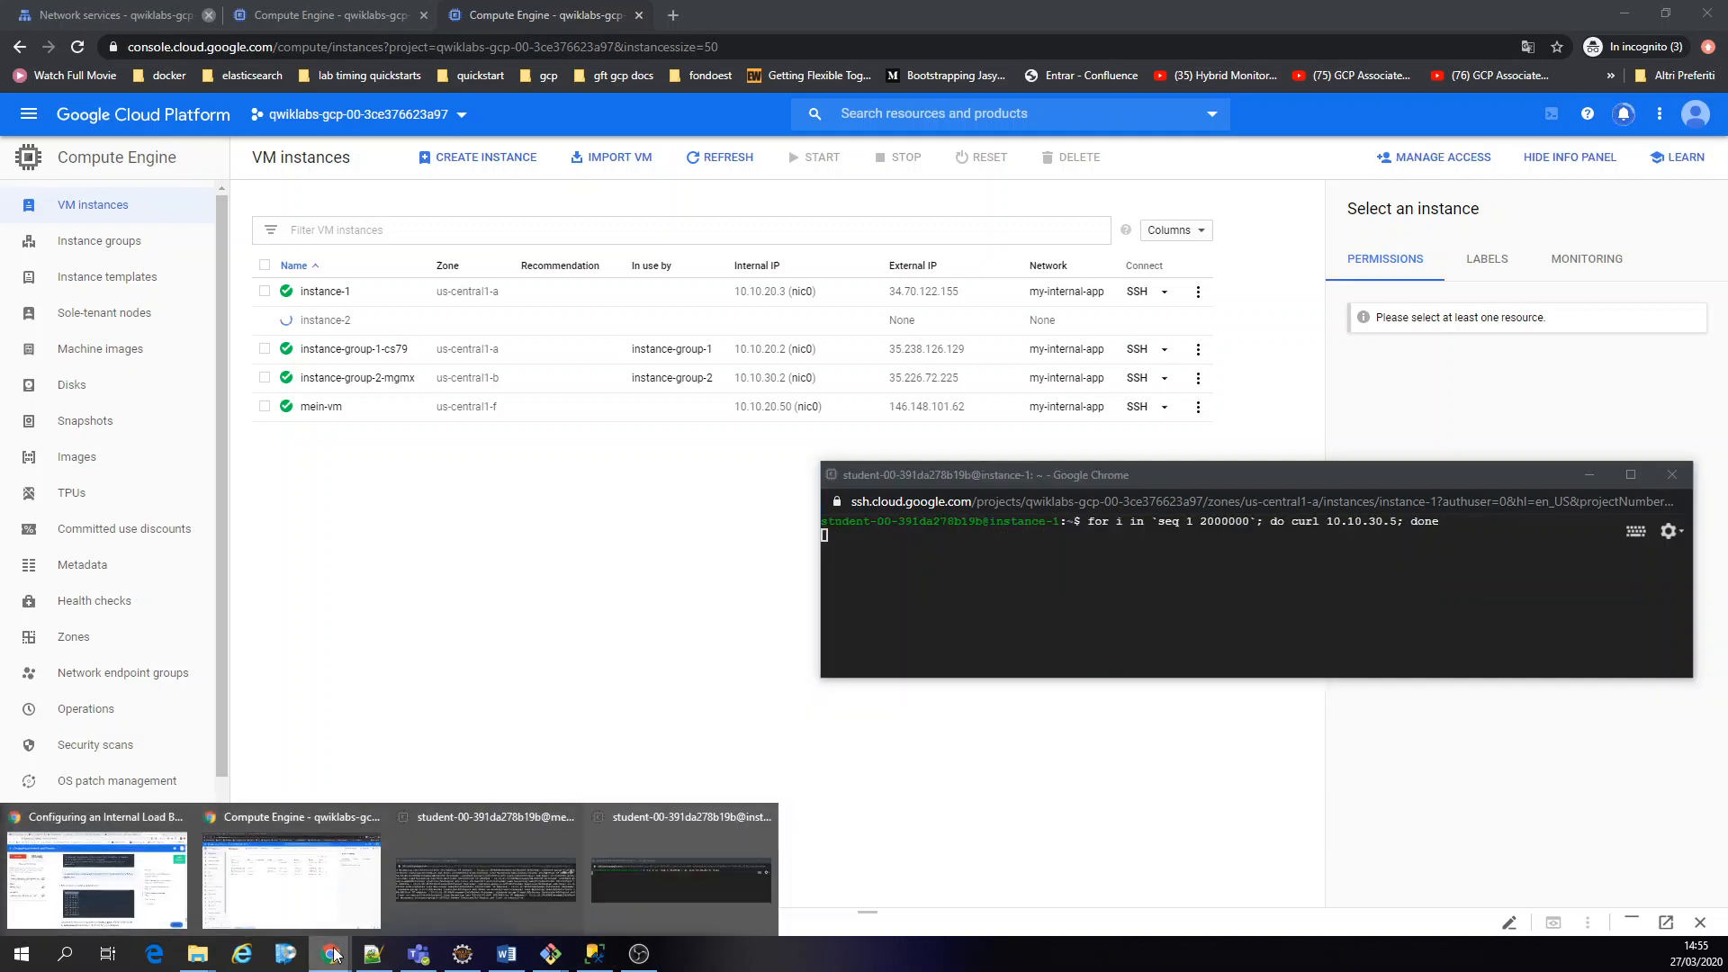
{"action": "left_click", "coordinate": [447, 897]}
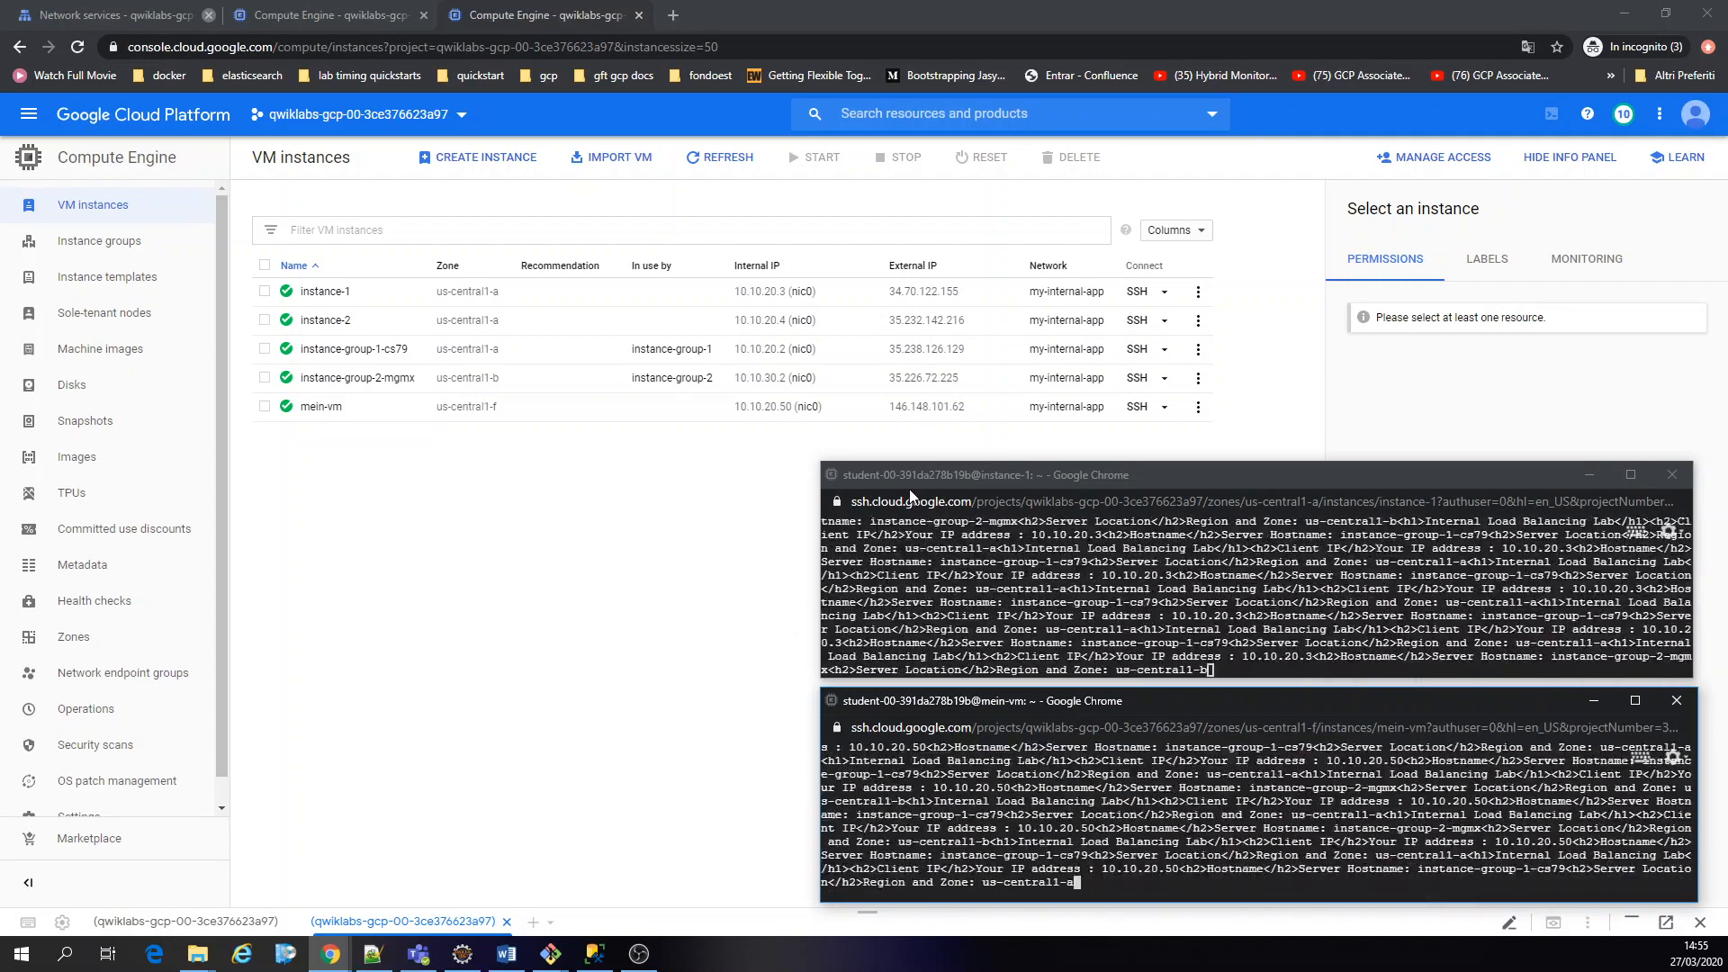
Open an SSH session to instance-2 and place its reduced window below the VM instances list
{"action": "left_click", "coordinate": [1134, 322]}
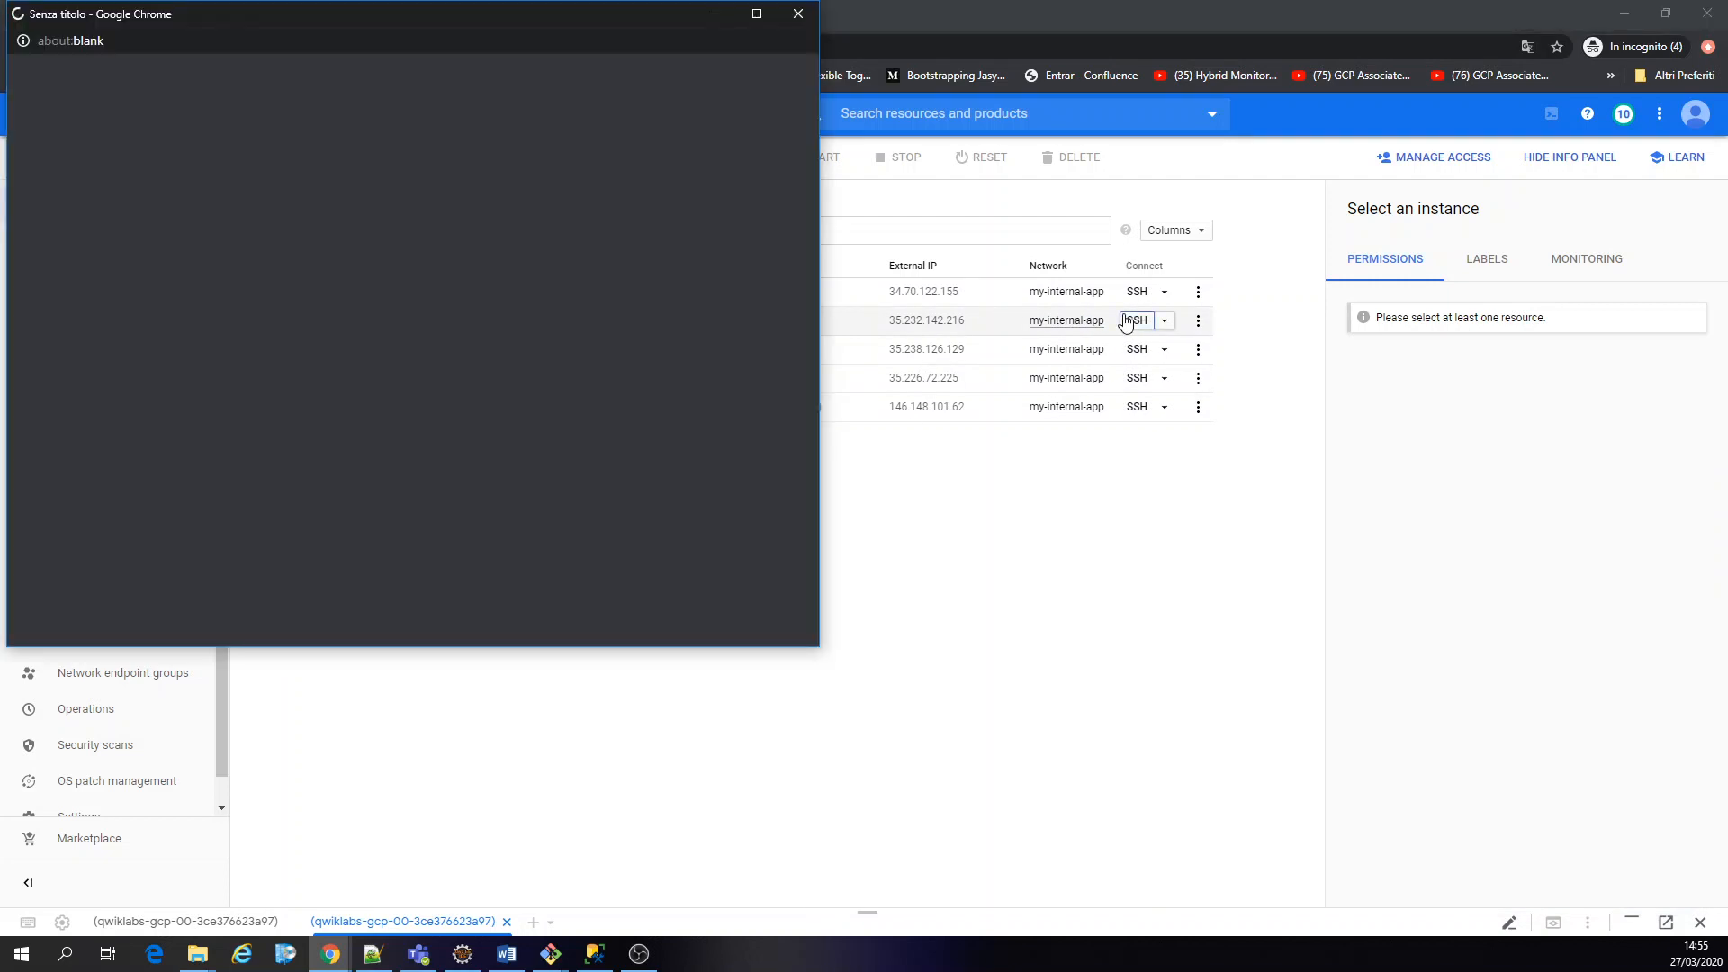
{"action": "left_click_drag", "start_coordinate": [426, 2], "coordinate": [856, 651]}
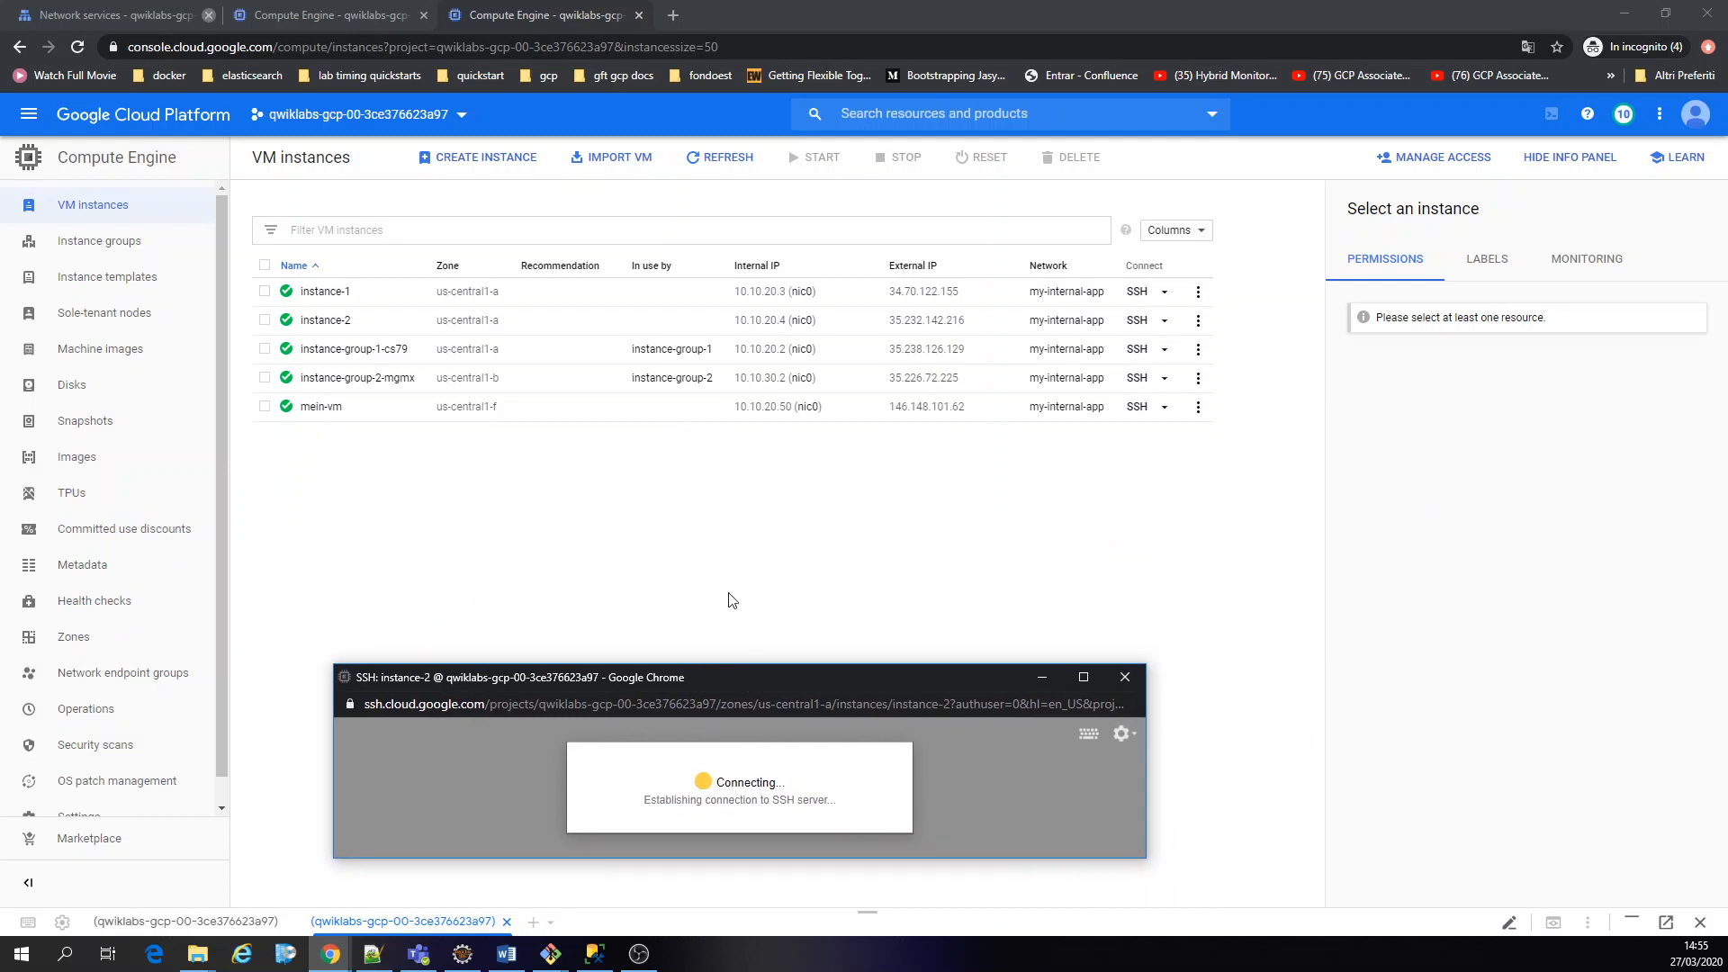
Open Monitoring in place of the load balancing page, closing its Cloud Shell, and show the monitoring charts of instance-group-1
{"action": "left_click", "coordinate": [60, 11]}
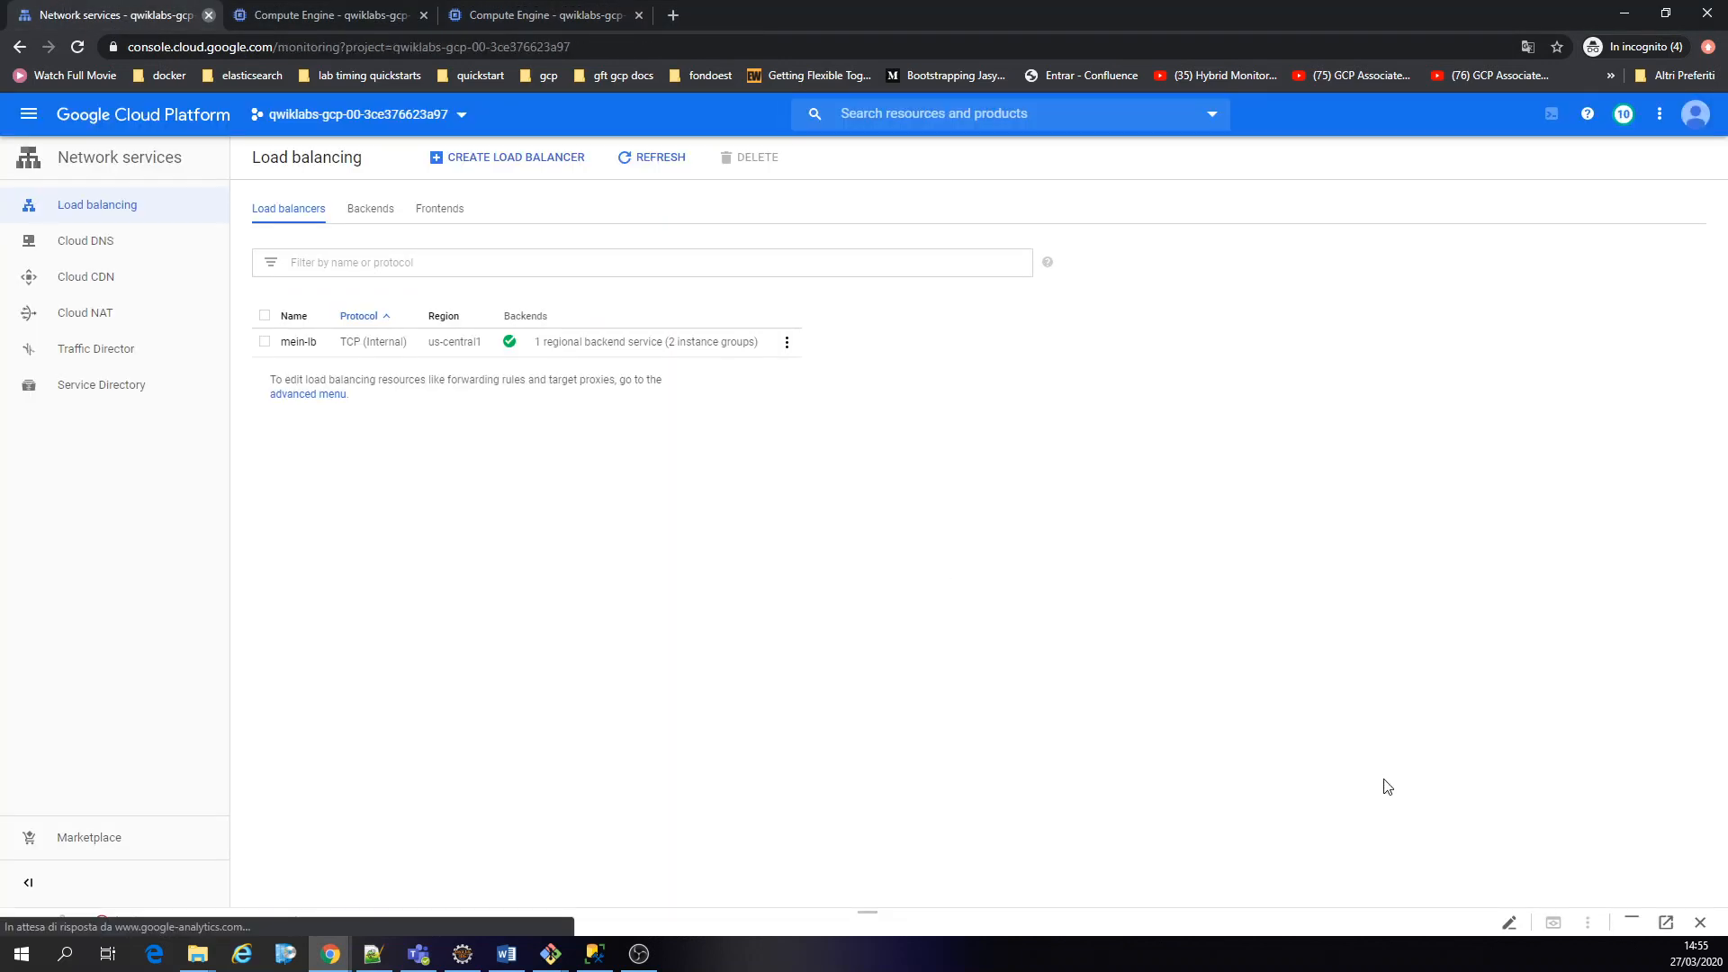
{"action": "left_click", "coordinate": [1700, 922]}
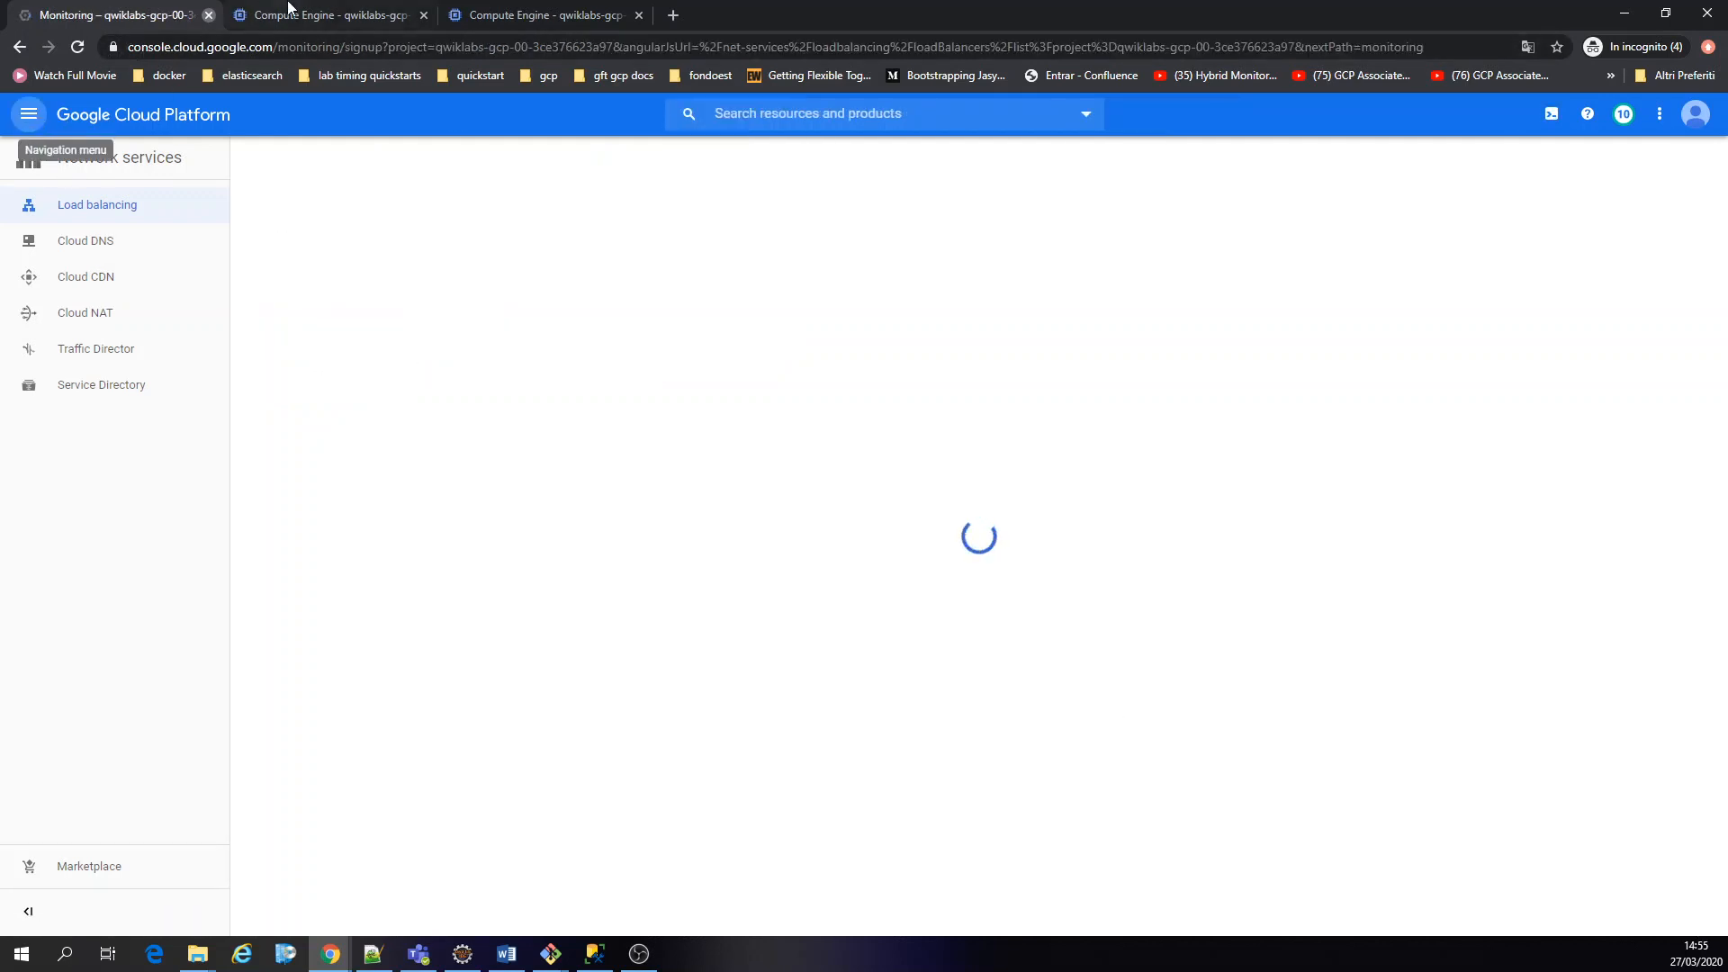
{"action": "left_click", "coordinate": [333, 18]}
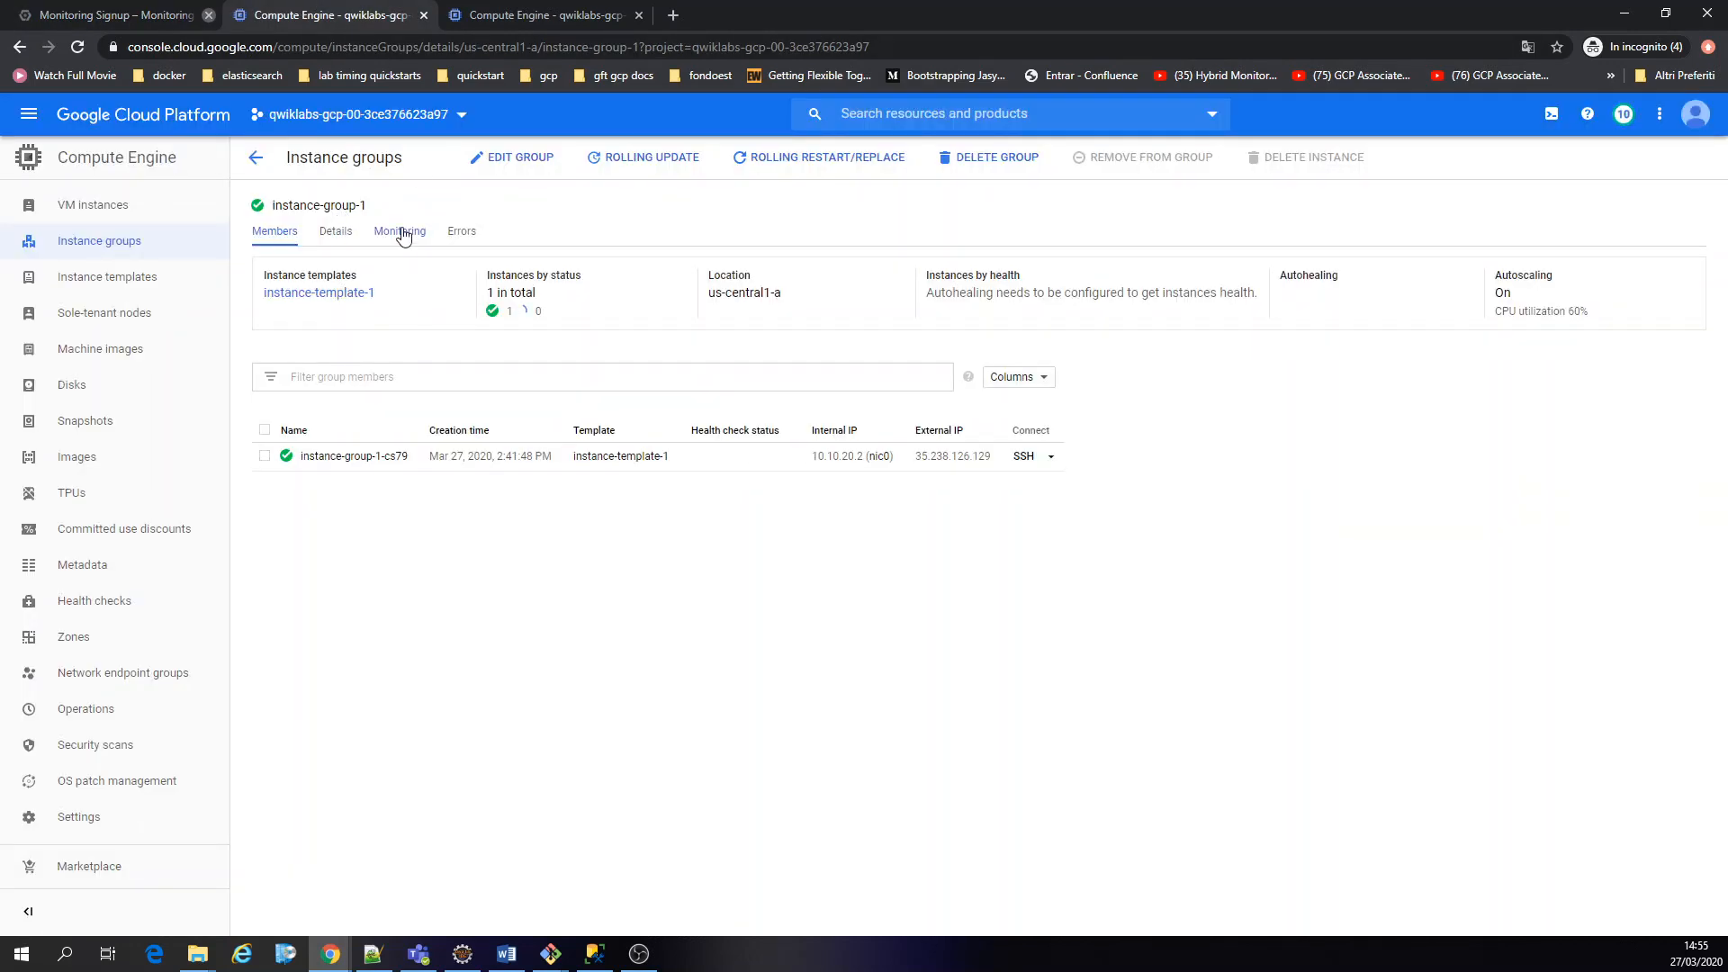
{"action": "left_click", "coordinate": [403, 236]}
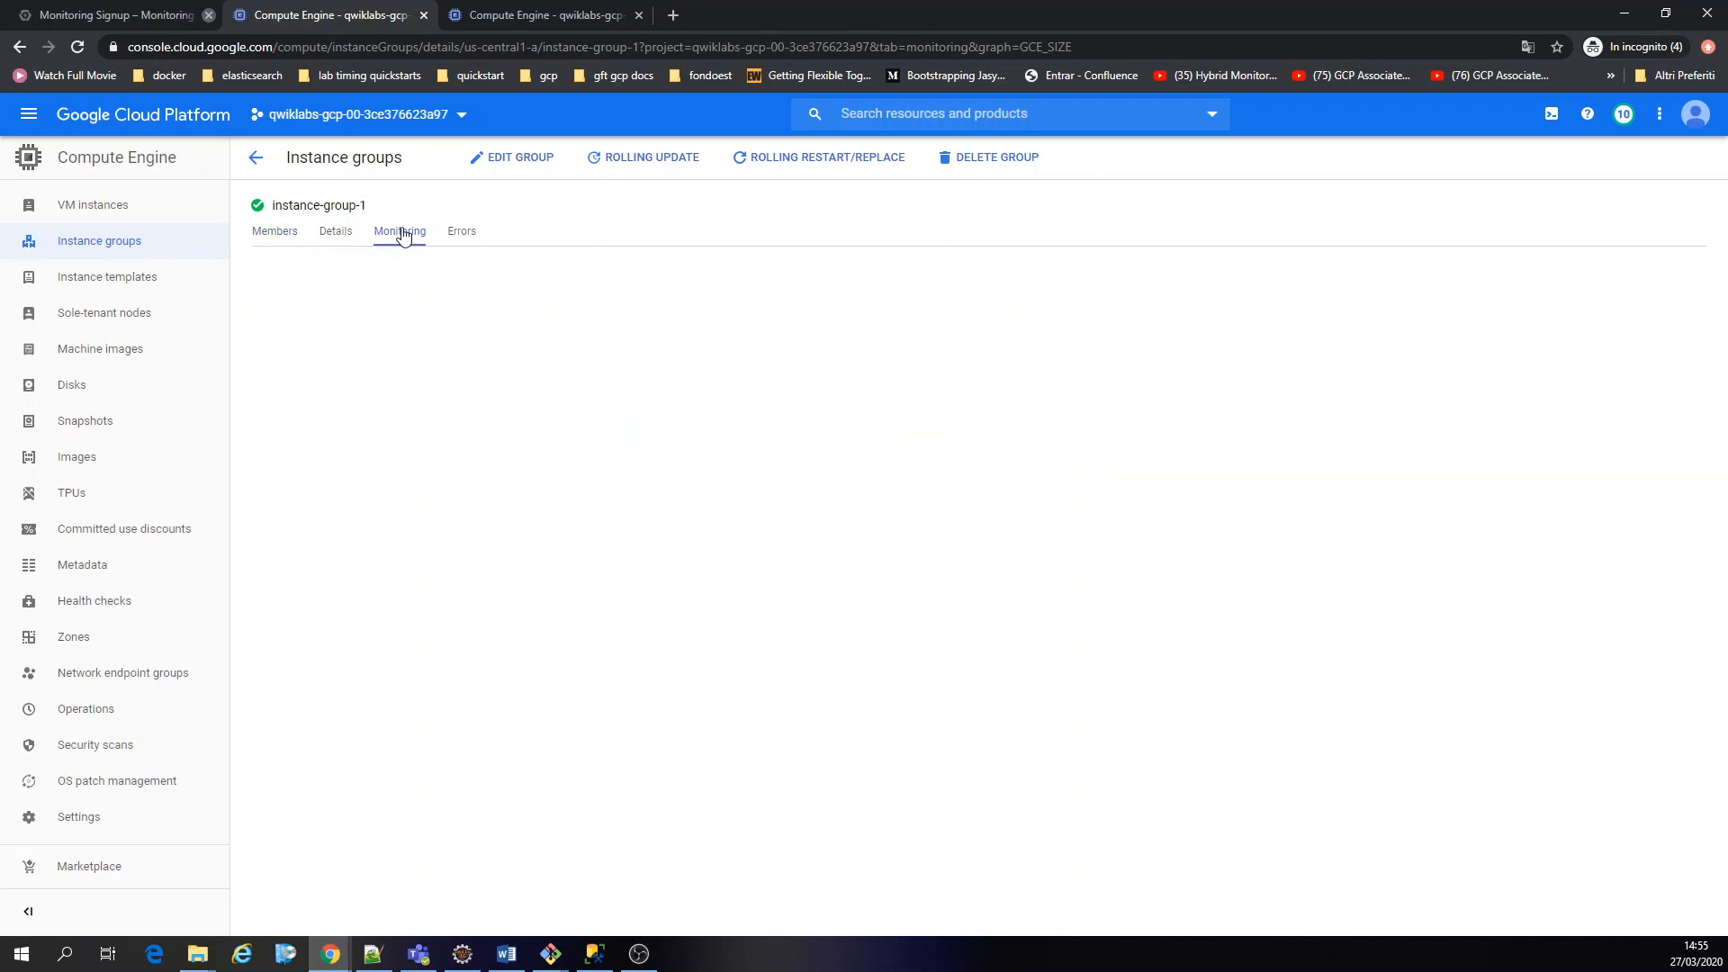
Return to the VM instances list, bring up the instance-2 SSH window, and move it just below the list's Connect column
{"action": "left_click", "coordinate": [534, 7]}
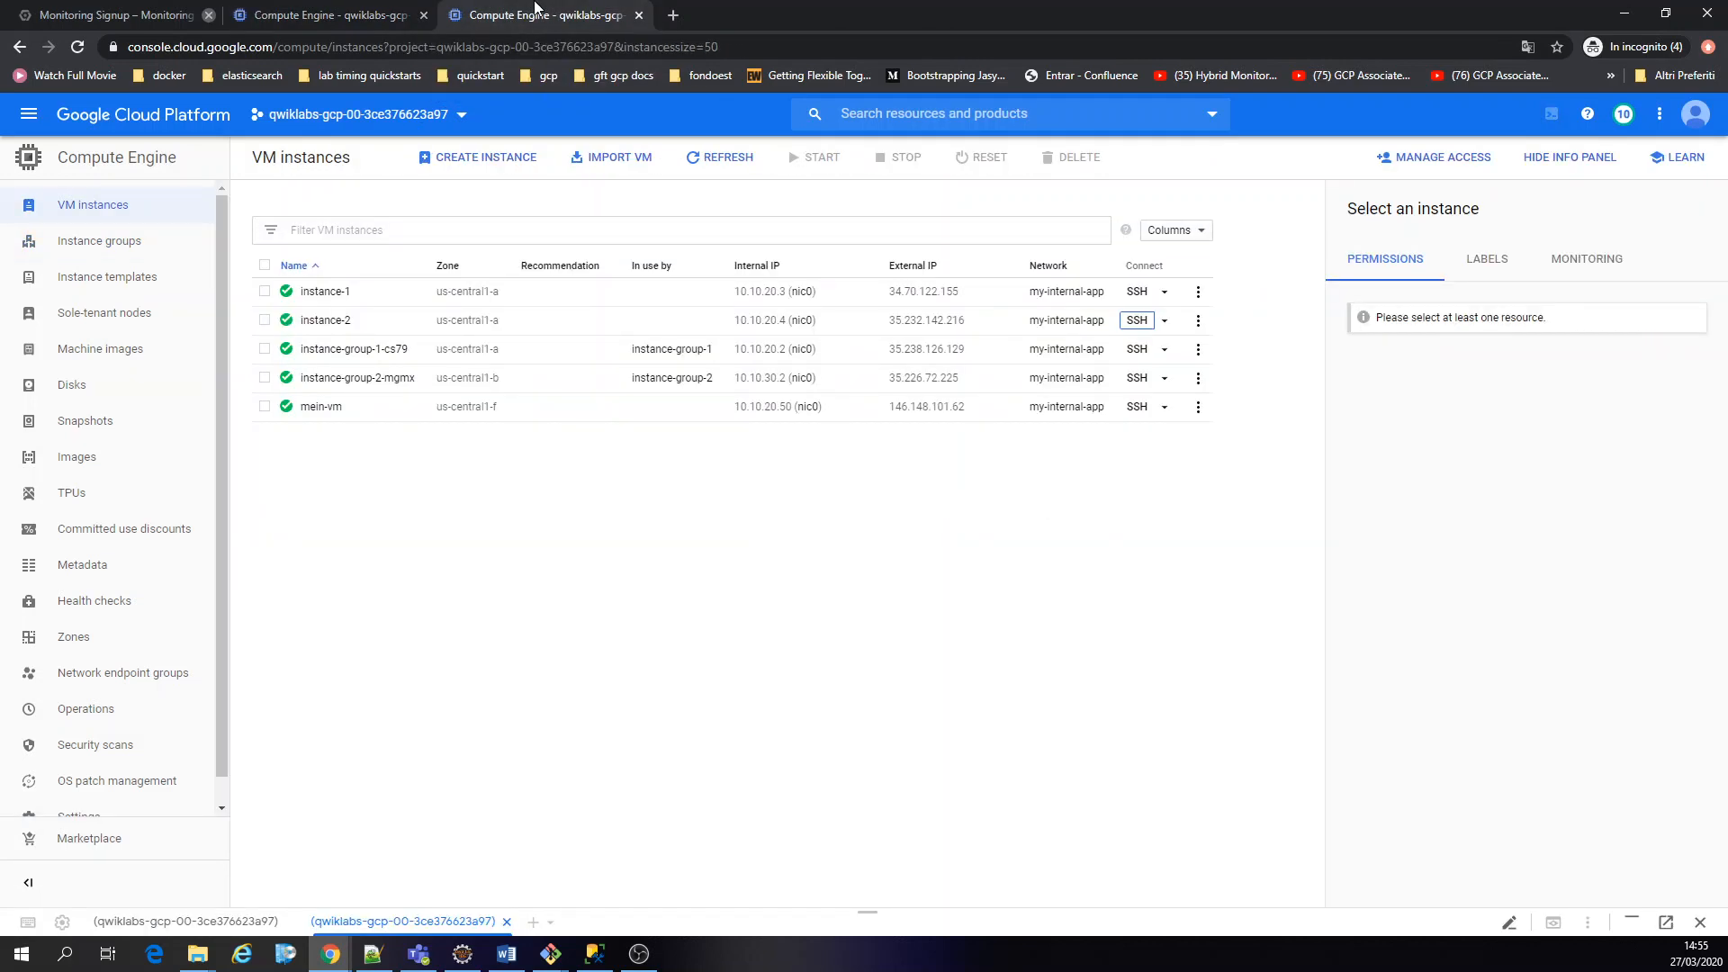
{"action": "mouse_move", "coordinate": [330, 954]}
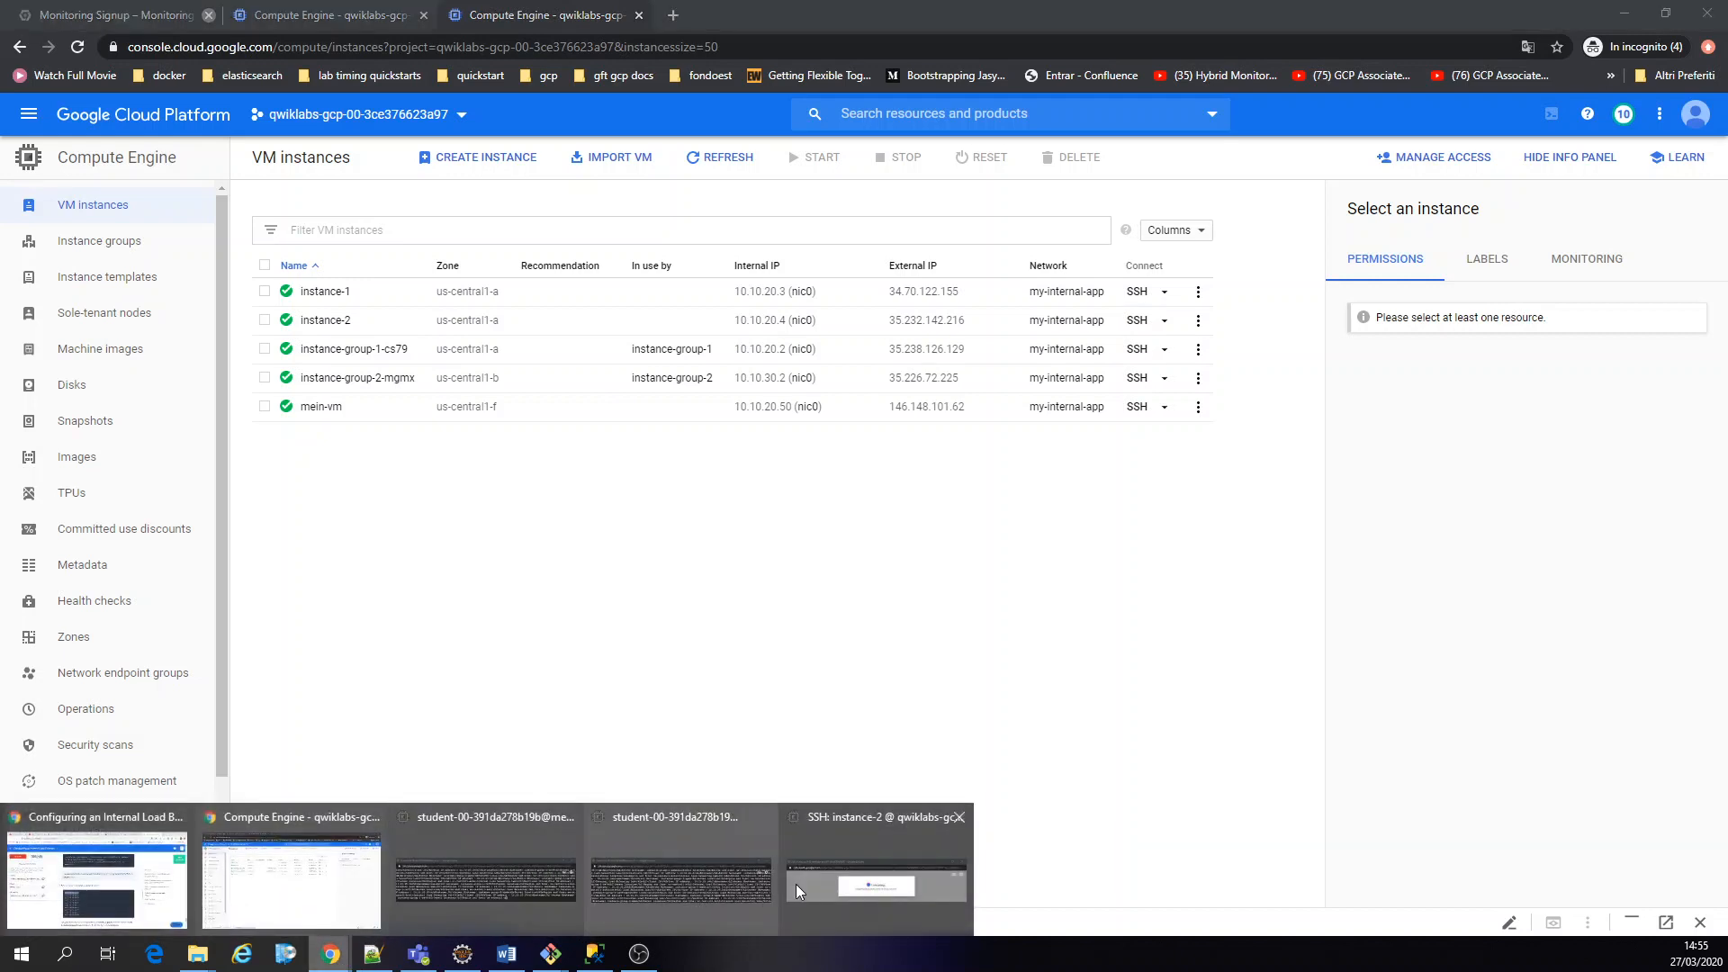
{"action": "left_click", "coordinate": [797, 884]}
{"action": "left_click_drag", "start_coordinate": [819, 679], "coordinate": [1307, 430]}
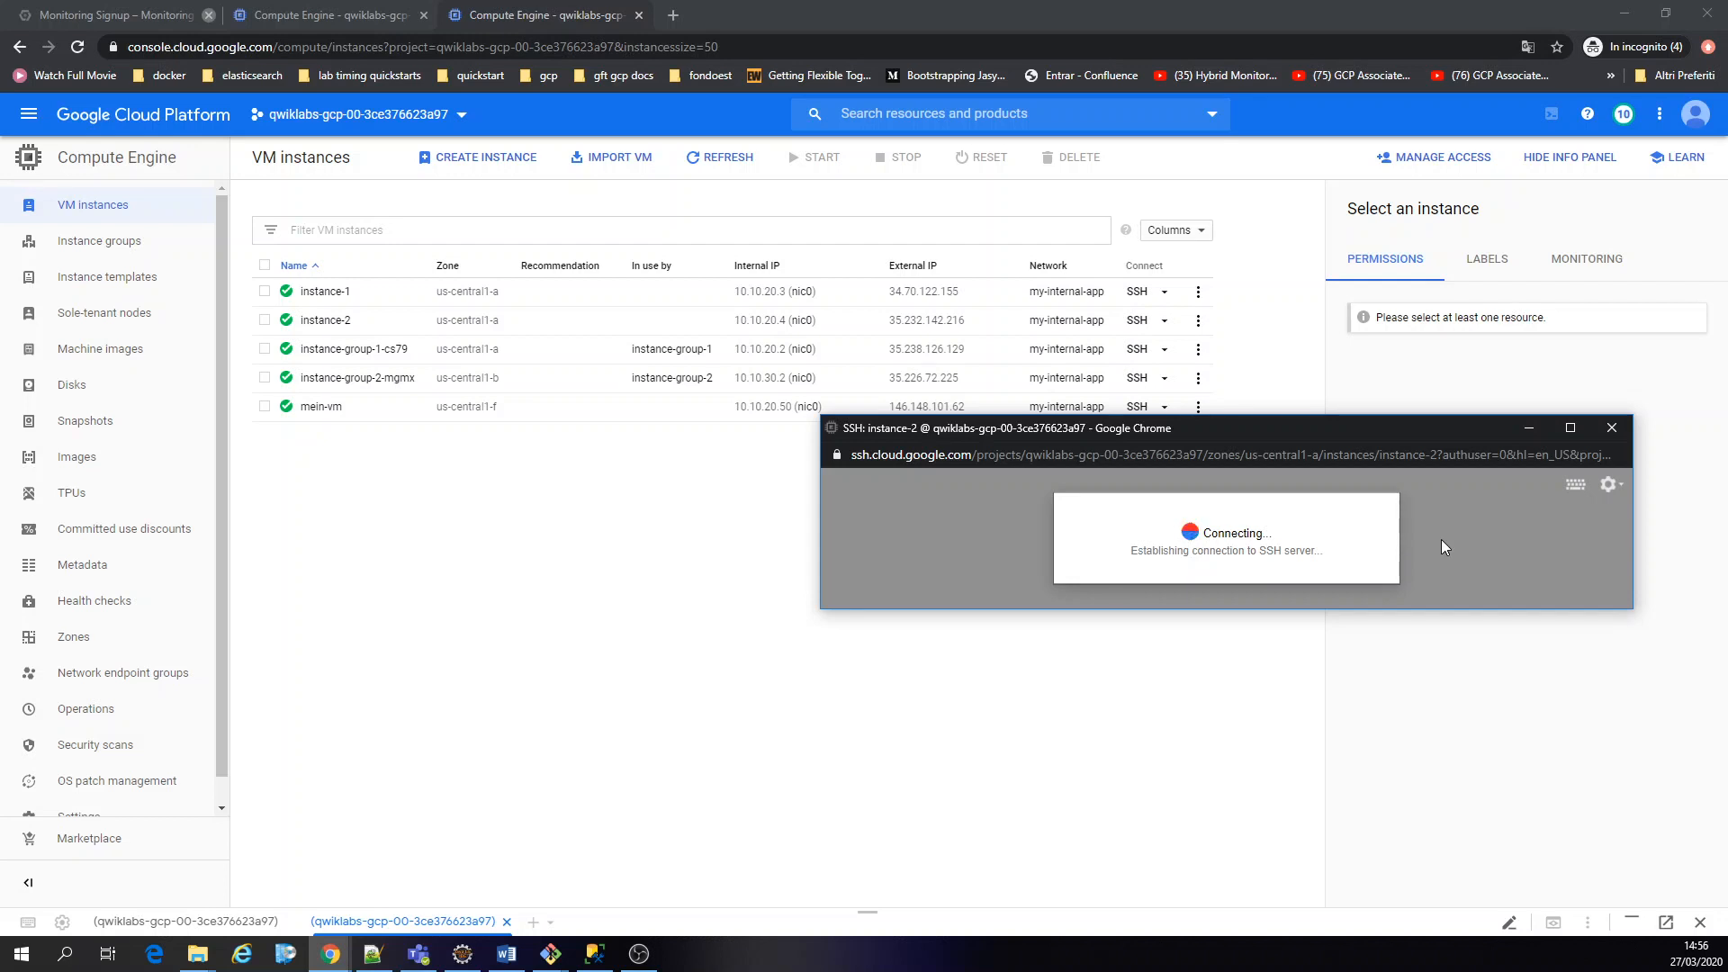
Check the Monitoring page and instance-group-1's autoscaled size chart, and open the details of instance-group-2
{"action": "left_click", "coordinate": [130, 9]}
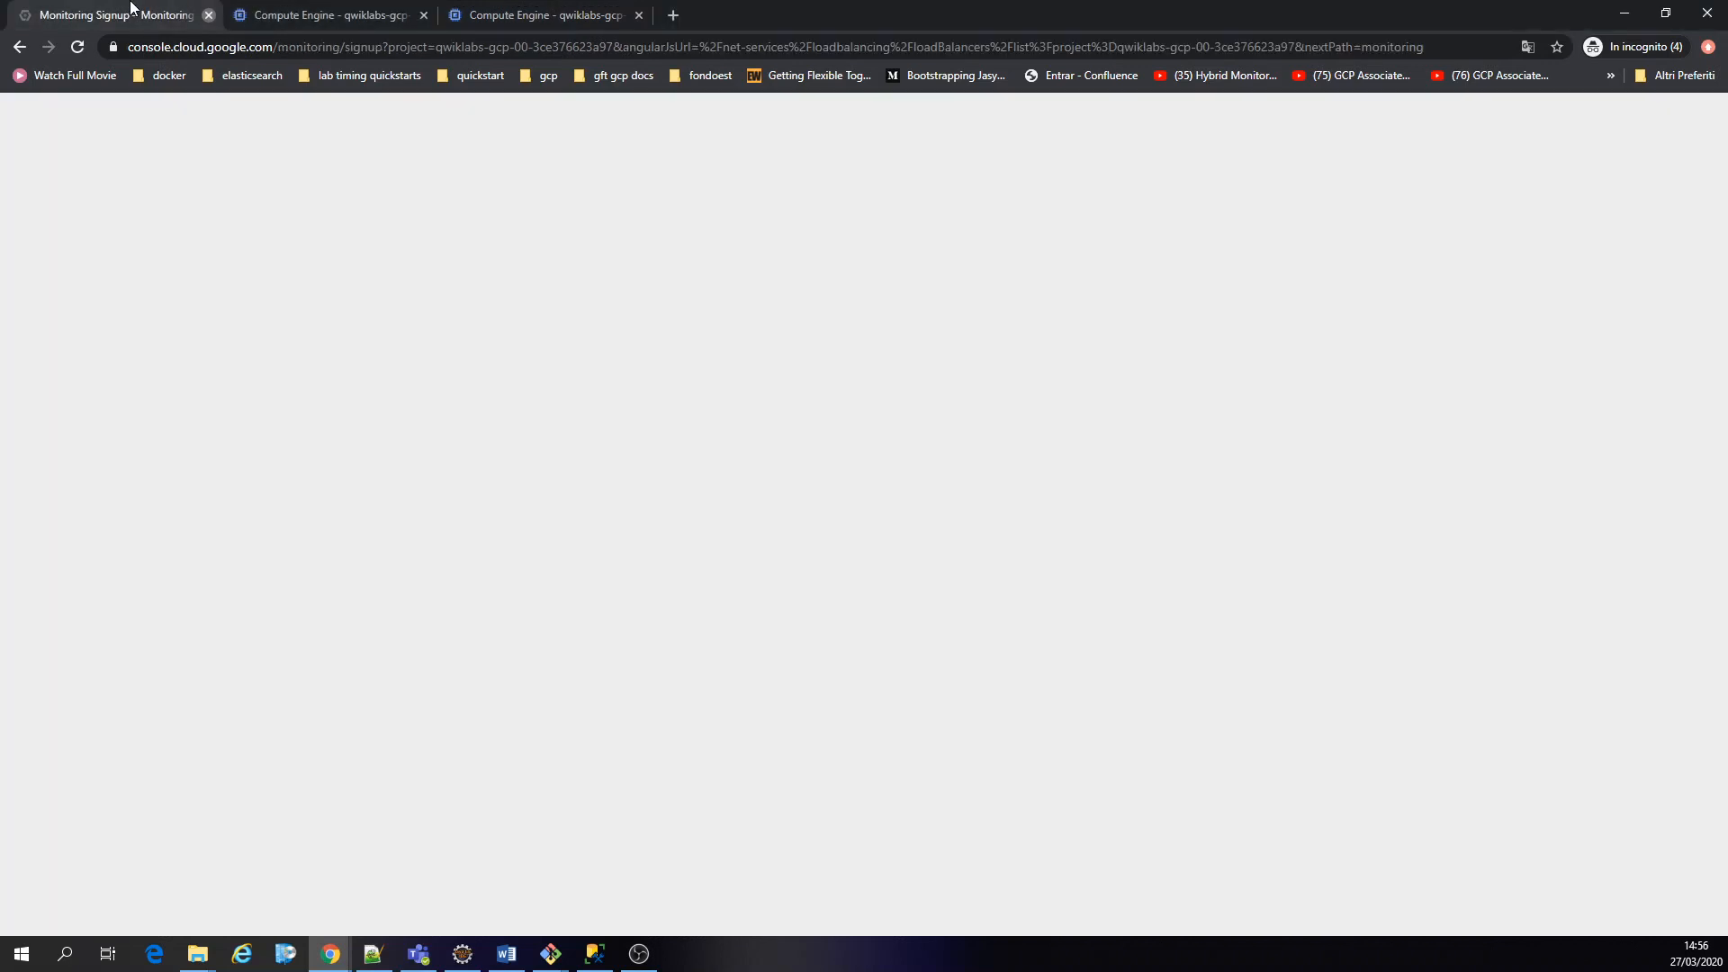
{"action": "left_click", "coordinate": [315, 9]}
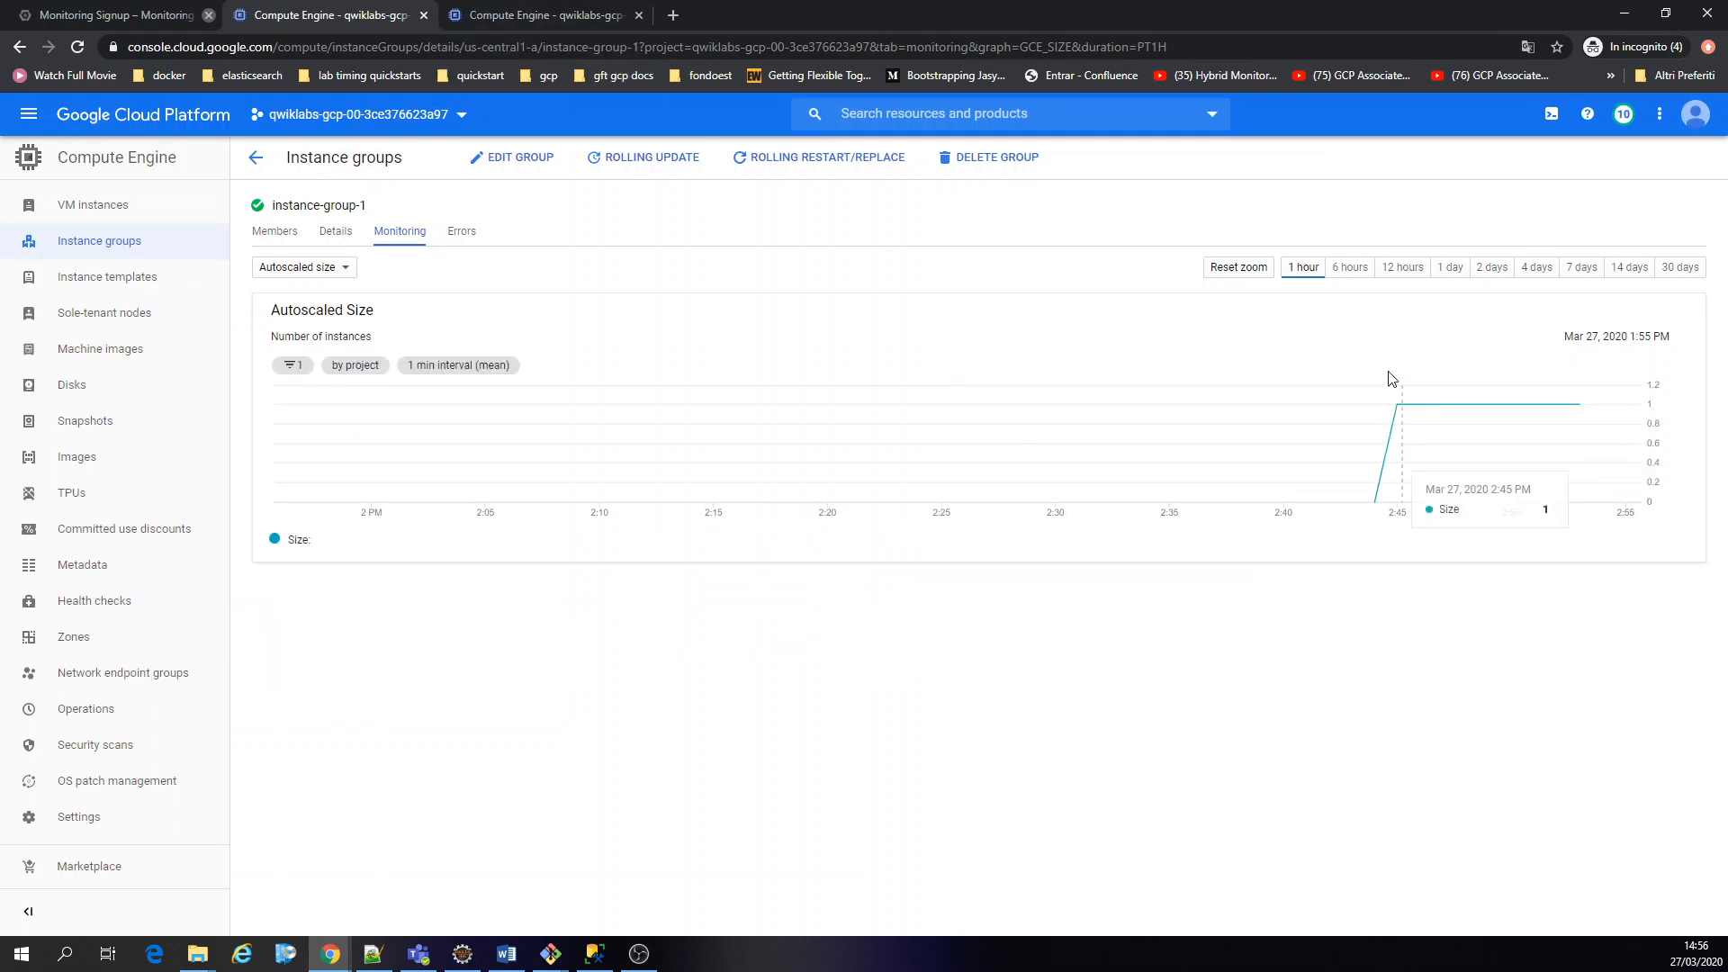
{"action": "left_click", "coordinate": [257, 161]}
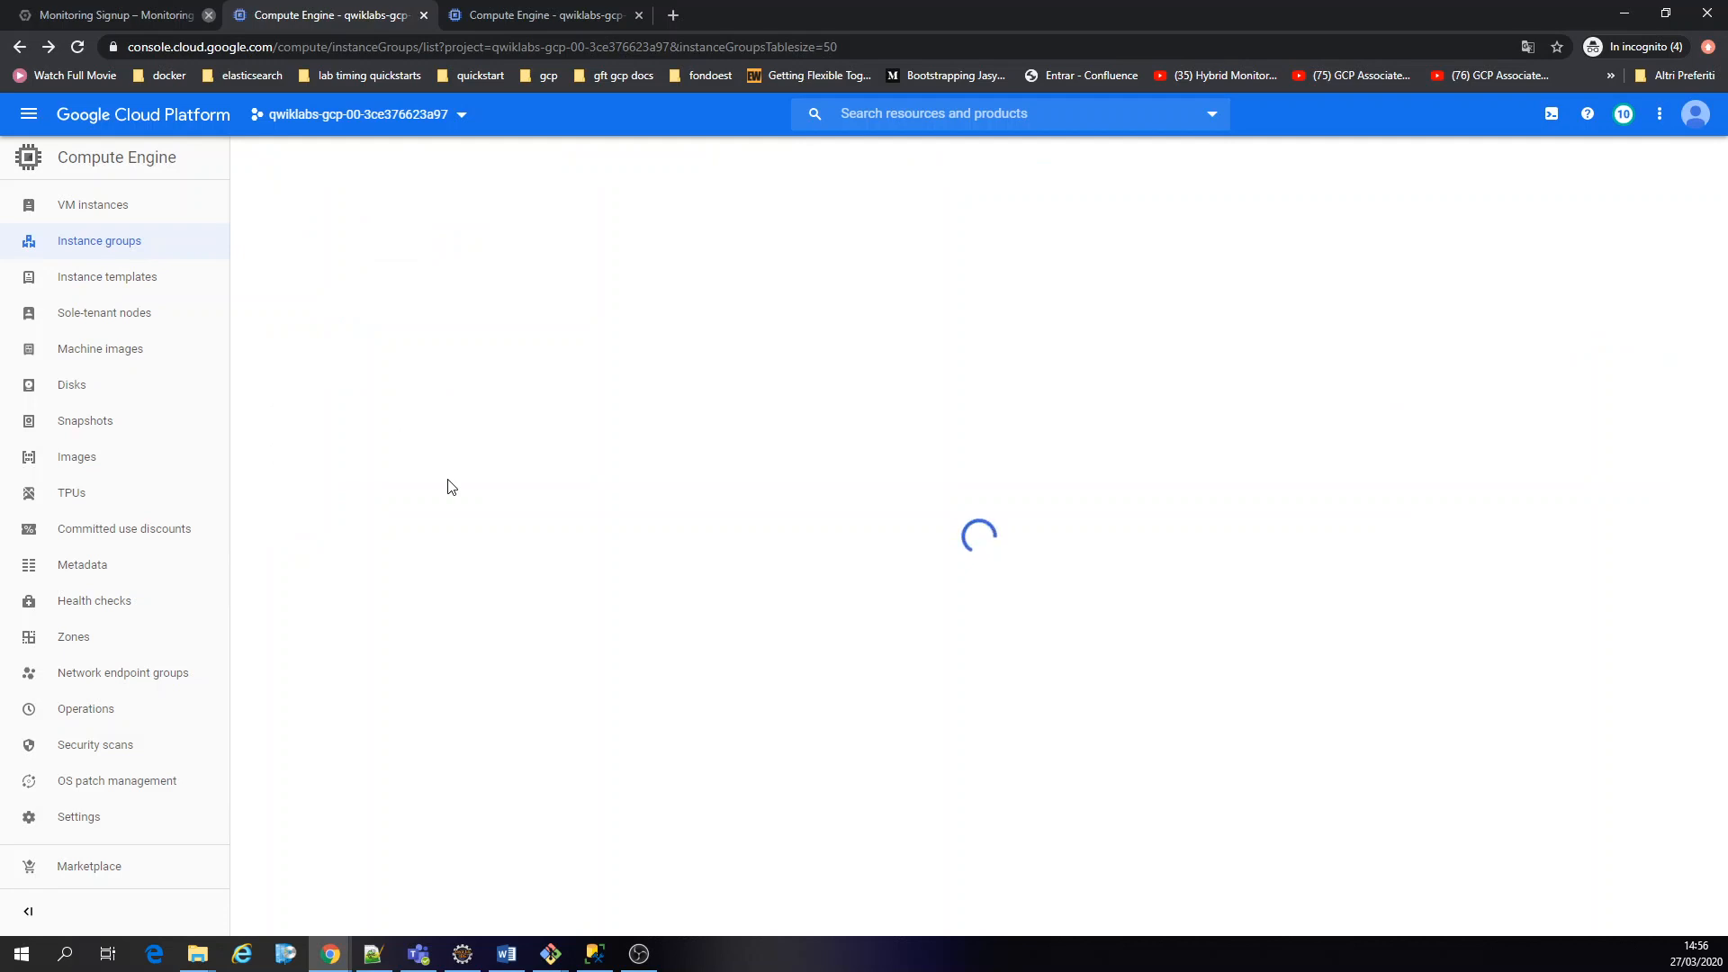
{"action": "left_click", "coordinate": [358, 360]}
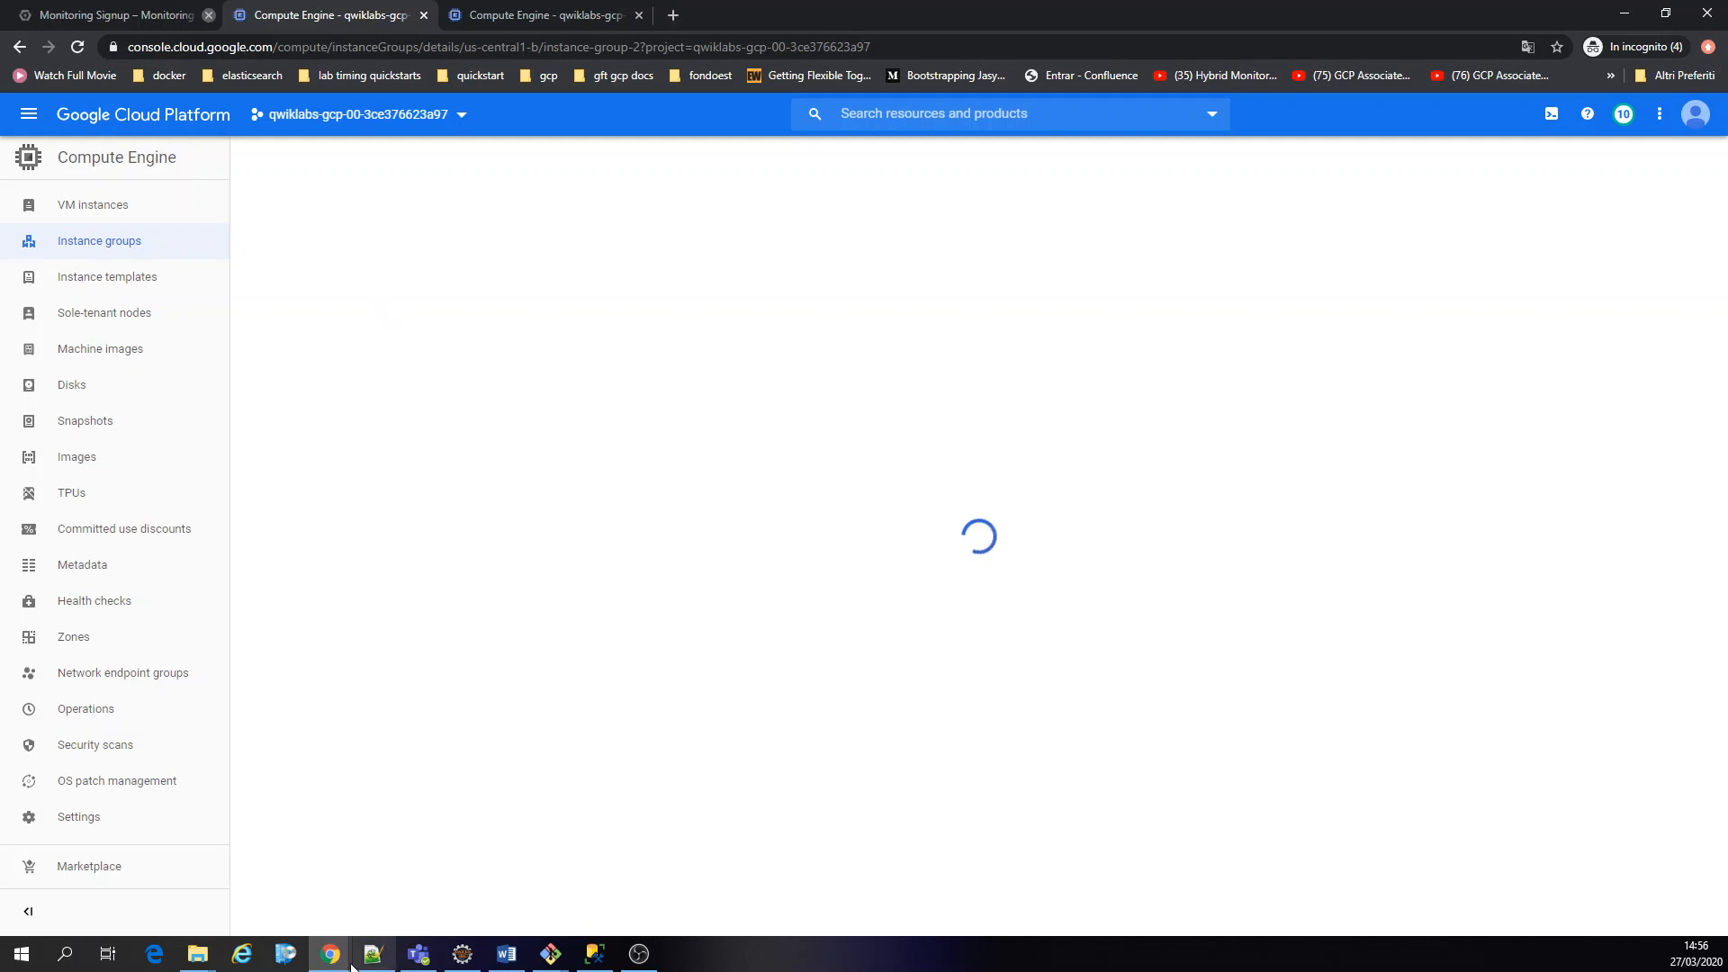
Bring the instance-2 SSH terminal to the front and clear its screen
{"action": "mouse_move", "coordinate": [351, 963]}
{"action": "left_click", "coordinate": [828, 882]}
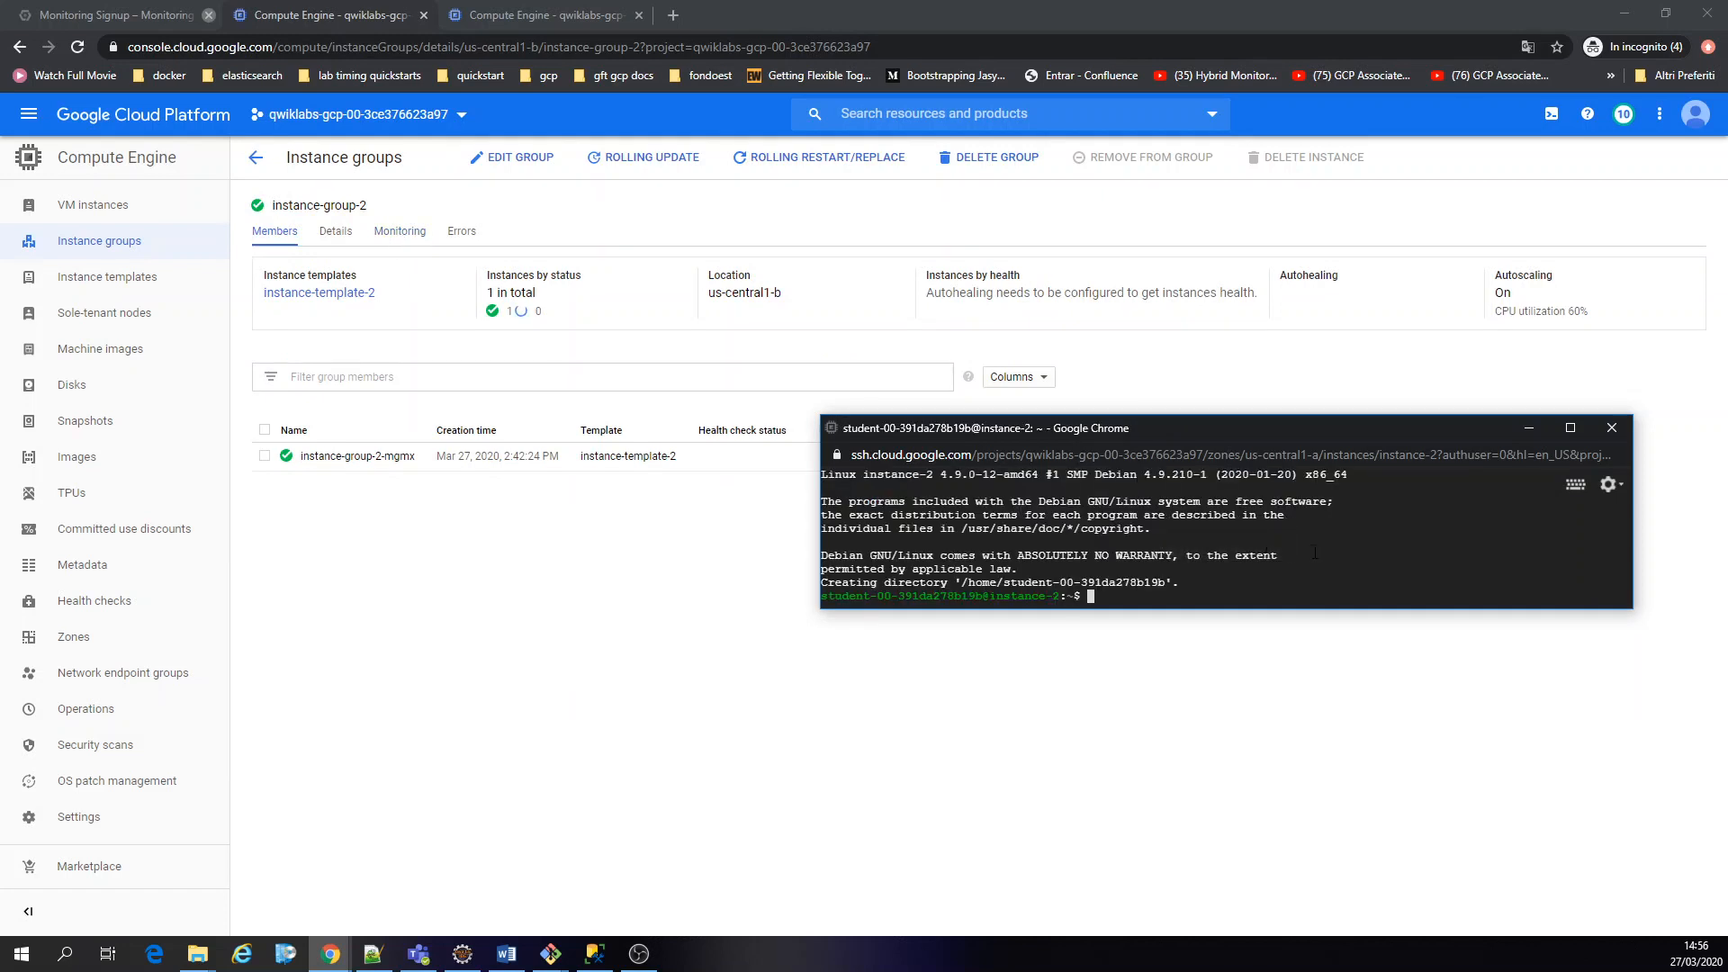
{"action": "key", "text": "ctrl+l"}
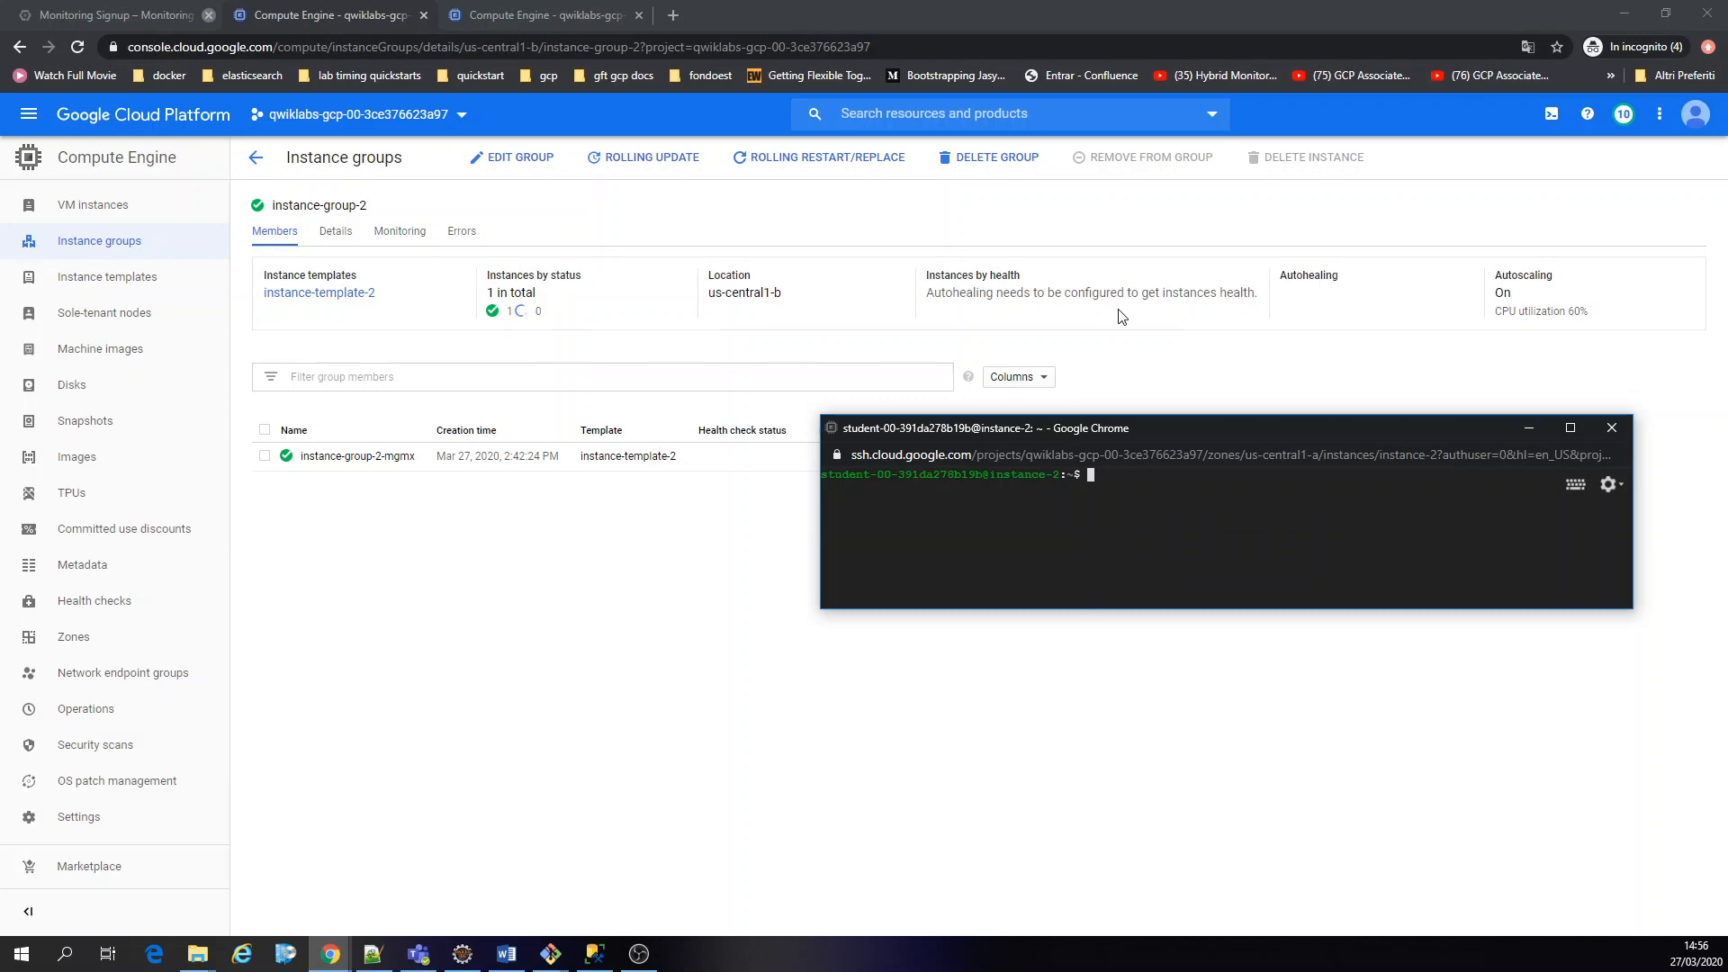
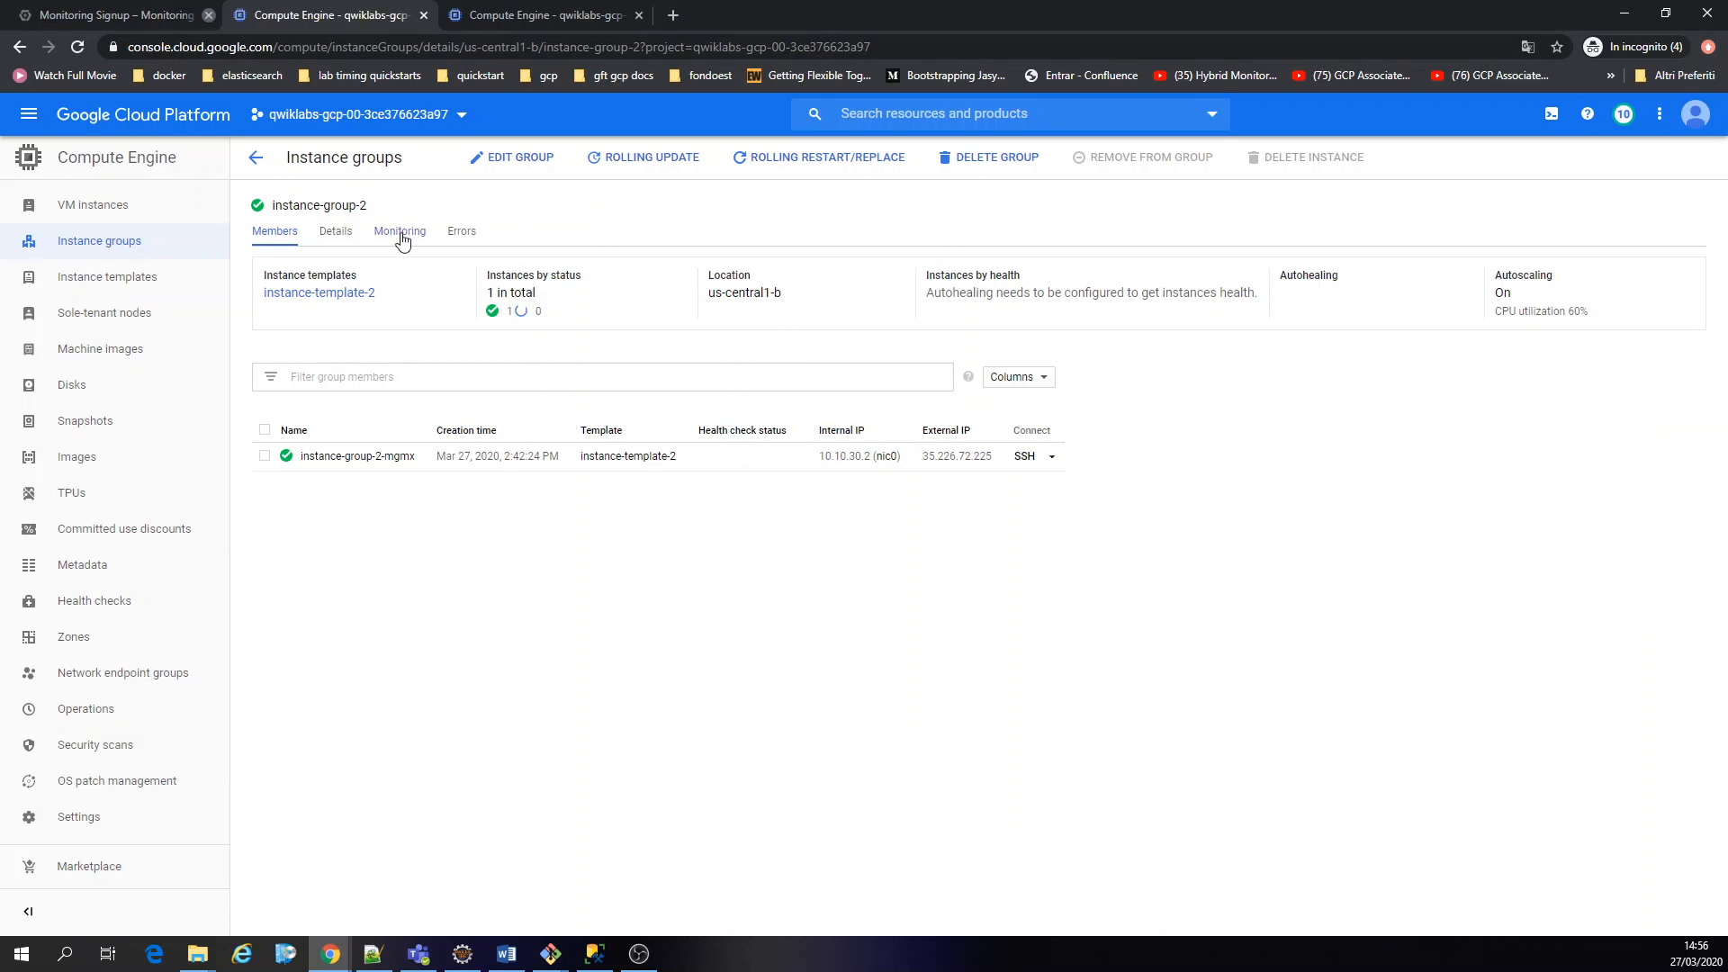
Check instance-group-2's autoscaled size chart and the Monitoring workspace's creation progress, and return to the instance groups list
{"action": "left_click", "coordinate": [401, 234]}
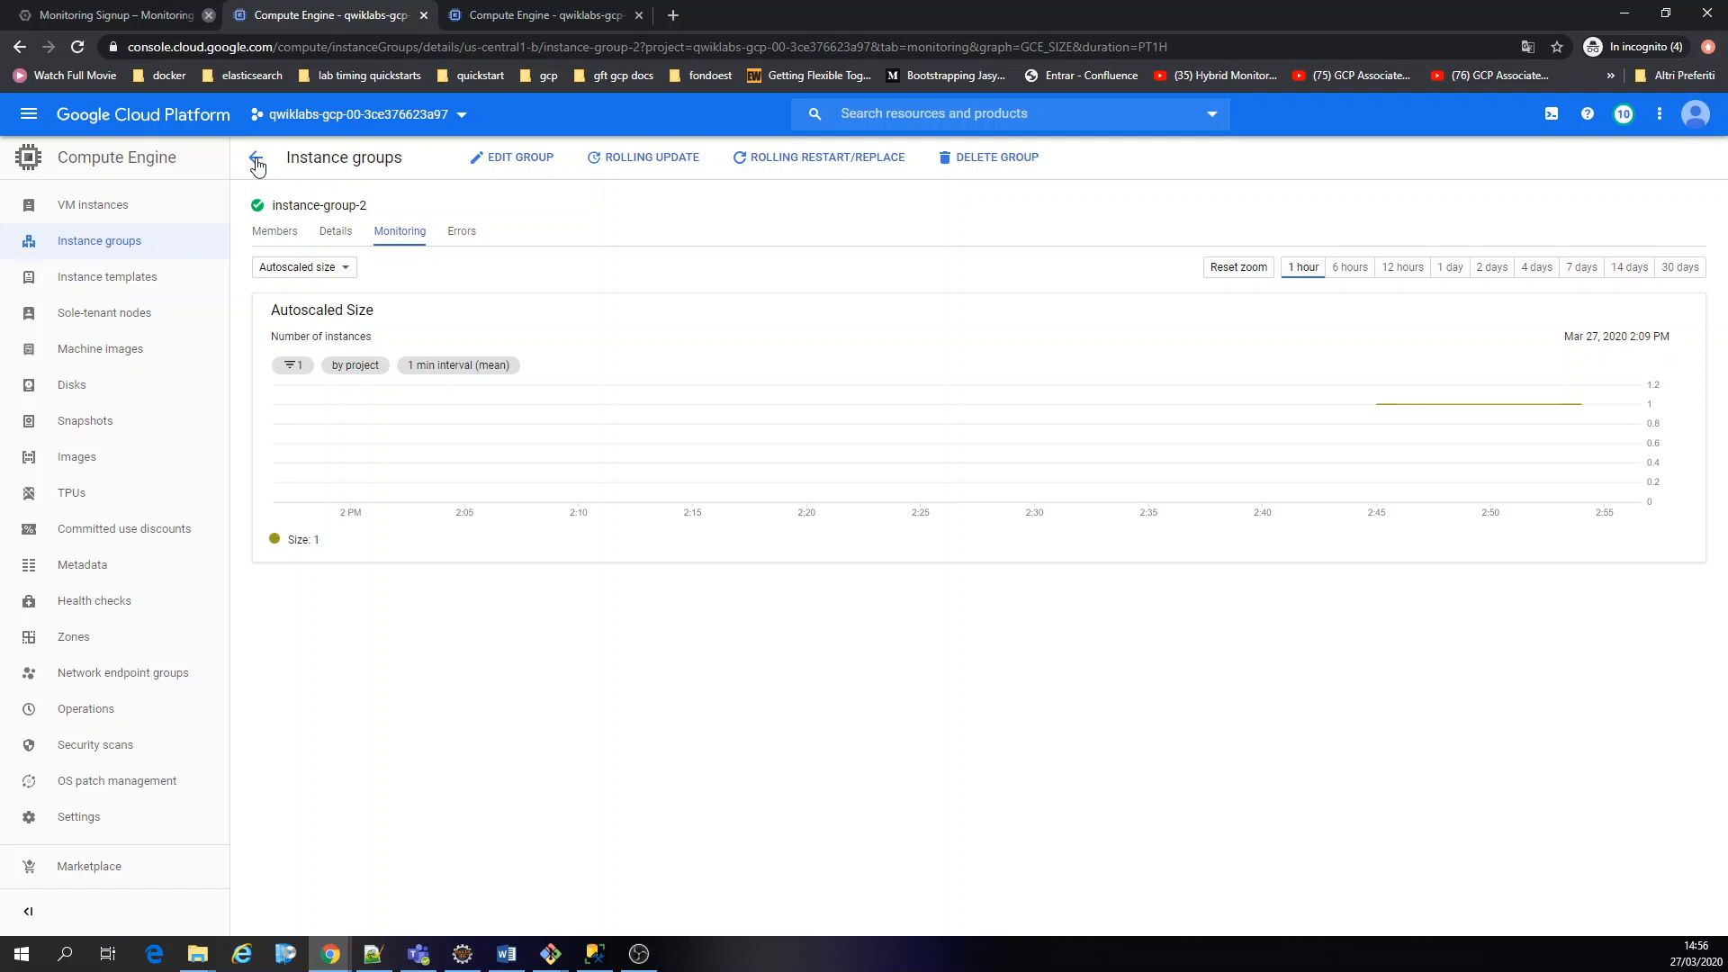
{"action": "left_click", "coordinate": [534, 17]}
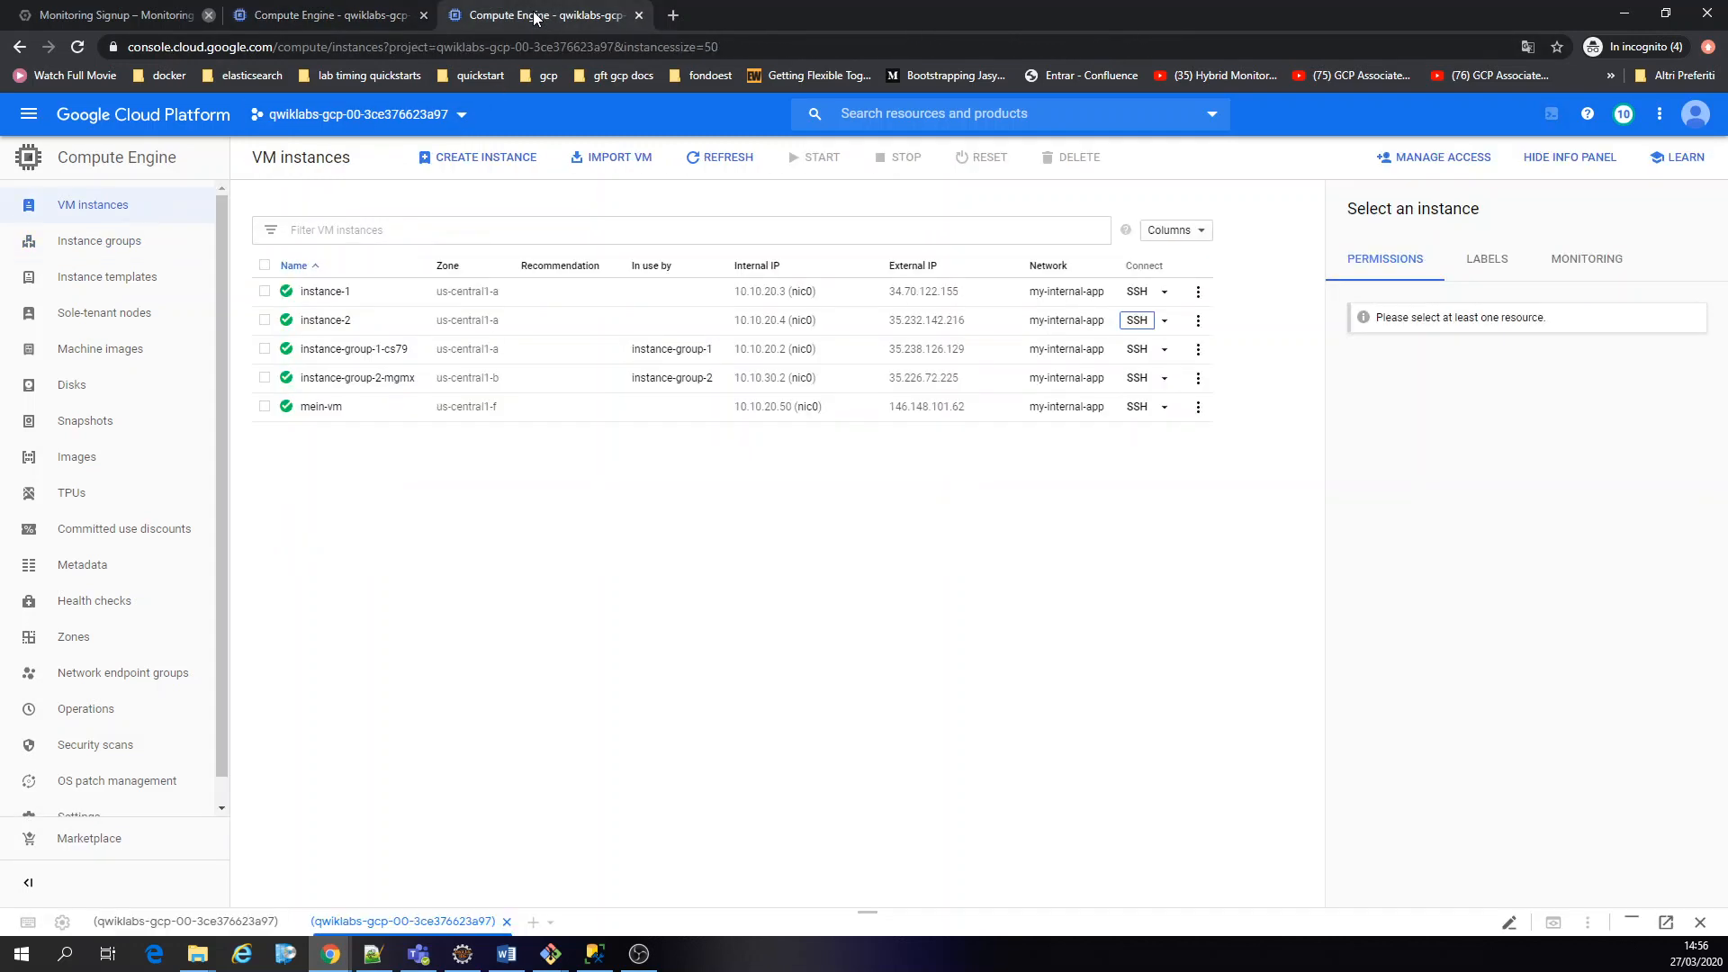
{"action": "left_click", "coordinate": [326, 16]}
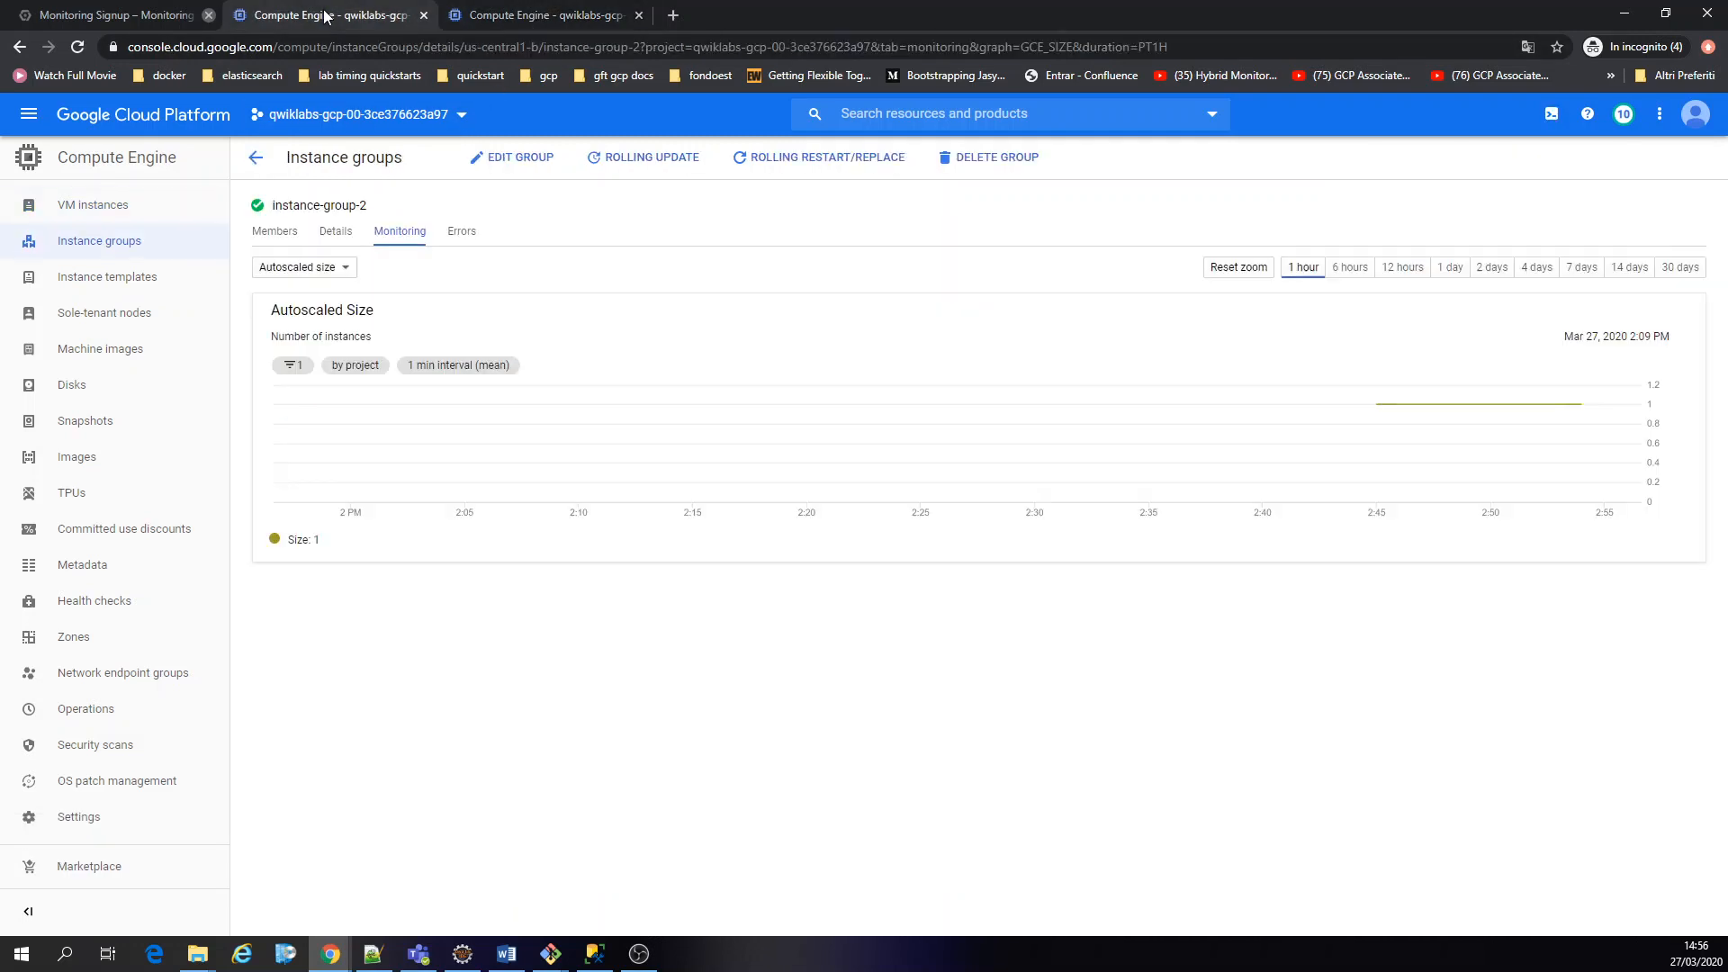
{"action": "left_click", "coordinate": [90, 18]}
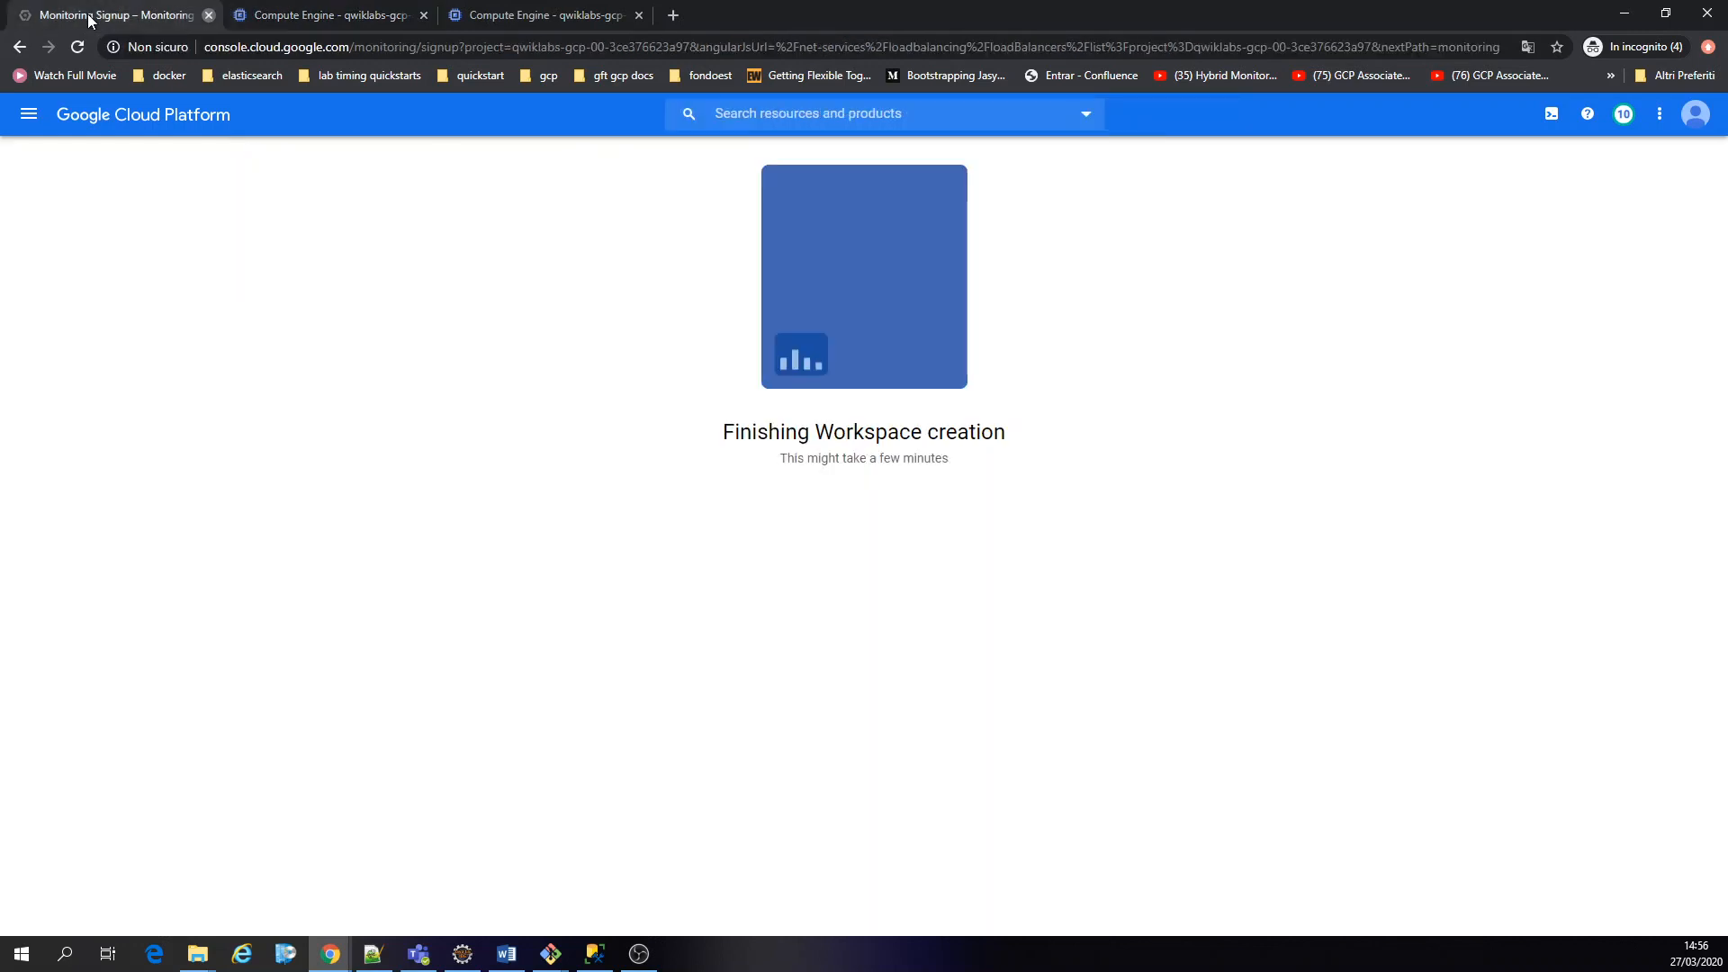
{"action": "left_click", "coordinate": [339, 18]}
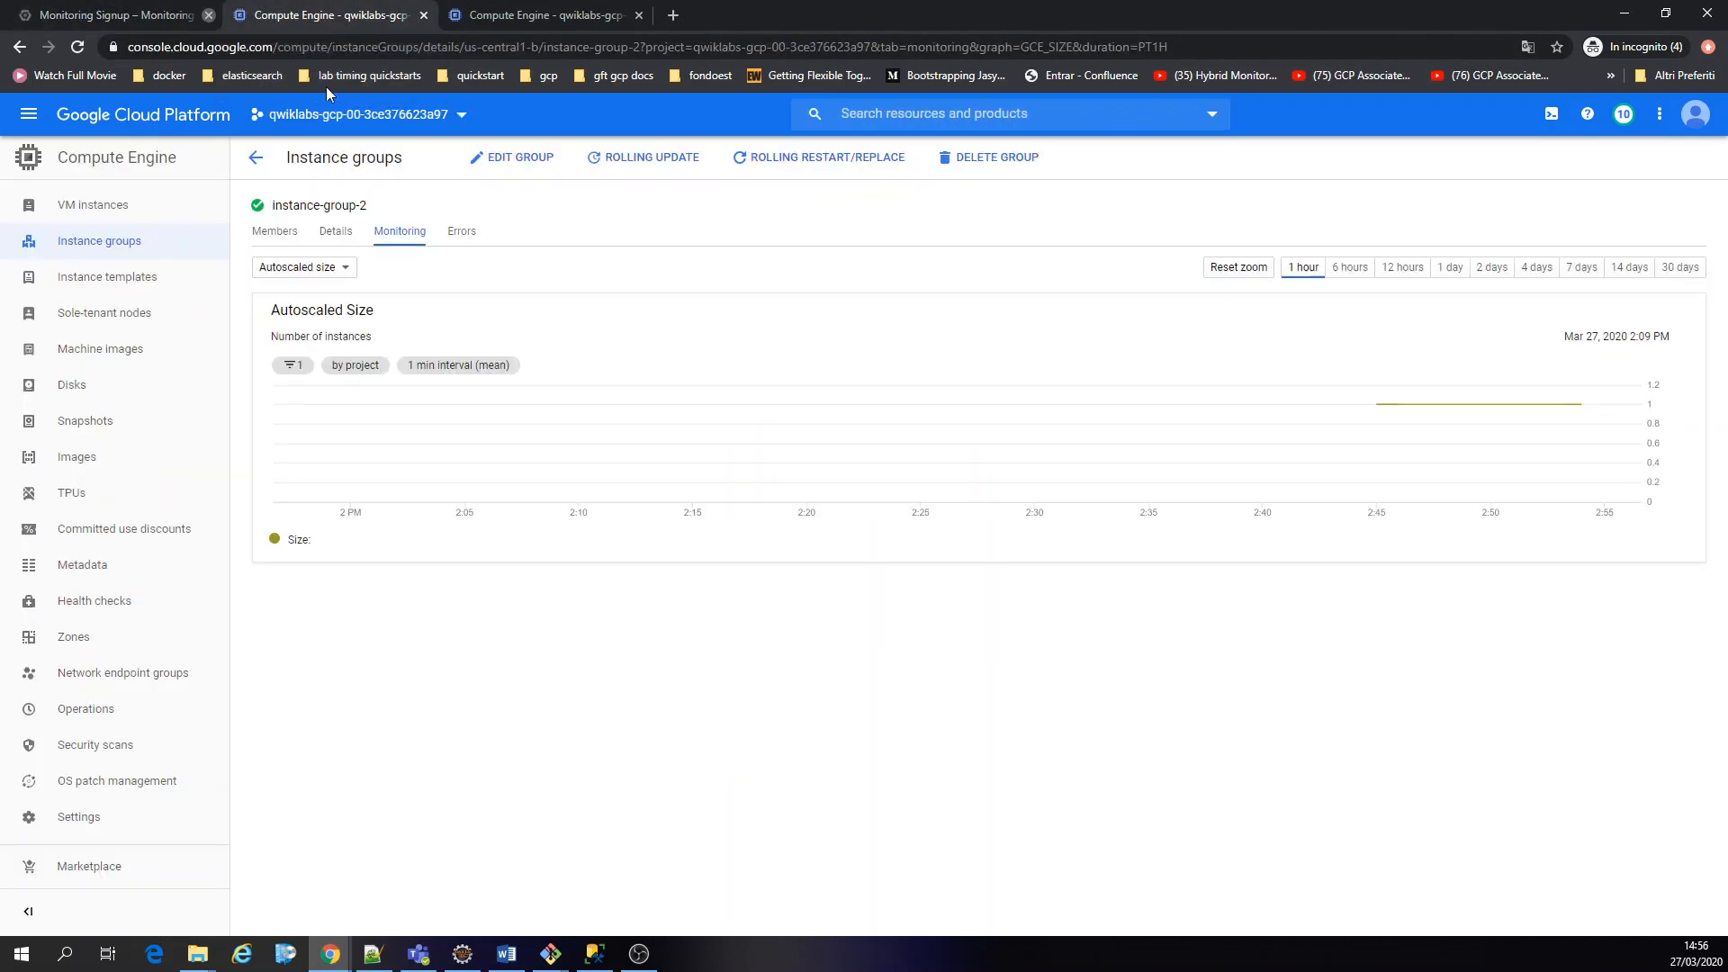
{"action": "left_click", "coordinate": [255, 161]}
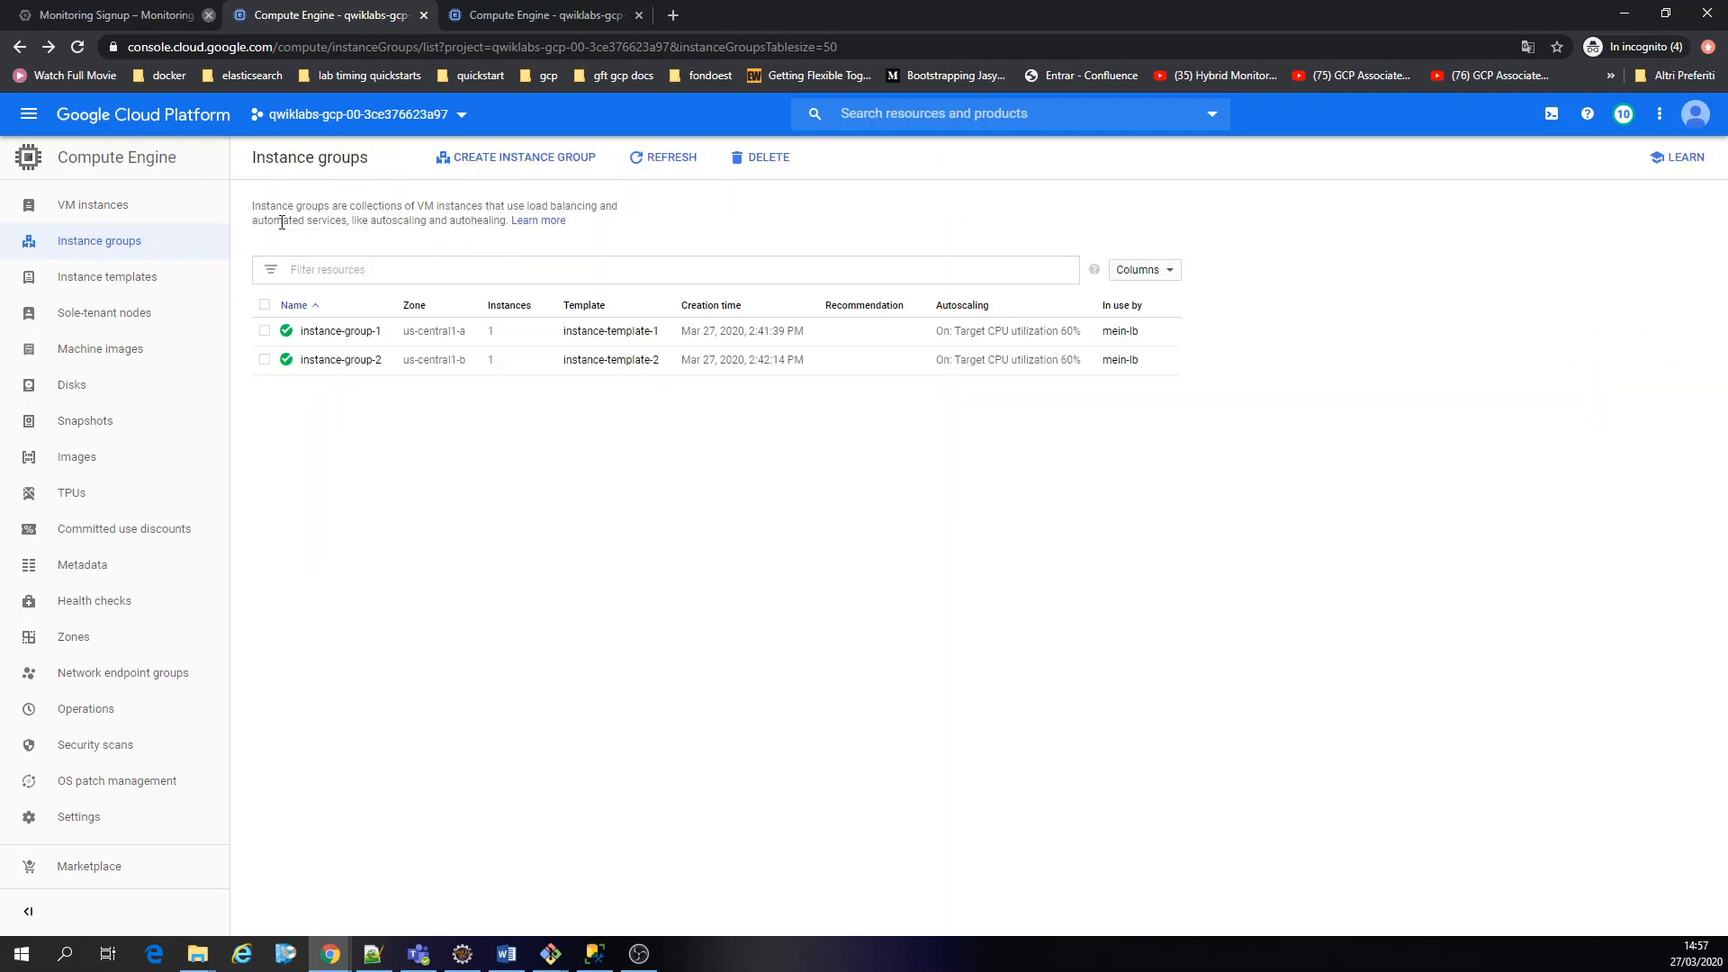
Check the load-test output in the instance-2 SSH window, and go back to the VM instances list
{"action": "left_click", "coordinate": [483, 18]}
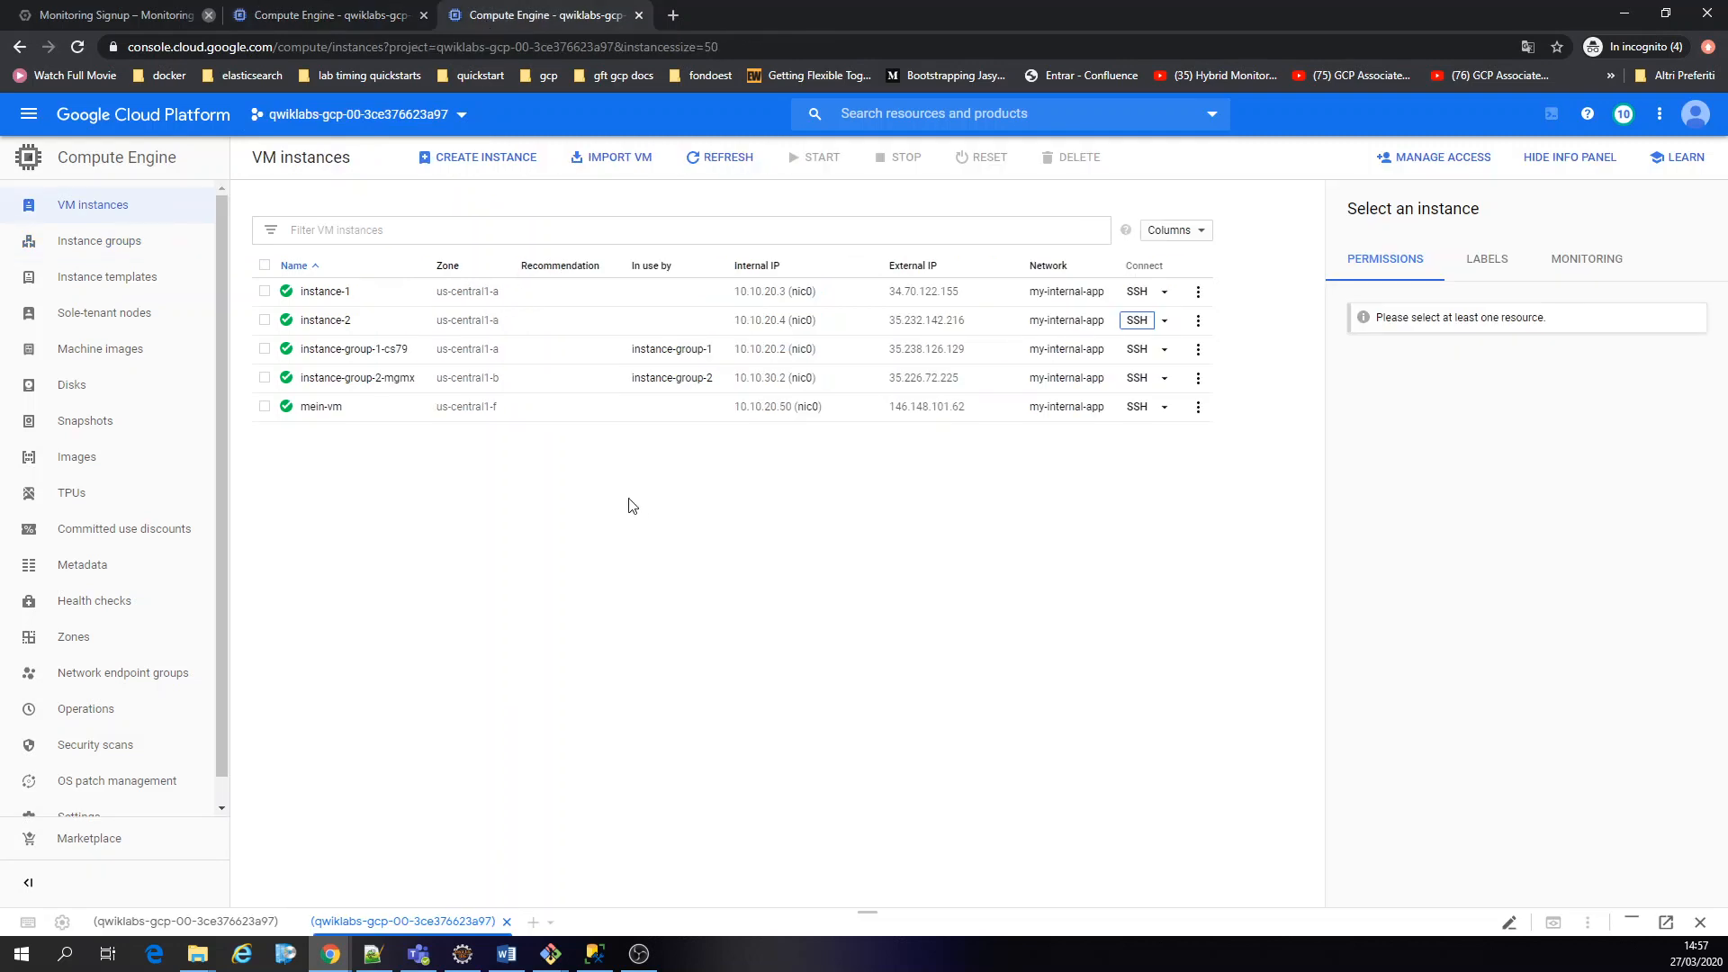
{"action": "left_click", "coordinate": [332, 953]}
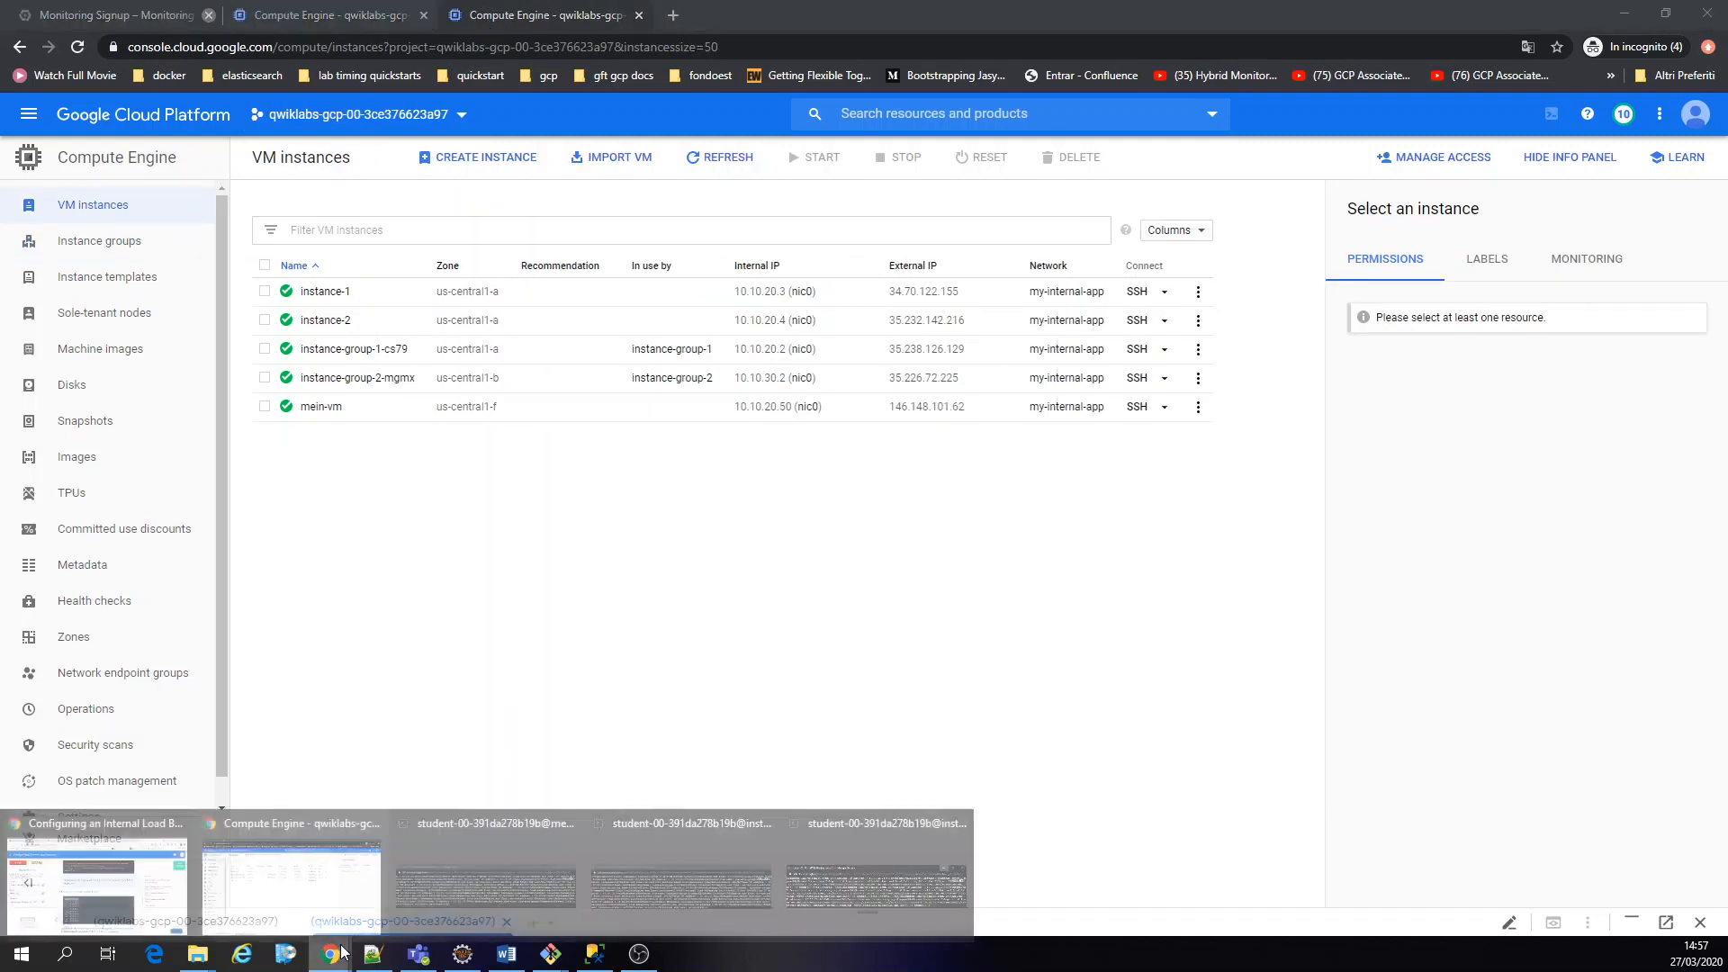
{"action": "left_click", "coordinate": [829, 887]}
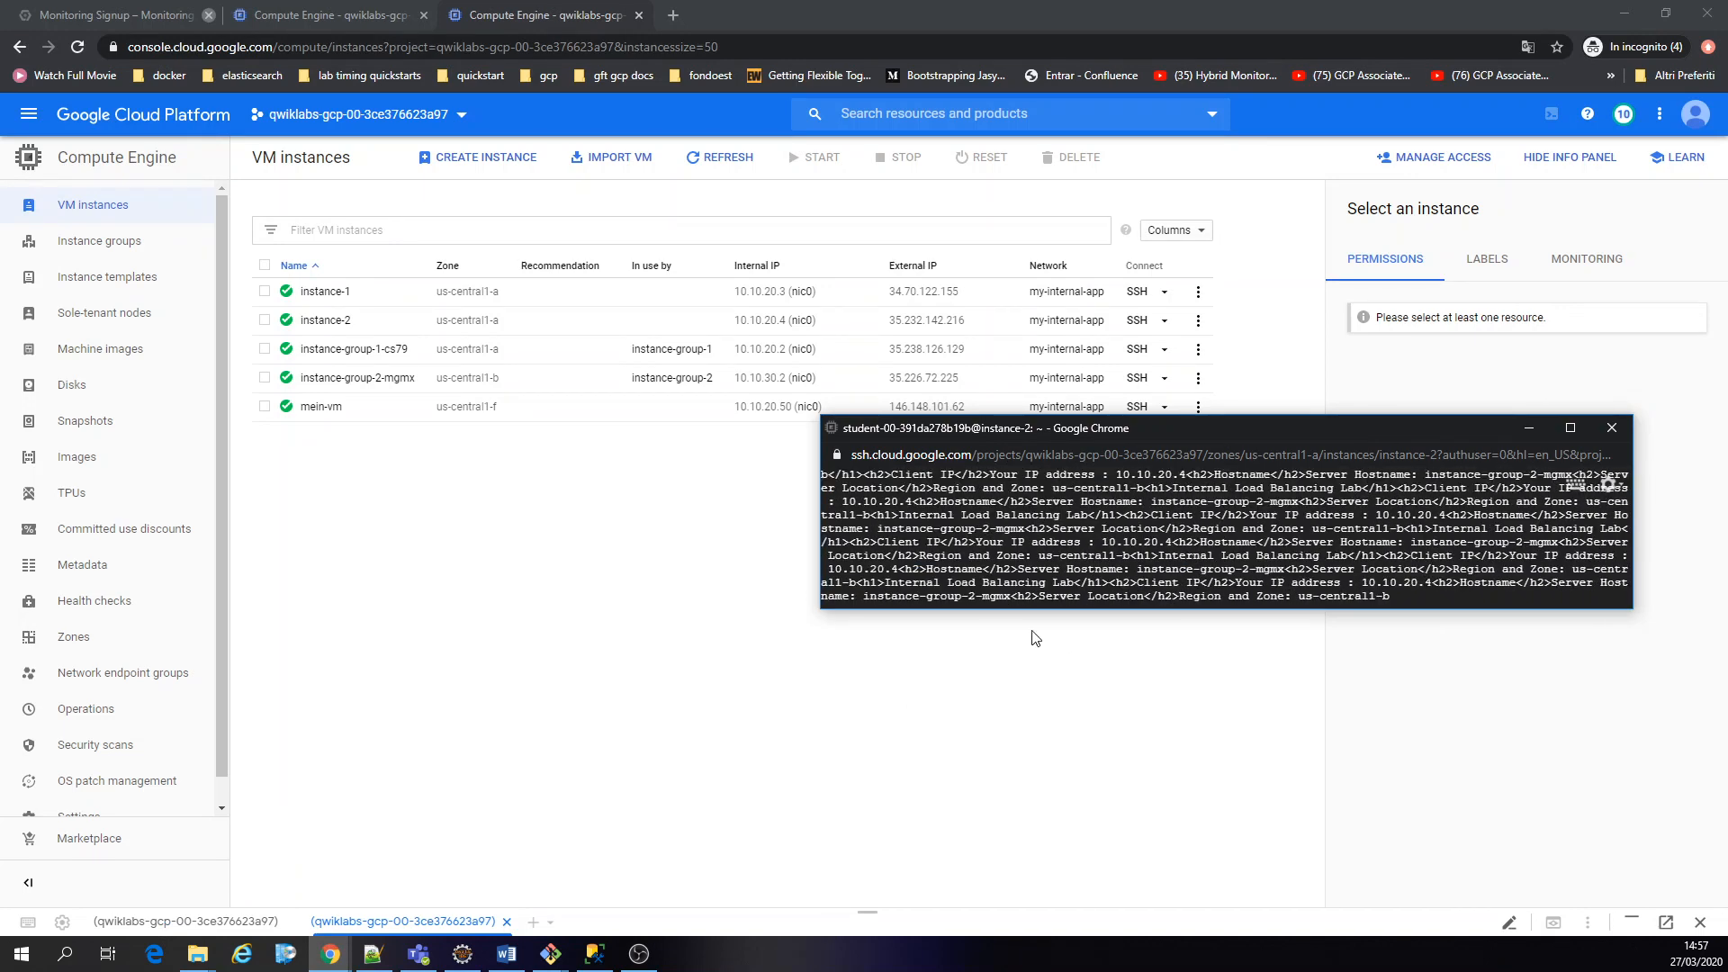
{"action": "left_click", "coordinate": [679, 611]}
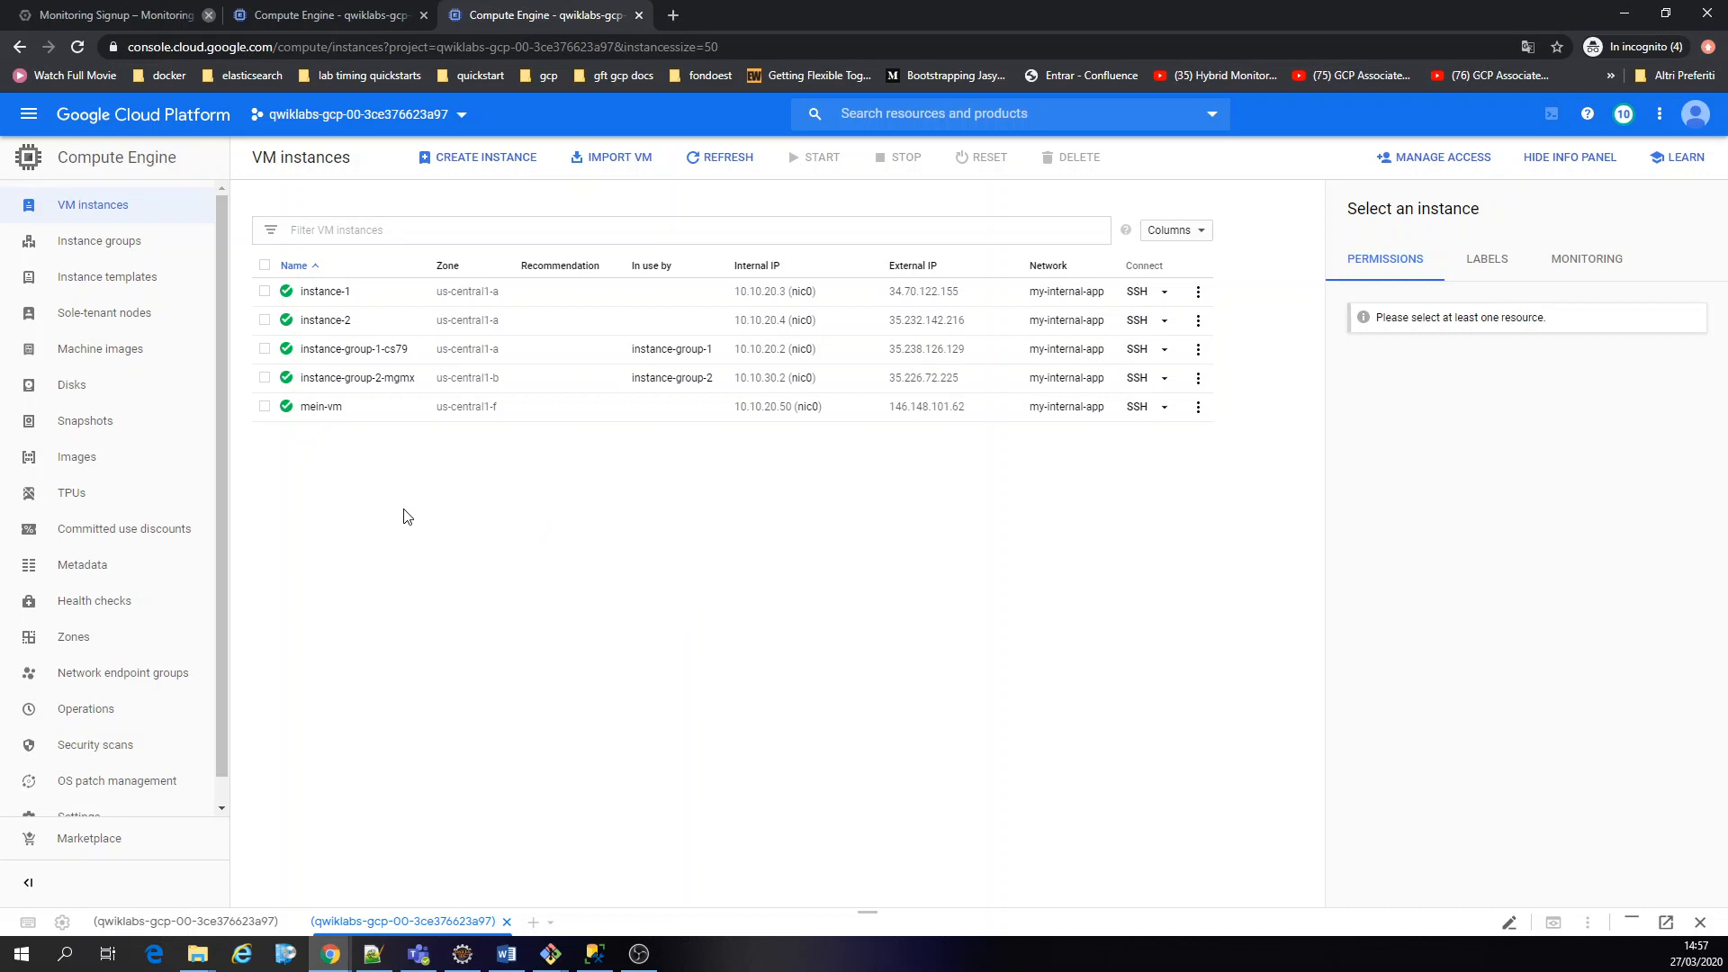
Open instance-group-1 for editing, check on the Monitoring workspace, and expand the group's CPU utilization autoscaling metric
{"action": "left_click", "coordinate": [334, 14]}
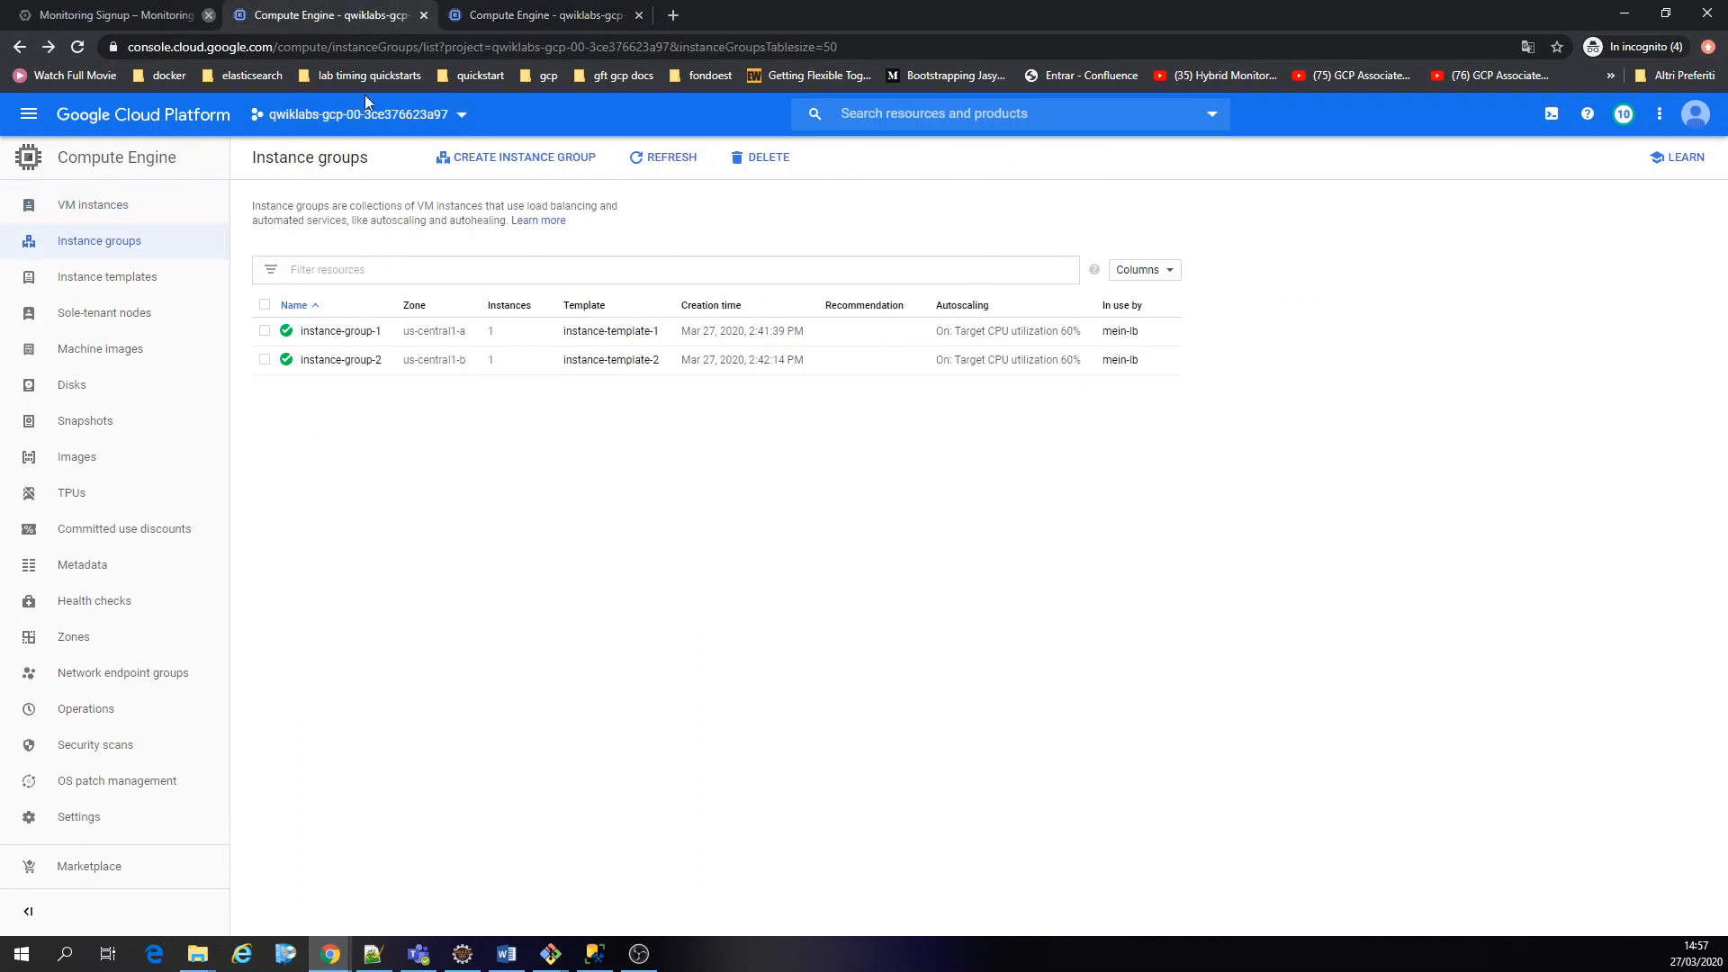
{"action": "left_click", "coordinate": [343, 335]}
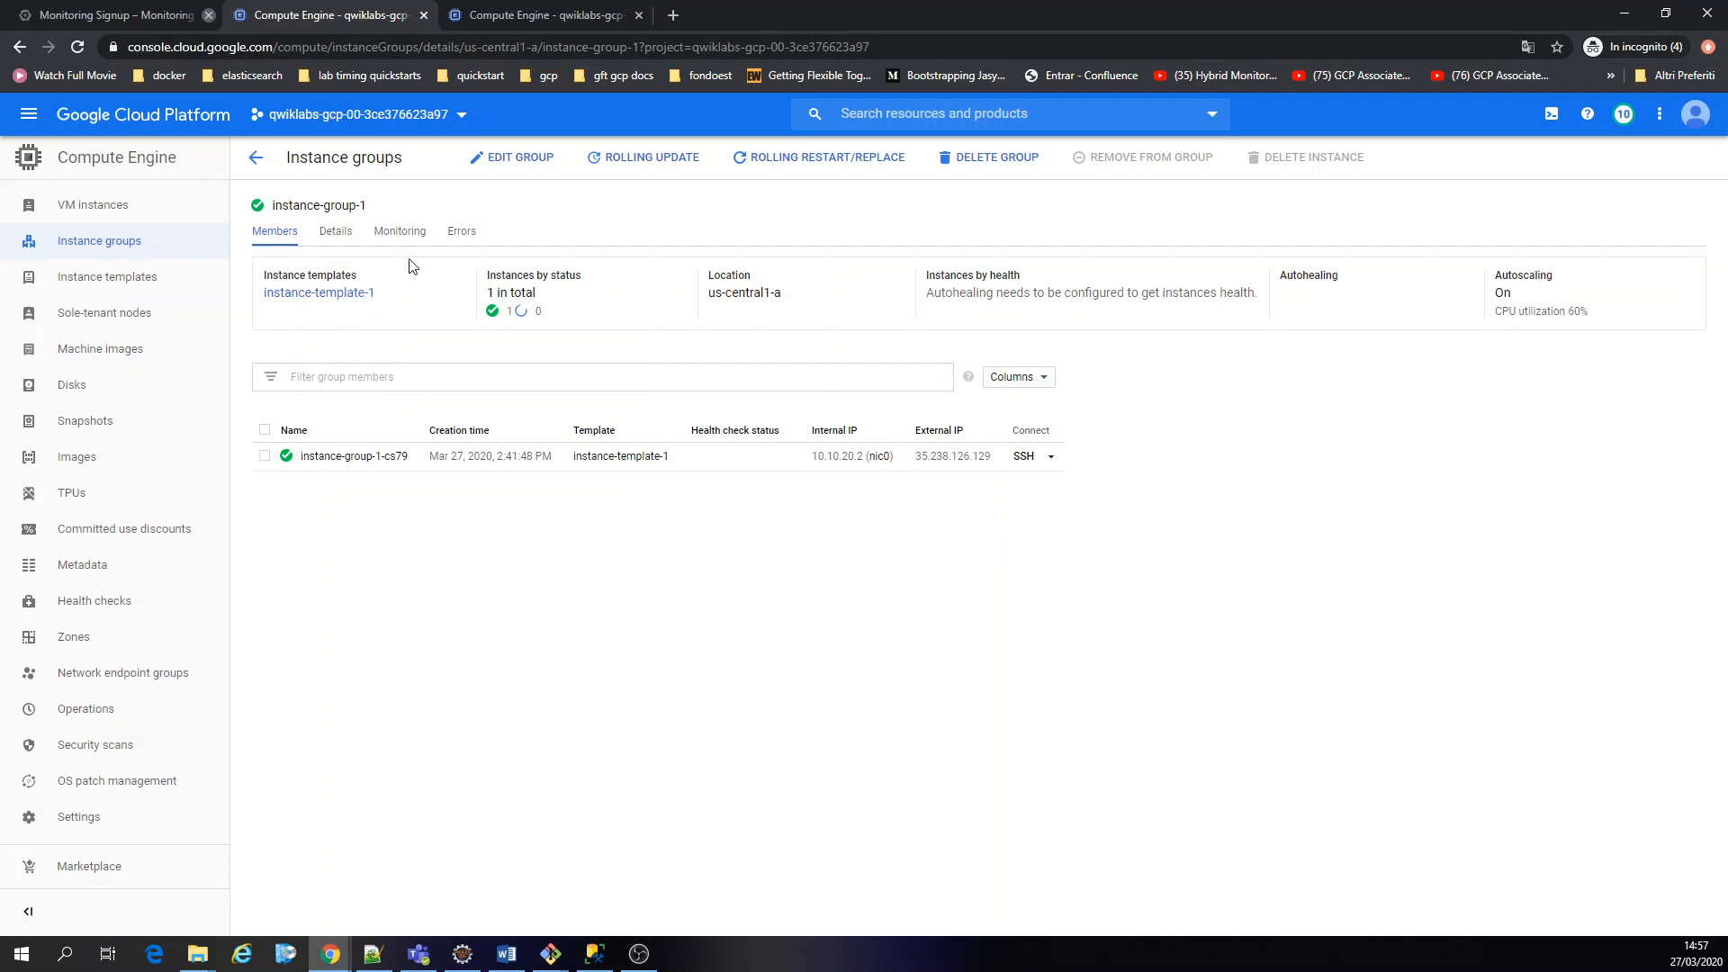
{"action": "left_click", "coordinate": [524, 161]}
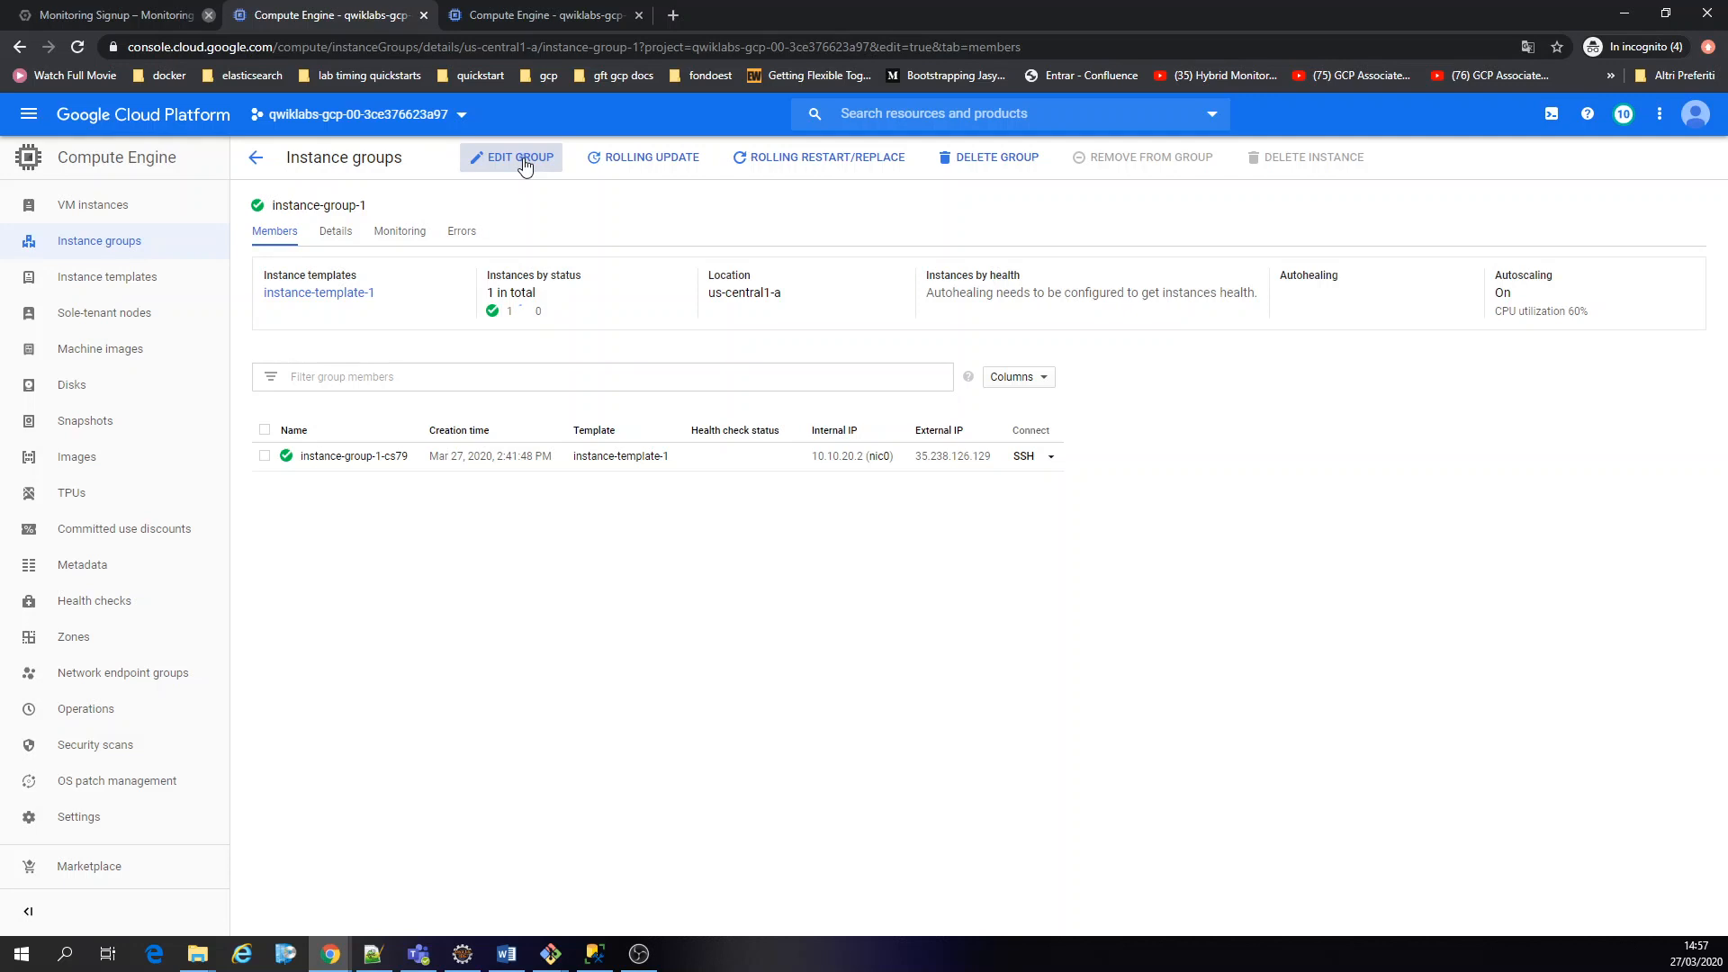
{"action": "left_click", "coordinate": [118, 18]}
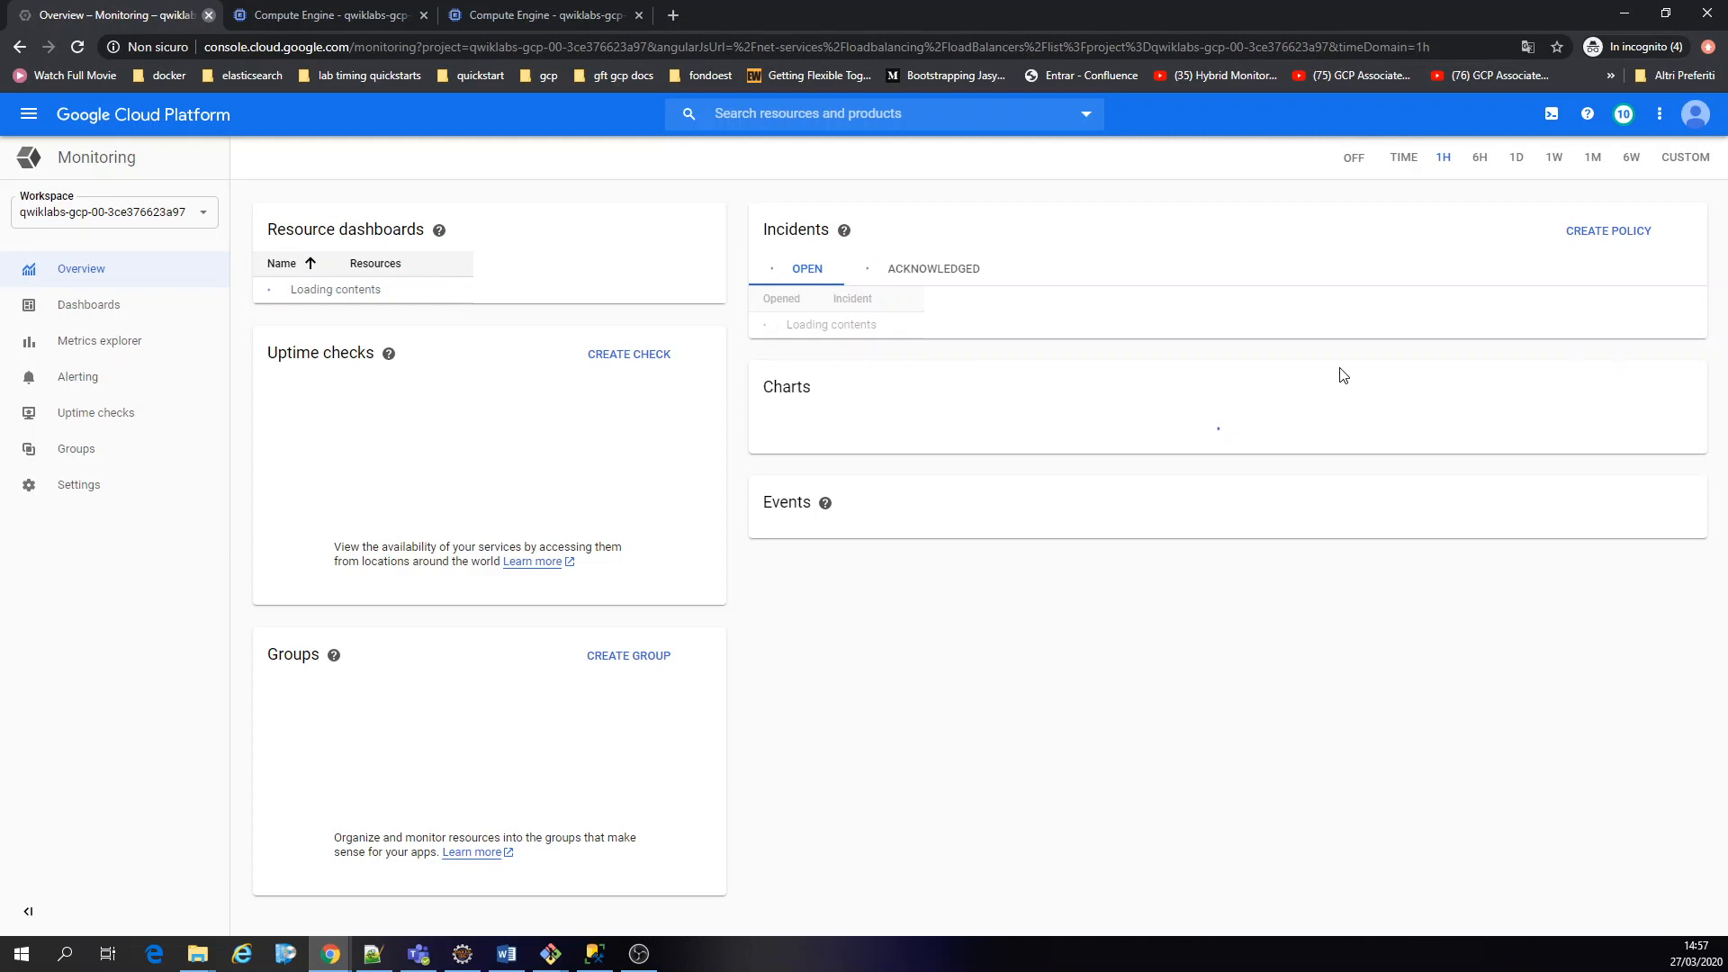
{"action": "left_click", "coordinate": [581, 14]}
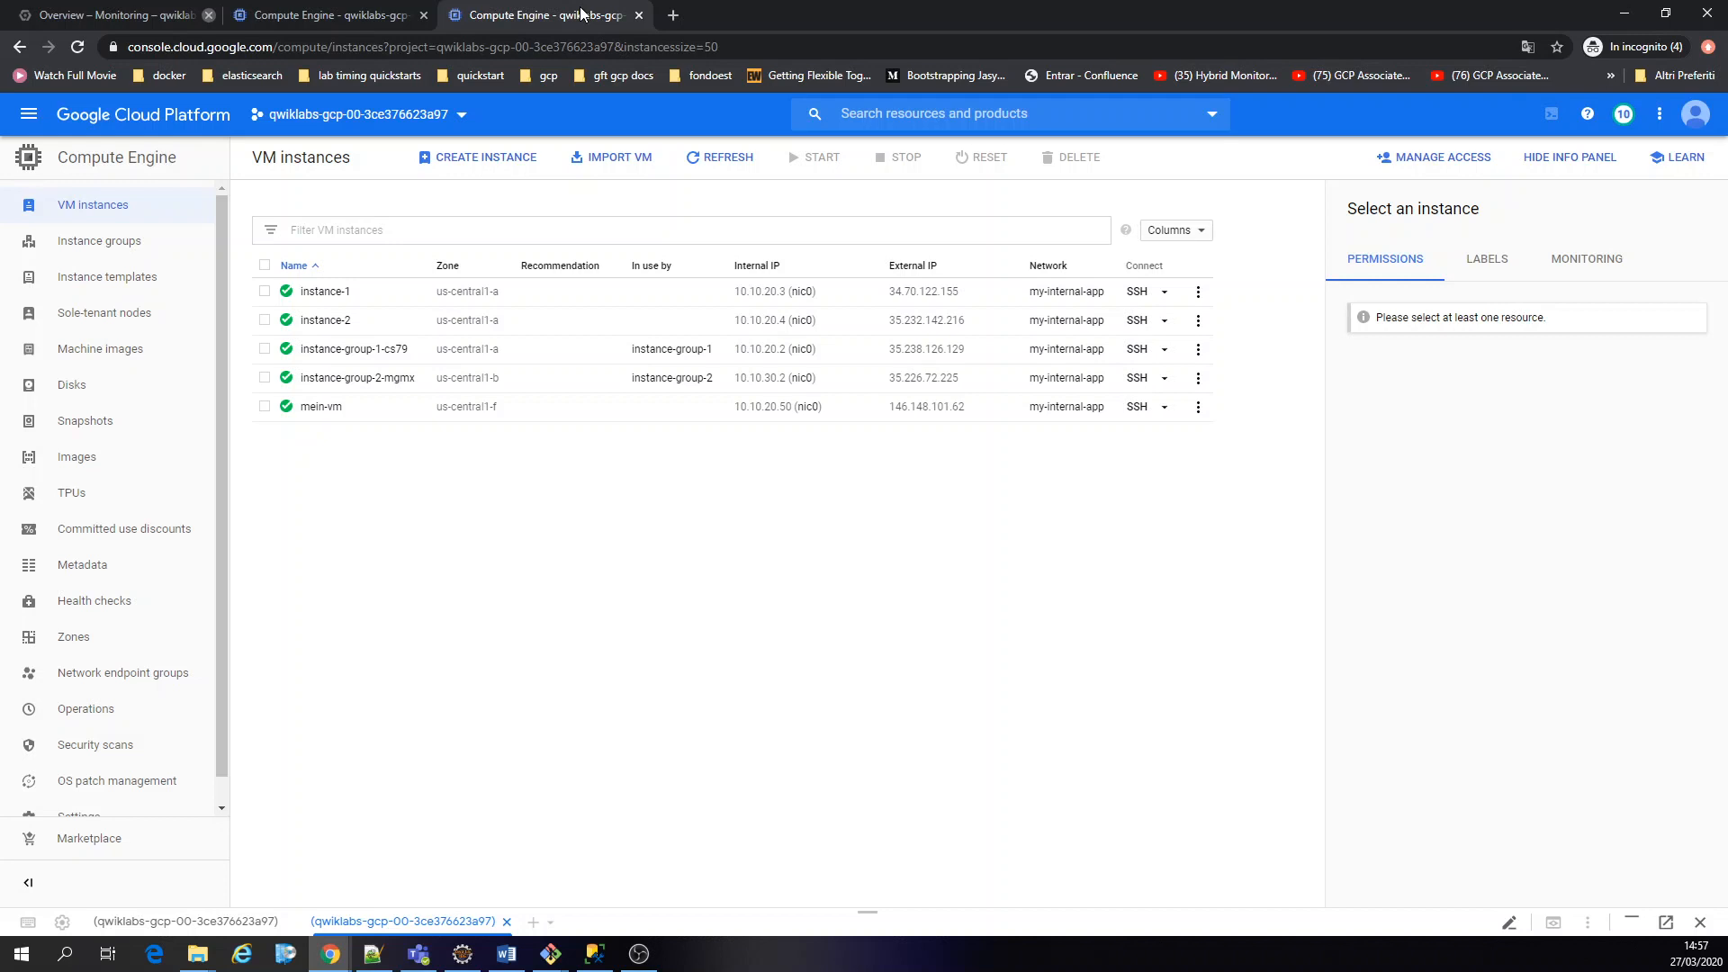
{"action": "left_click", "coordinate": [302, 16]}
{"action": "scroll", "coordinate": [694, 494], "scroll_direction": "down", "scroll_amount": 2}
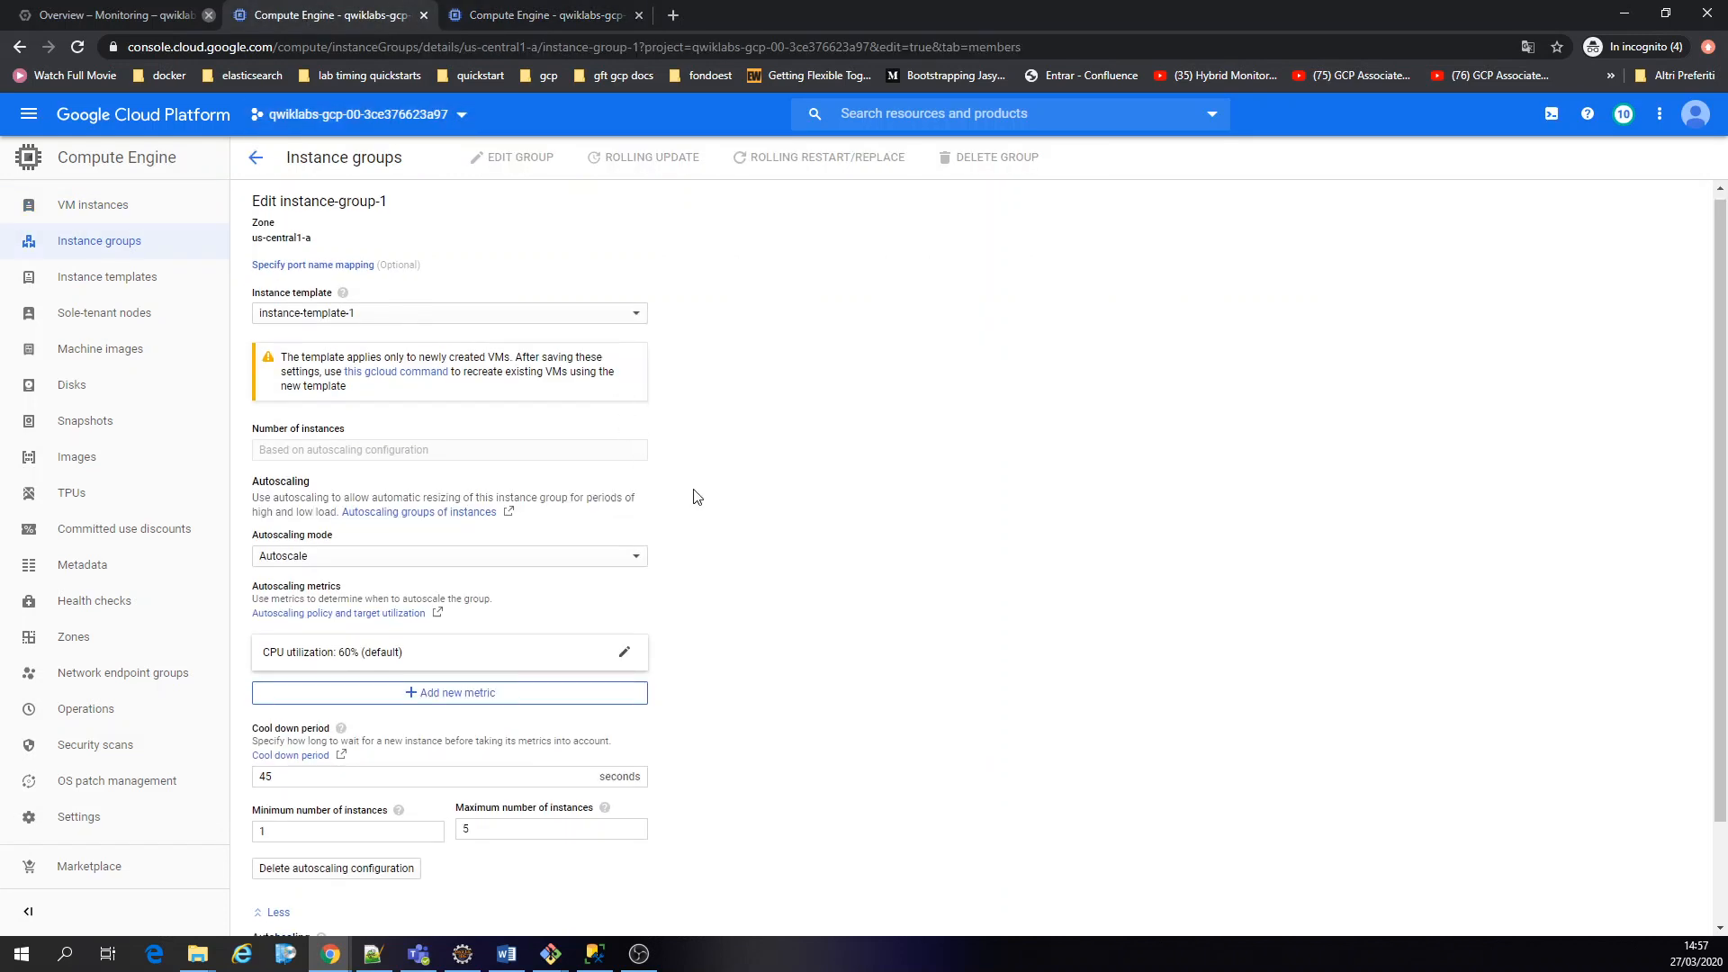
{"action": "left_click", "coordinate": [396, 540]}
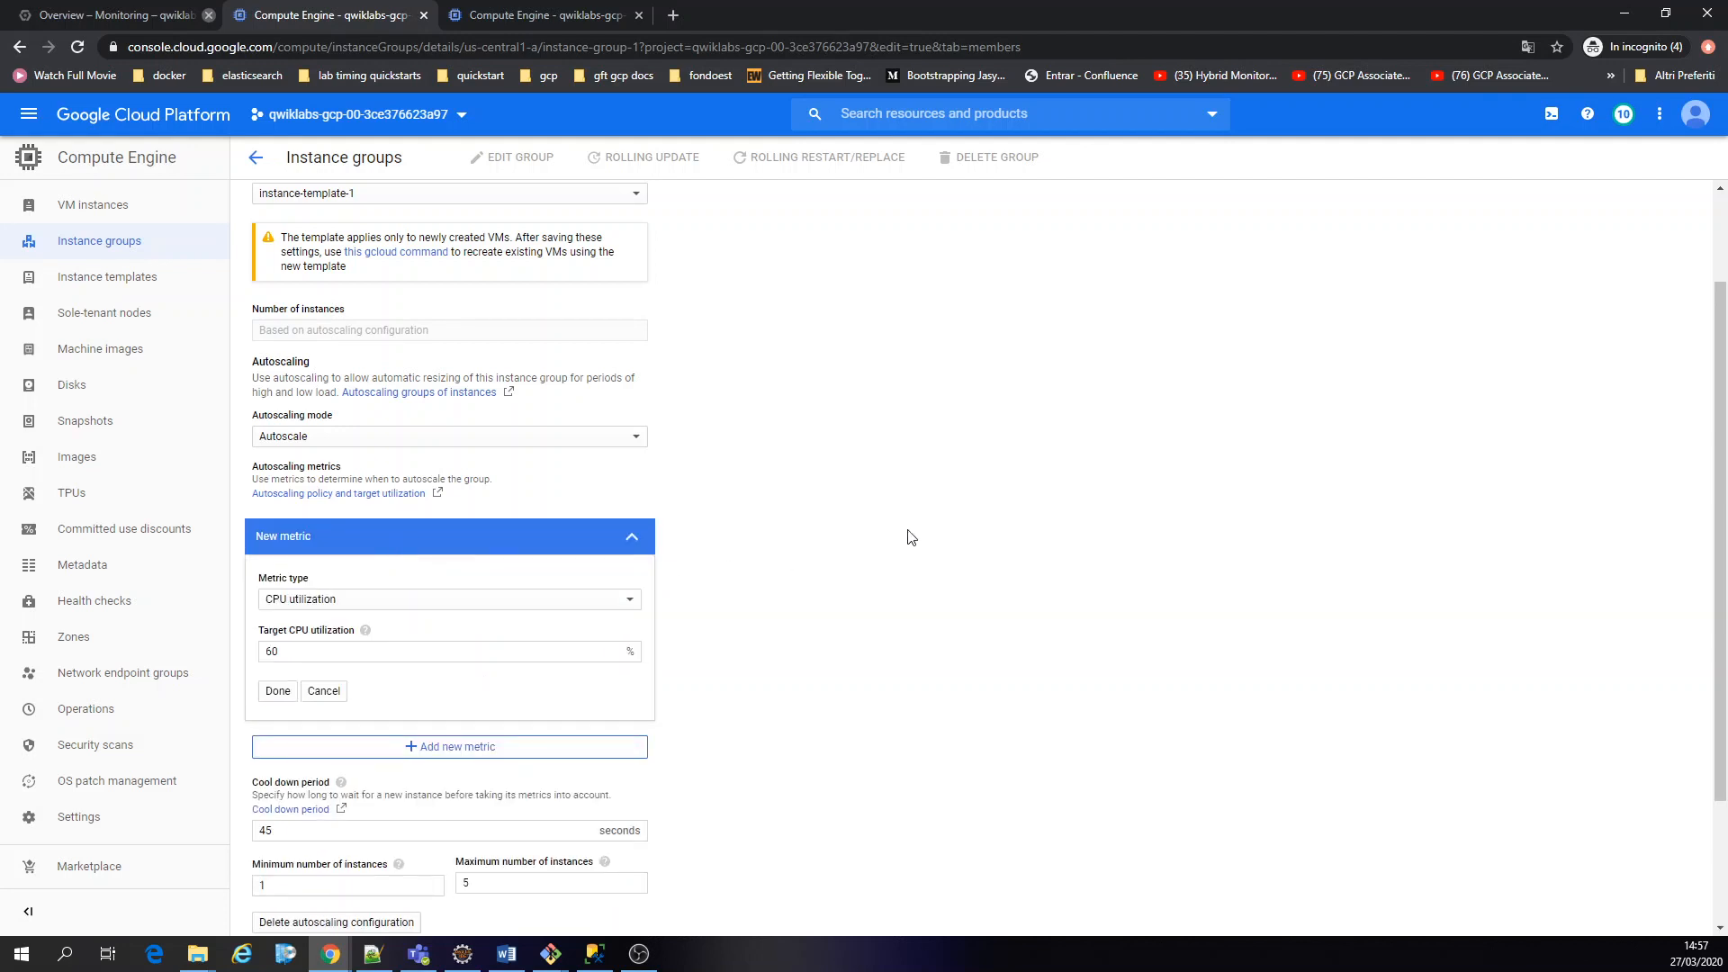
Examine the VM instance charts on the Monitoring overview, including the CPU utilization peak, and open Metrics explorer
{"action": "left_click", "coordinate": [119, 16]}
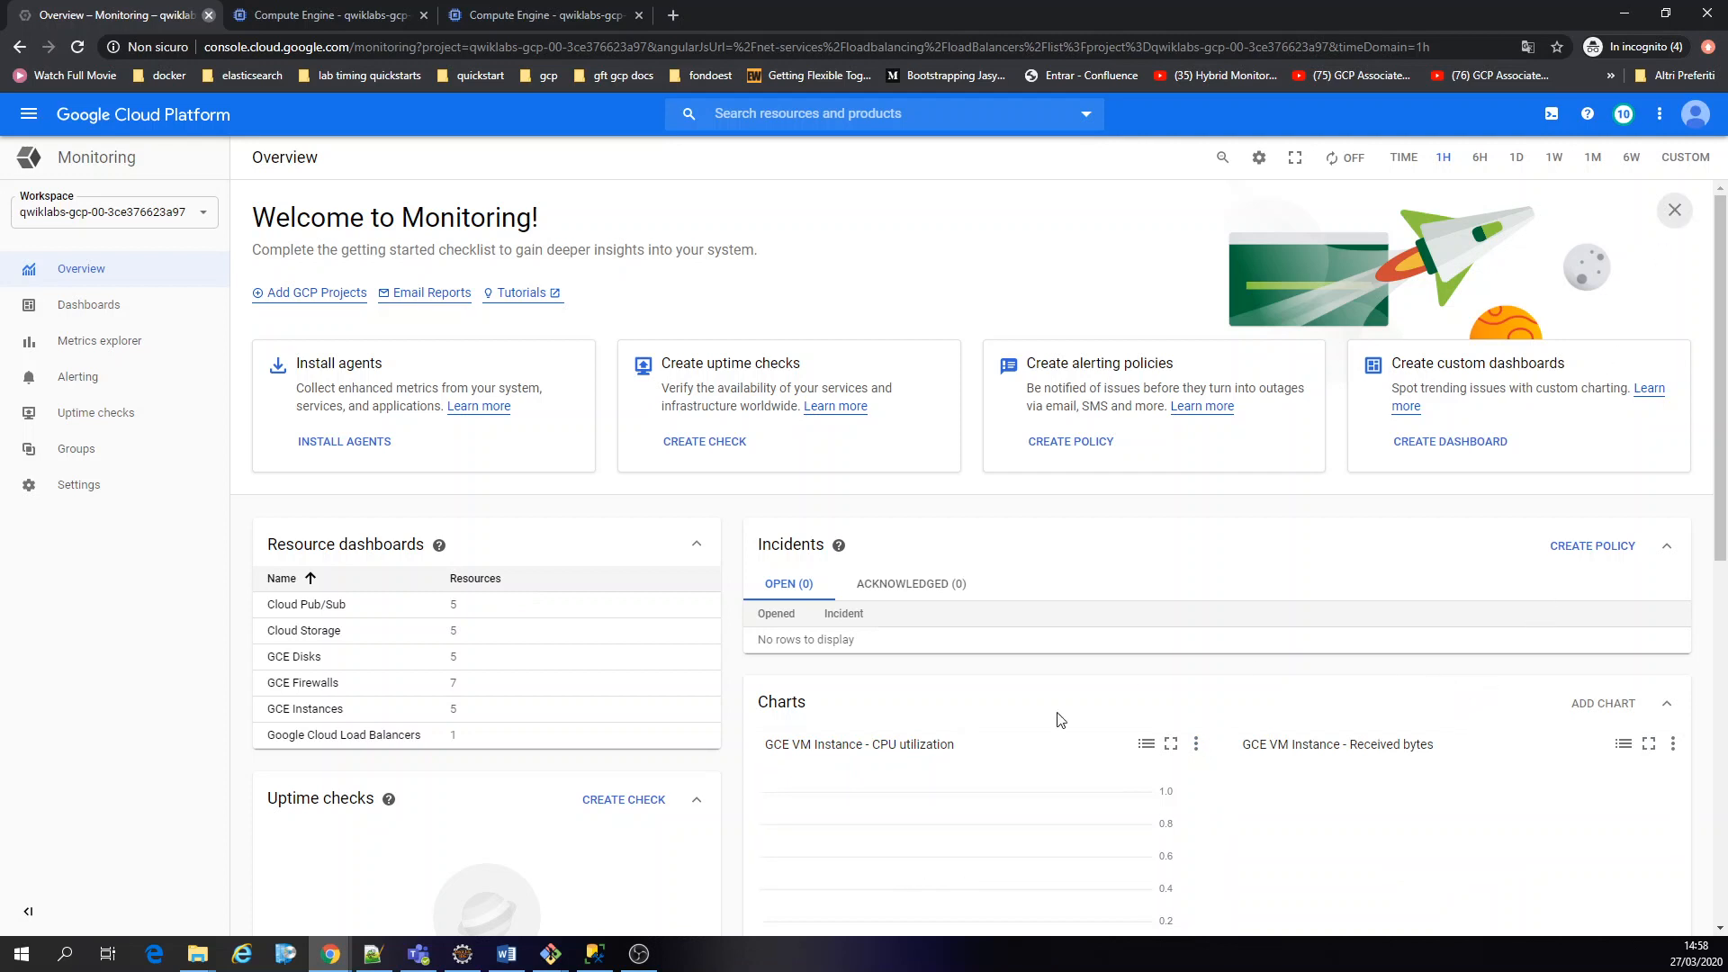
{"action": "mouse_move", "coordinate": [1148, 543]}
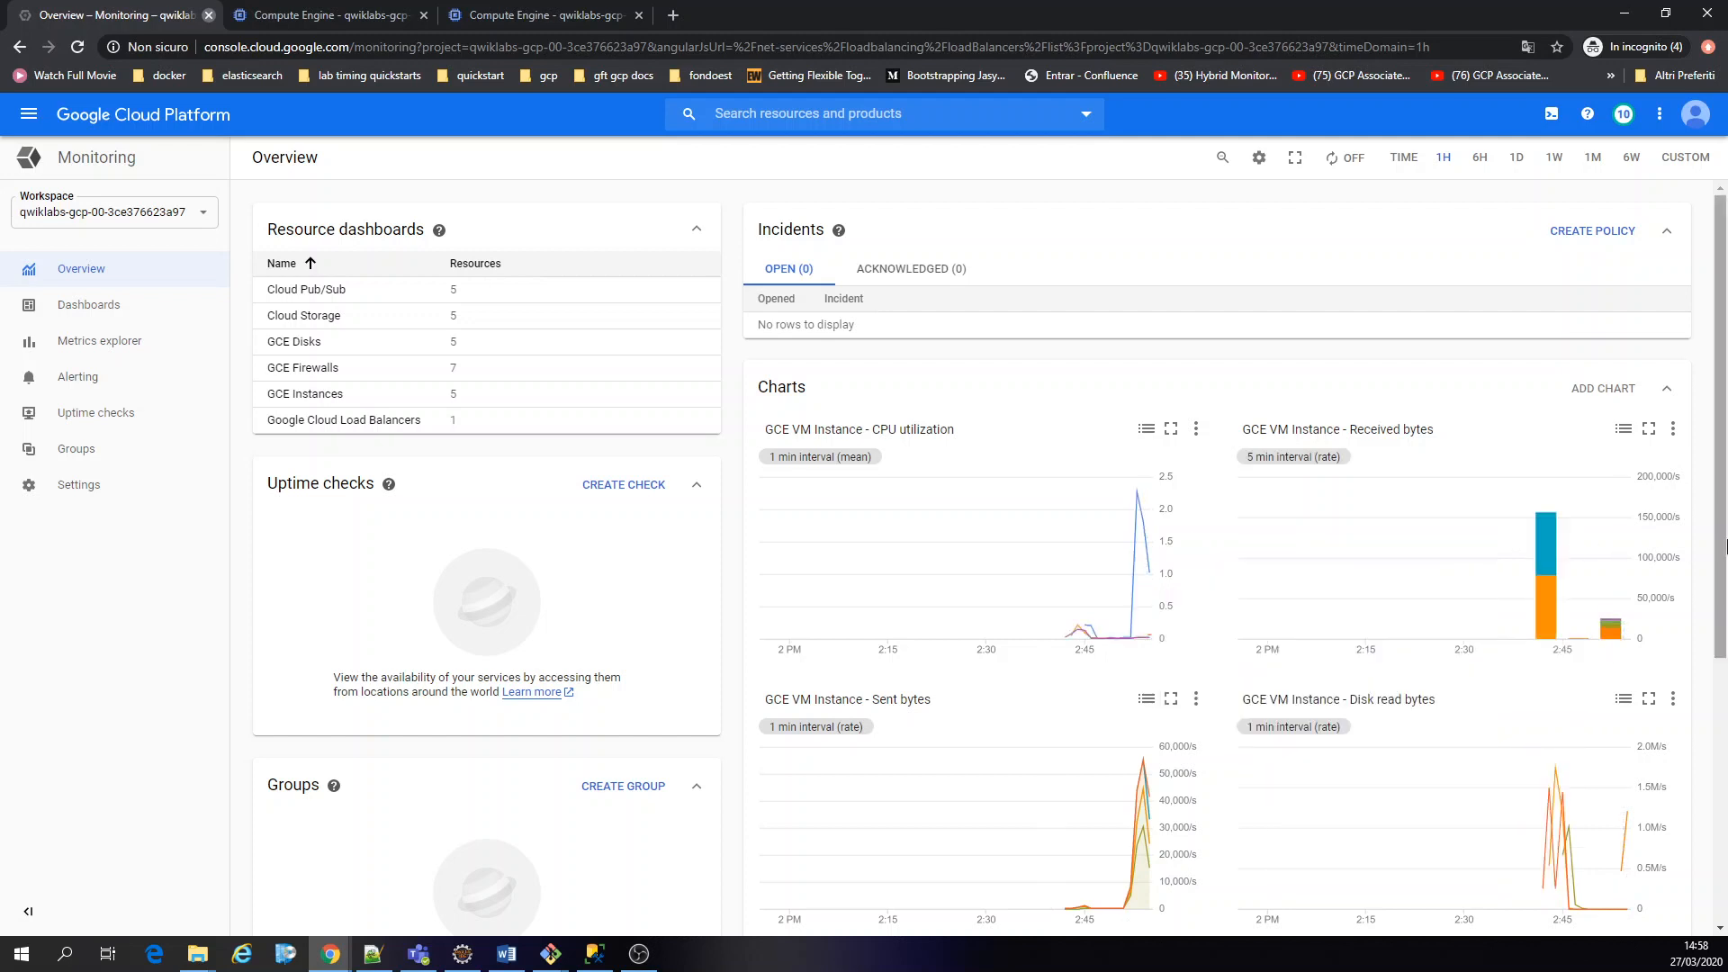
{"action": "left_click_drag", "start_coordinate": [1719, 414], "coordinate": [1722, 468]}
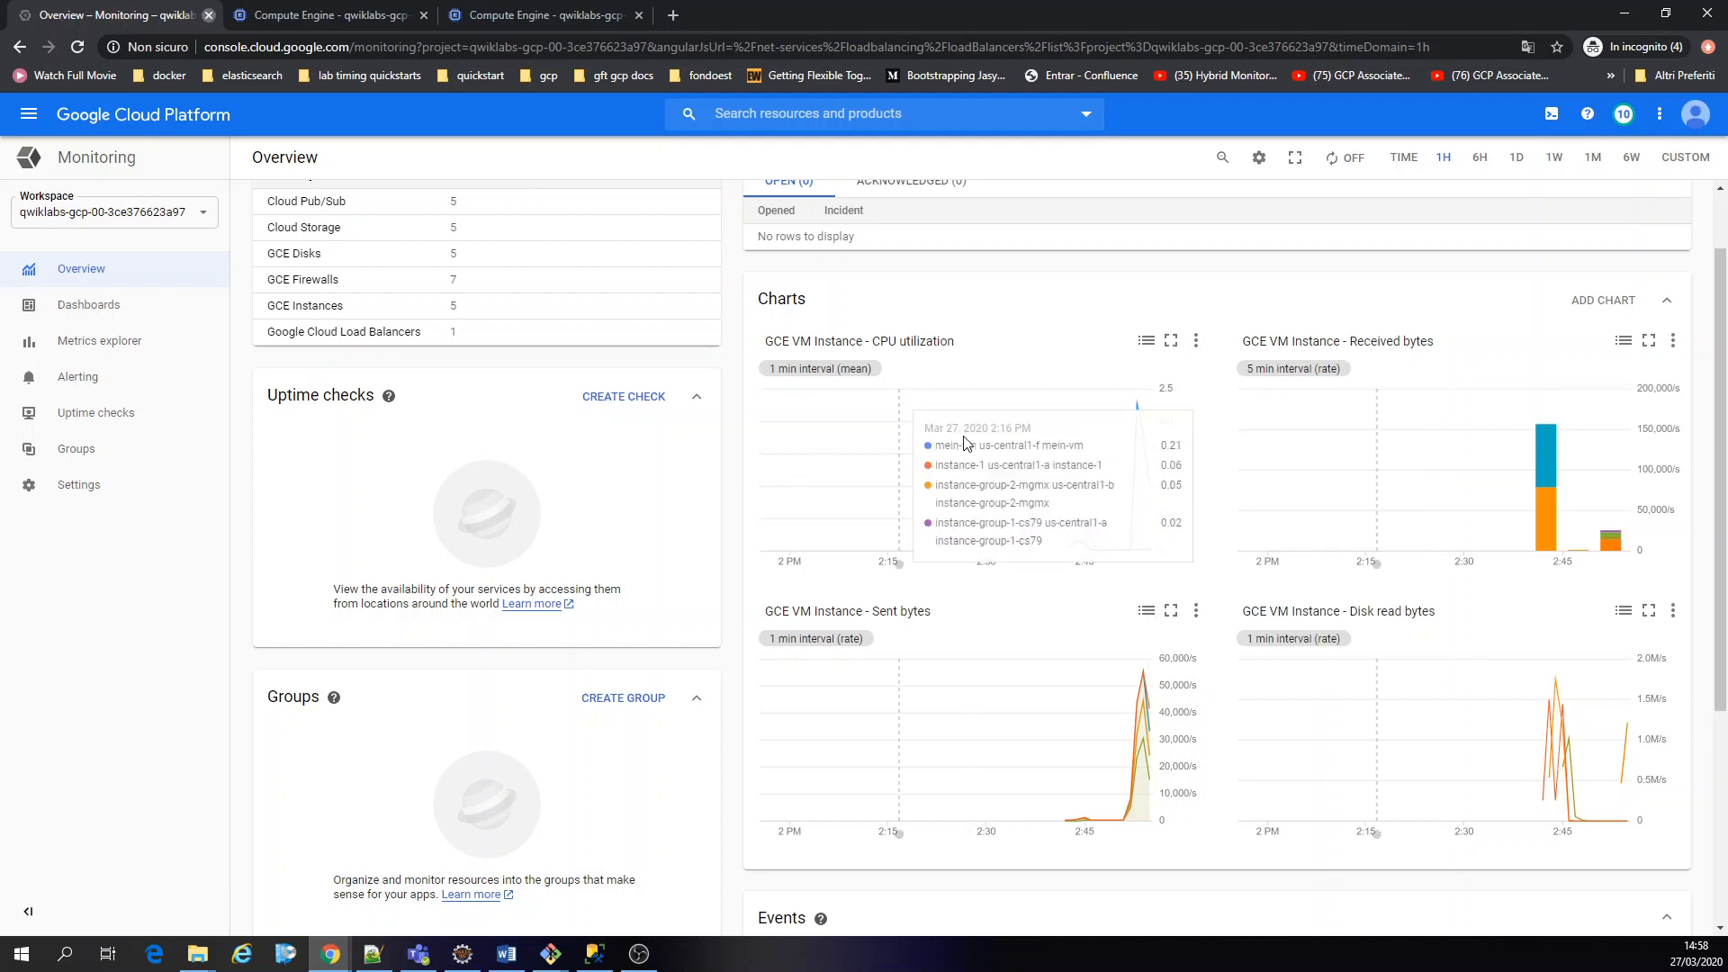
{"action": "mouse_move", "coordinate": [1141, 430]}
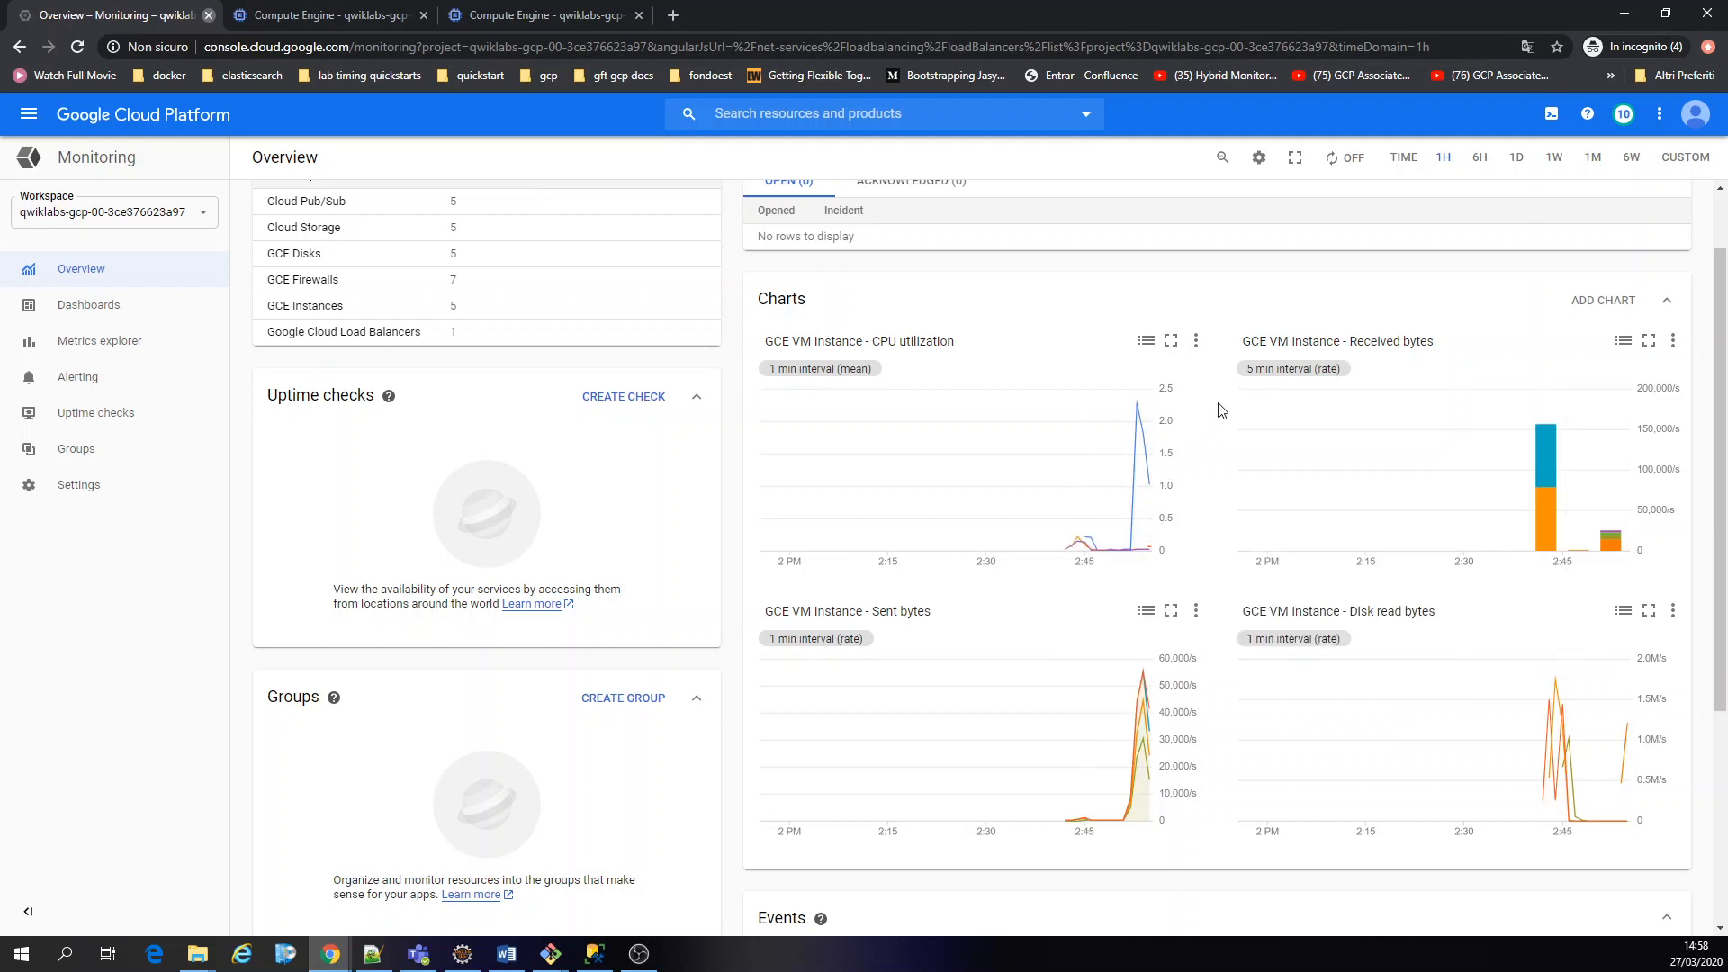
{"action": "scroll", "coordinate": [1221, 409], "scroll_direction": "up", "scroll_amount": 1}
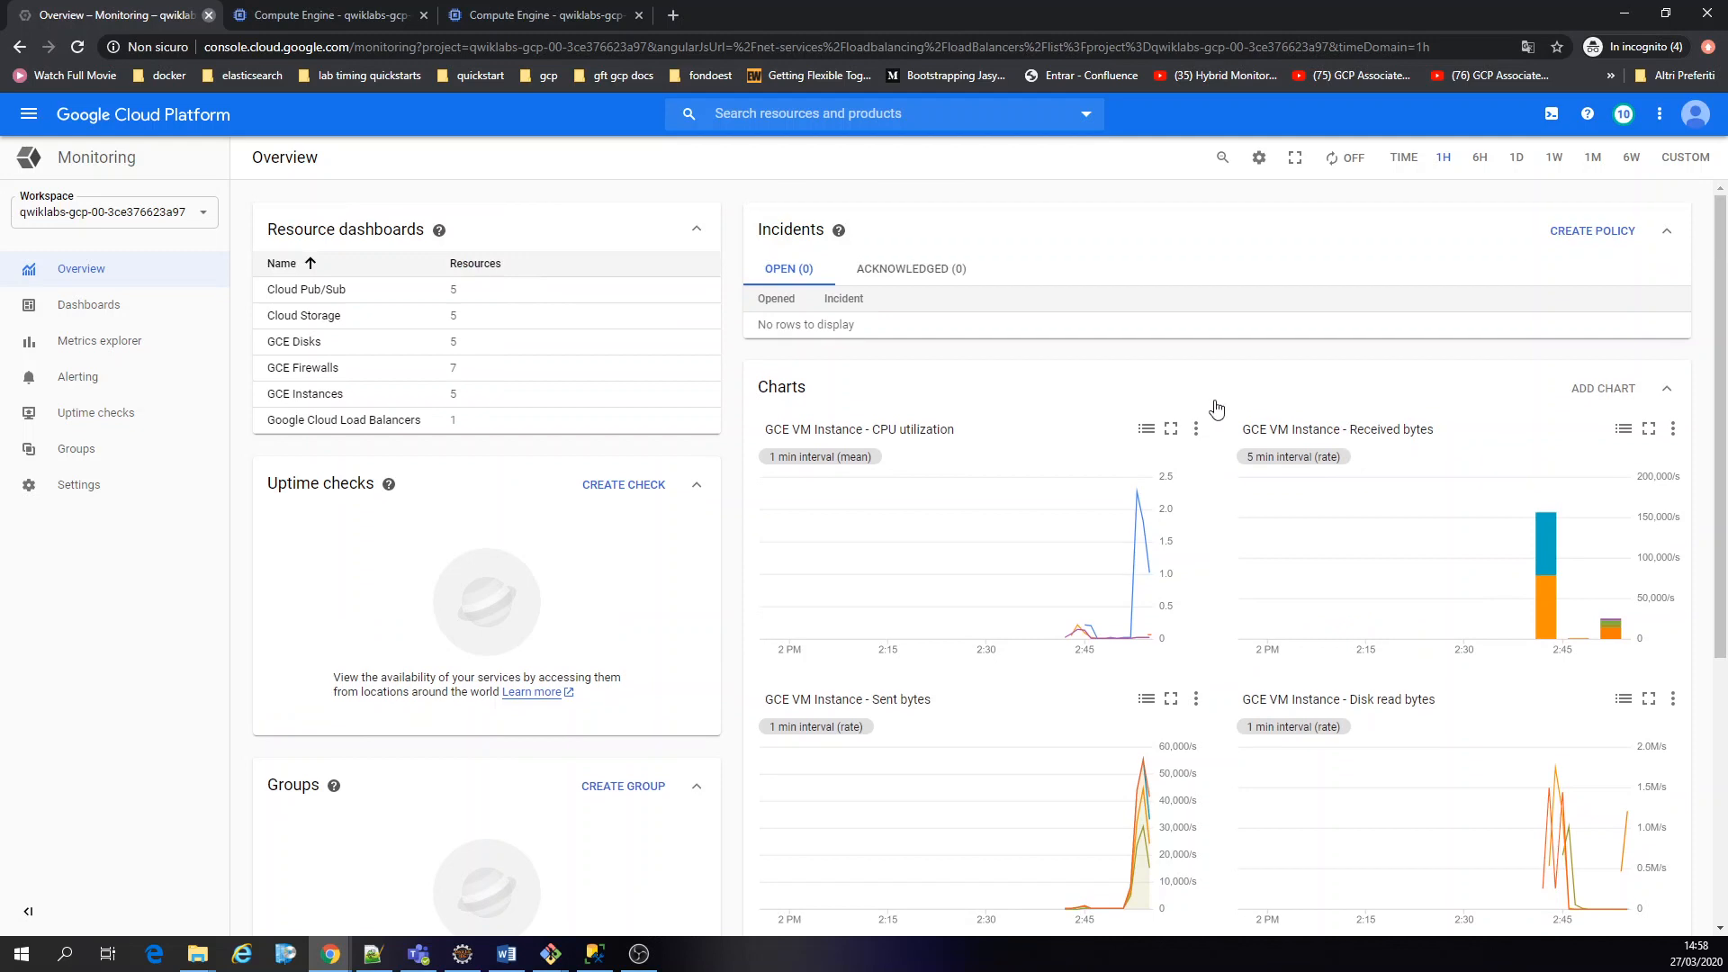
{"action": "left_click", "coordinate": [96, 345]}
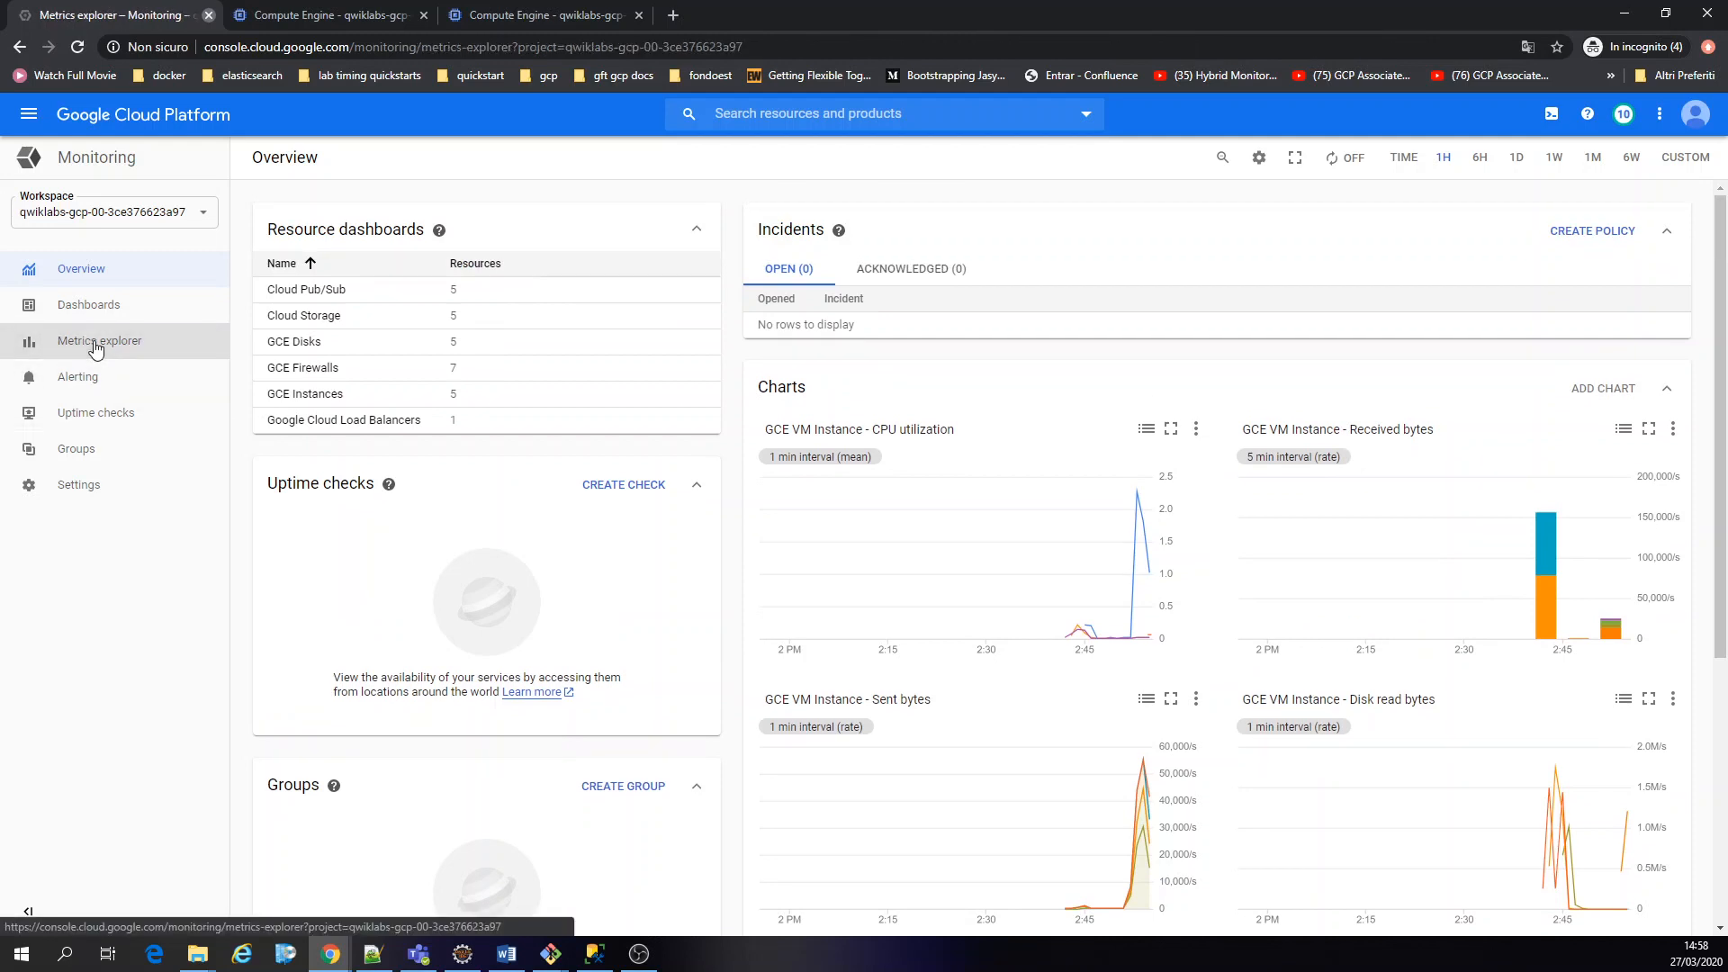
Set instance-group-1's target CPU utilization to 25%, save the group, and return to the instance groups list
{"action": "left_click", "coordinate": [300, 16]}
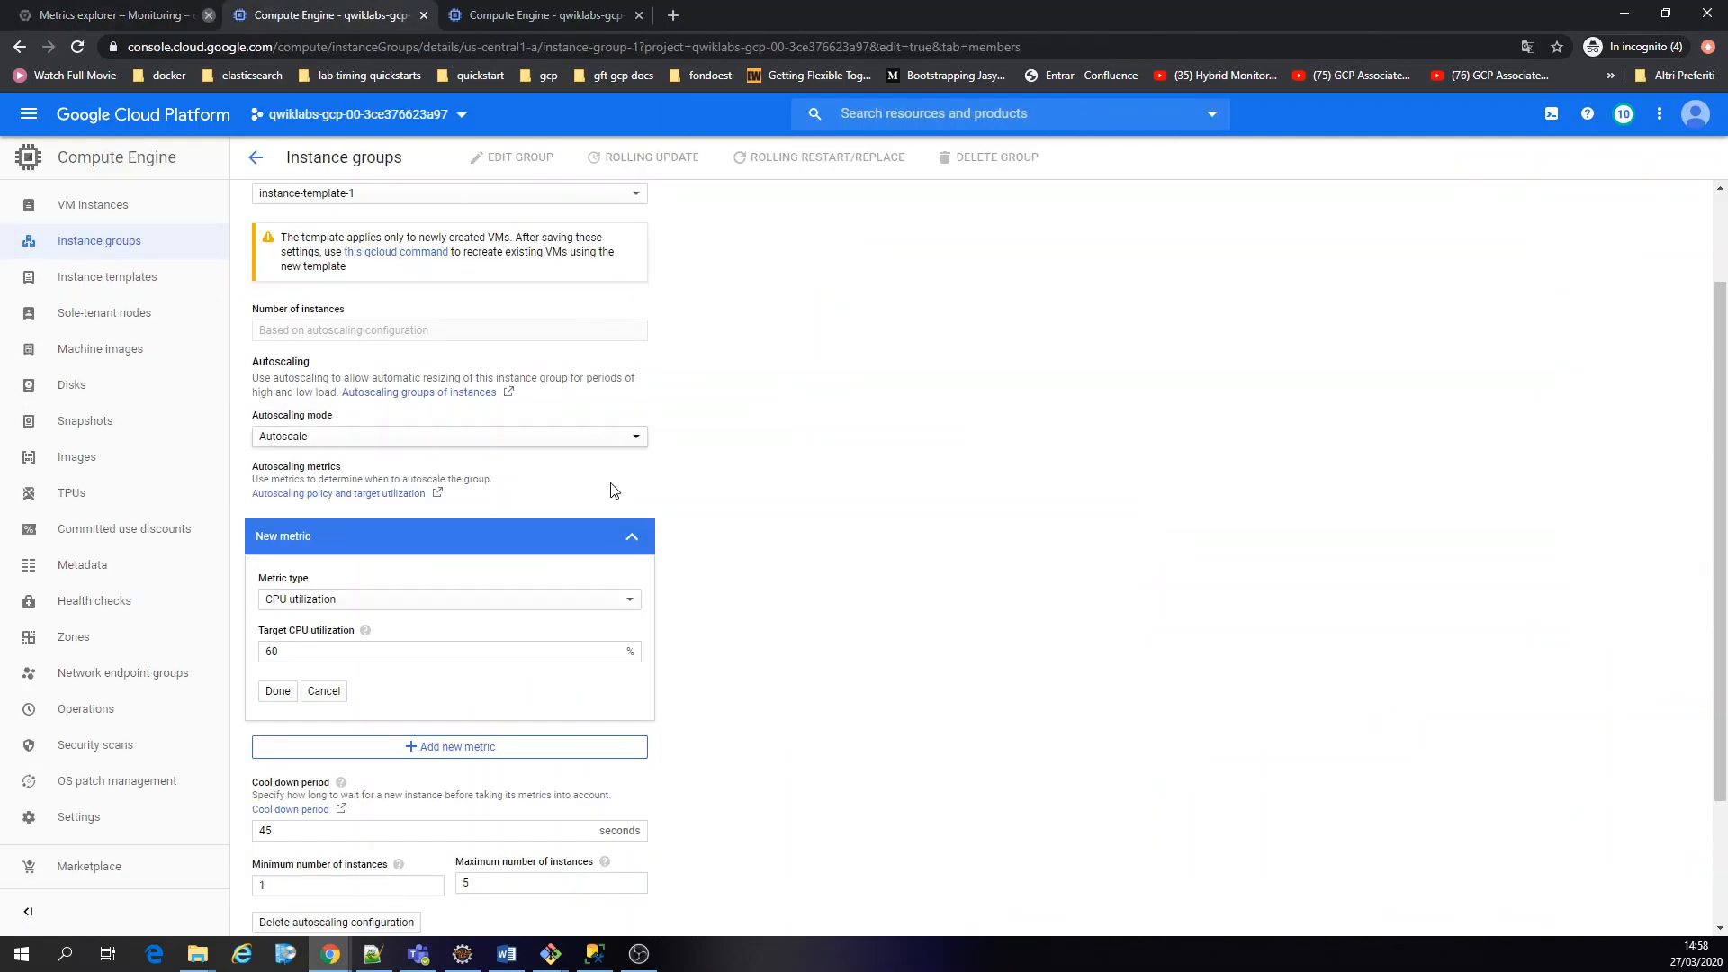
{"action": "left_click_drag", "start_coordinate": [277, 650], "coordinate": [266, 654]}
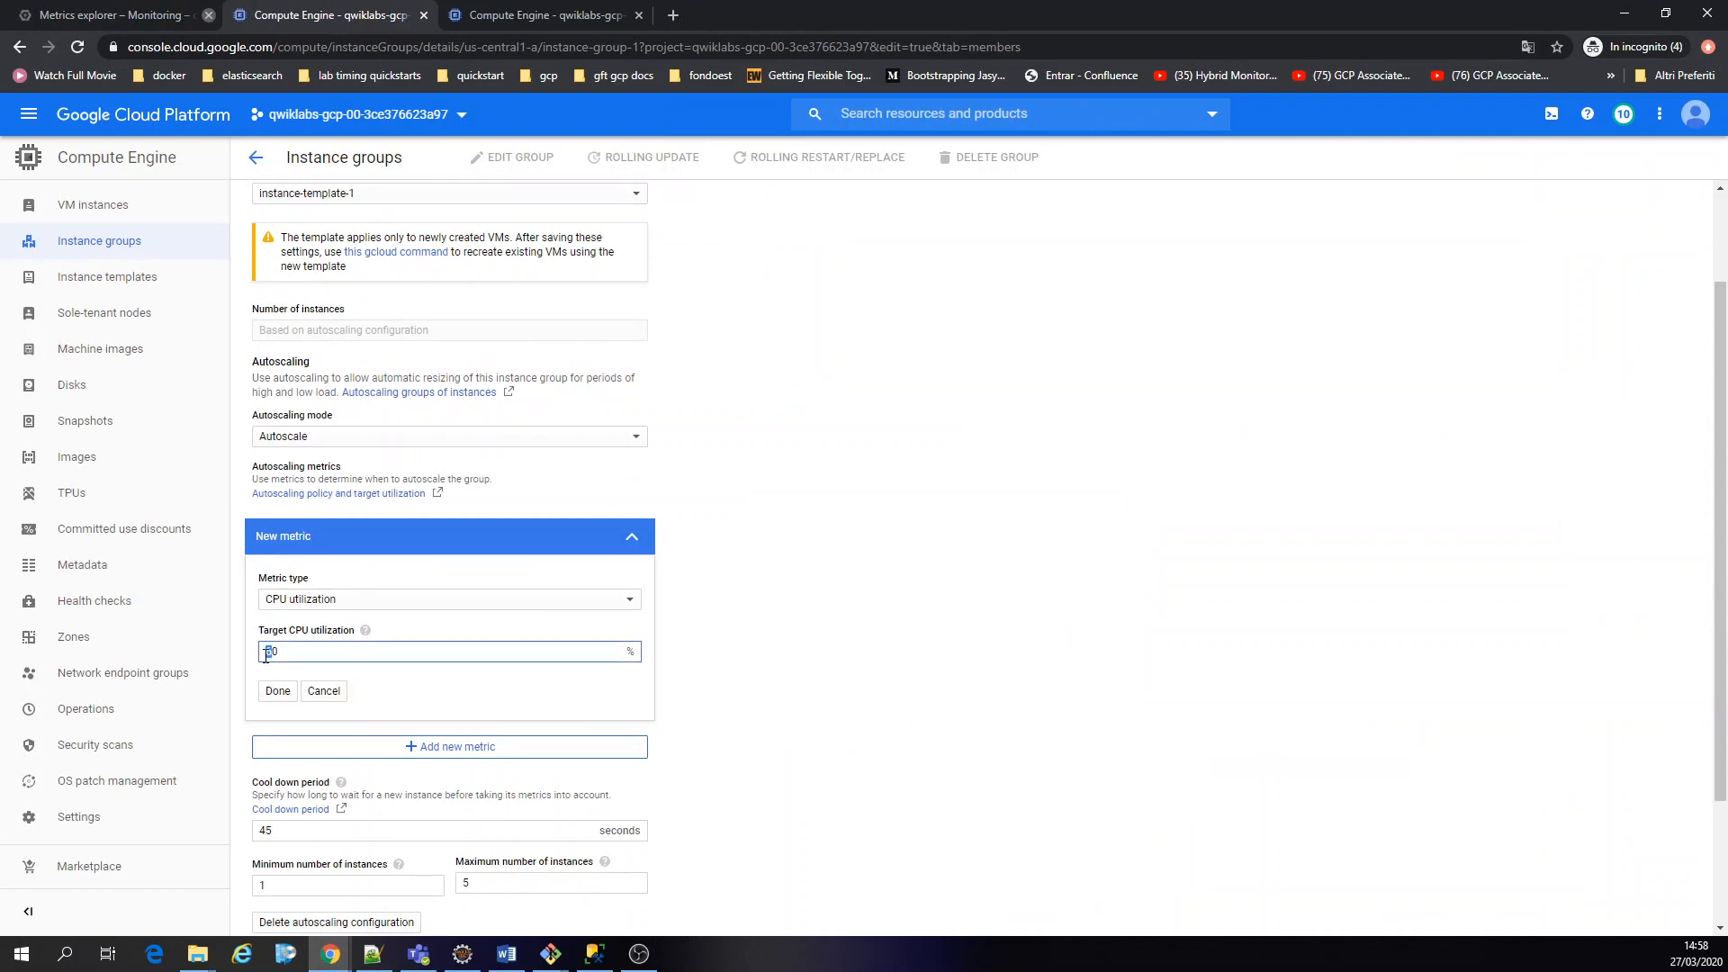
{"action": "type", "text": "20"}
{"action": "scroll", "coordinate": [752, 643], "scroll_direction": "down", "scroll_amount": 2}
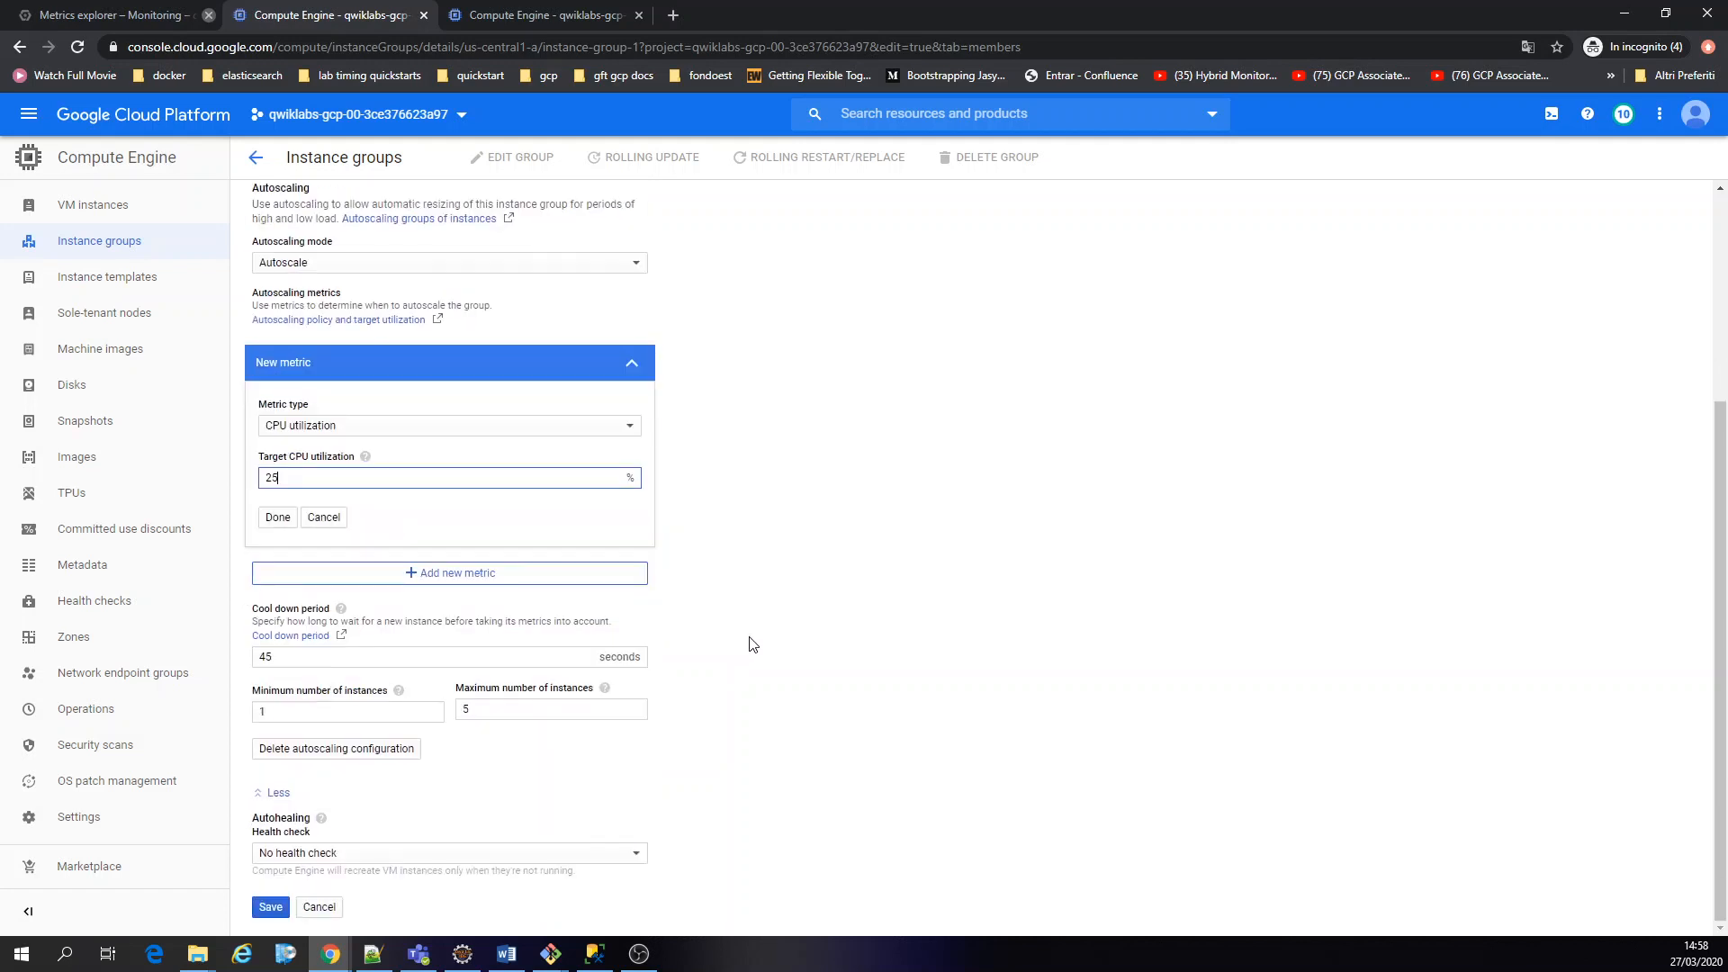
{"action": "left_click", "coordinate": [278, 515]}
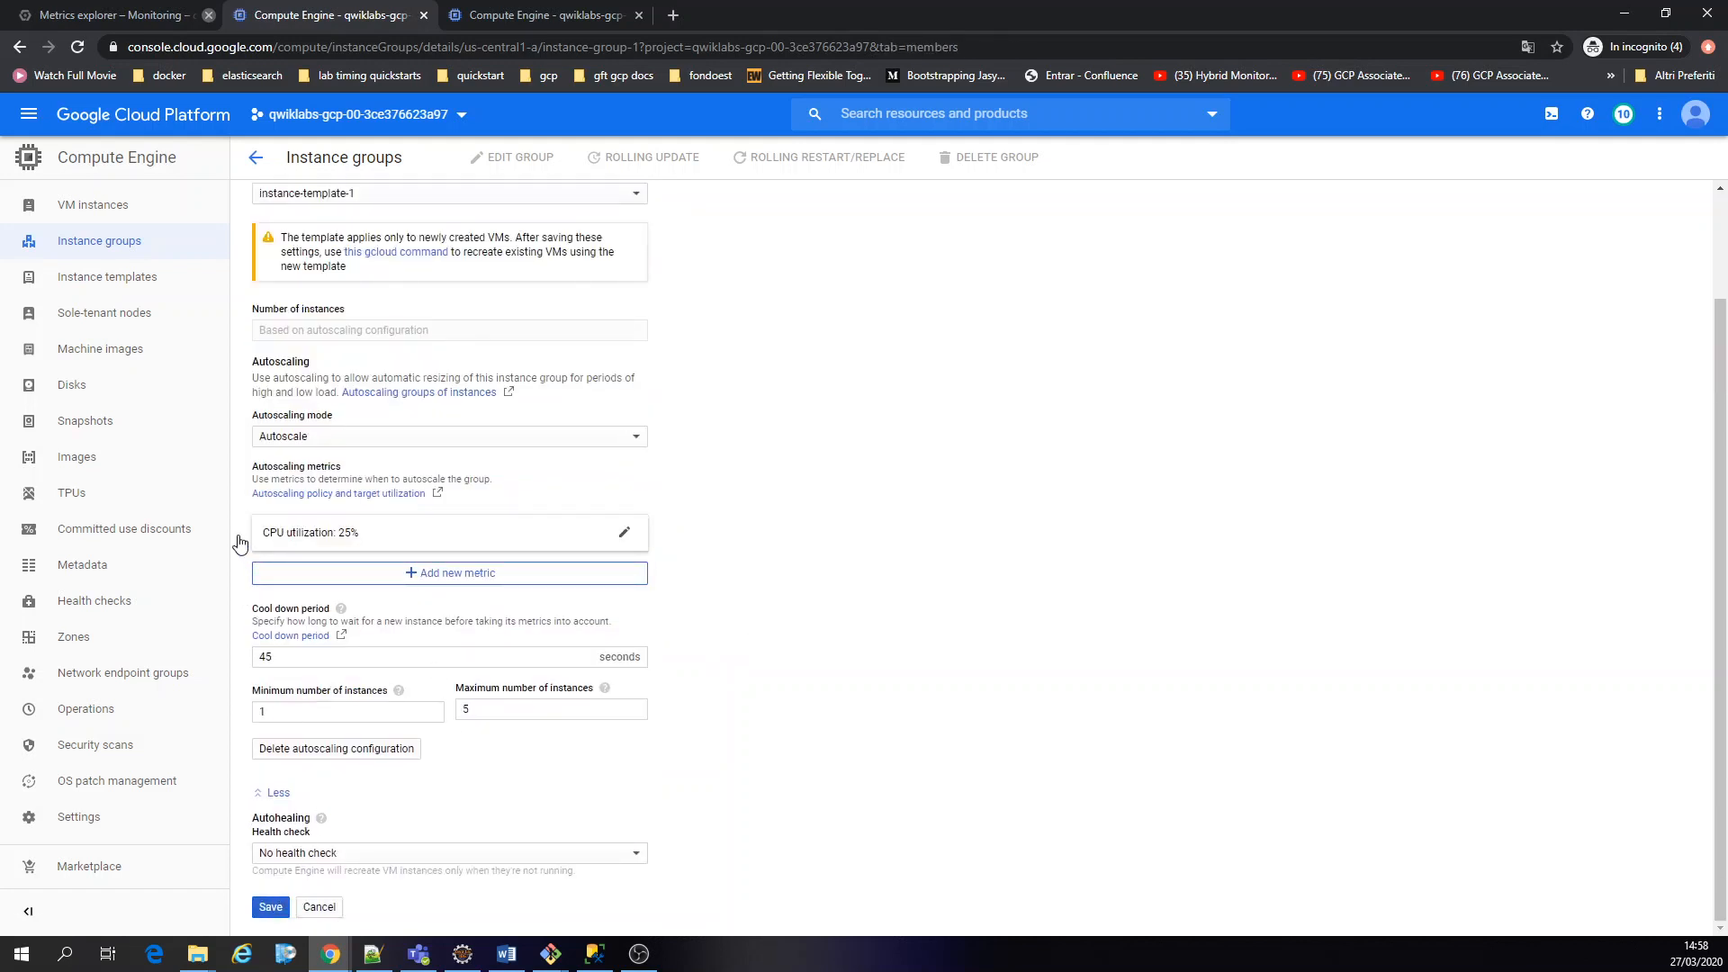
{"action": "left_click", "coordinate": [257, 160]}
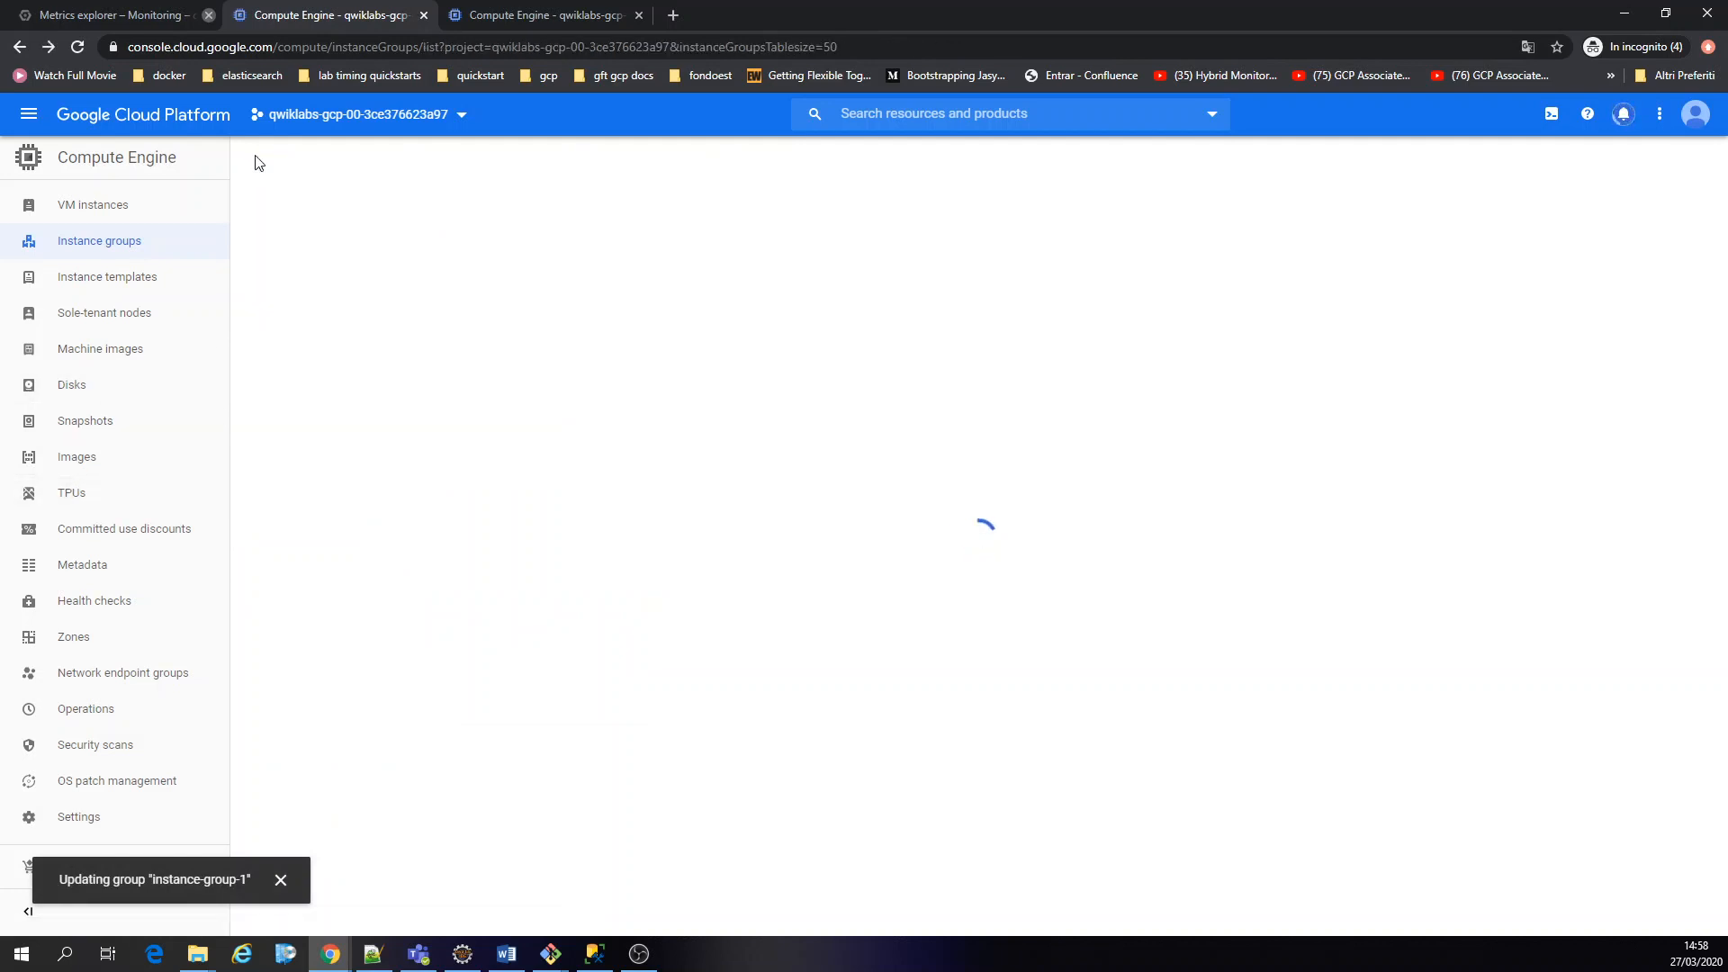
Chart the CPU usage metric for the GCE VM Instance resource type in Metrics explorer
{"action": "left_click", "coordinate": [135, 15]}
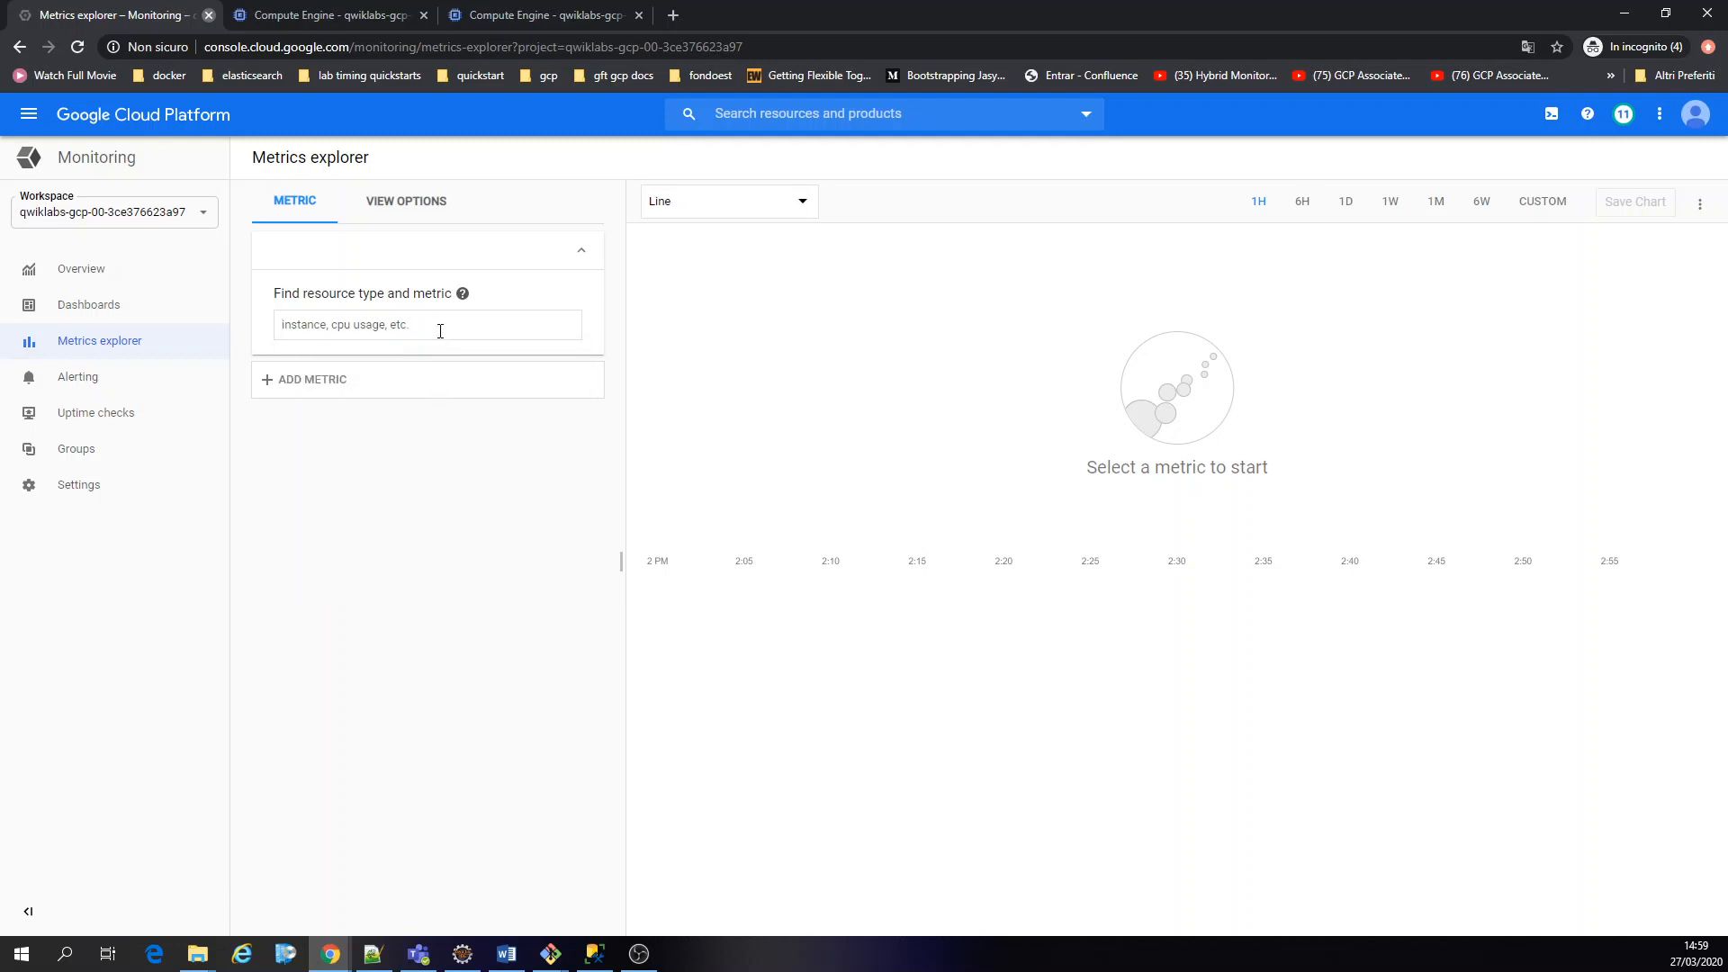
{"action": "left_click", "coordinate": [440, 328]}
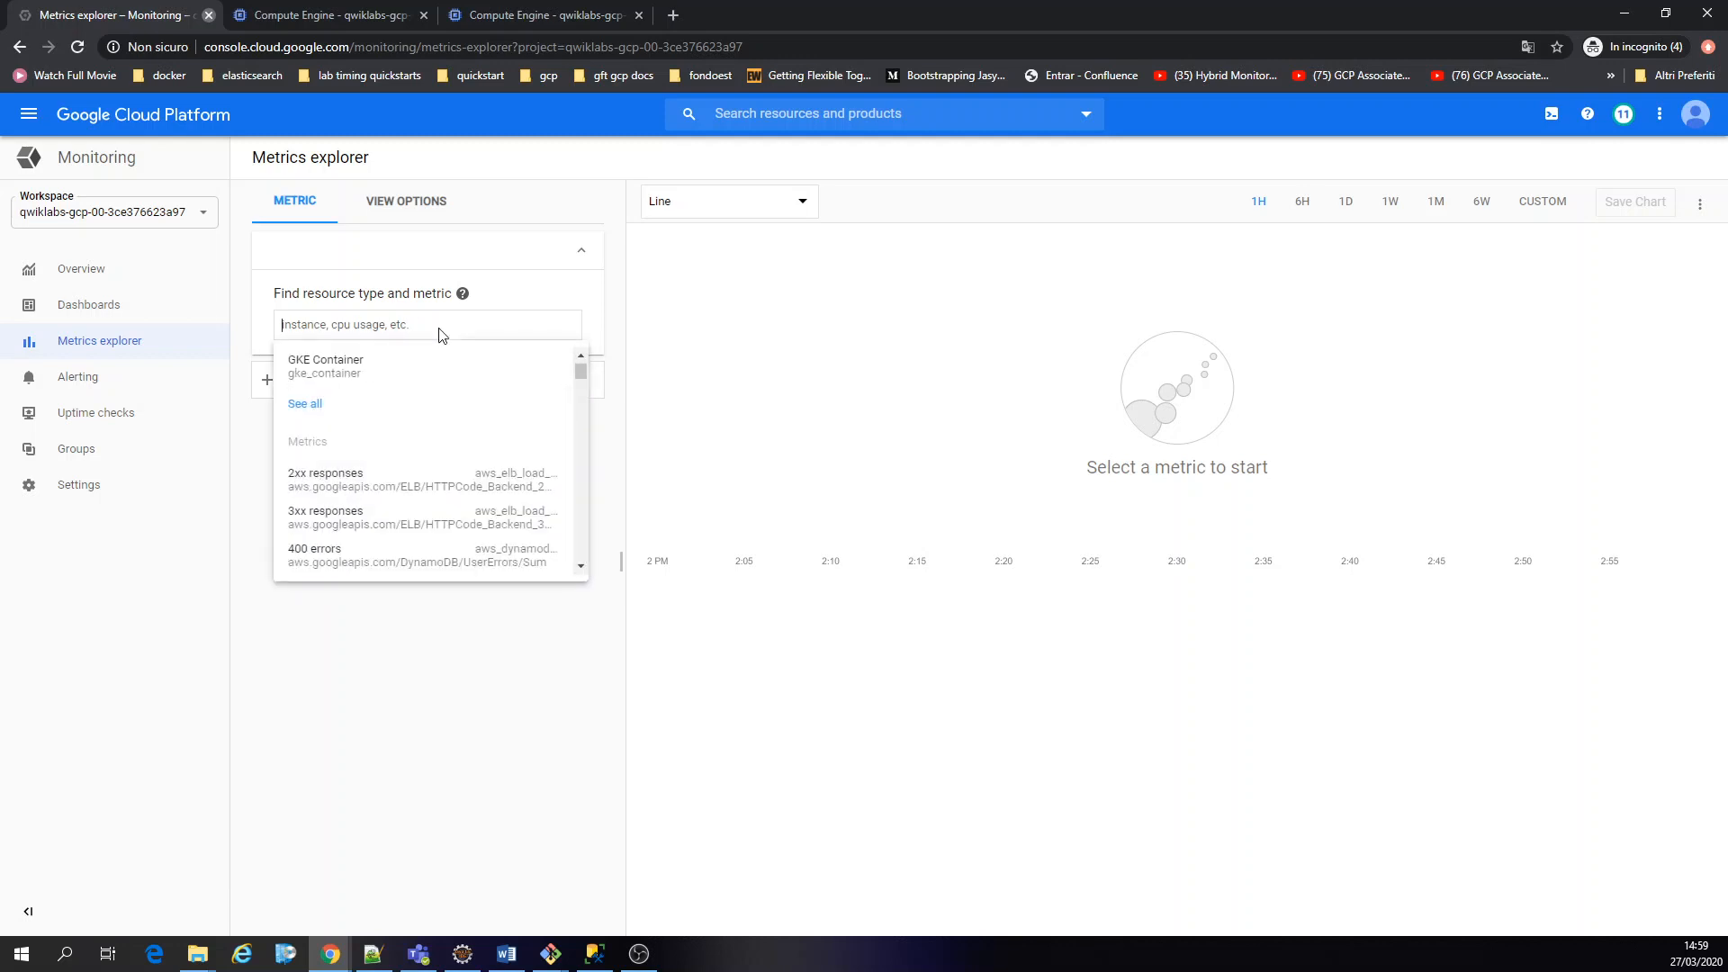
{"action": "scroll", "coordinate": [580, 374], "scroll_direction": "up", "scroll_amount": 3}
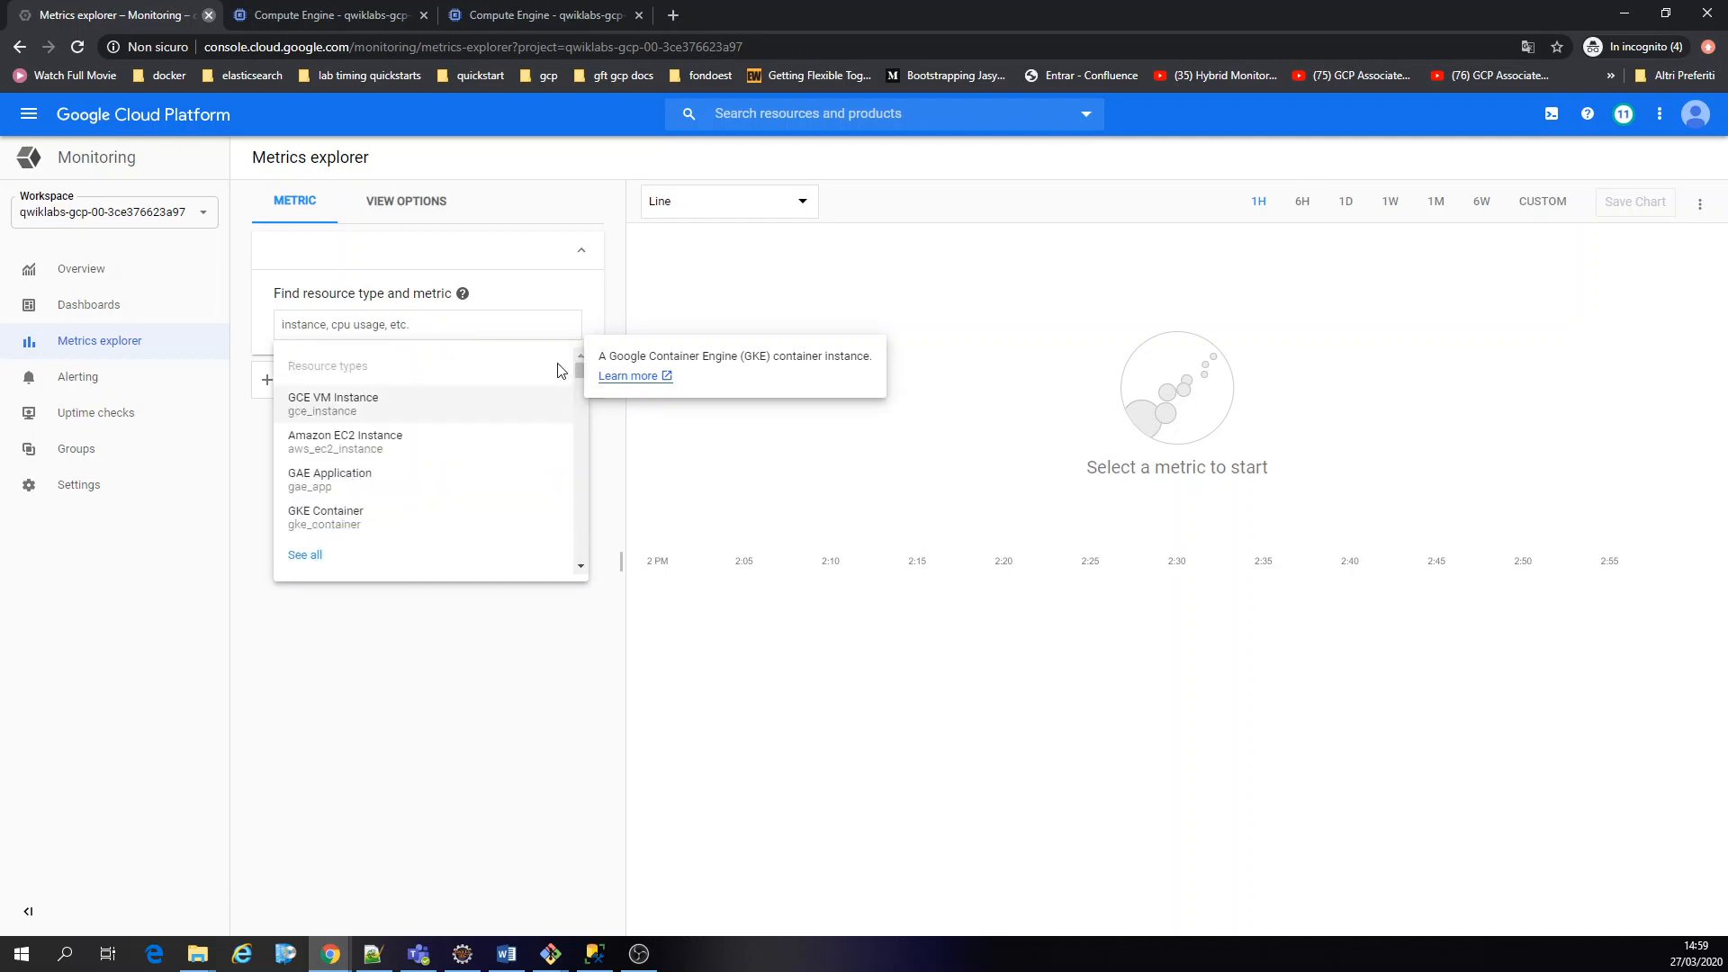
{"action": "left_click", "coordinate": [365, 411]}
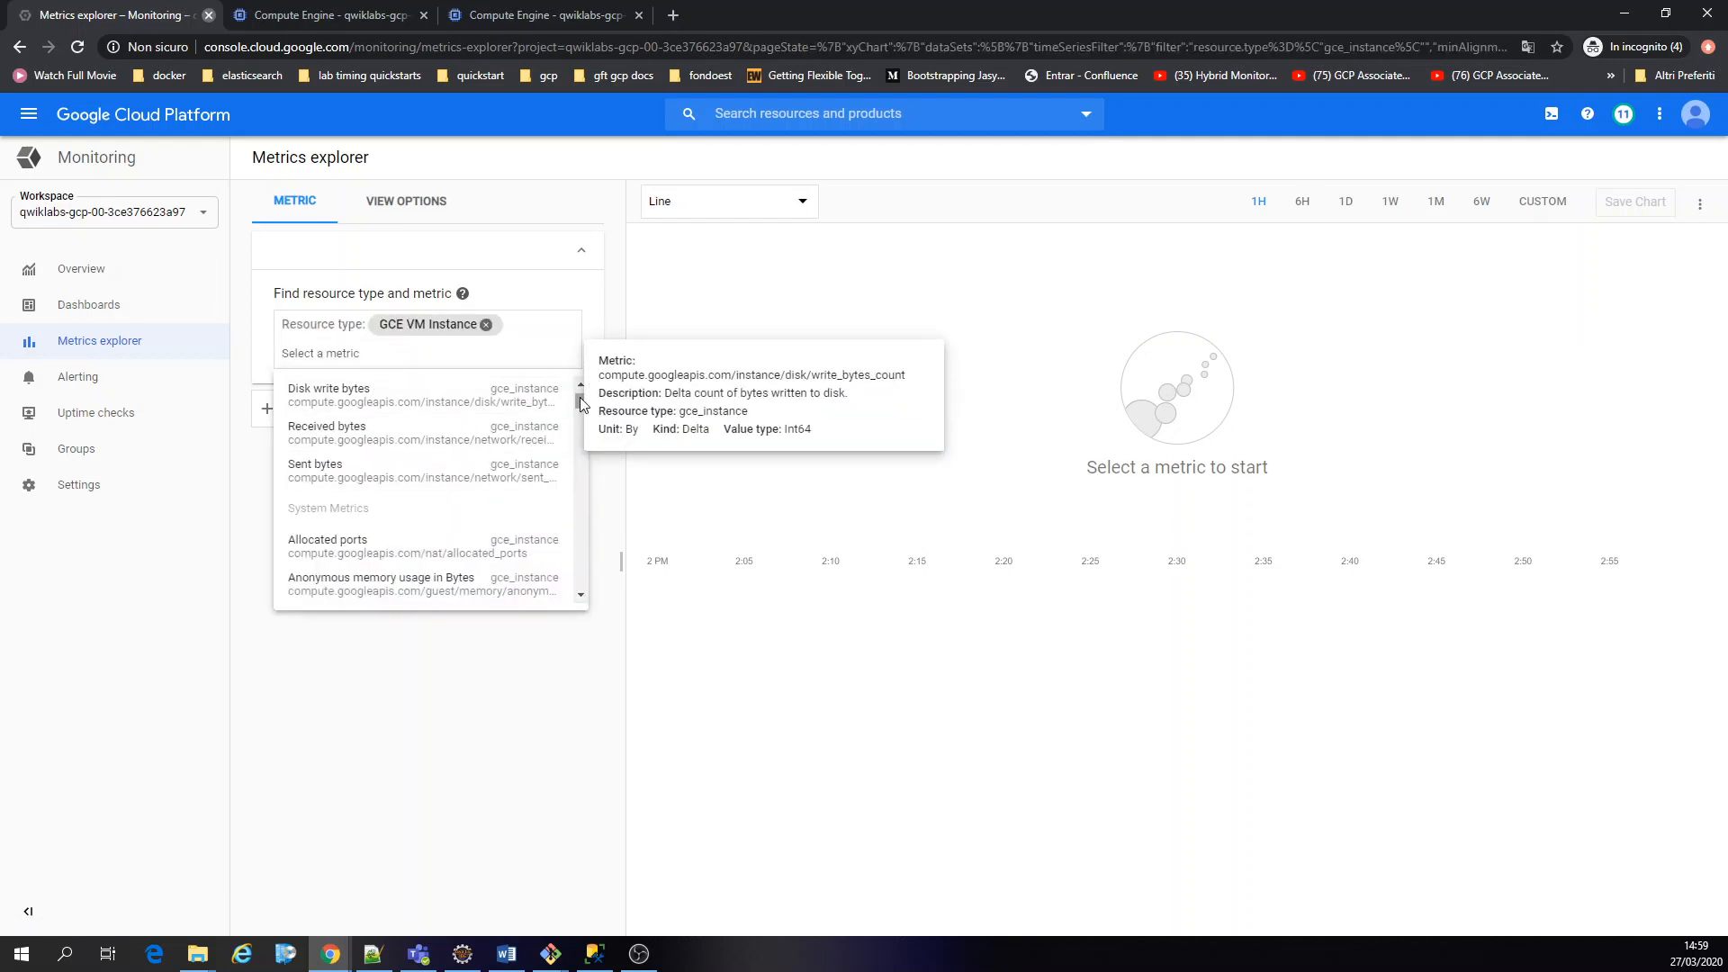
{"action": "scroll", "coordinate": [581, 396], "scroll_direction": "up", "scroll_amount": 3}
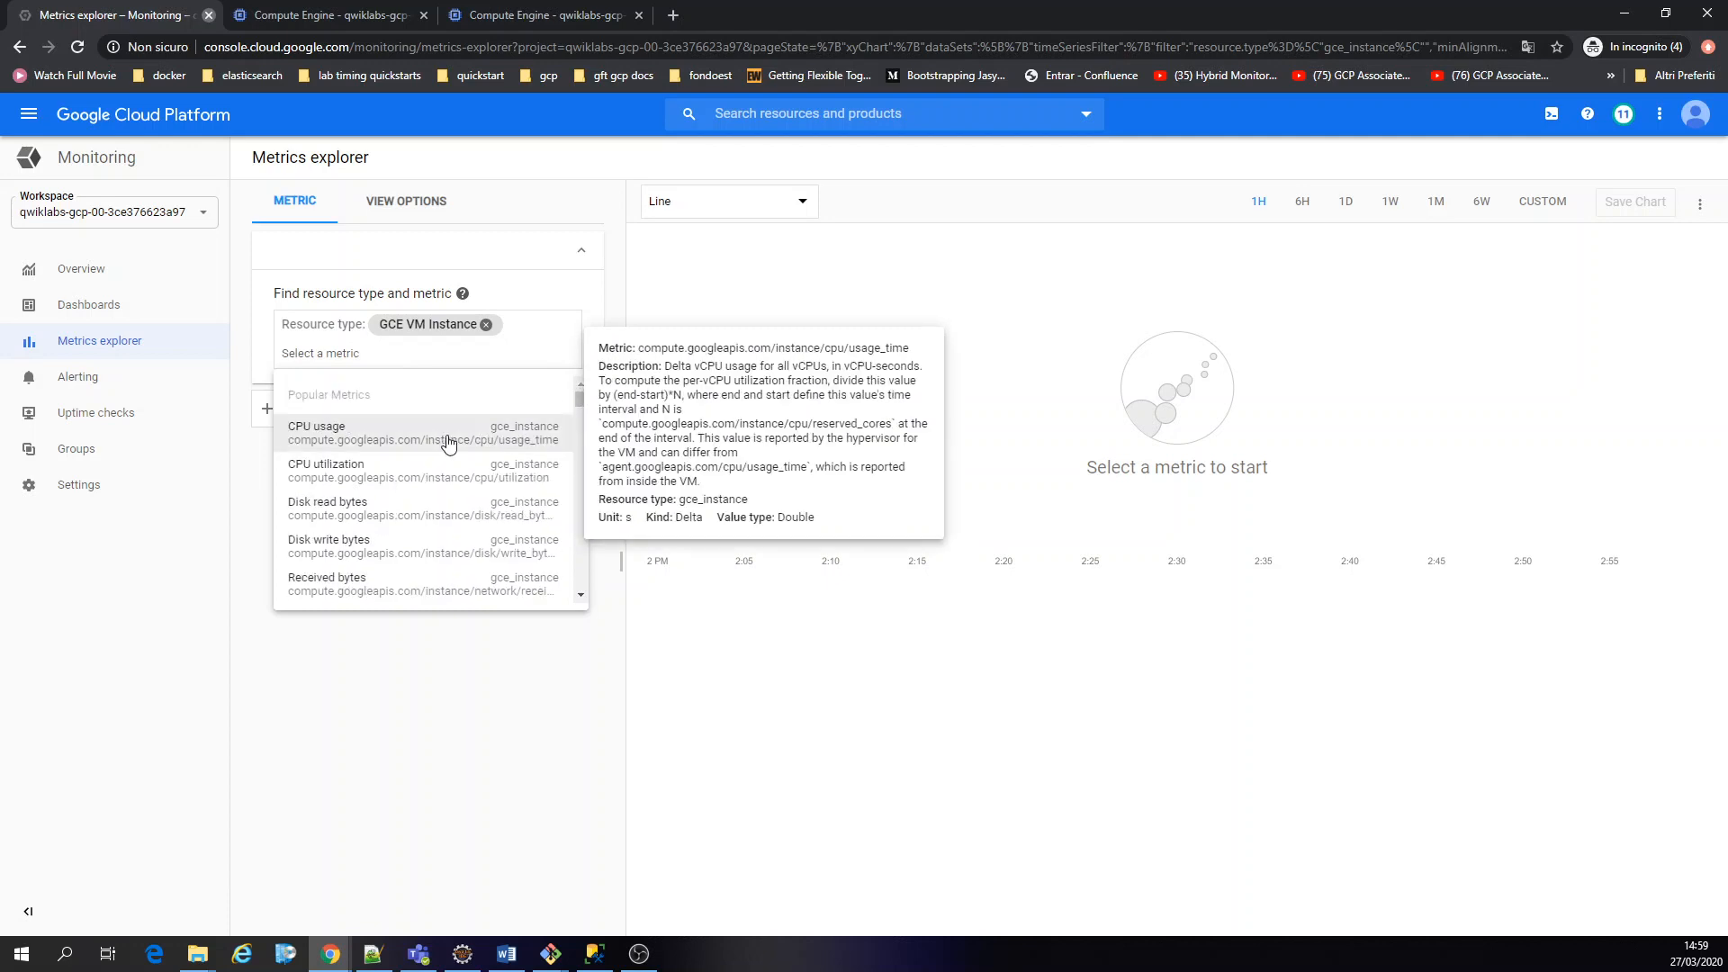
{"action": "left_click", "coordinate": [448, 441]}
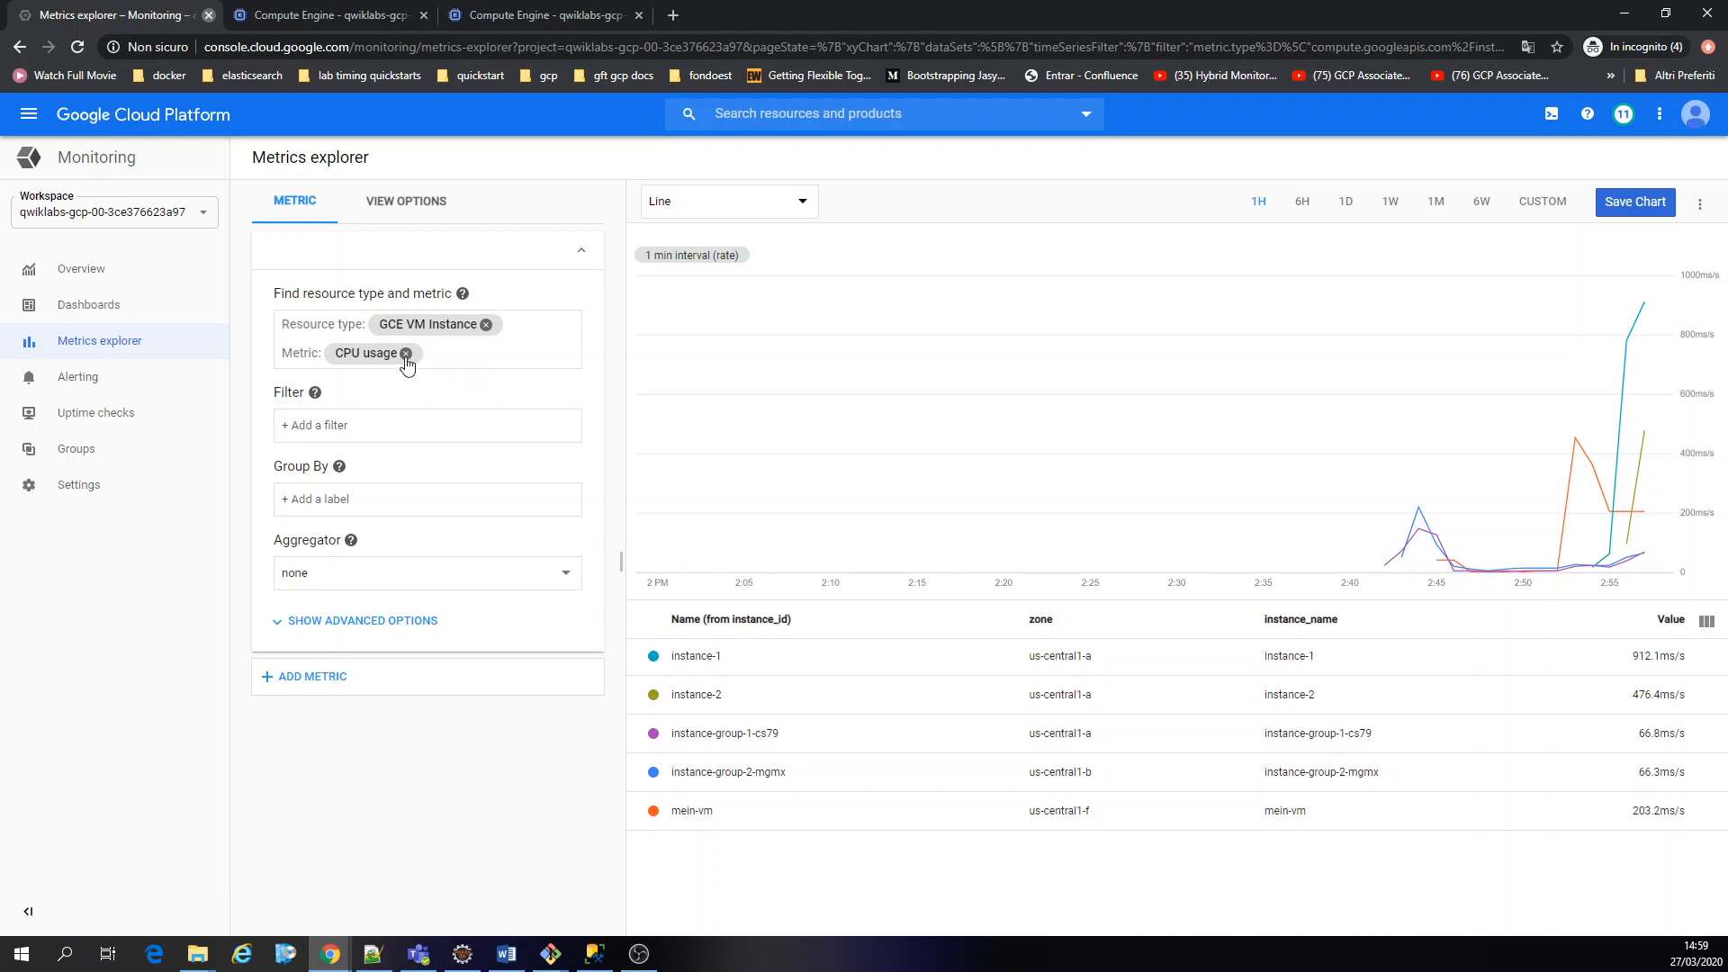
Replace the charted CPU usage metric with CPU utilization for the GCE VM Instance resource type
{"action": "left_click", "coordinate": [406, 353]}
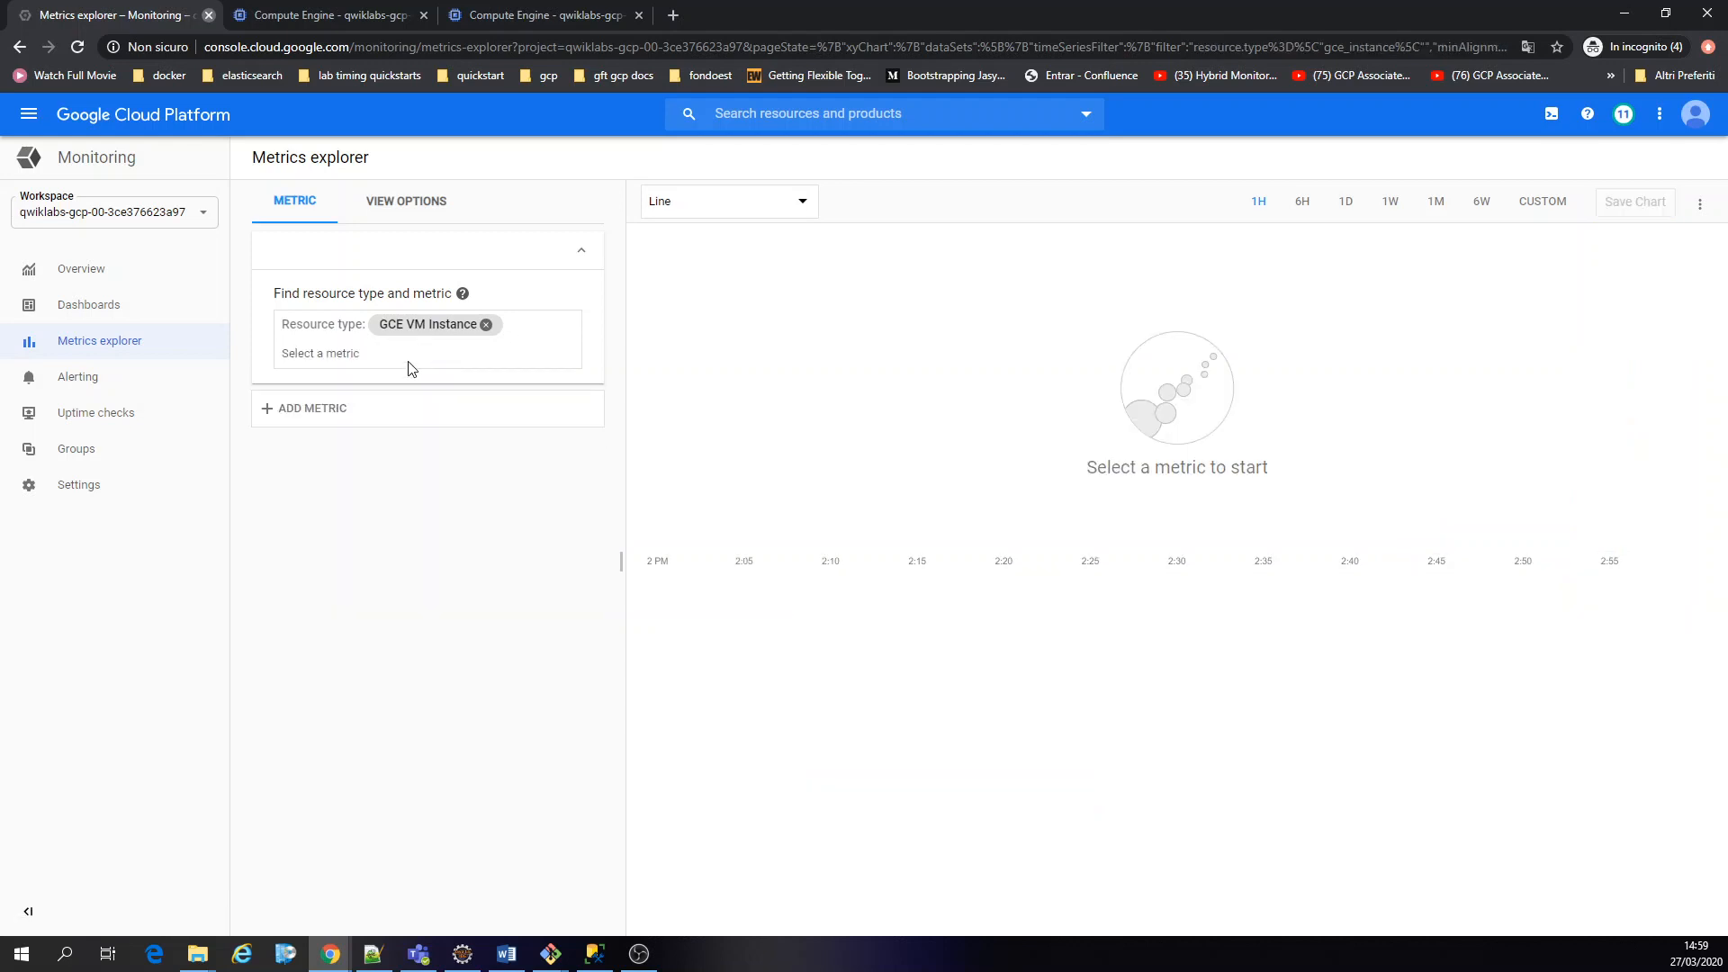
{"action": "left_click", "coordinate": [407, 364]}
{"action": "scroll", "coordinate": [424, 479], "scroll_direction": "down", "scroll_amount": 2}
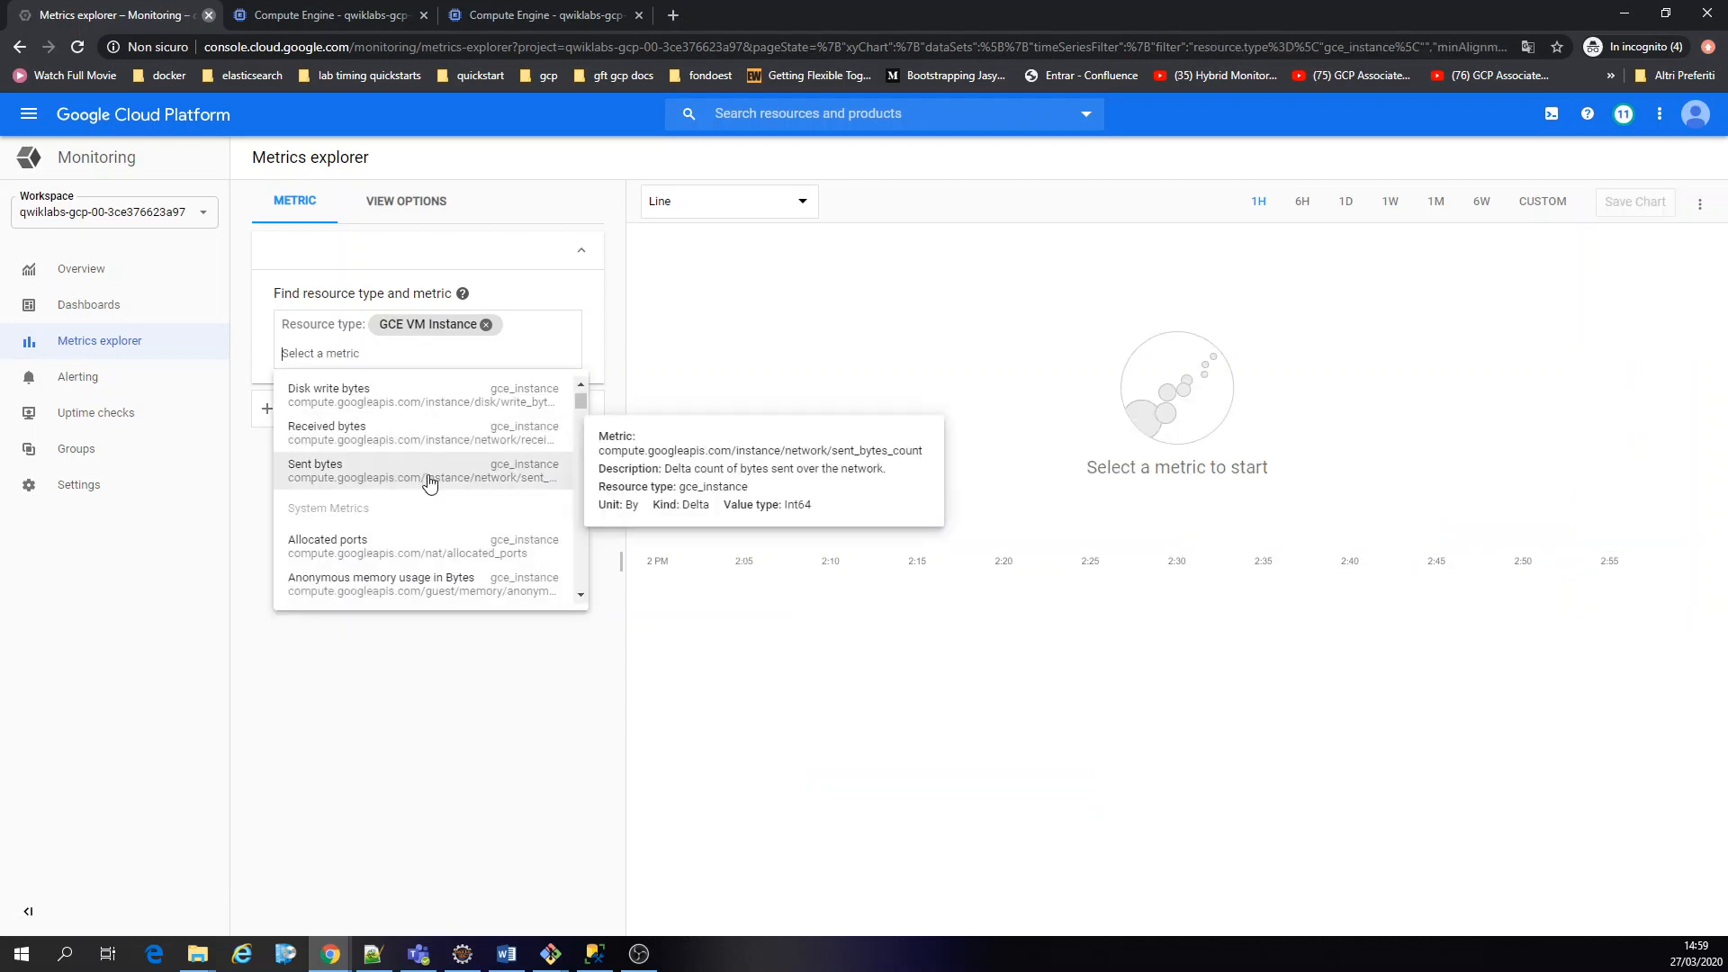
{"action": "scroll", "coordinate": [516, 480], "scroll_direction": "up", "scroll_amount": 1}
{"action": "scroll", "coordinate": [516, 479], "scroll_direction": "up", "scroll_amount": 1}
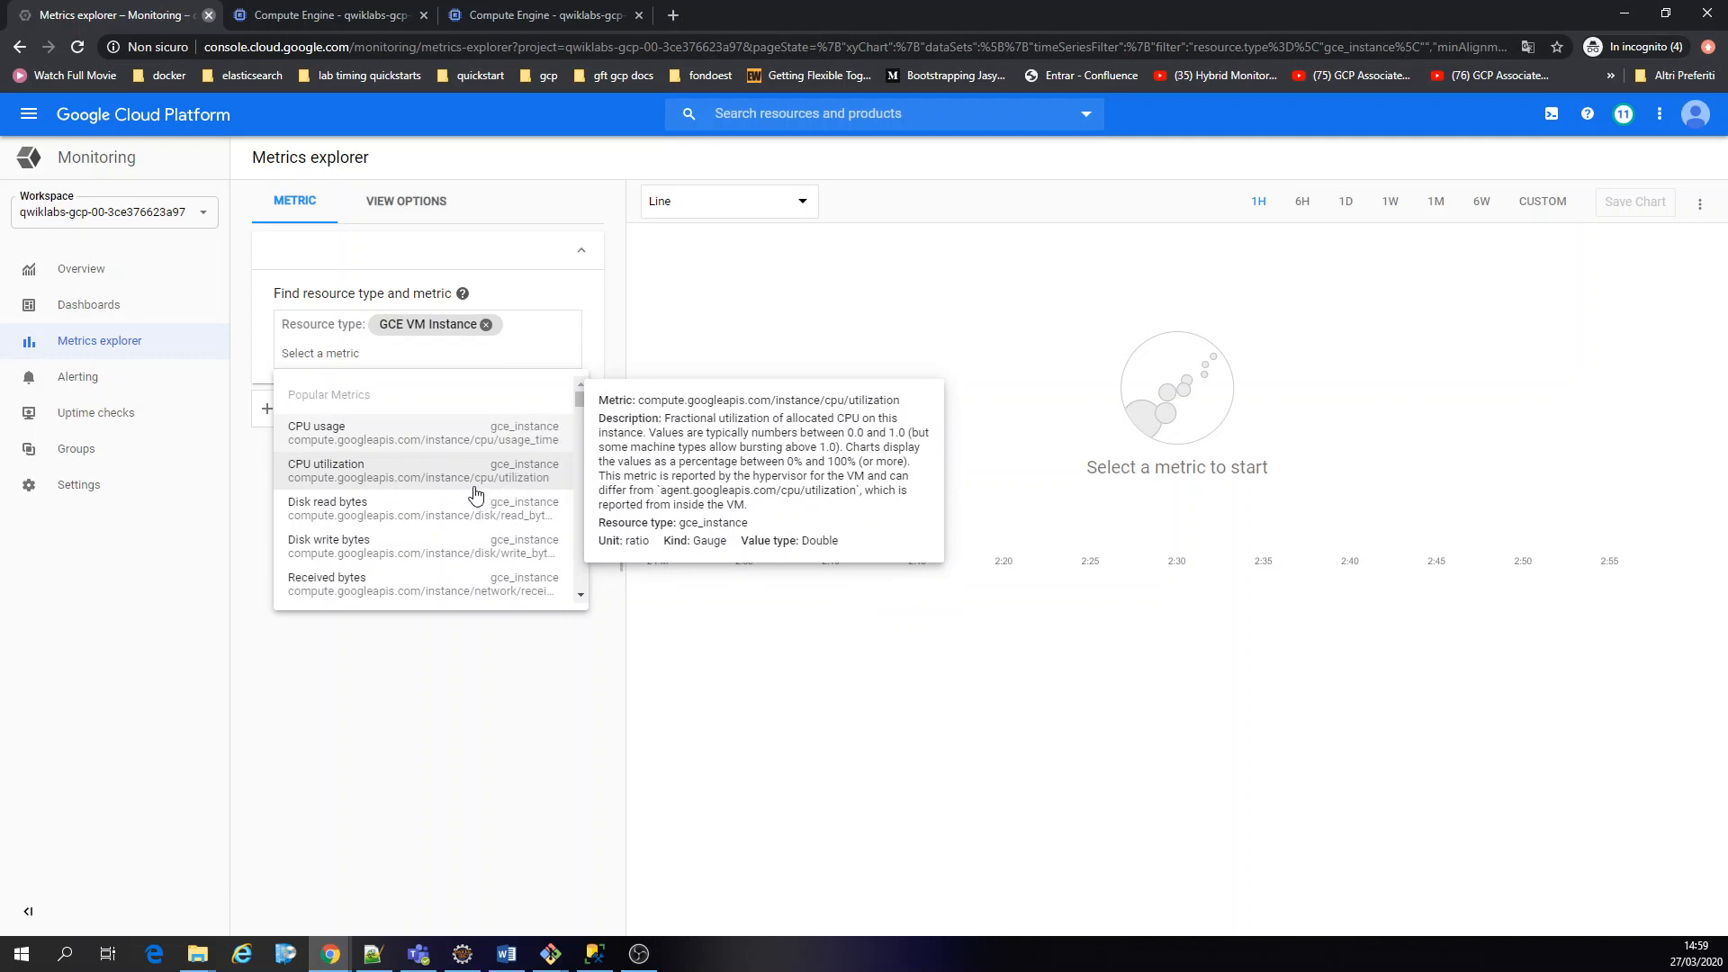
{"action": "left_click", "coordinate": [477, 483]}
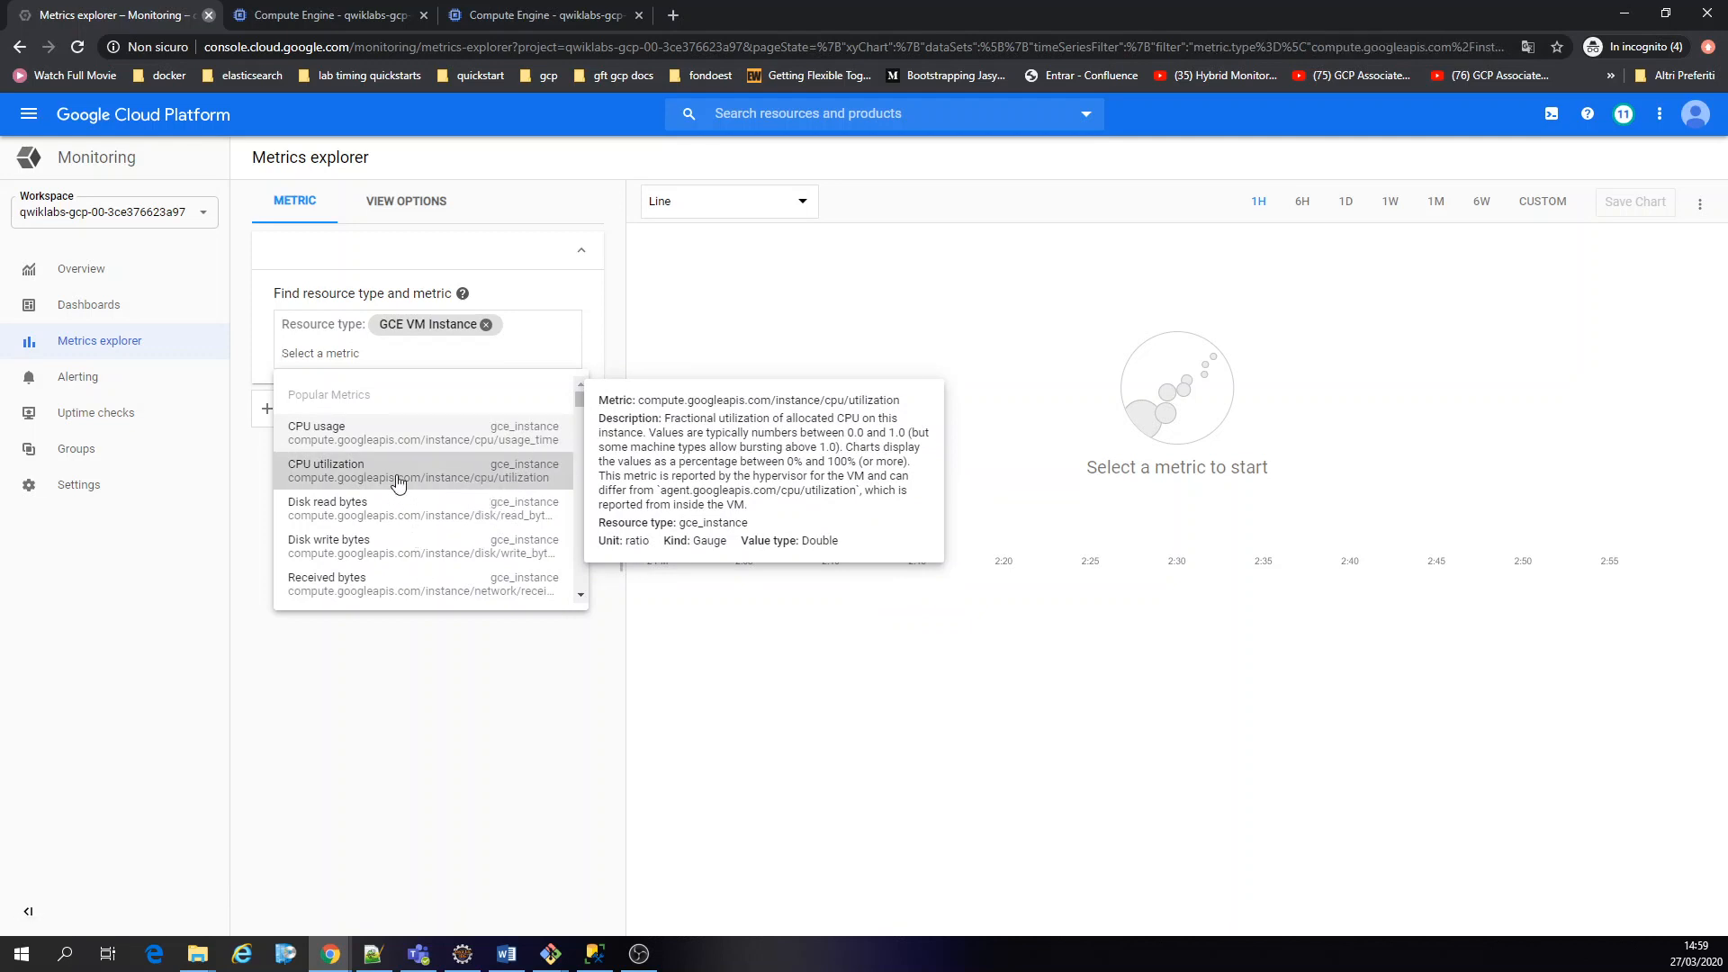
{"action": "left_click", "coordinate": [399, 483]}
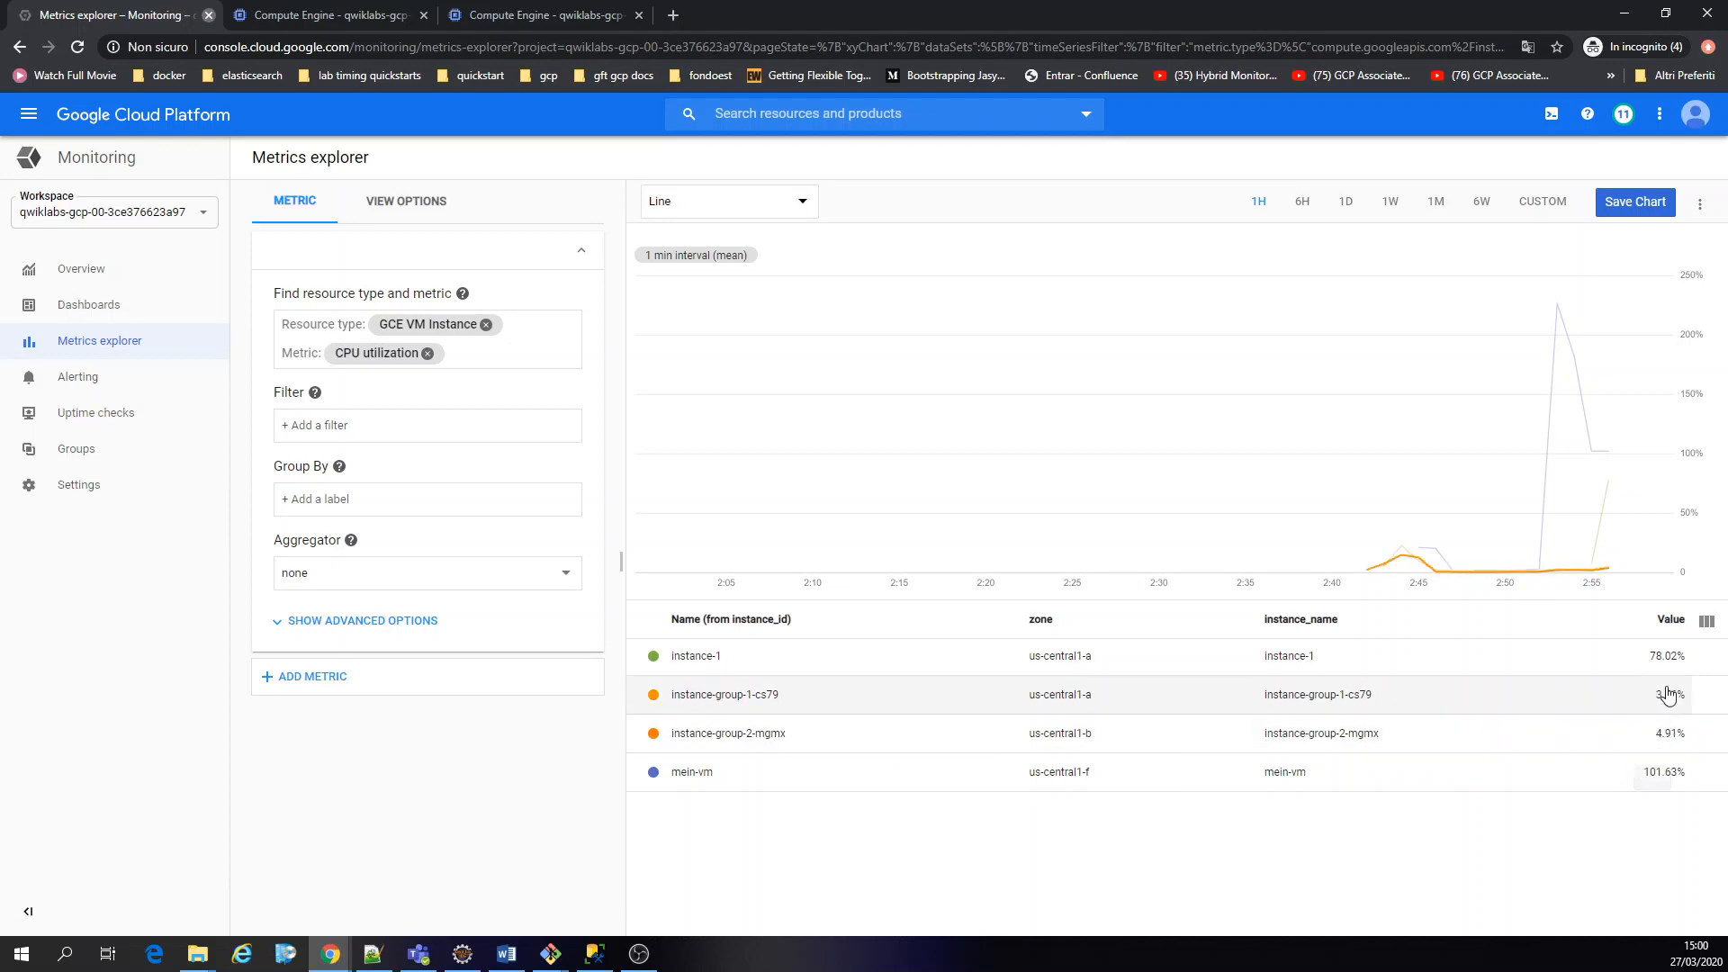
Check the instance groups and VM instances lists against the CPU utilization chart in Metrics explorer
{"action": "left_click", "coordinate": [343, 11]}
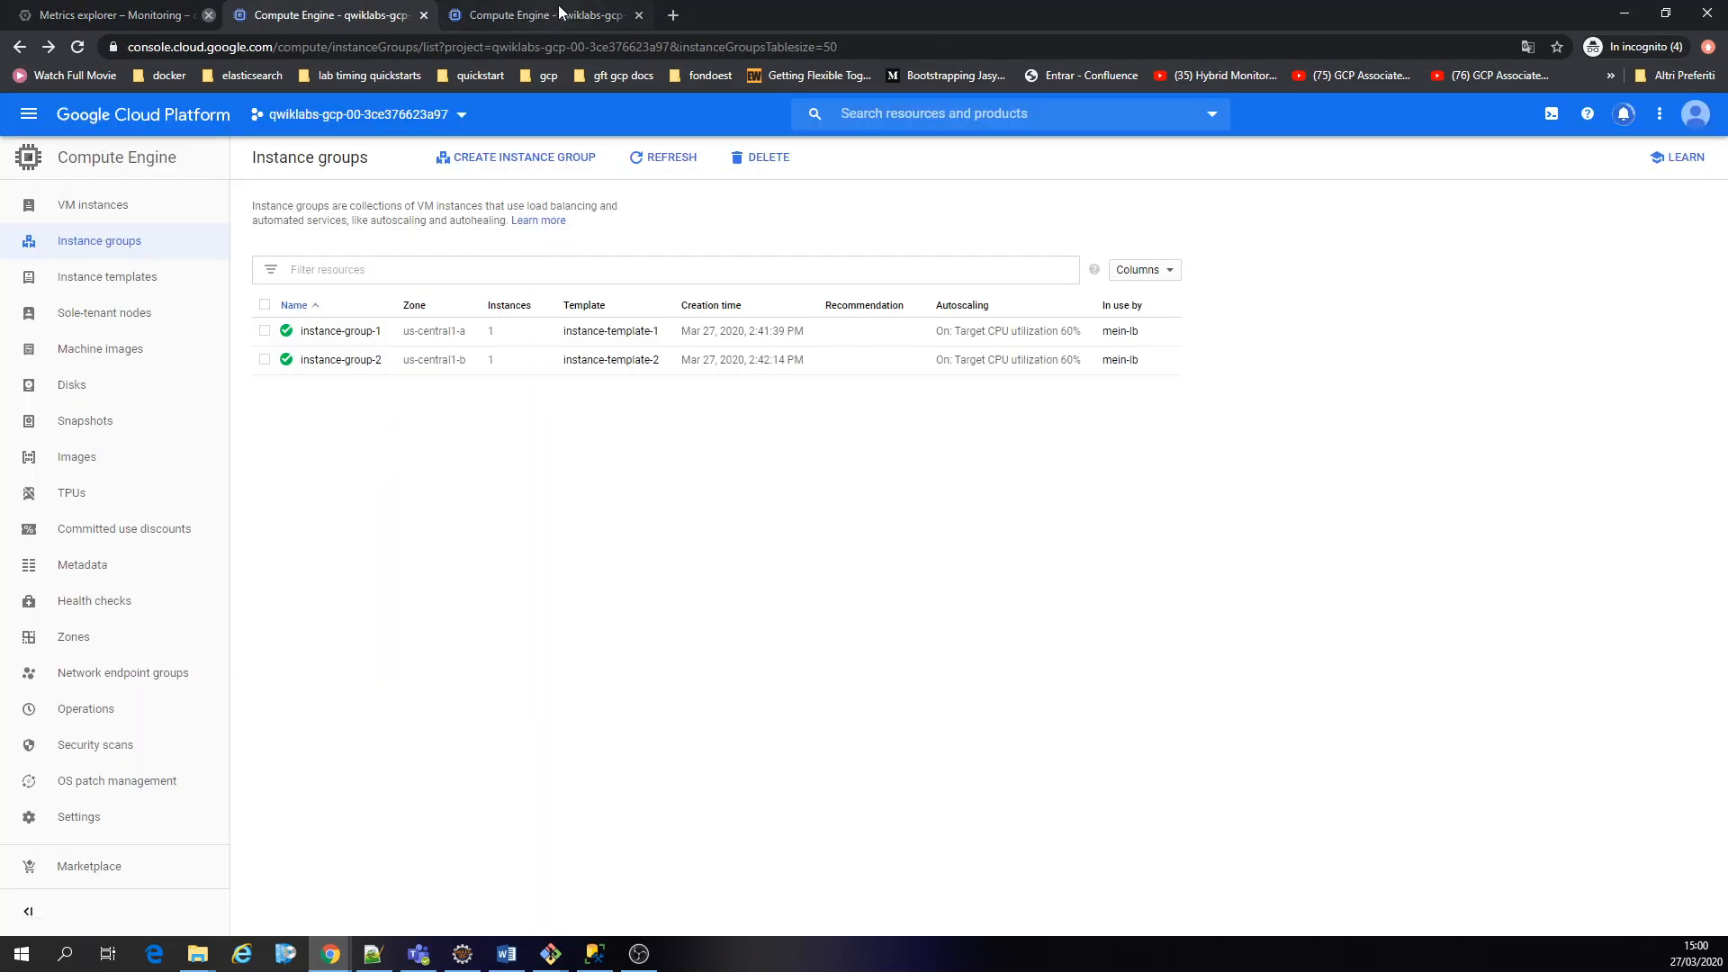
{"action": "left_click", "coordinate": [559, 11]}
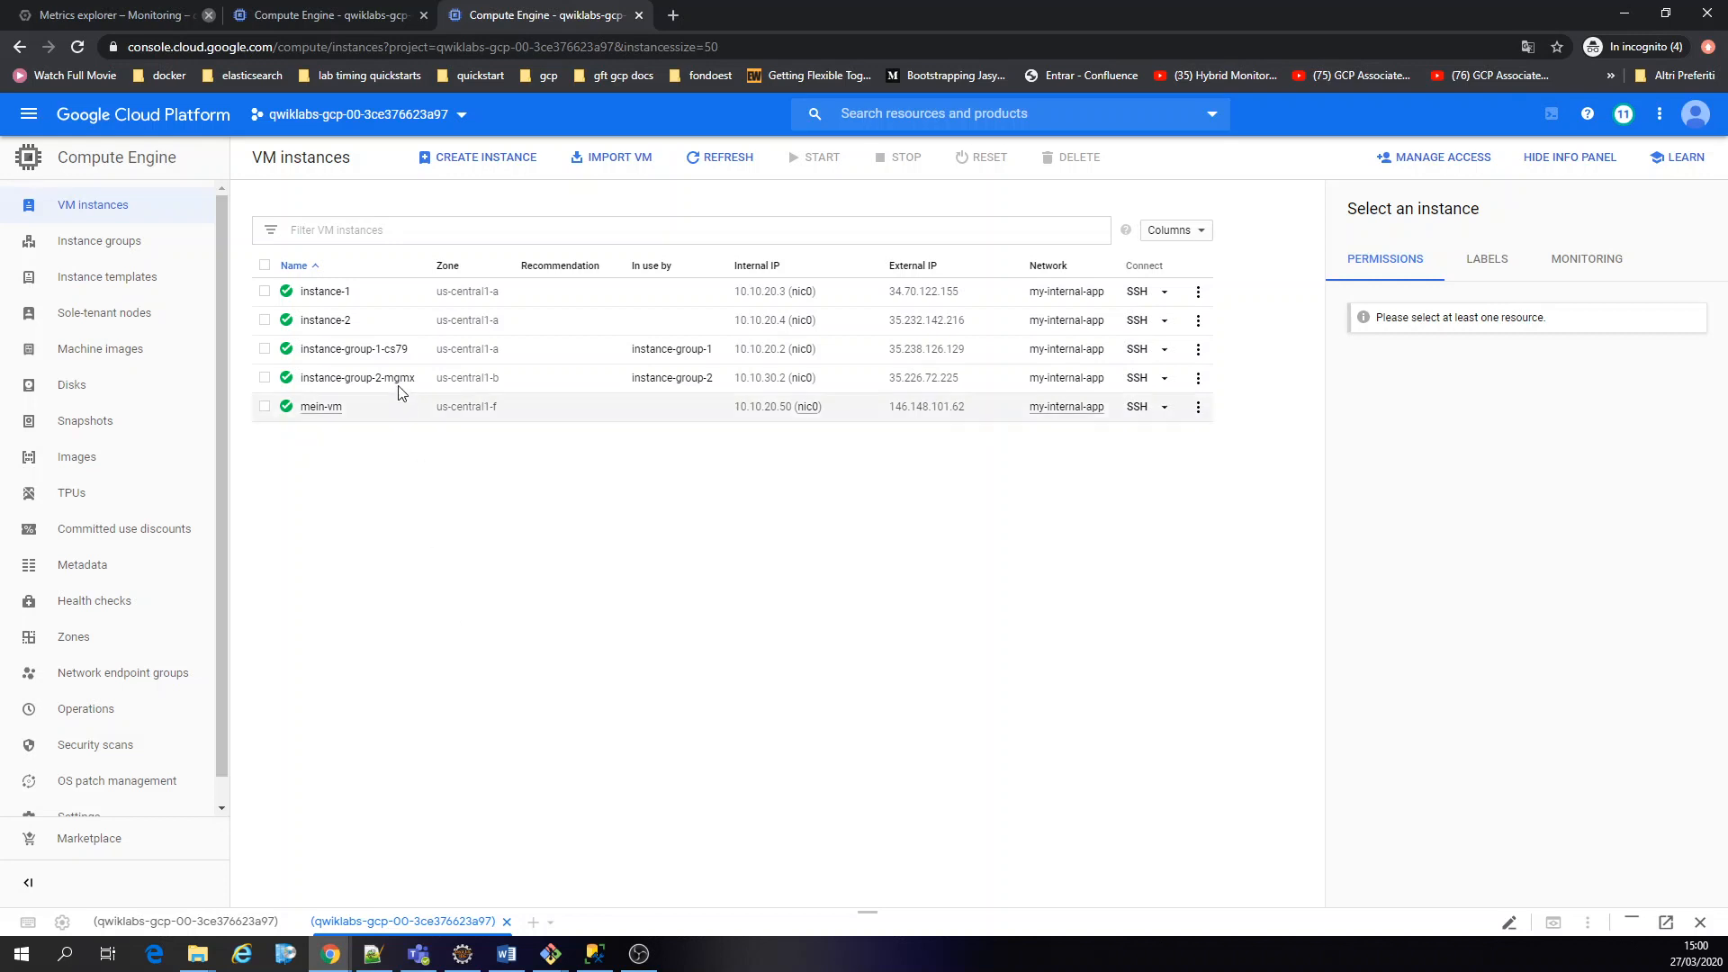
{"action": "left_click", "coordinate": [103, 17]}
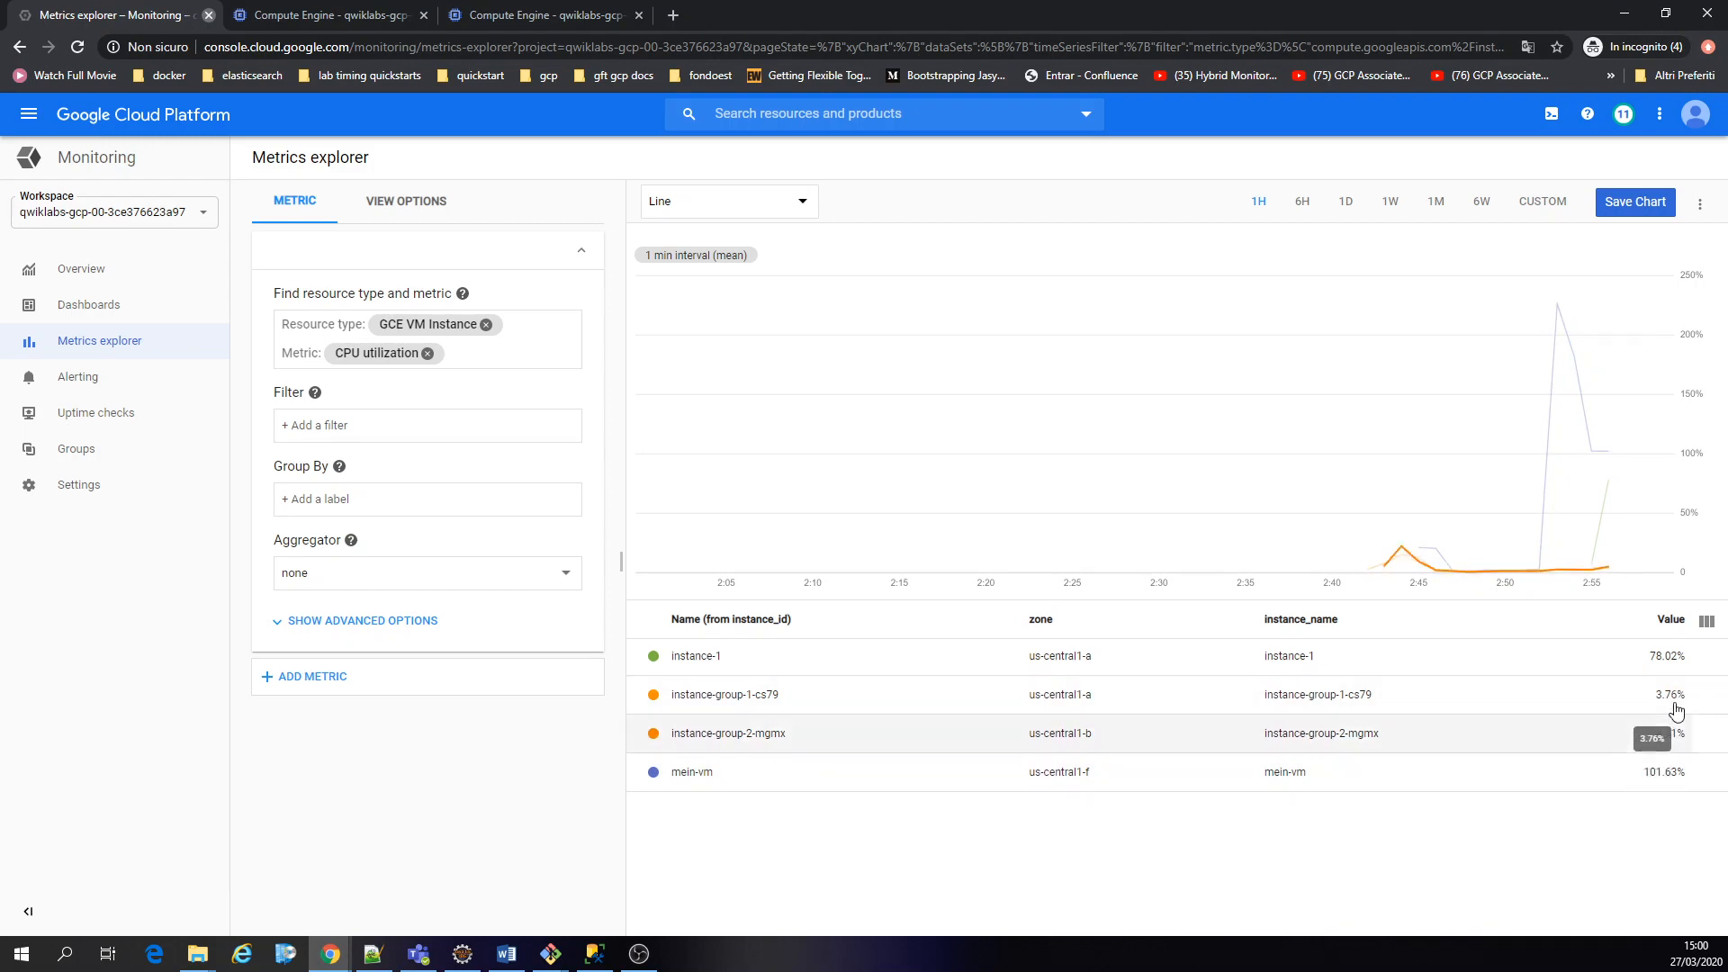
{"action": "left_click", "coordinate": [300, 8]}
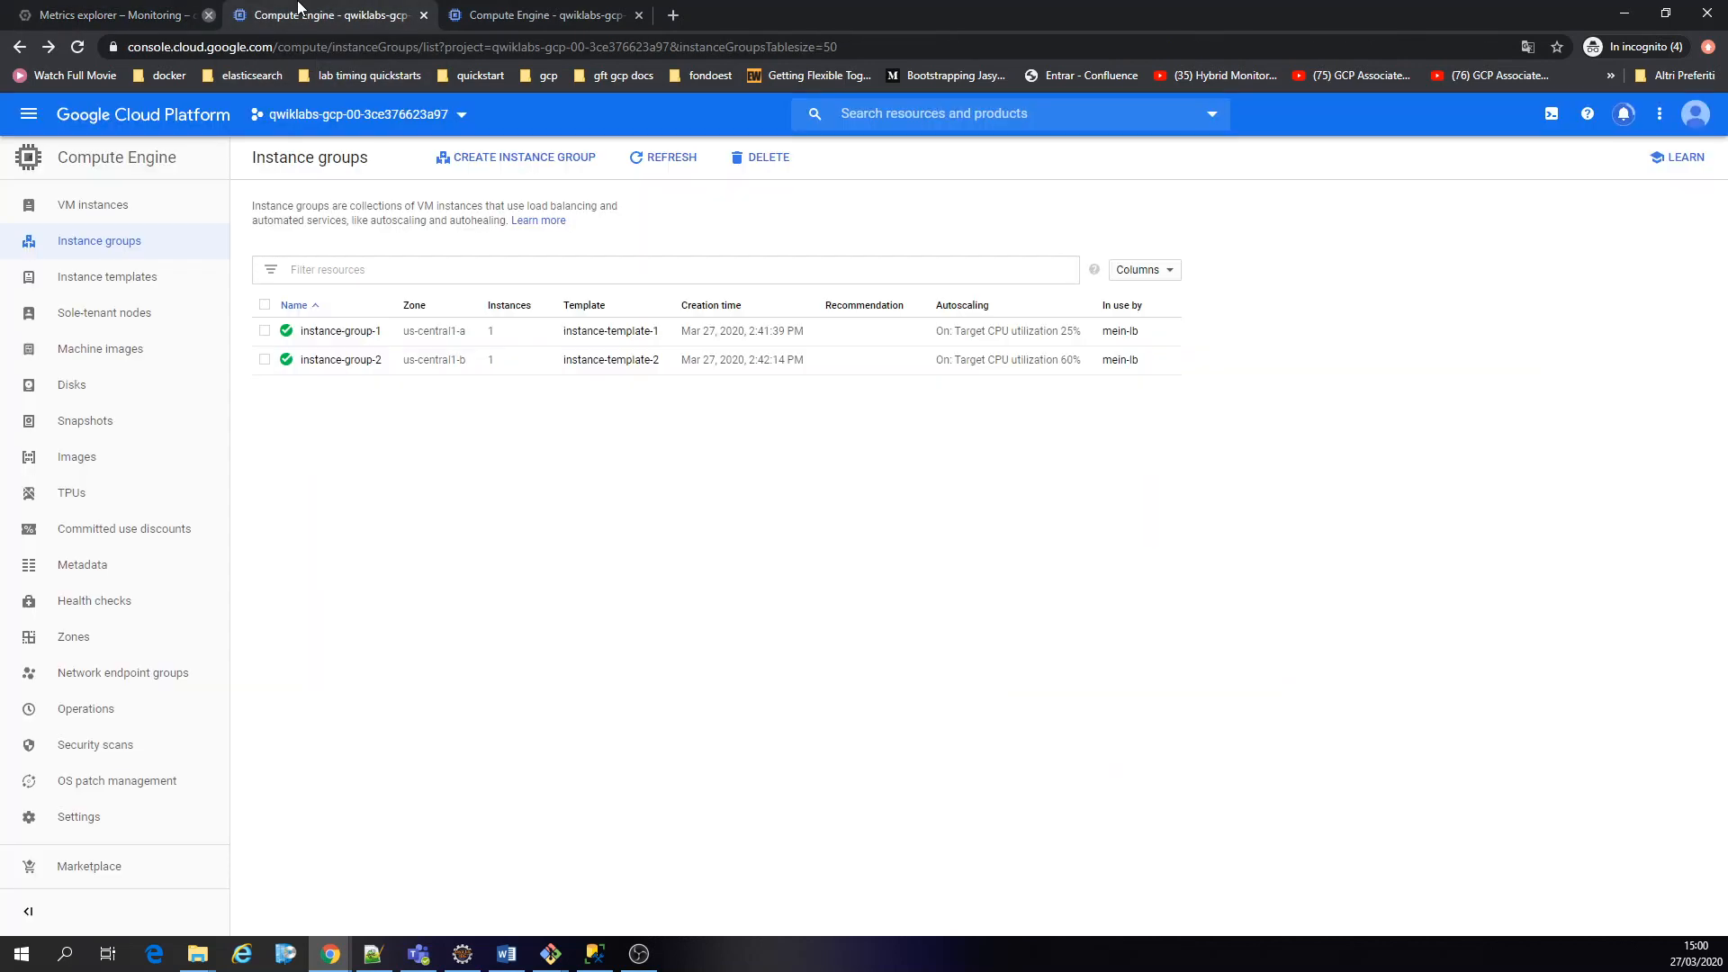
Edit instance-group-2 to set its autoscaling target CPU utilization to 3%, and save the group
{"action": "left_click", "coordinate": [366, 360]}
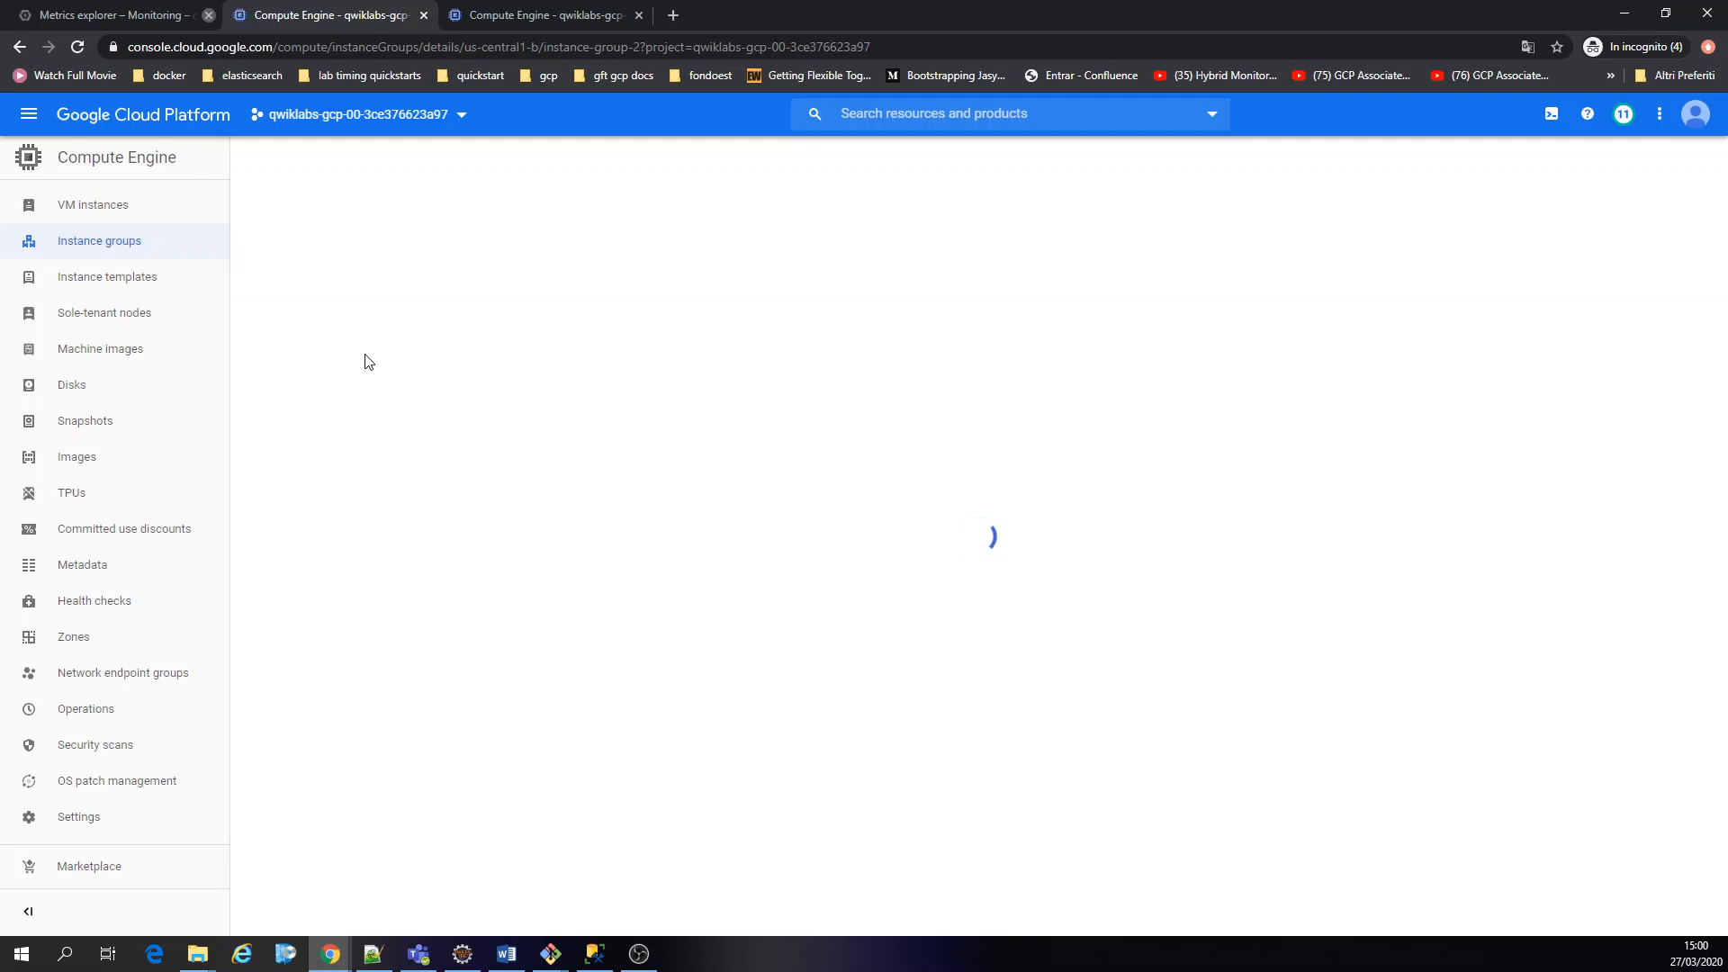
{"action": "left_click", "coordinate": [149, 8]}
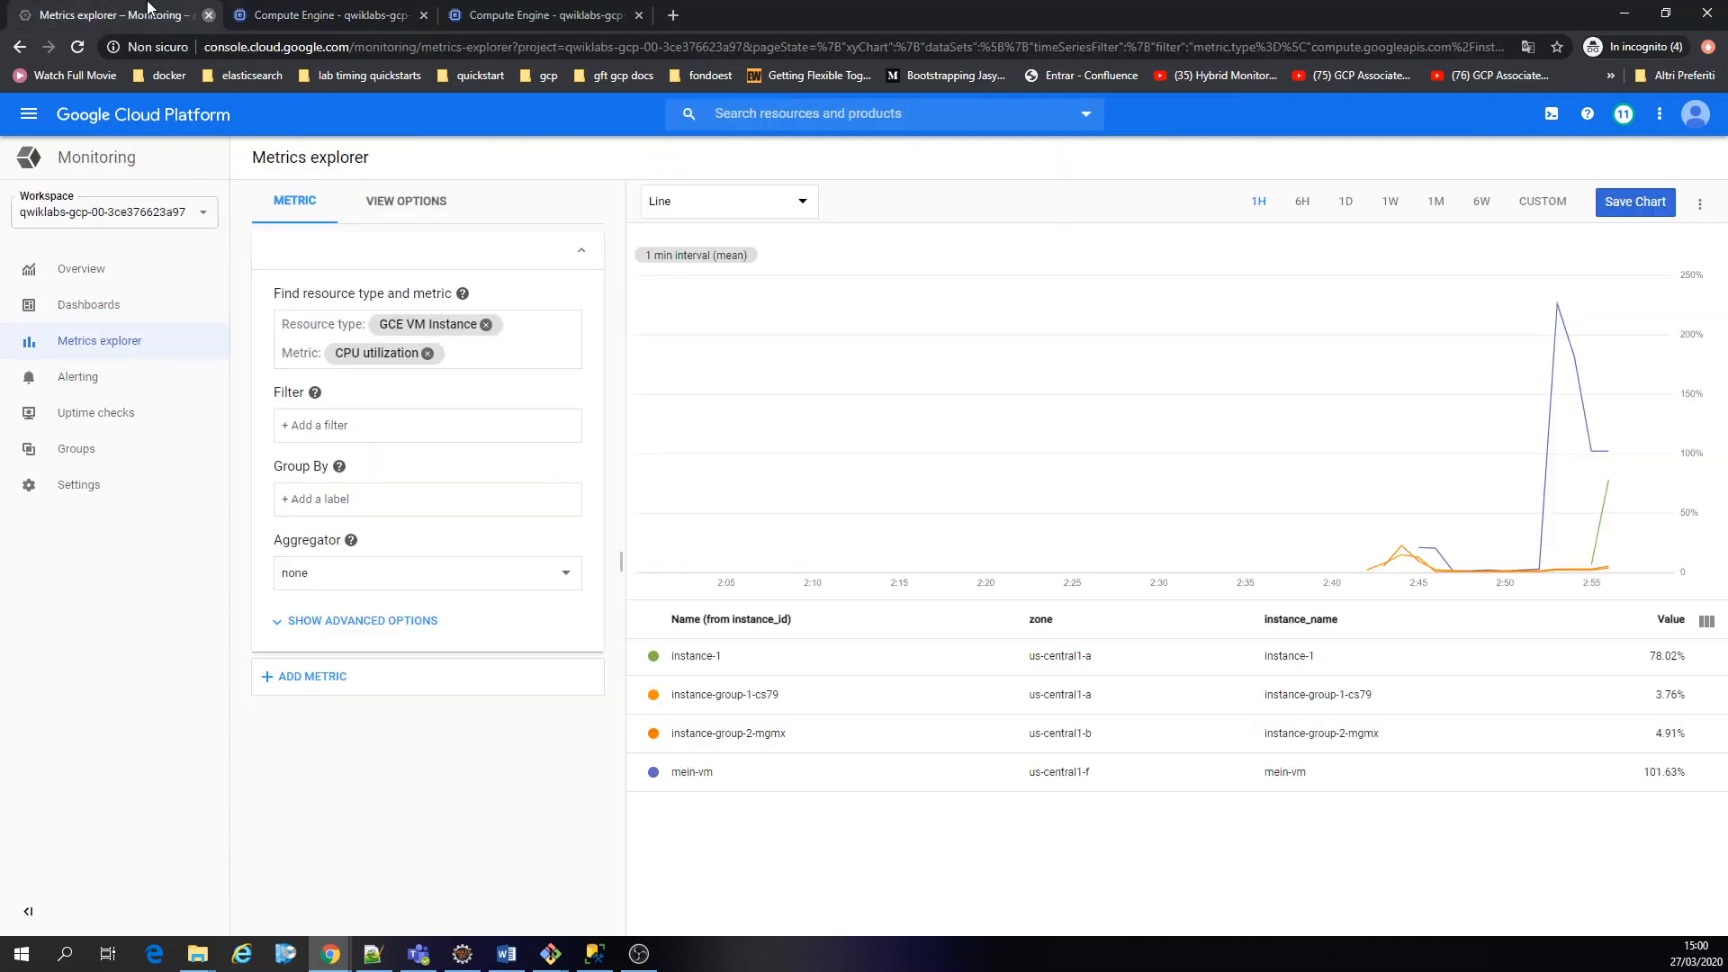
{"action": "left_click", "coordinate": [269, 14]}
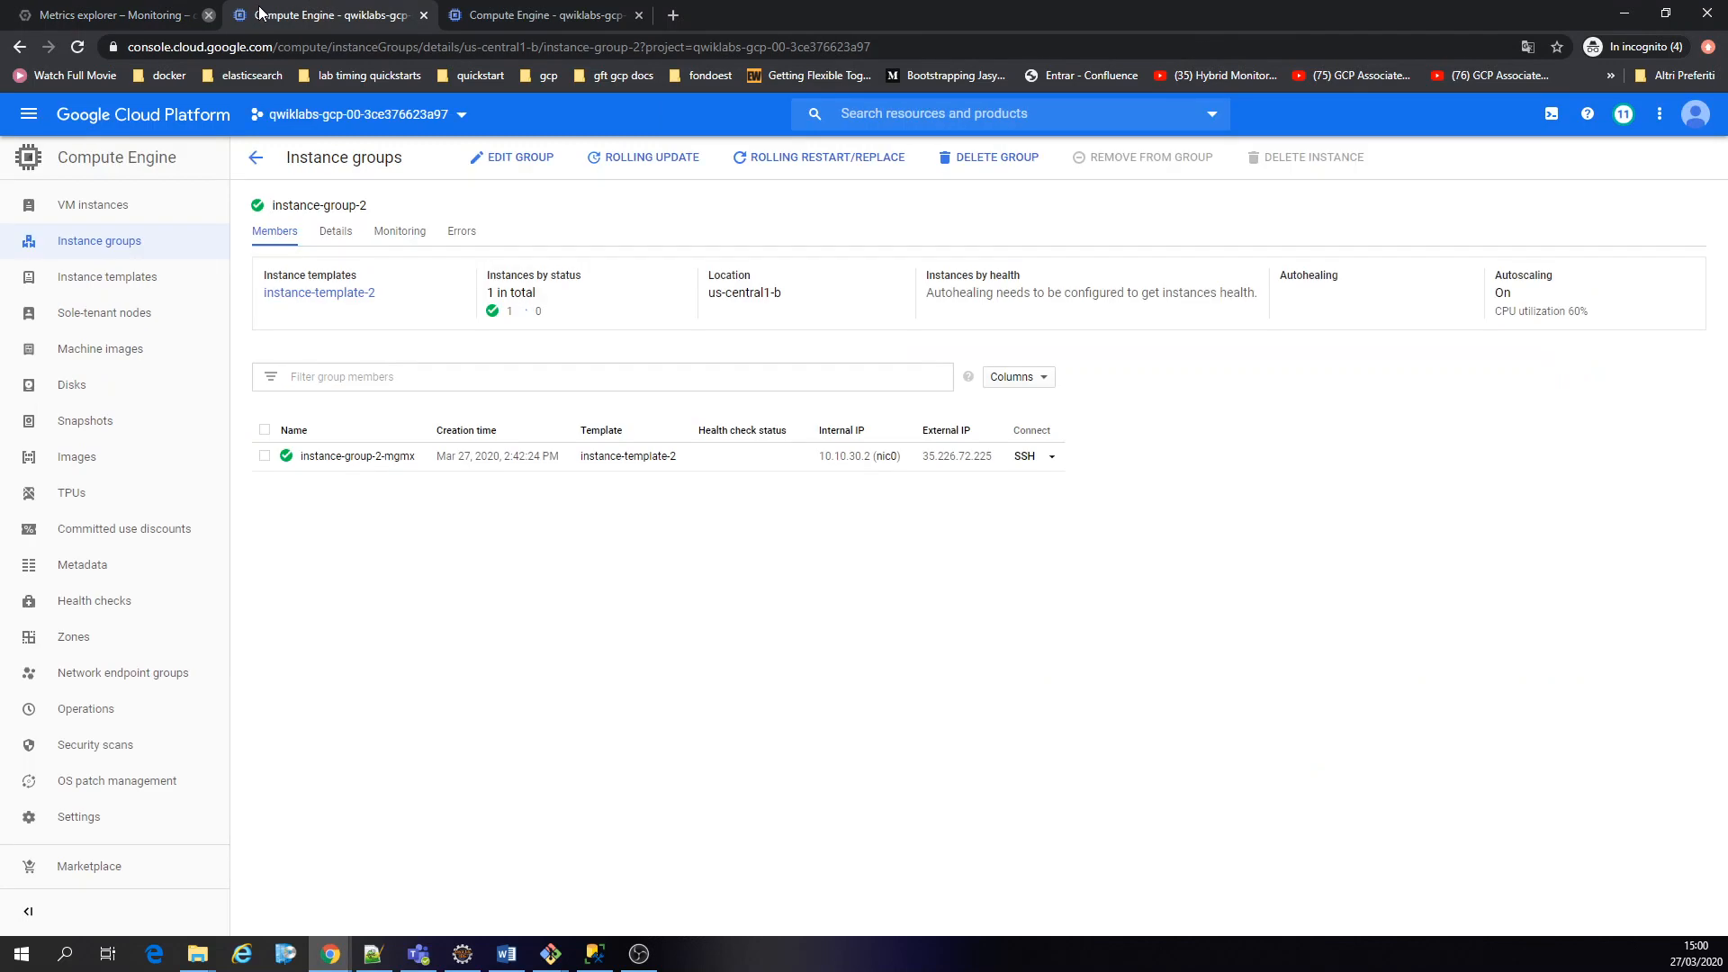
{"action": "left_click", "coordinate": [535, 164]}
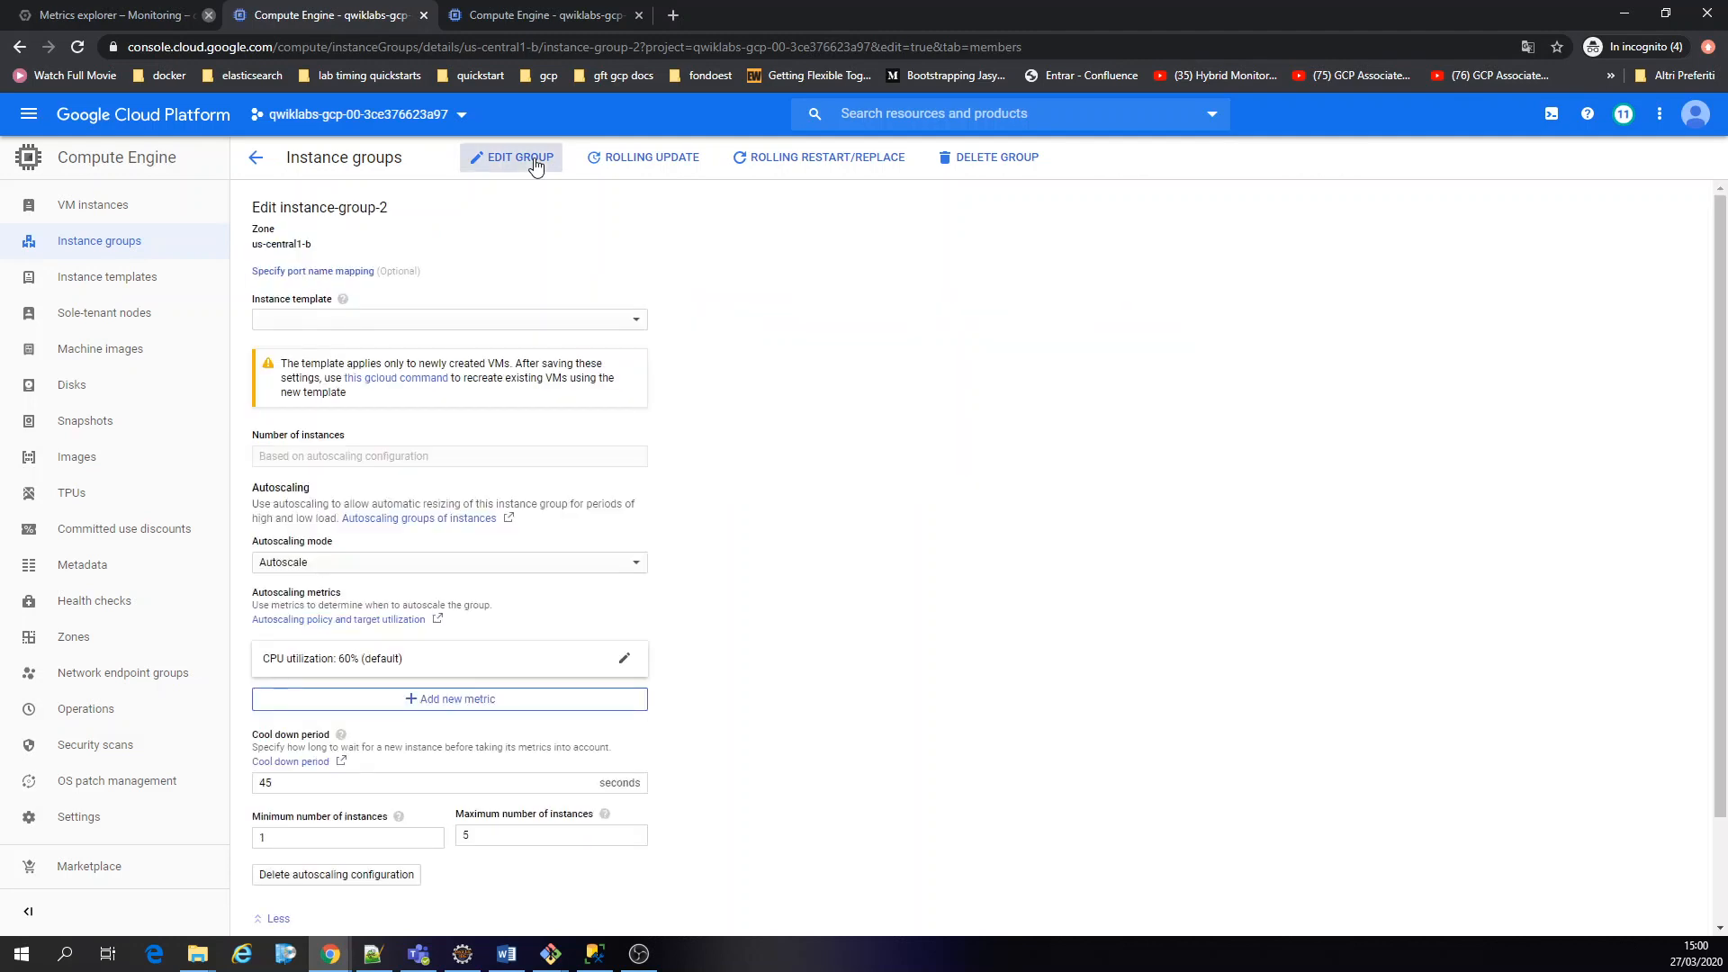
{"action": "scroll", "coordinate": [493, 494], "scroll_direction": "down", "scroll_amount": 2}
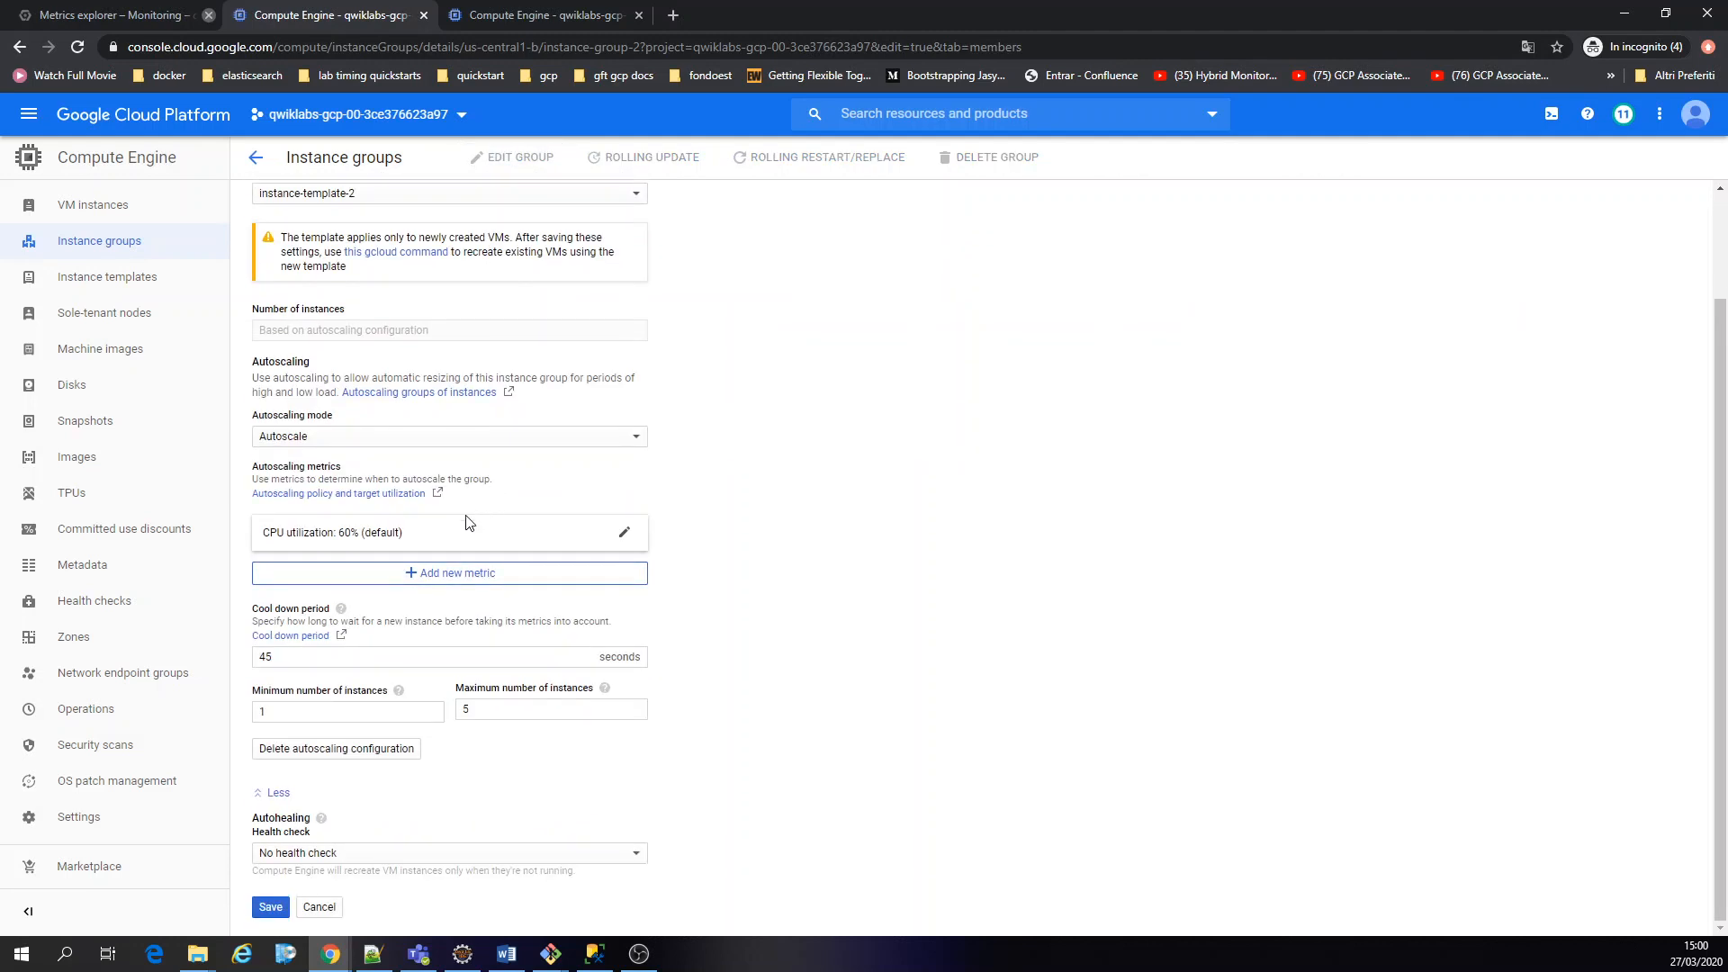
{"action": "left_click", "coordinate": [403, 536]}
{"action": "left_click_drag", "start_coordinate": [279, 651], "coordinate": [264, 651]}
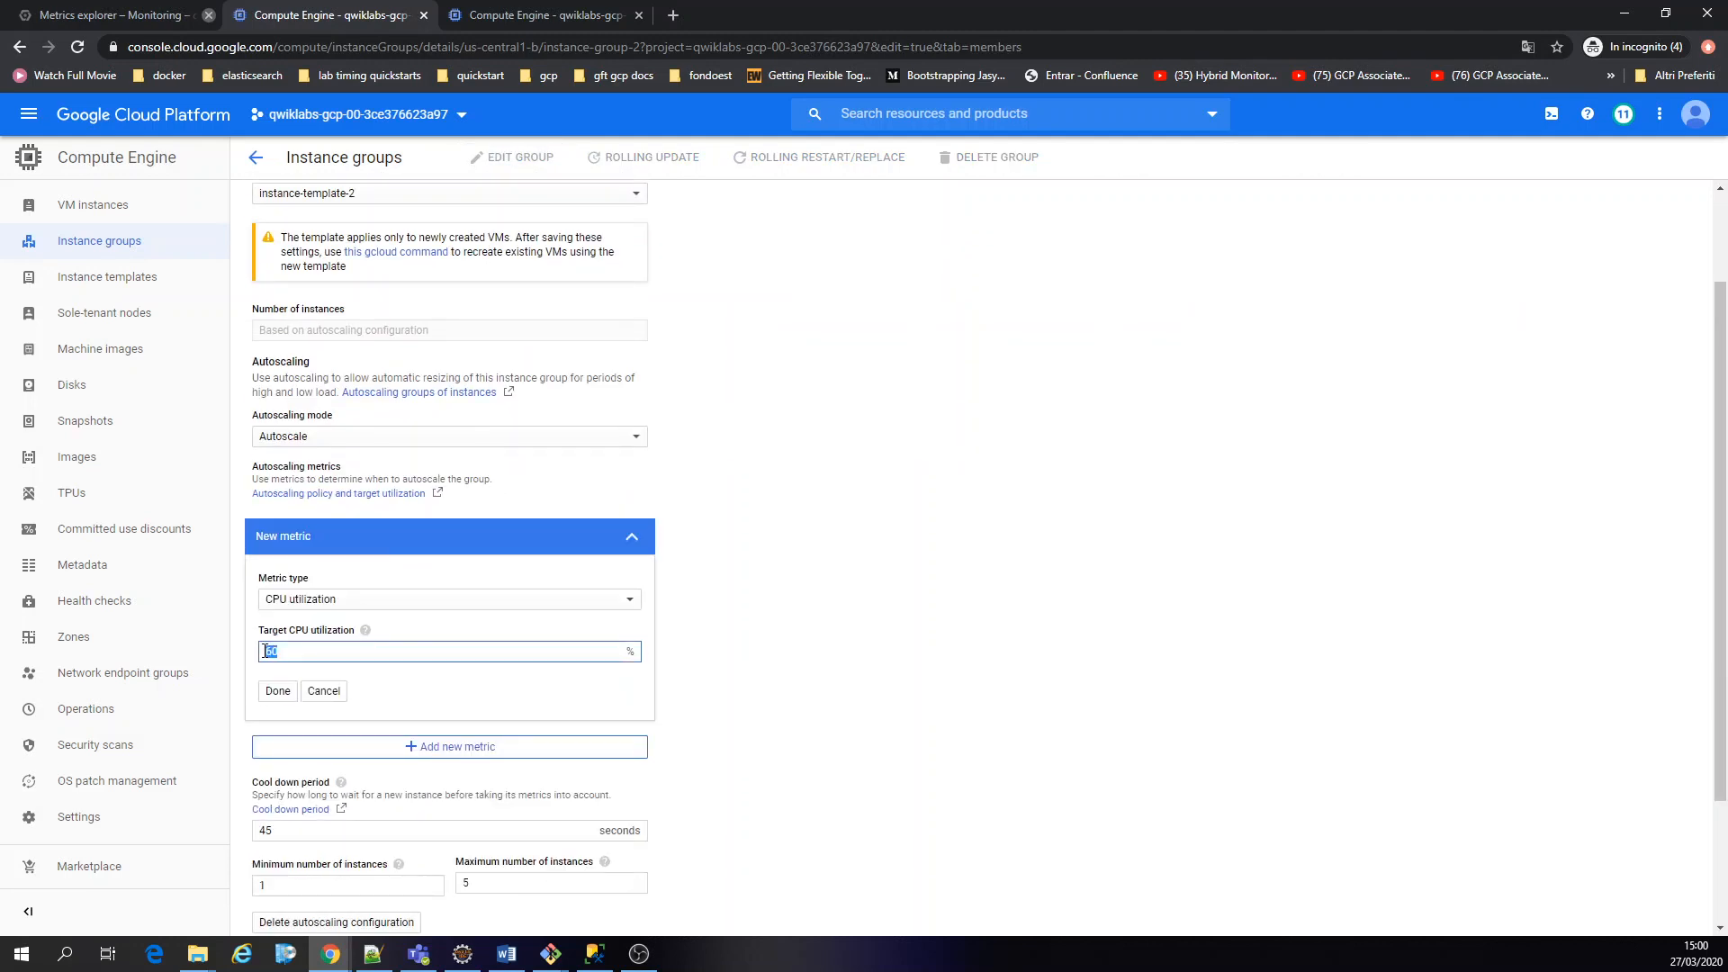
{"action": "type", "text": "3"}
{"action": "left_click", "coordinate": [891, 533]}
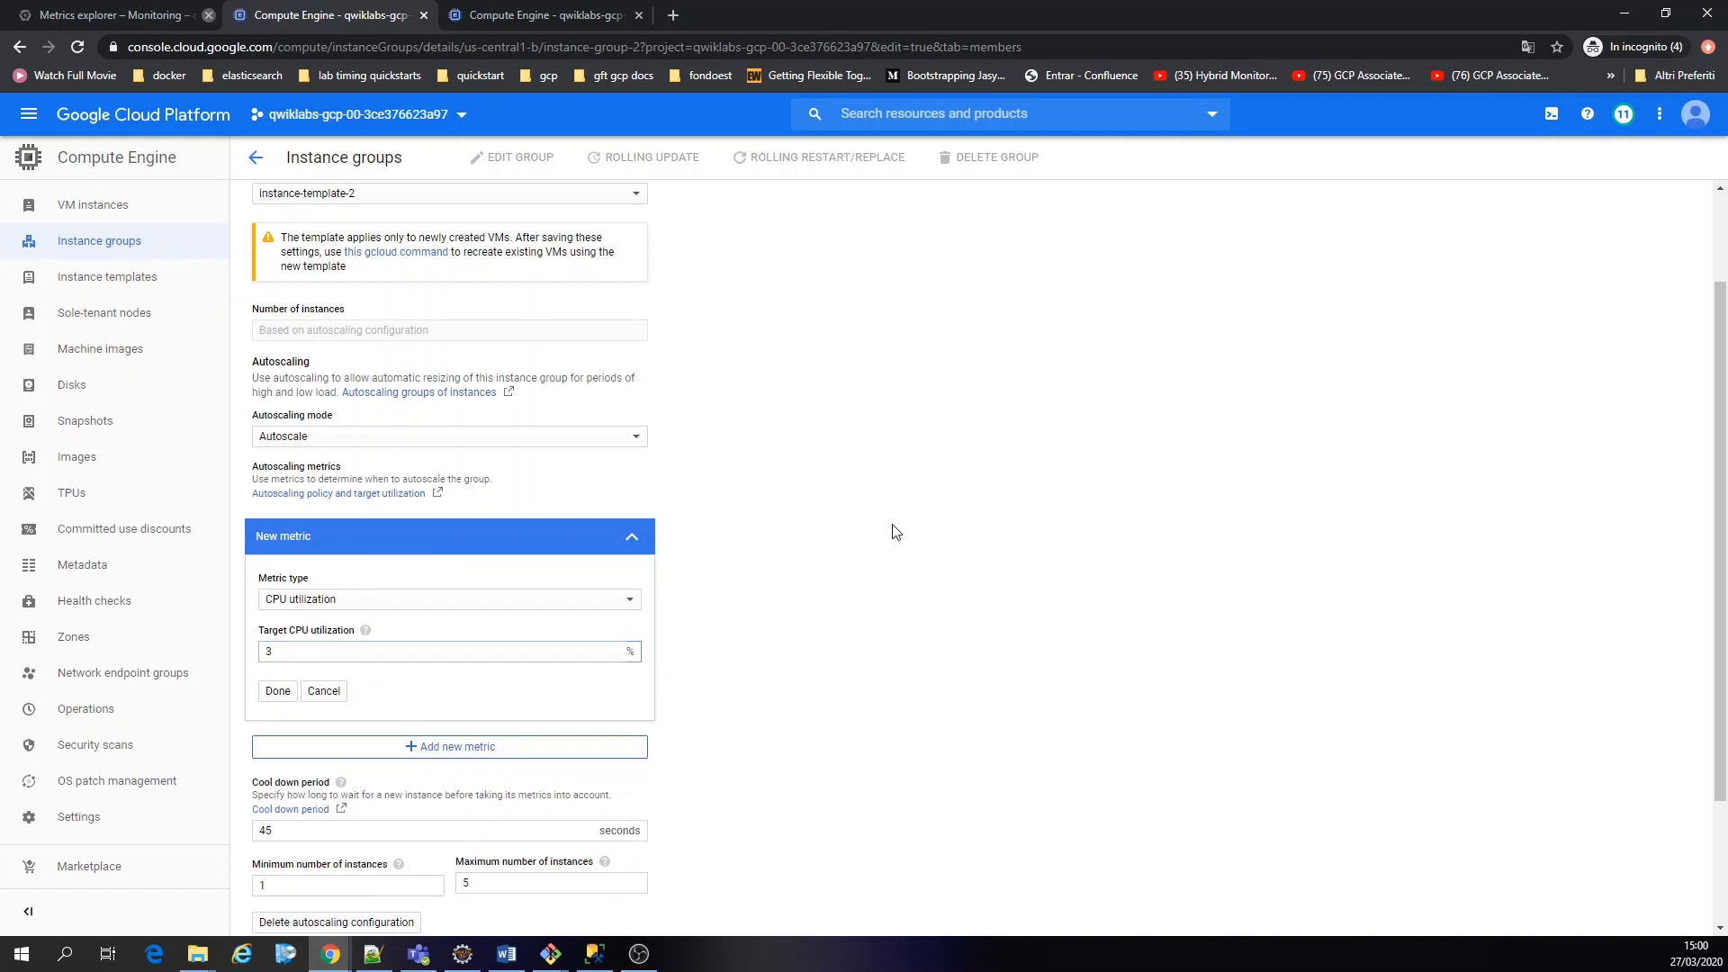
{"action": "scroll", "coordinate": [895, 540], "scroll_direction": "down", "scroll_amount": 2}
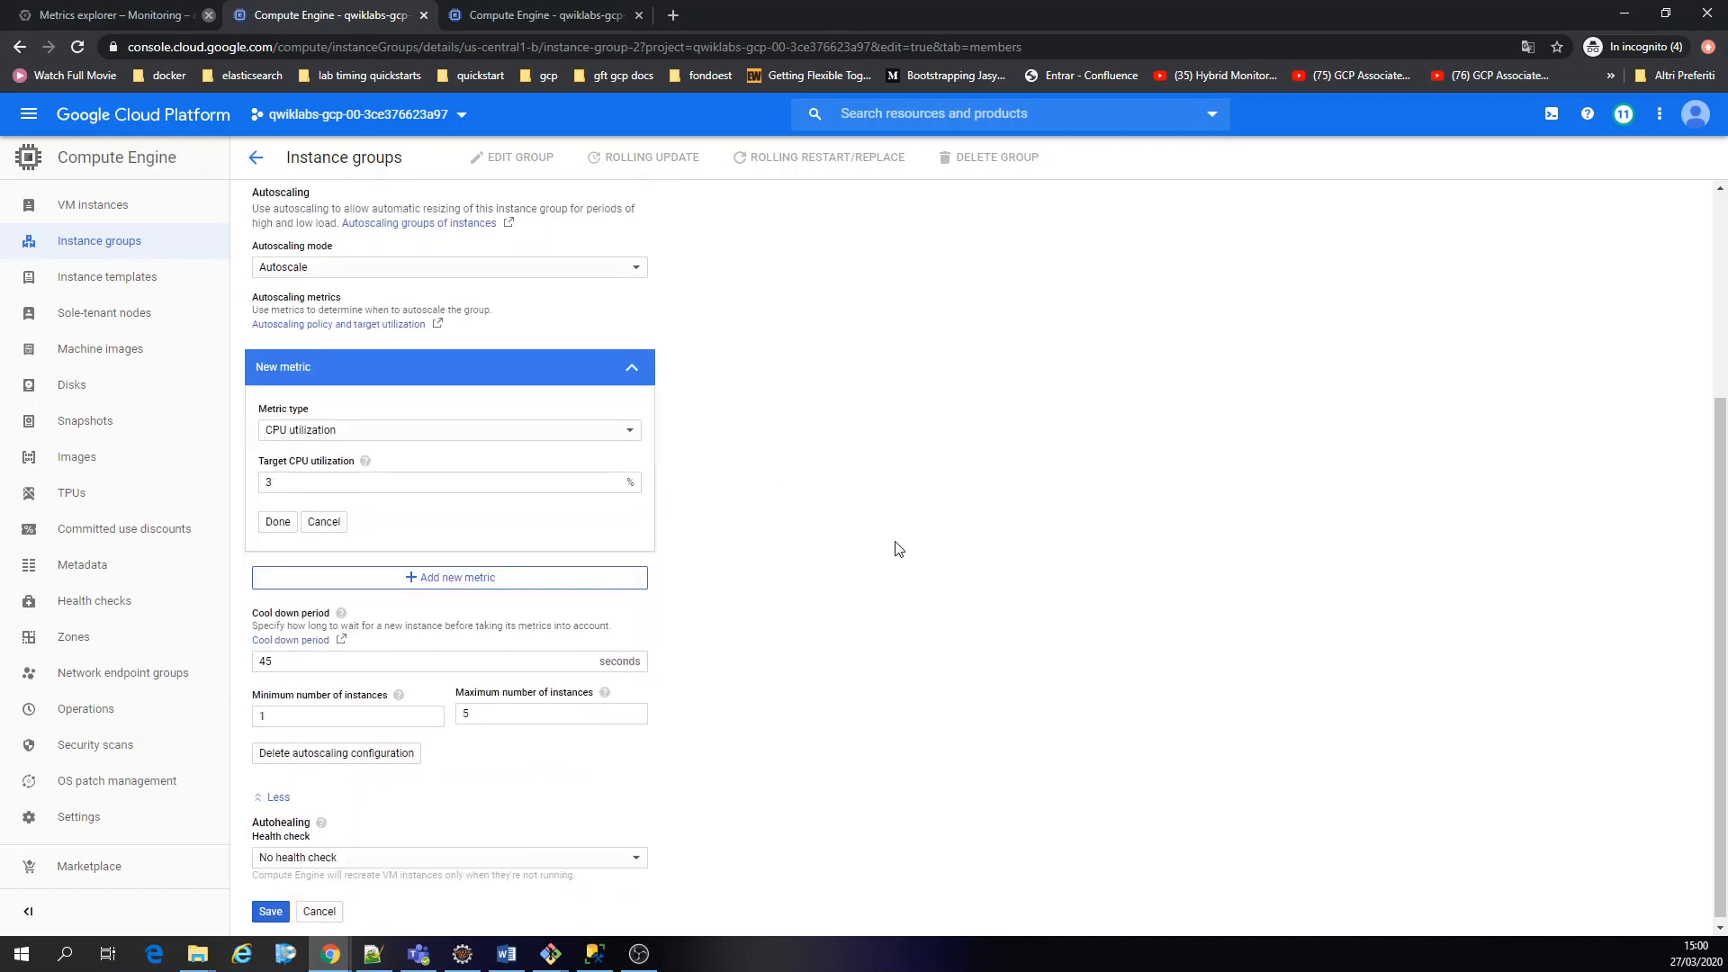
{"action": "left_click", "coordinate": [277, 517]}
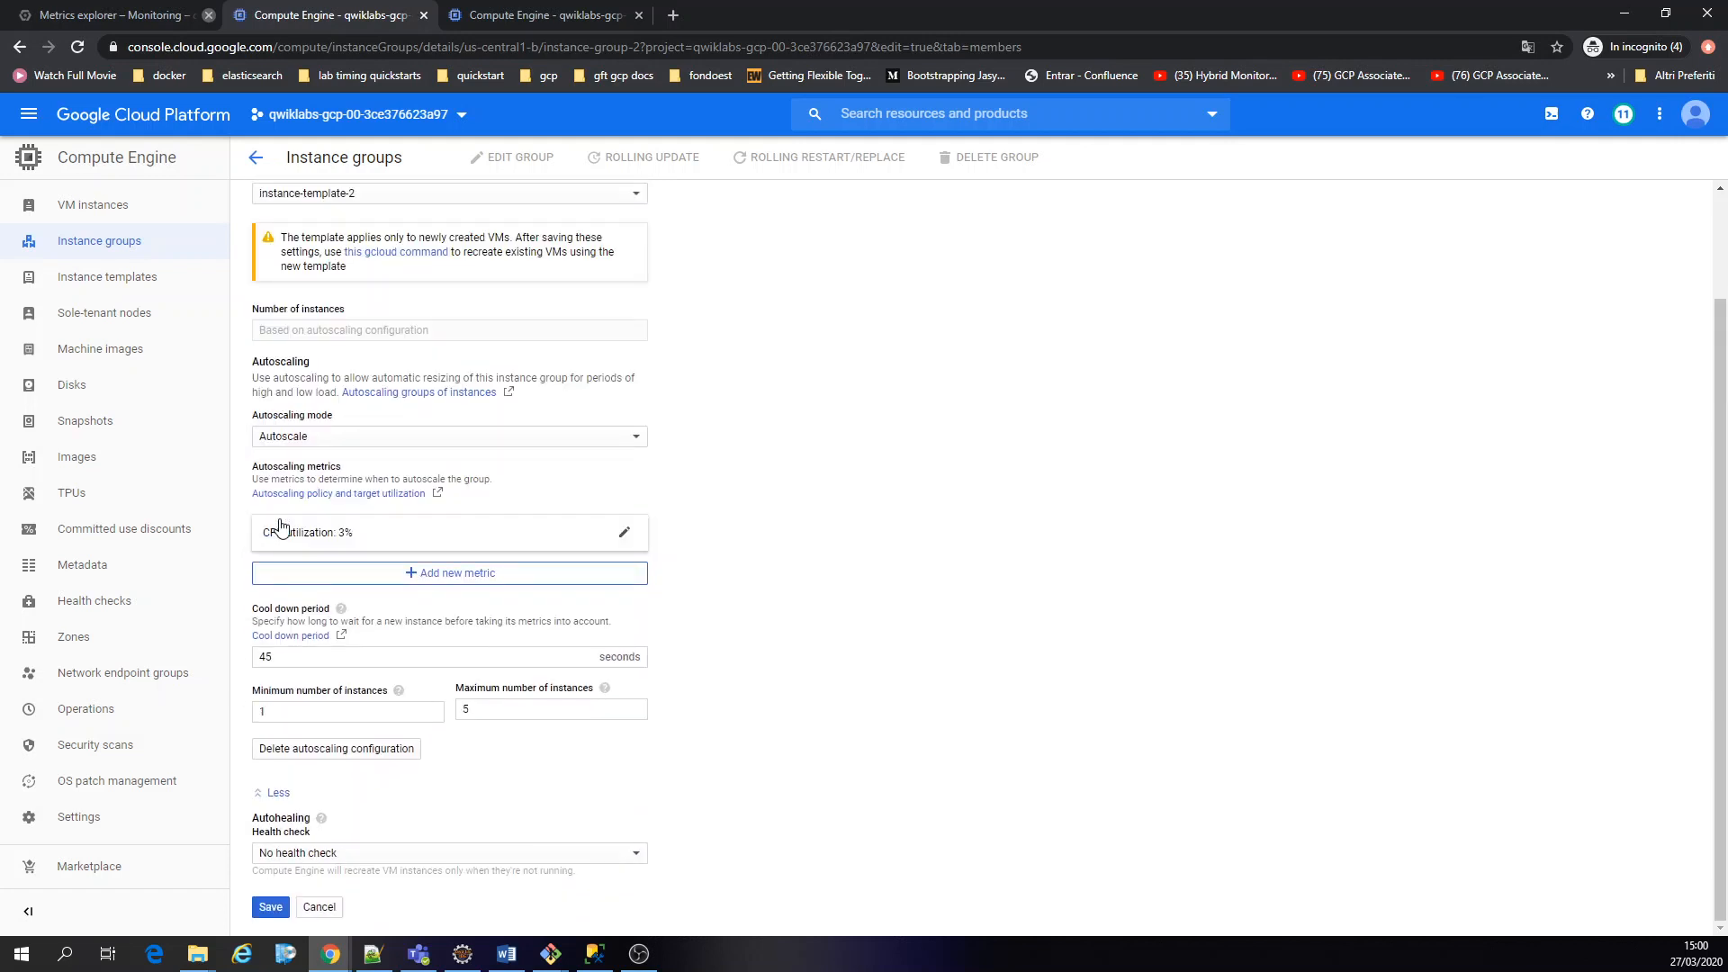
{"action": "left_click", "coordinate": [270, 908]}
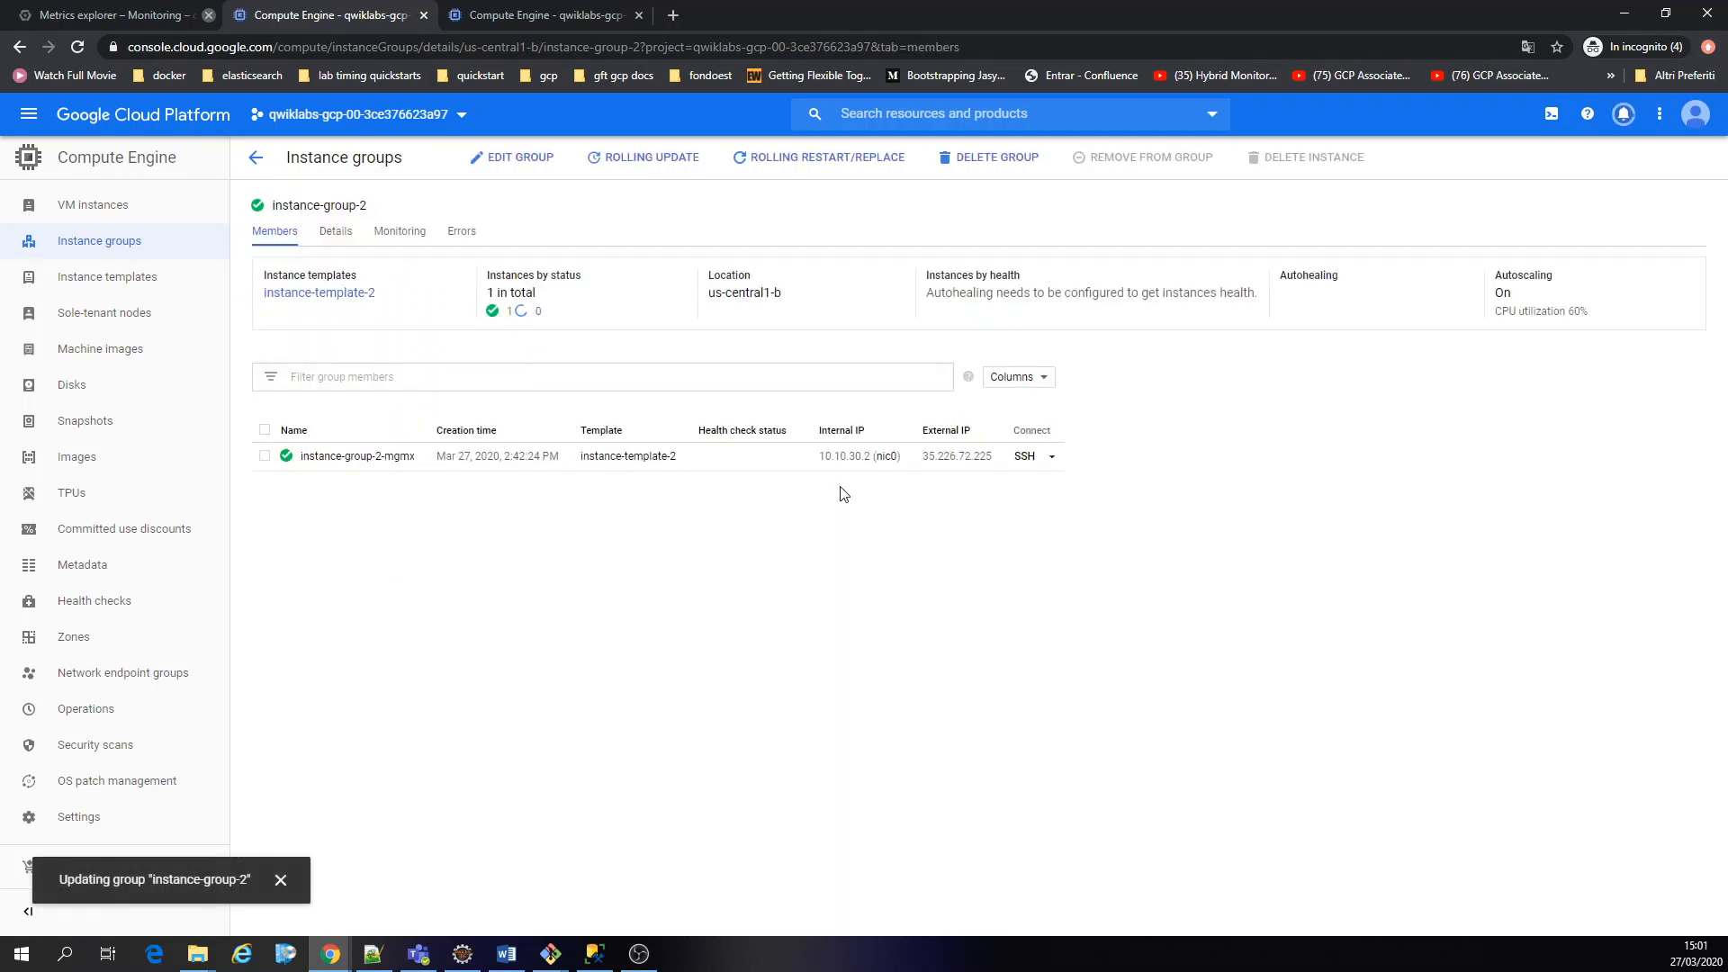
Examine the instance group VMs' CPU utilization in Metrics explorer and return to the instance groups list
{"action": "left_click", "coordinate": [141, 6]}
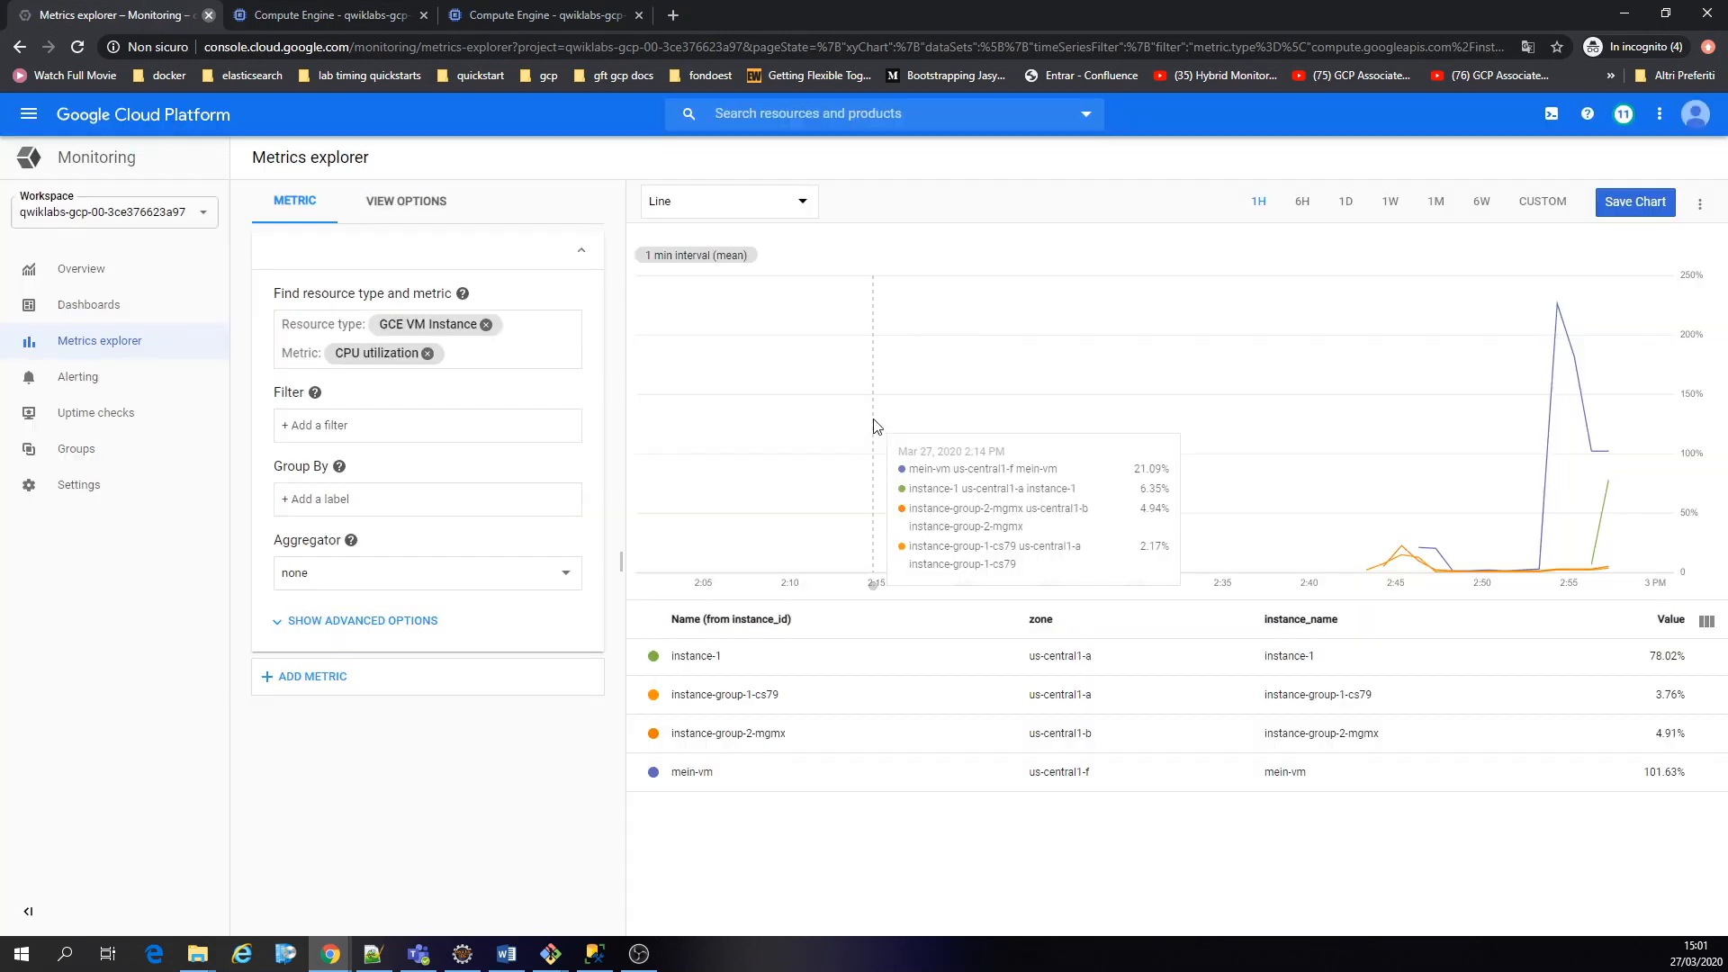
{"action": "mouse_move", "coordinate": [340, 961]}
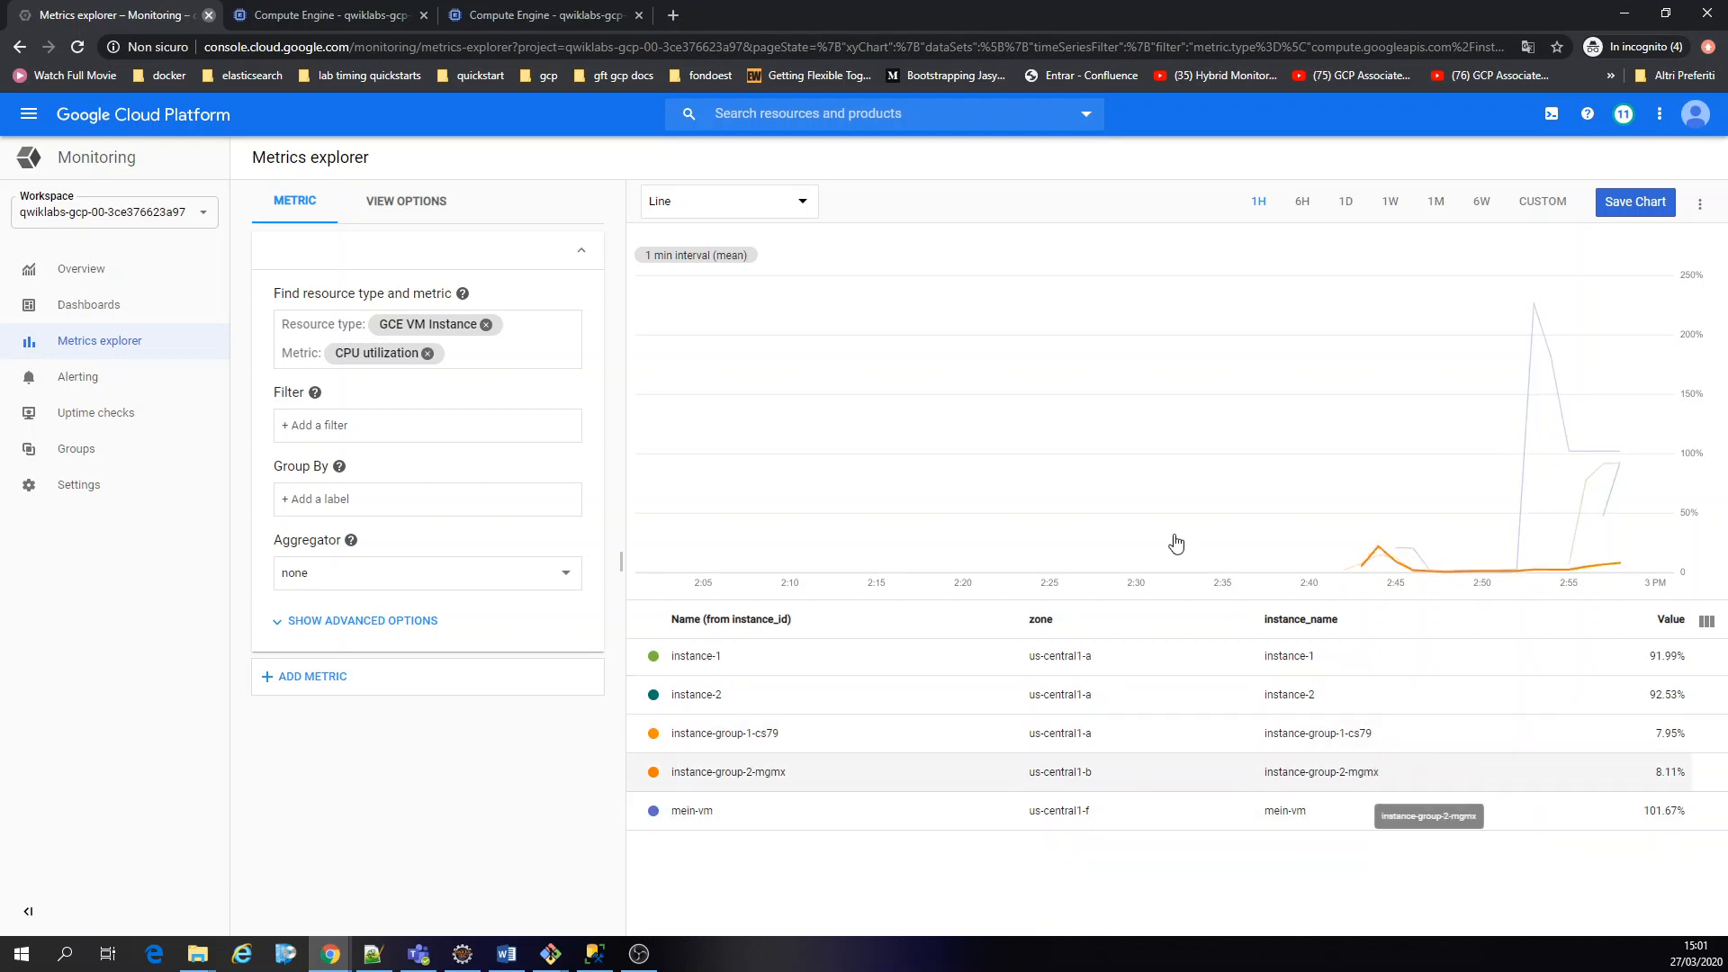
{"action": "left_click", "coordinate": [319, 13]}
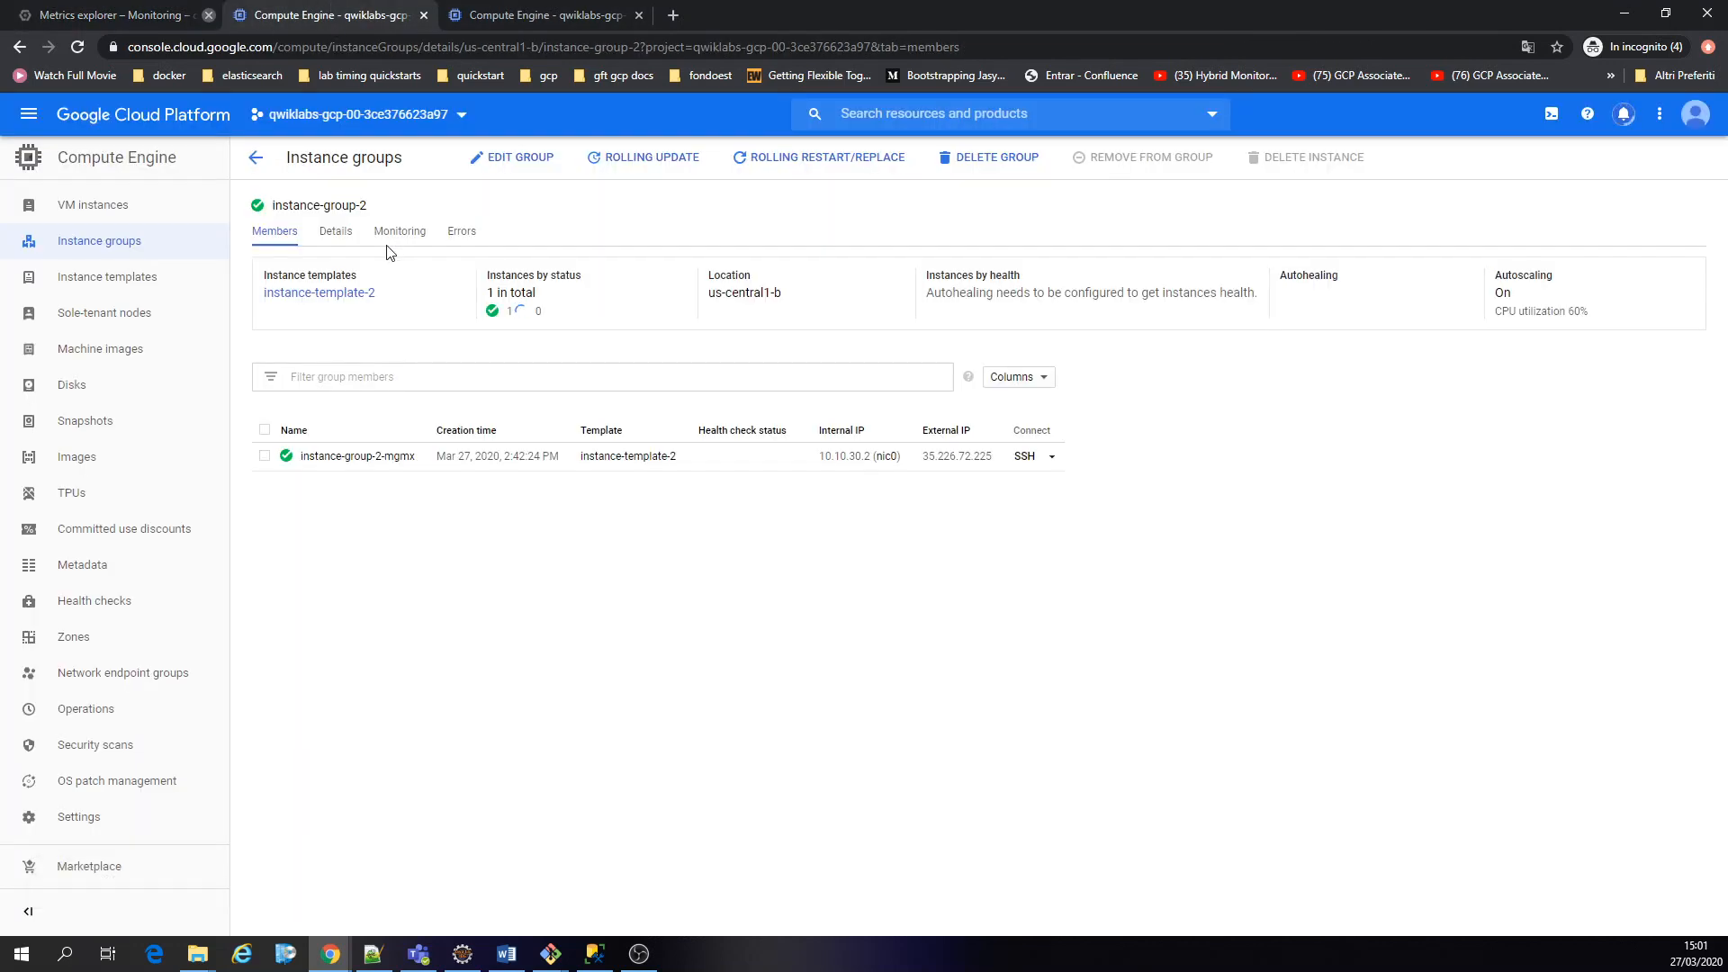
{"action": "left_click", "coordinate": [254, 162]}
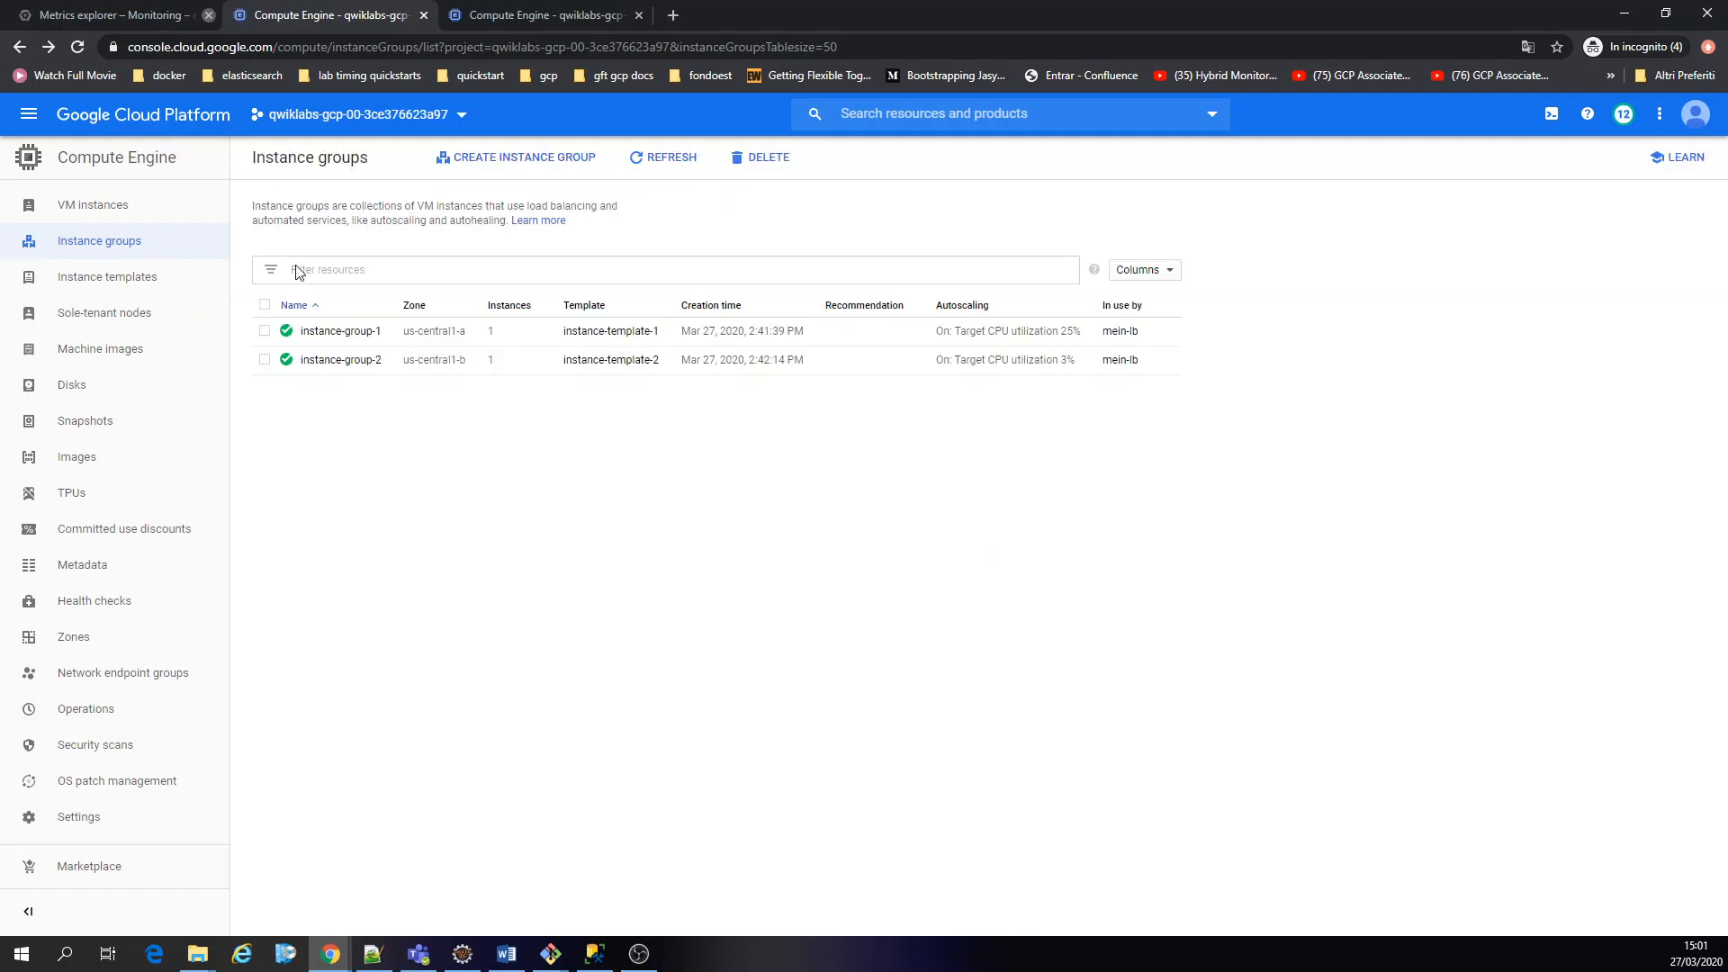
Edit instance-group-1 to set its autoscaling target CPU utilization to 5%, refresh the VM instances list meanwhile, and save the group
{"action": "left_click", "coordinate": [339, 332]}
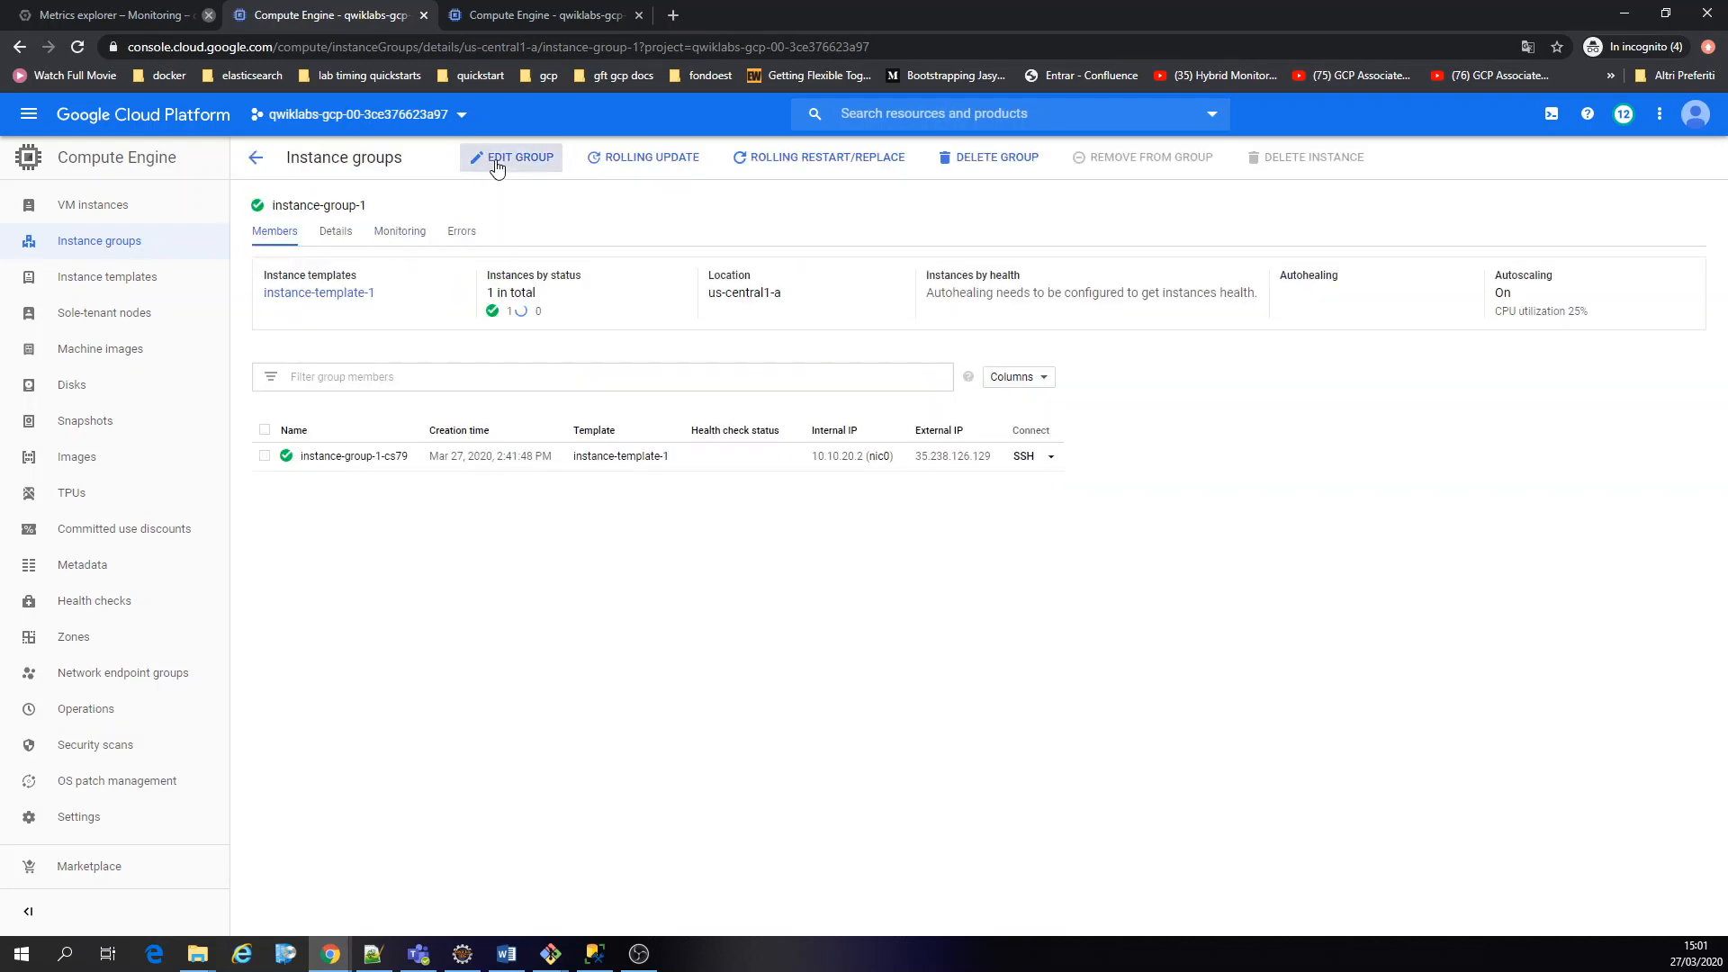
{"action": "left_click", "coordinate": [495, 162]}
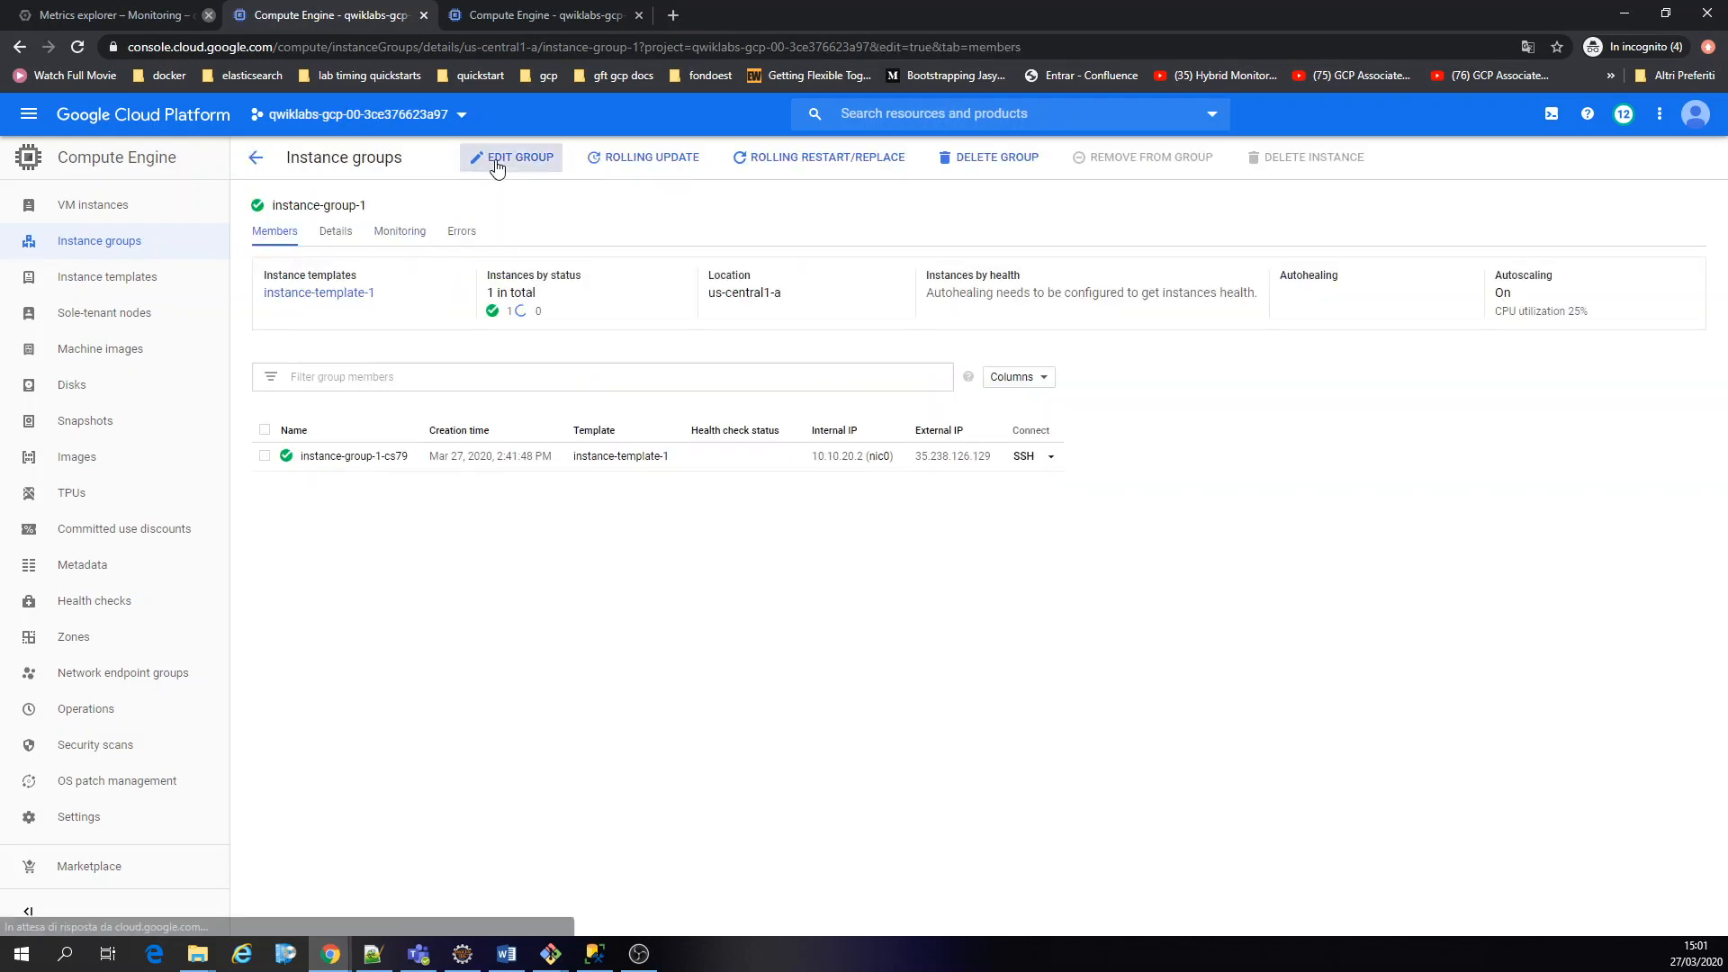
{"action": "left_click", "coordinate": [510, 12]}
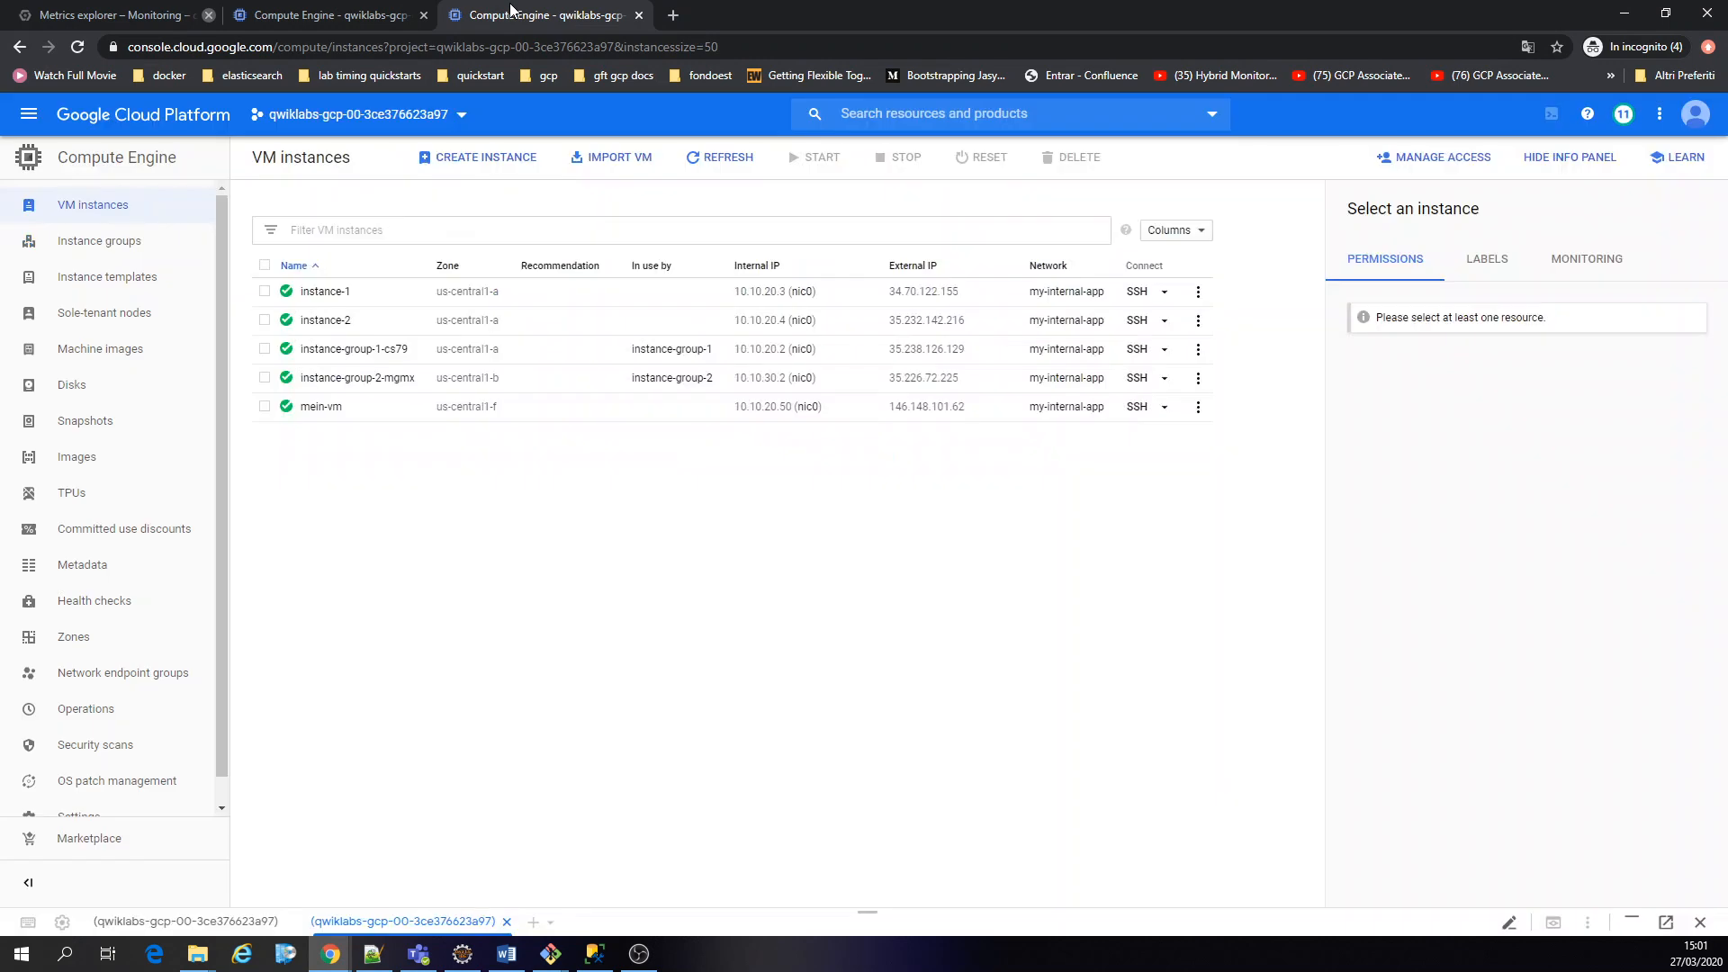
{"action": "left_click", "coordinate": [697, 155]}
{"action": "left_click", "coordinate": [396, 15]}
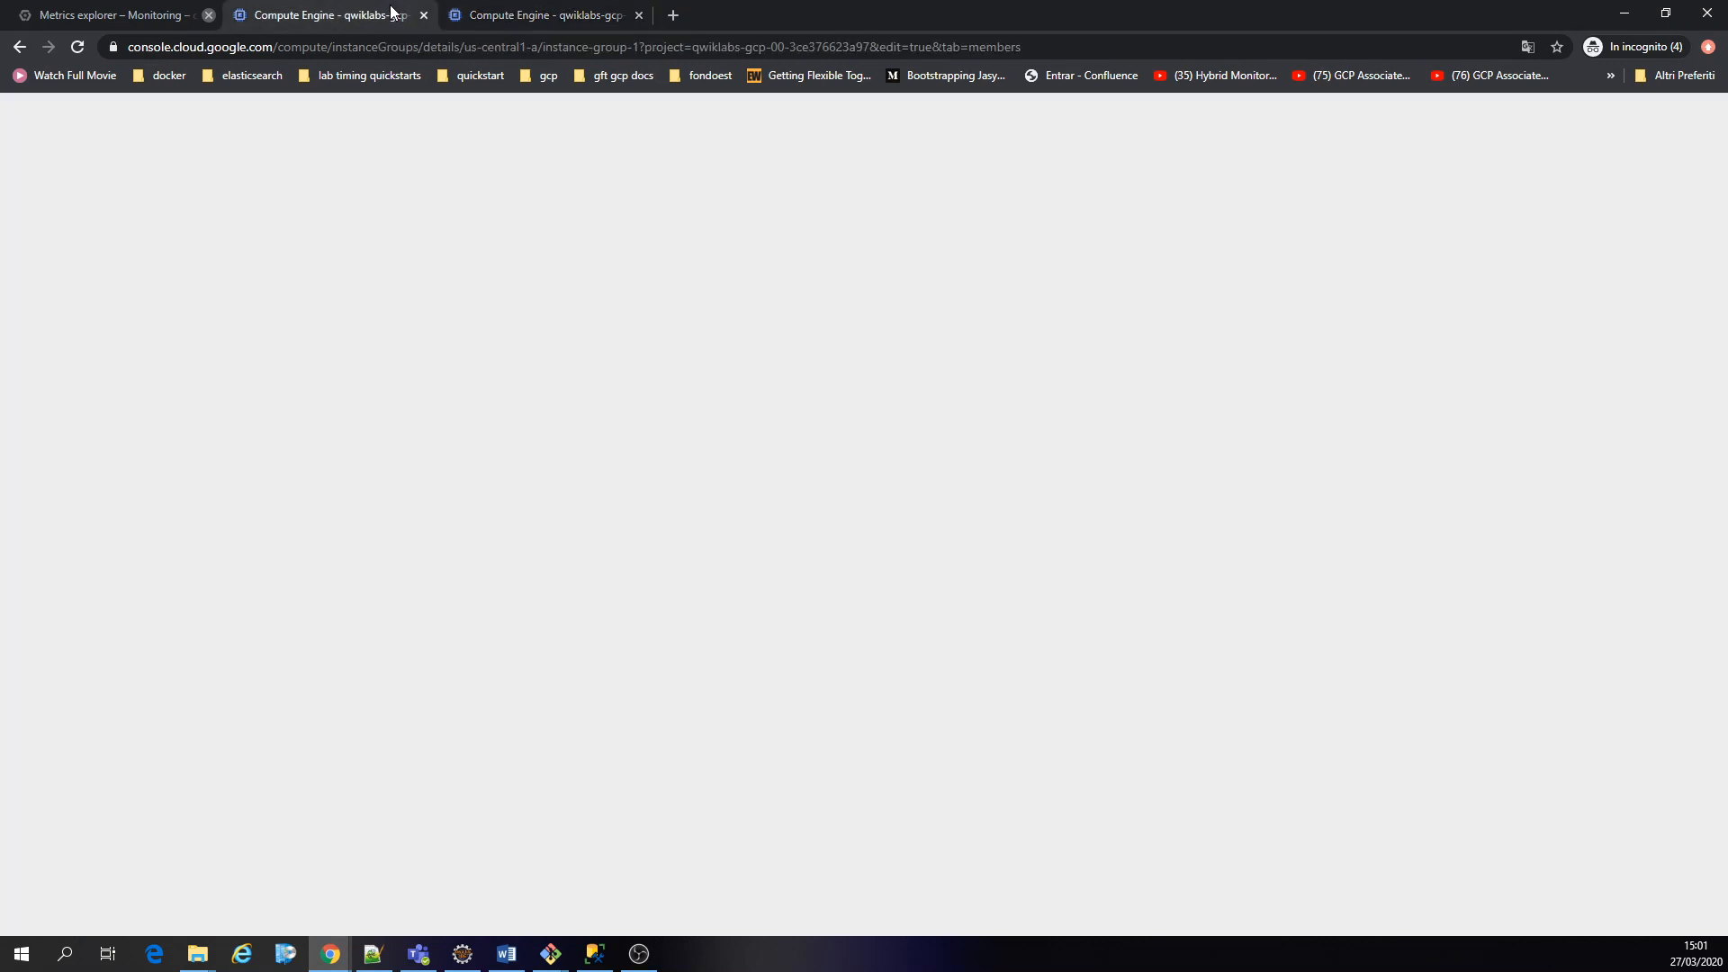
{"action": "scroll", "coordinate": [380, 556], "scroll_direction": "down", "scroll_amount": 2}
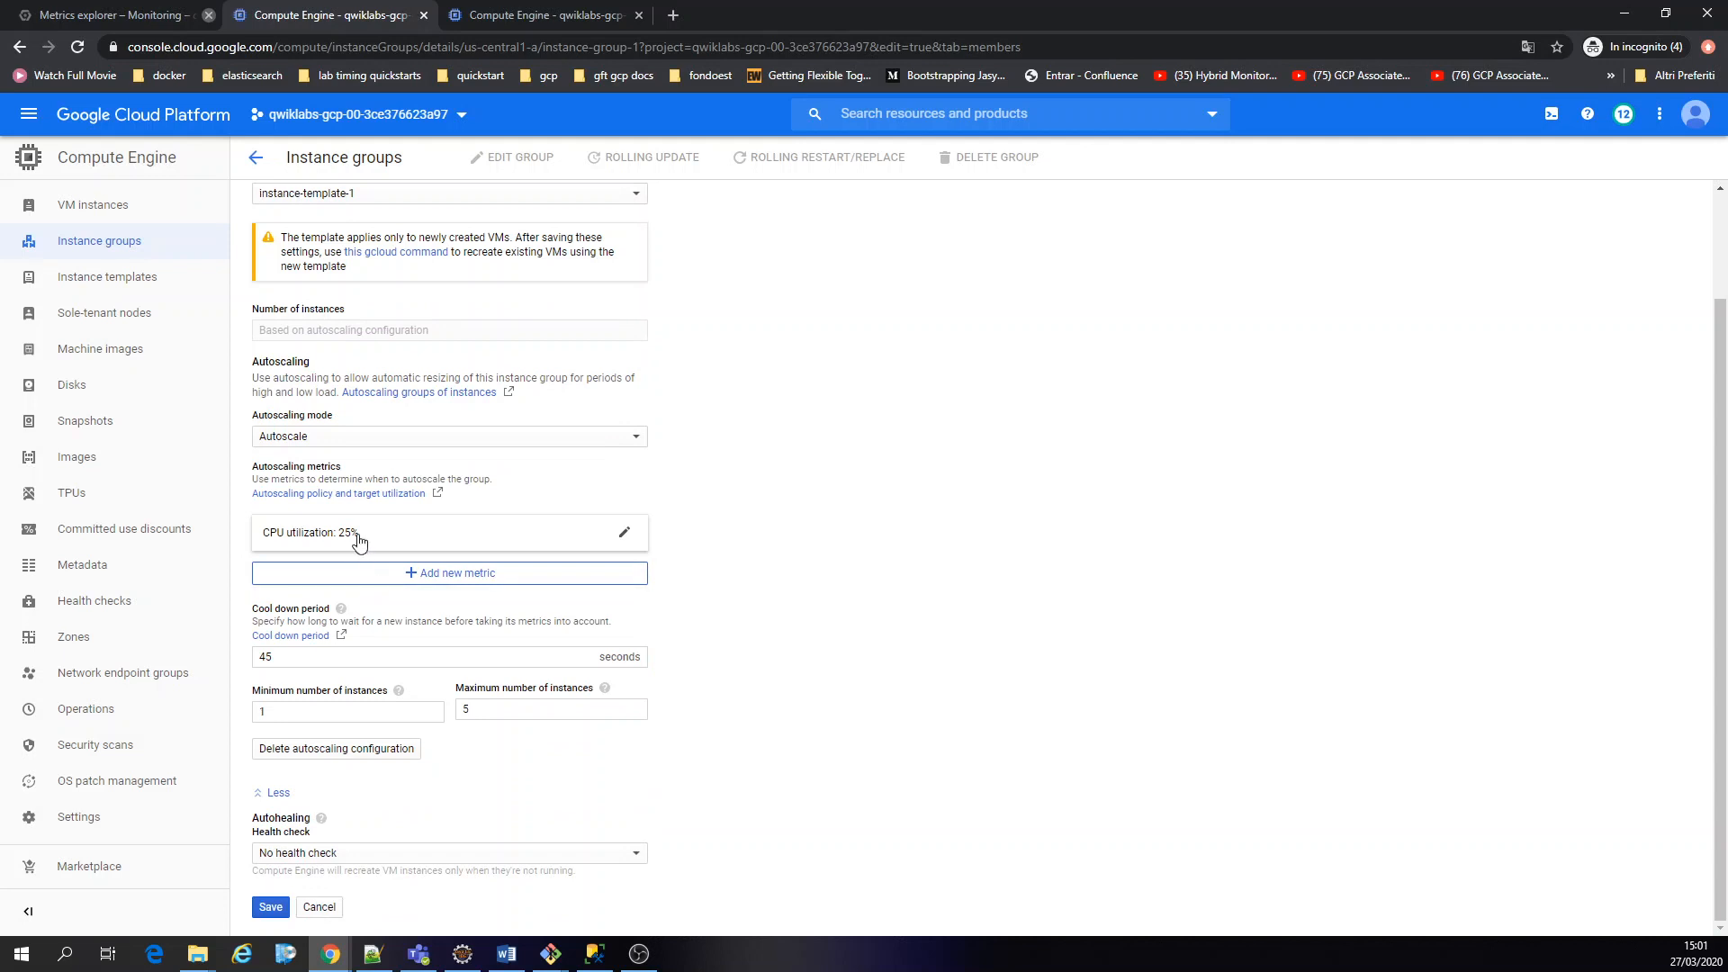
{"action": "left_click", "coordinate": [356, 541]}
{"action": "left_click", "coordinate": [292, 644]}
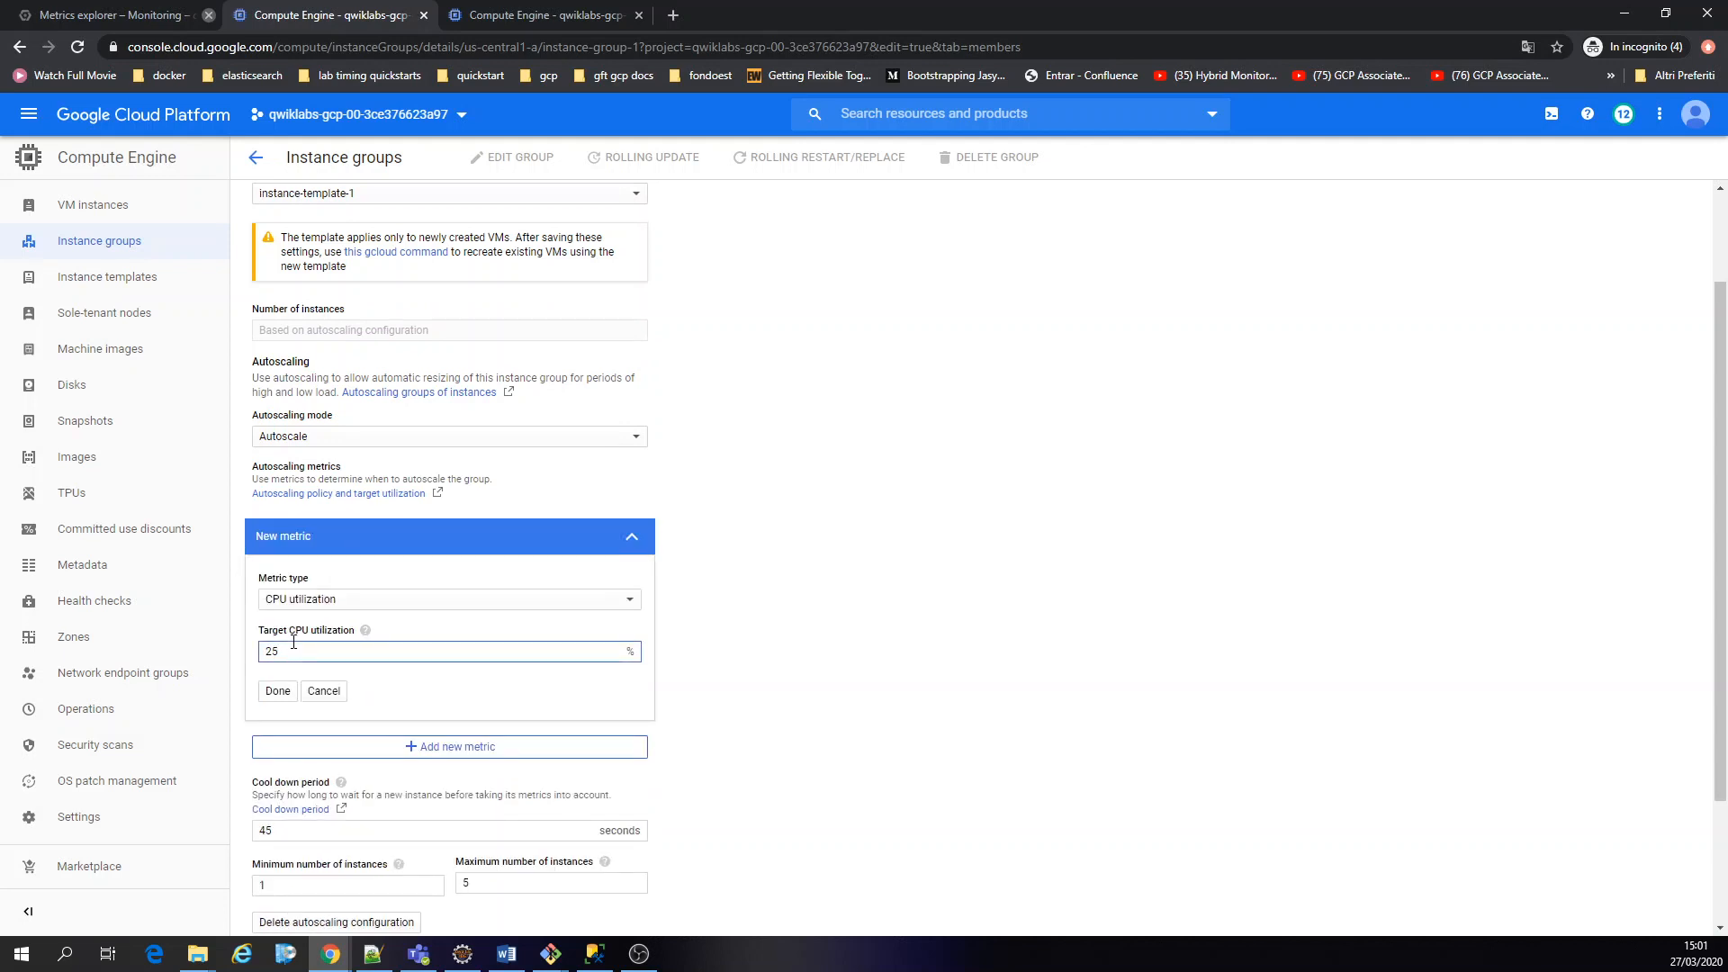
{"action": "key", "text": "BackSpace"}
{"action": "left_click", "coordinate": [277, 690]}
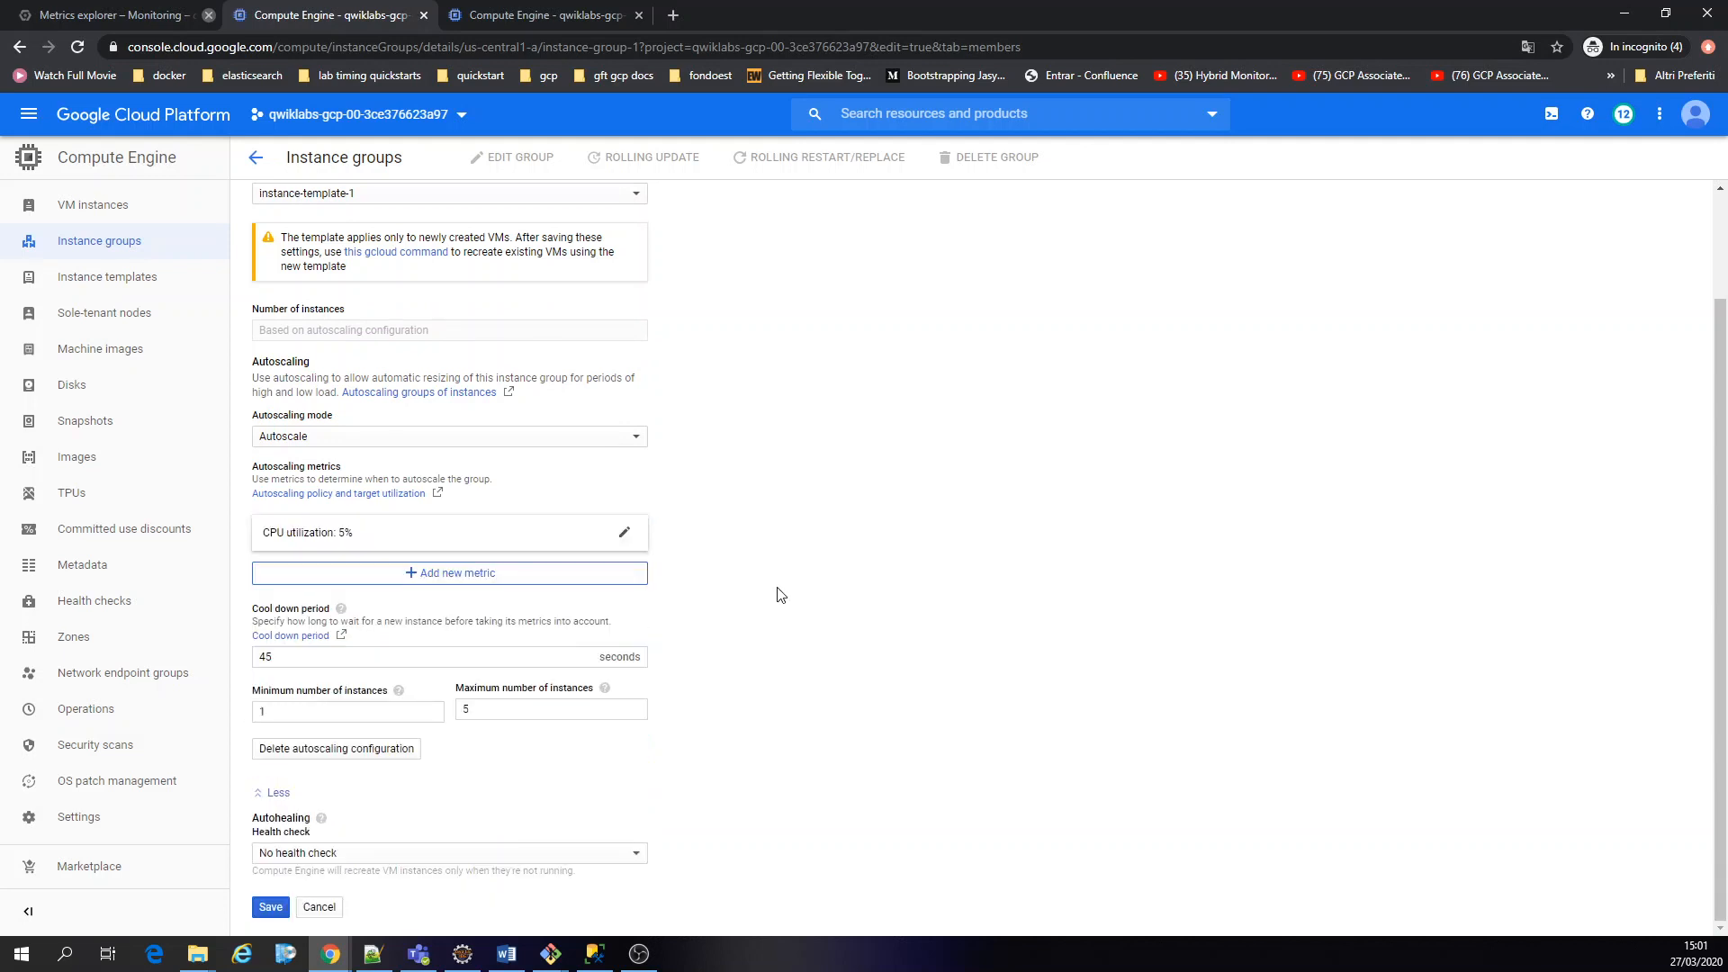
{"action": "left_click", "coordinate": [271, 910]}
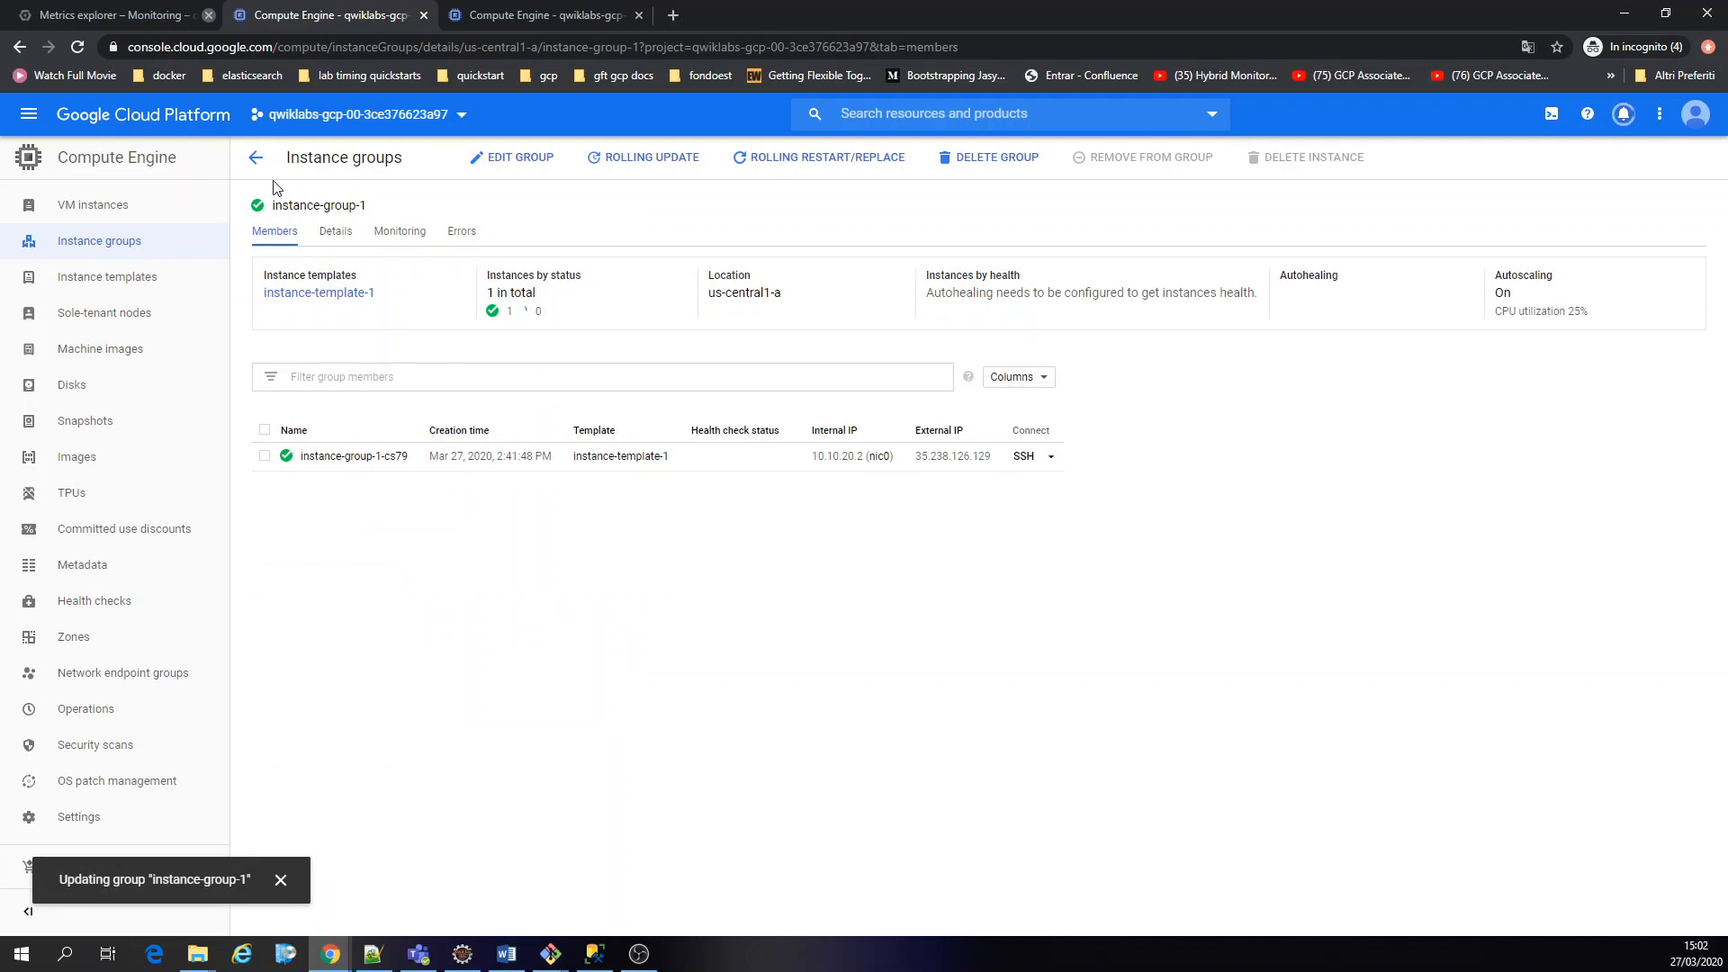
Examine instance-group-1's autoscaled size chart alongside the CPU utilization chart and the VM instances list
{"action": "left_click", "coordinate": [413, 238]}
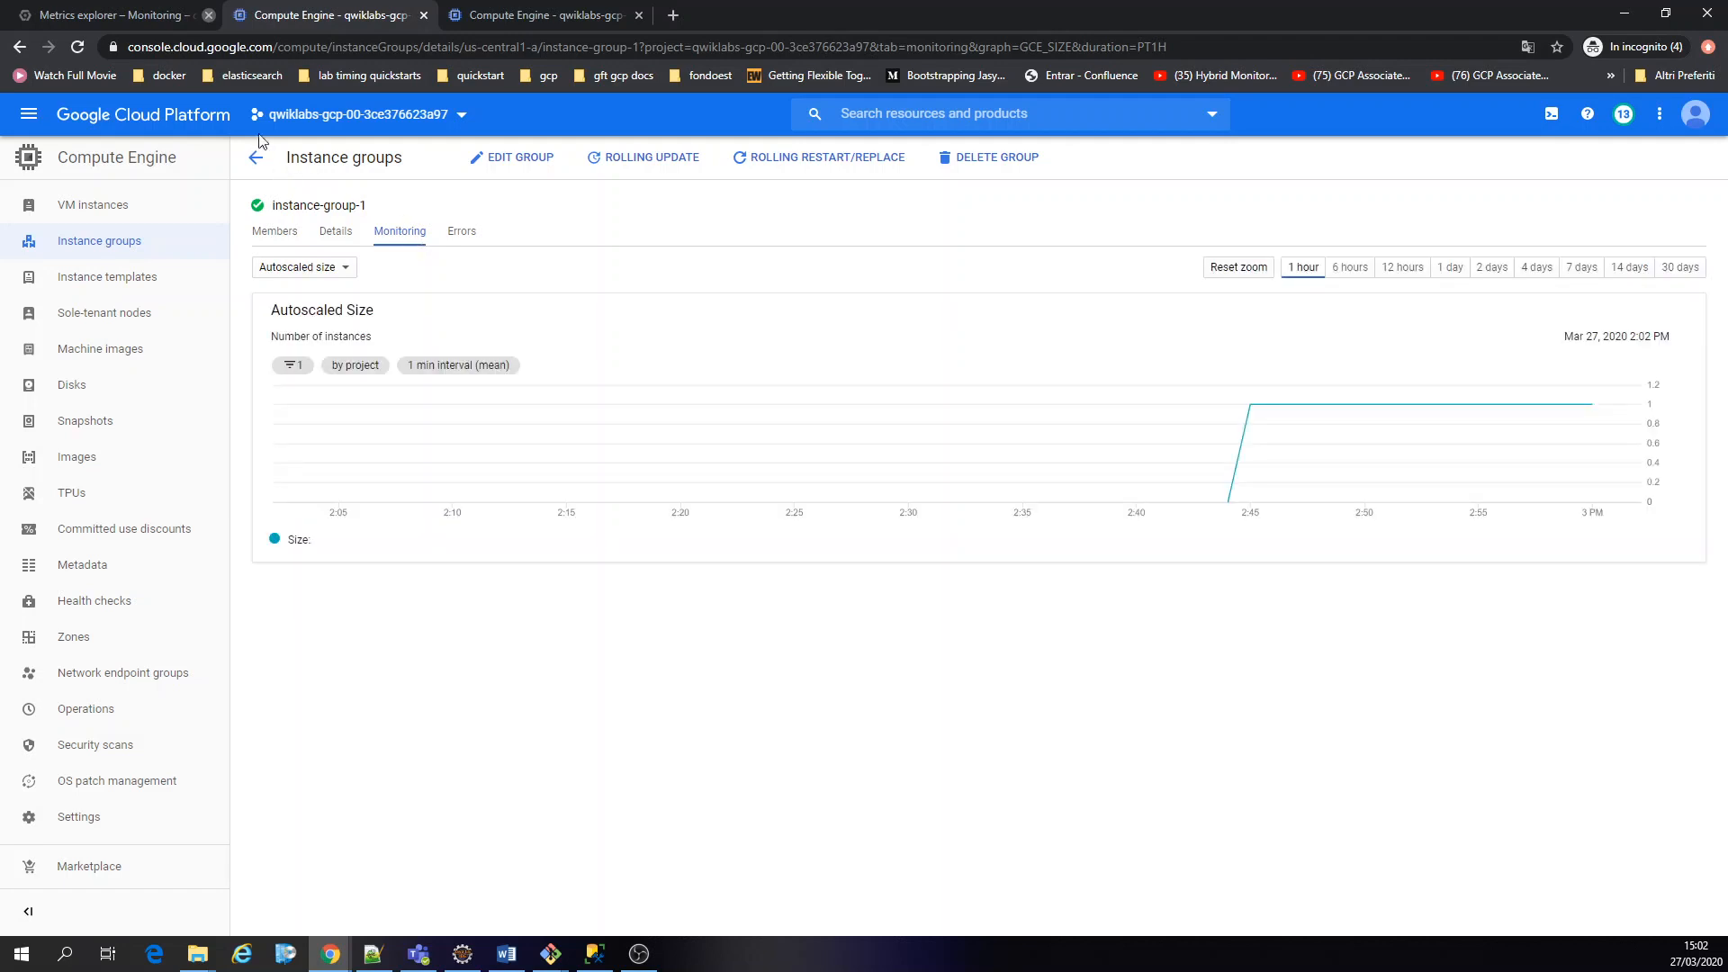
{"action": "left_click", "coordinate": [133, 14]}
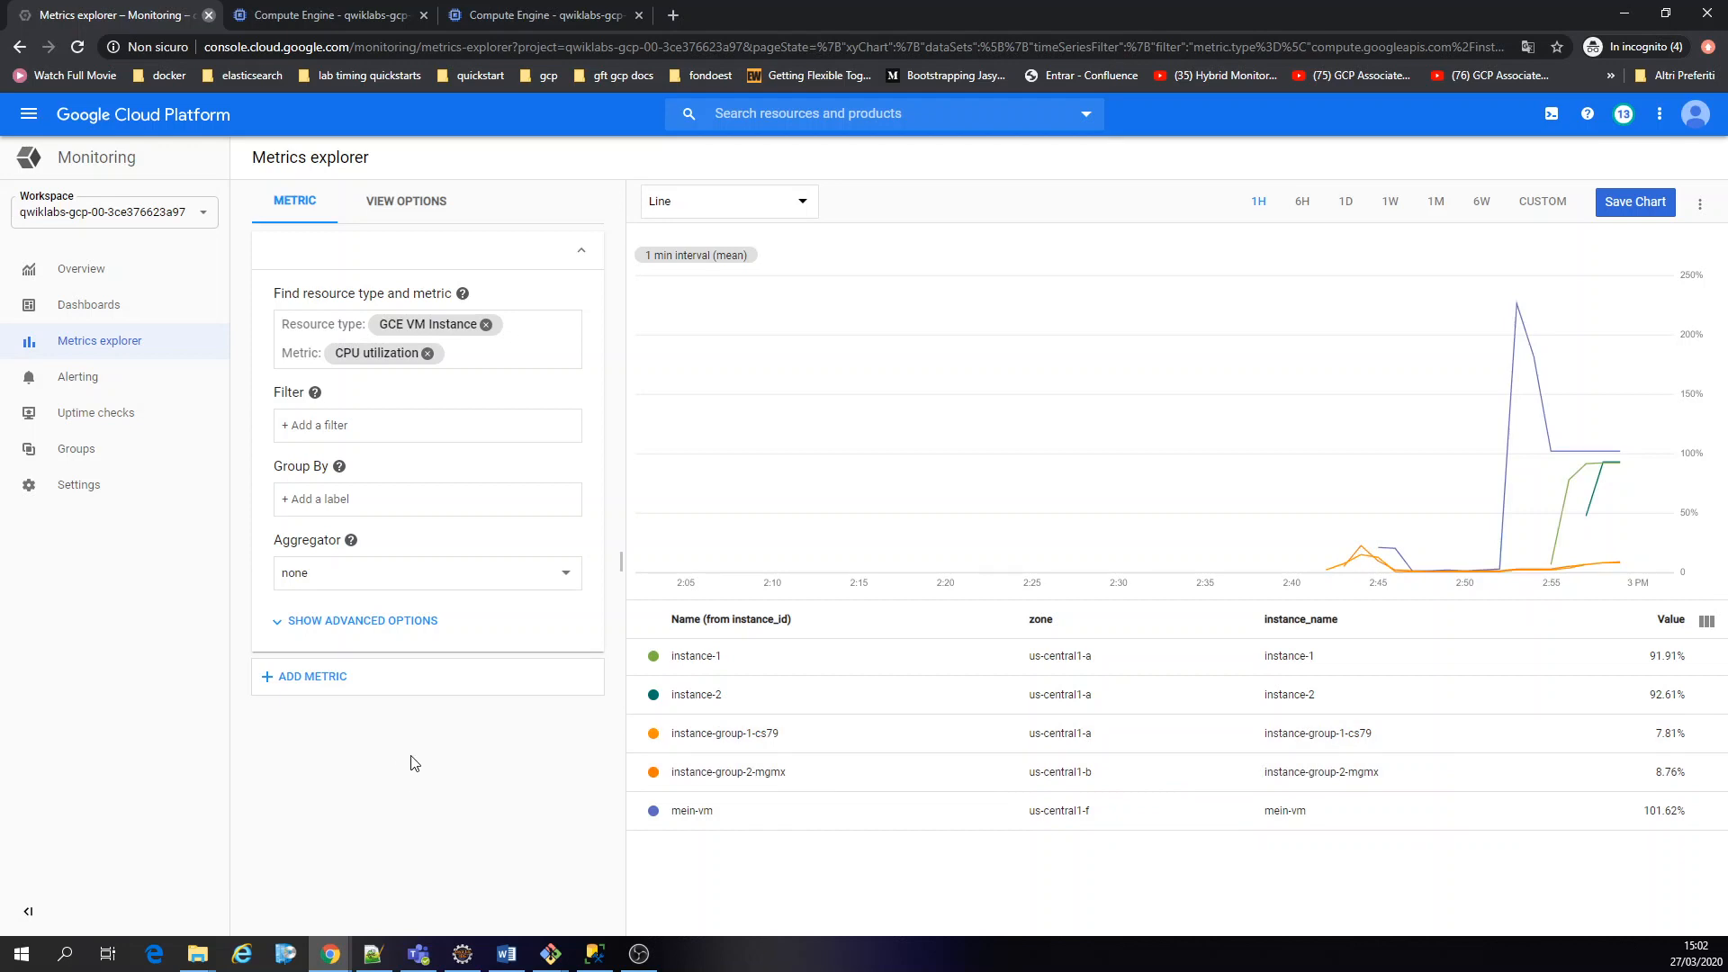
{"action": "left_click", "coordinate": [472, 11]}
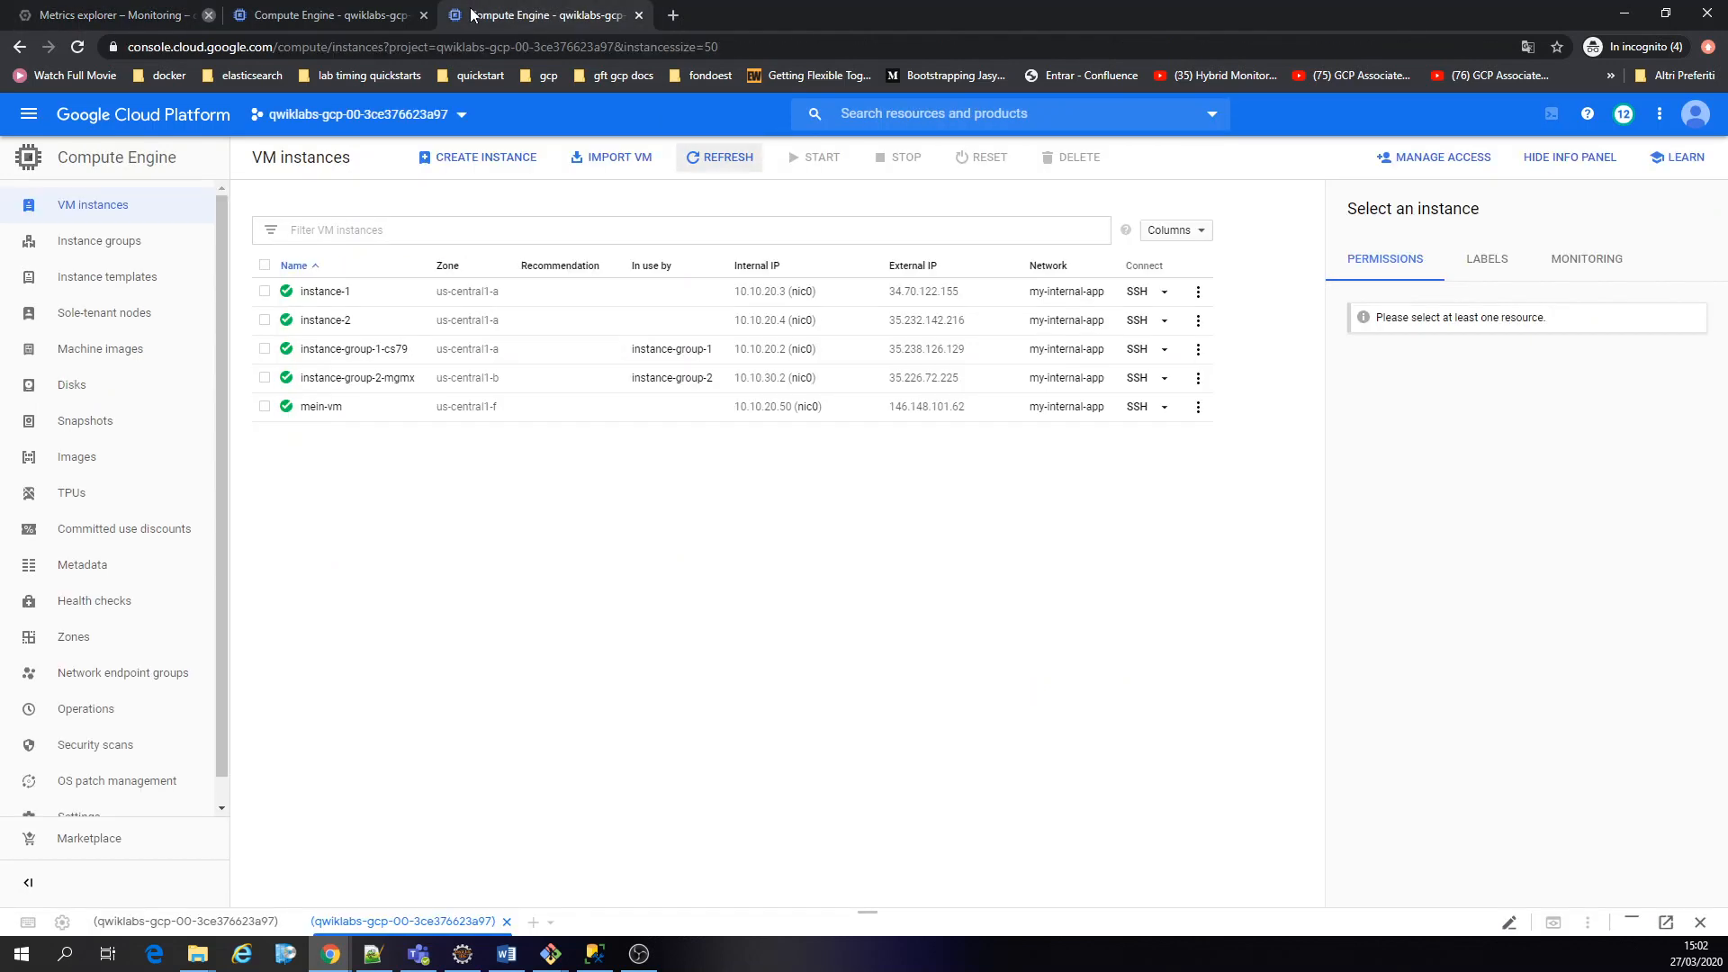
{"action": "left_click", "coordinate": [335, 9]}
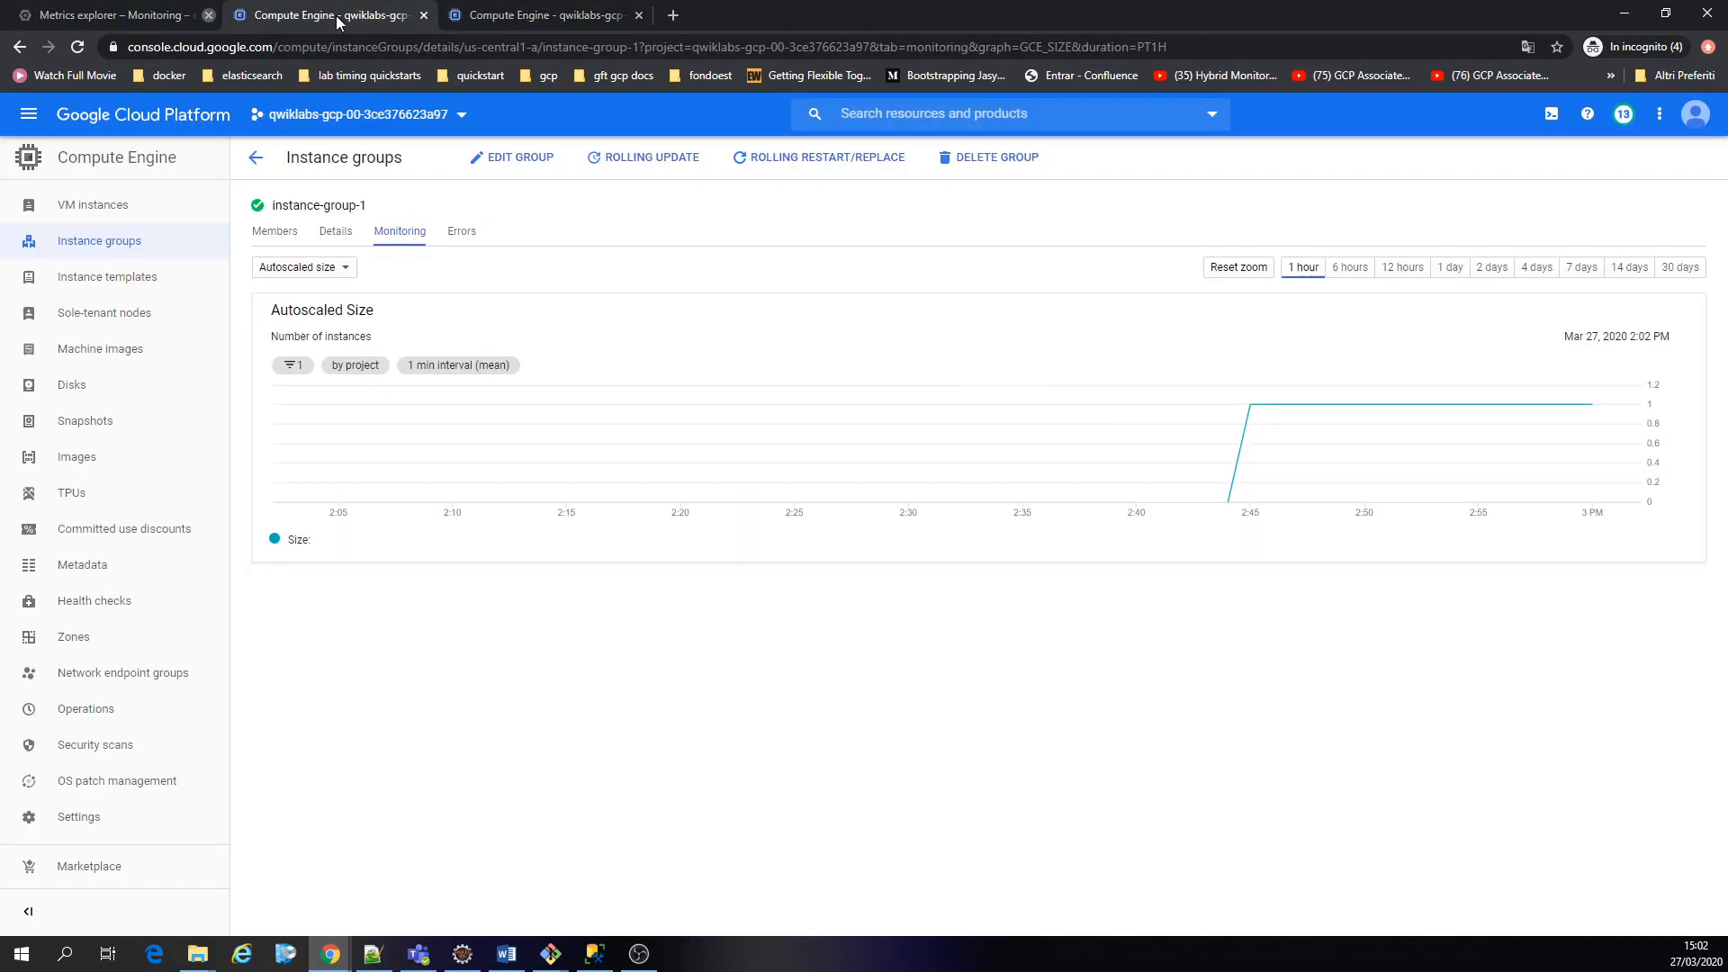
Return to the instance groups list, refresh it, and check the VM instances list
{"action": "left_click", "coordinate": [254, 162]}
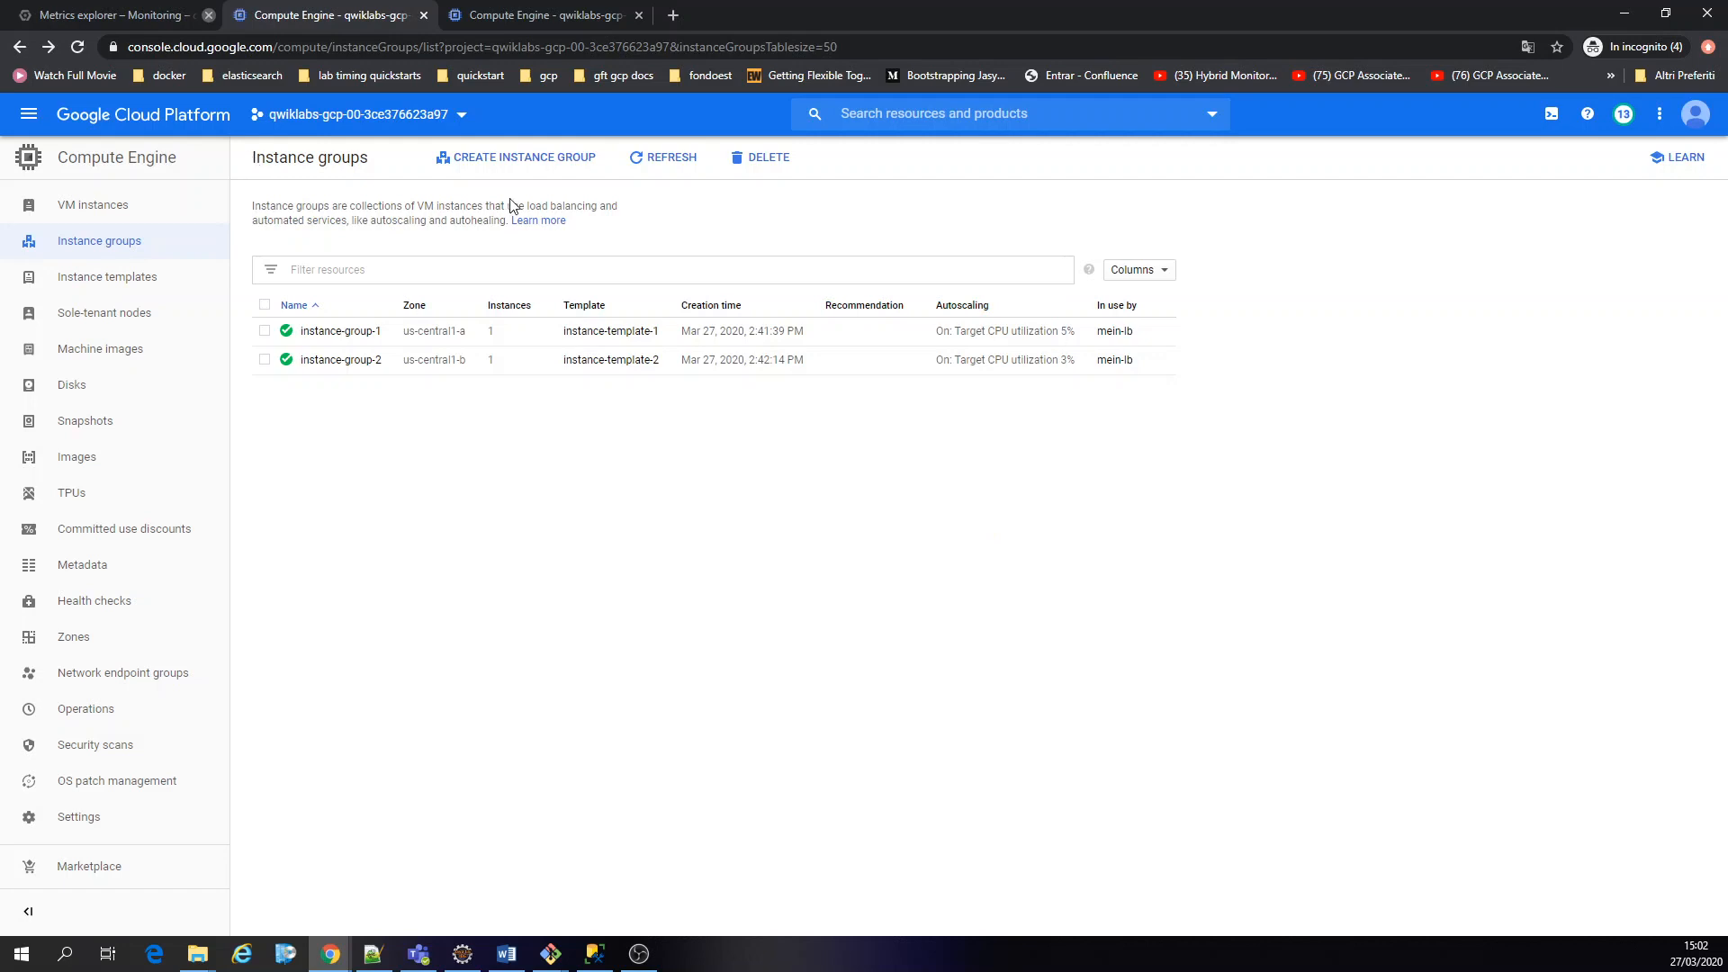
{"action": "left_click", "coordinate": [664, 160]}
{"action": "left_click", "coordinate": [461, 15]}
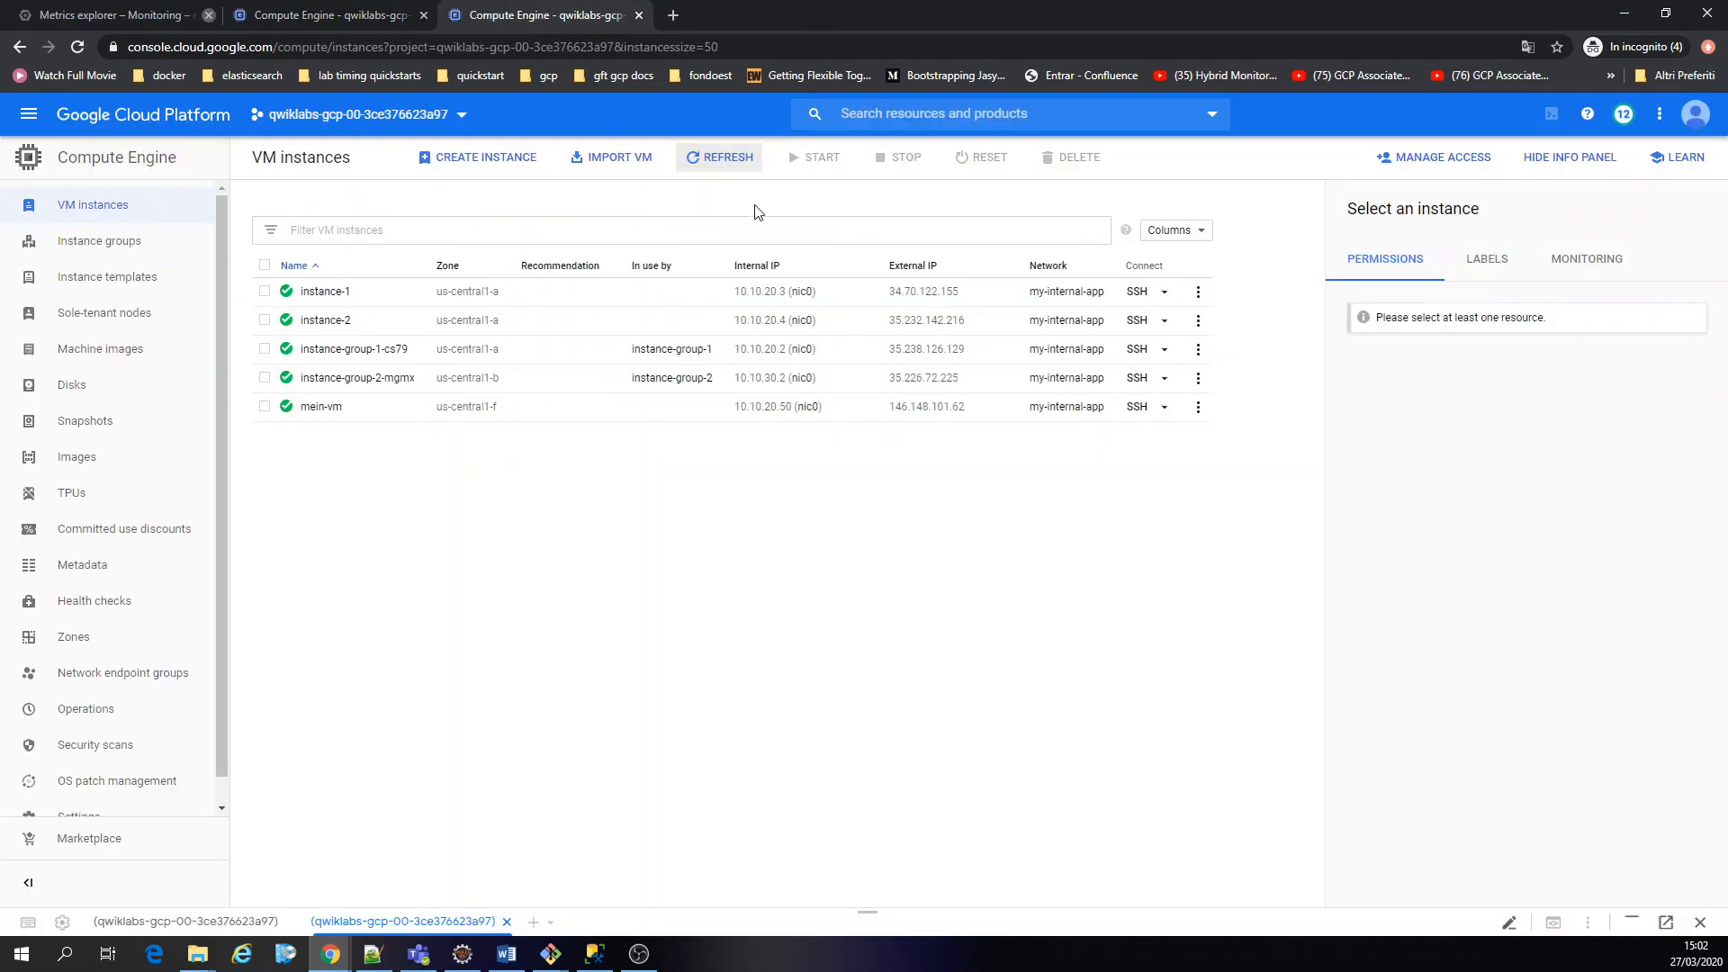
Start a new VM instance, instance-3, in us-central1-a and expand its networking settings
{"action": "left_click", "coordinate": [506, 164]}
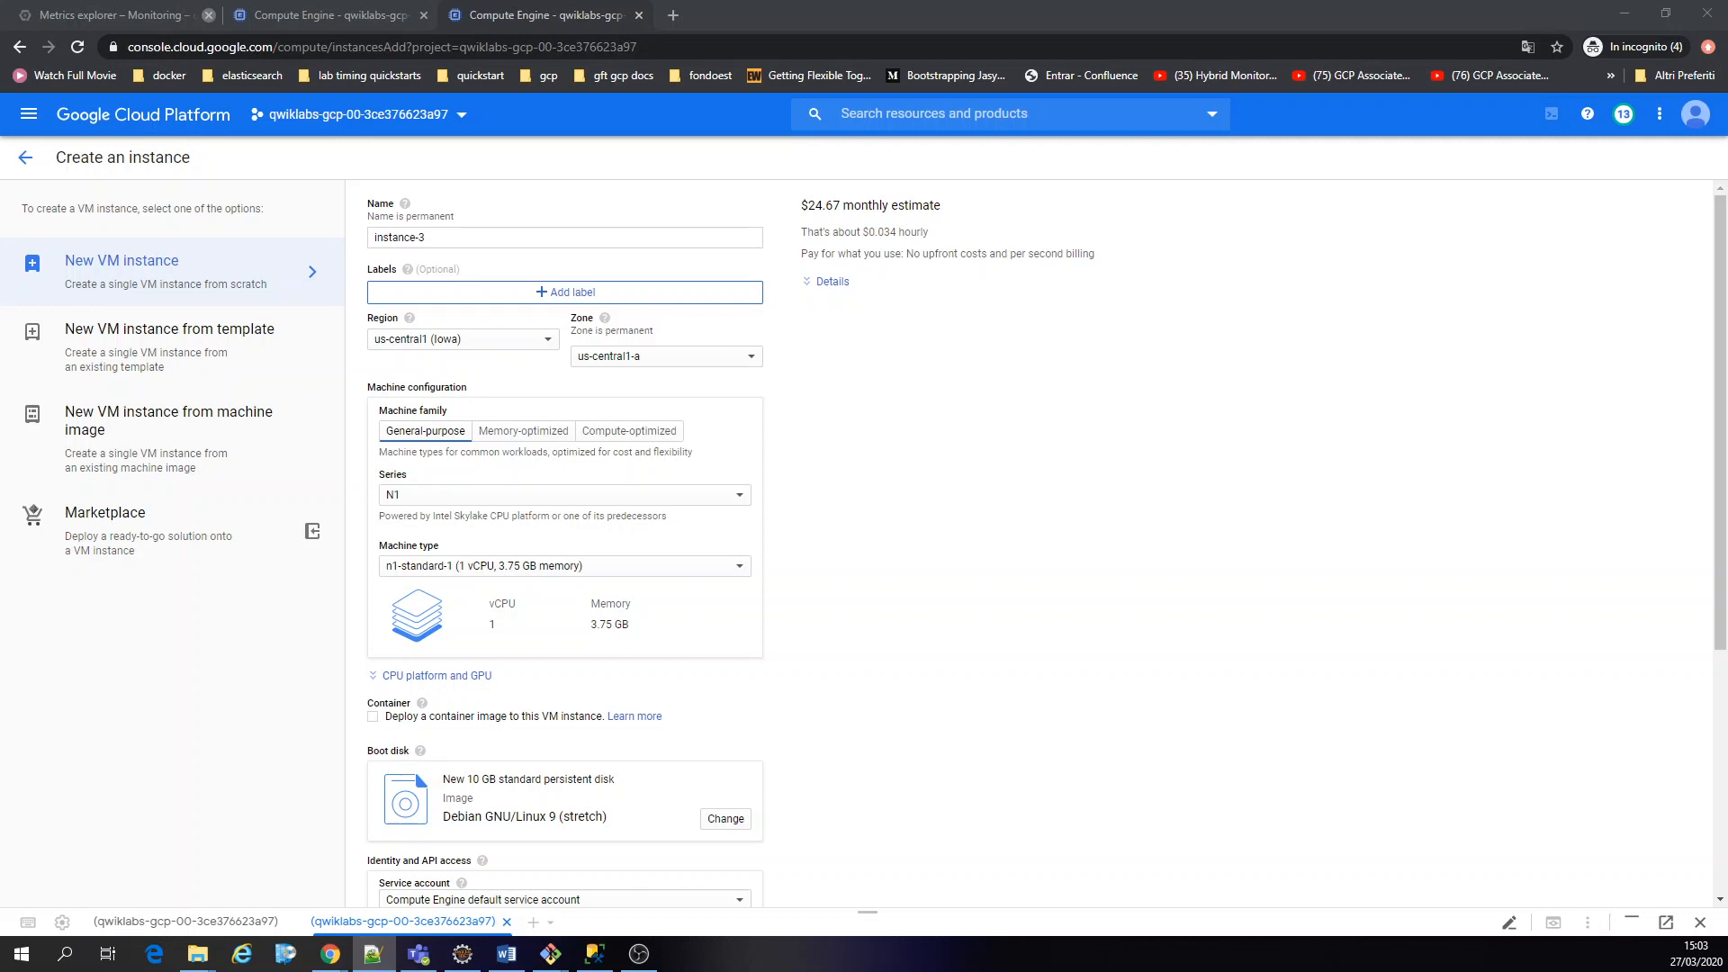
{"action": "scroll", "coordinate": [501, 504], "scroll_direction": "down", "scroll_amount": 4}
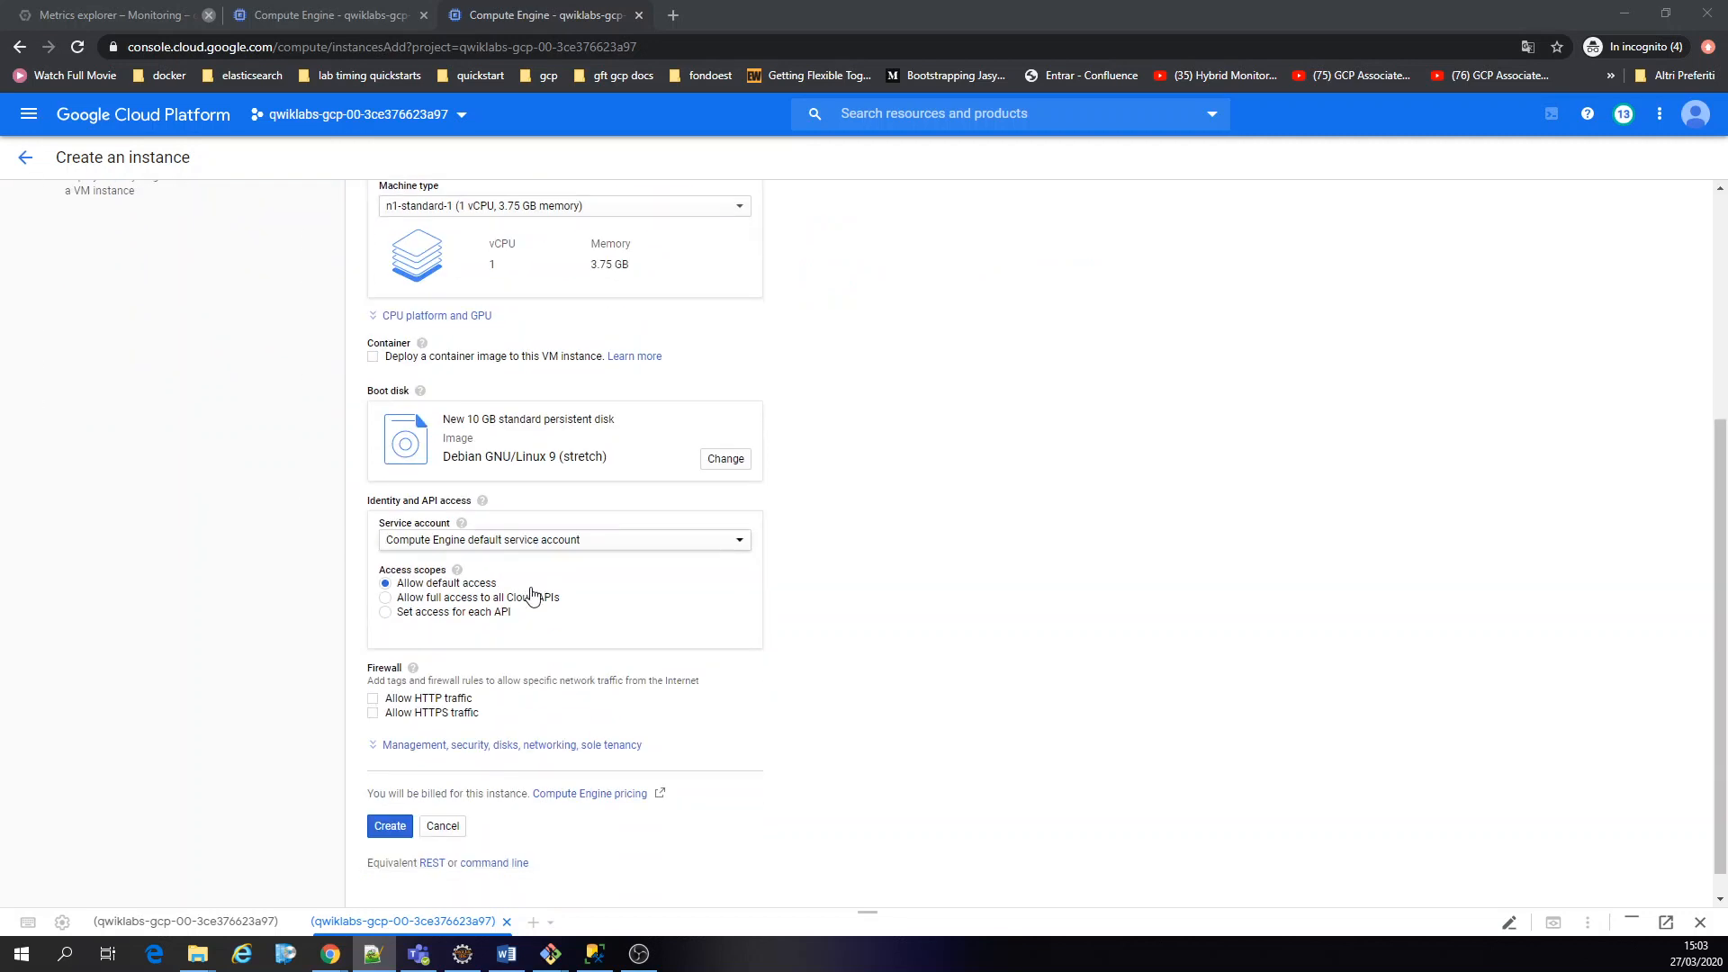
{"action": "left_click", "coordinate": [560, 717]}
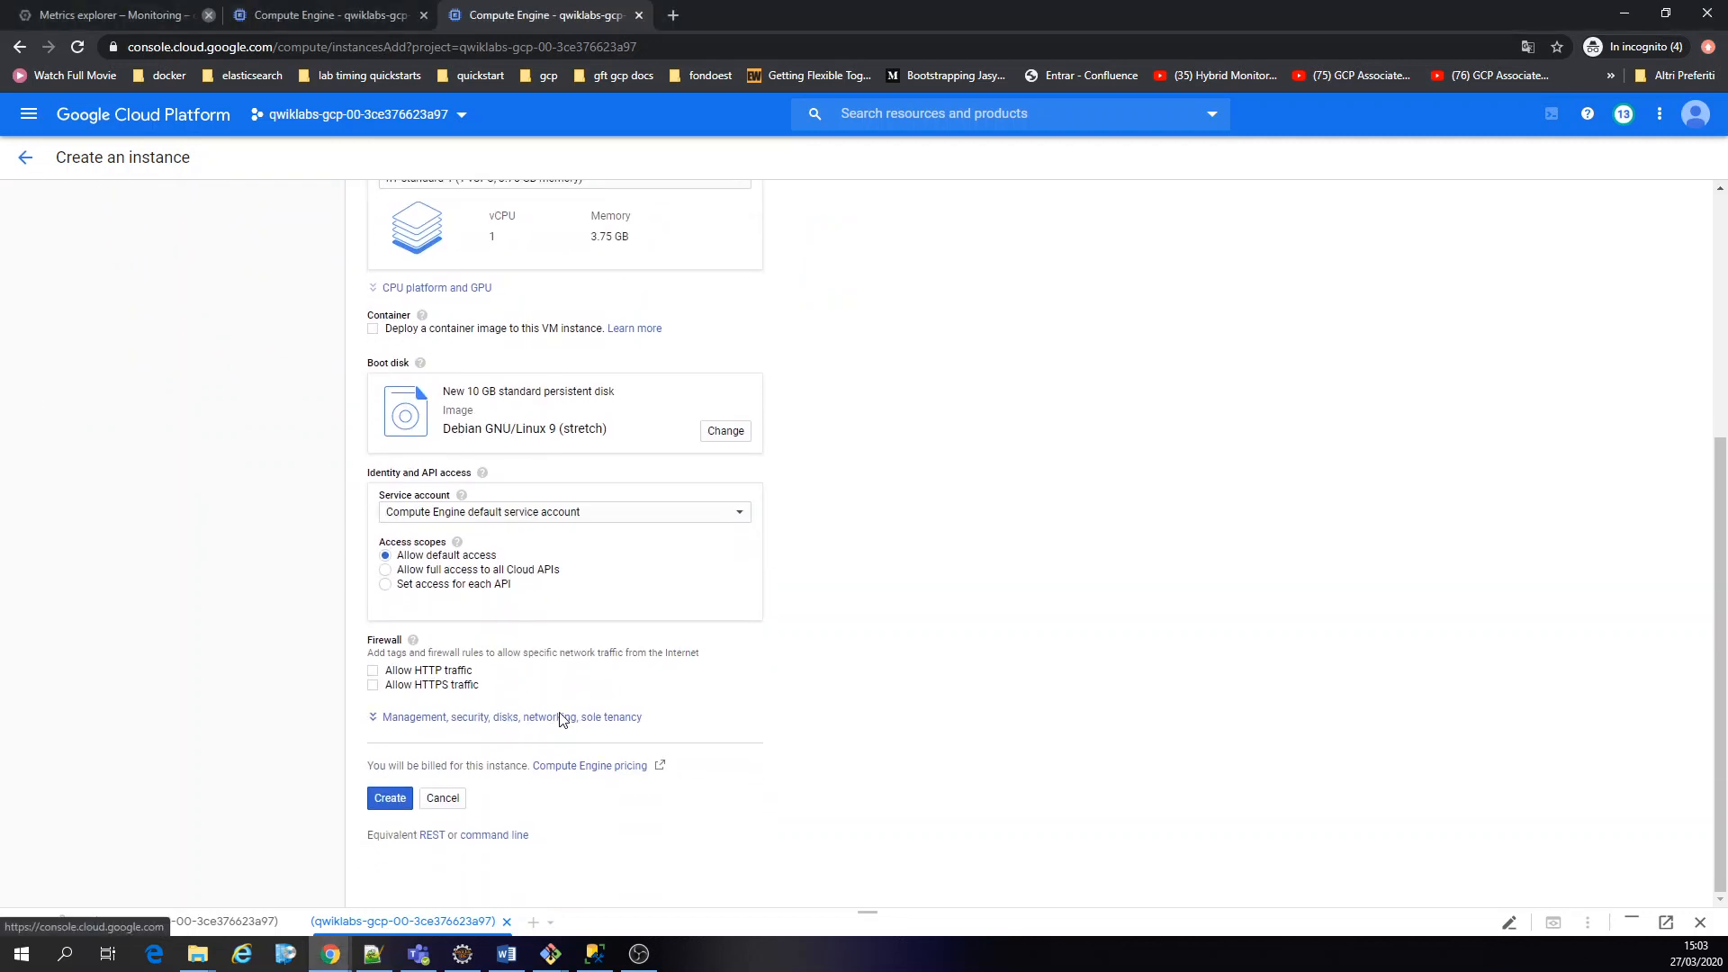
{"action": "left_click", "coordinate": [577, 717]}
{"action": "scroll", "coordinate": [574, 720], "scroll_direction": "down", "scroll_amount": 2}
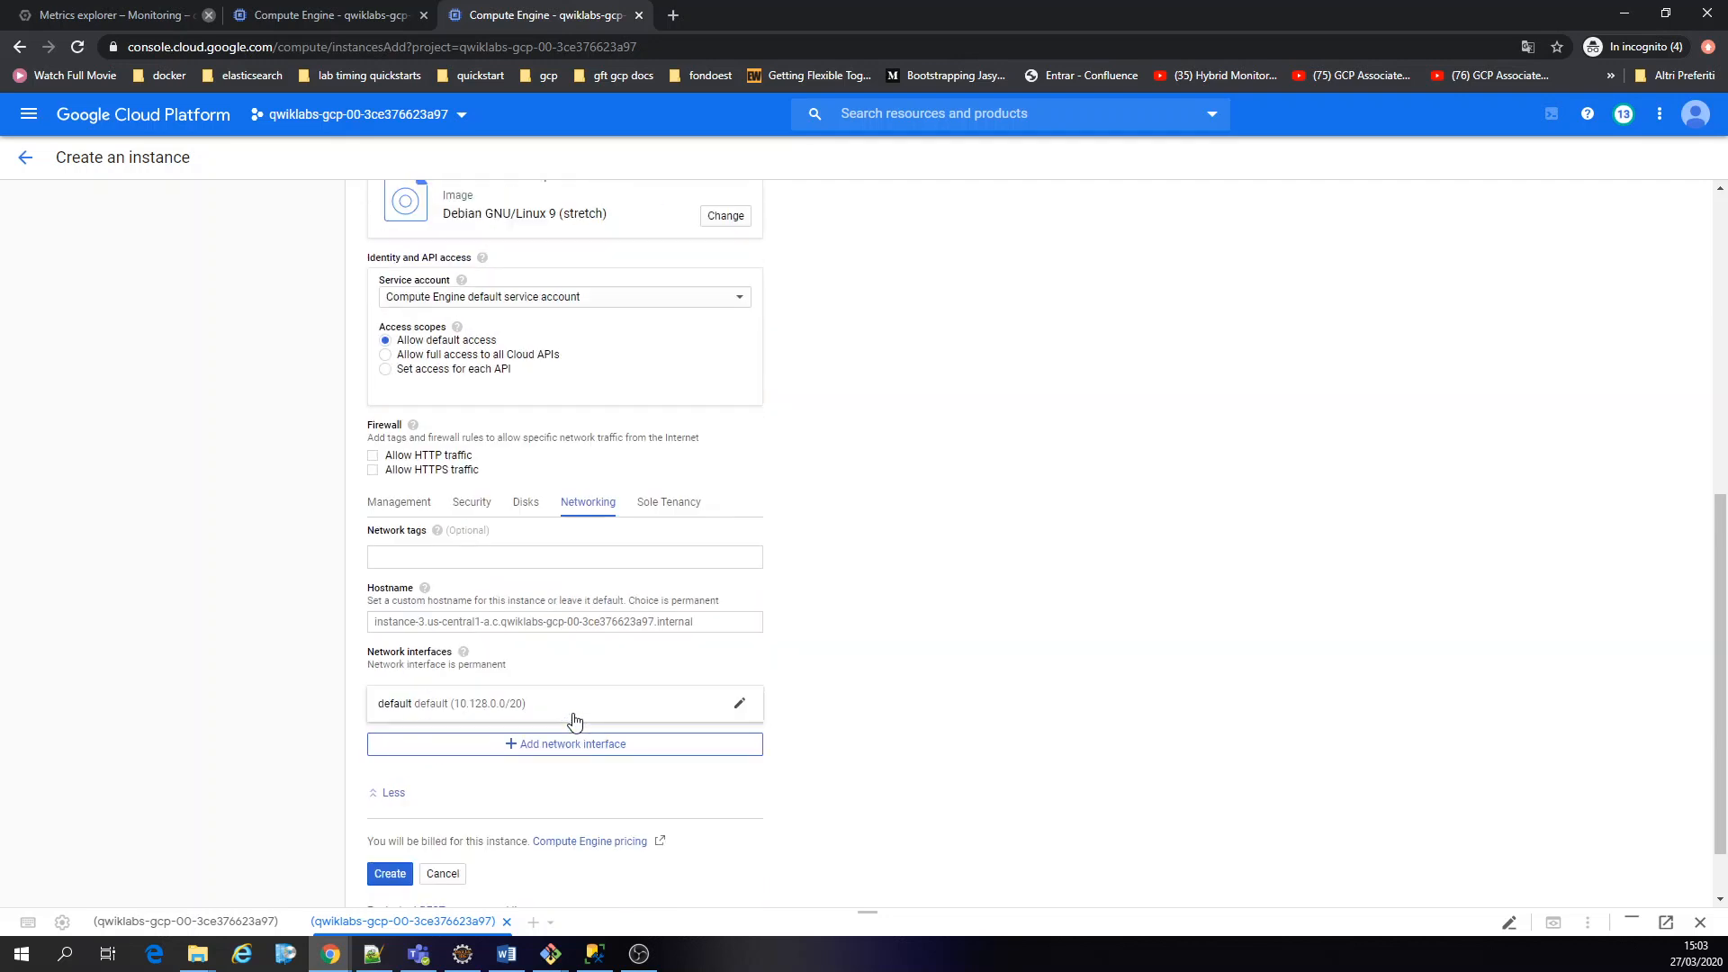
{"action": "scroll", "coordinate": [574, 720], "scroll_direction": "down", "scroll_amount": 1}
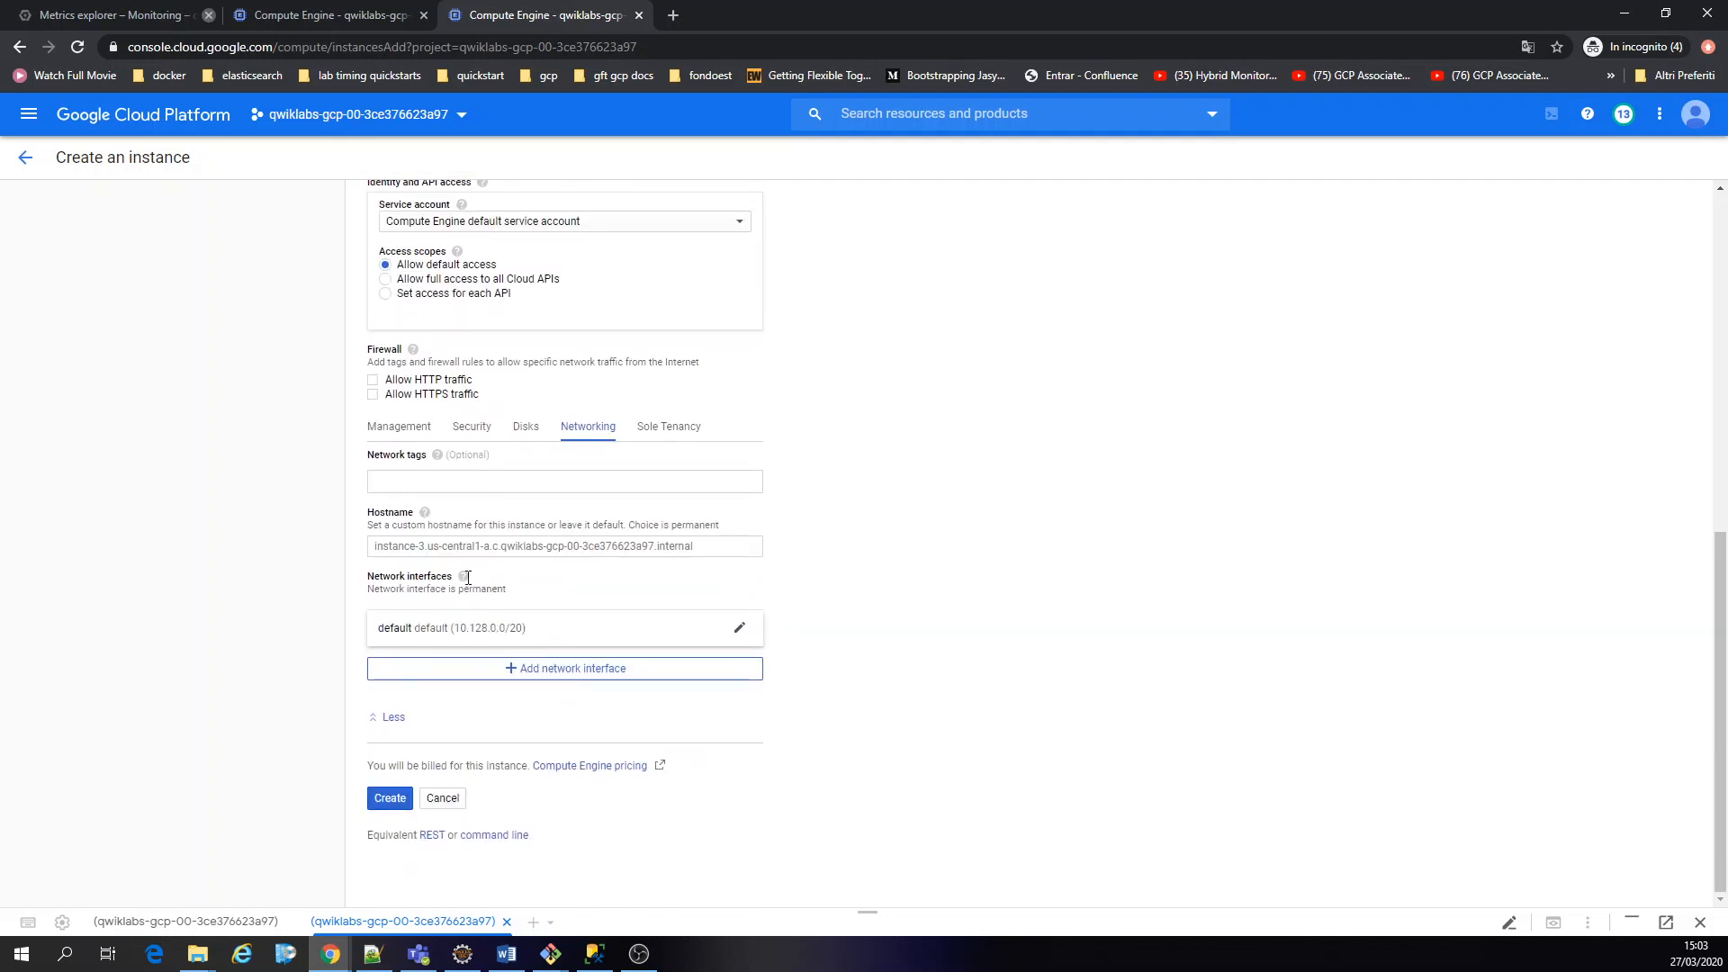
Set instance-3's network interface to the my-internal-app network with subnet-a, and create the instance
{"action": "left_click", "coordinate": [456, 630]}
{"action": "left_click", "coordinate": [453, 700]}
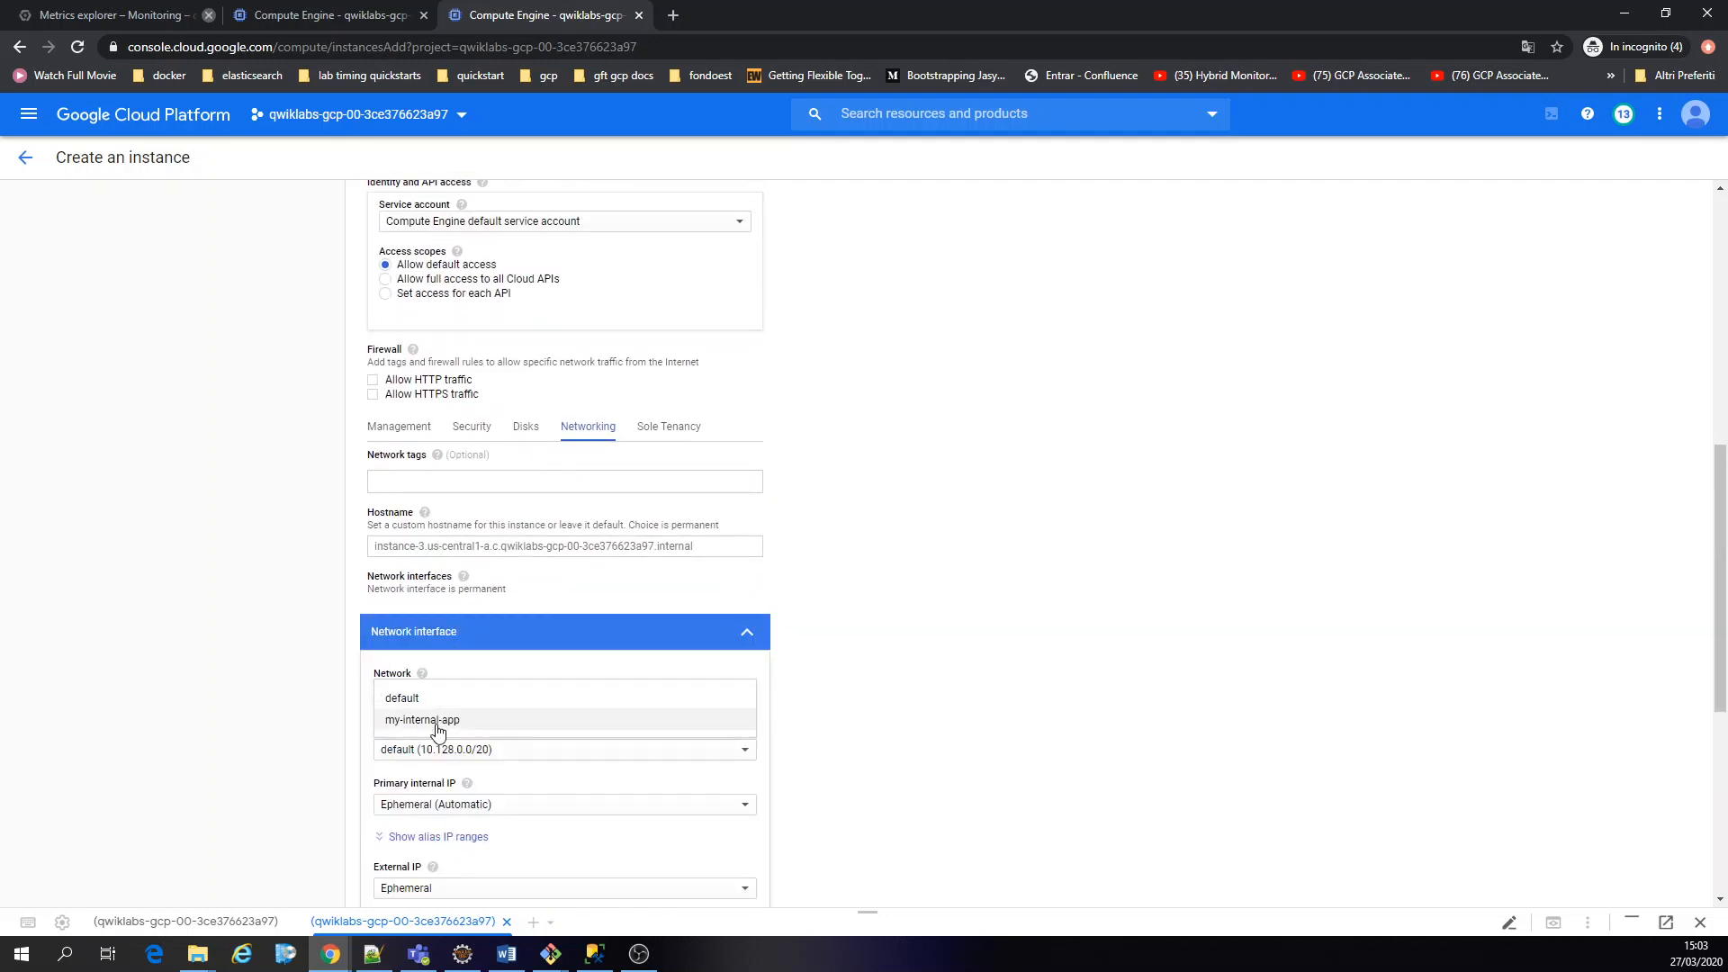
{"action": "left_click", "coordinate": [453, 719]}
{"action": "scroll", "coordinate": [900, 681], "scroll_direction": "down", "scroll_amount": 2}
{"action": "scroll", "coordinate": [567, 751], "scroll_direction": "down", "scroll_amount": 3}
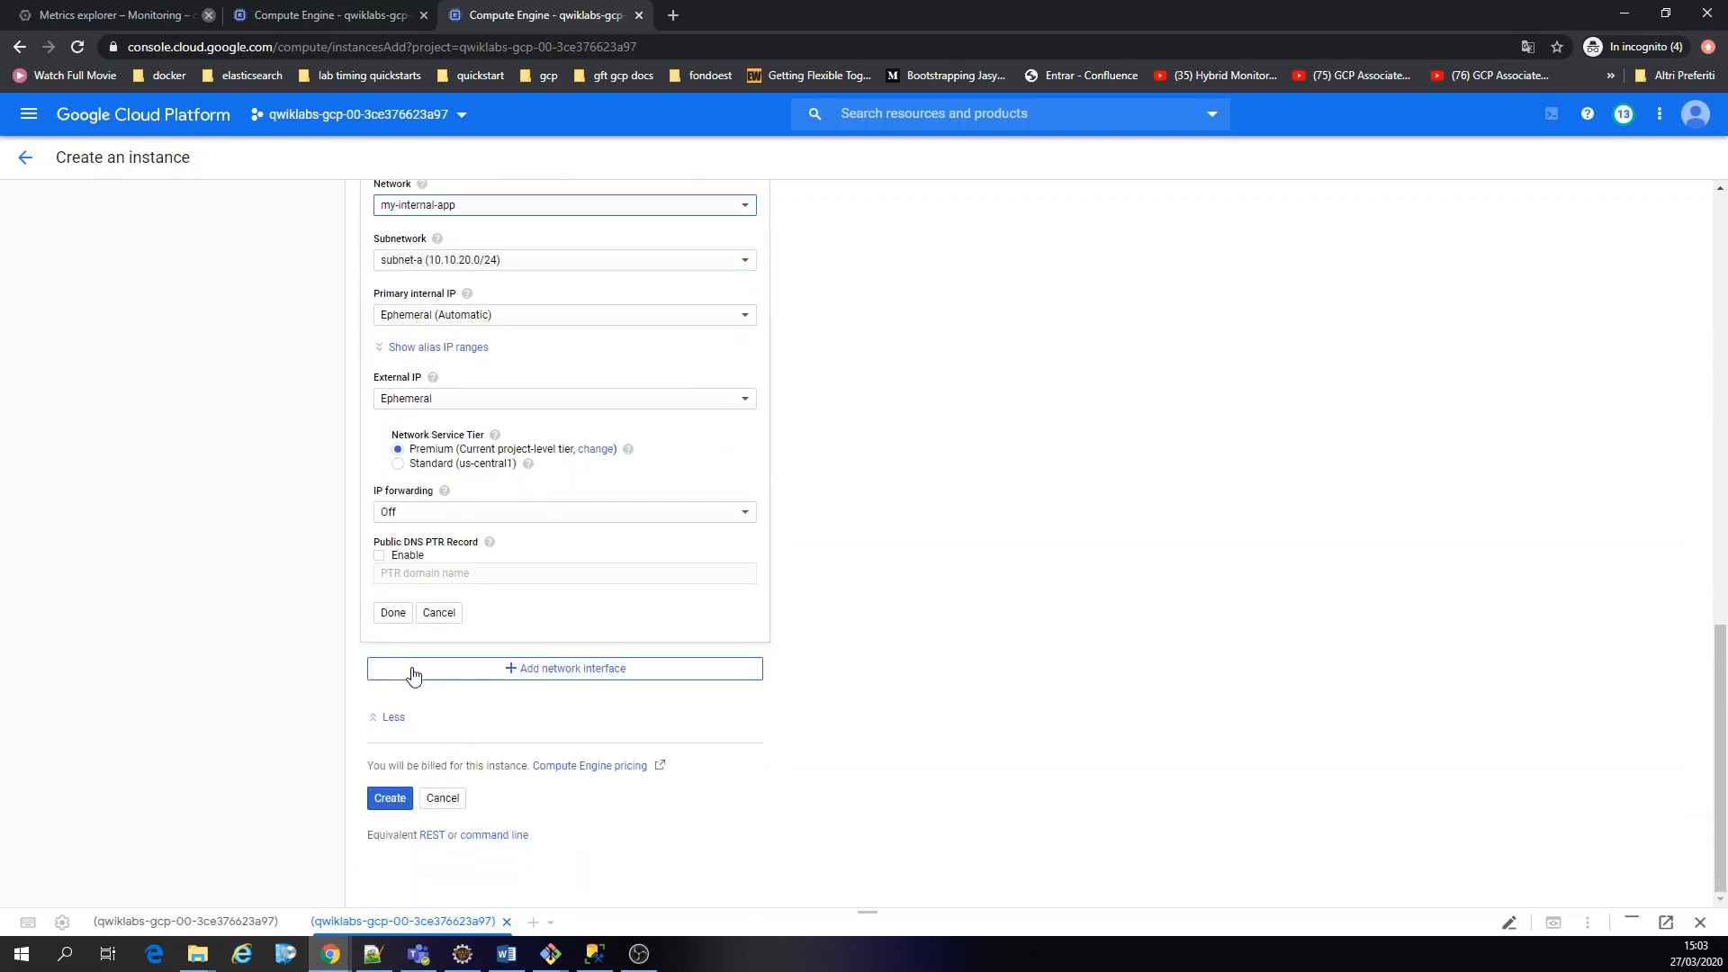
{"action": "left_click", "coordinate": [390, 610]}
{"action": "left_click", "coordinate": [390, 798]}
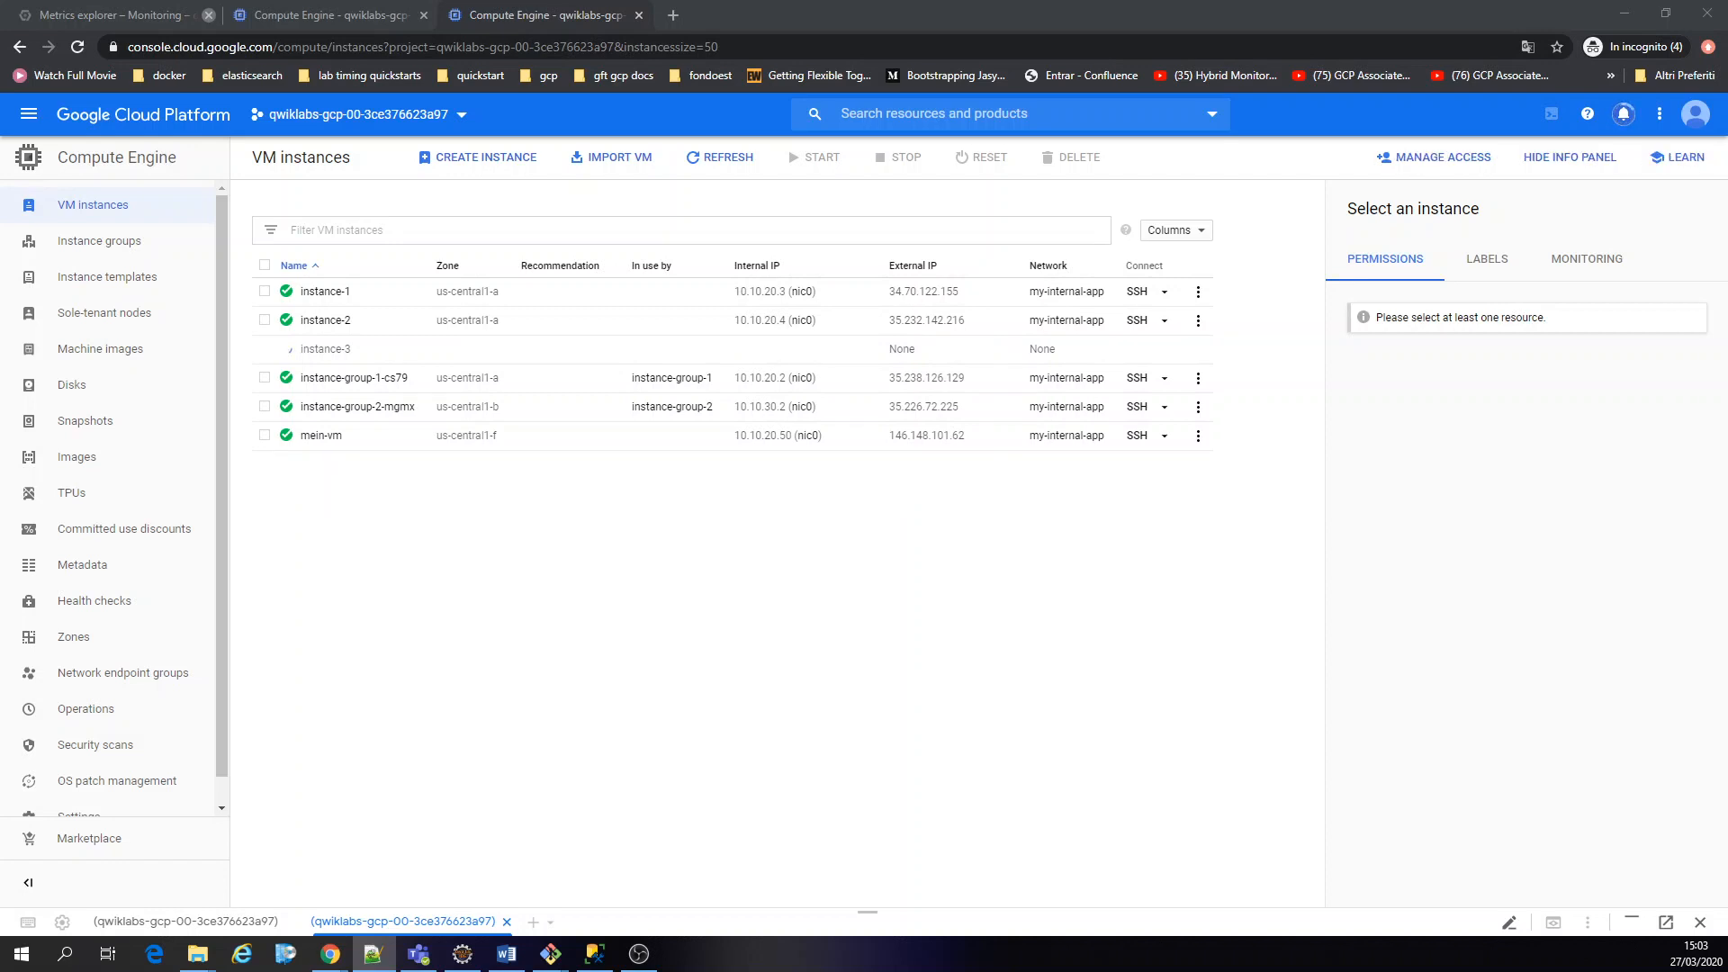
Refresh the instance groups list and examine the VMs' CPU utilization in Metrics explorer
{"action": "key", "text": "alt+Tab"}
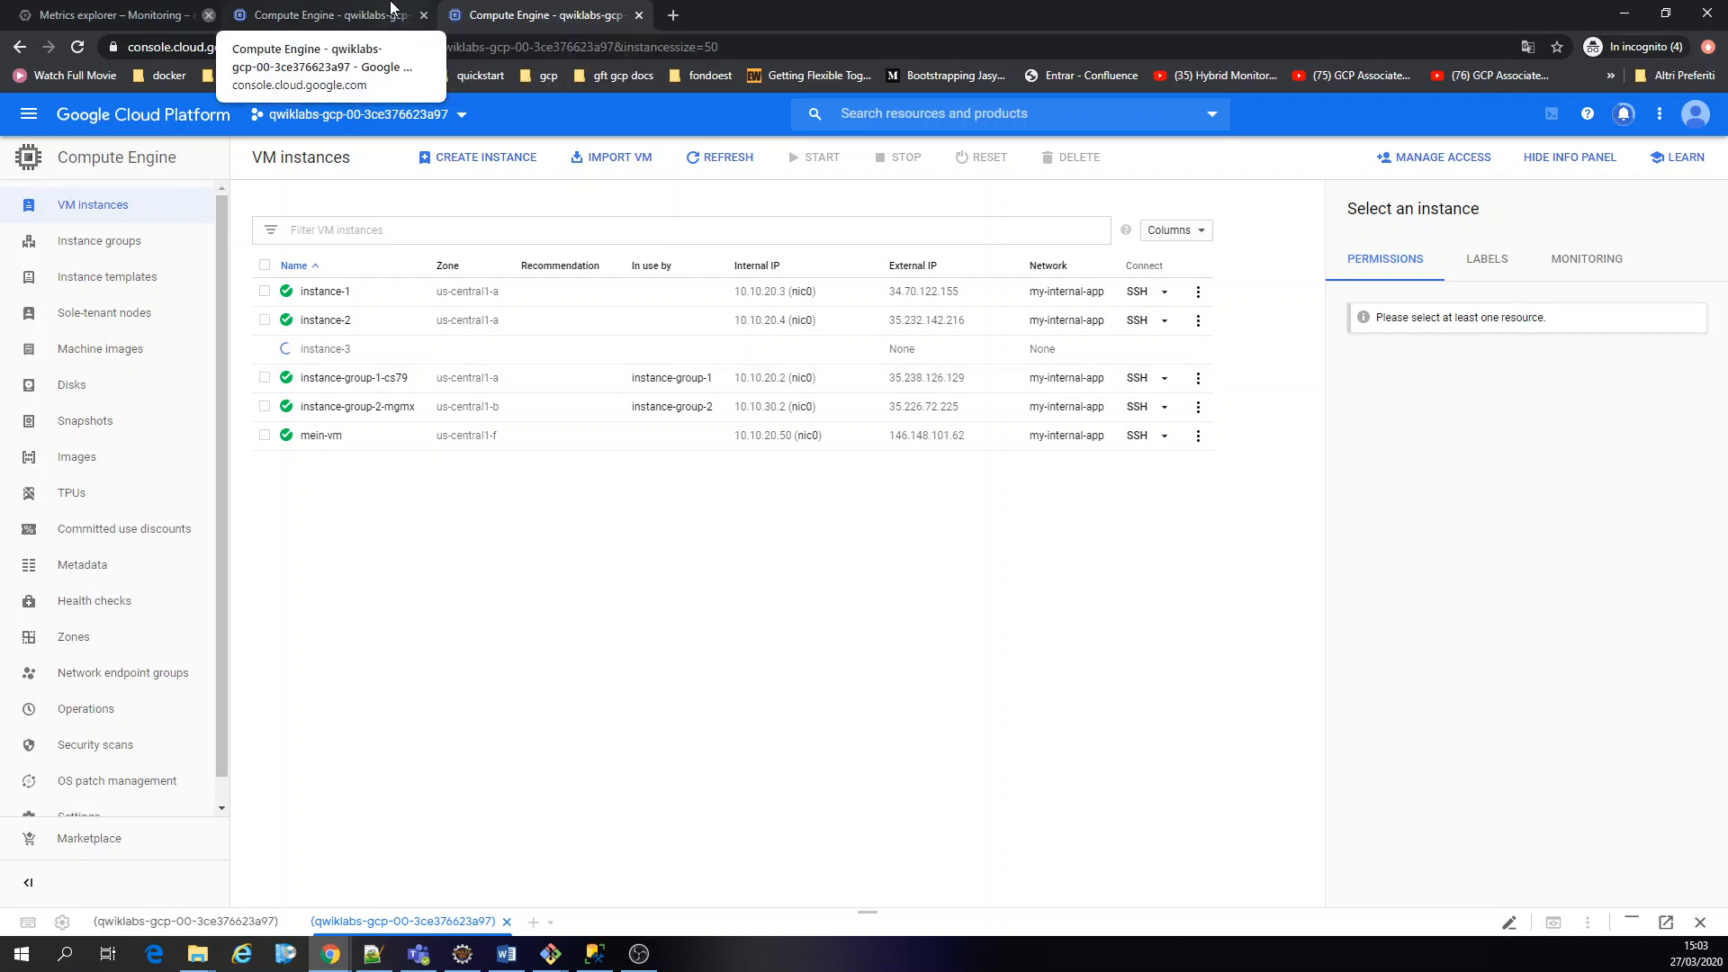
{"action": "left_click", "coordinate": [333, 15]}
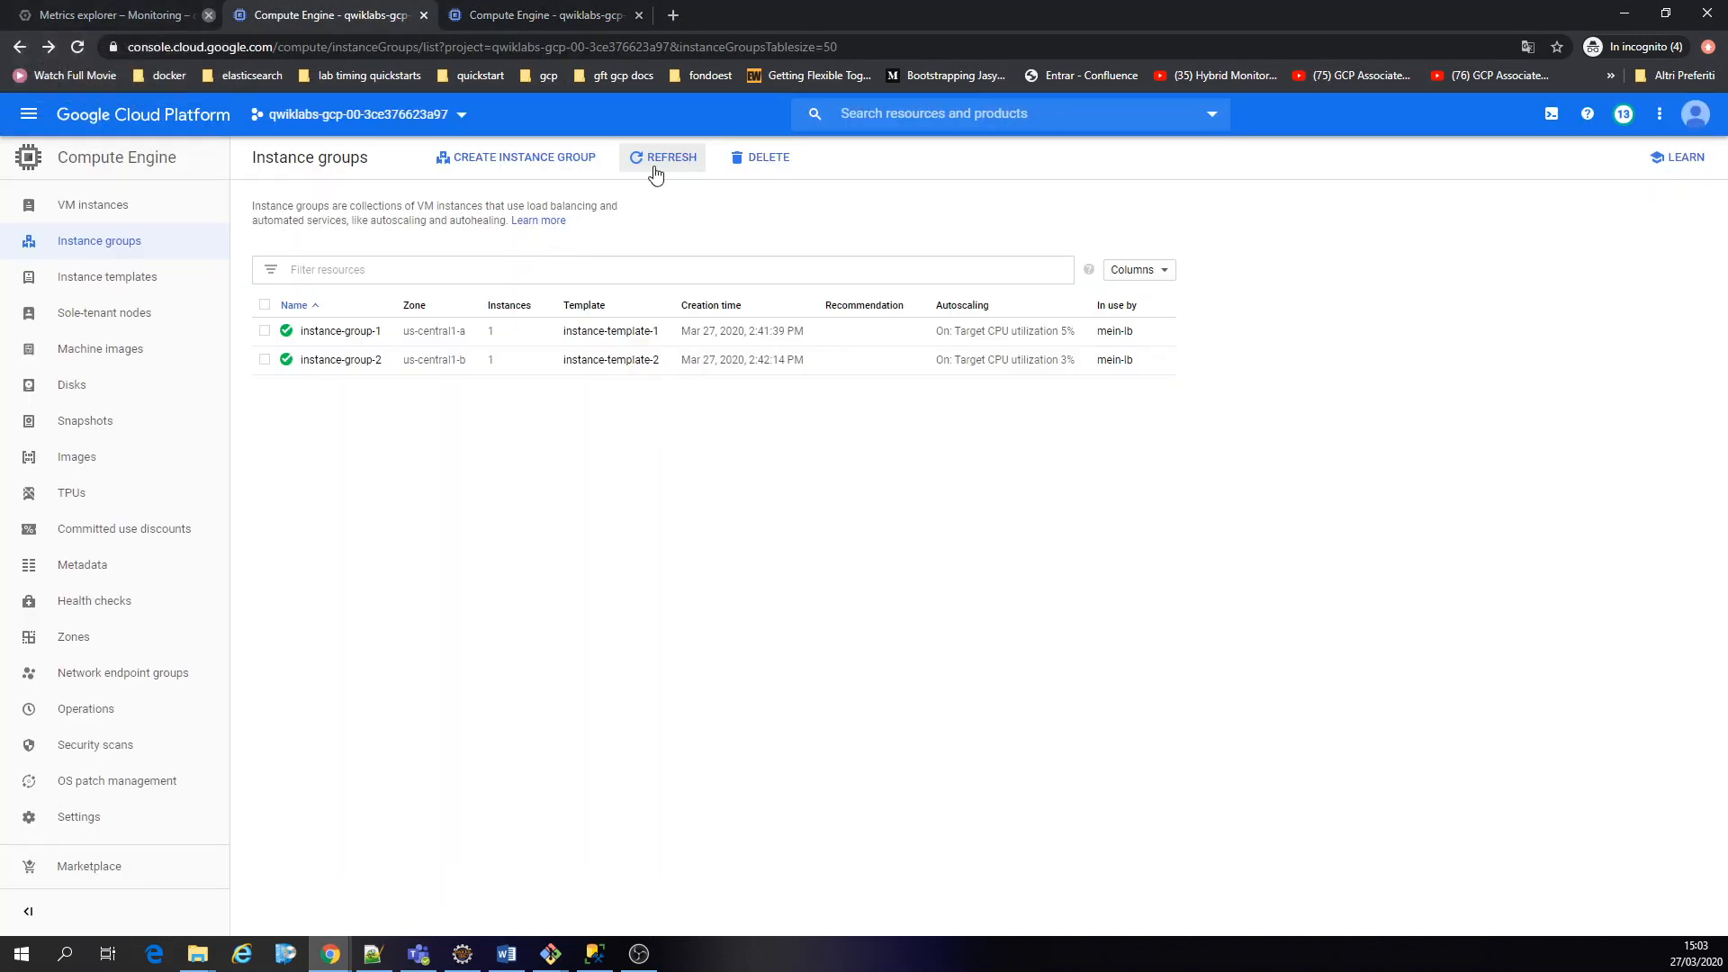
{"action": "left_click", "coordinate": [682, 160]}
{"action": "left_click", "coordinate": [684, 162]}
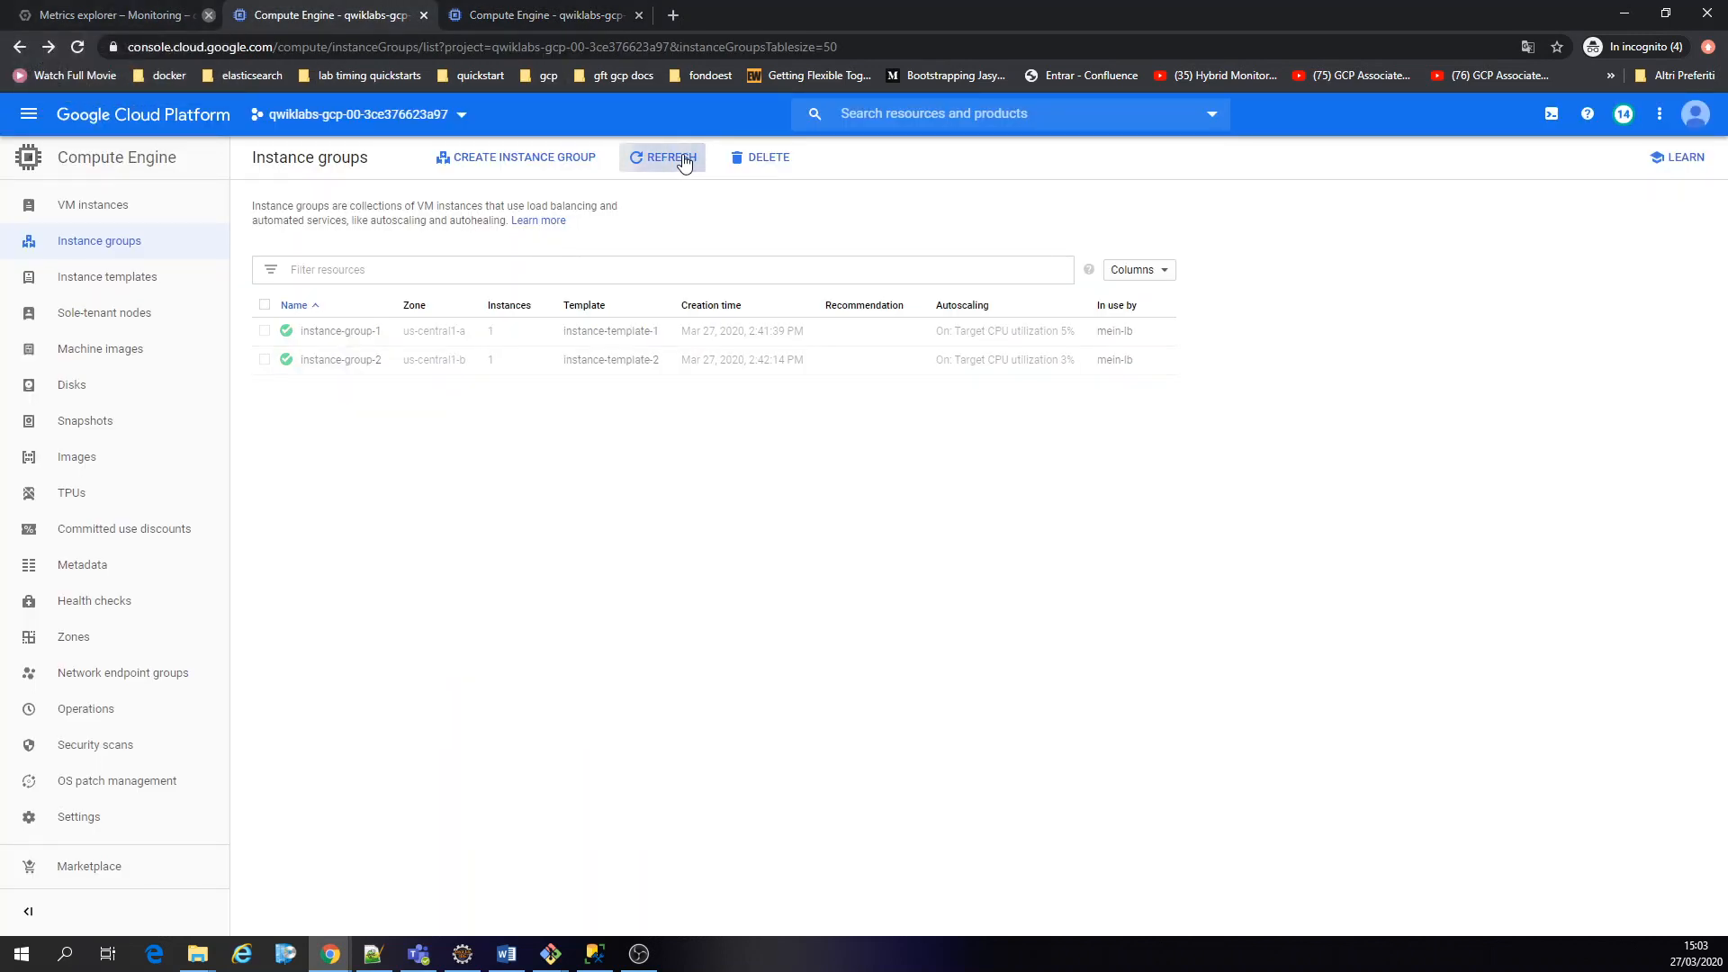
{"action": "left_click", "coordinate": [101, 8]}
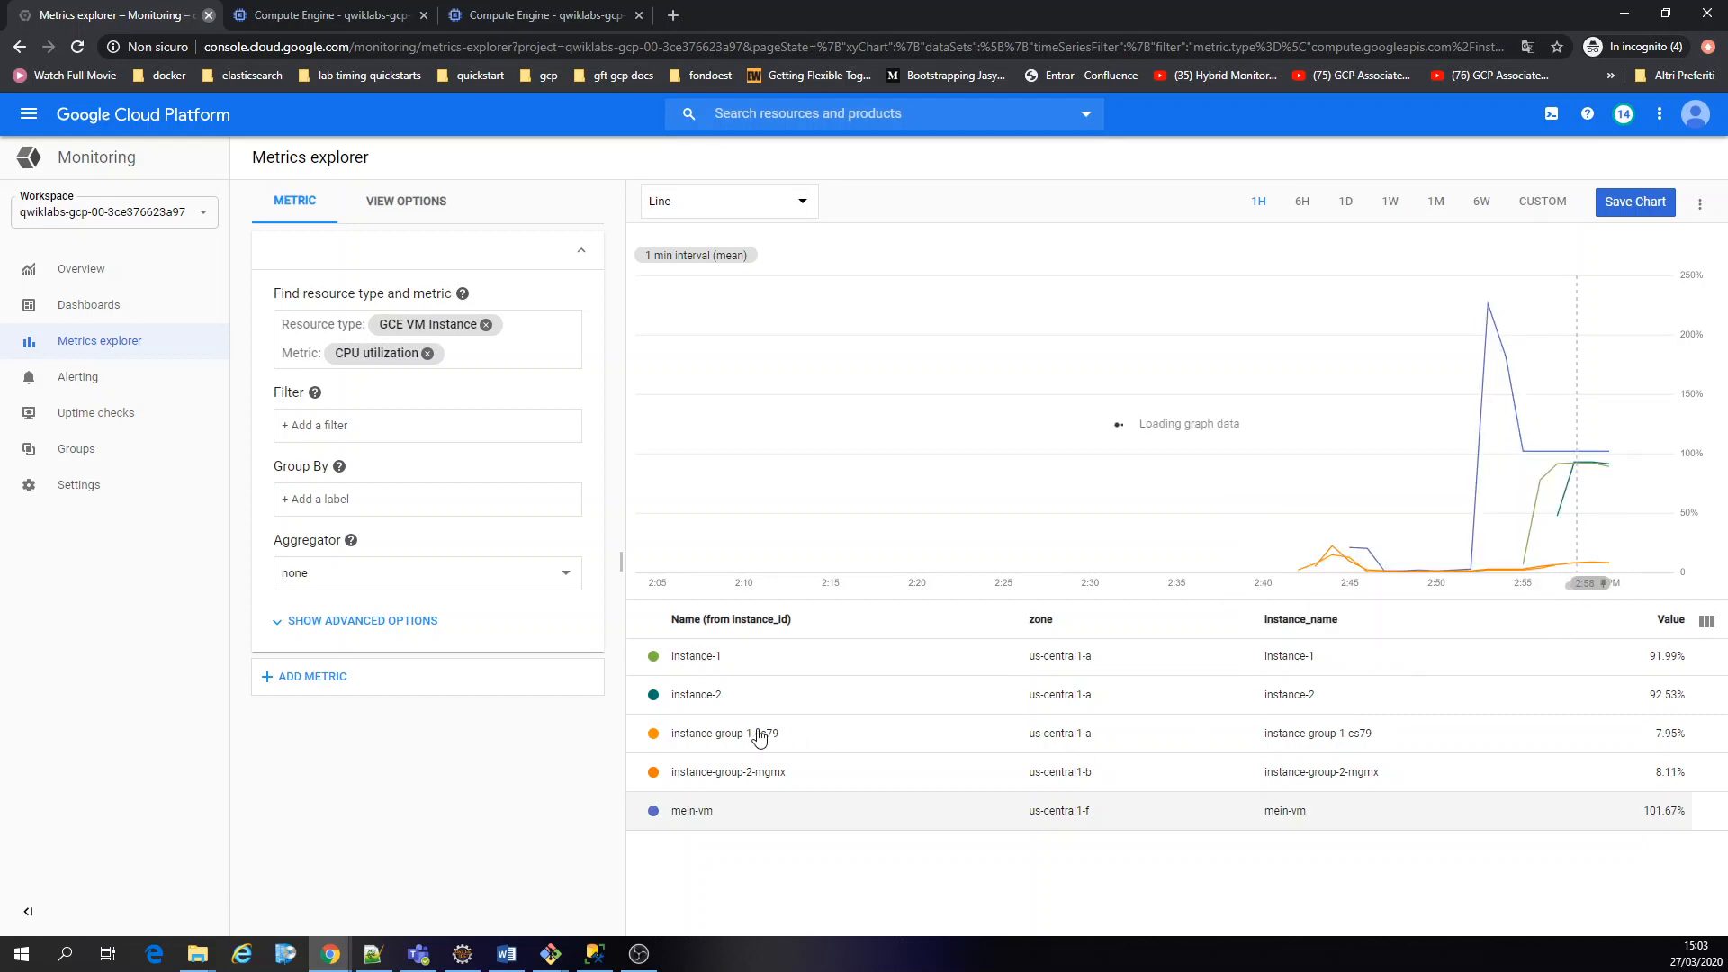
Open an SSH session to instance-3 from the VM instances list and place its window below the listed VMs
{"action": "left_click", "coordinate": [522, 13]}
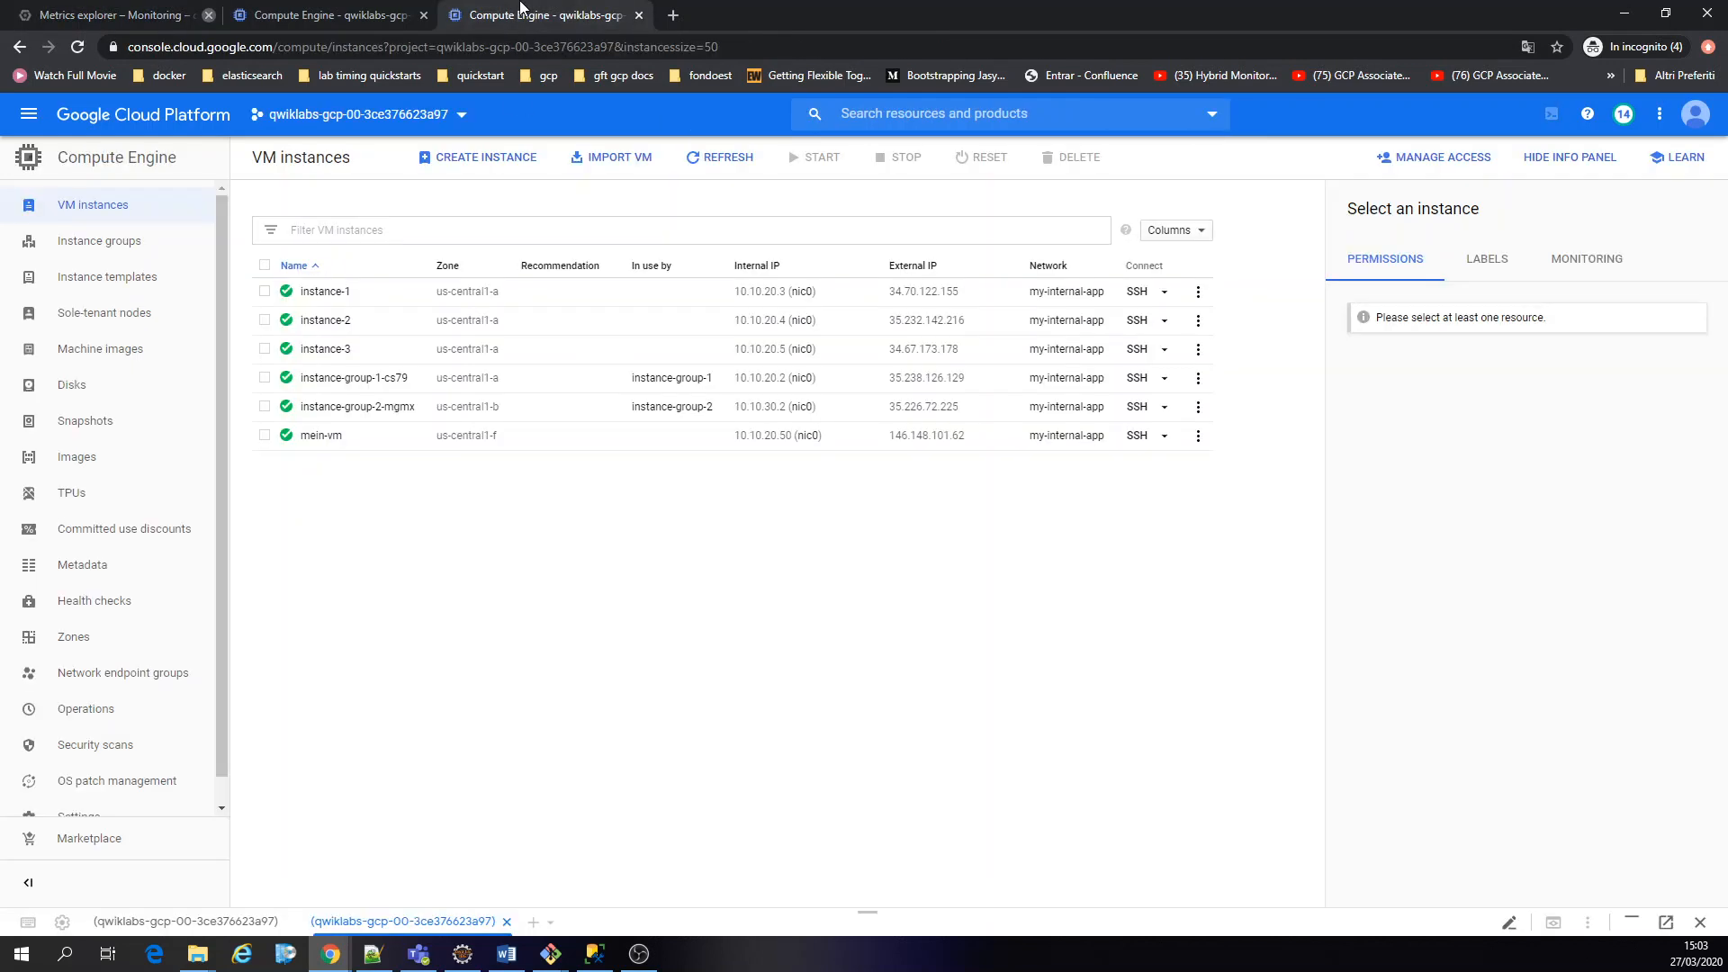
{"action": "left_click", "coordinate": [1136, 349]}
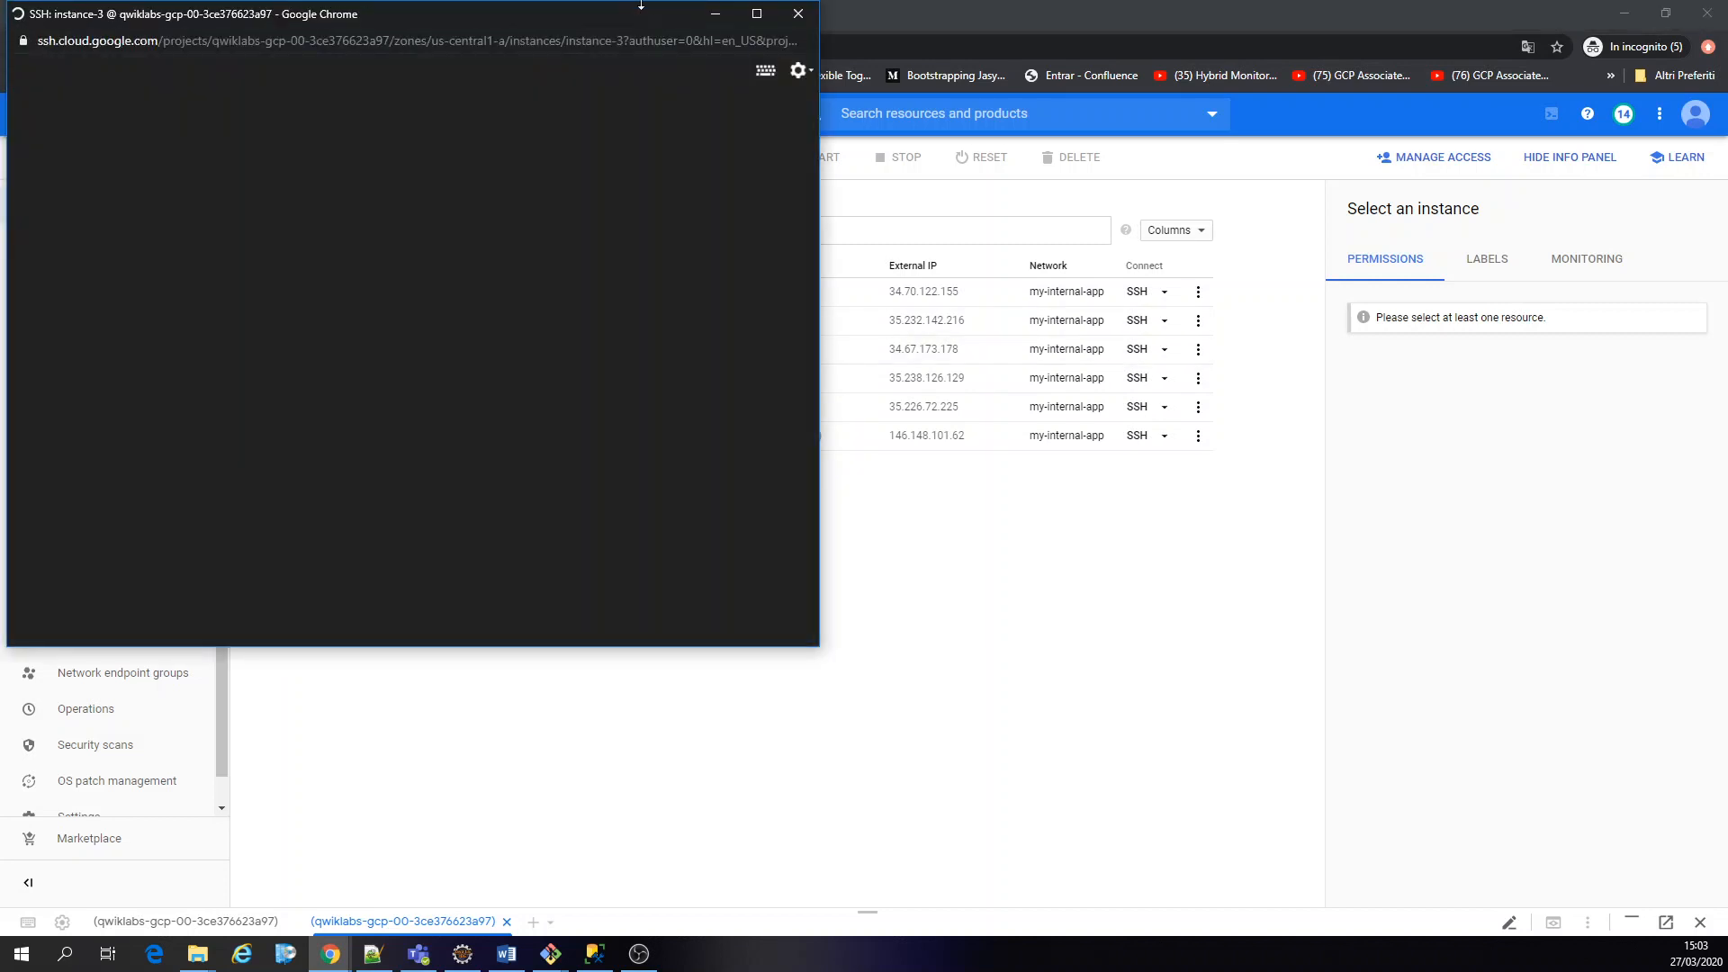
{"action": "left_click_drag", "start_coordinate": [644, 14], "coordinate": [639, 418]}
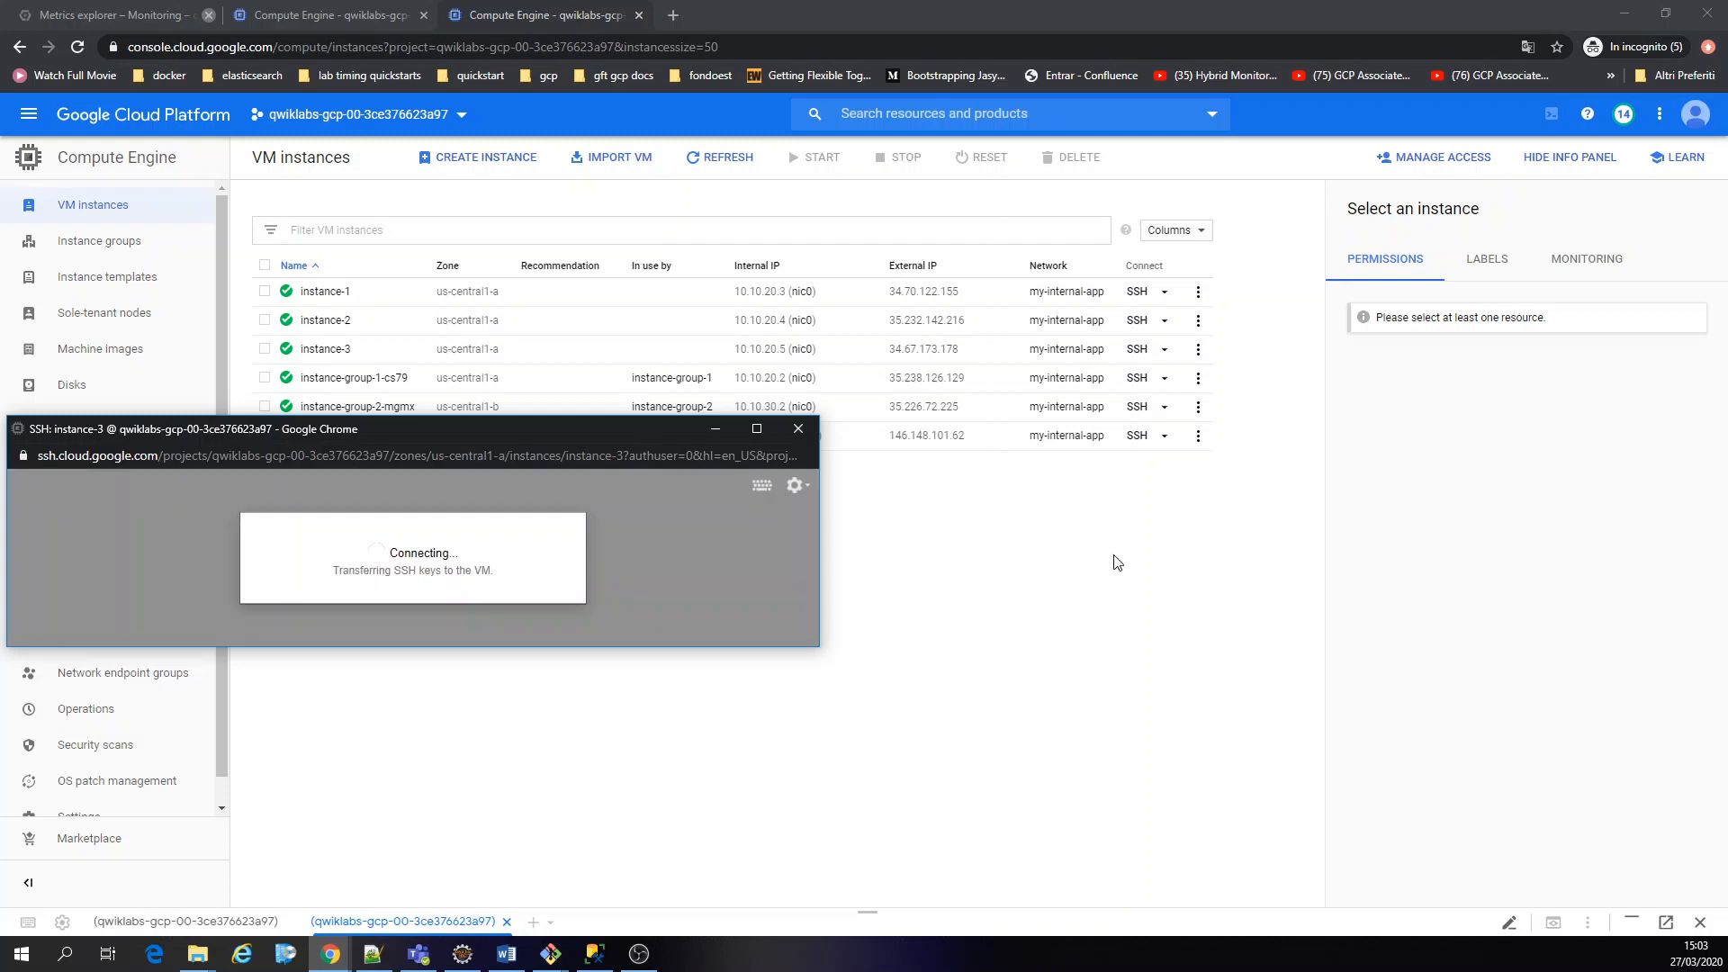
{"action": "left_click_drag", "start_coordinate": [557, 430], "coordinate": [1031, 516]}
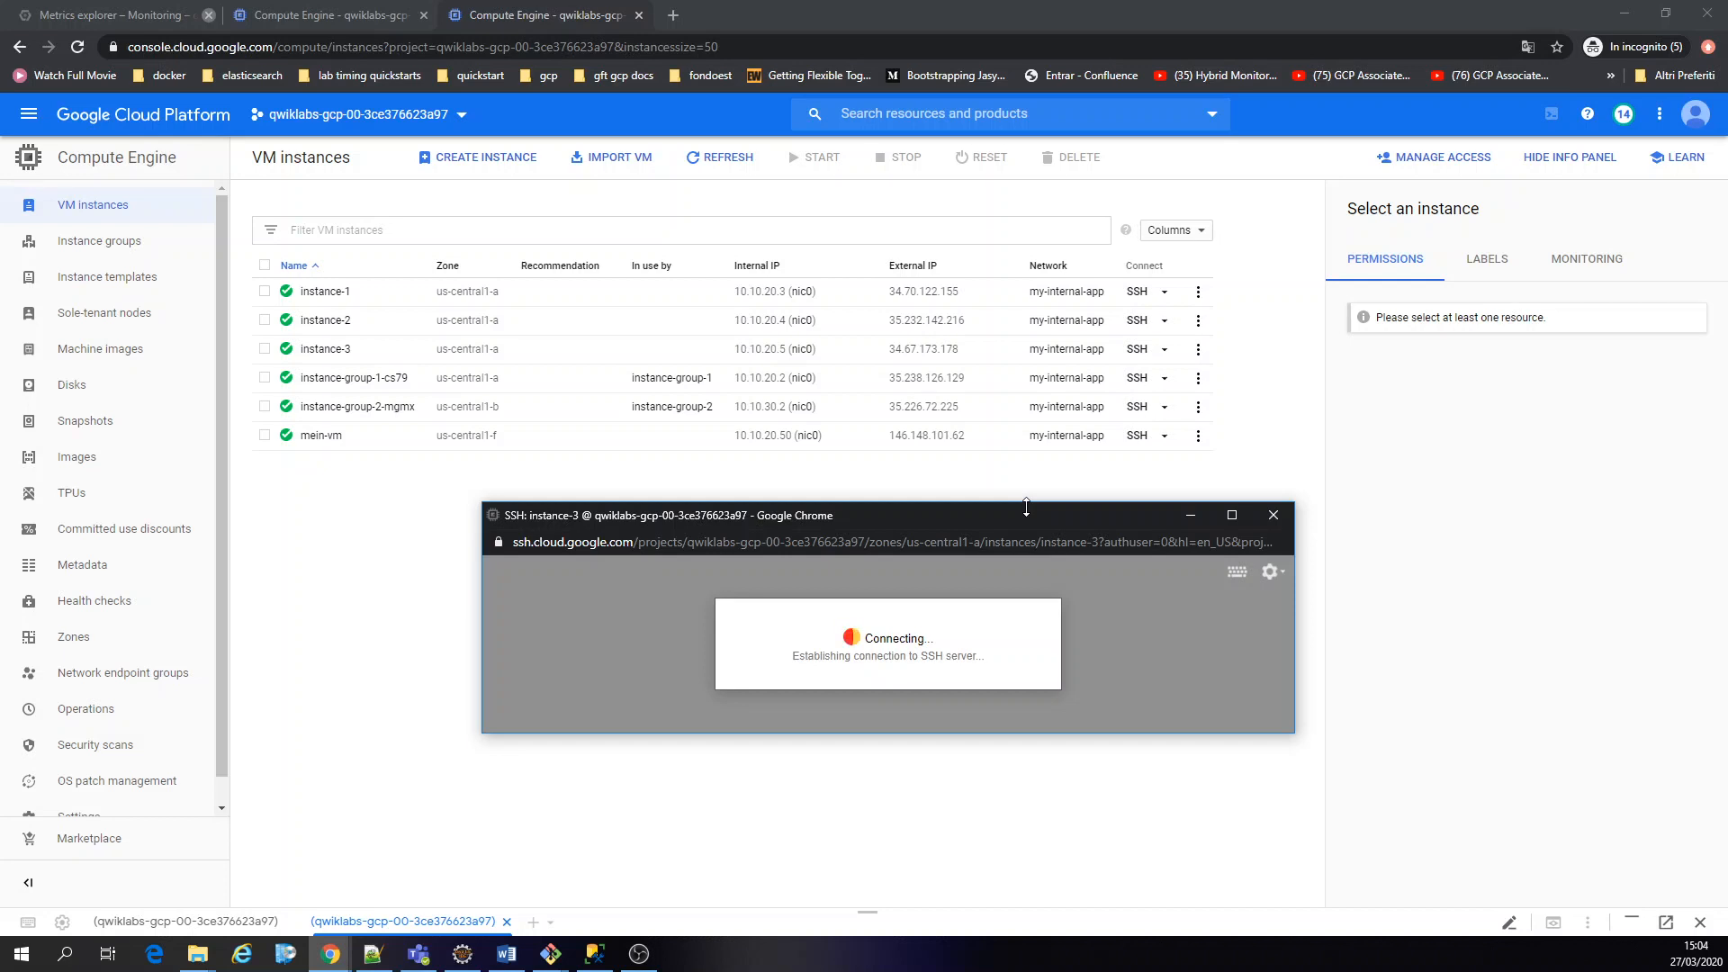
Refresh the instance groups list, check instance-group-2's instance count, and open that group's details
{"action": "left_click", "coordinate": [360, 11]}
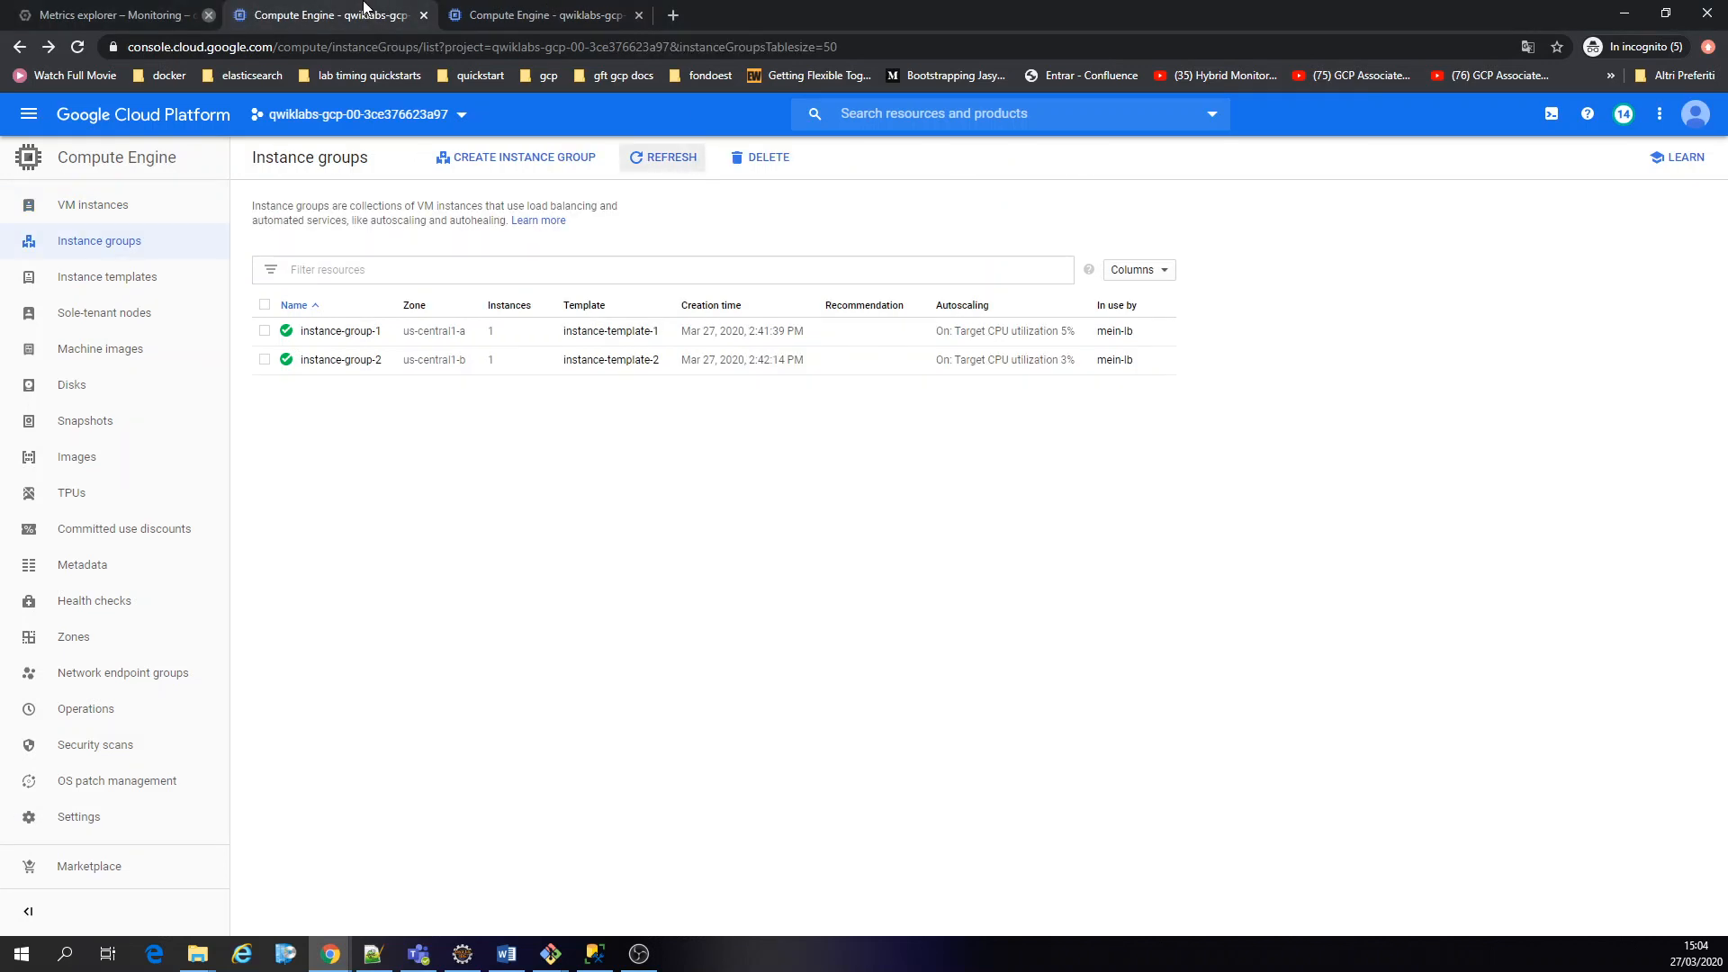
{"action": "left_click", "coordinate": [652, 162]}
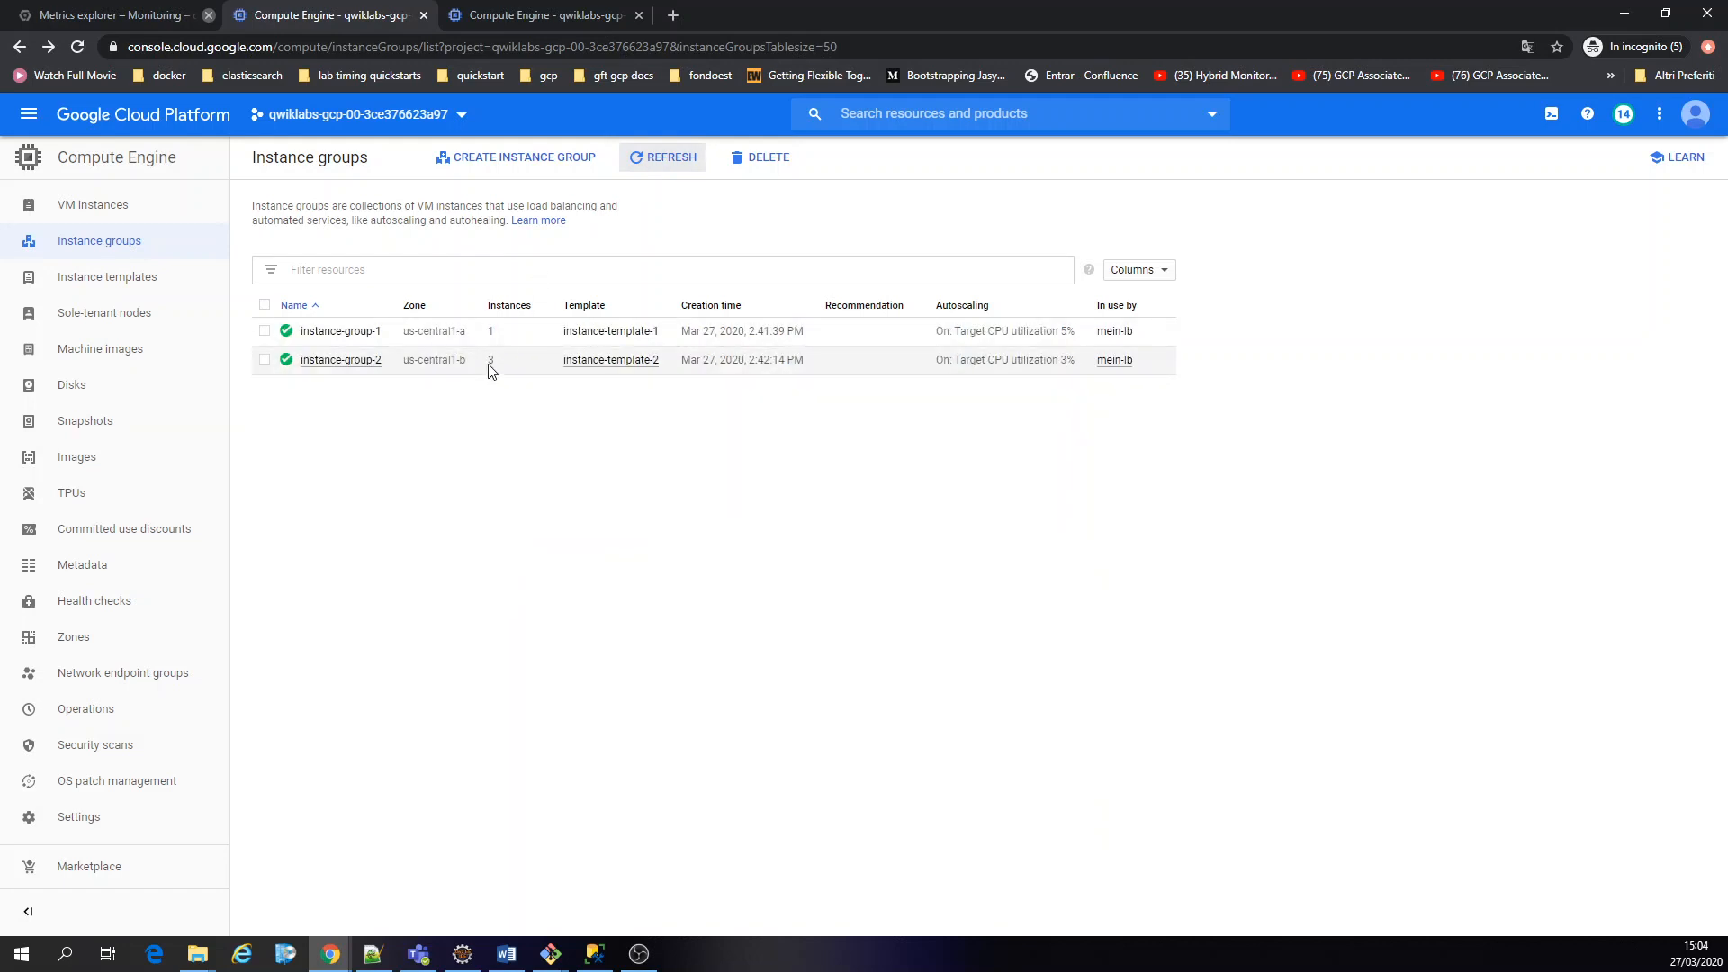
{"action": "double_click", "coordinate": [491, 360]}
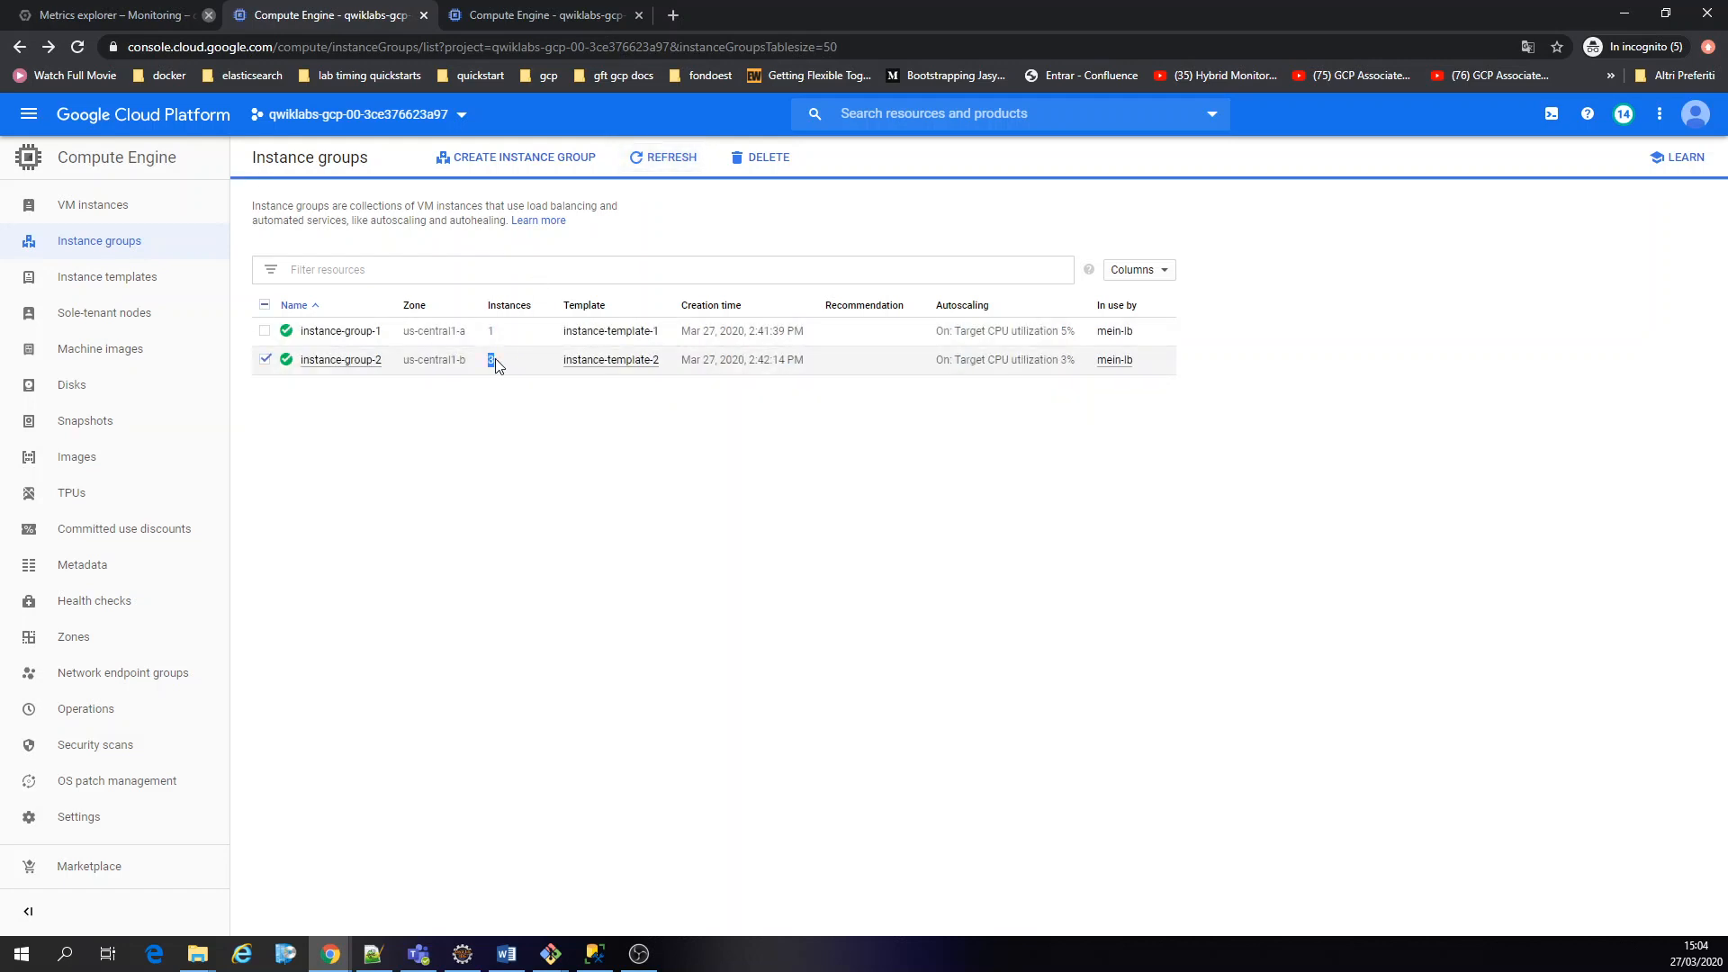
{"action": "left_click", "coordinate": [515, 393]}
{"action": "left_click", "coordinate": [359, 362]}
Switch to the instance-3 SSH terminal, clear it, and start the repeated requests to the internal load balancer
{"action": "mouse_move", "coordinate": [330, 954]}
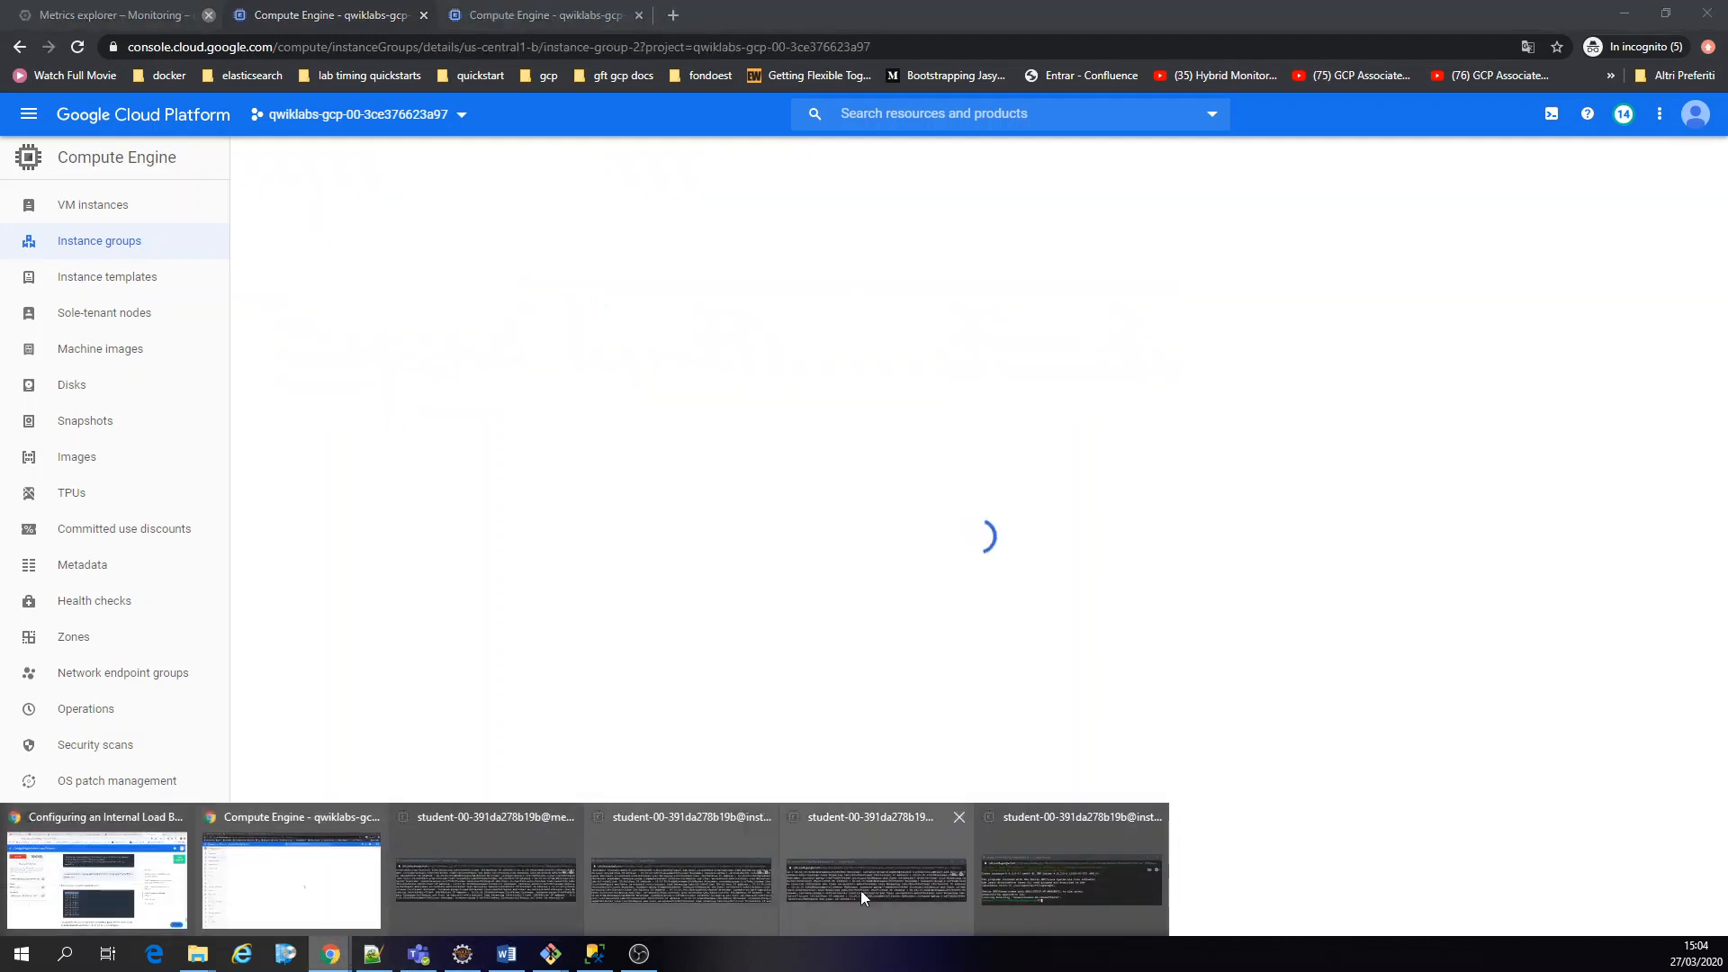
{"action": "left_click", "coordinate": [860, 891]}
{"action": "key", "text": "ctrl+l"}
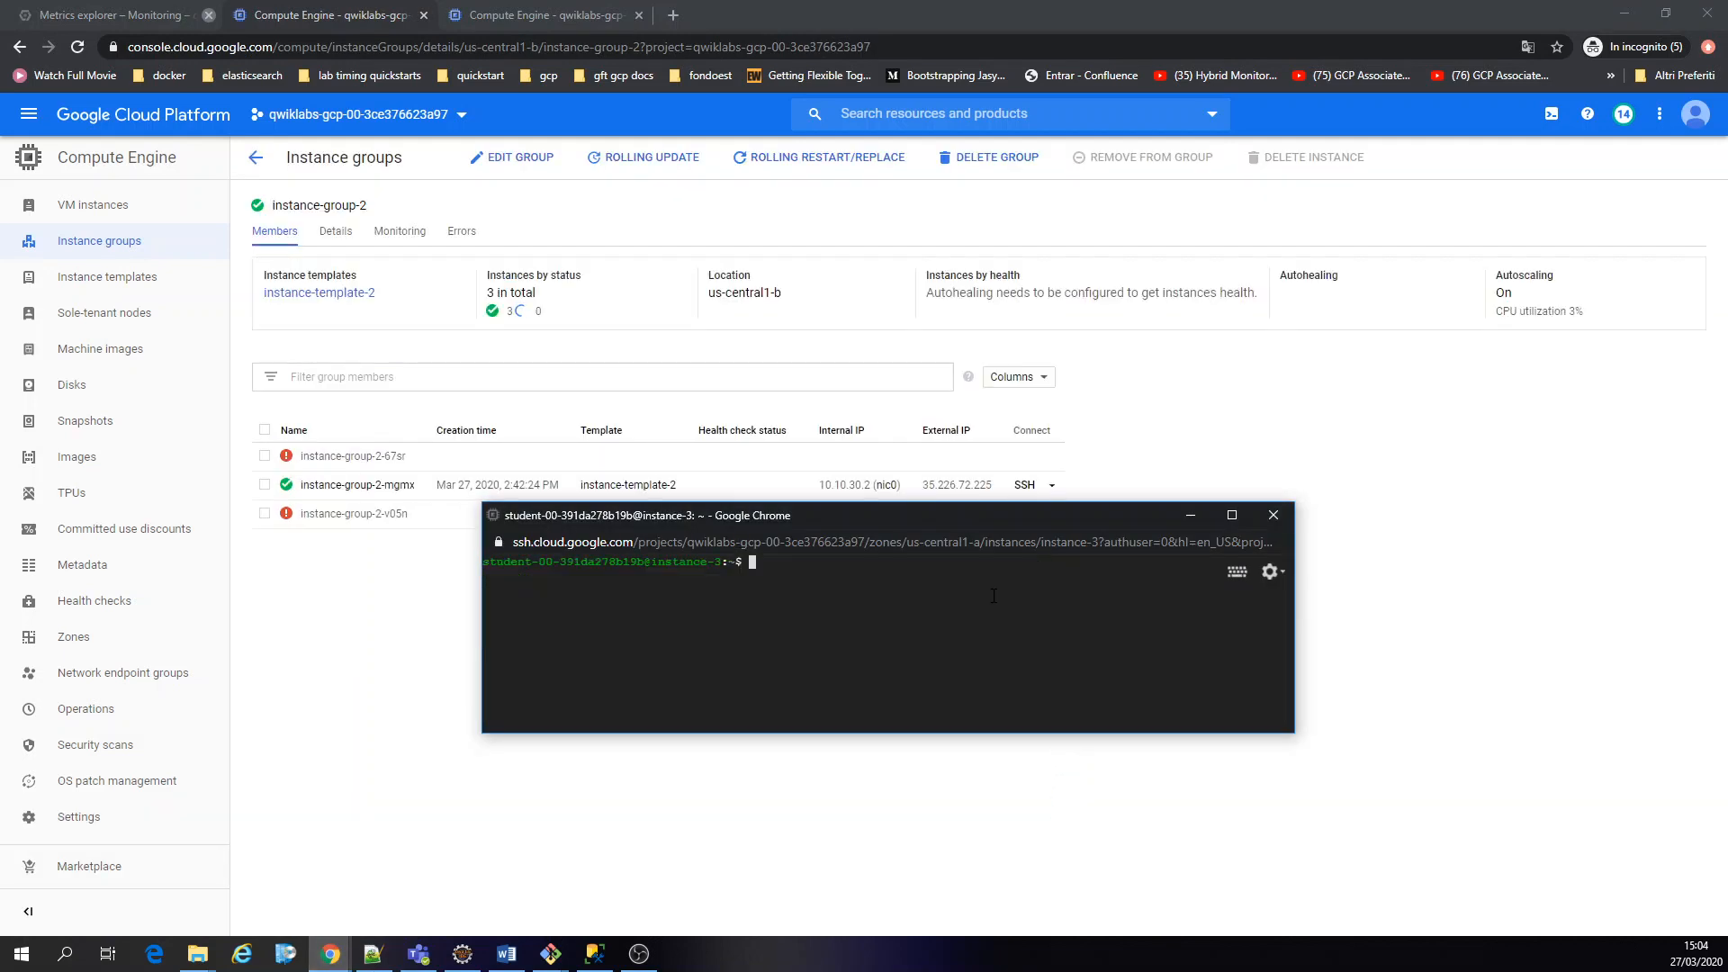
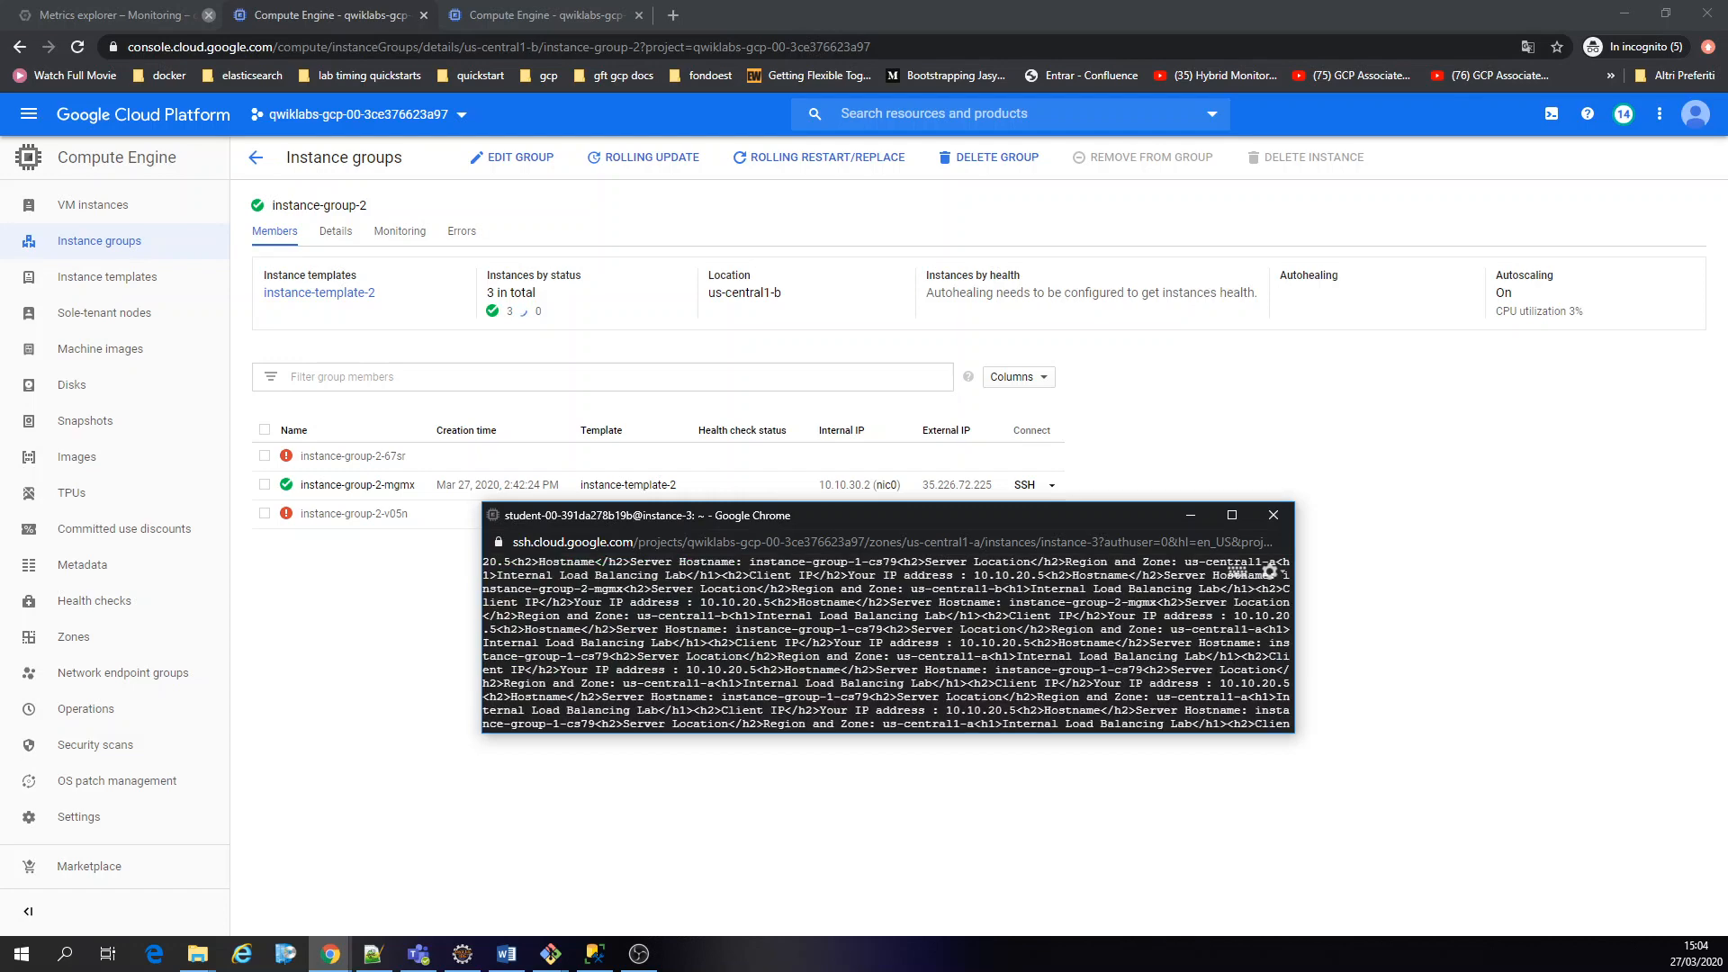
Examine instance-group-2's autoscaled size chart, the instance groups and VM instances lists, and CPU utilization in Metrics explorer
{"action": "left_click", "coordinate": [404, 236]}
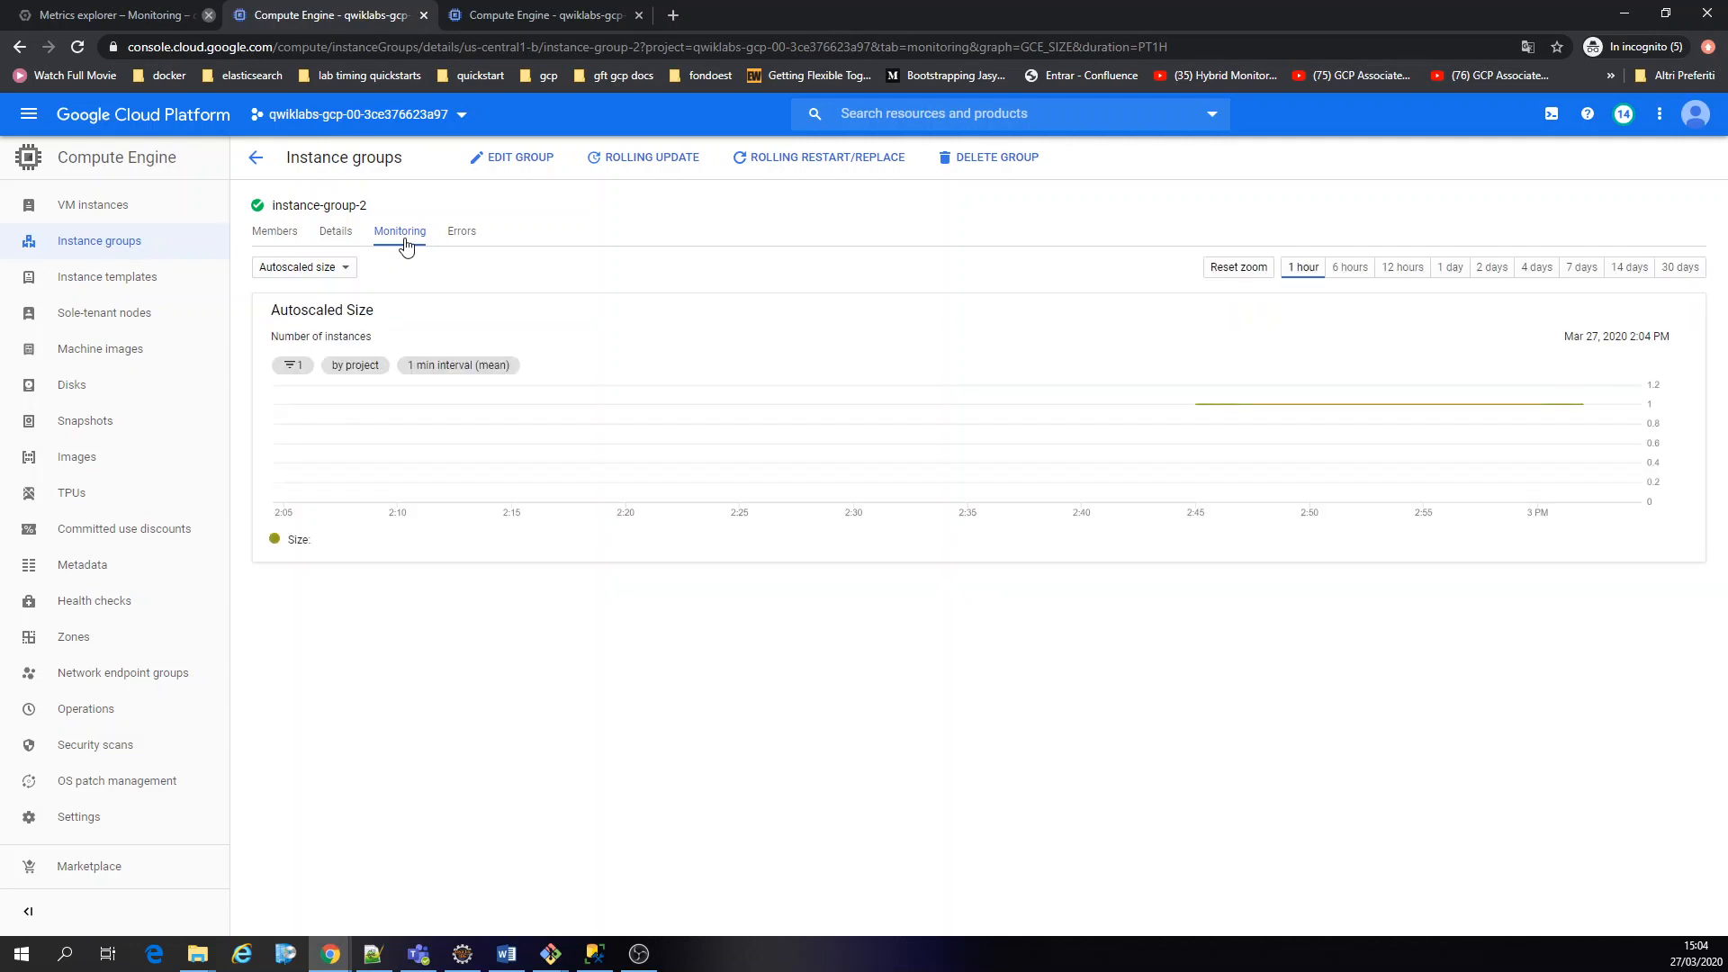
{"action": "left_click", "coordinate": [256, 159]}
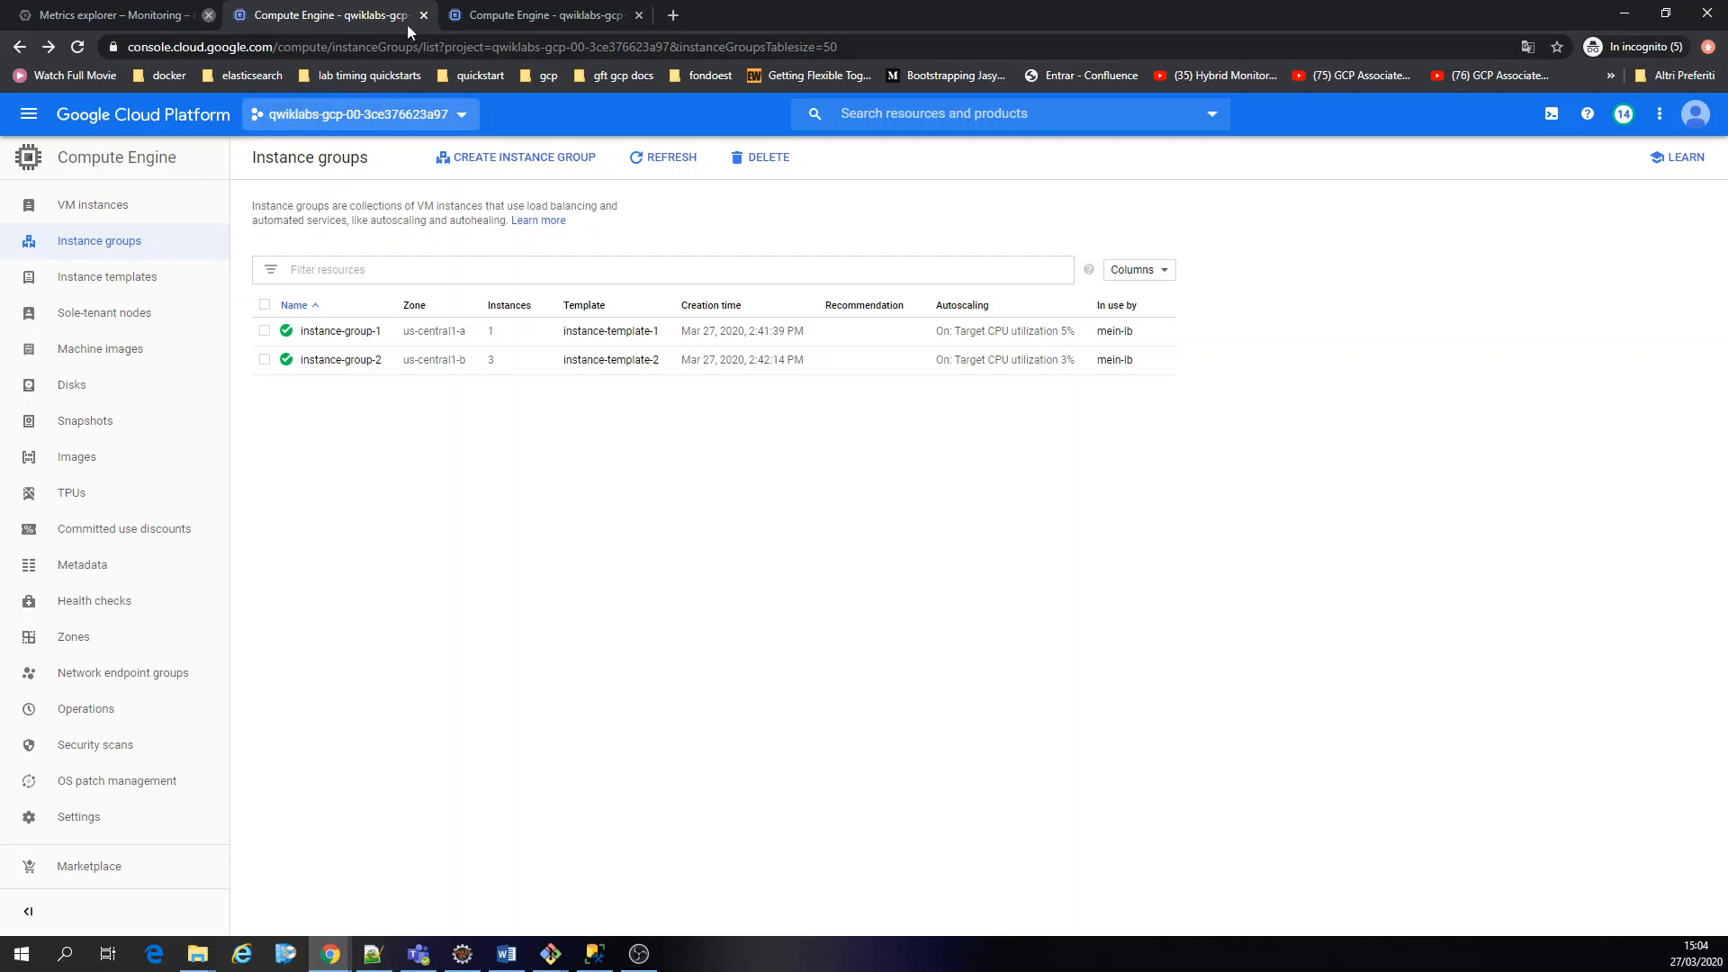
{"action": "left_click", "coordinate": [529, 12]}
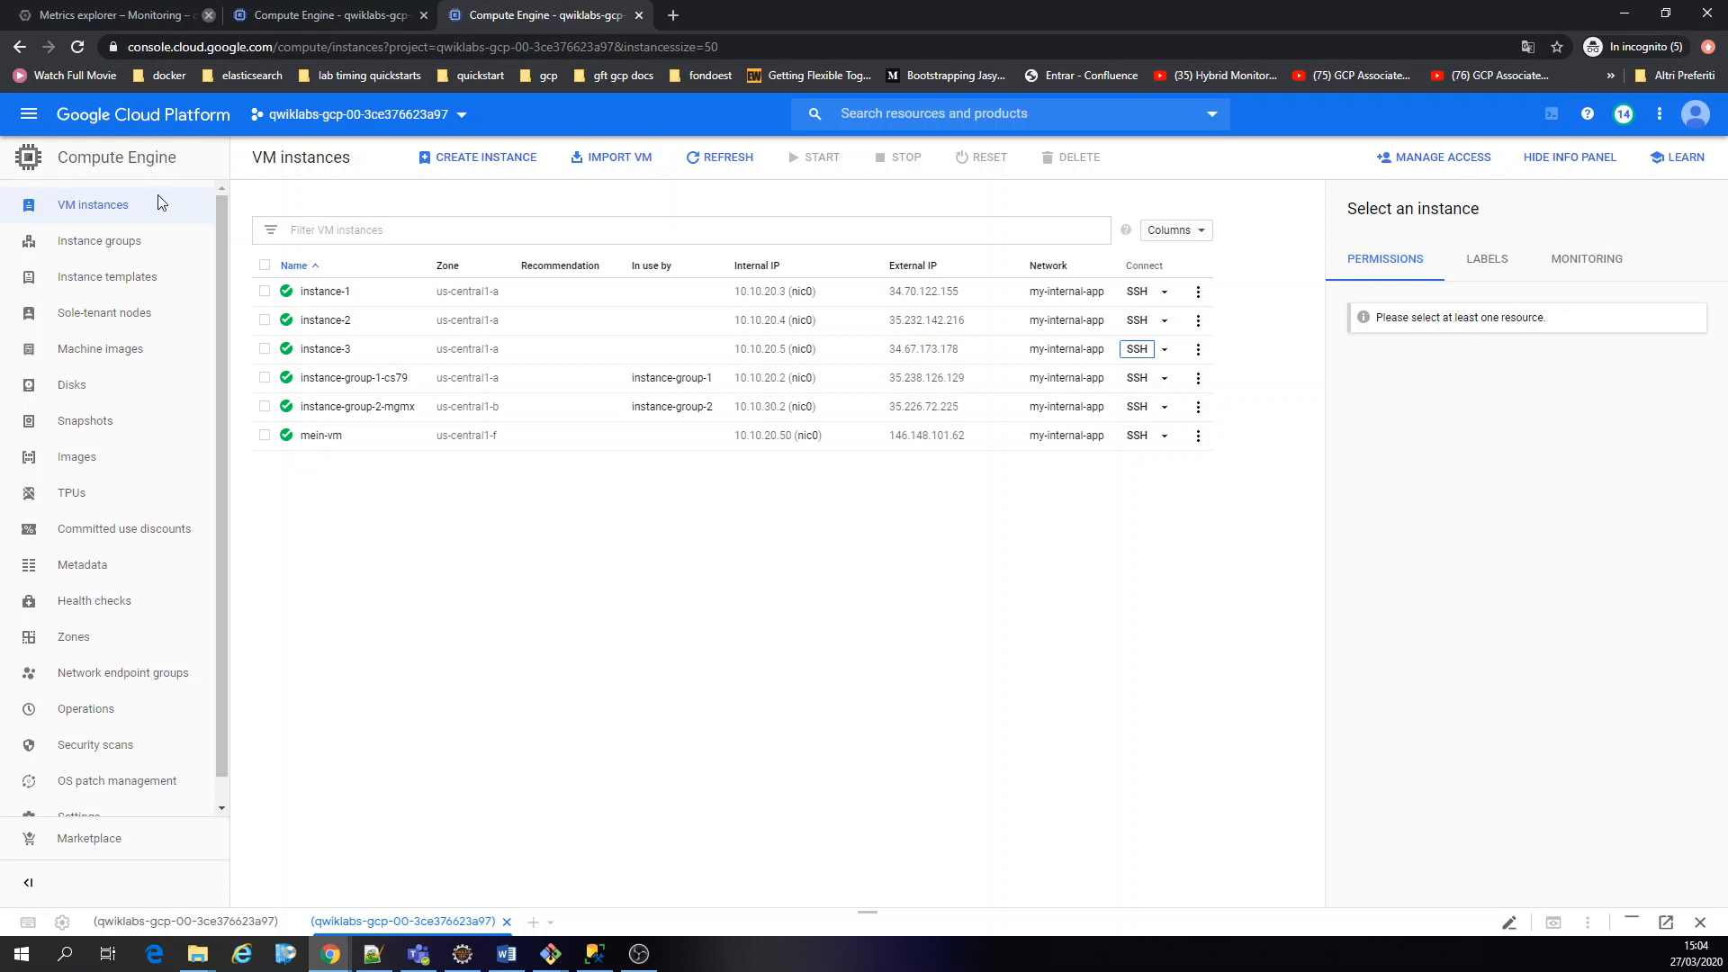
{"action": "left_click", "coordinate": [133, 26]}
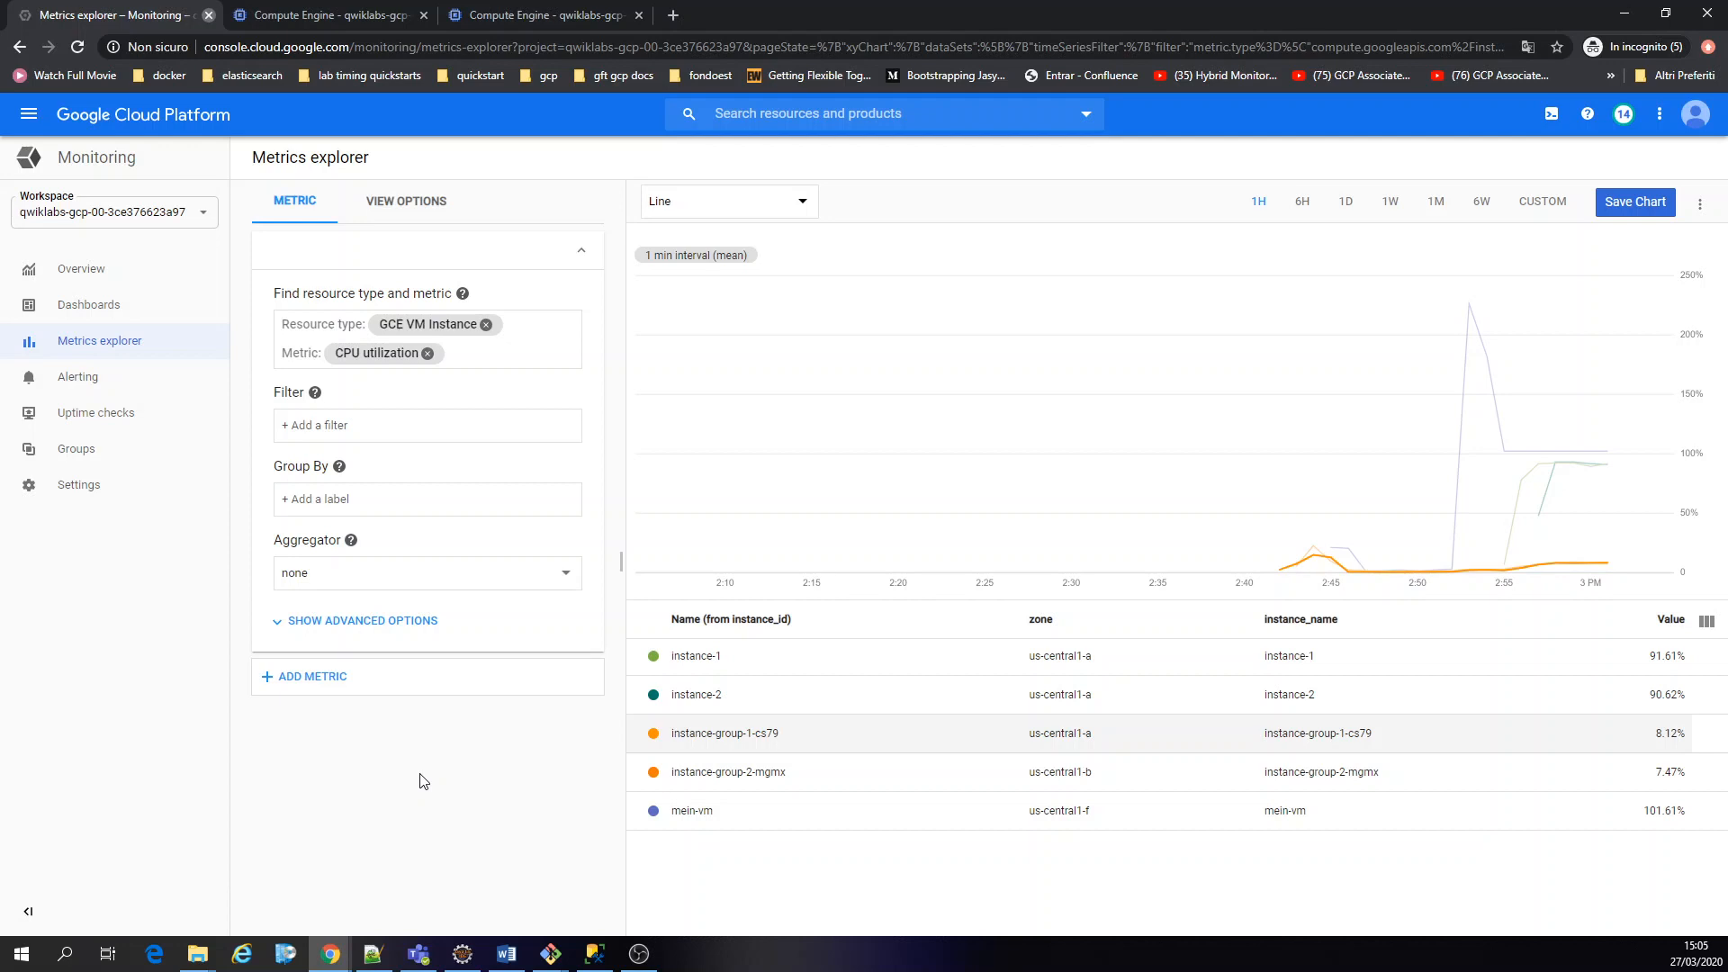
{"action": "left_click", "coordinate": [543, 11]}
{"action": "left_click", "coordinate": [329, 16]}
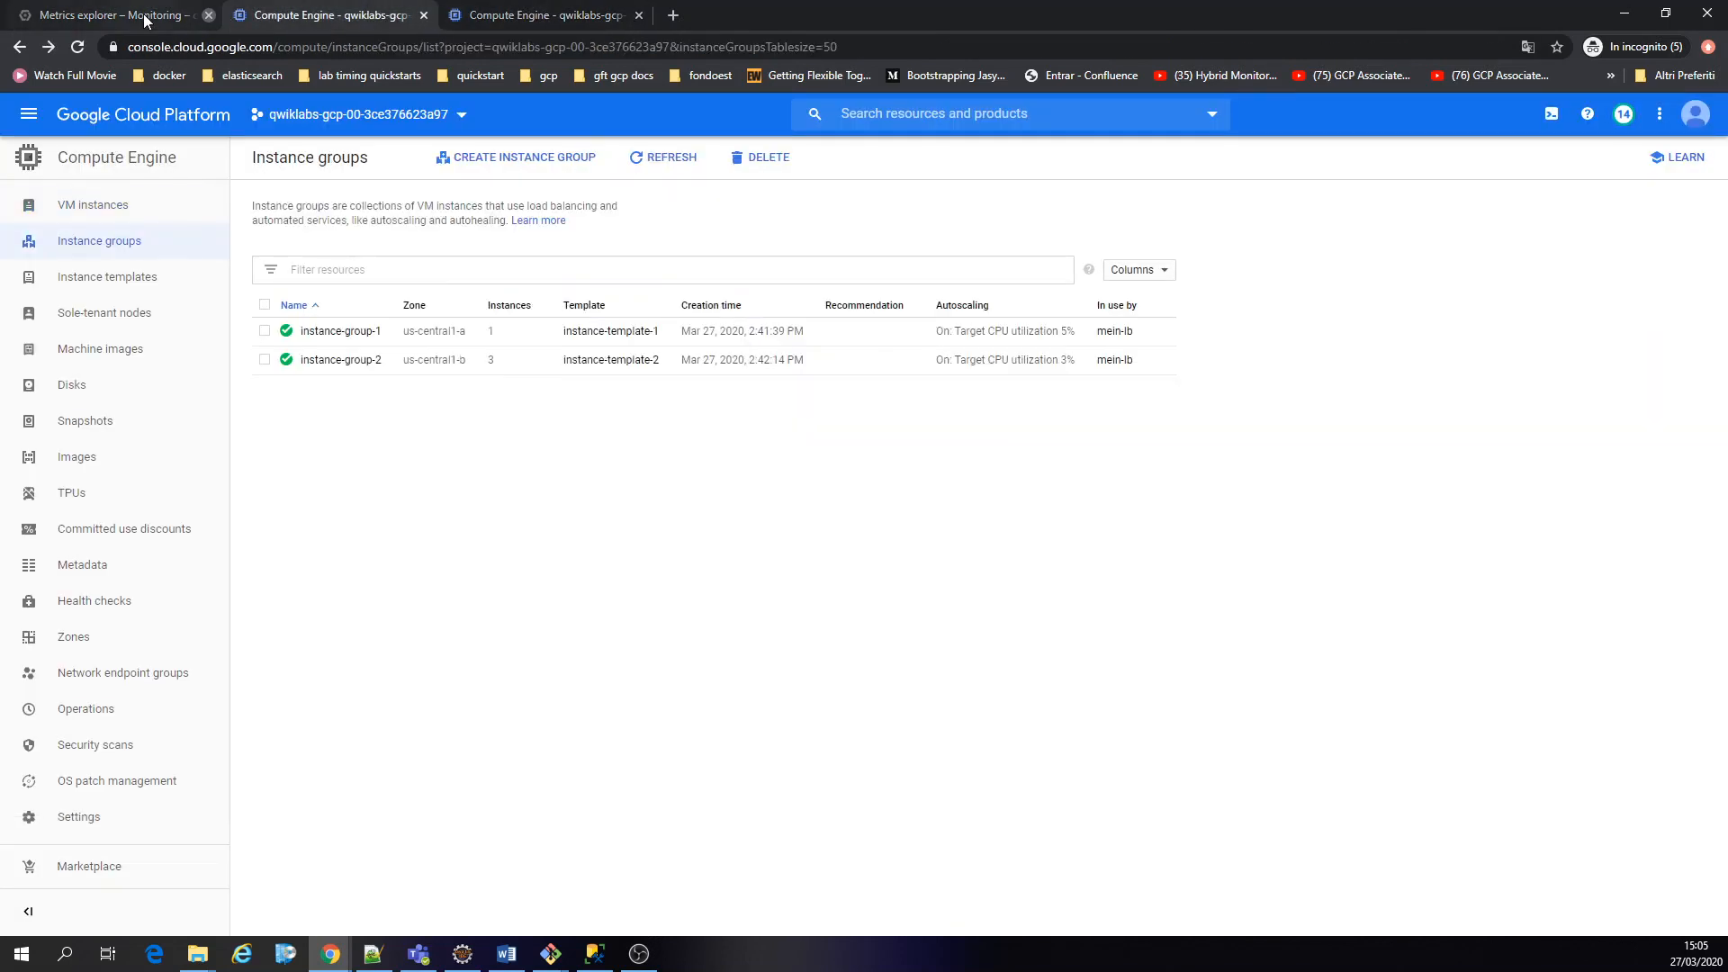
{"action": "left_click", "coordinate": [145, 20]}
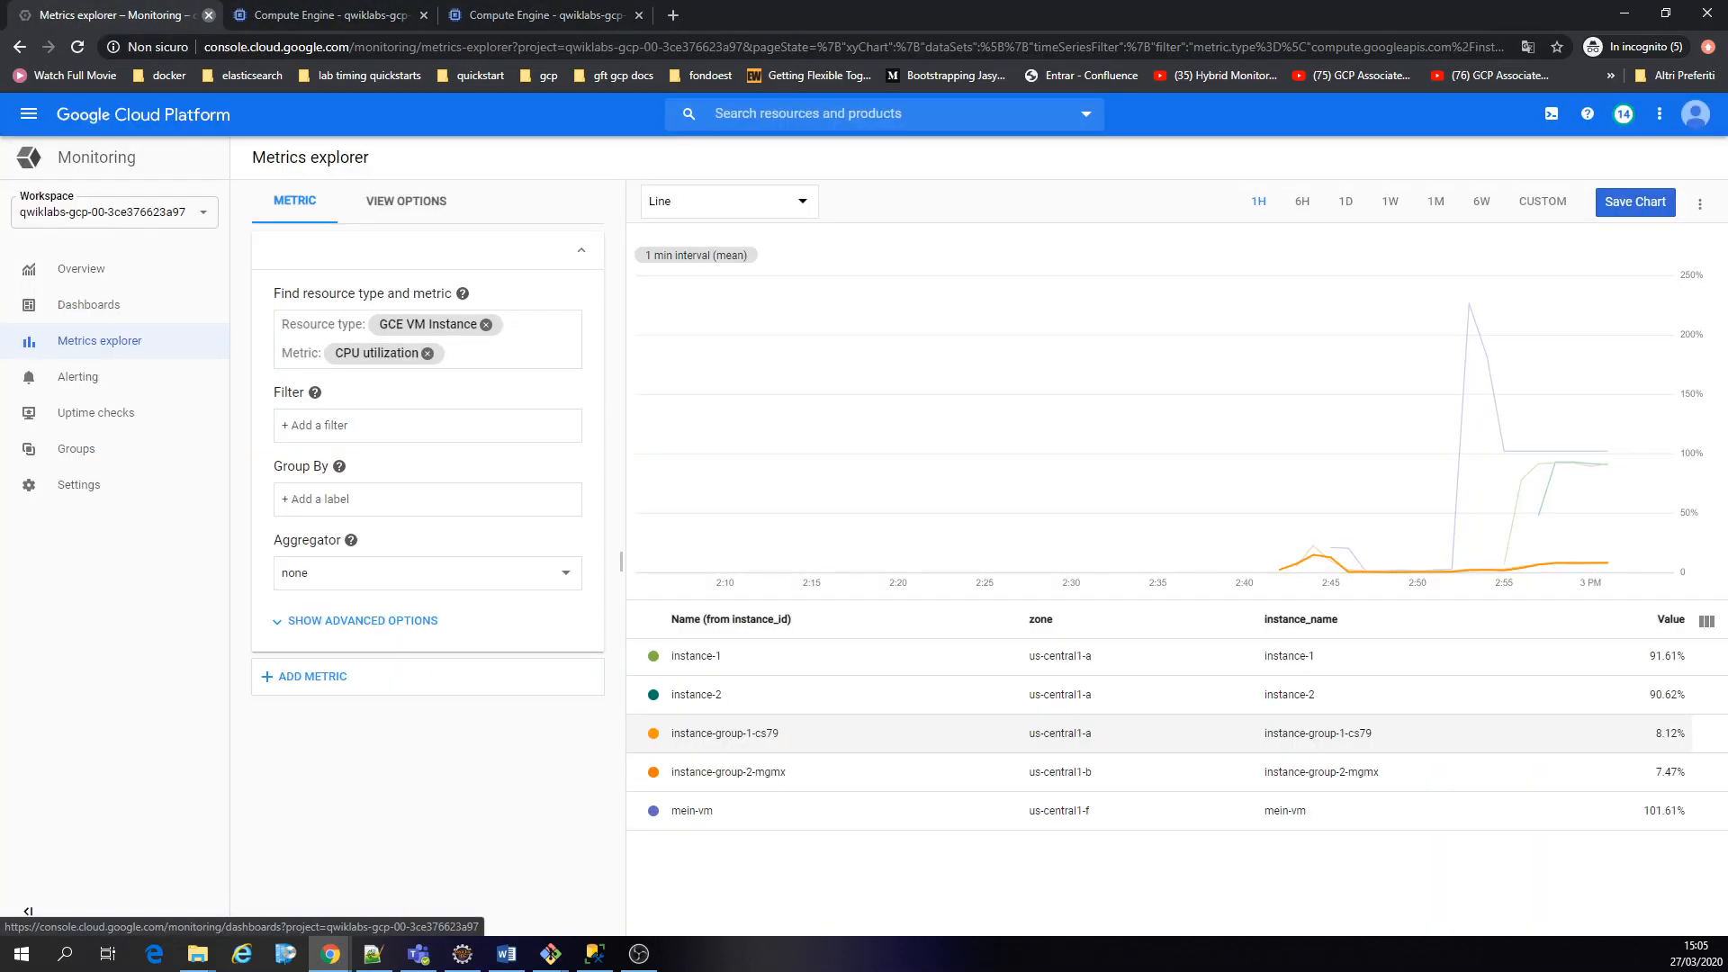
{"action": "left_click", "coordinate": [638, 953]}
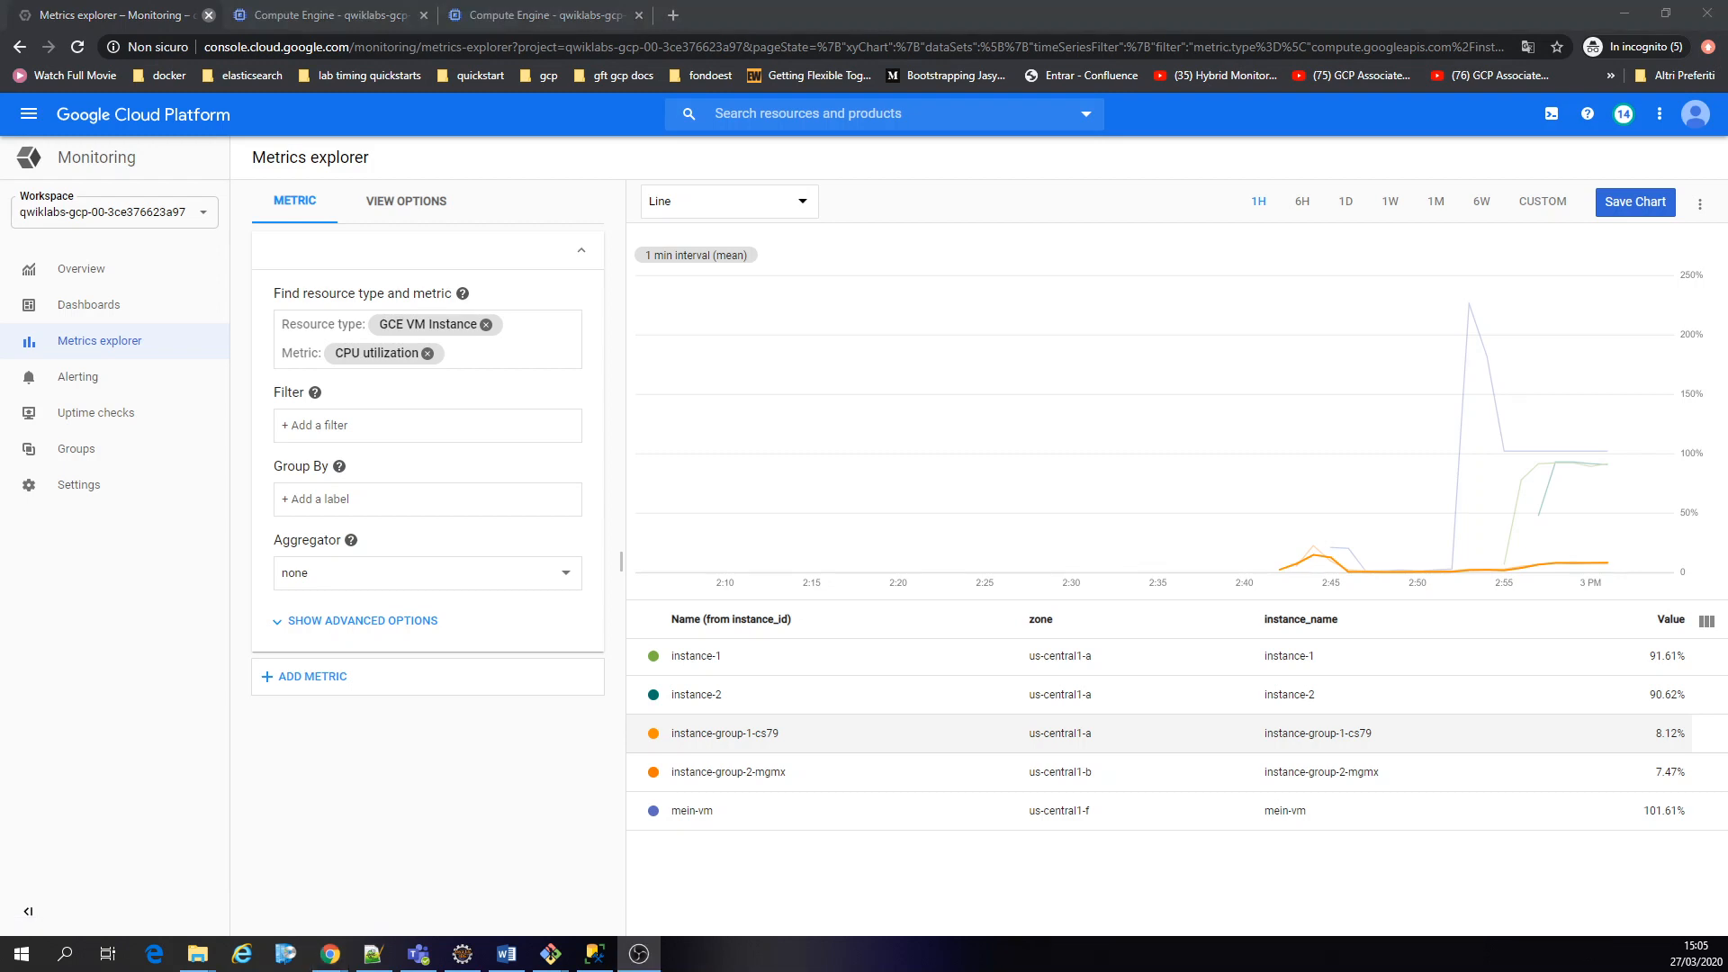